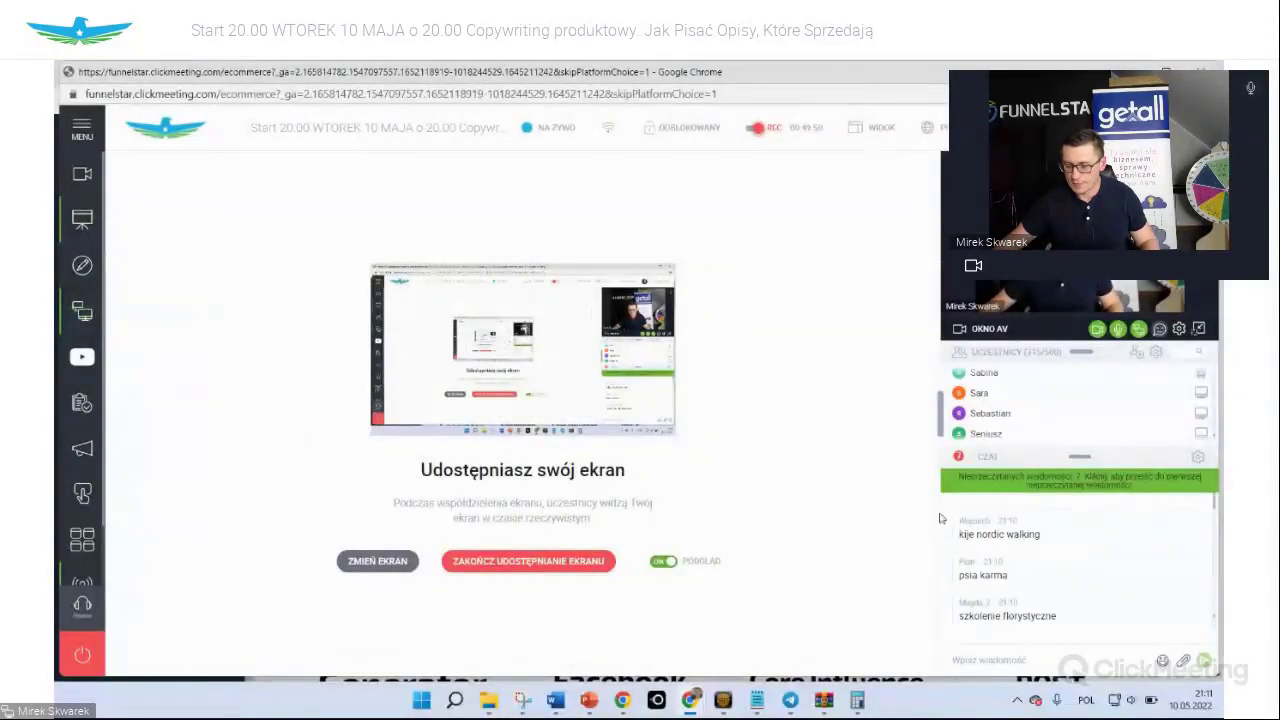
# Turn on chat moderation ("Włącz moderację czatu") in the webinar chat options and close them
pyautogui.click(1197, 457)
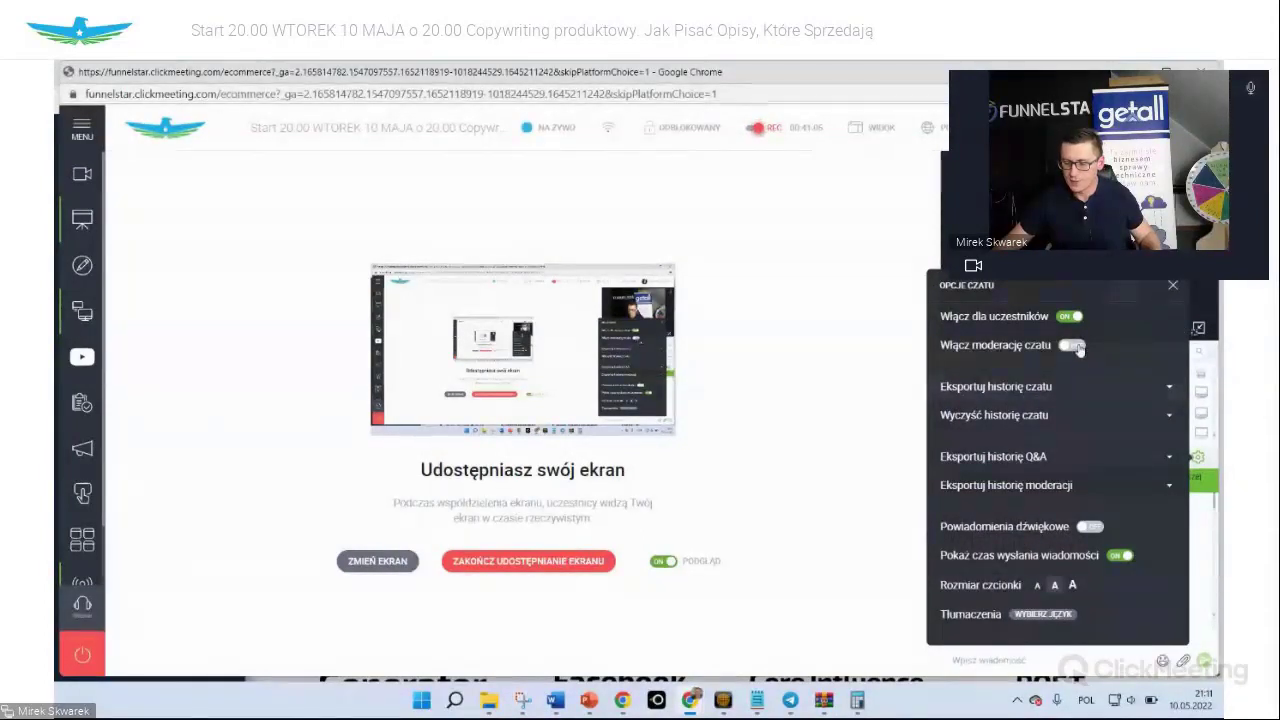
pyautogui.click(1074, 346)
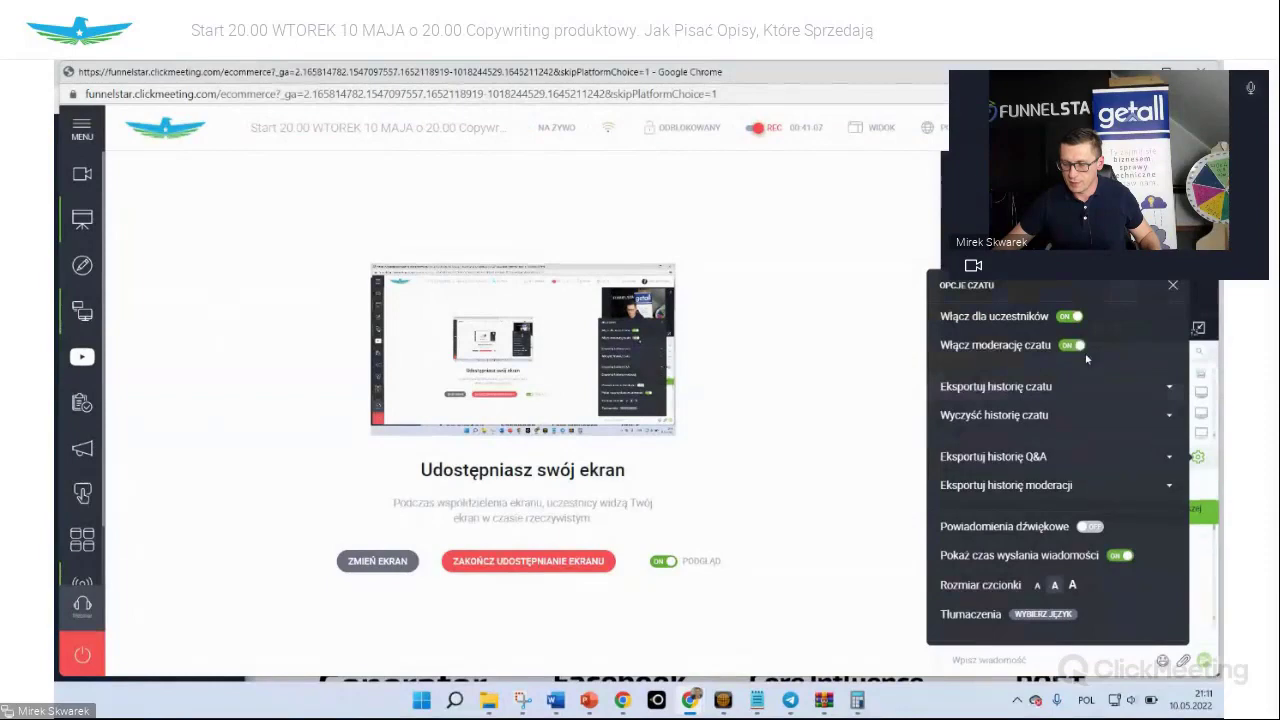
pyautogui.click(862, 428)
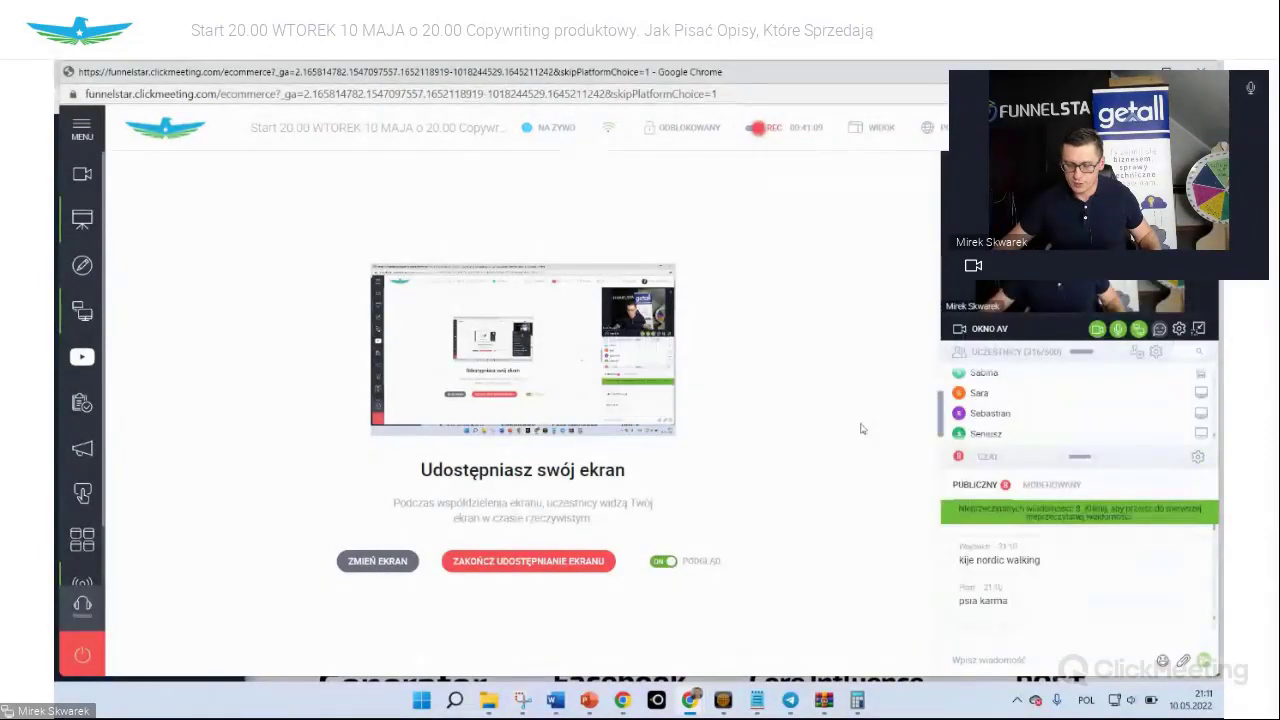
# Switch to the FunnelStar app and open E-com Generator 3.0 in the "Długi opis, krótki nagłówek" variant
pyautogui.moveTo(690, 700)
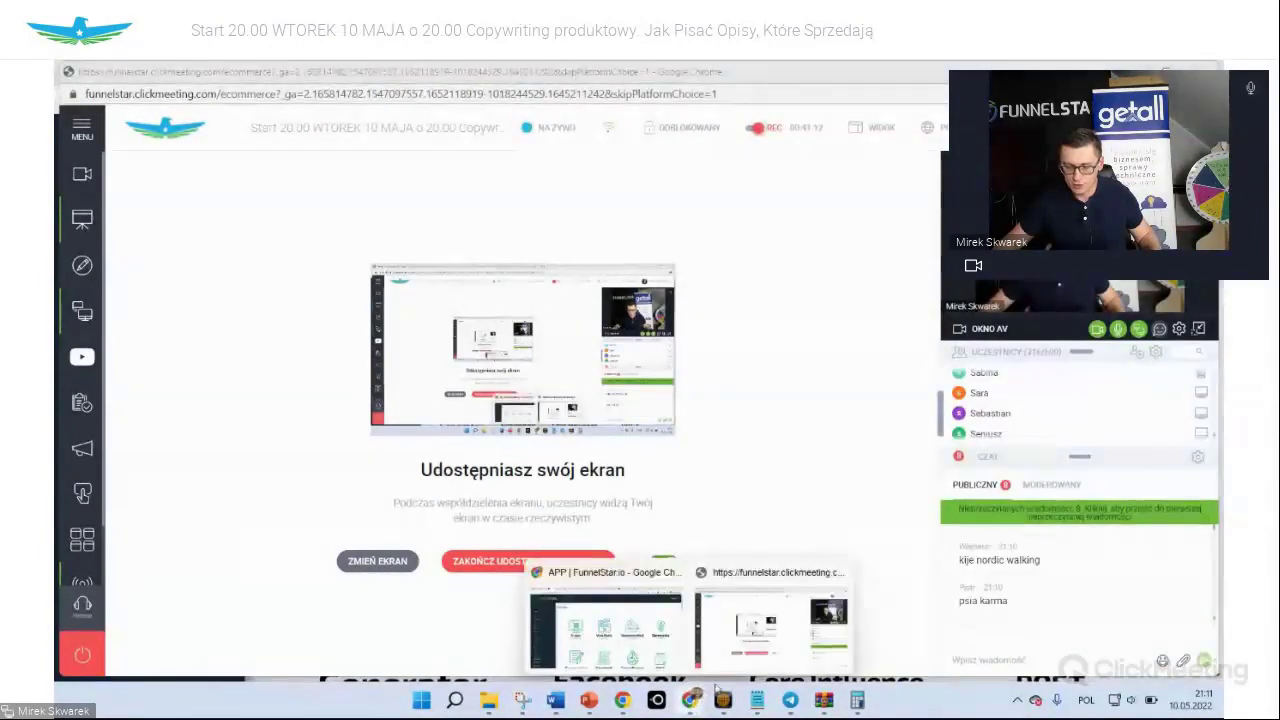
pyautogui.click(605, 633)
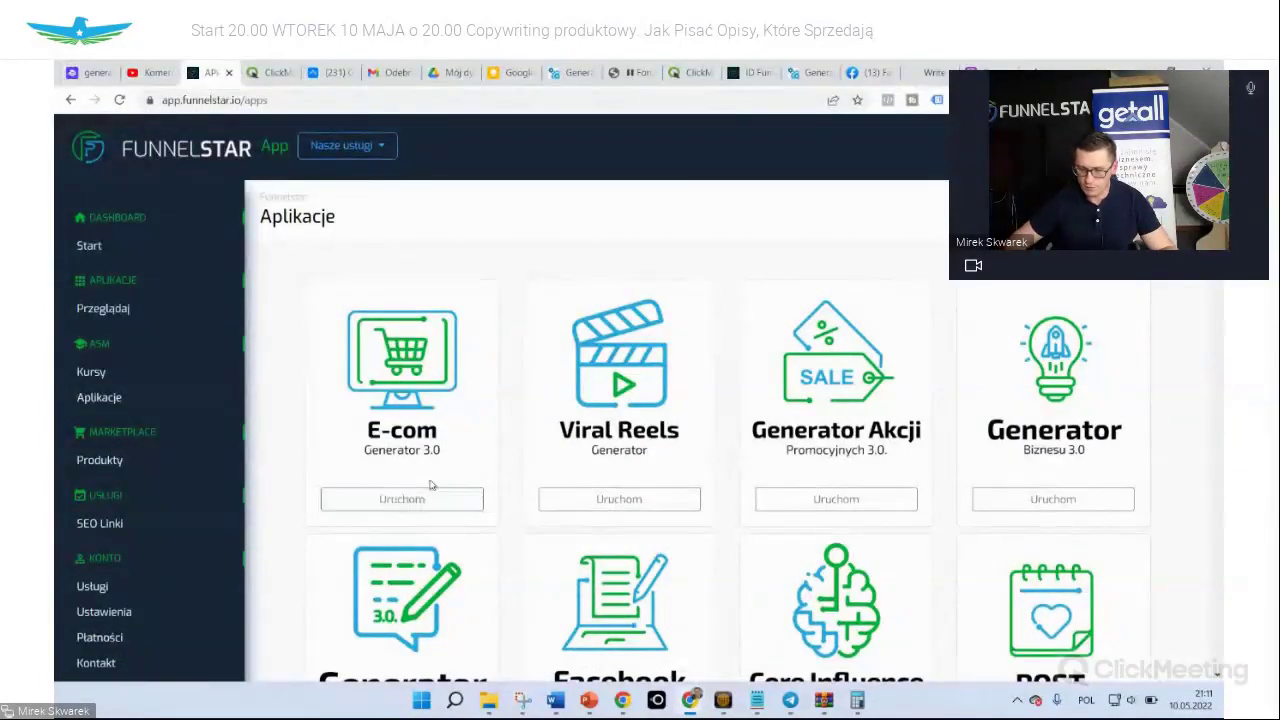
pyautogui.hotkey('ctrl', '+')
pyautogui.click(433, 537)
pyautogui.scroll(-3, 571, 429)
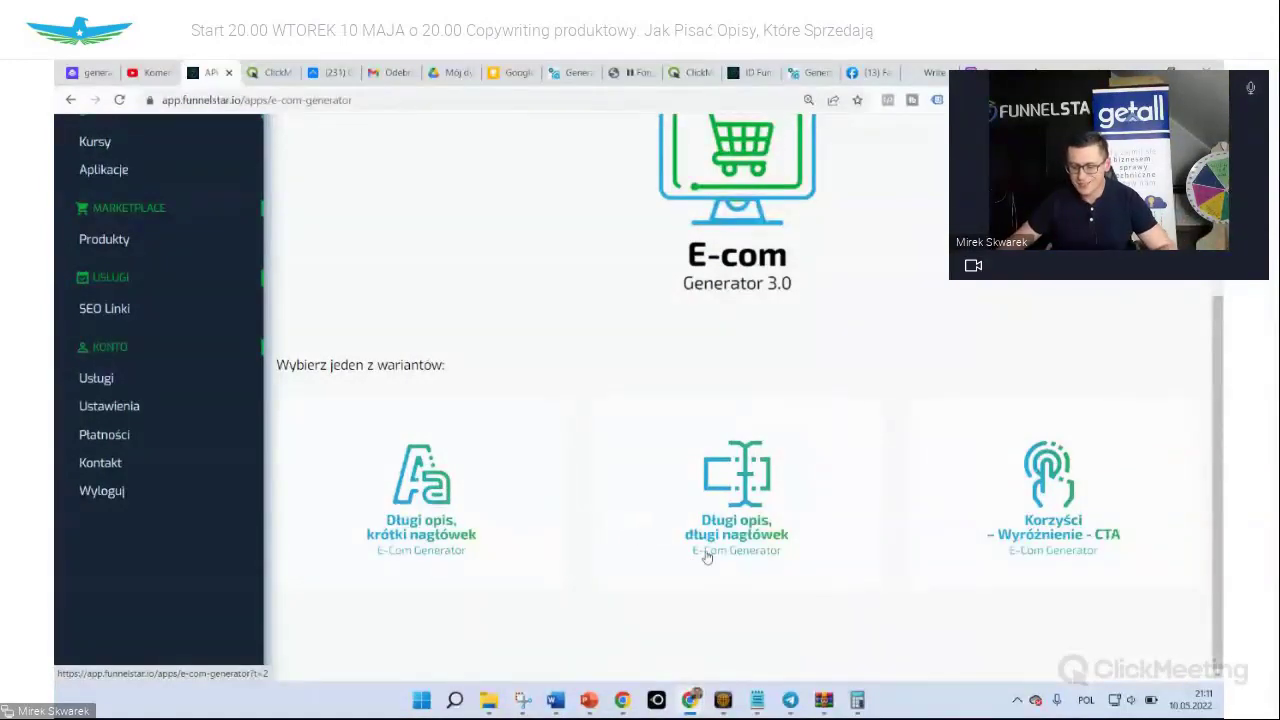
pyautogui.click(711, 519)
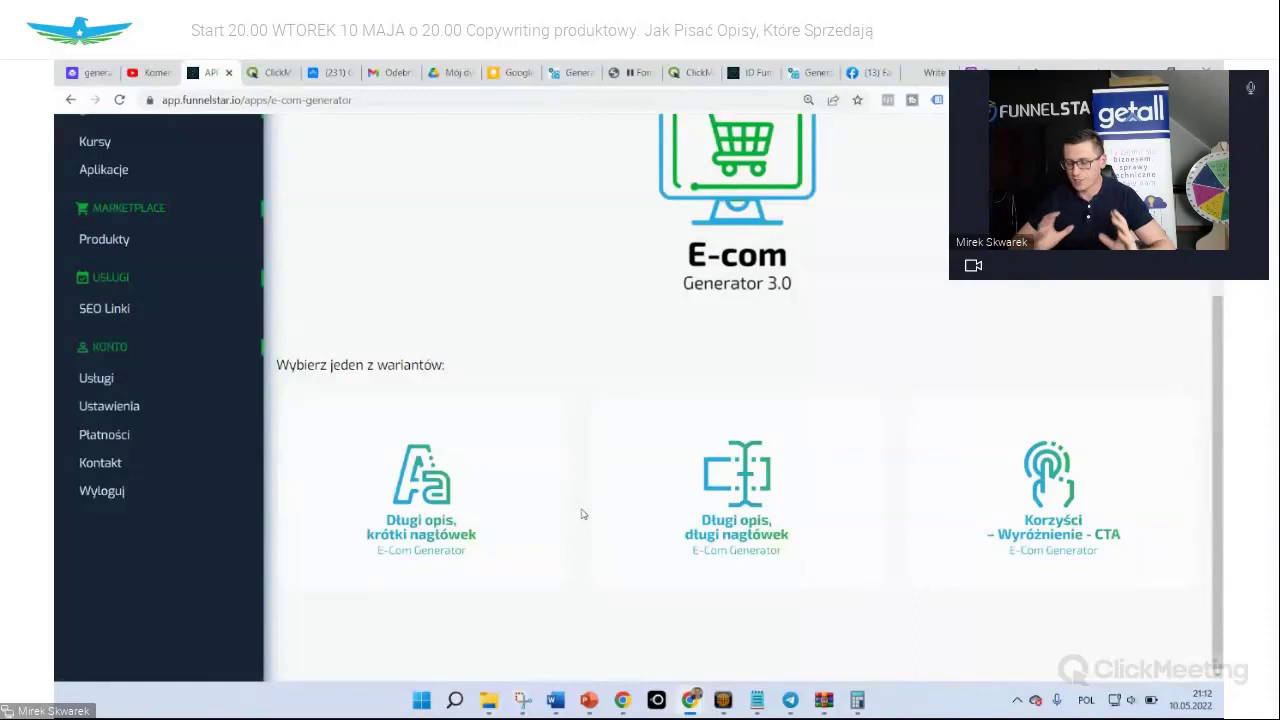
pyautogui.click(462, 510)
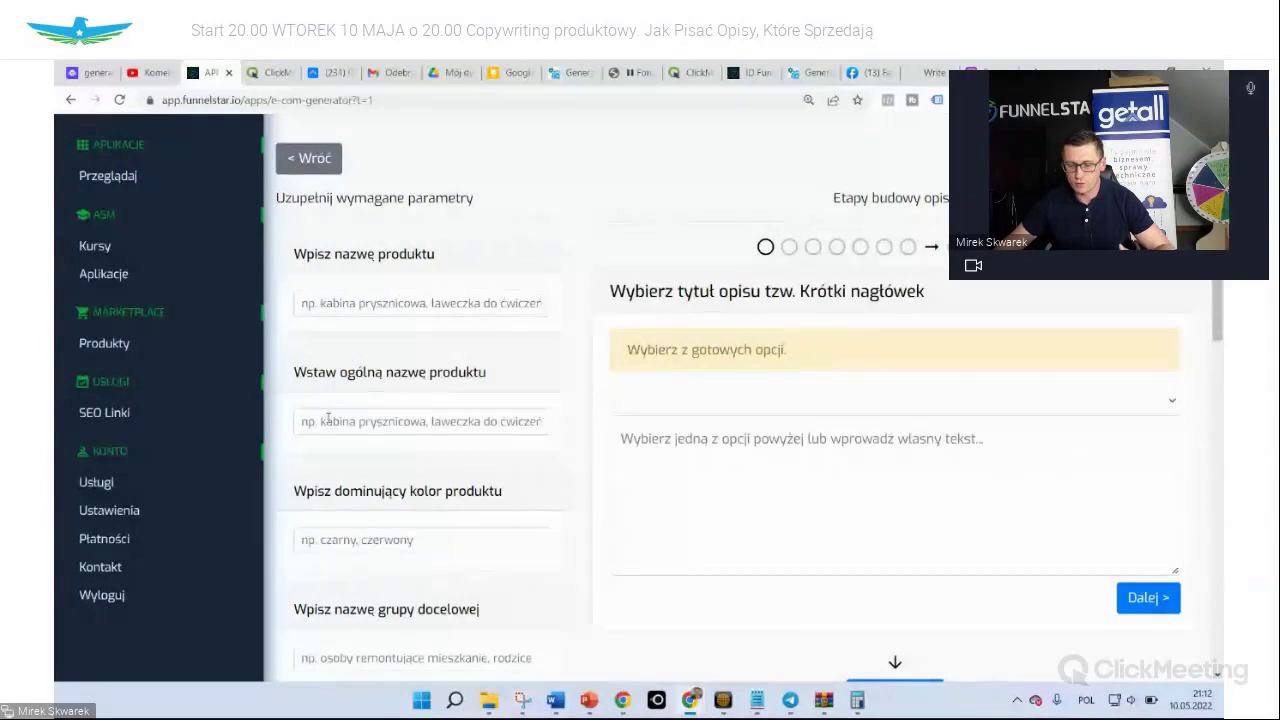
# Set the product name to "kabina prysznicowa" and the general product name to "kabiny"
pyautogui.click(342, 303)
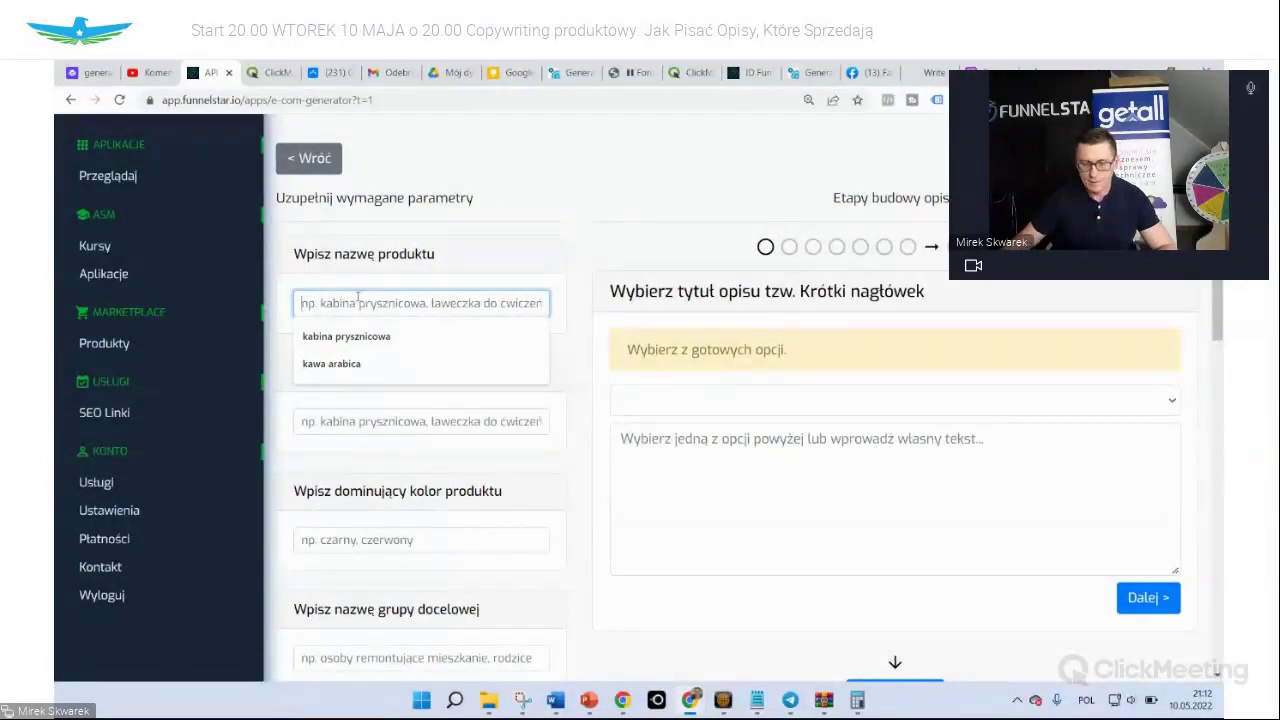
pyautogui.click(366, 338)
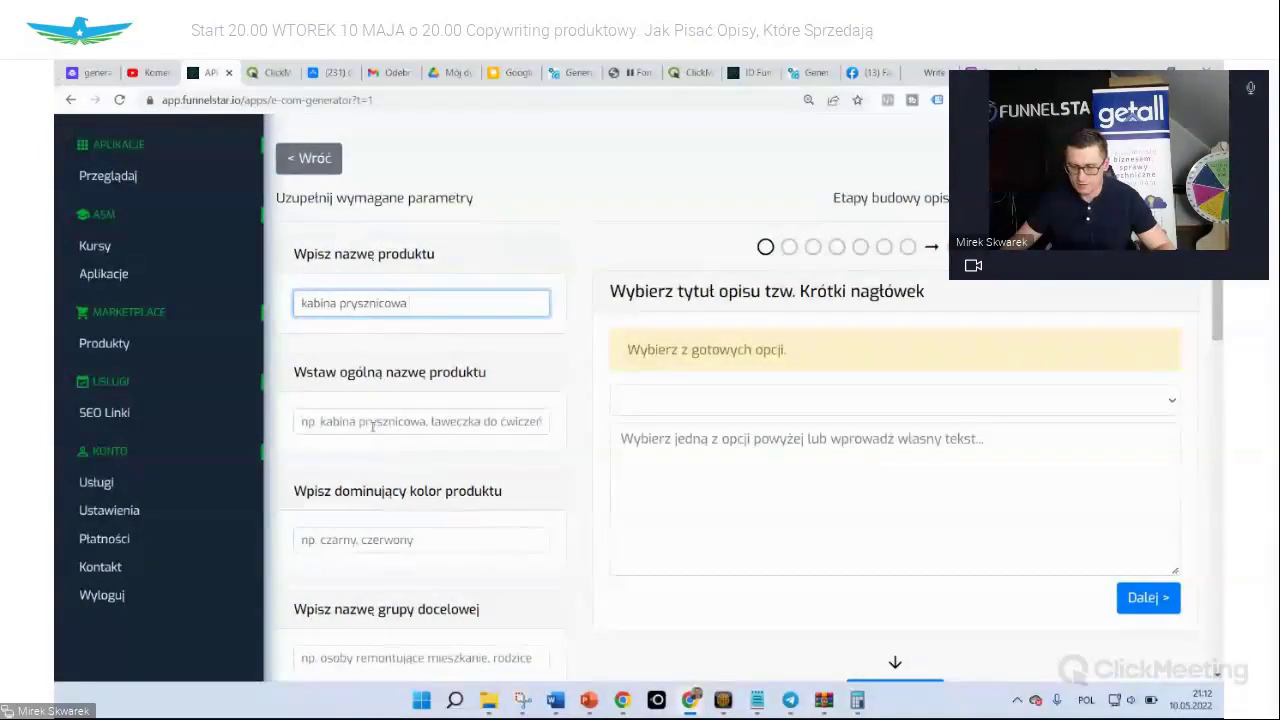
pyautogui.click(368, 423)
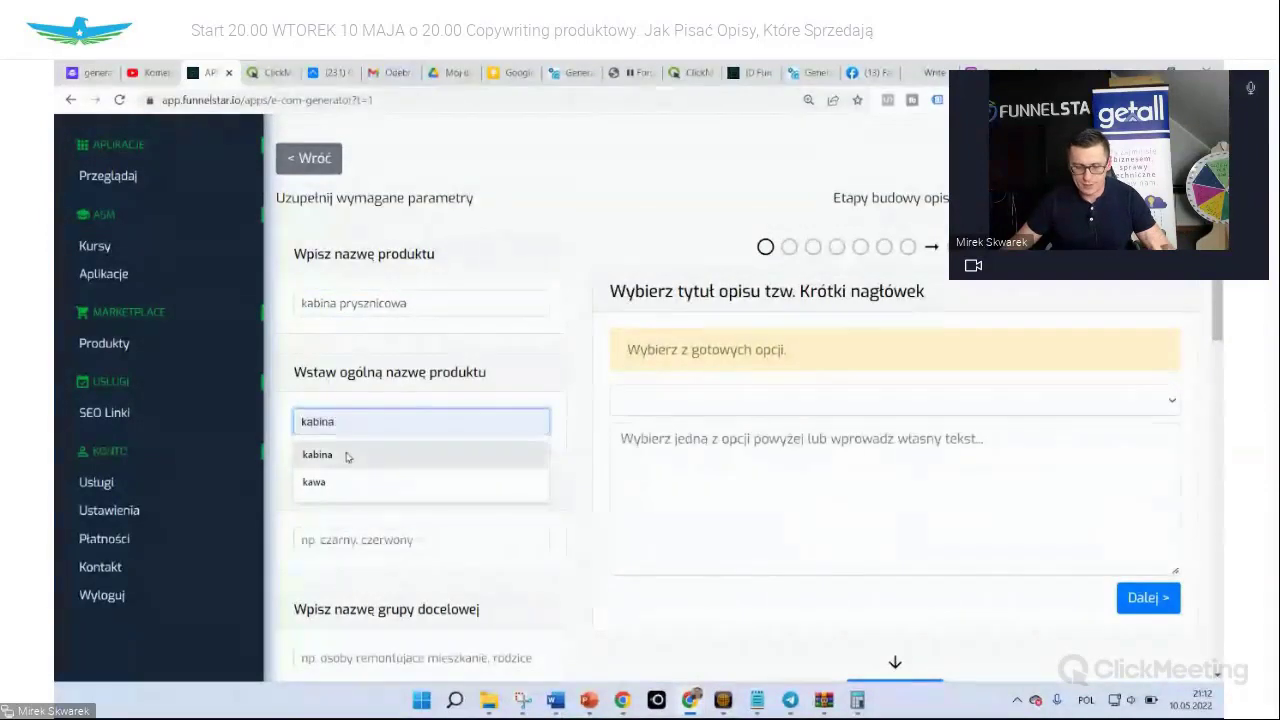
pyautogui.click(342, 451)
pyautogui.press('BackSpace')
pyautogui.write('y')
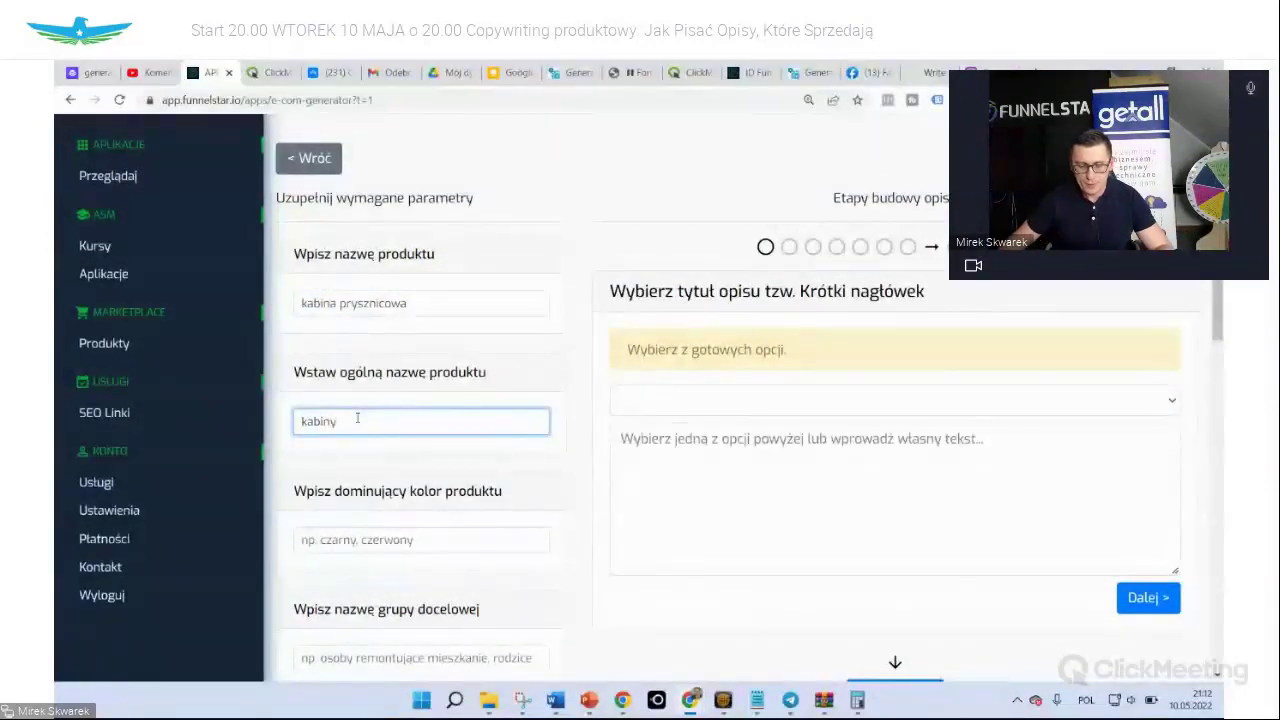
pyautogui.click(385, 463)
# Set the product's dominant colour to "srebrny"
pyautogui.scroll(-1, 423, 451)
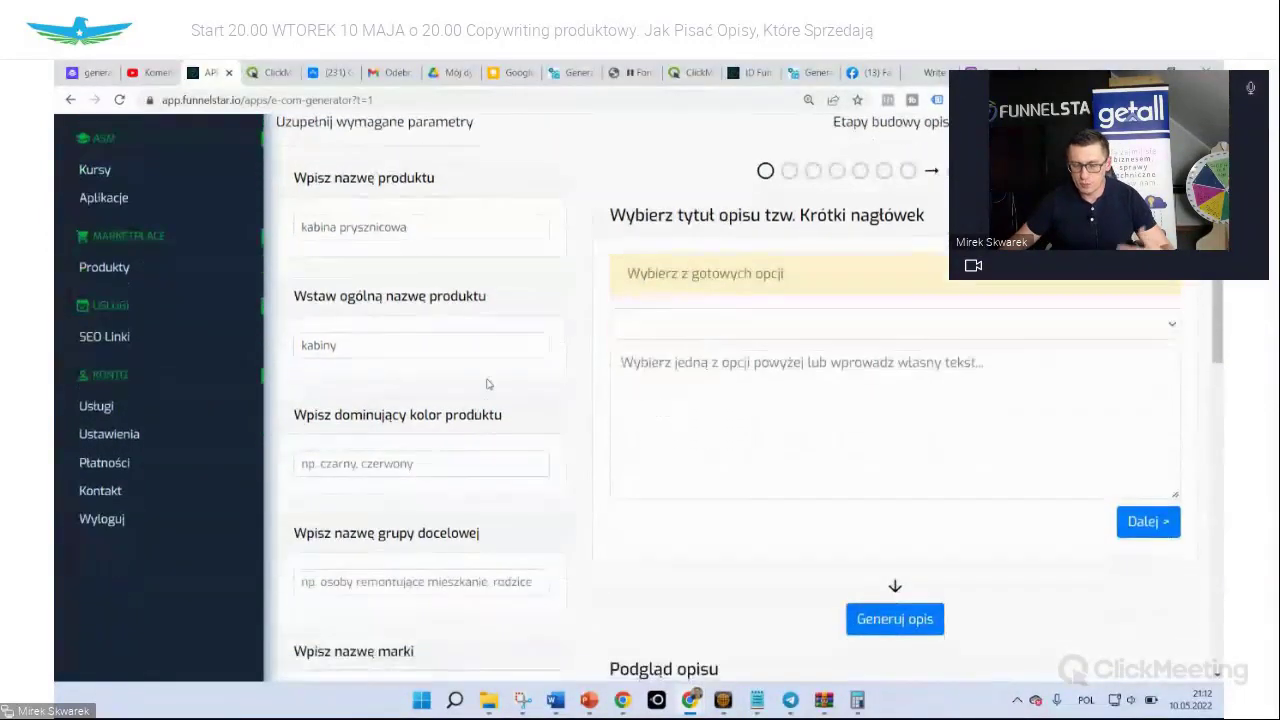
pyautogui.click(423, 466)
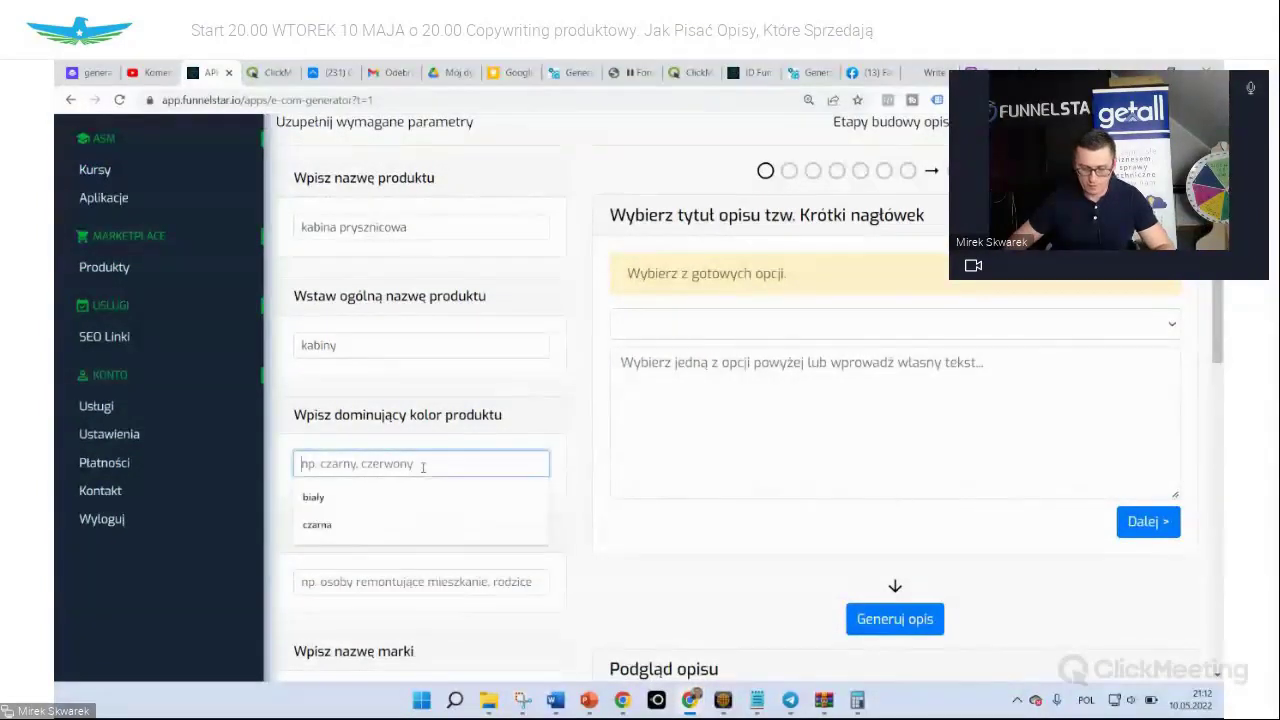
pyautogui.write('srebrny')
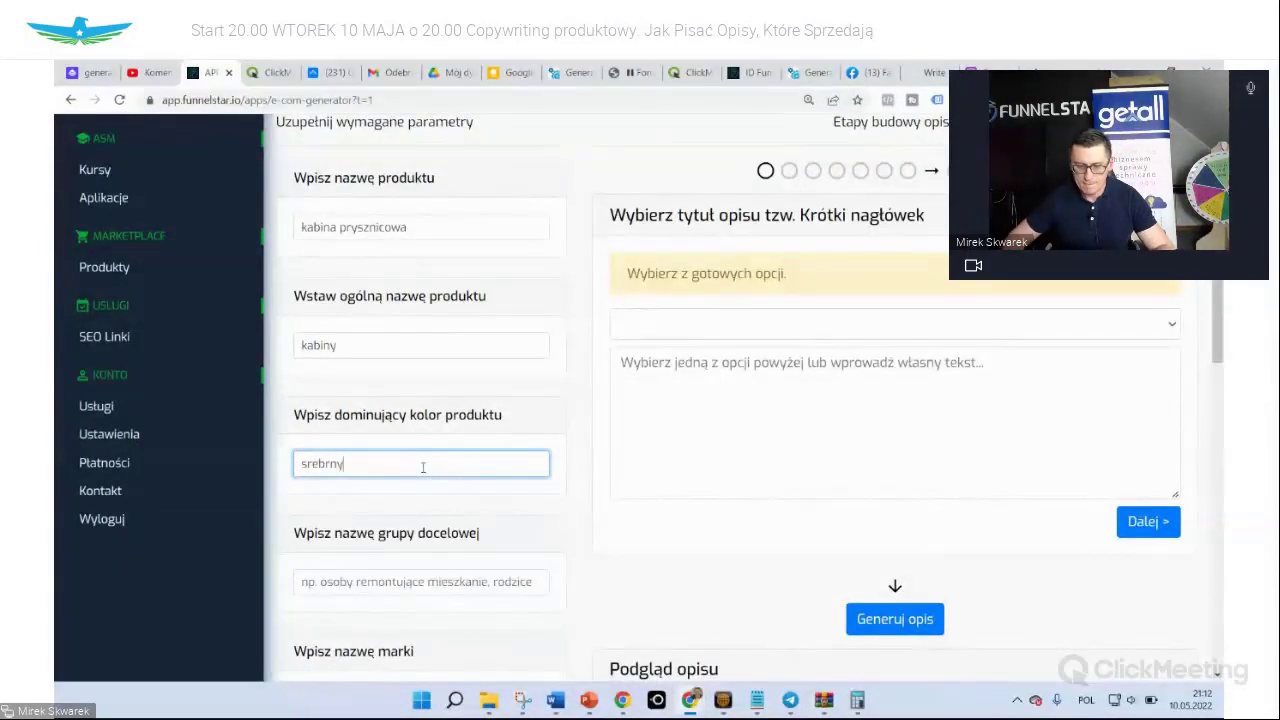
pyautogui.press('BackSpace')
pyautogui.press('BackSpace')
pyautogui.write('n')
pyautogui.press('BackSpace')
pyautogui.write('my')
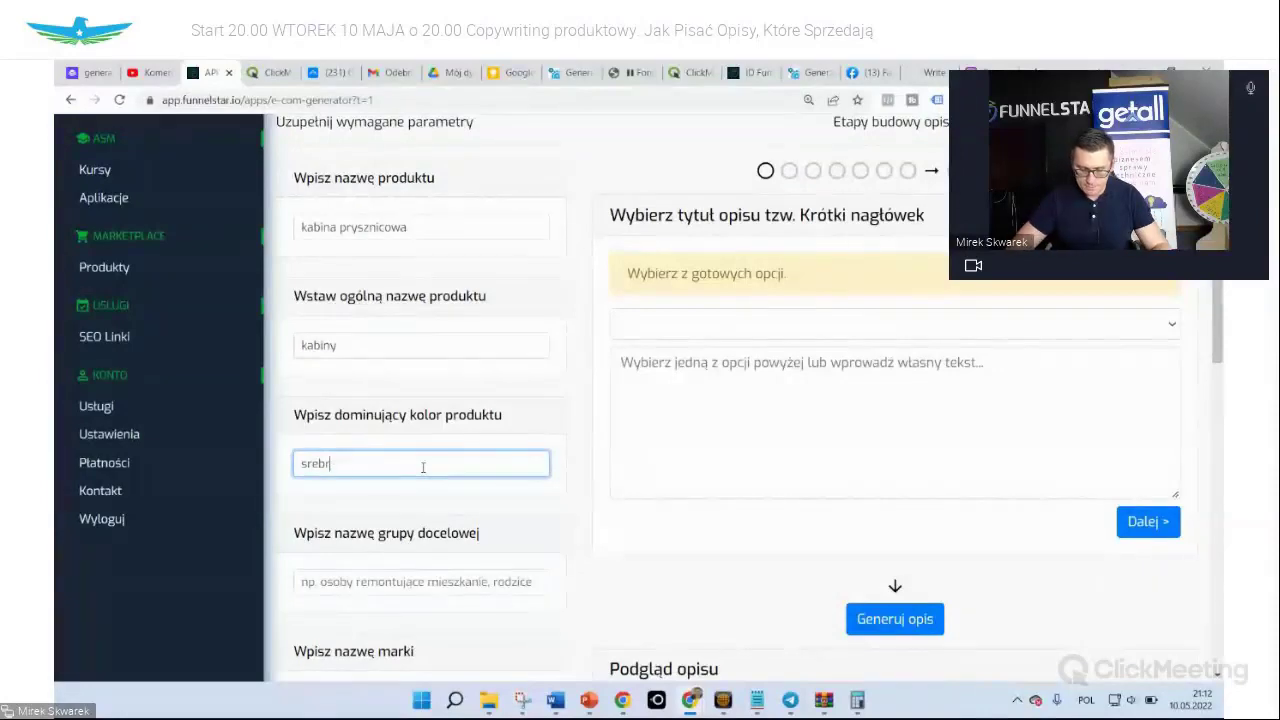
# Set the target group to "osoby remontujące łazienkę" and the brand name to "yxz"
pyautogui.scroll(-3, 422, 467)
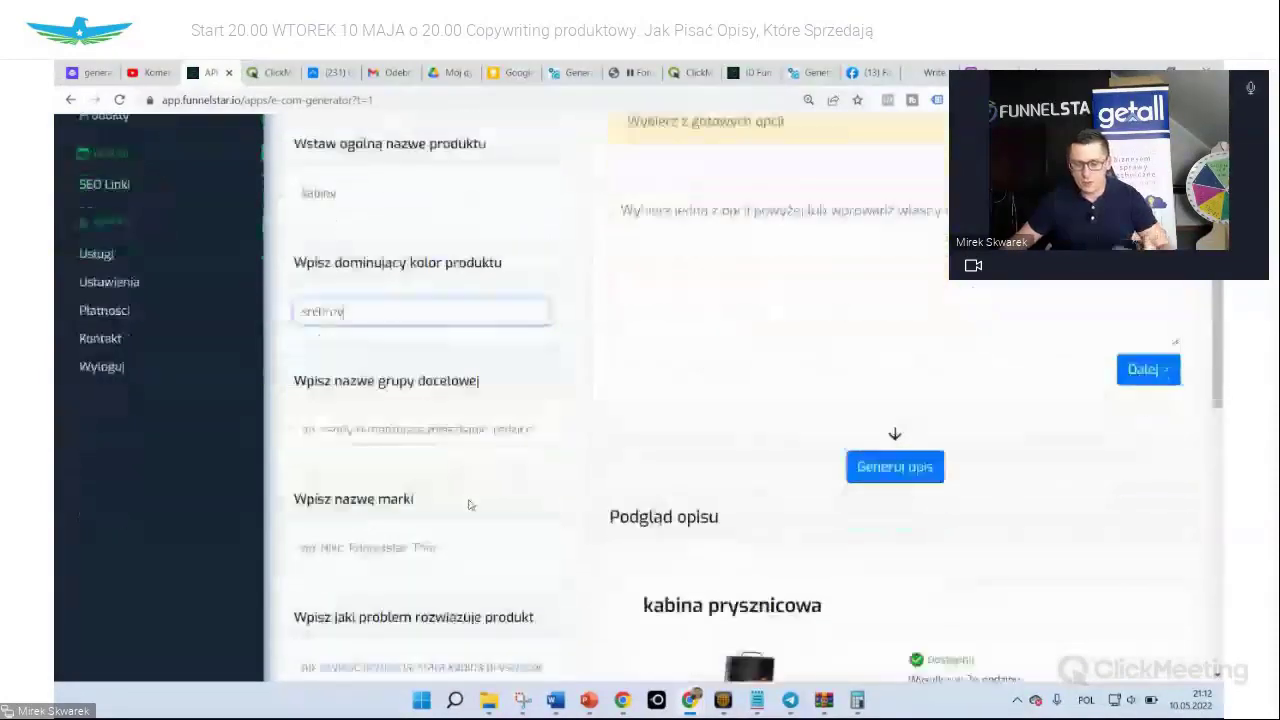
pyautogui.click(396, 429)
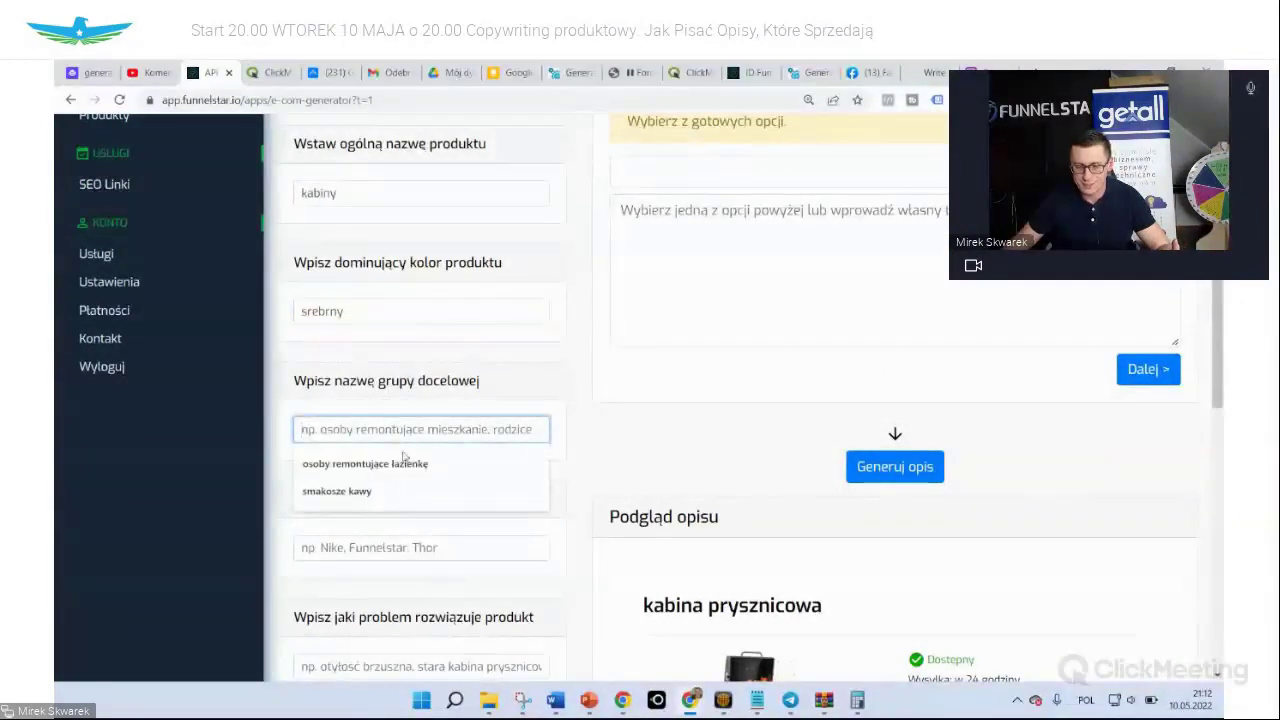
pyautogui.click(432, 462)
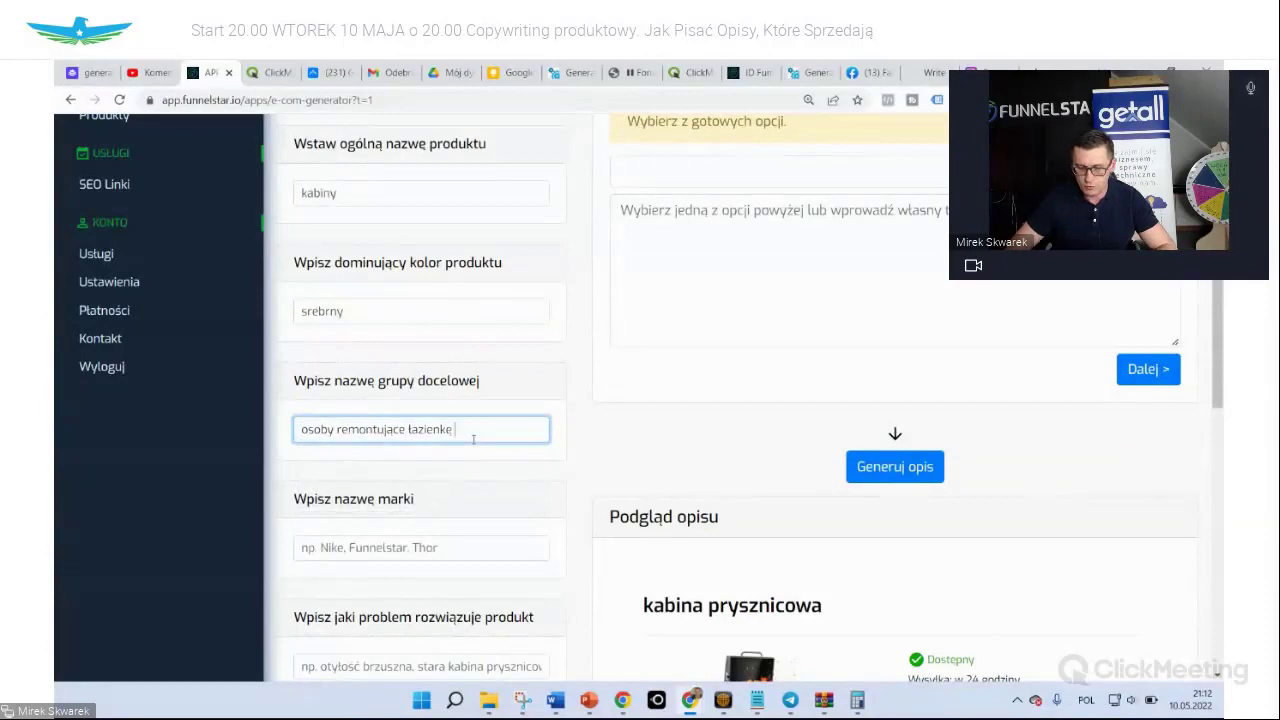
pyautogui.scroll(-3, 475, 453)
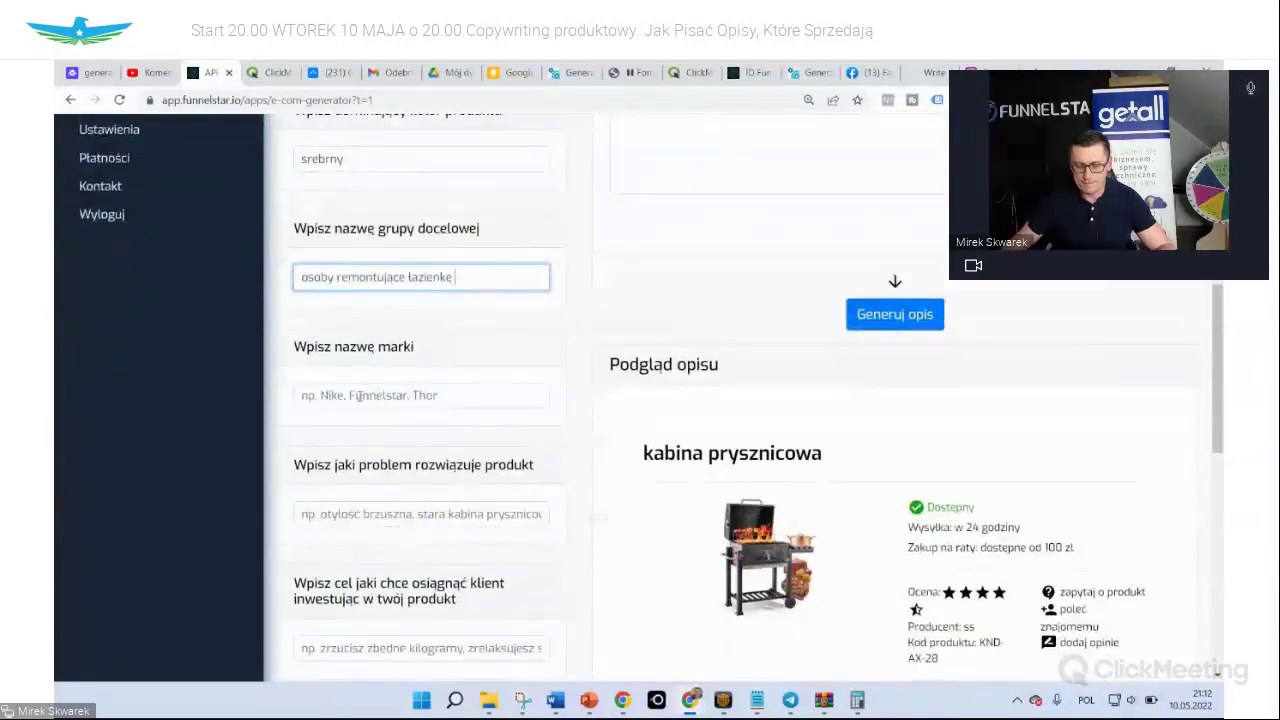
pyautogui.click(358, 396)
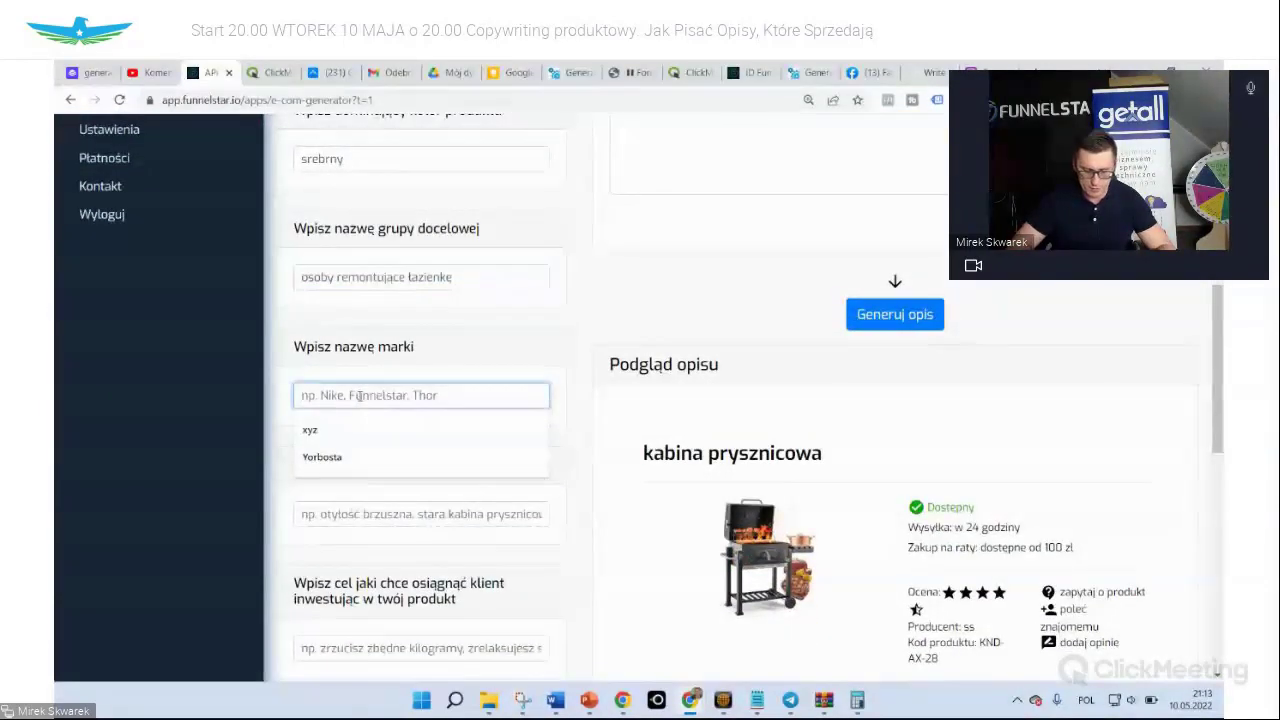
pyautogui.write('Yxz')
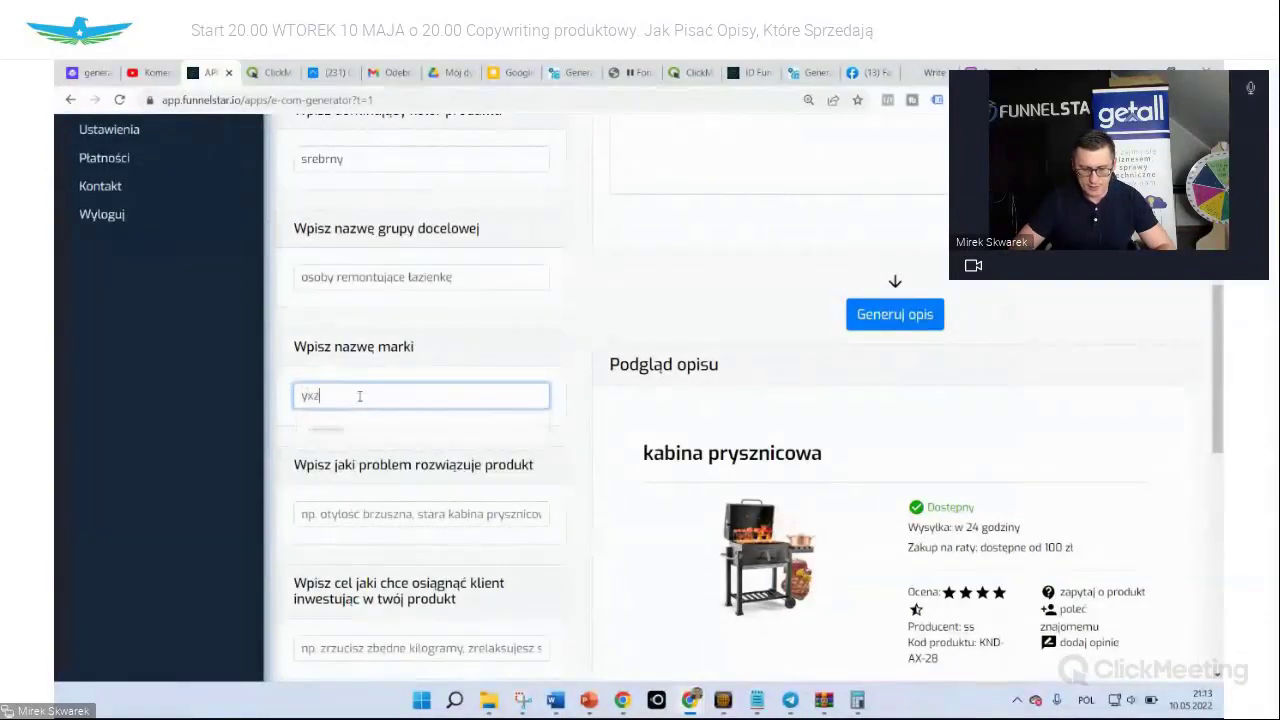
pyautogui.click(365, 463)
# Fill in "brak pomysłu na kabinę" as the problem the product solves and "kabina prysznicowa z nowoczesnym designem" as the customer's goal
pyautogui.scroll(-2, 365, 463)
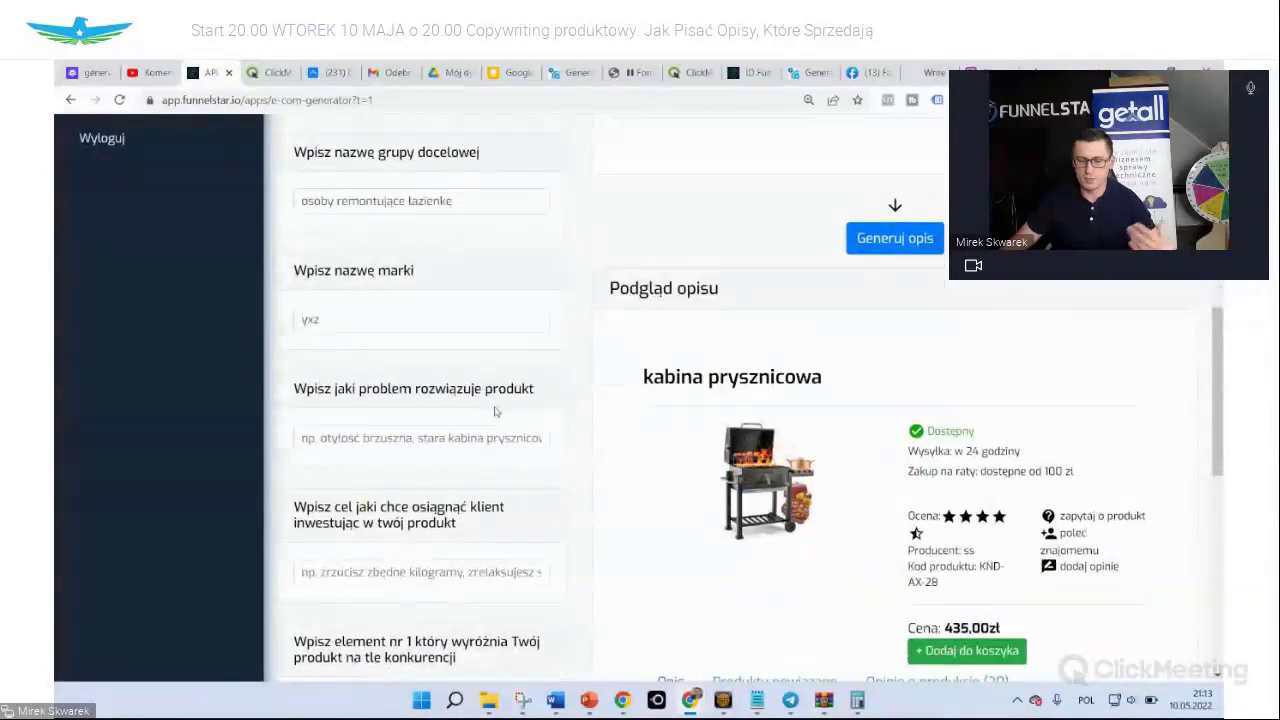
pyautogui.click(352, 437)
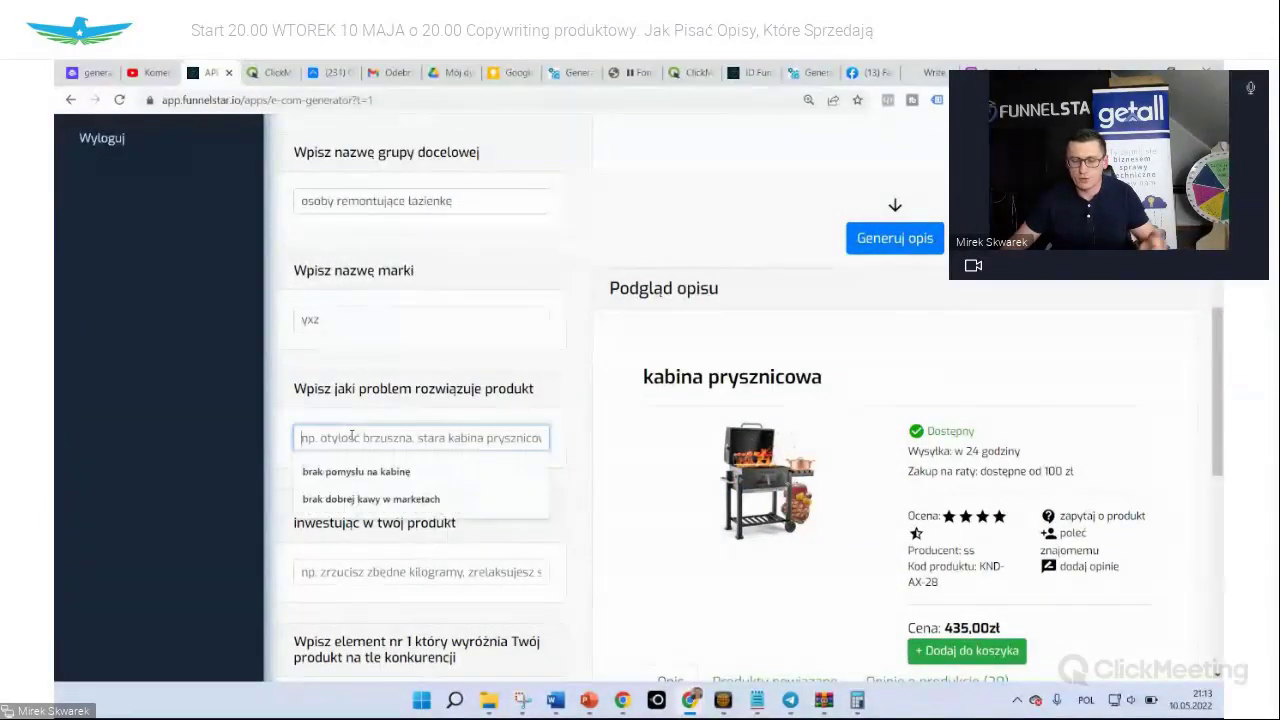
pyautogui.click(363, 472)
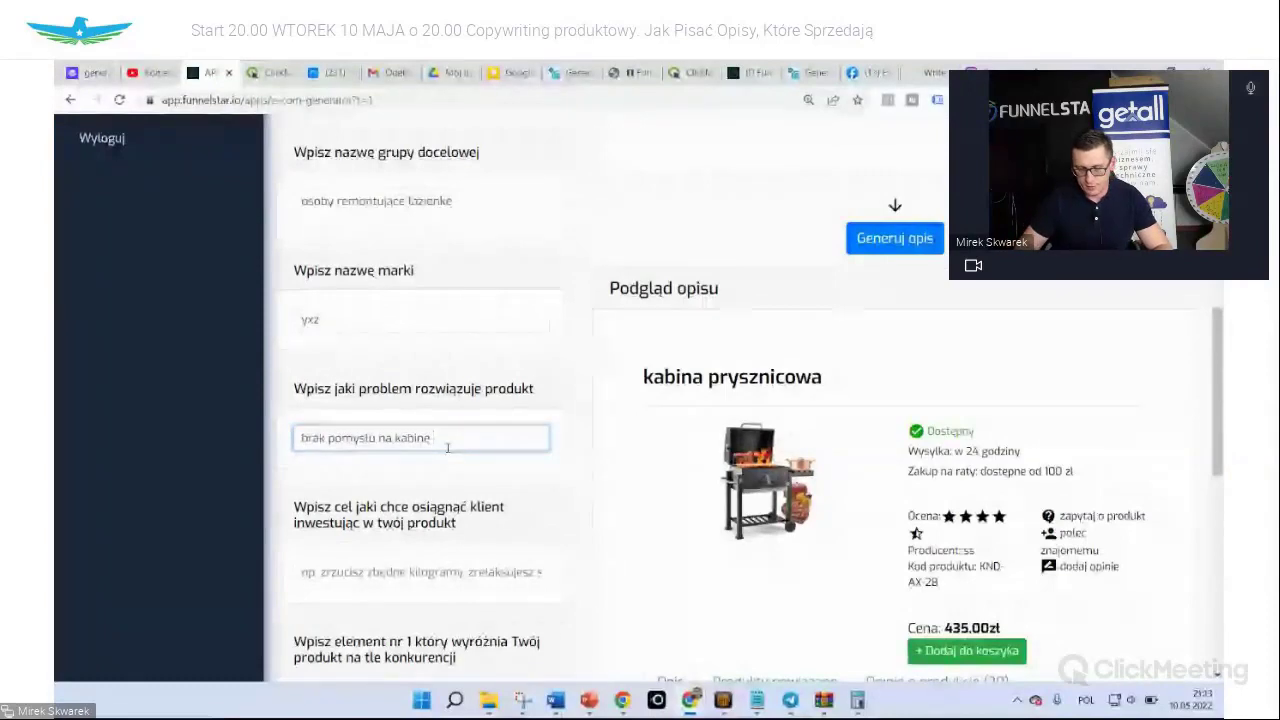
pyautogui.scroll(-2, 447, 448)
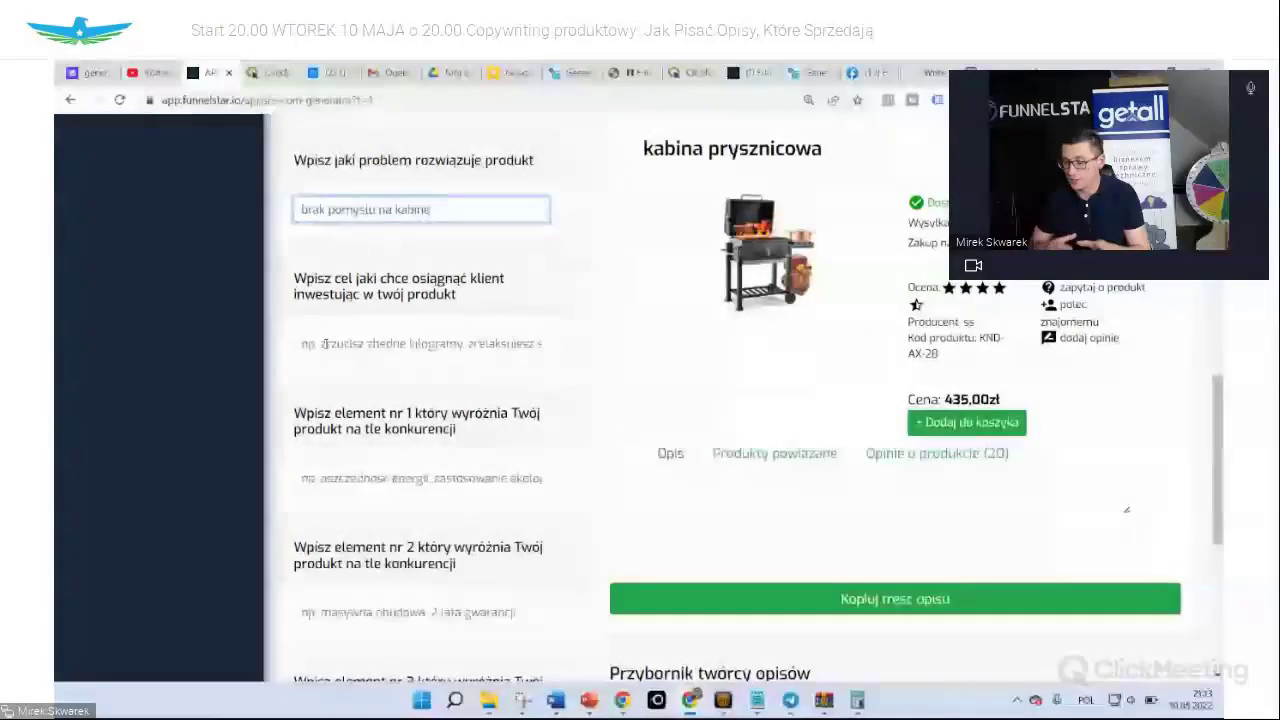
pyautogui.click(353, 347)
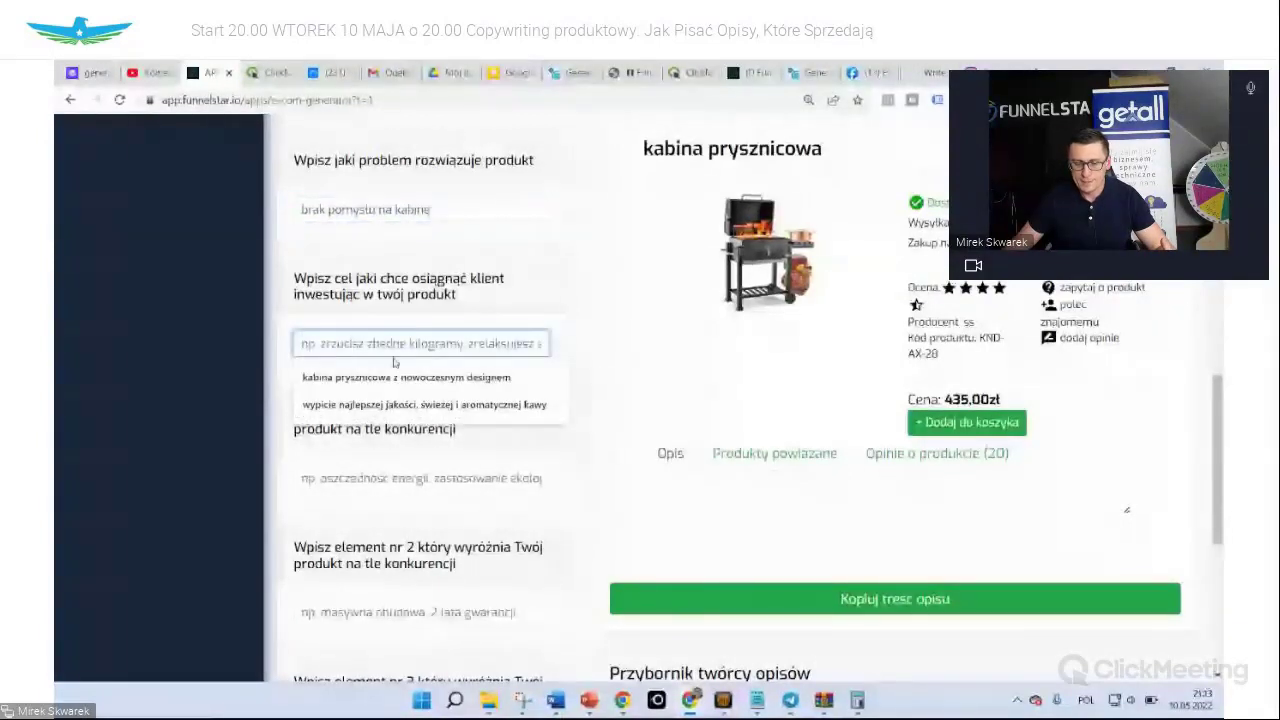
pyautogui.click(395, 380)
pyautogui.press('End')
pyautogui.hotkey('shift', 'Left')
pyautogui.hotkey('shift', 'Left')
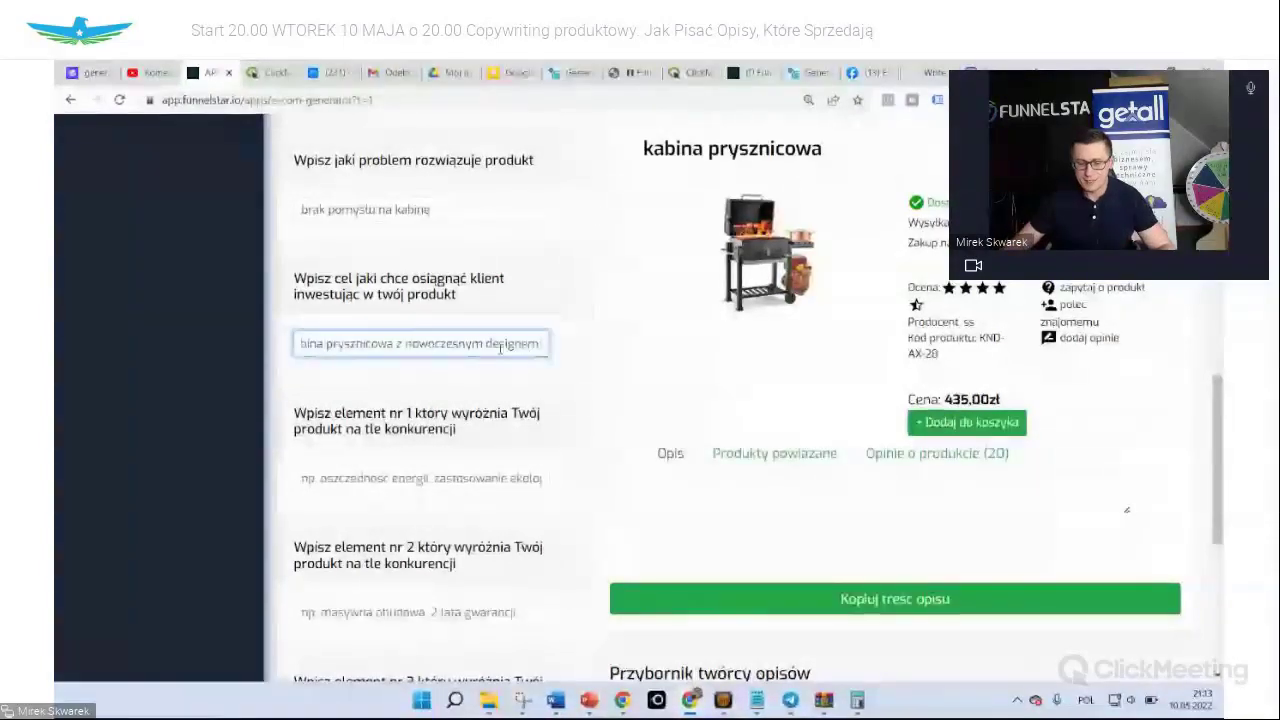
# Set distinguishing element no. 1 to "wytrzymałe i bezpieczne szkło" and element no. 2 to "dbałość o detale"
pyautogui.scroll(-2, 440, 320)
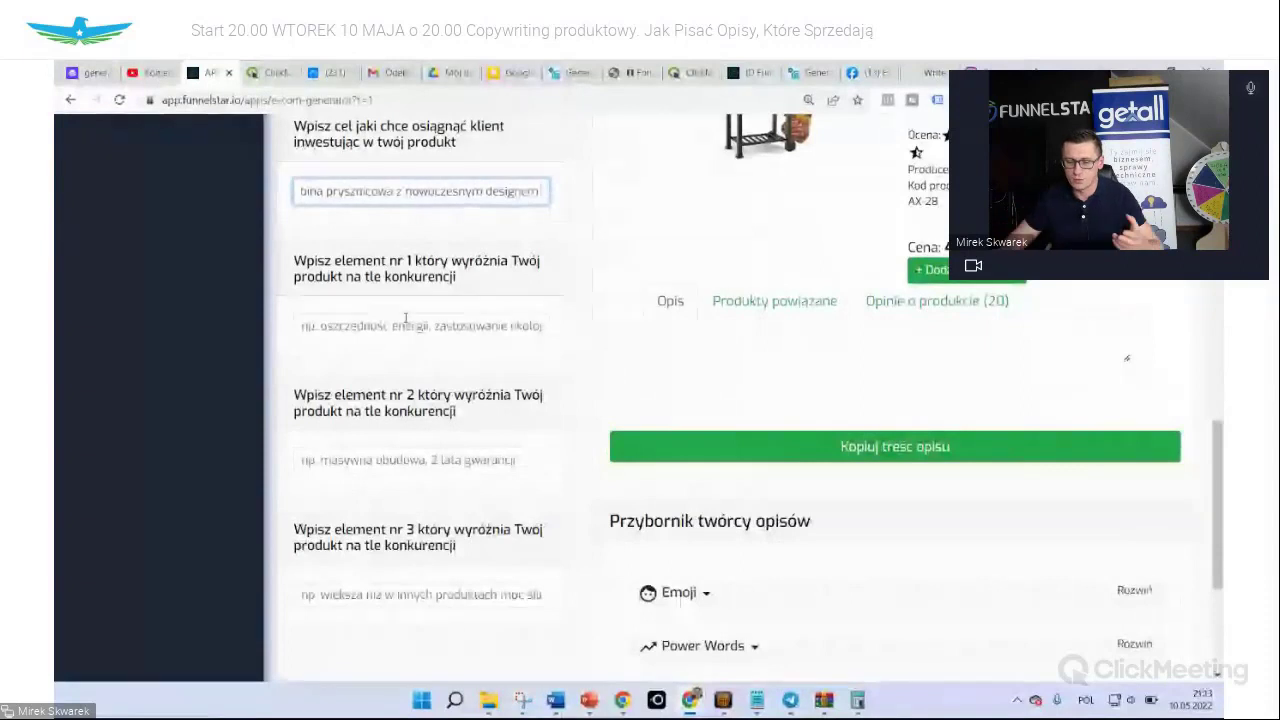
pyautogui.click(383, 325)
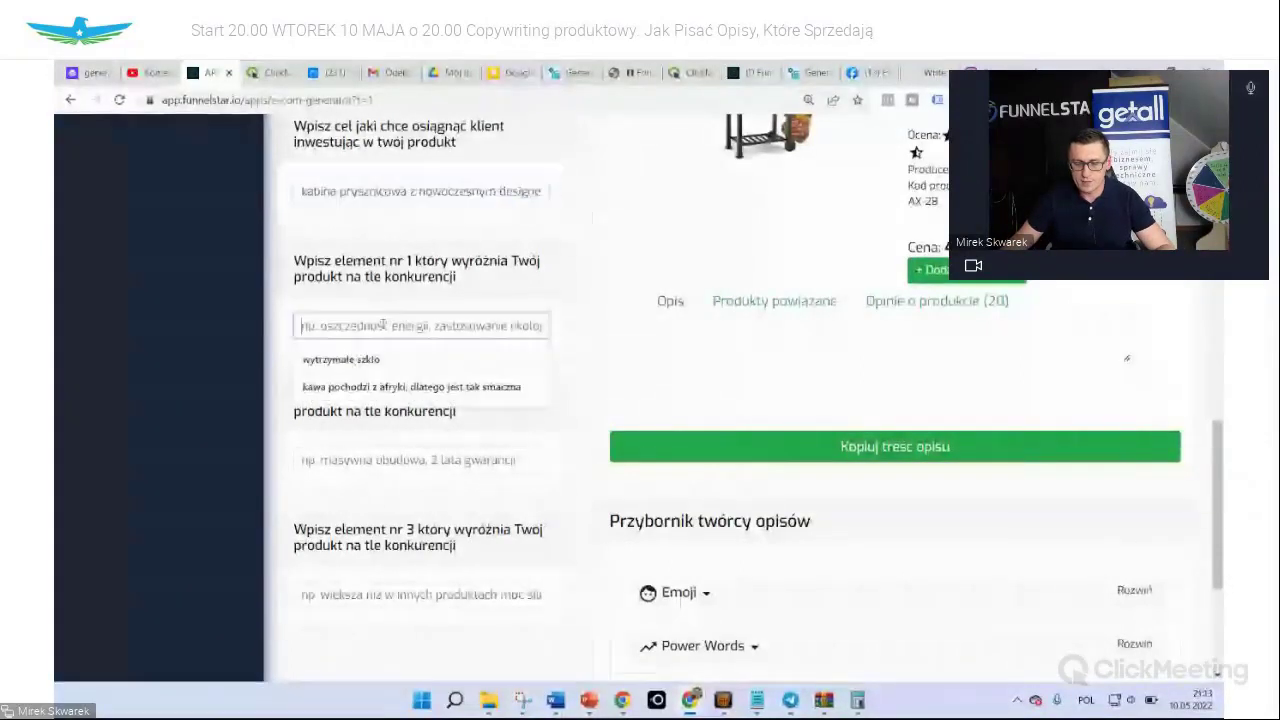
pyautogui.click(378, 358)
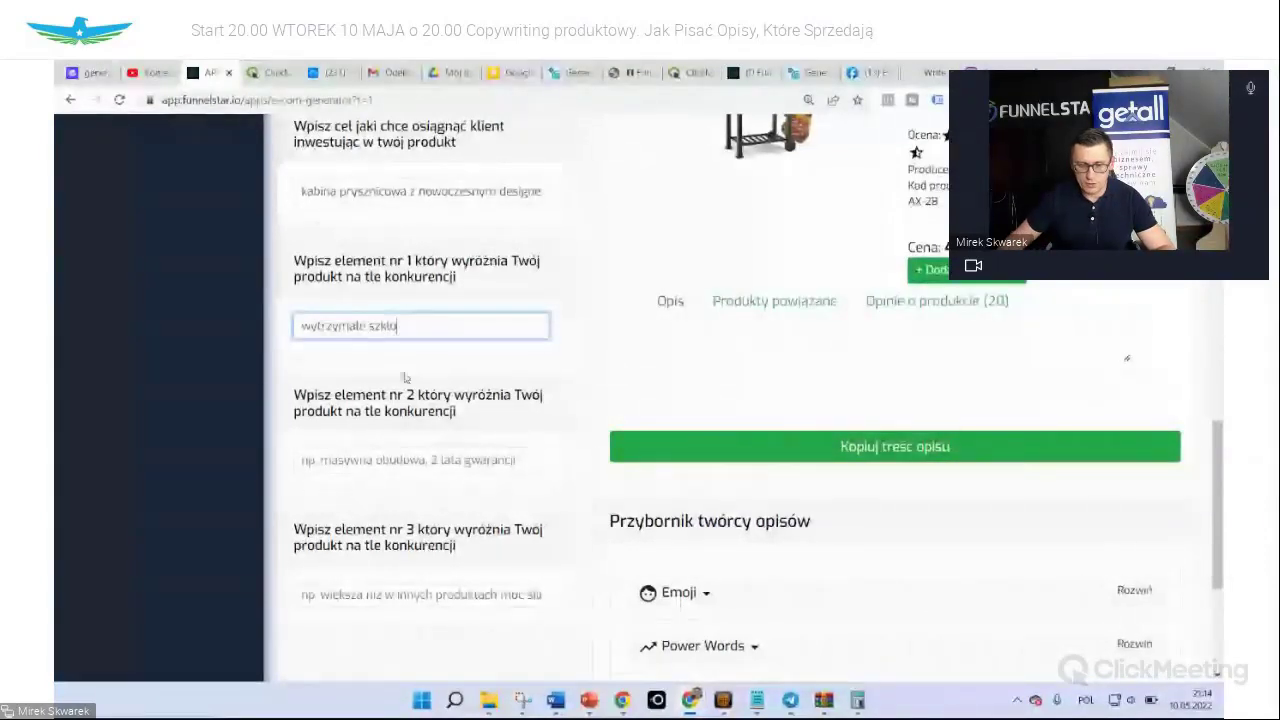
pyautogui.write('bez')
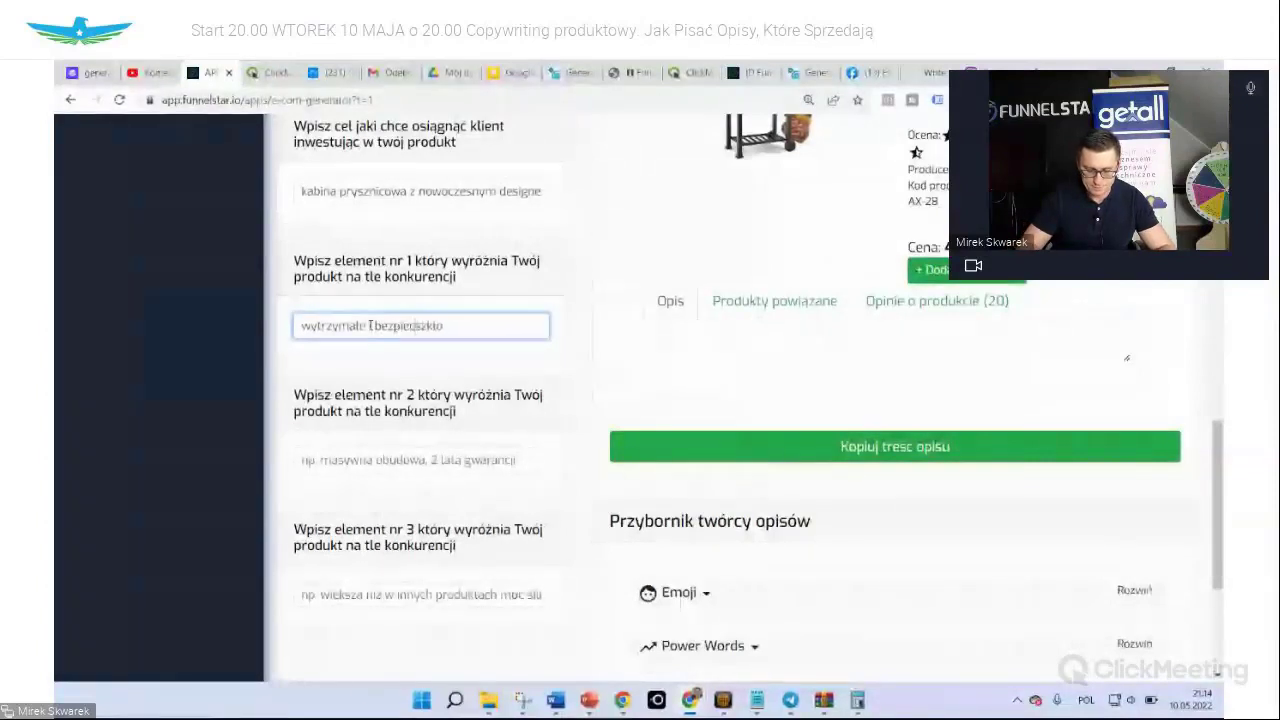
pyautogui.write('pieczne')
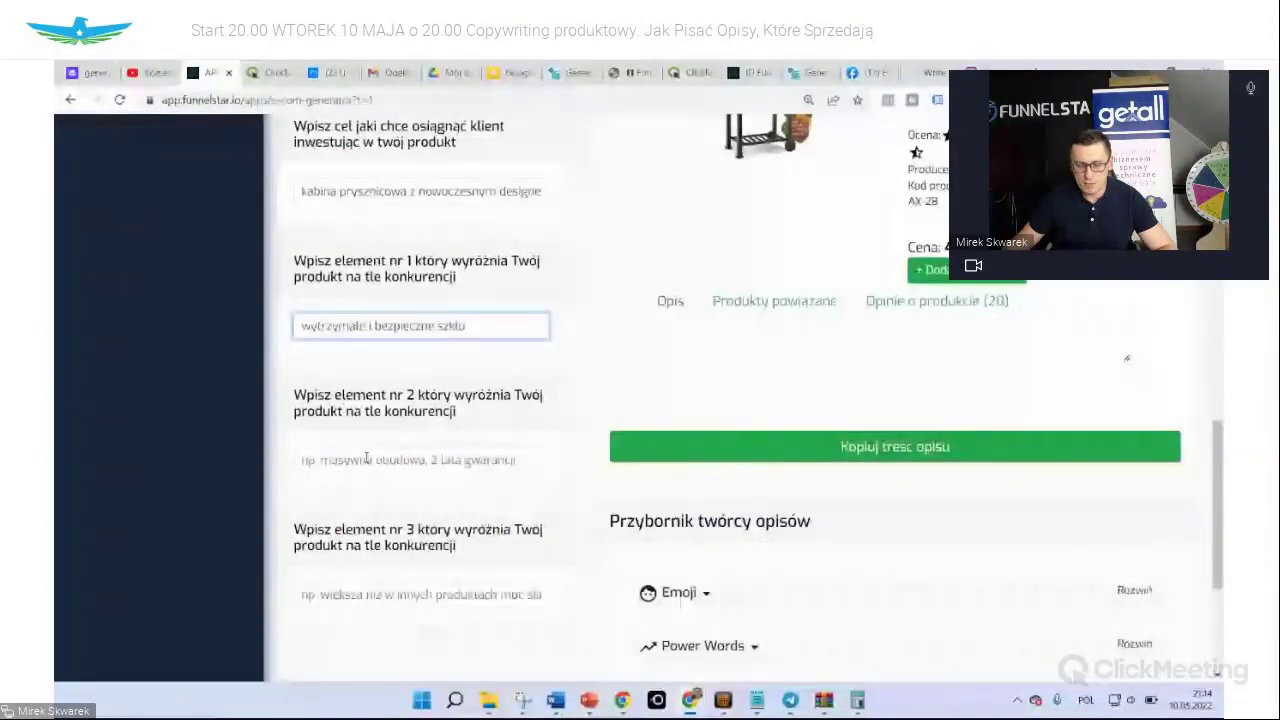
pyautogui.click(366, 458)
pyautogui.click(366, 494)
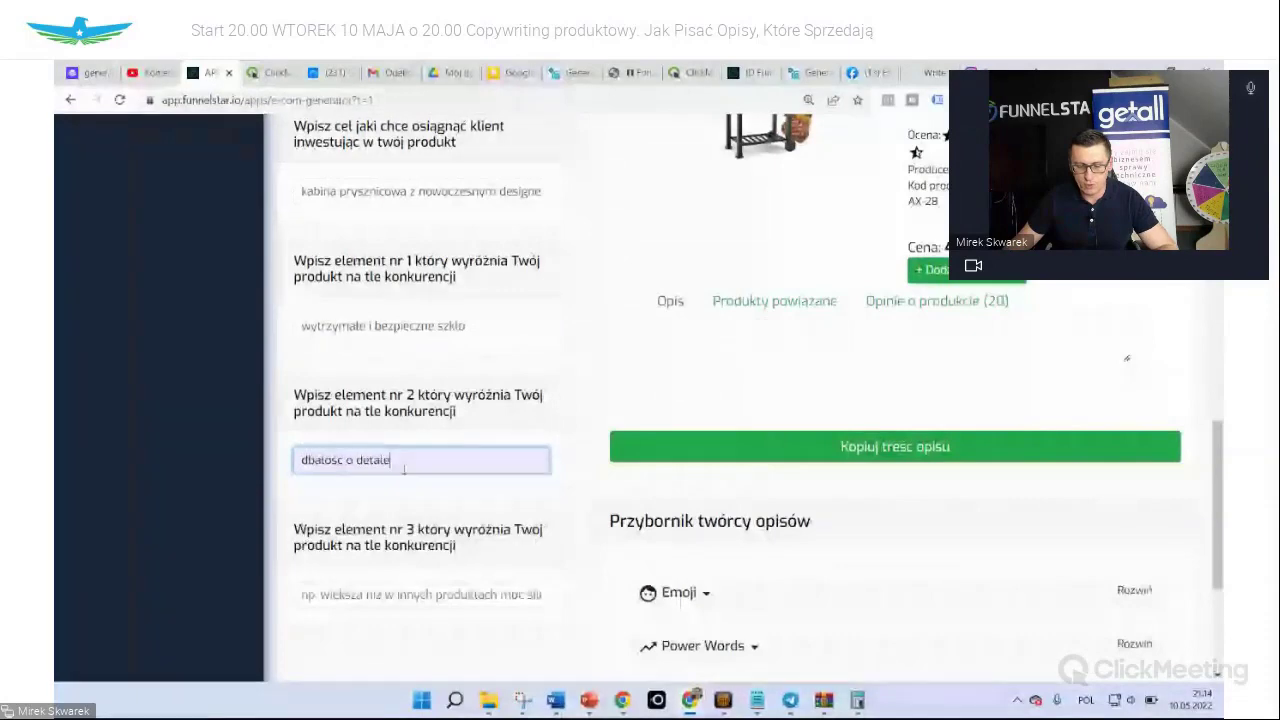
pyautogui.scroll(-2, 420, 455)
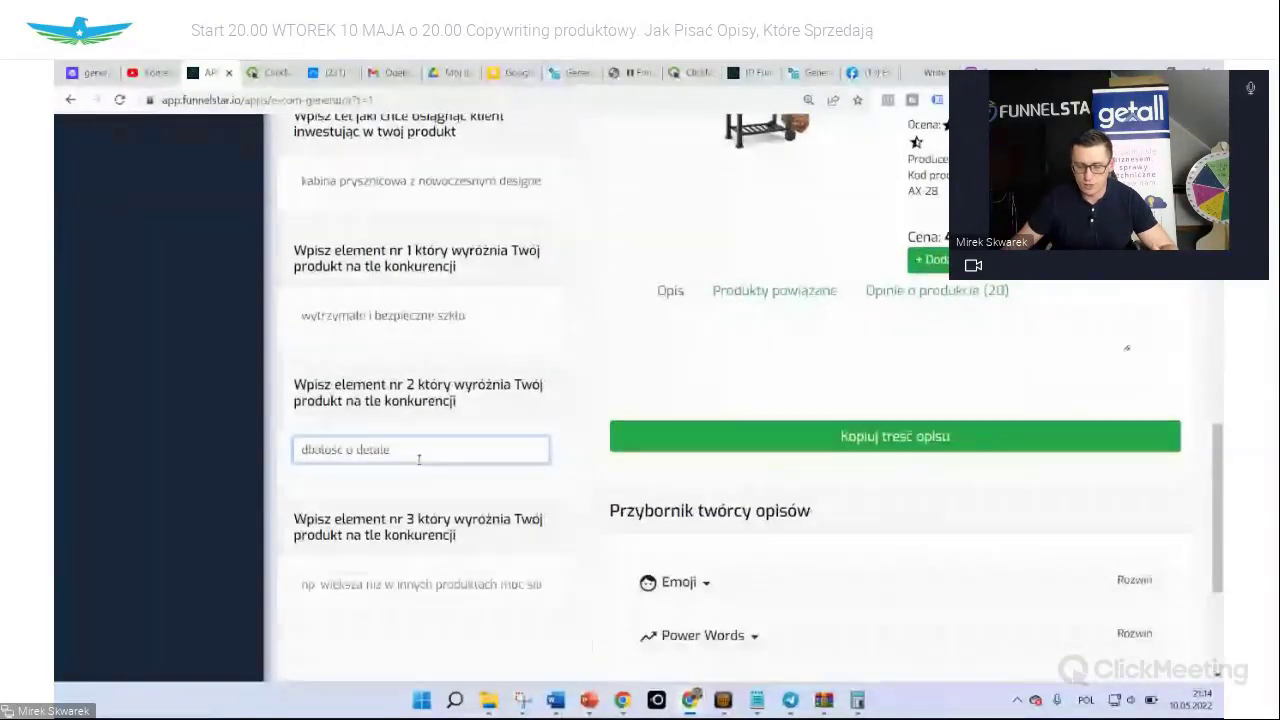
# Set distinguishing element no. 3 to "perfekcyjne wykończenie"
pyautogui.click(360, 441)
pyautogui.click(370, 478)
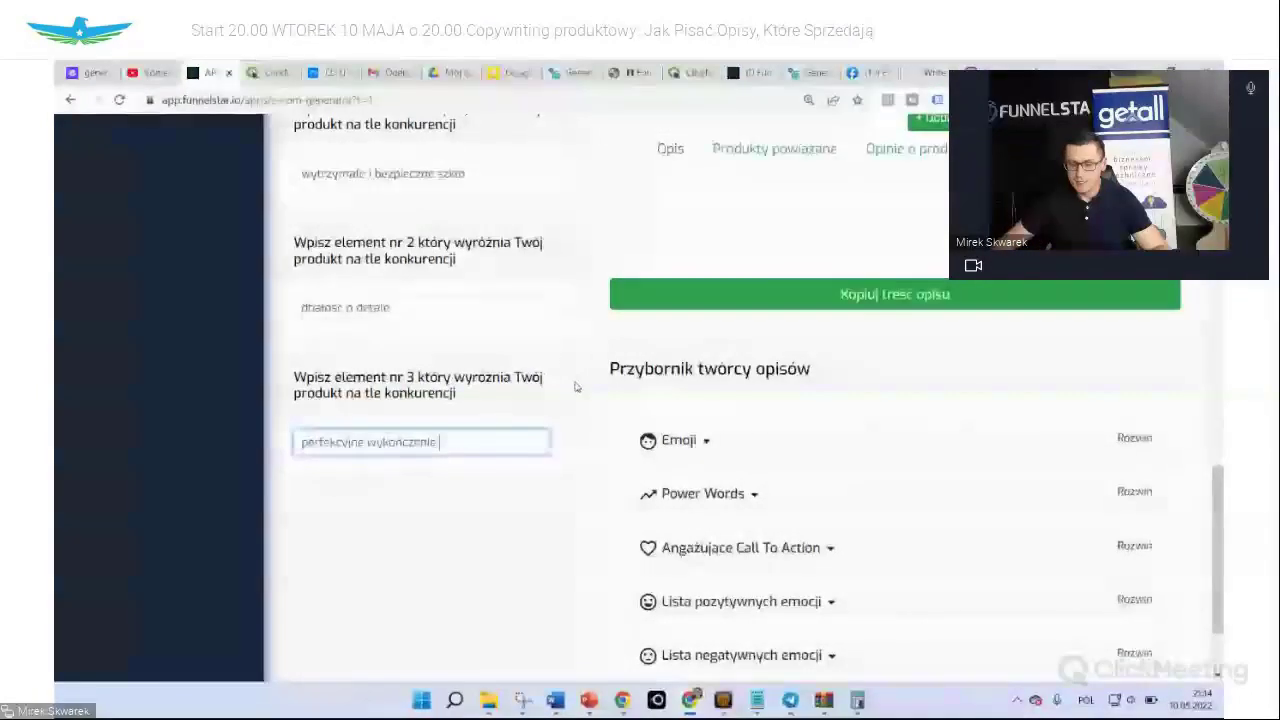
# Choose the ready-made short headline "Wyjątkowy kabina prysznicowa do zadań specjalnych" and continue to the introduction stage
pyautogui.scroll(2, 566, 376)
pyautogui.scroll(4, 566, 376)
pyautogui.scroll(-8, 789, 343)
pyautogui.scroll(11, 764, 511)
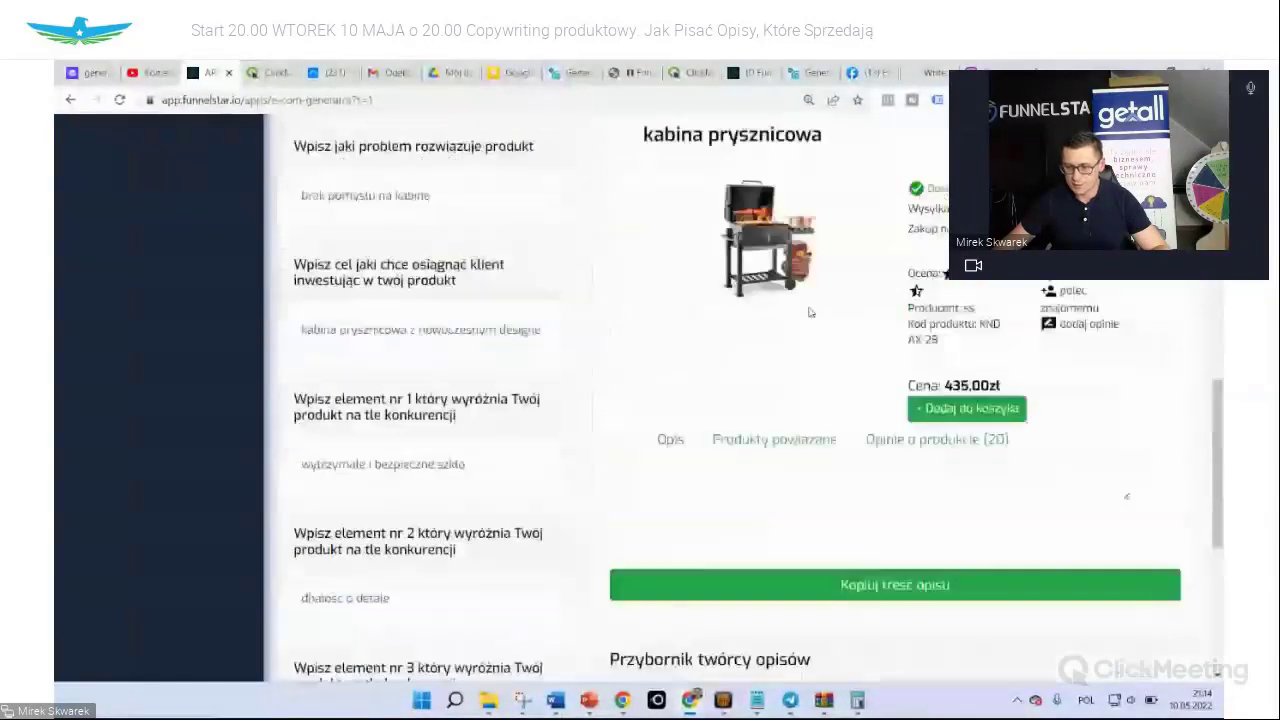
pyautogui.scroll(-2, 826, 480)
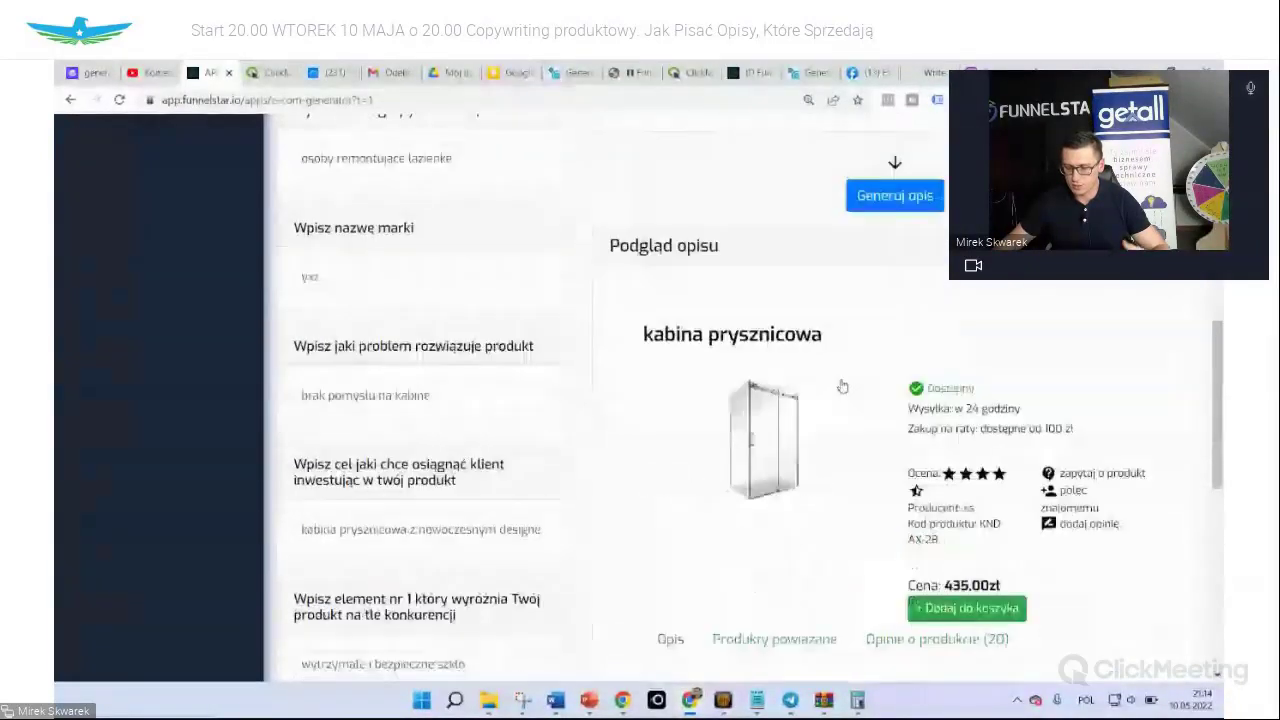
pyautogui.scroll(-3, 837, 414)
pyautogui.scroll(9, 855, 560)
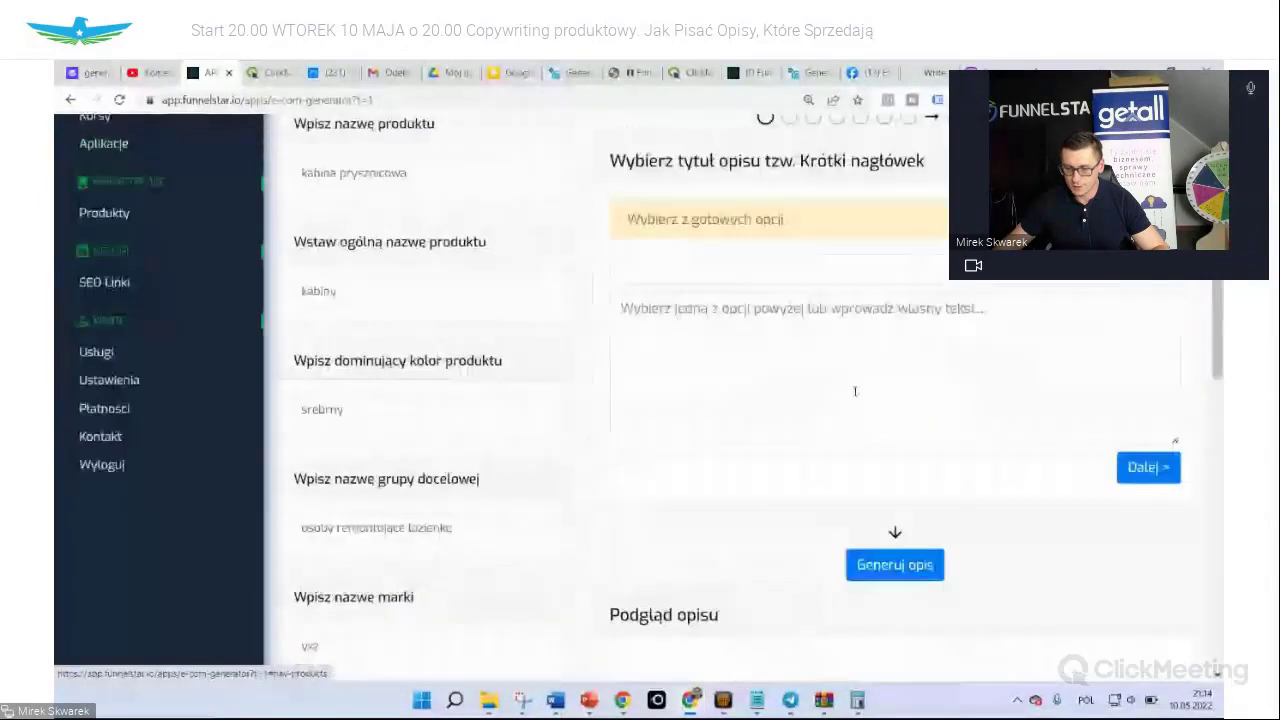
pyautogui.scroll(1, 770, 300)
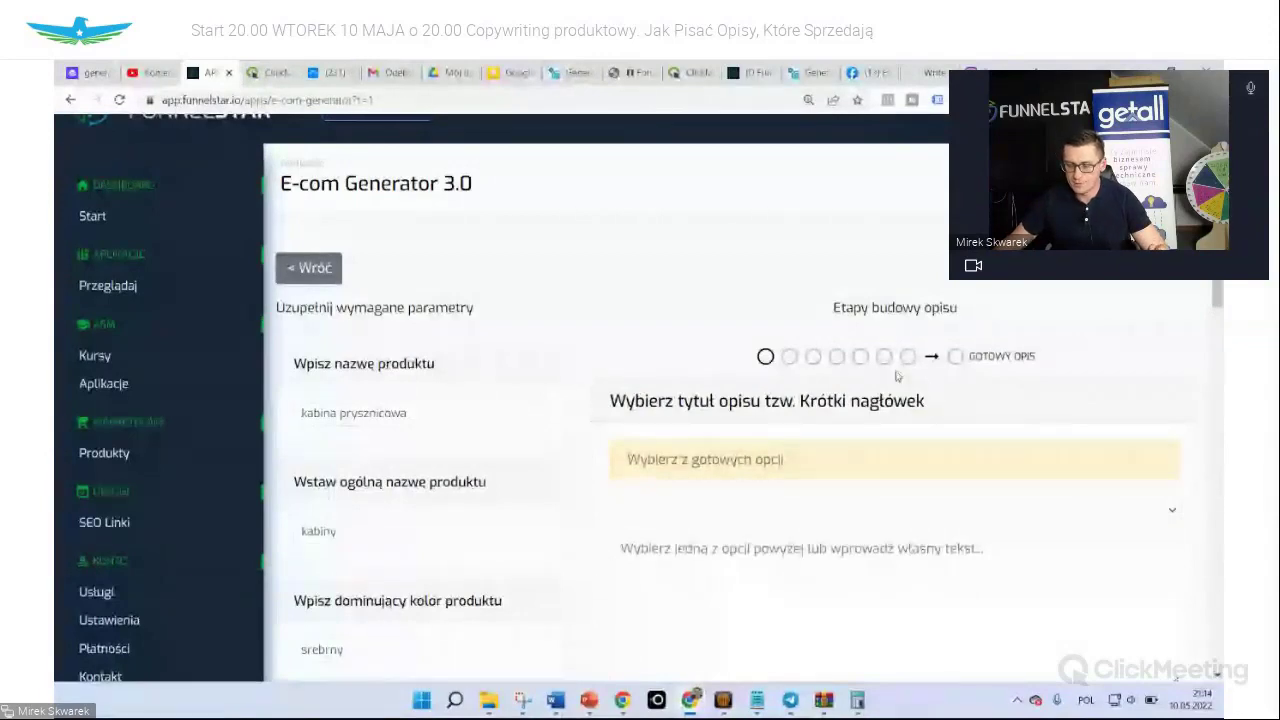
pyautogui.scroll(-1, 744, 516)
pyautogui.click(824, 435)
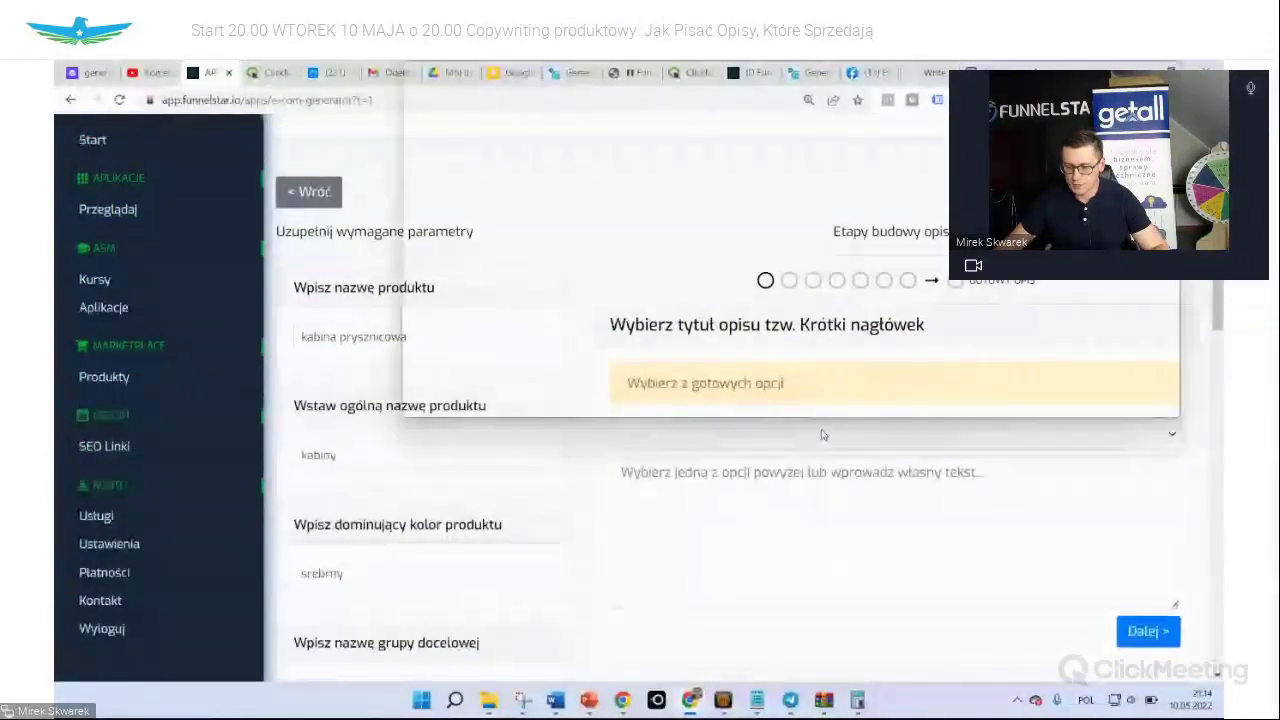
pyautogui.scroll(-2, 640, 260)
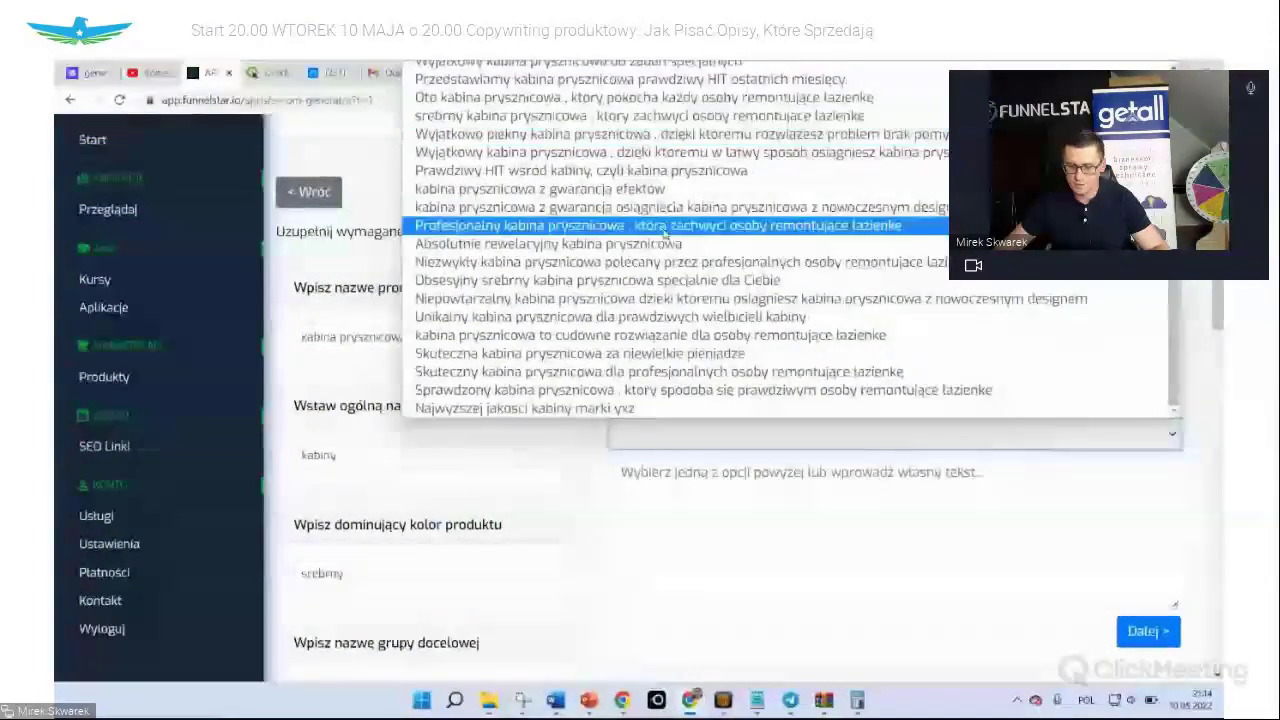
pyautogui.scroll(3, 620, 200)
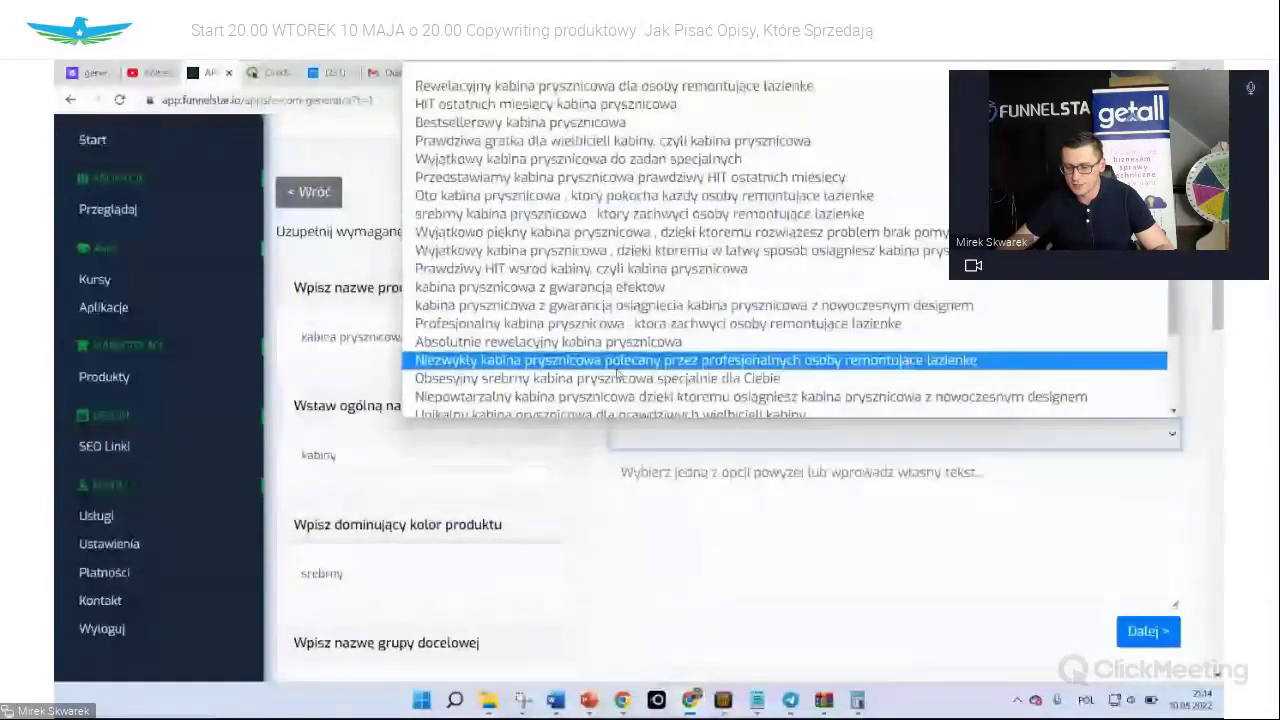
pyautogui.click(462, 153)
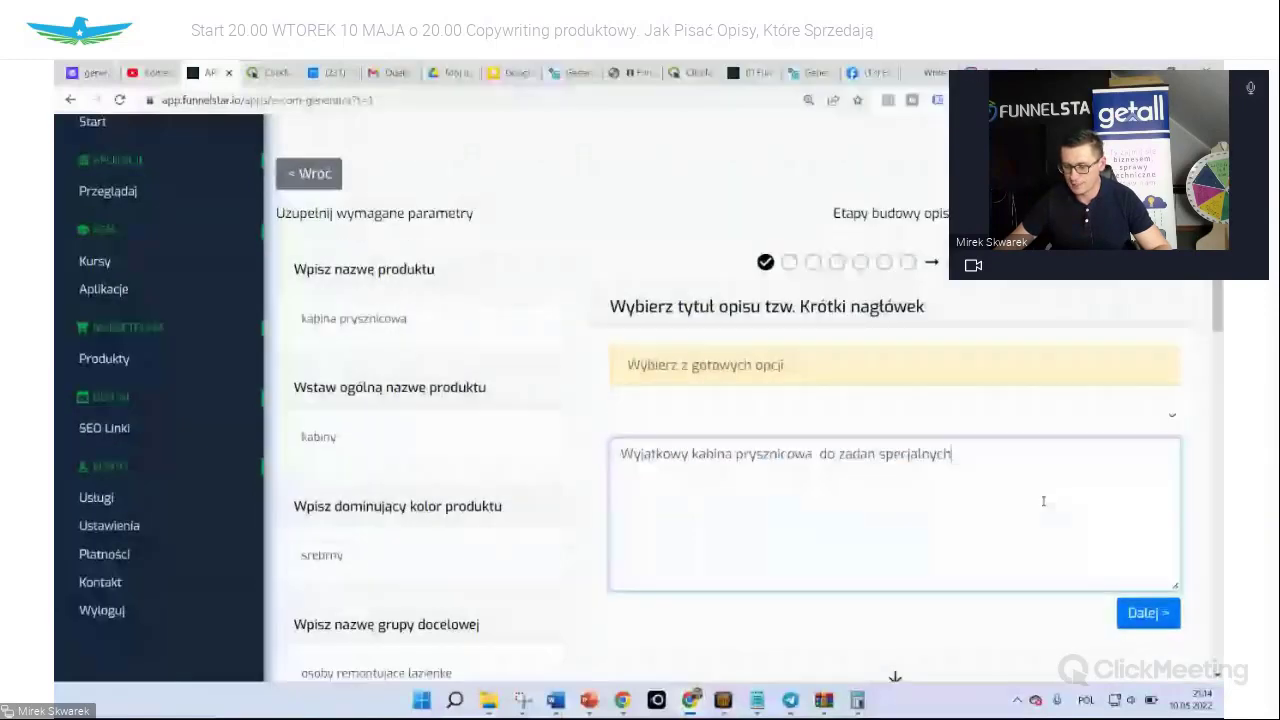
pyautogui.scroll(-1, 1043, 500)
pyautogui.click(1140, 556)
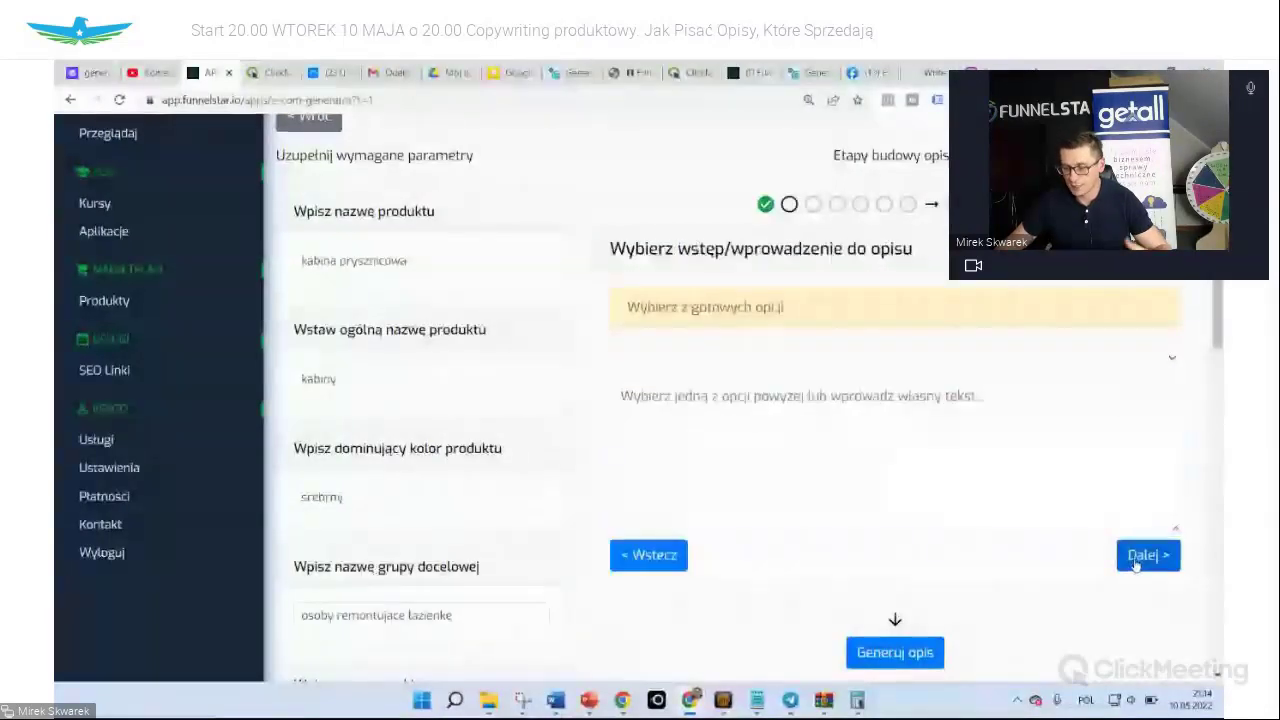
# Choose the introduction starting "Marka yxz to jakość znana tylko", correct its ending to "może być twoja." and continue to the distinguishing elements
pyautogui.click(813, 362)
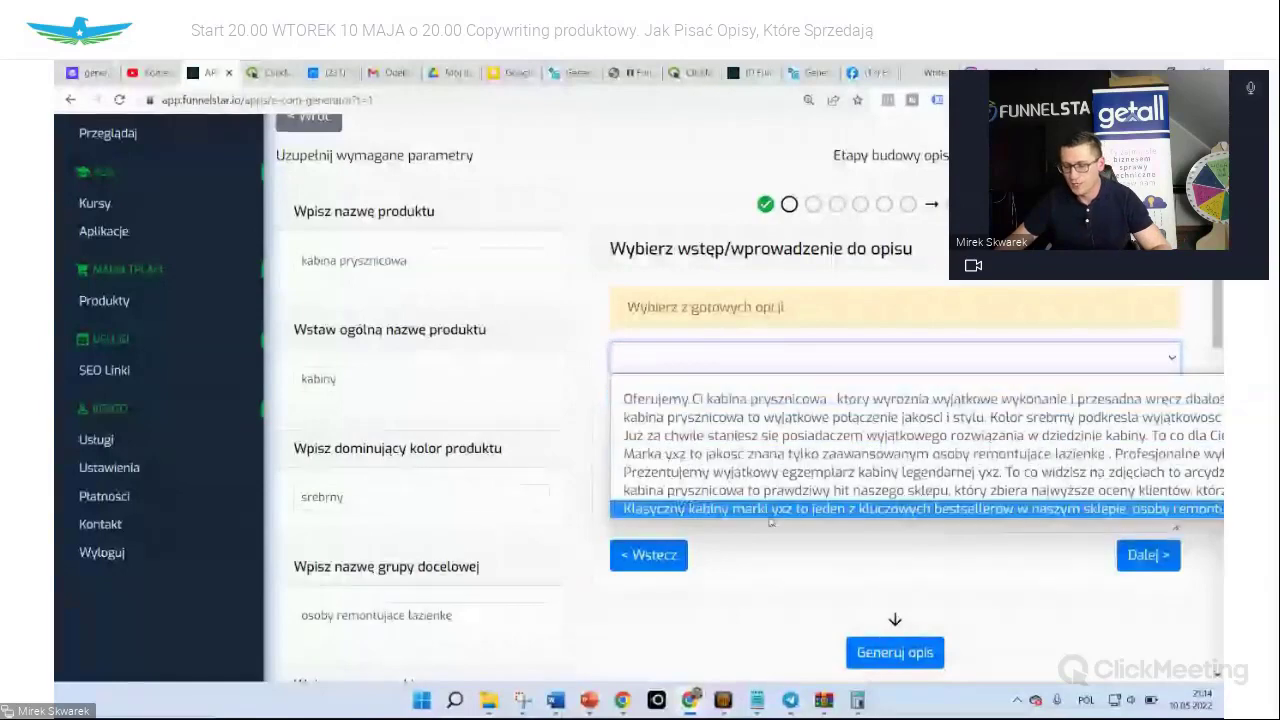
pyautogui.click(701, 458)
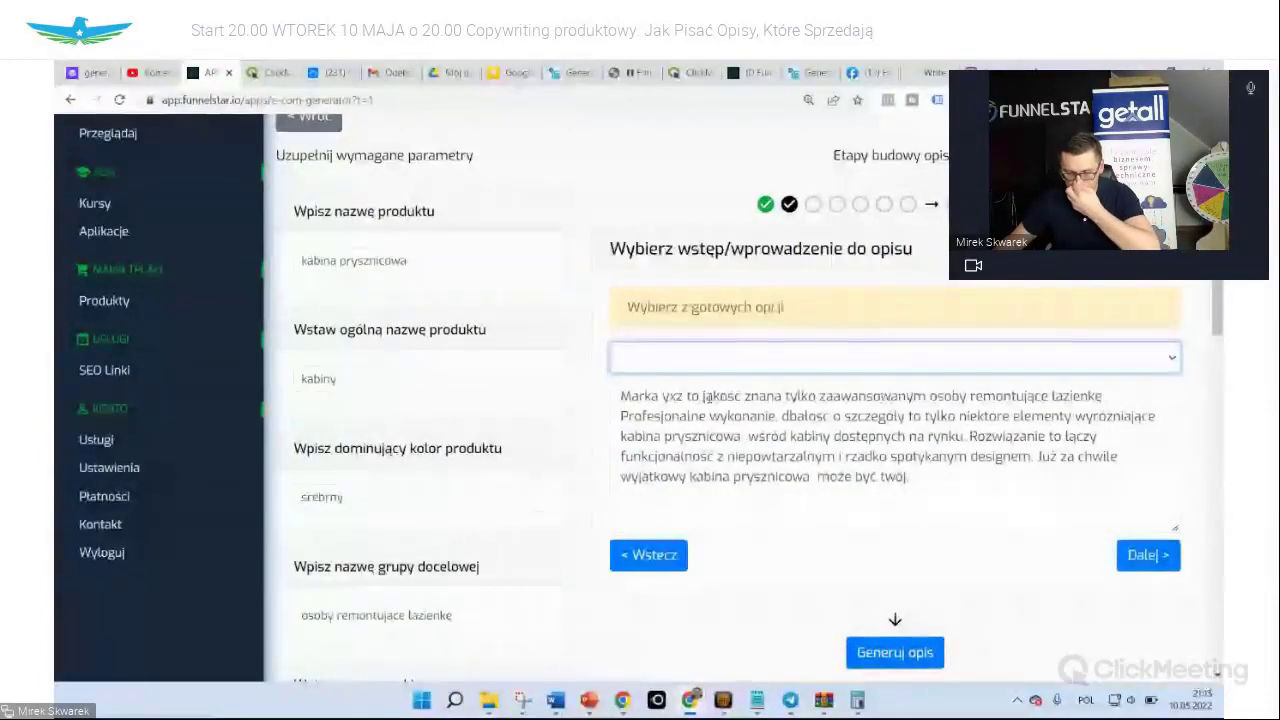
pyautogui.click(1107, 399)
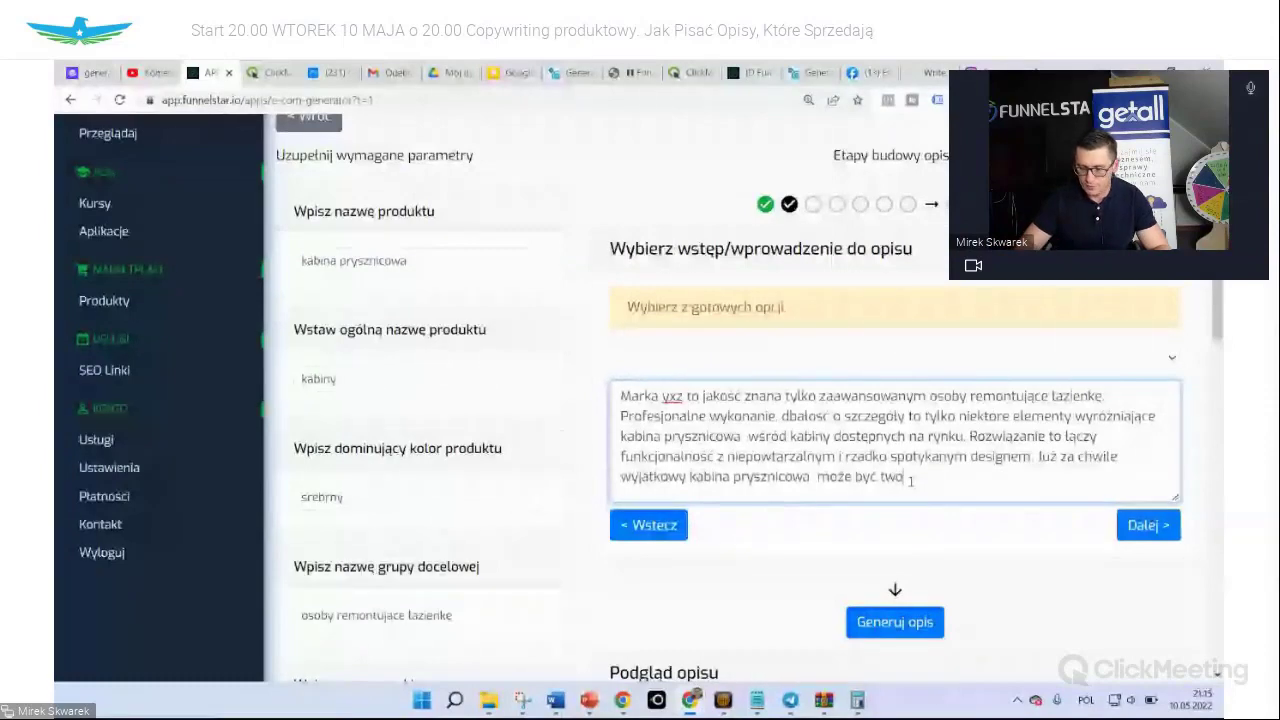
pyautogui.click(1148, 525)
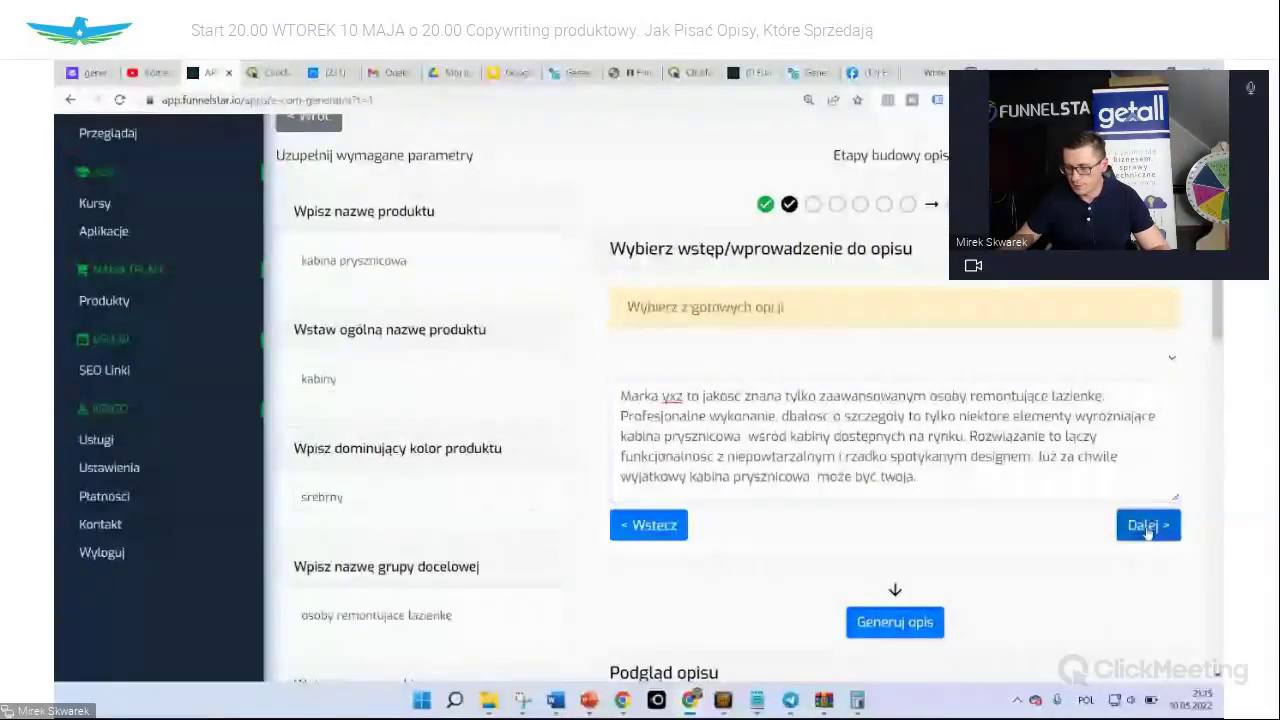
# Choose the checkmarked distinguishing-elements text starting "Co wyróżnia kabina prysznicowa? Oto 3 ważne elementy" and continue to the benefits list
pyautogui.click(837, 360)
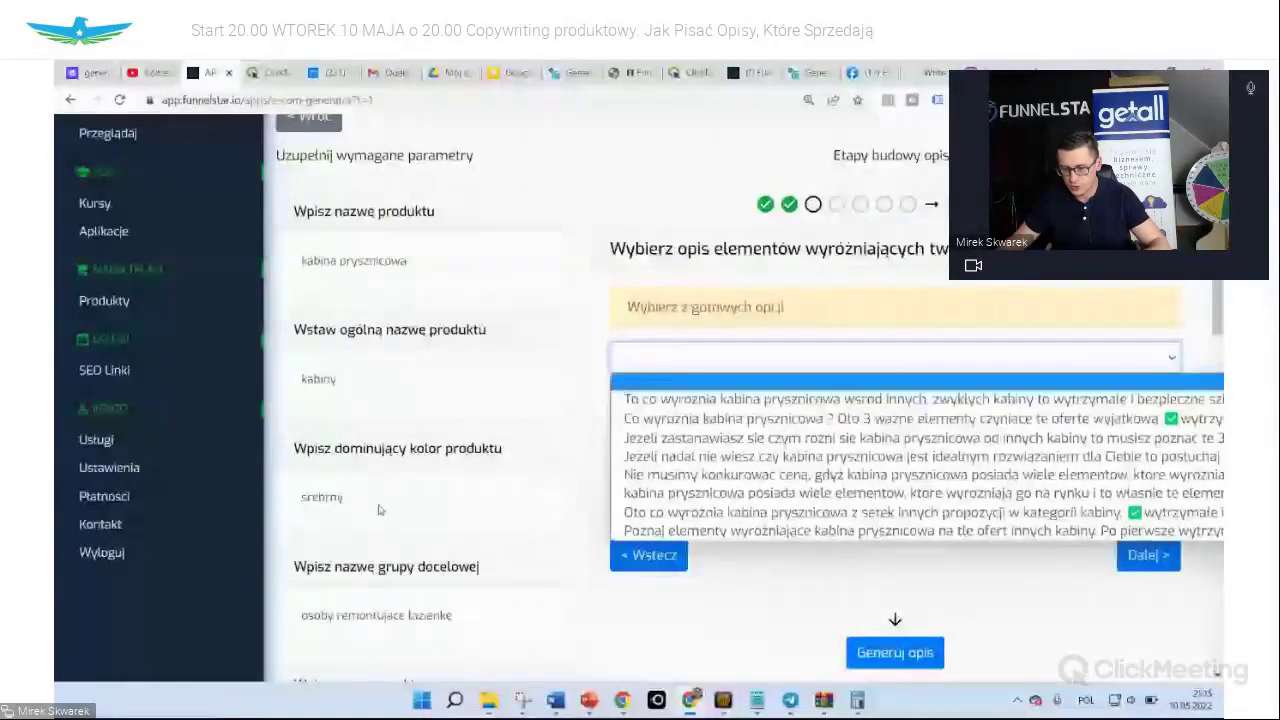
pyautogui.click(753, 417)
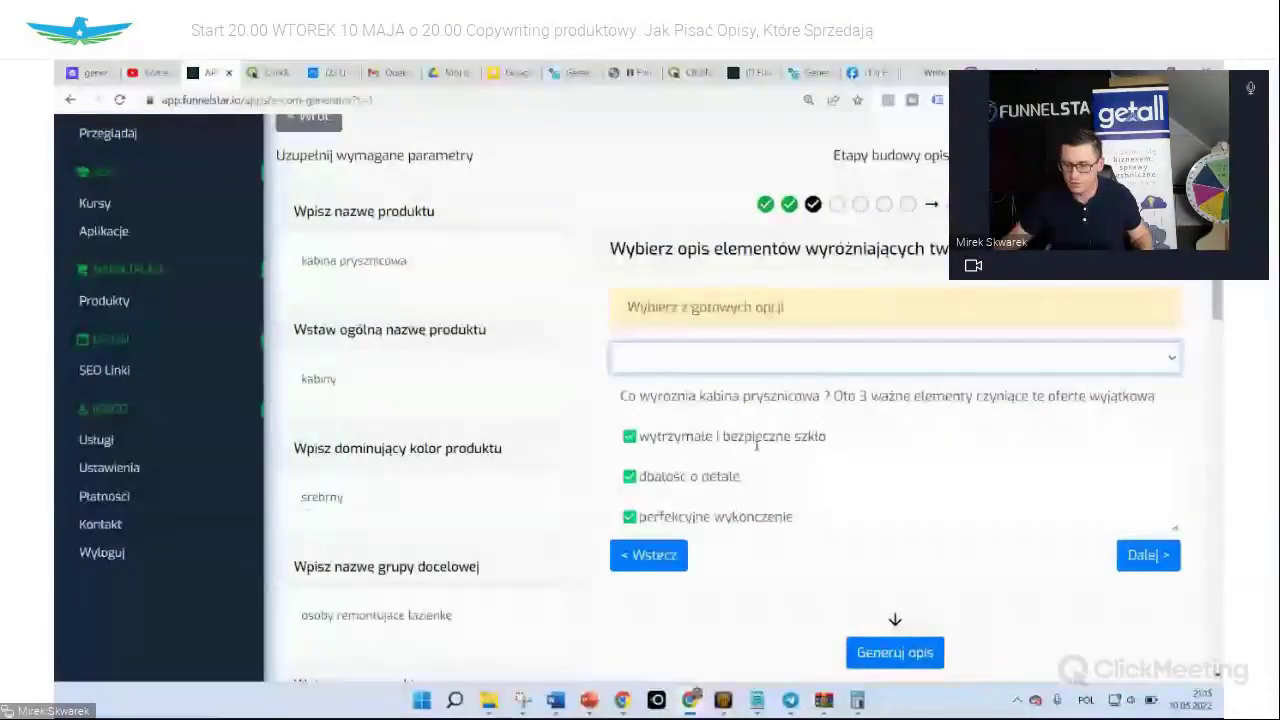
pyautogui.click(795, 436)
pyautogui.scroll(-3, 680, 477)
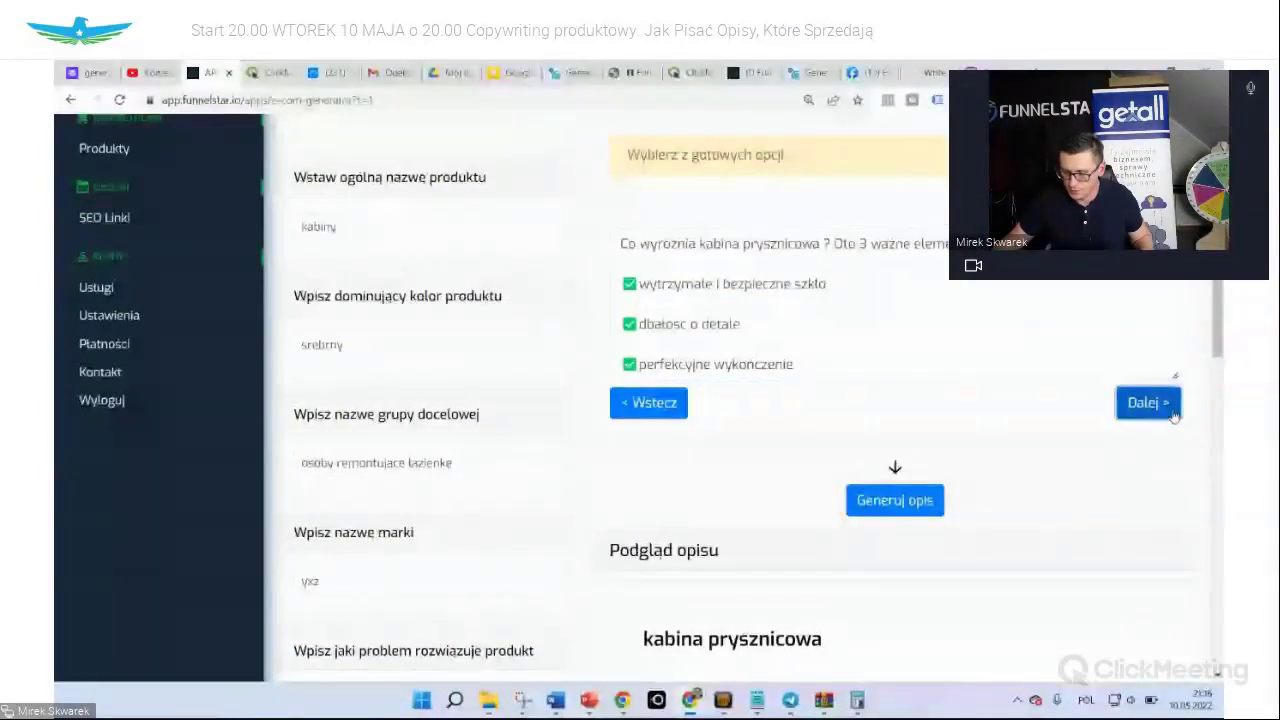
pyautogui.click(1148, 402)
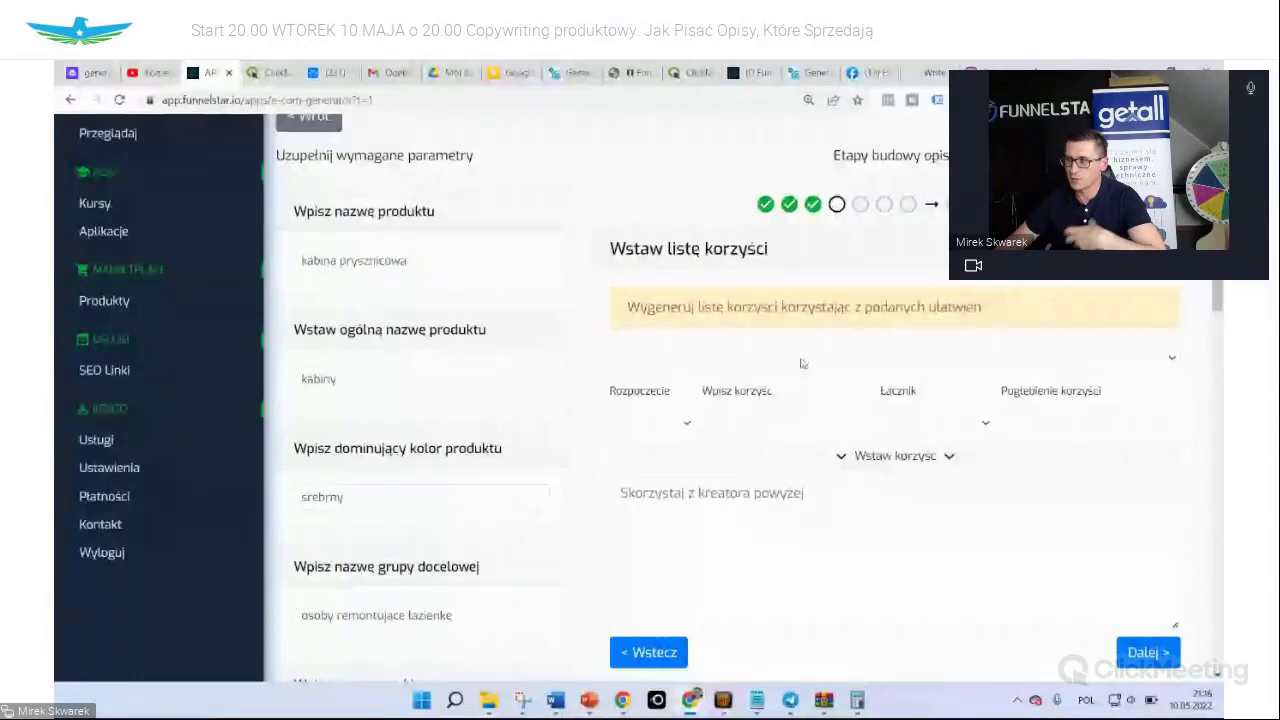
# Introduce the benefits list with "Poznaj obszerną listę korzyści, które otrzymasz inwestując w kabina prysznicowa"
pyautogui.click(800, 360)
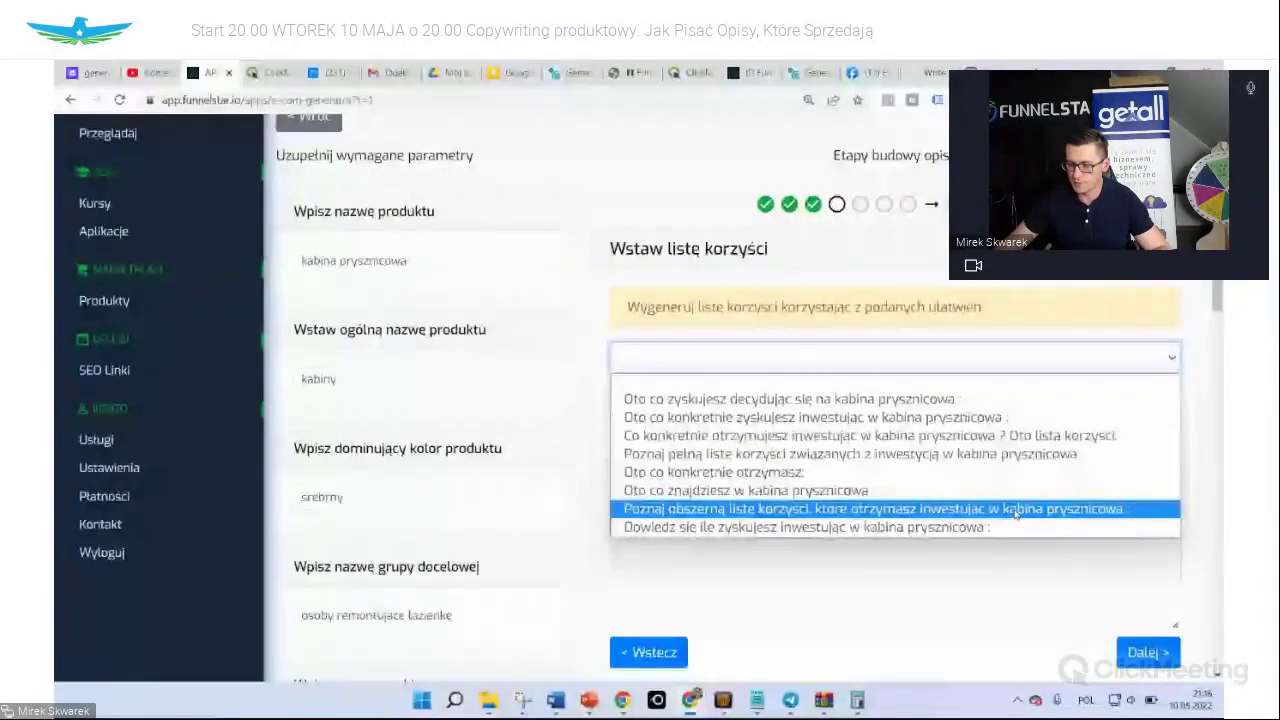
pyautogui.click(916, 510)
# Begin the first benefit with the opening "W oczy rzuca się" and enter "piękne, aluminiowe wykończenie" as the benefit
pyautogui.click(687, 428)
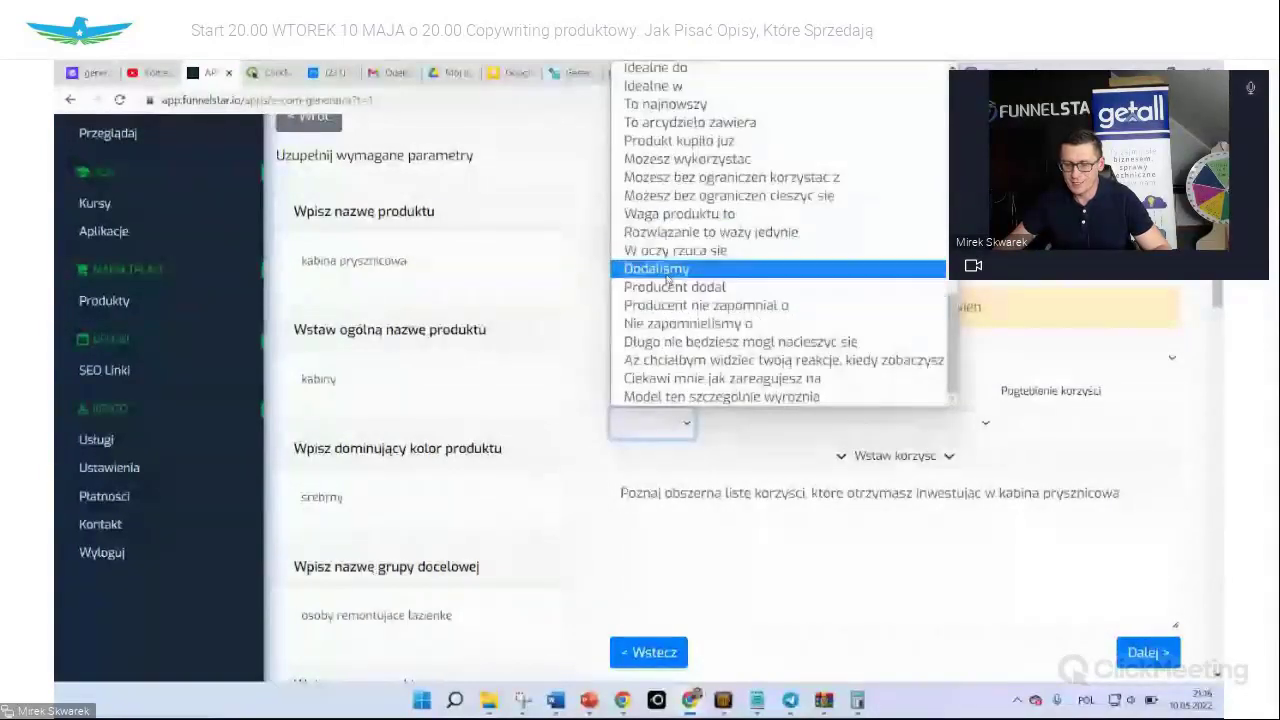
pyautogui.click(673, 252)
pyautogui.click(760, 431)
pyautogui.write('w')
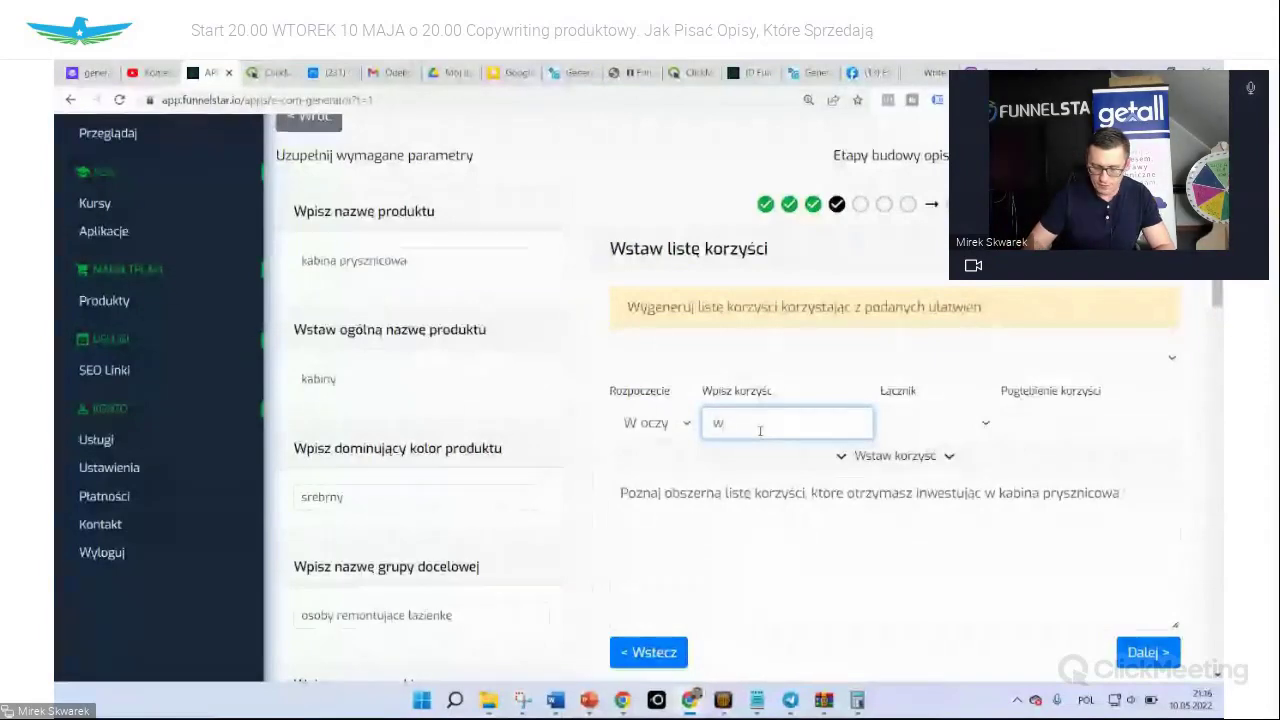
pyautogui.write('piekne')
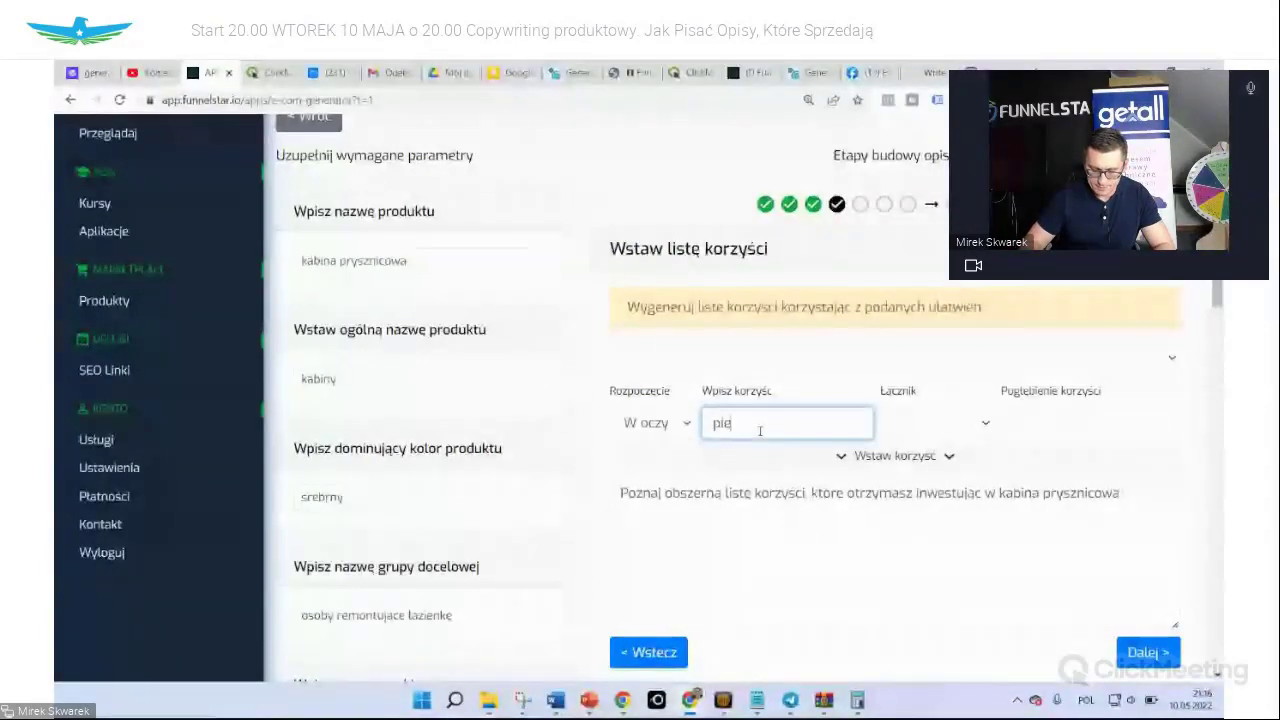
pyautogui.write('.')
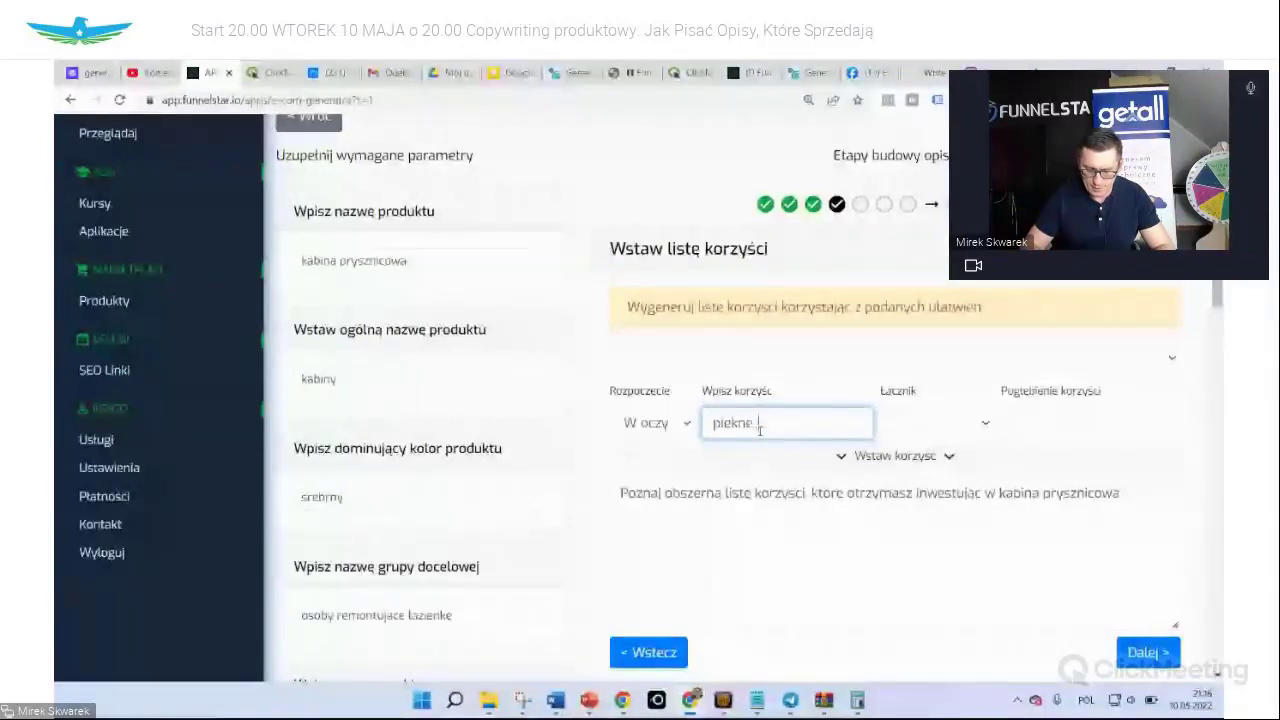
pyautogui.write(' alumini')
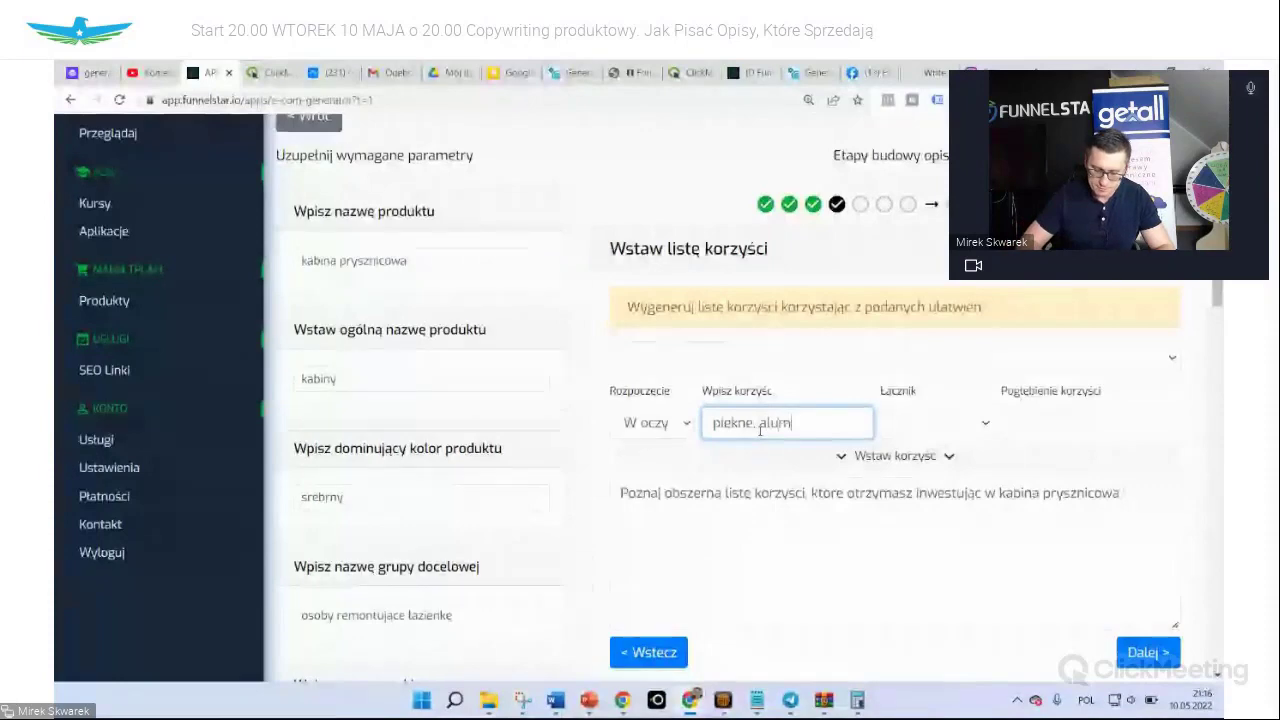
pyautogui.write('owe w')
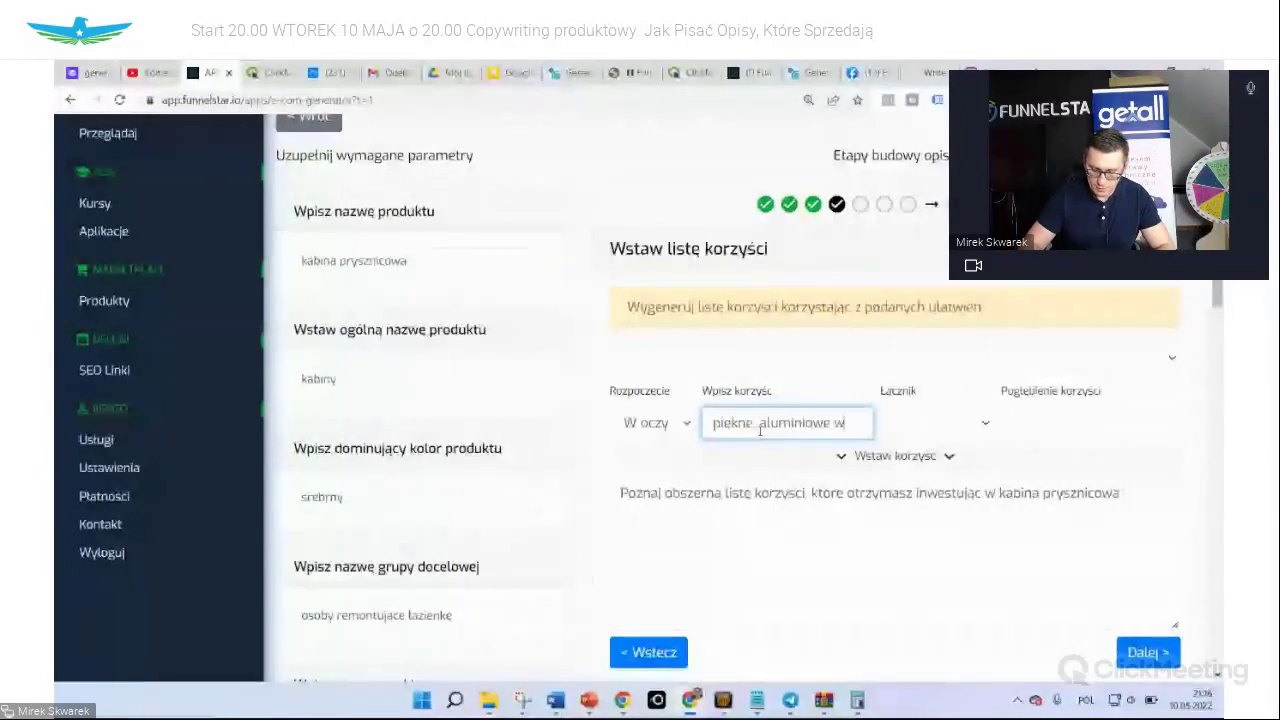
pyautogui.write('ykonczenie')
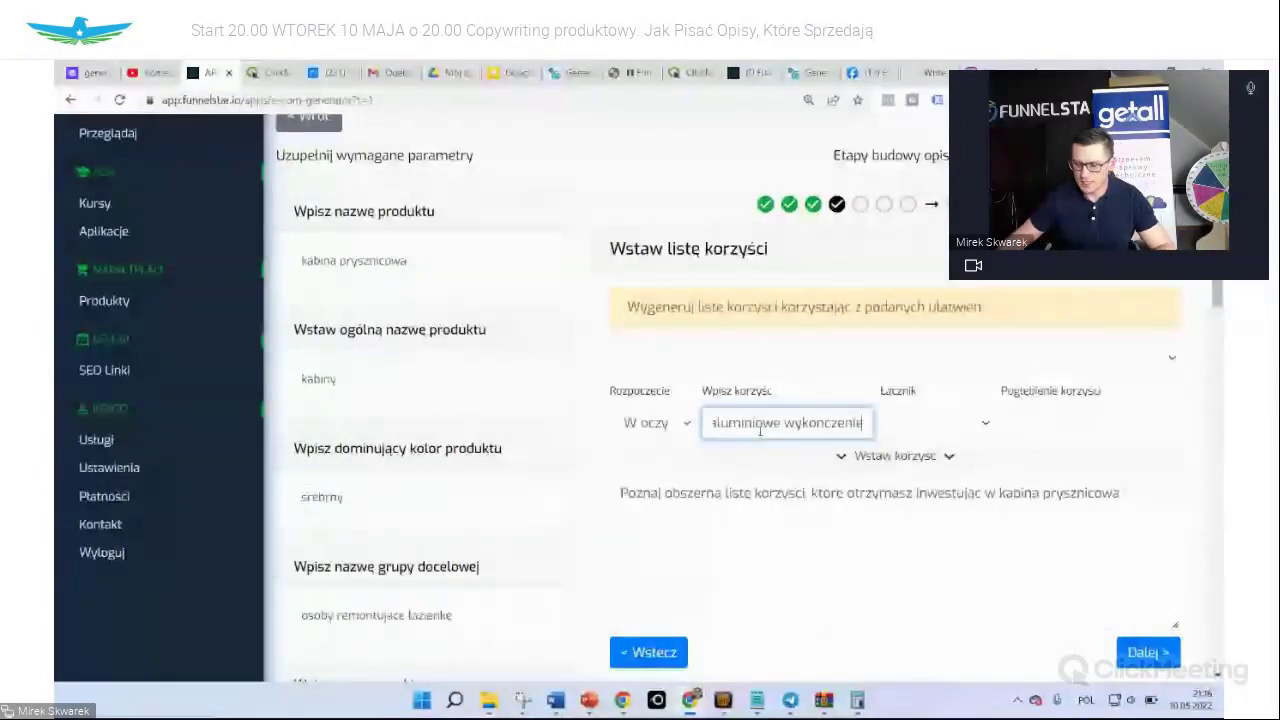
# Link the first benefit with "to pozwoli Ci", deepen it with "cieszyć się prawdziwoą sztuką designu w domu" and insert it into the list
pyautogui.click(982, 427)
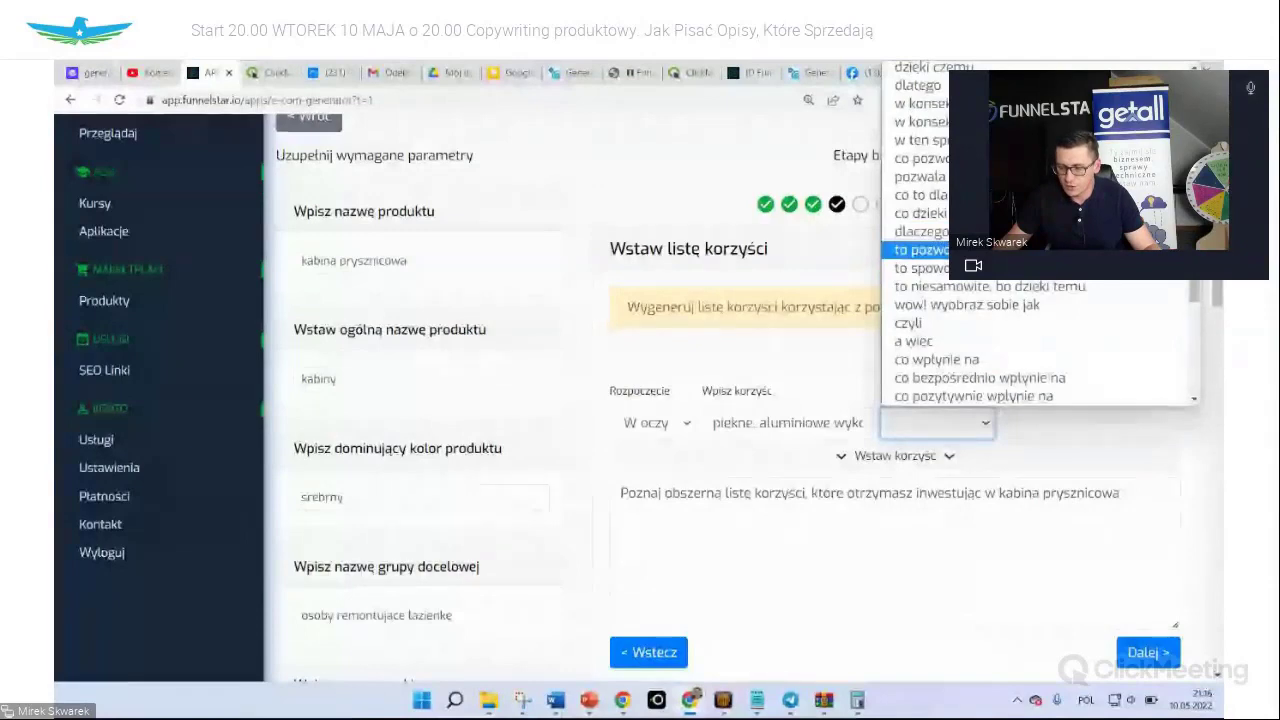
pyautogui.click(960, 250)
pyautogui.click(1033, 428)
pyautogui.write('cieszyc sie pra')
pyautogui.write('wdziwoa ')
pyautogui.write('sztuk')
pyautogui.write('a desig')
pyautogui.write('nu w domu')
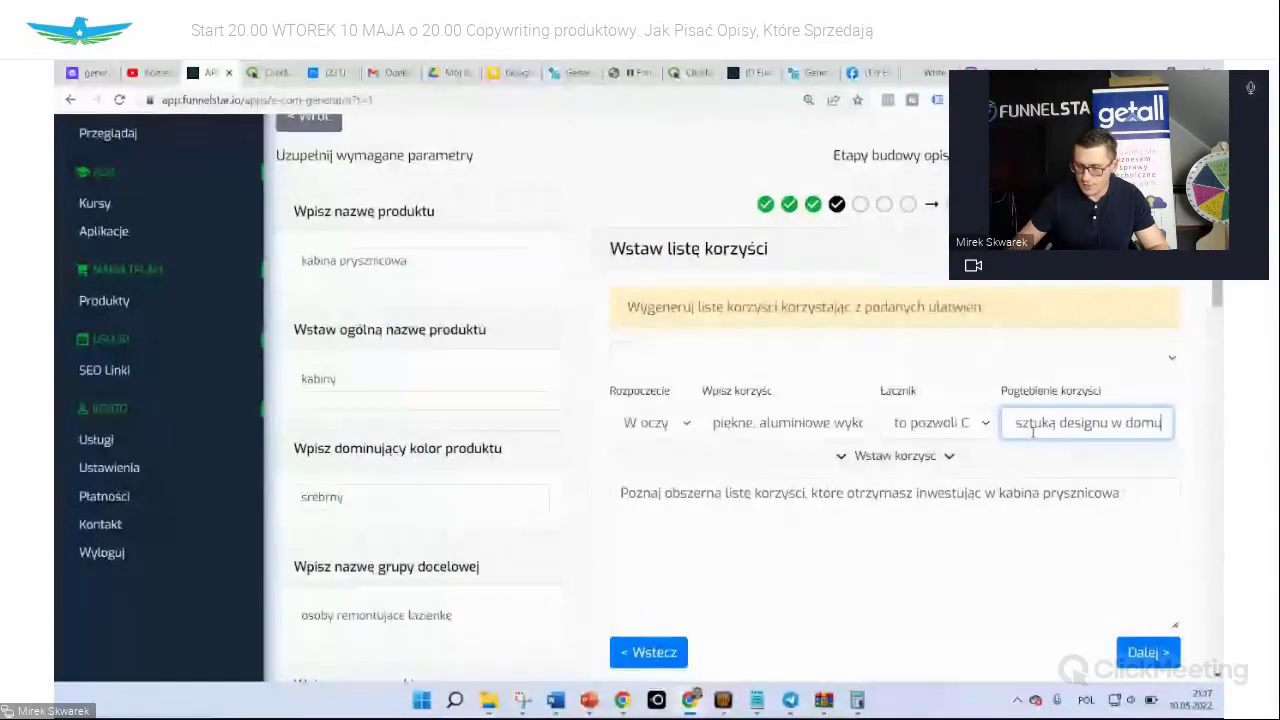
pyautogui.click(698, 452)
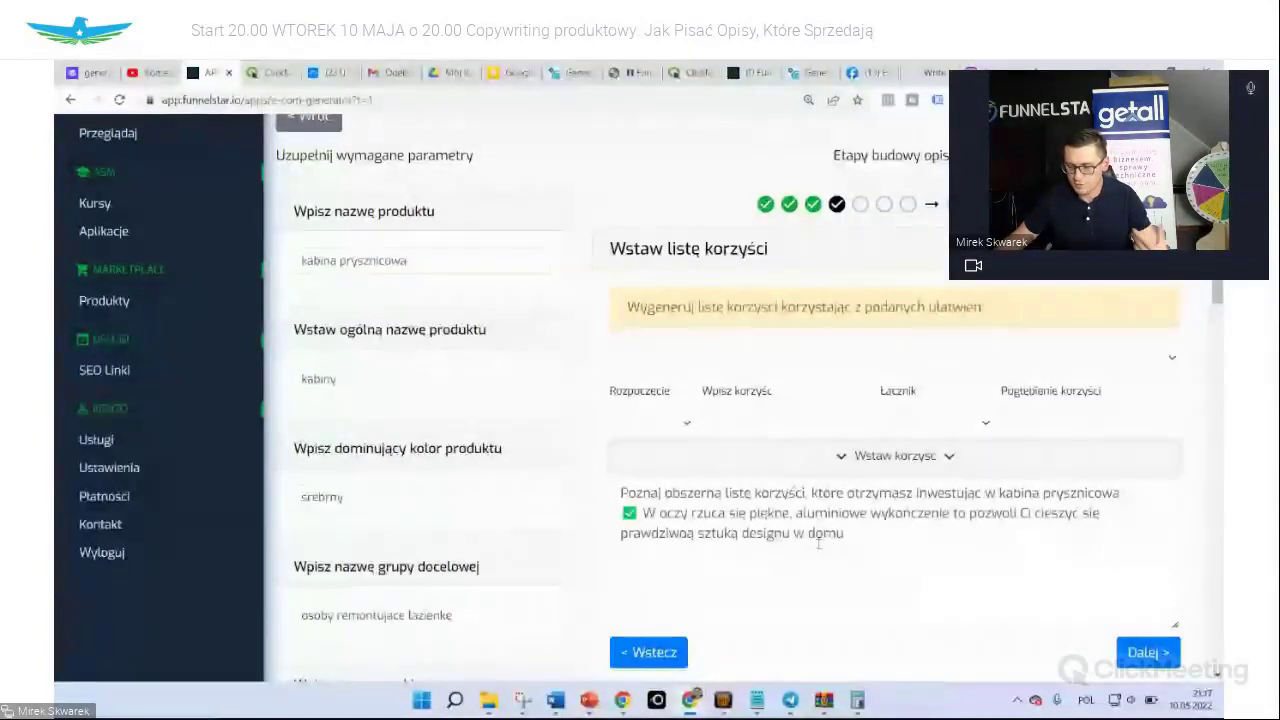
# Begin the second benefit with the opening "W zestawie" and enter "otrzymasz instrukcję montażu" as the benefit
pyautogui.click(686, 428)
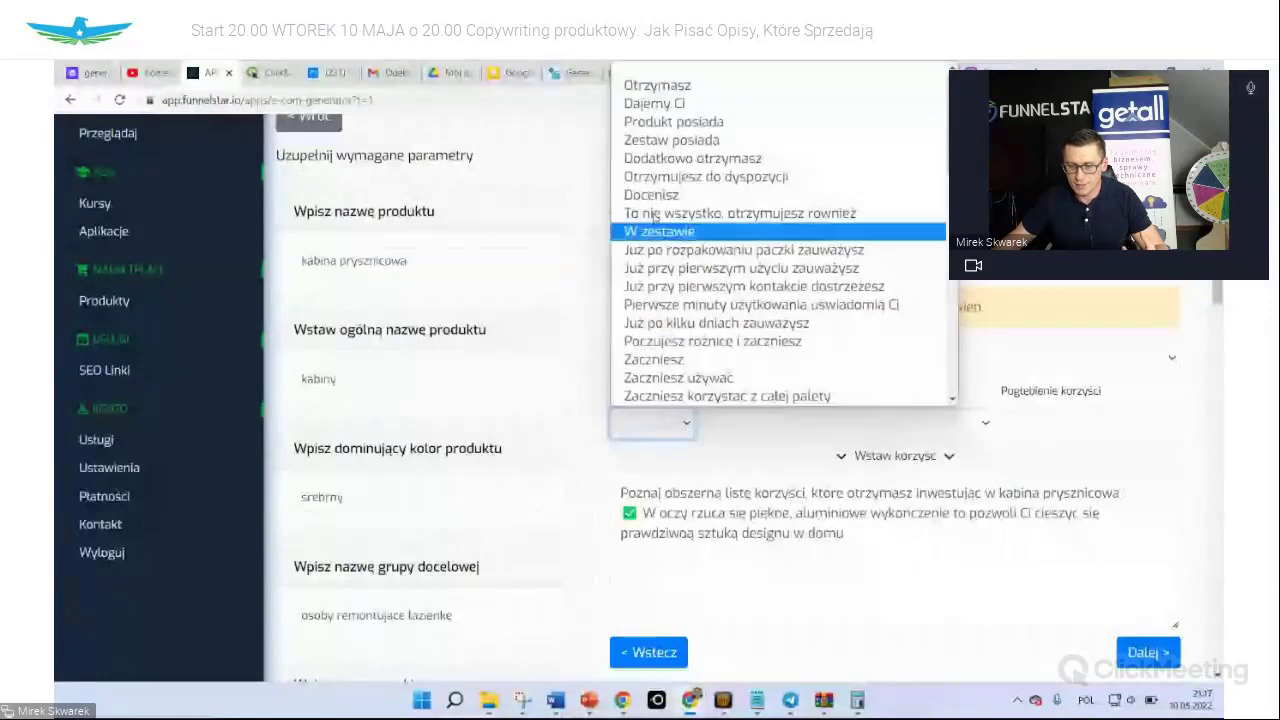
pyautogui.click(659, 231)
pyautogui.click(739, 429)
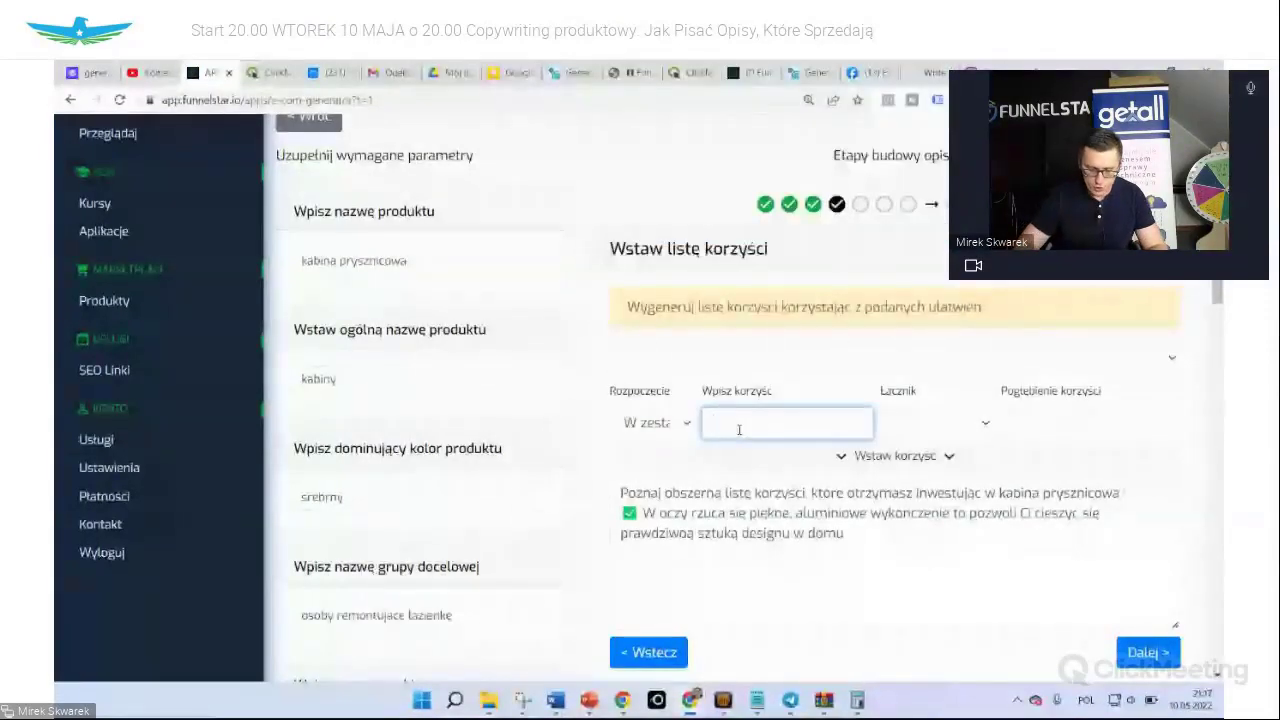
pyautogui.write('otrzymasz')
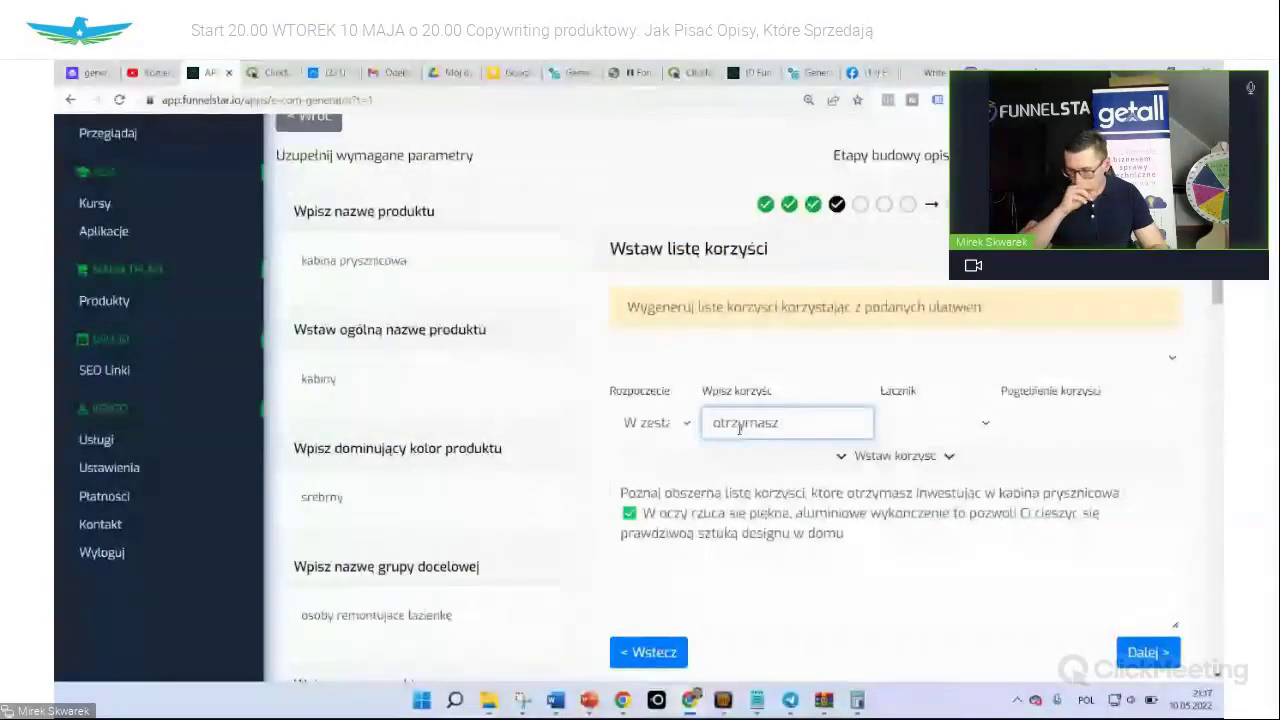
pyautogui.write(' instrukcj')
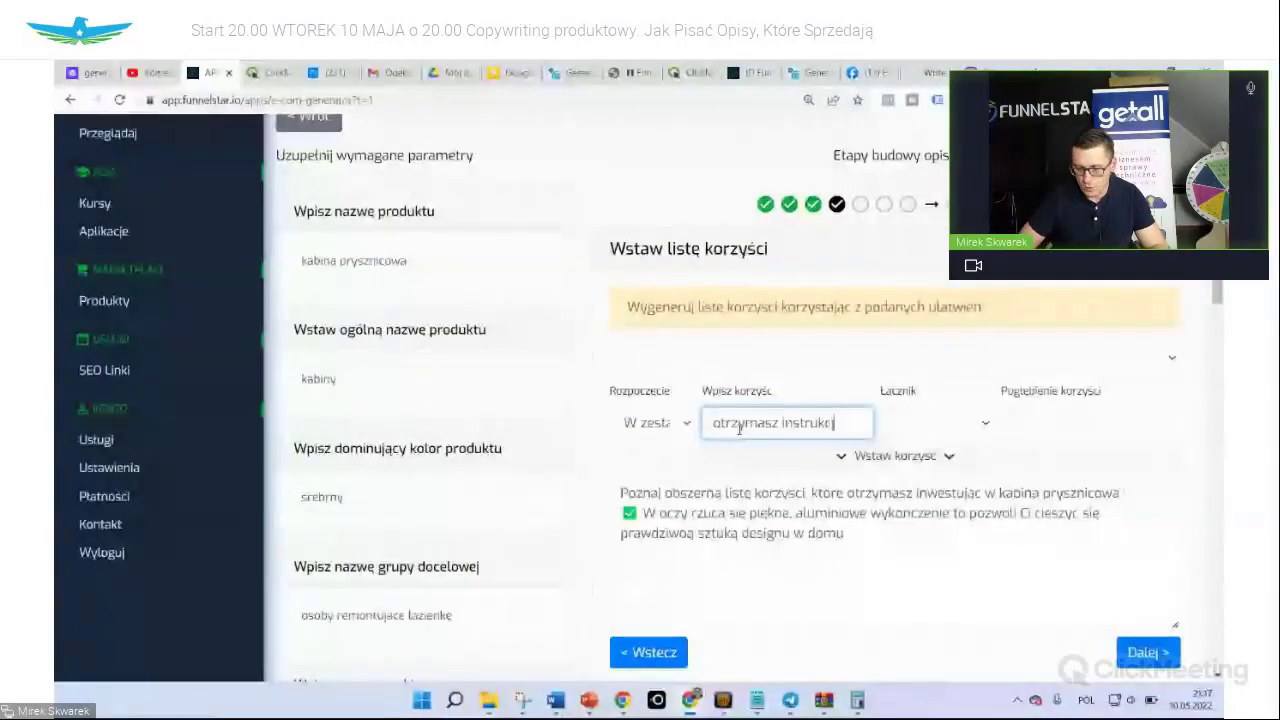
pyautogui.hotkey('ctrl', 'e')
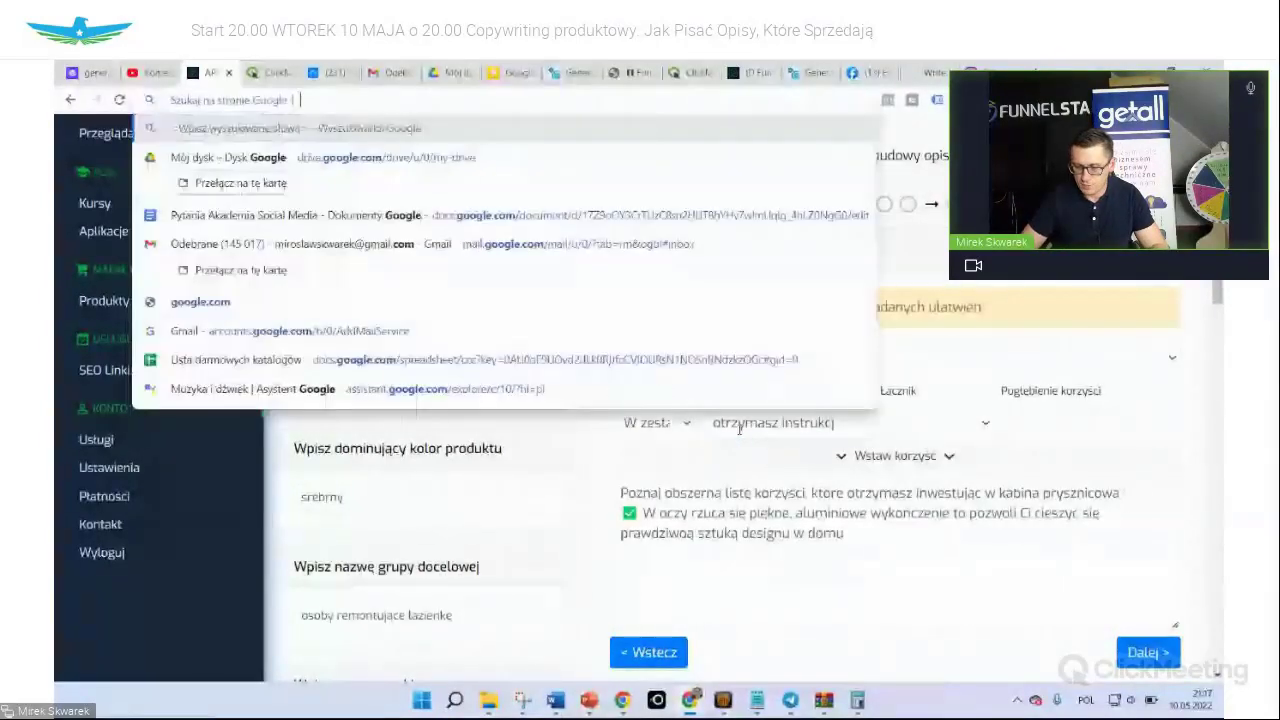
pyautogui.click(846, 427)
pyautogui.write('e montażu')
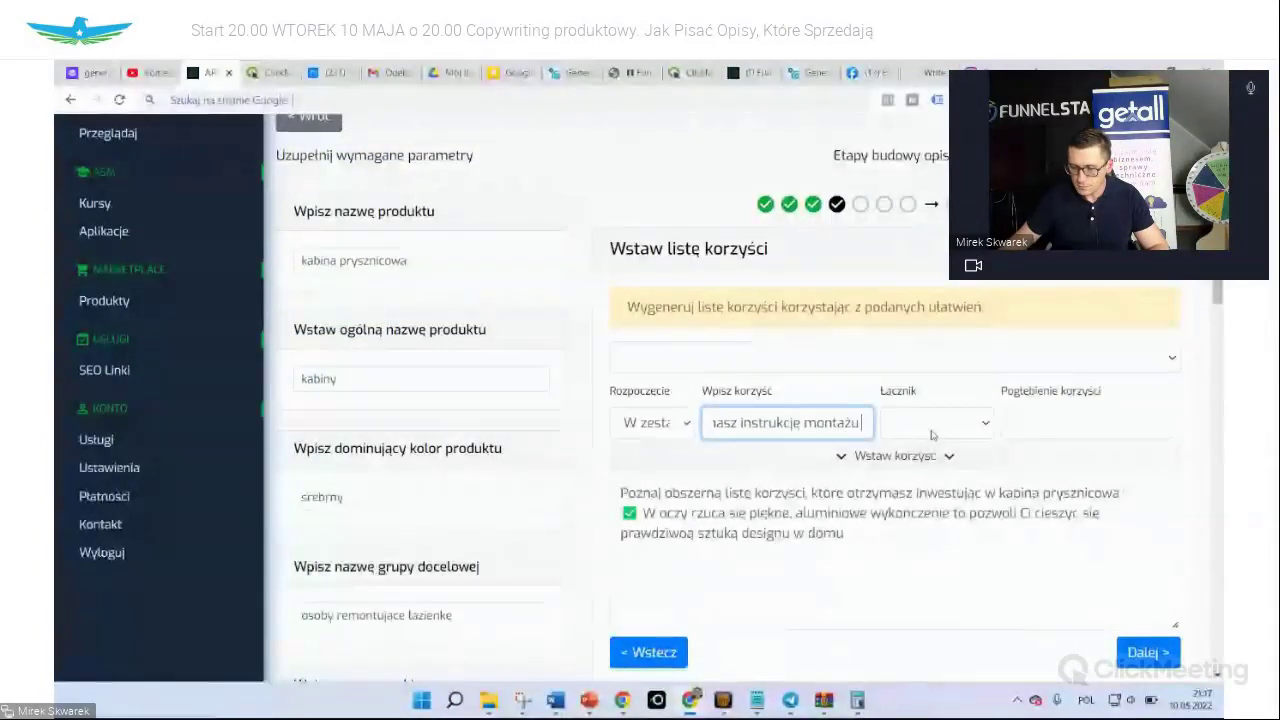
# Link the second benefit with "co pozwoli Ci na", deepen it with "szybką instalację kabiny" and insert it into the list
pyautogui.click(932, 424)
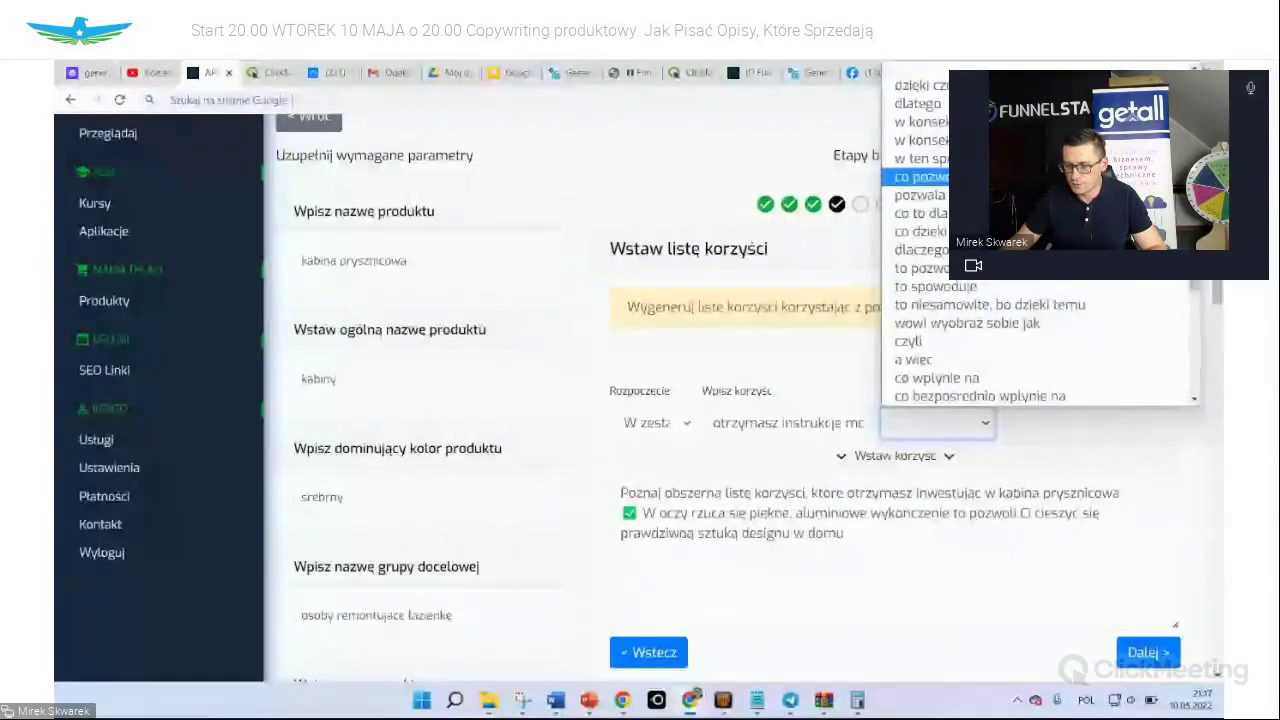
pyautogui.click(920, 177)
pyautogui.click(1031, 425)
pyautogui.write('s')
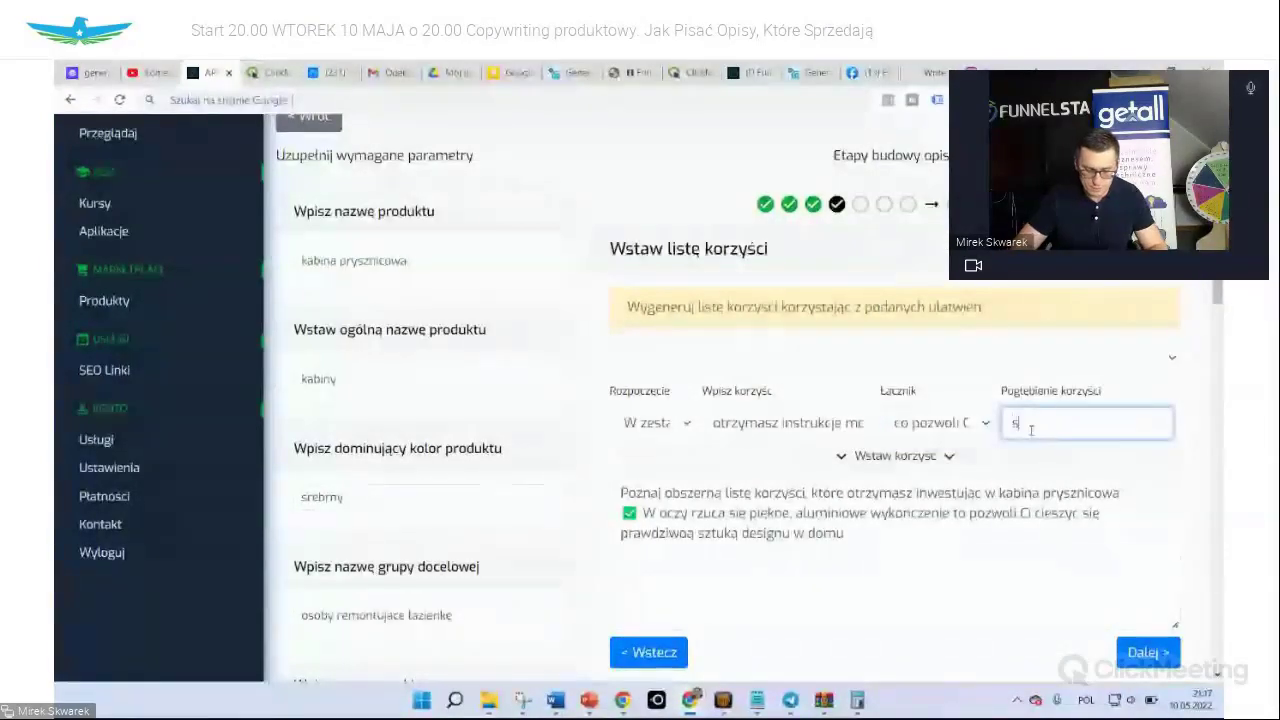
pyautogui.write('zybka instalacje kabin')
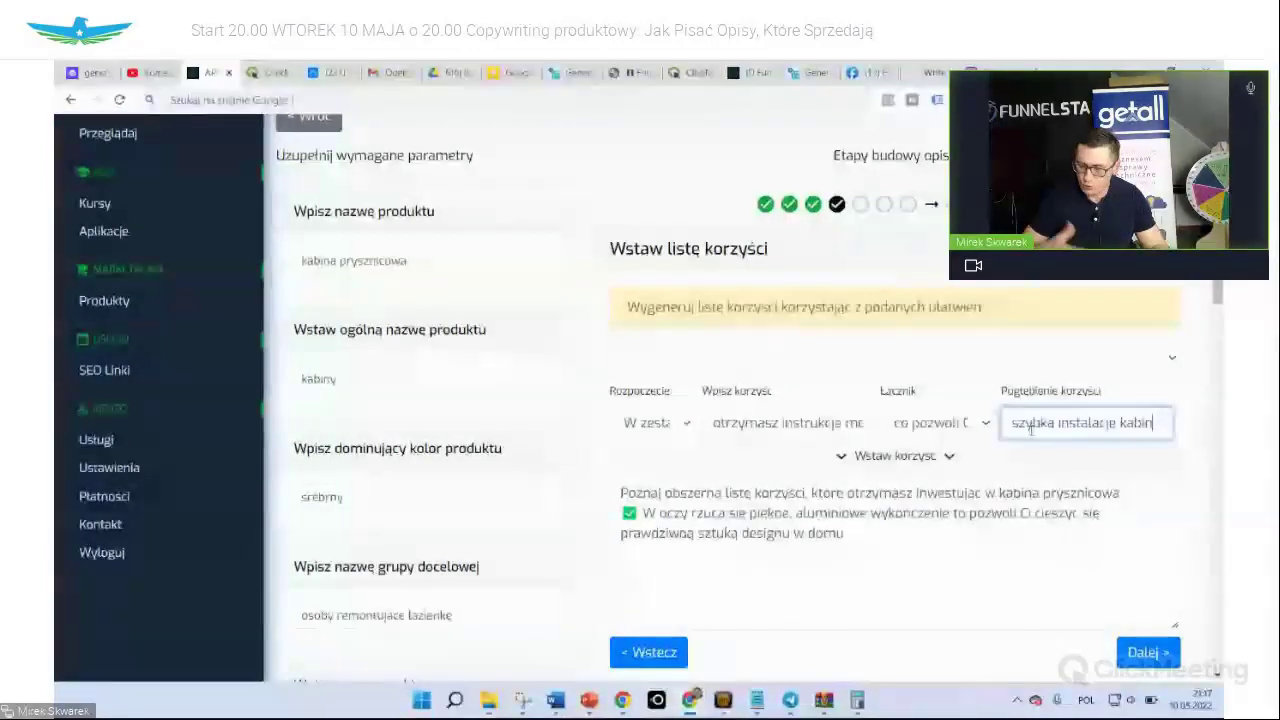
pyautogui.write('y')
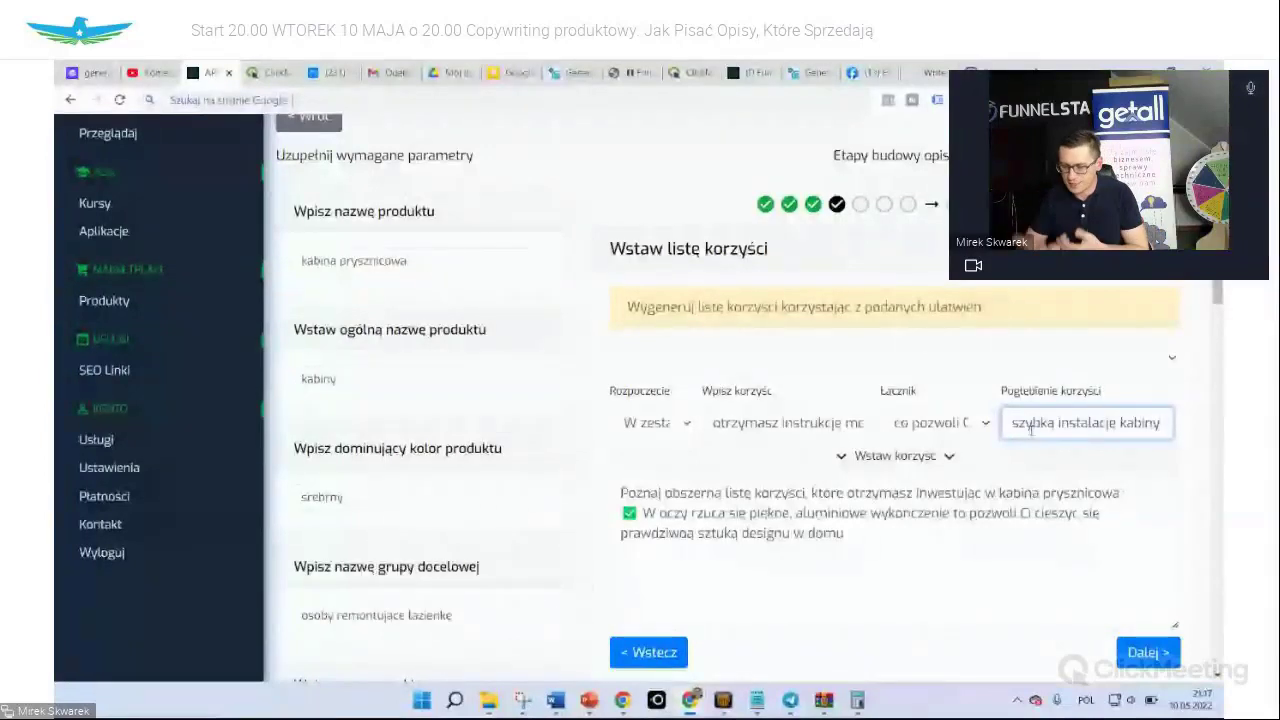
pyautogui.click(896, 456)
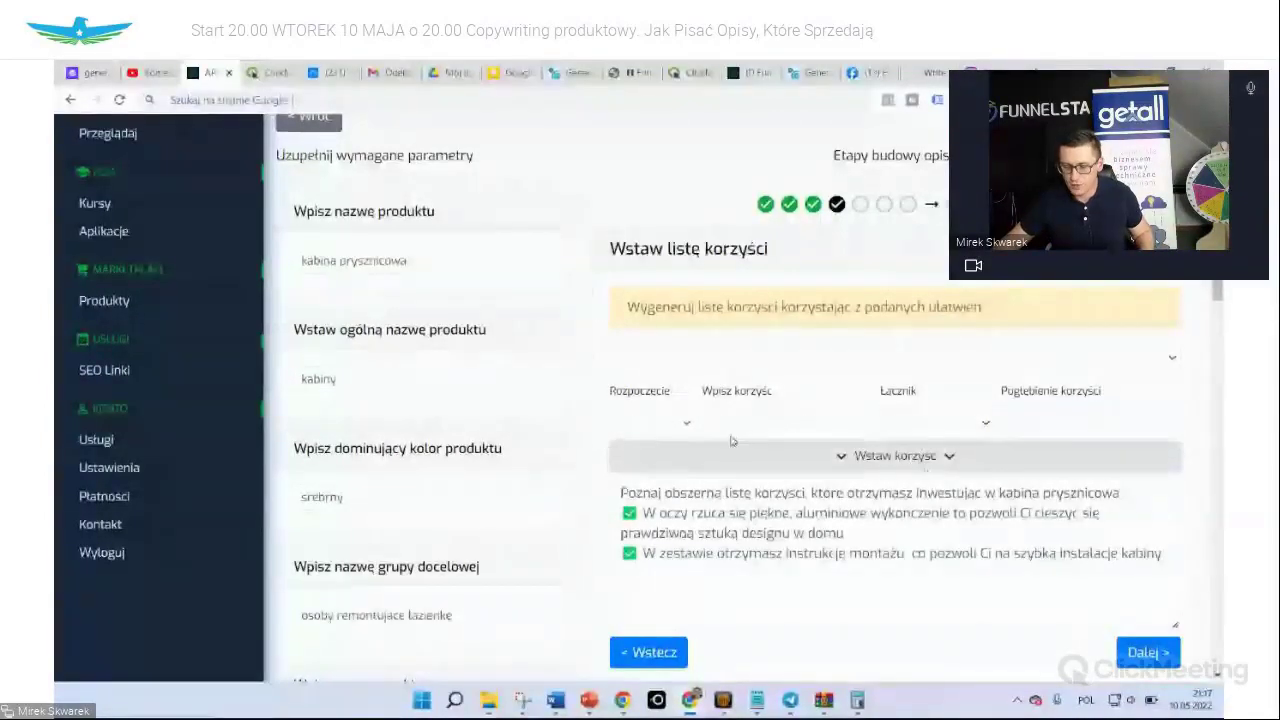
# Begin the third benefit with the opening "Poczujesz różnicę i zaczniesz" and enter "częściej relaksować się w łazience" as the benefit
pyautogui.click(686, 428)
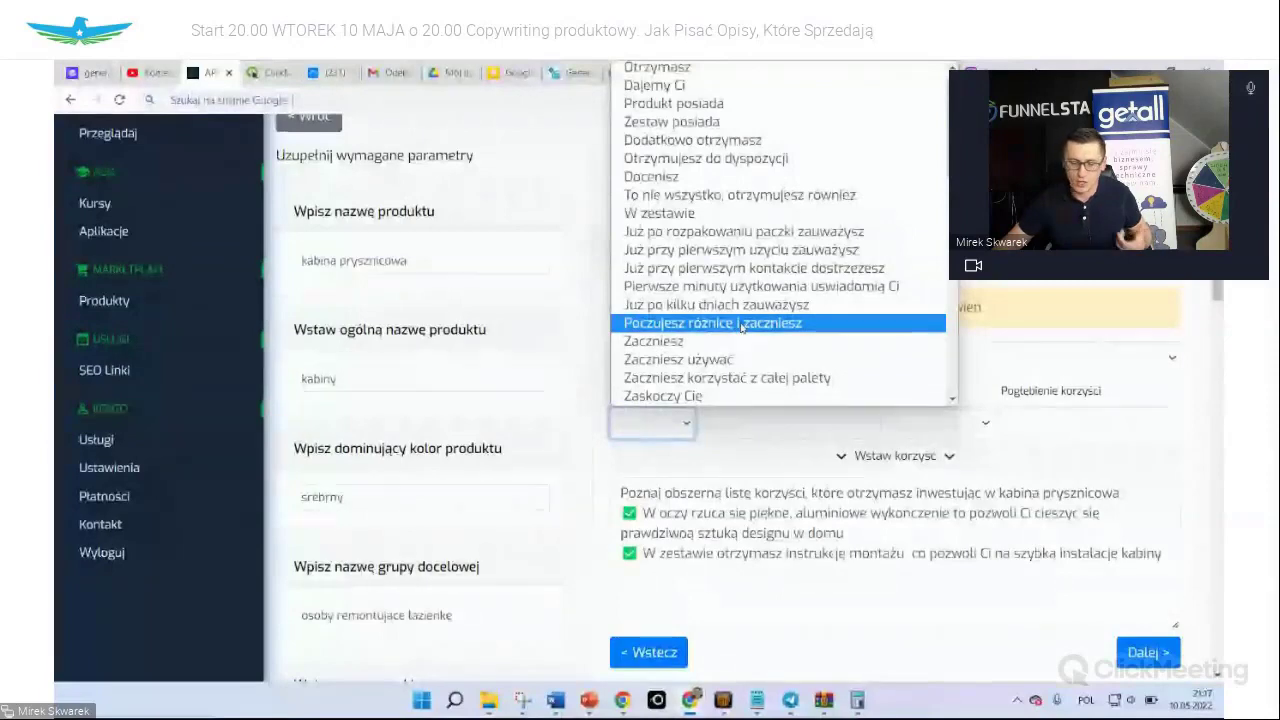
pyautogui.click(703, 324)
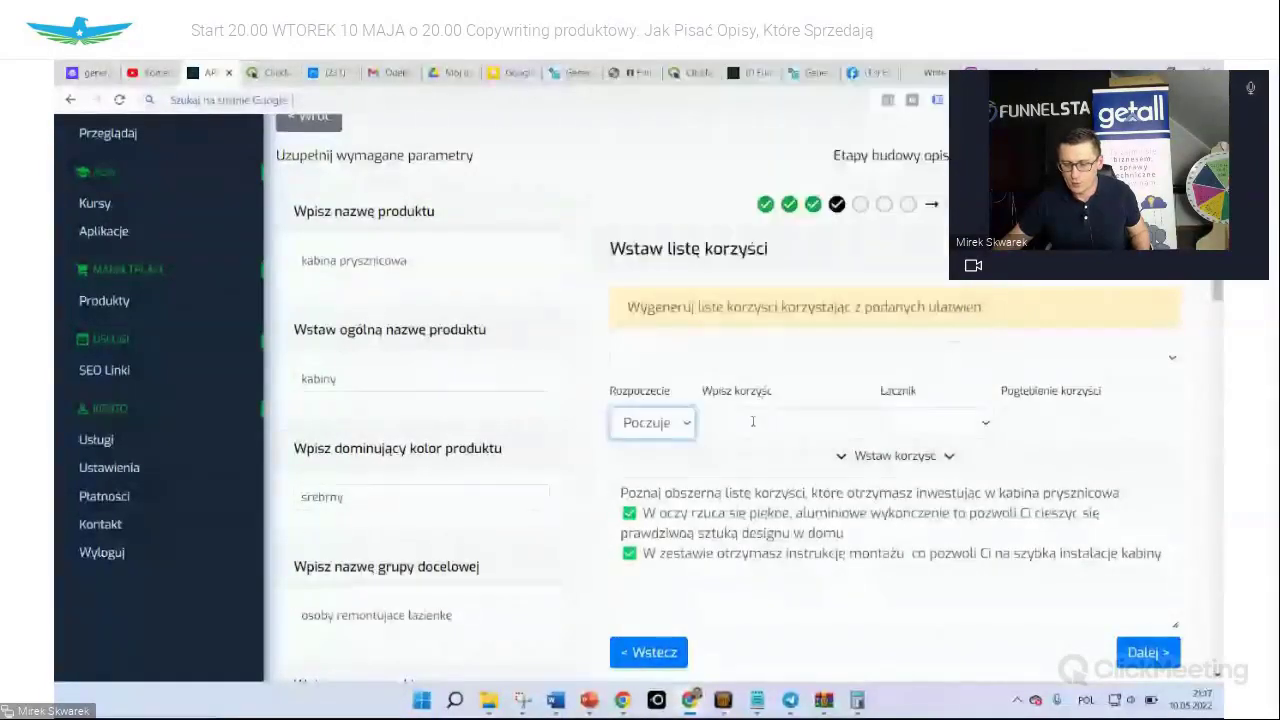
pyautogui.click(751, 421)
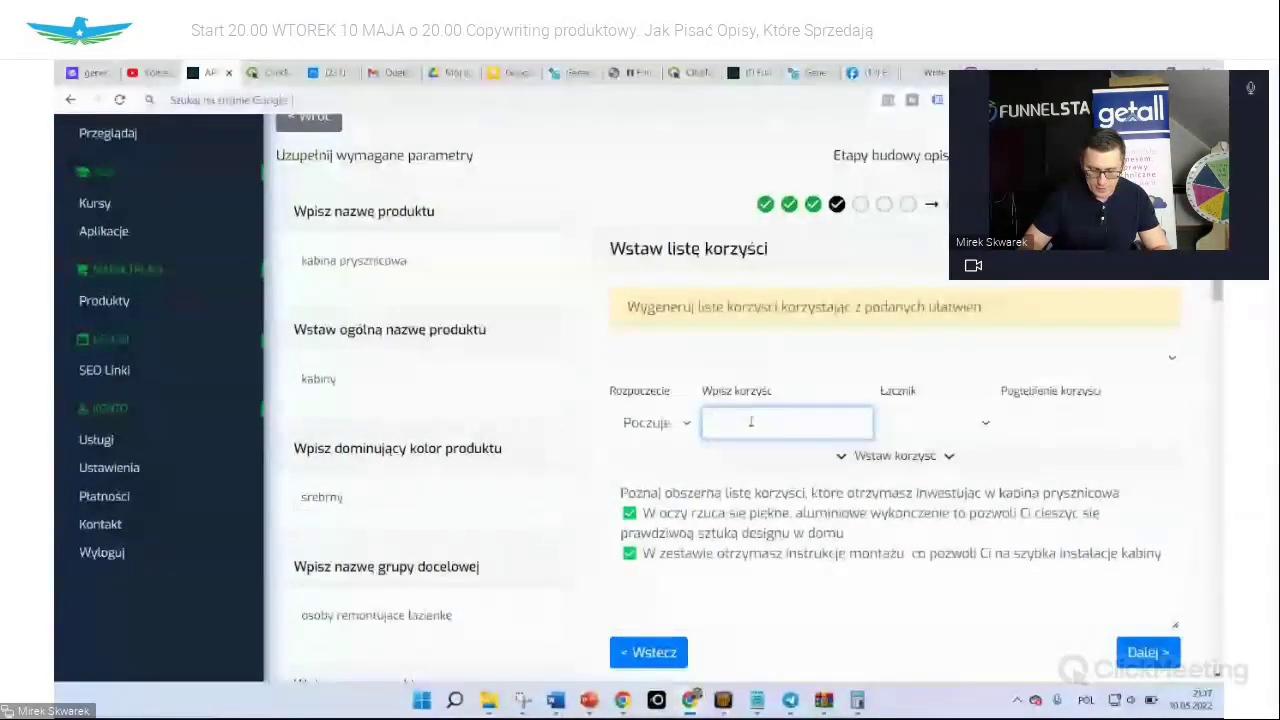
pyautogui.write('części')
pyautogui.write('ej re')
pyautogui.write('laksować się w l')
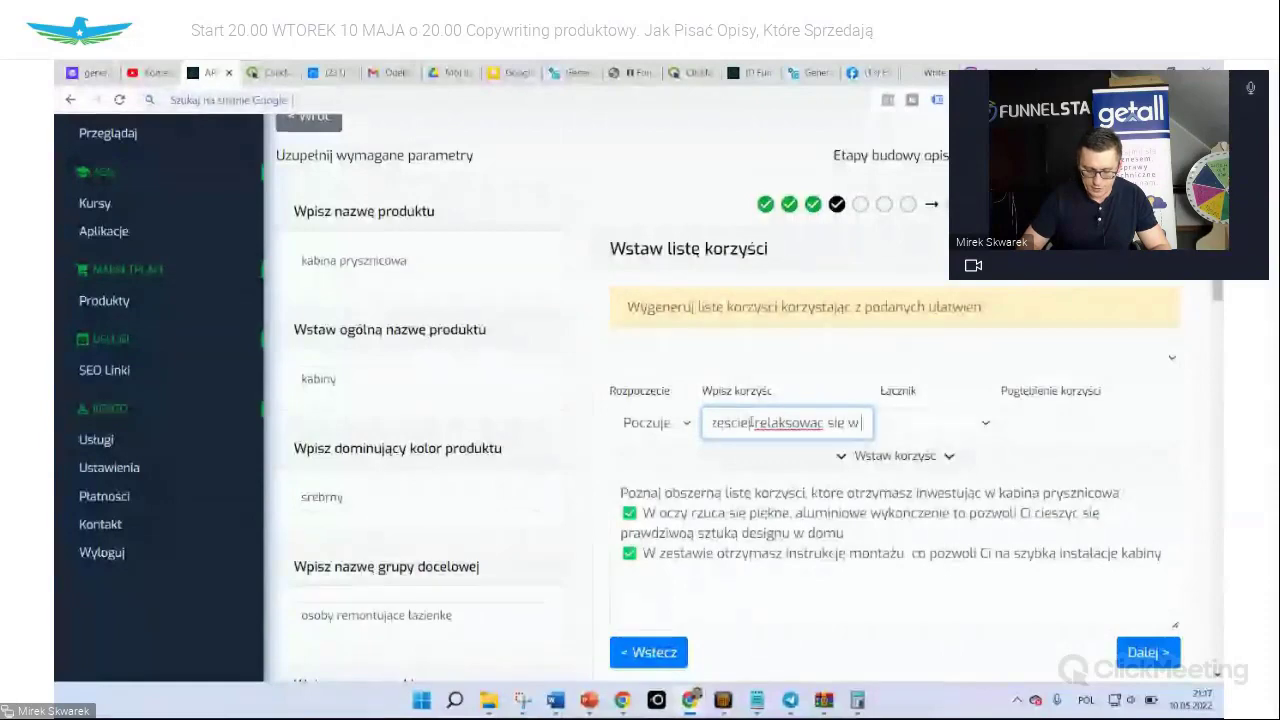
pyautogui.press('BackSpace')
pyautogui.write('łazienck')
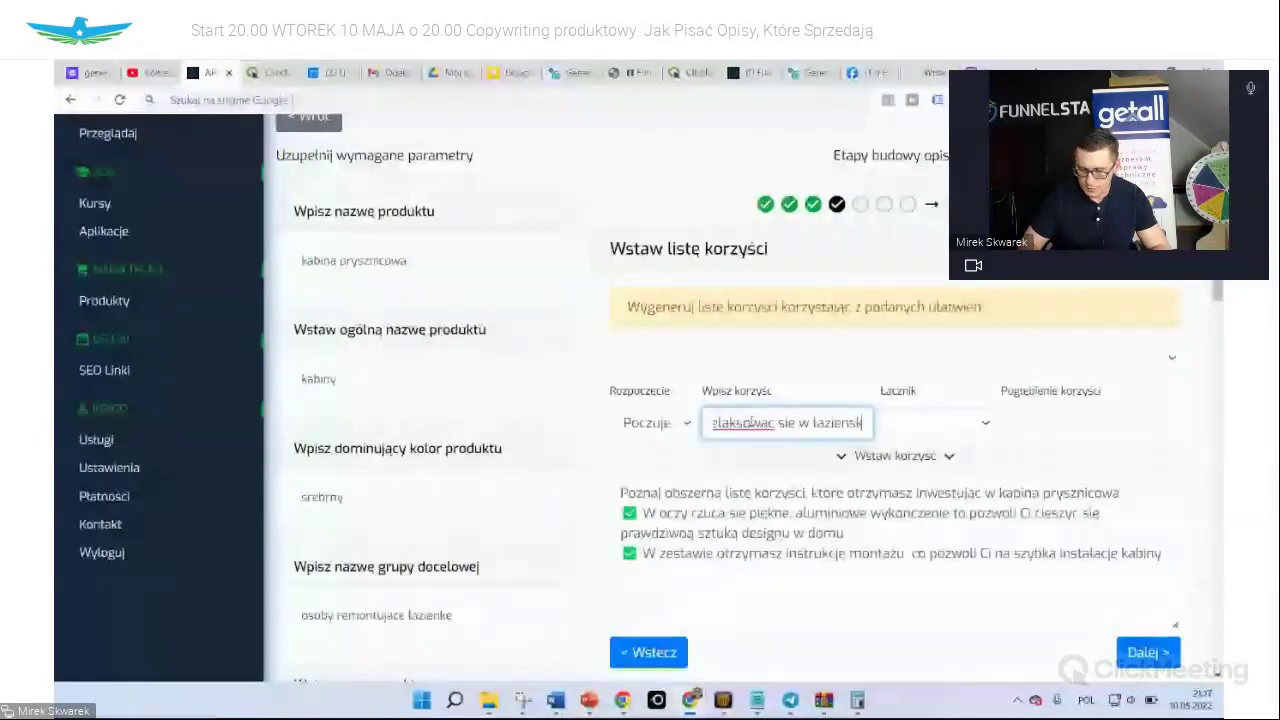
pyautogui.press('BackSpace')
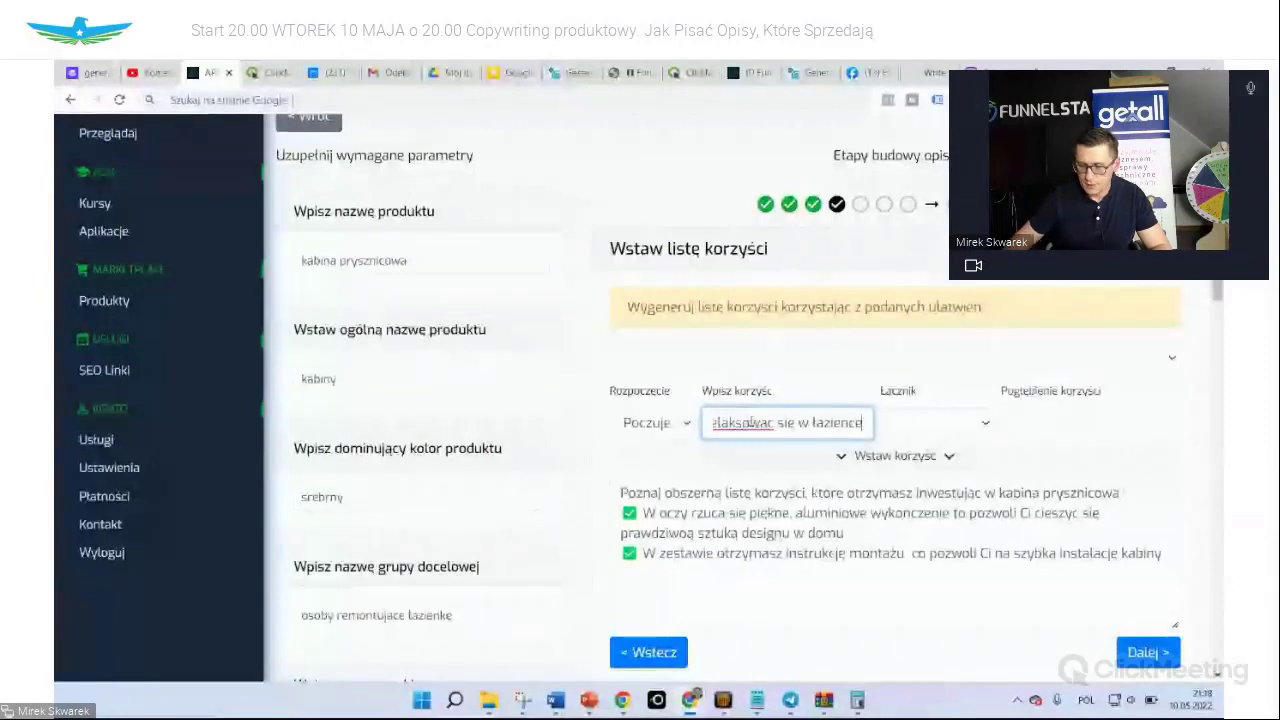
# Link the third benefit with "co wpłynie na", deepen it with "poyztywnie na twoje zdrowei" and insert it into the list
pyautogui.click(935, 422)
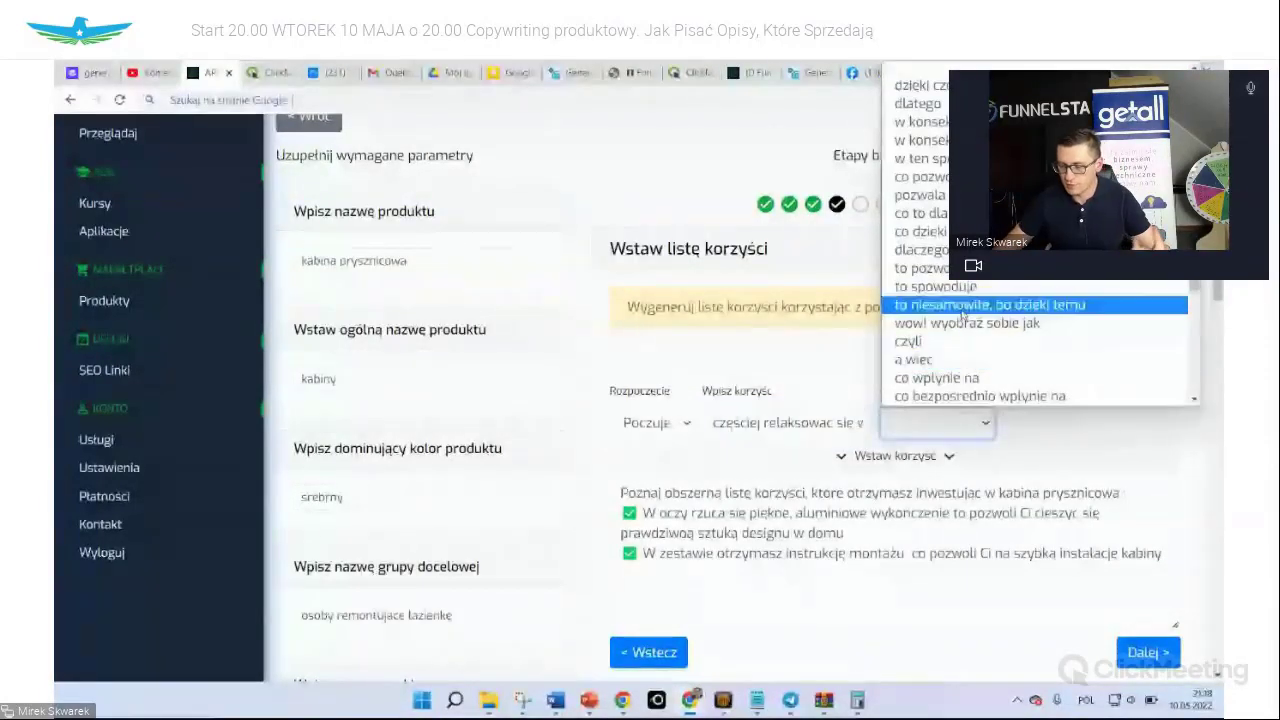
pyautogui.click(962, 379)
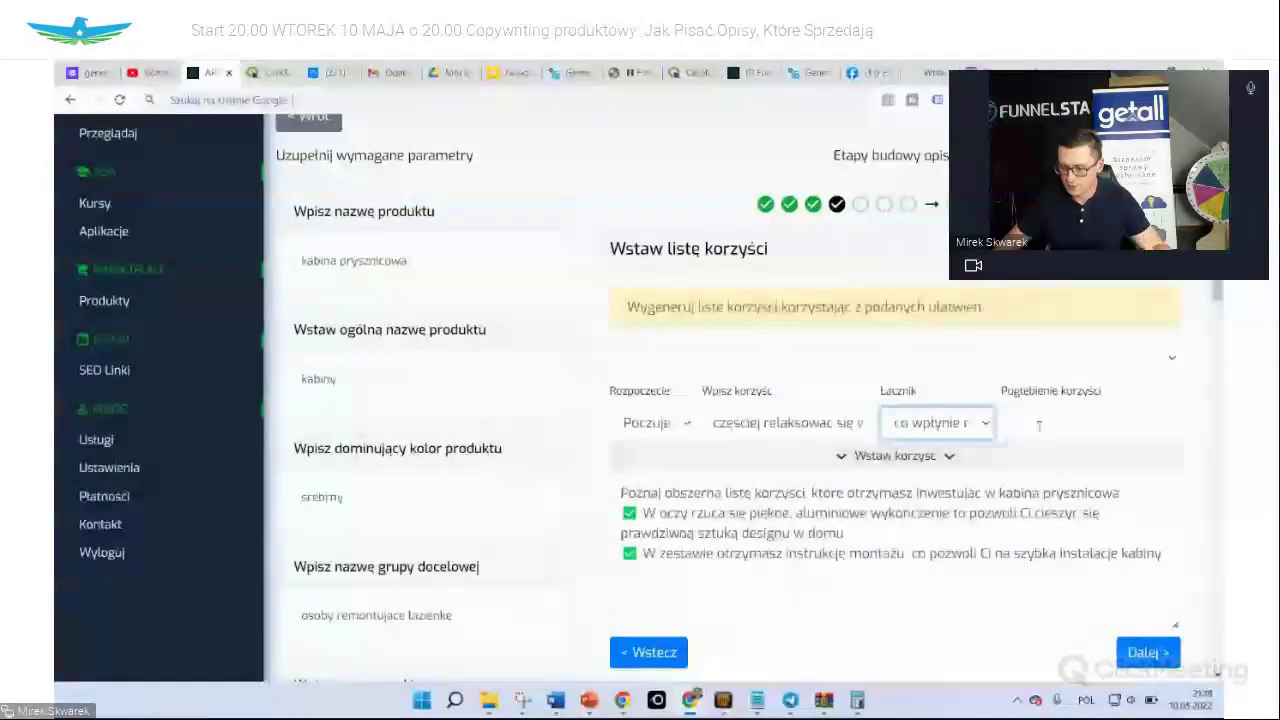
pyautogui.click(1039, 426)
pyautogui.write('pozytyw')
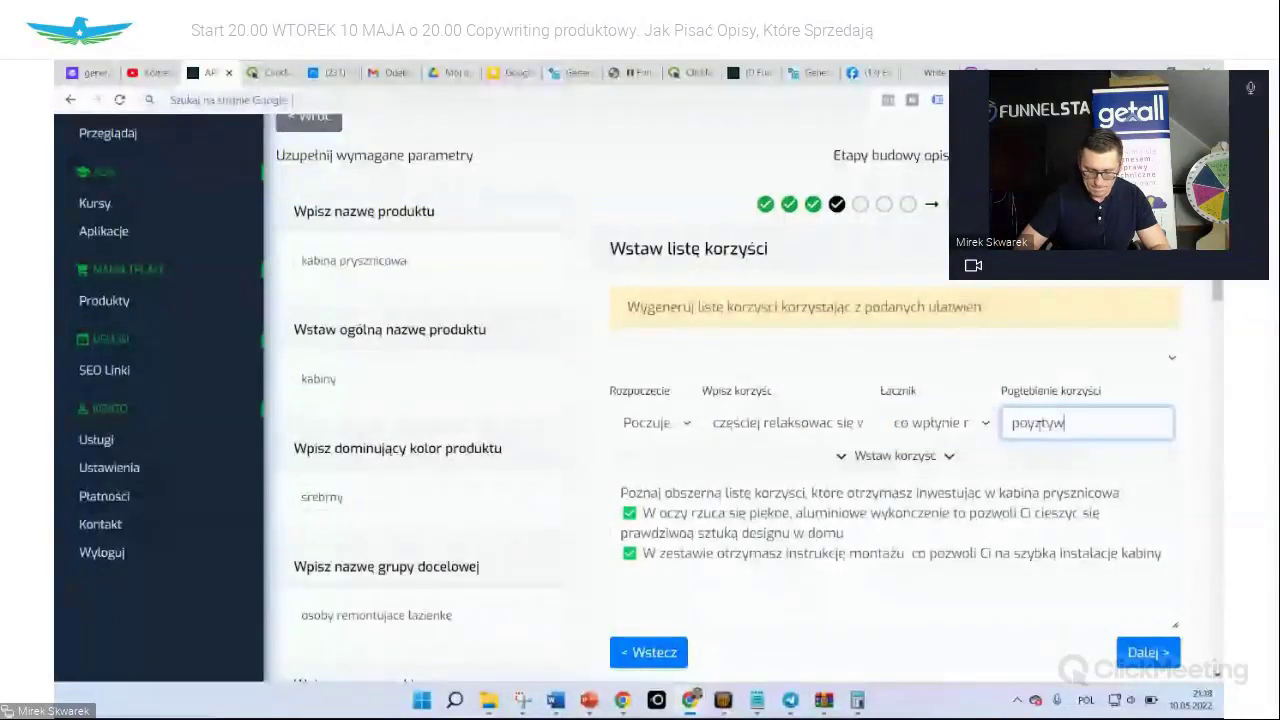
pyautogui.write('nie na twoje zd')
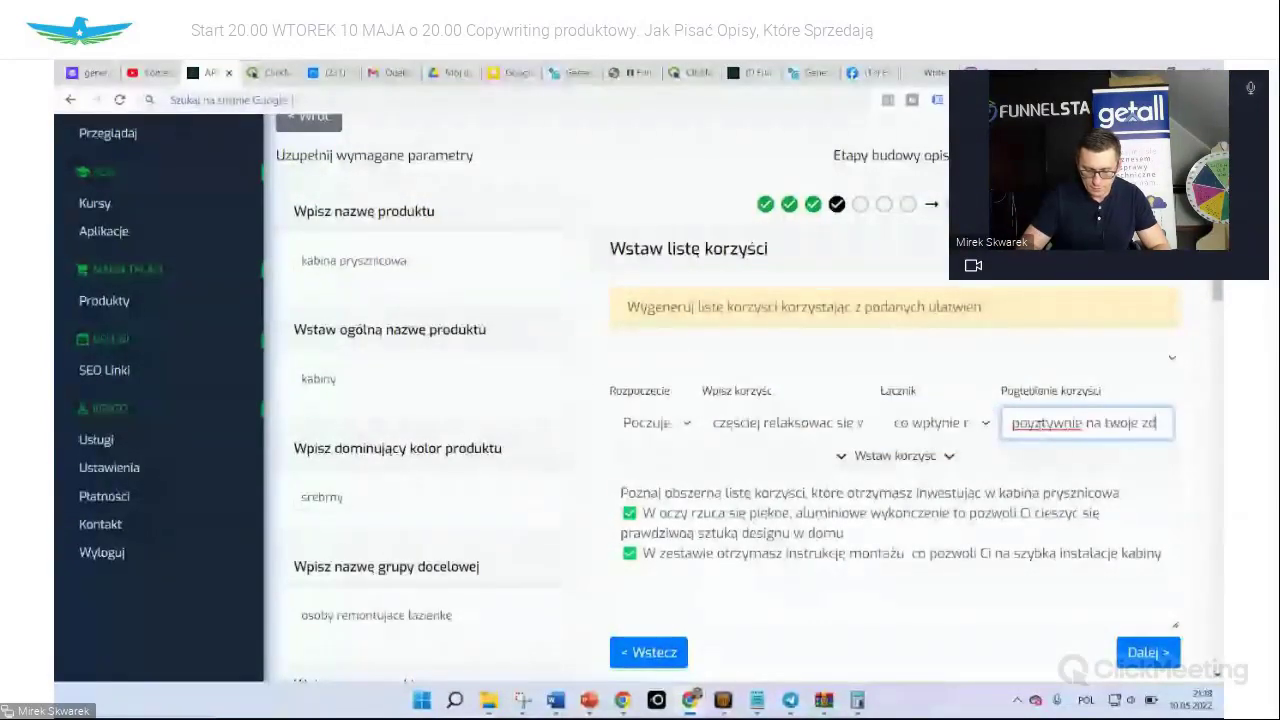
pyautogui.write('rowe')
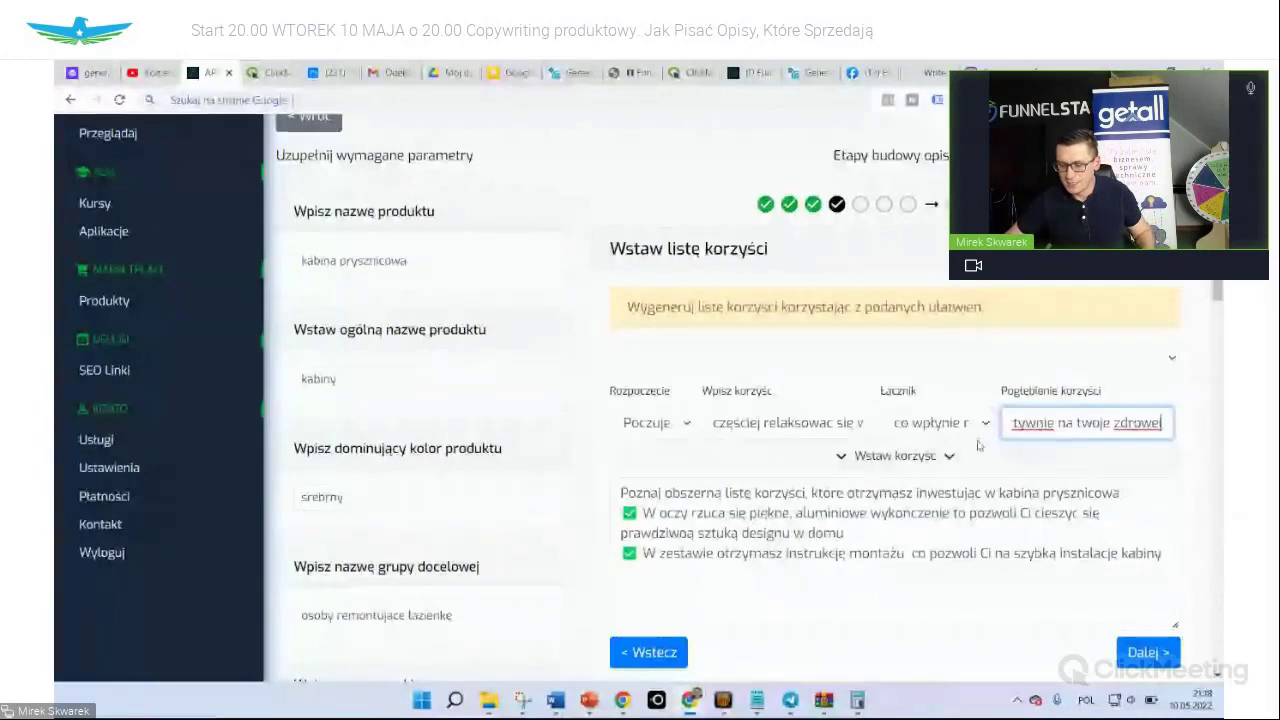
pyautogui.write('i')
pyautogui.click(895, 455)
# Advance to the target-audience stage and choose the ready-made introduction beginning "Czy kabina prysznicowa jest dla każdego? Na pewno nie."
pyautogui.scroll(-2, 989, 554)
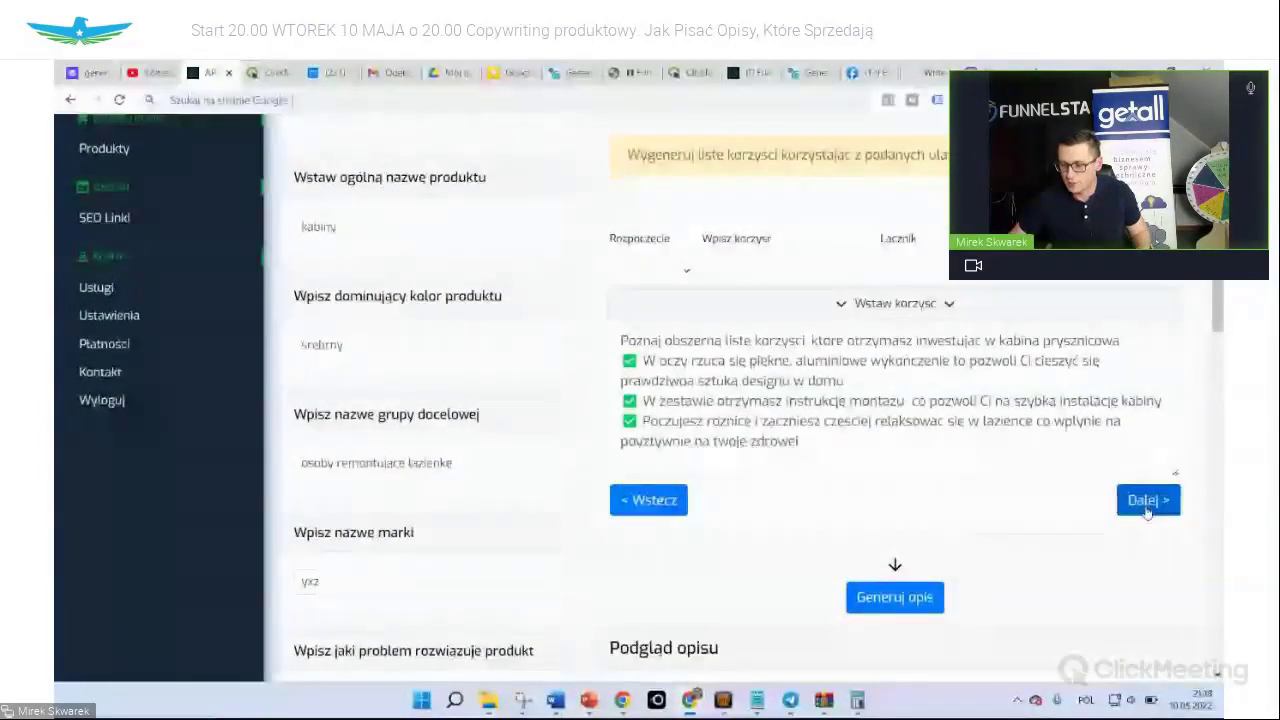
pyautogui.scroll(2, 1137, 500)
pyautogui.scroll(-1, 1129, 548)
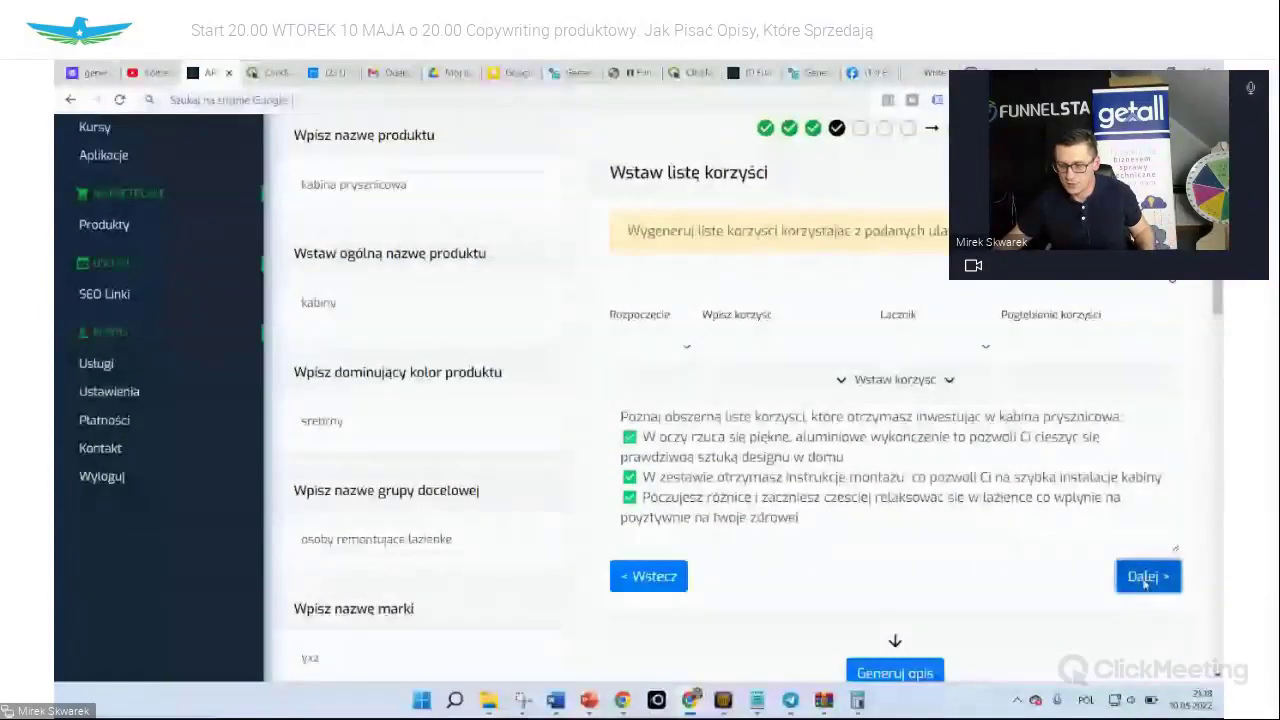
pyautogui.click(1148, 576)
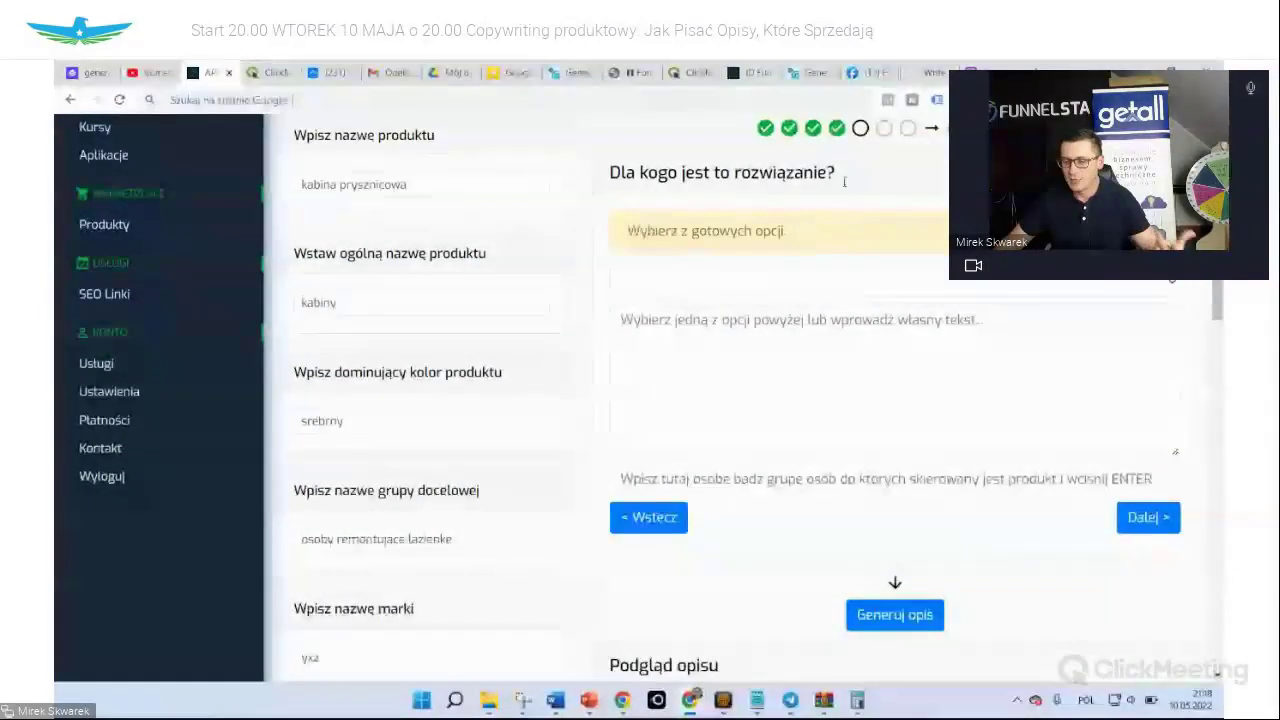
pyautogui.click(857, 285)
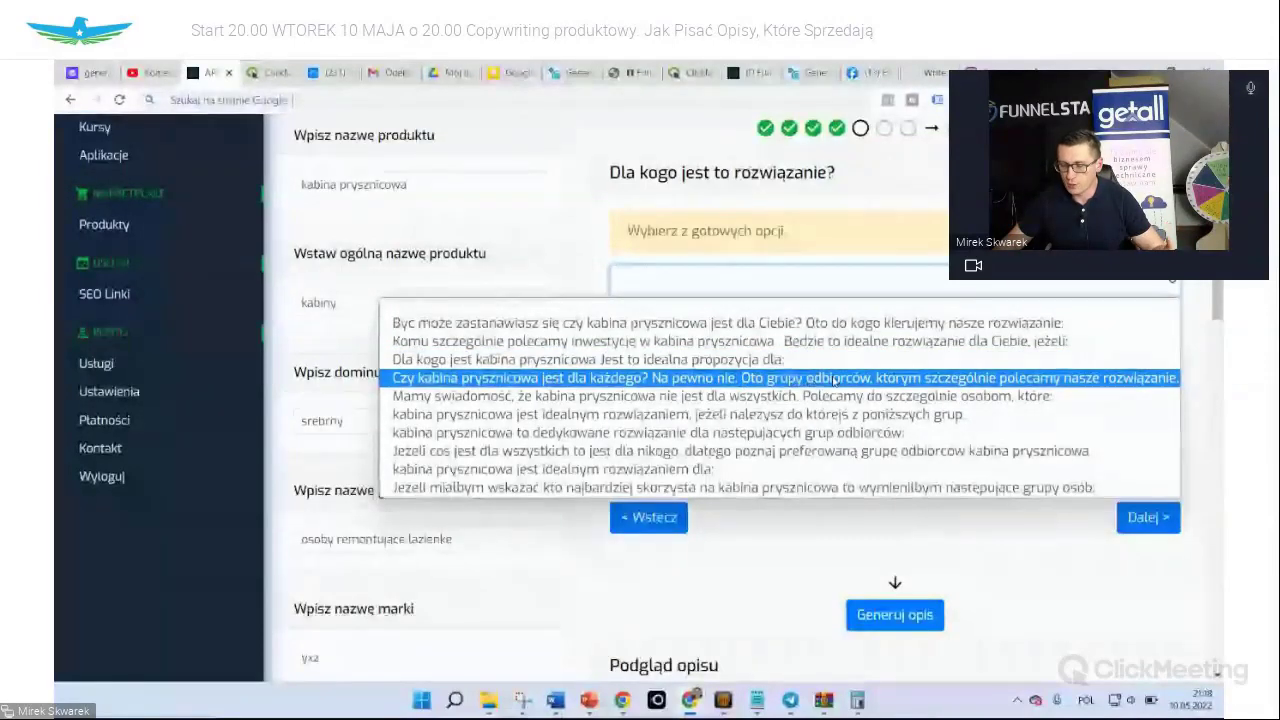
pyautogui.click(868, 381)
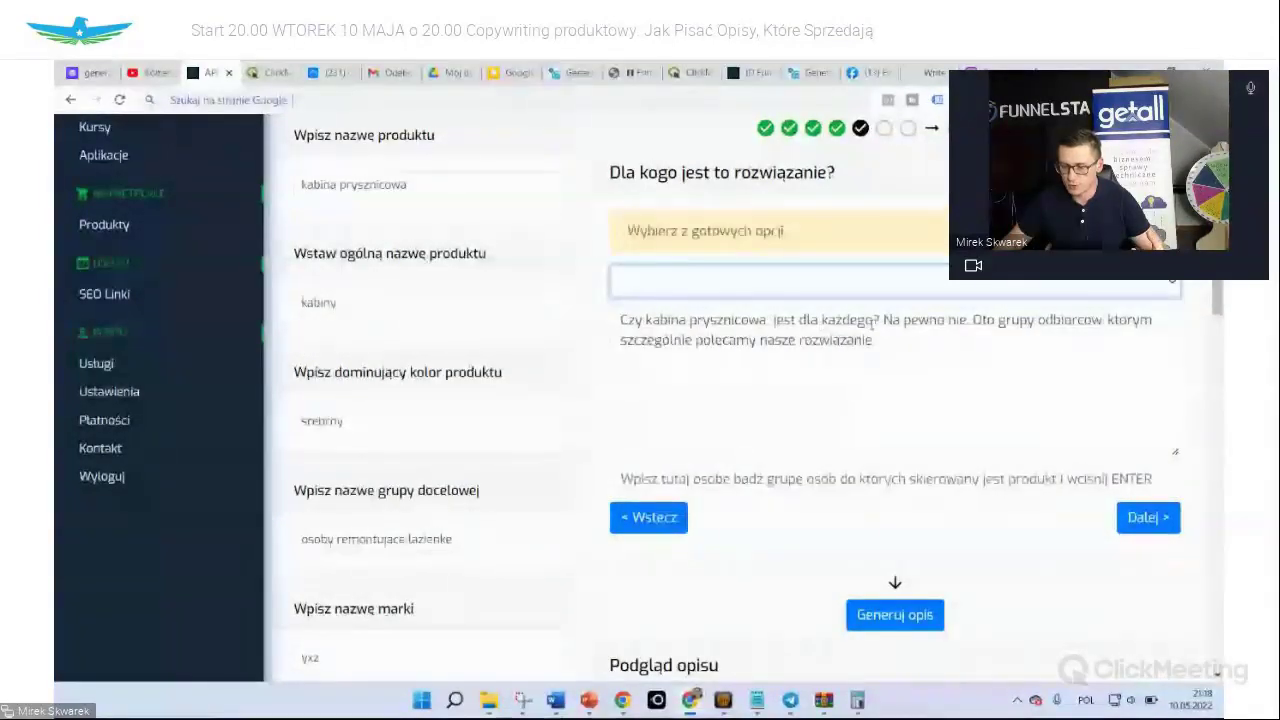
# Insert "firmy xyz" after "kabina prysznicowa" in the target-audience introduction
pyautogui.click(765, 320)
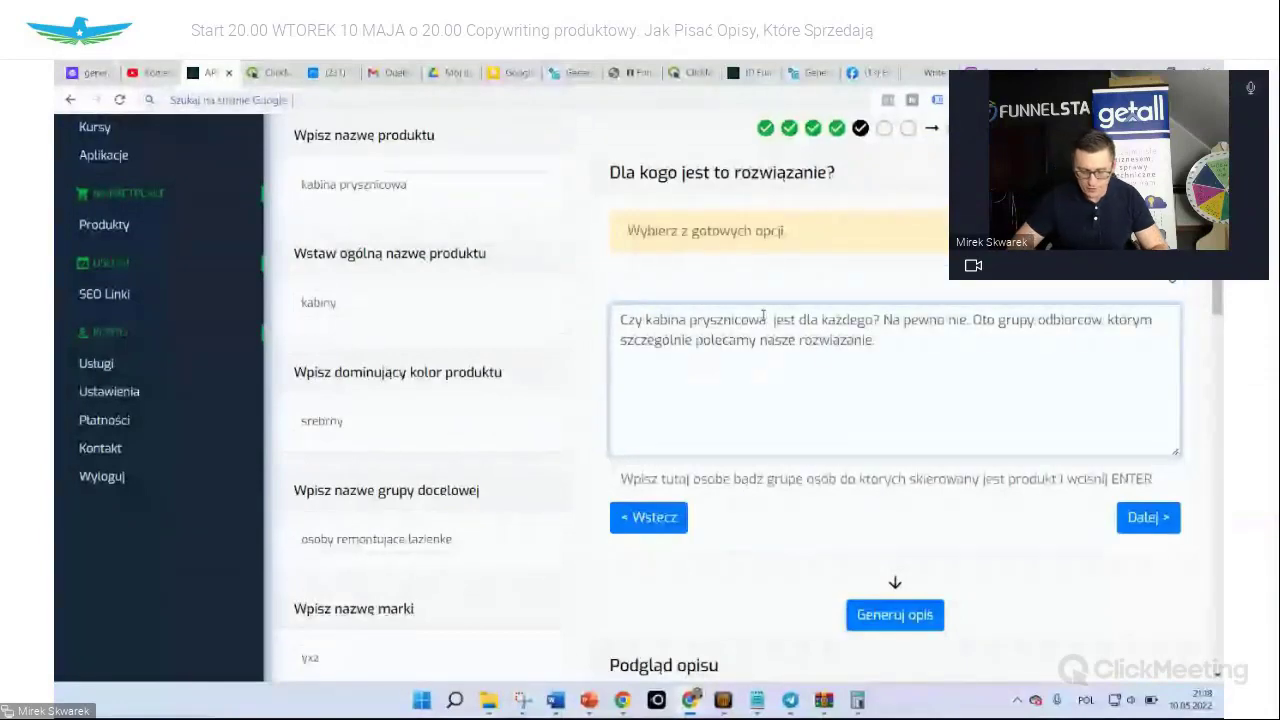
pyautogui.write('firmy ')
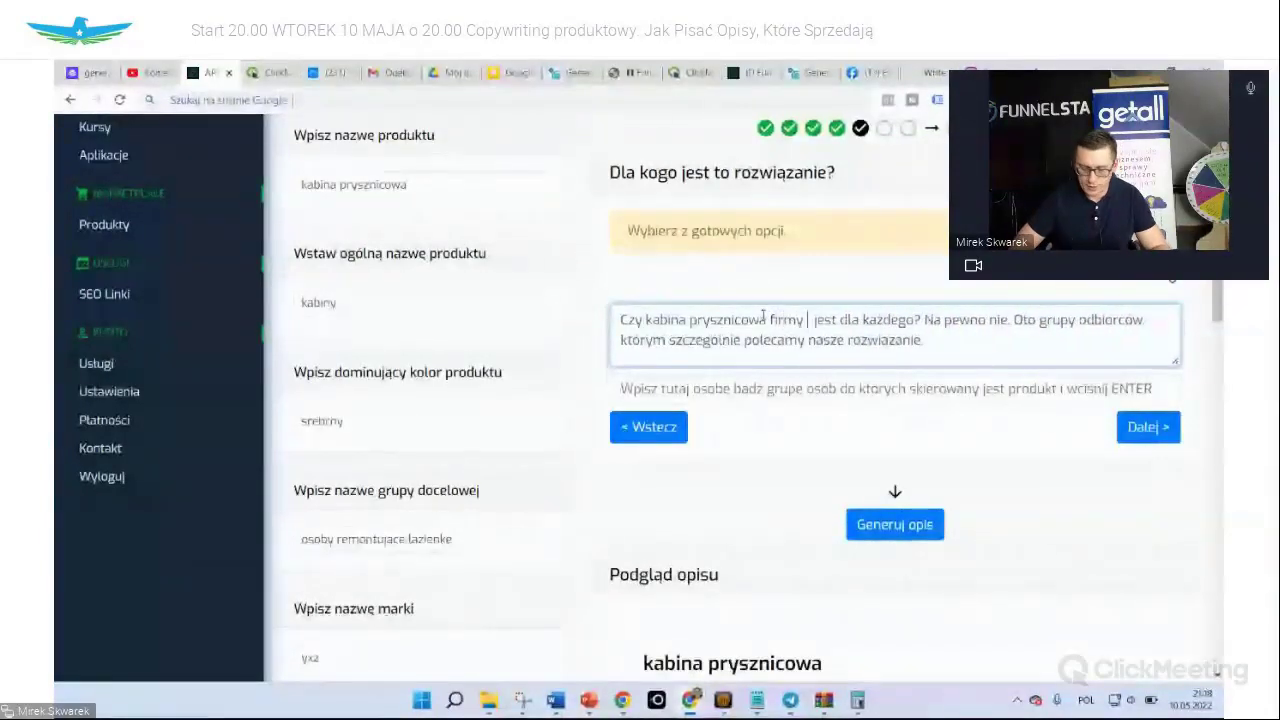
pyautogui.write('xyz')
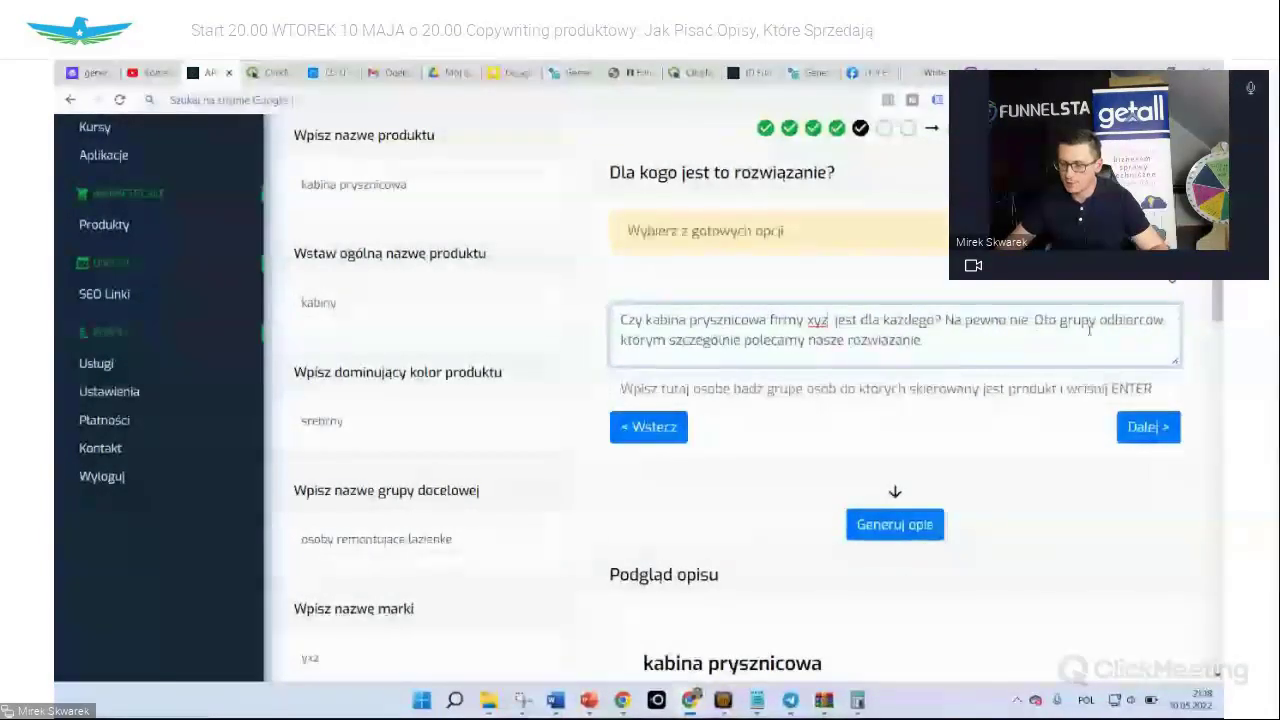
# Add "Kobiety dbające o wygląda mieszkania" as the first audience group in the list
pyautogui.click(747, 389)
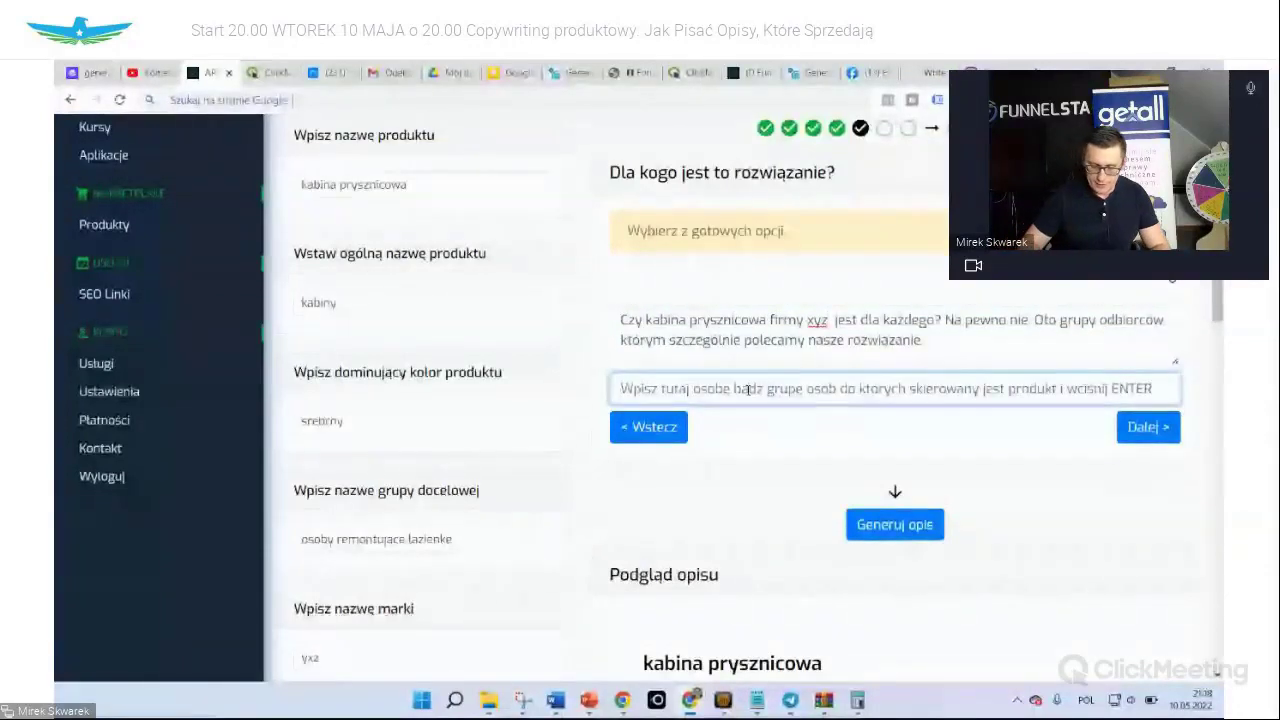
pyautogui.write('Kobiety dbaj')
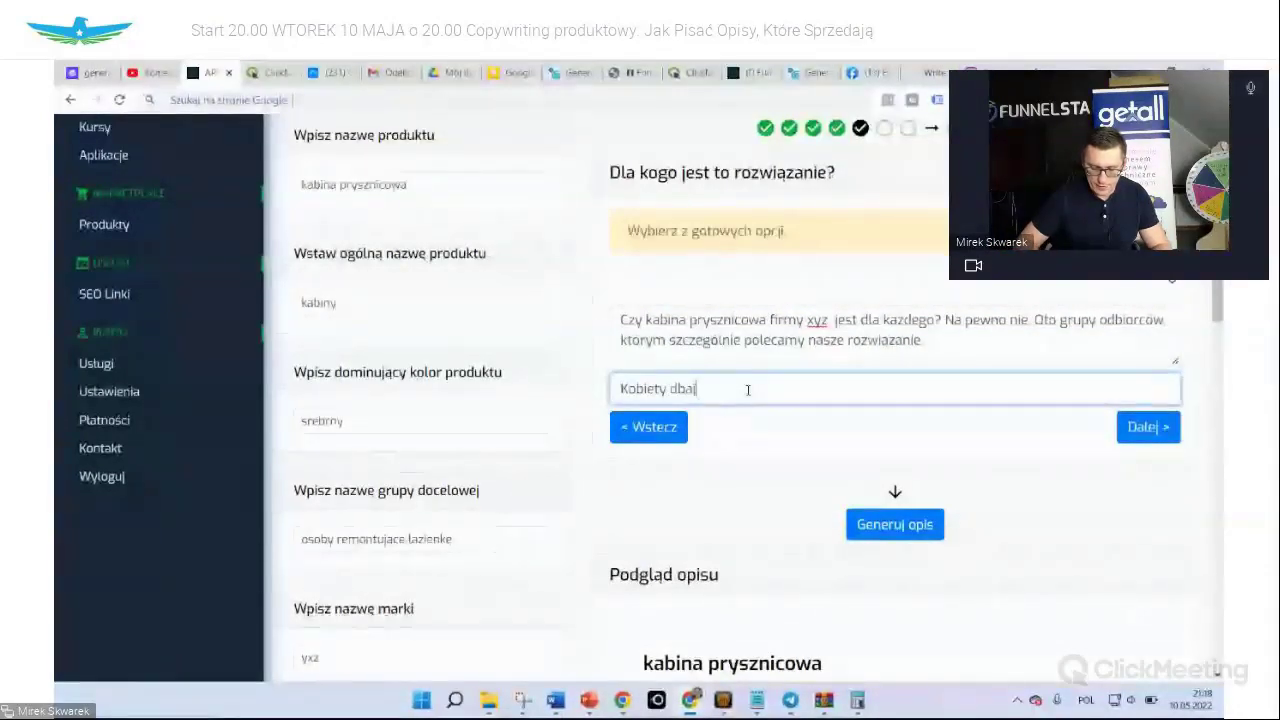
pyautogui.write('ace o wyglada mieszkania')
pyautogui.press('Return')
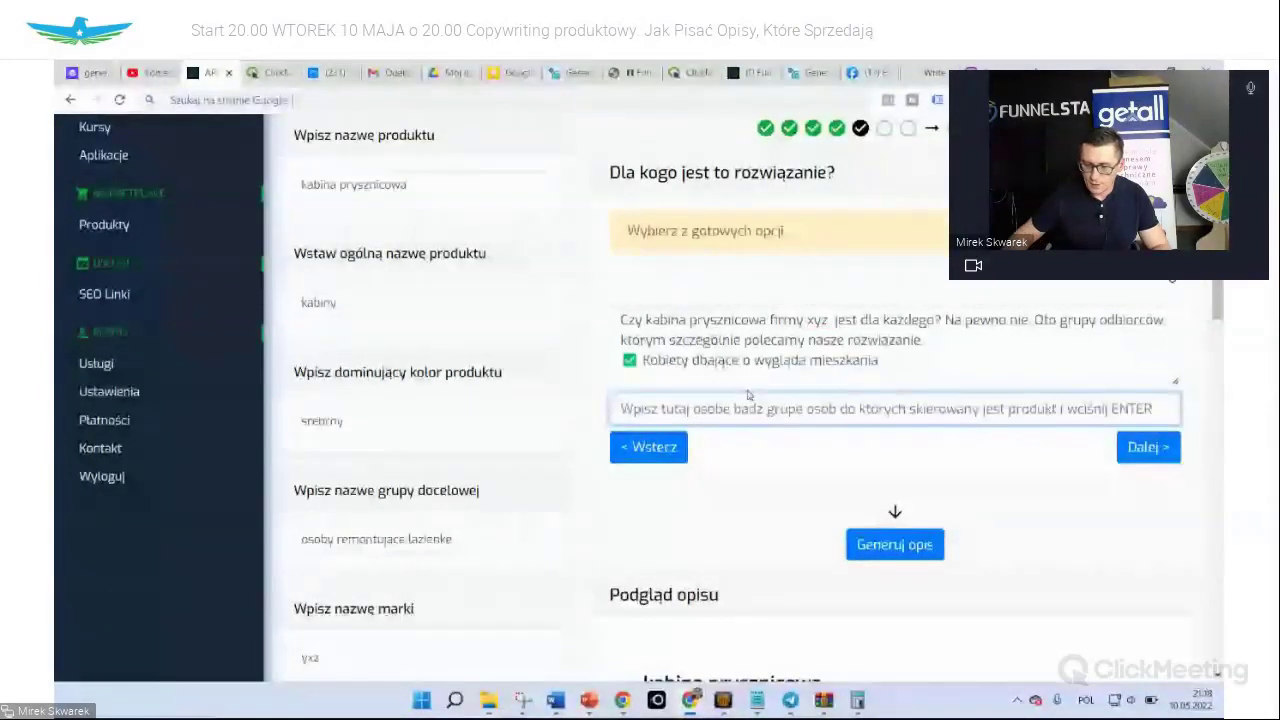
# Add "Osoby, które doceniają jakość" as the second audience group in the list
pyautogui.write('Osoby d')
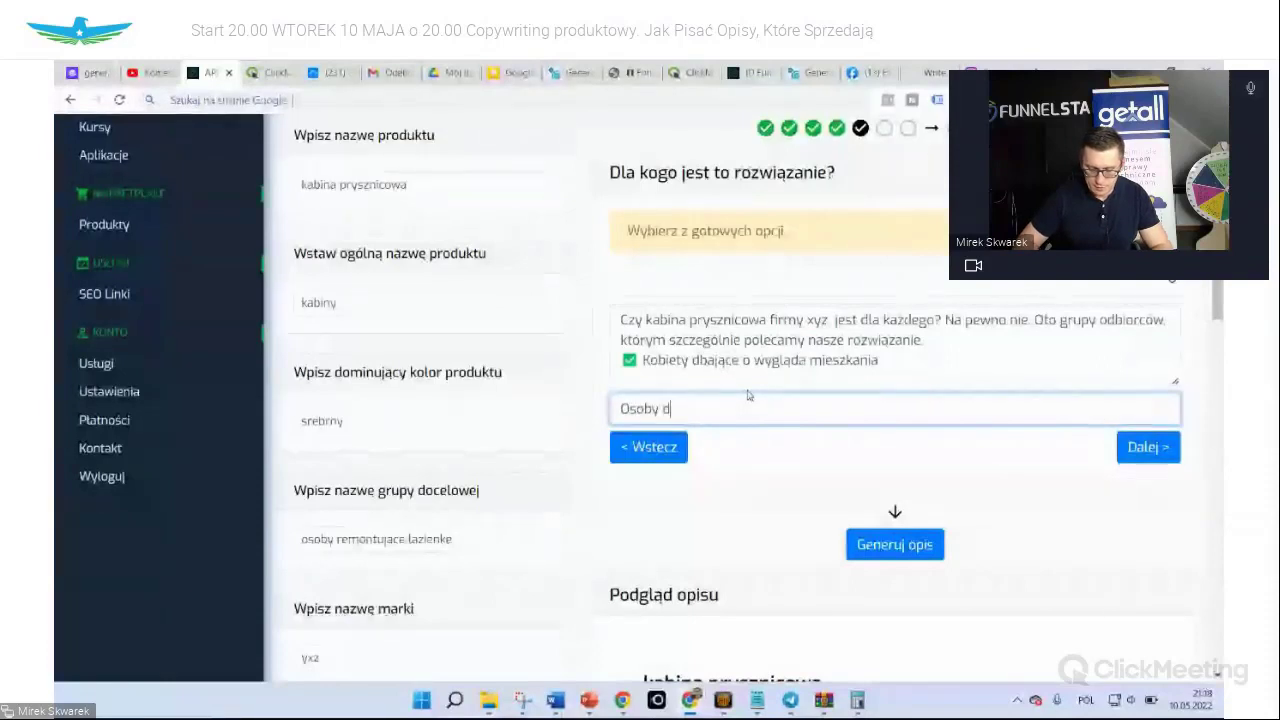
pyautogui.press('BackSpace')
pyautogui.write(', kt')
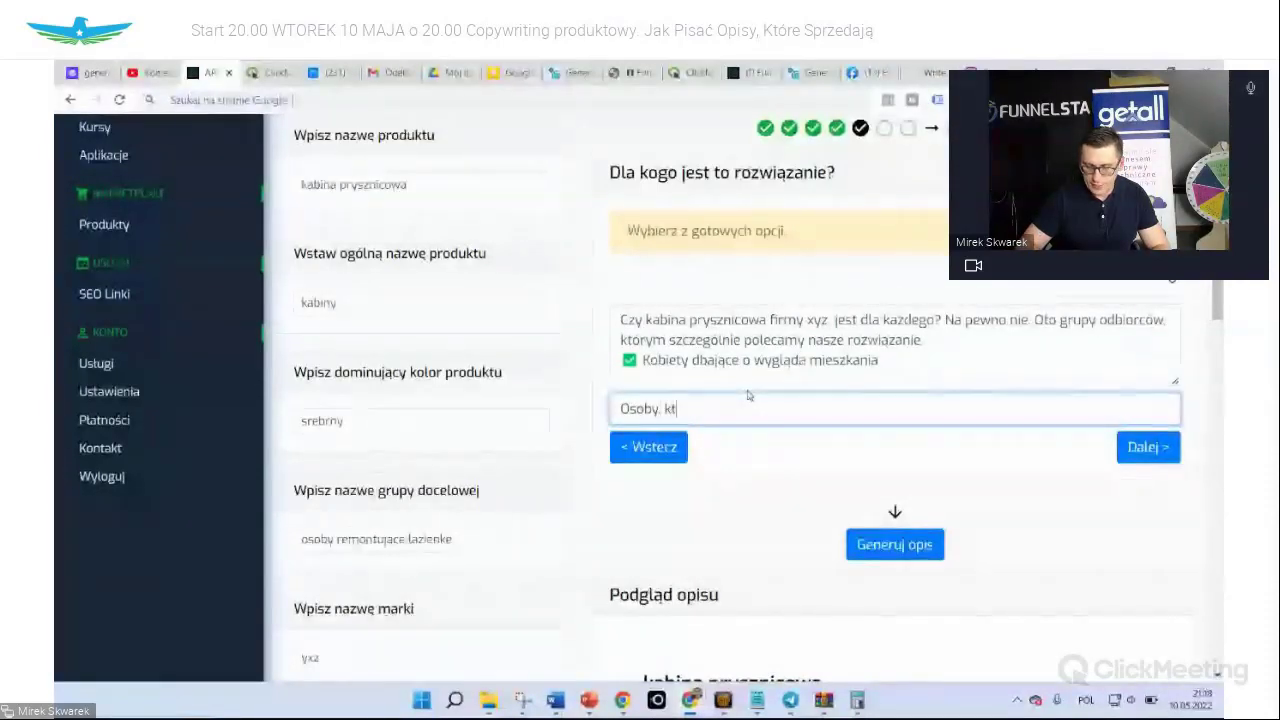
pyautogui.write('óre doceniają ja')
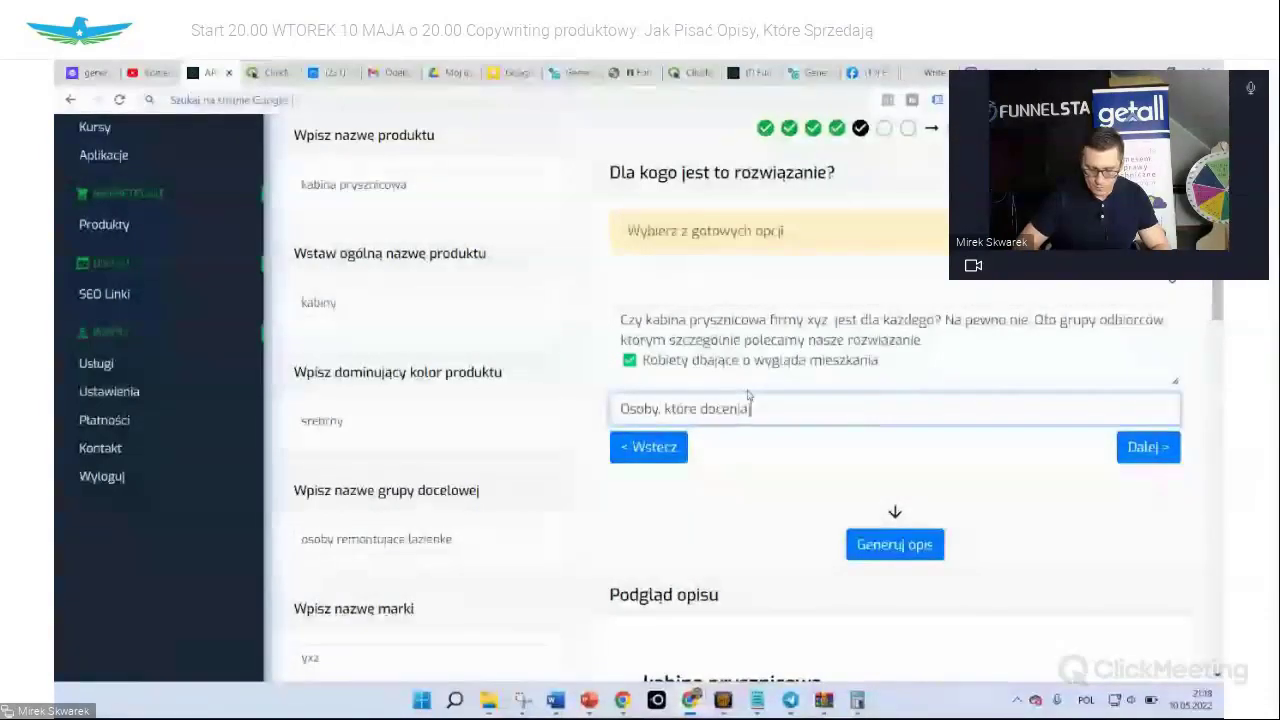
pyautogui.write('kość')
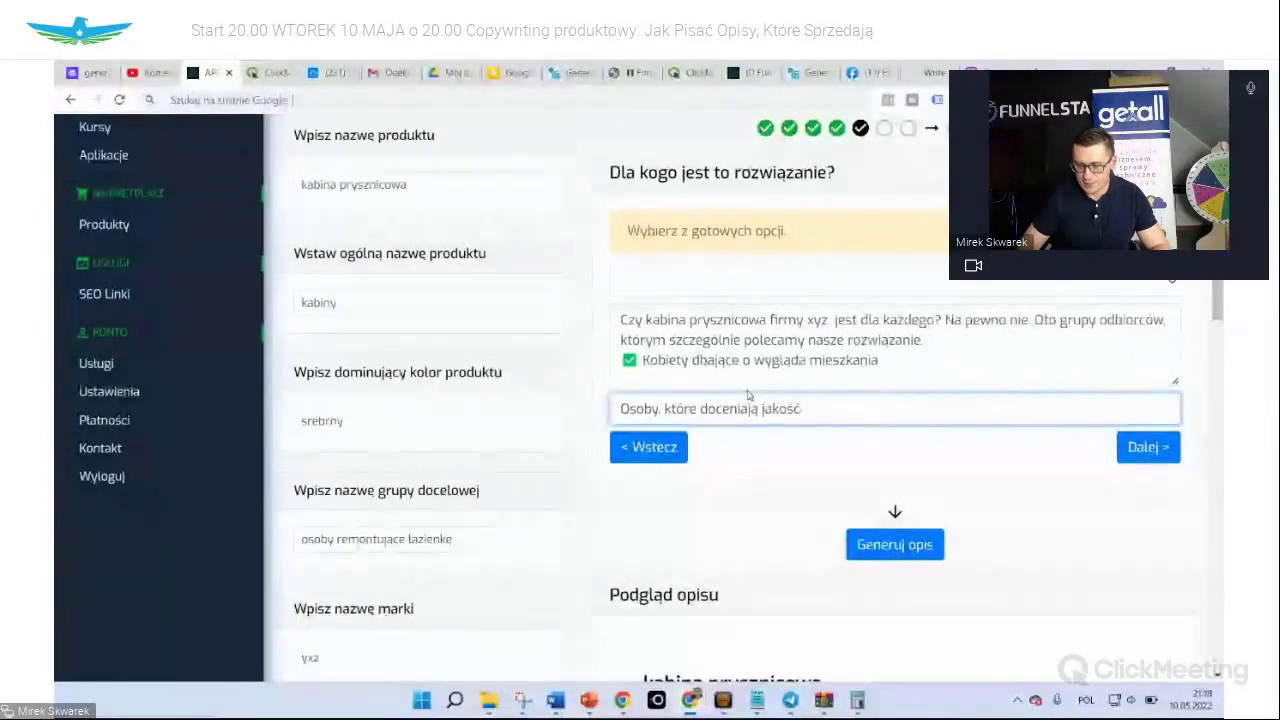
pyautogui.press('Return')
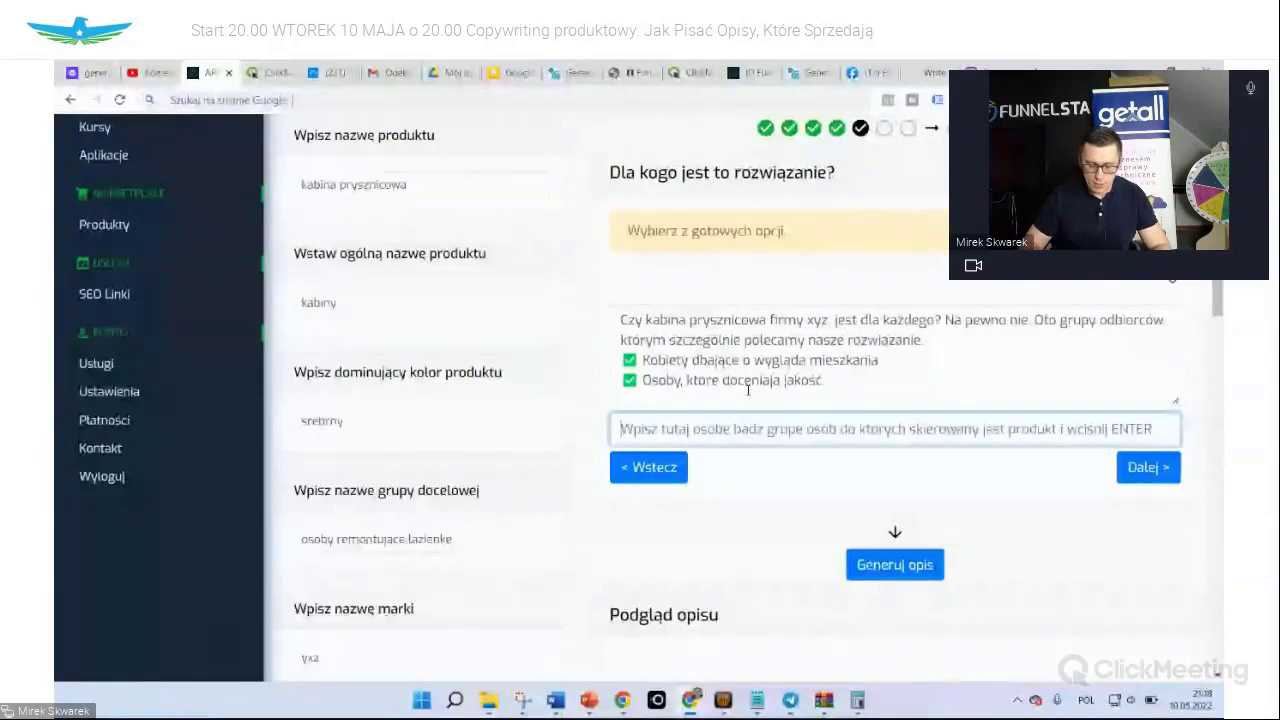
# Add "Dla osób, które lubią odpocząć po pracy" as the third audience group in the list
pyautogui.write('Dla osob, ktore lubią od')
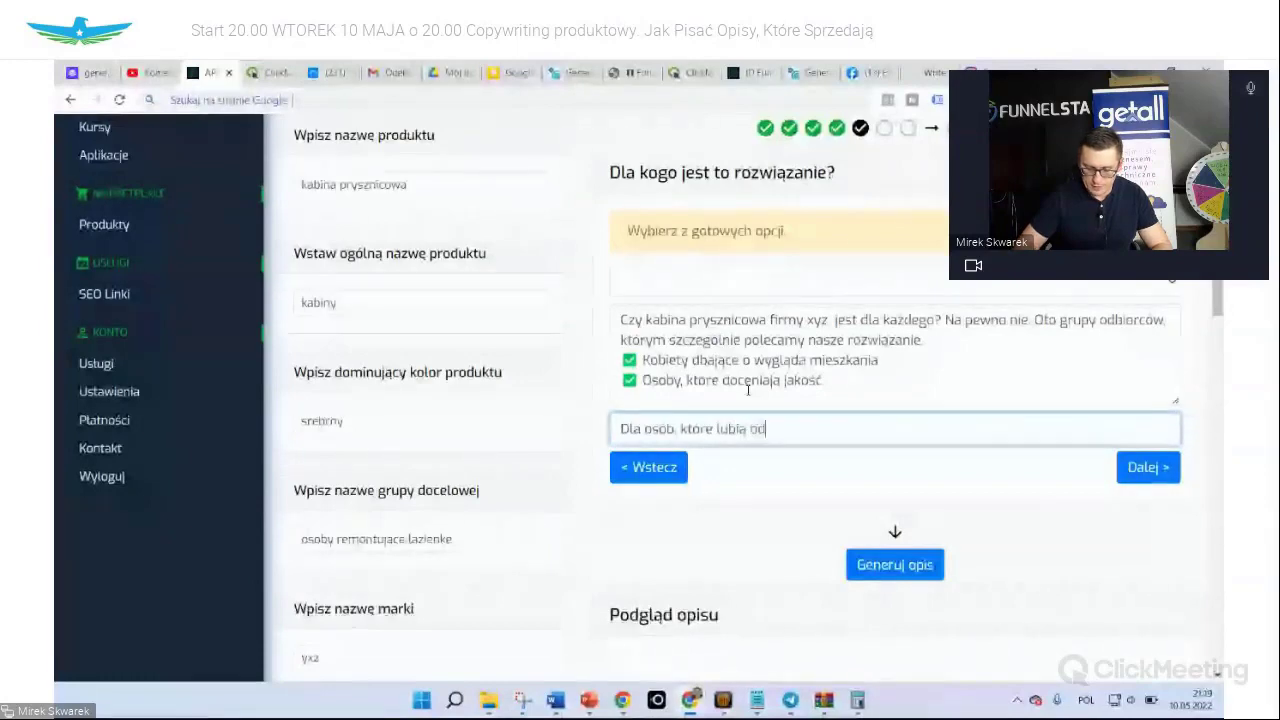
pyautogui.write('povza')
pyautogui.press('BackSpace')
pyautogui.press('BackSpace')
pyautogui.press('BackSpace')
pyautogui.write('czać po prac')
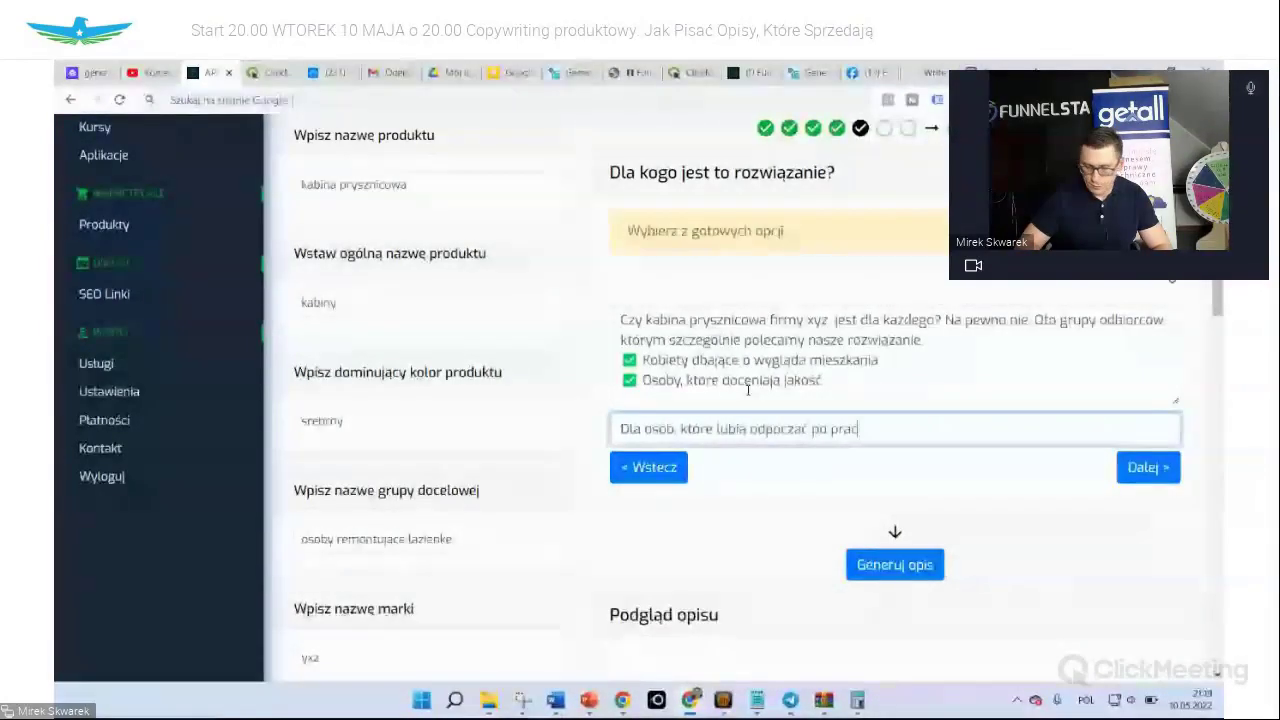
pyautogui.write('y')
pyautogui.press('Return')
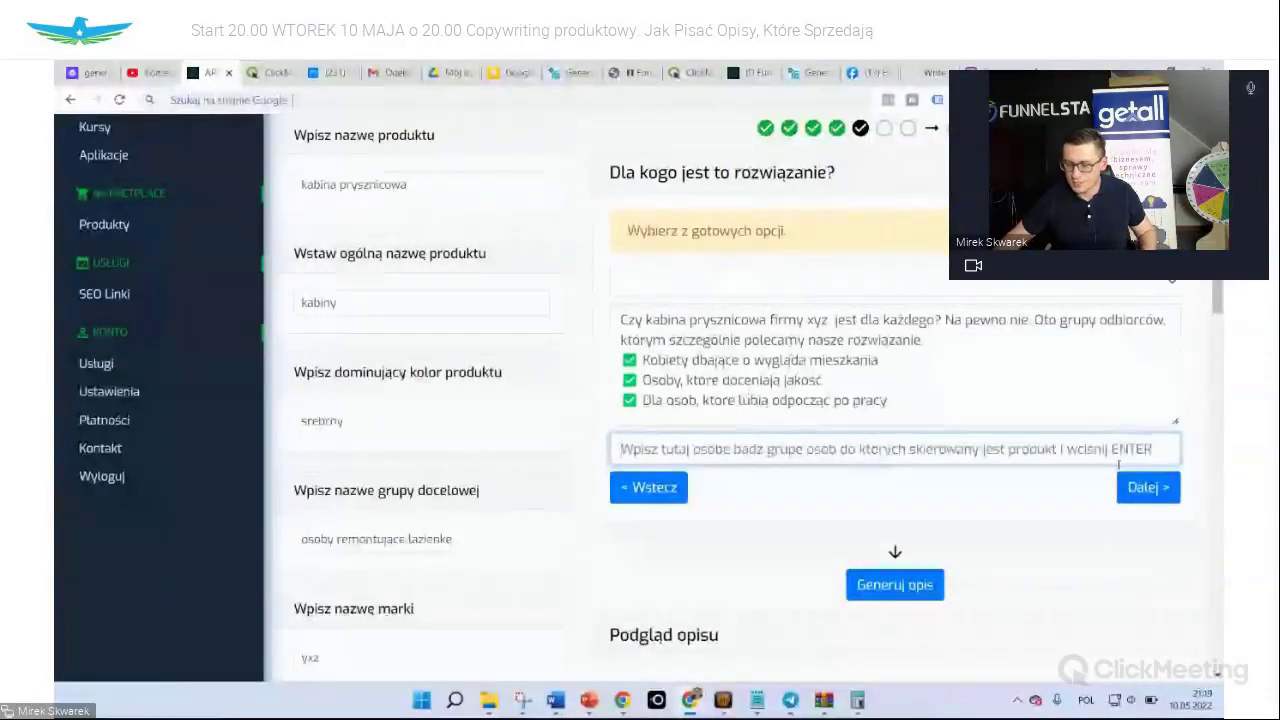
# Advance to the product specification section and choose the ready-made heading "Cechy kabina prysznicowa"
pyautogui.click(1161, 487)
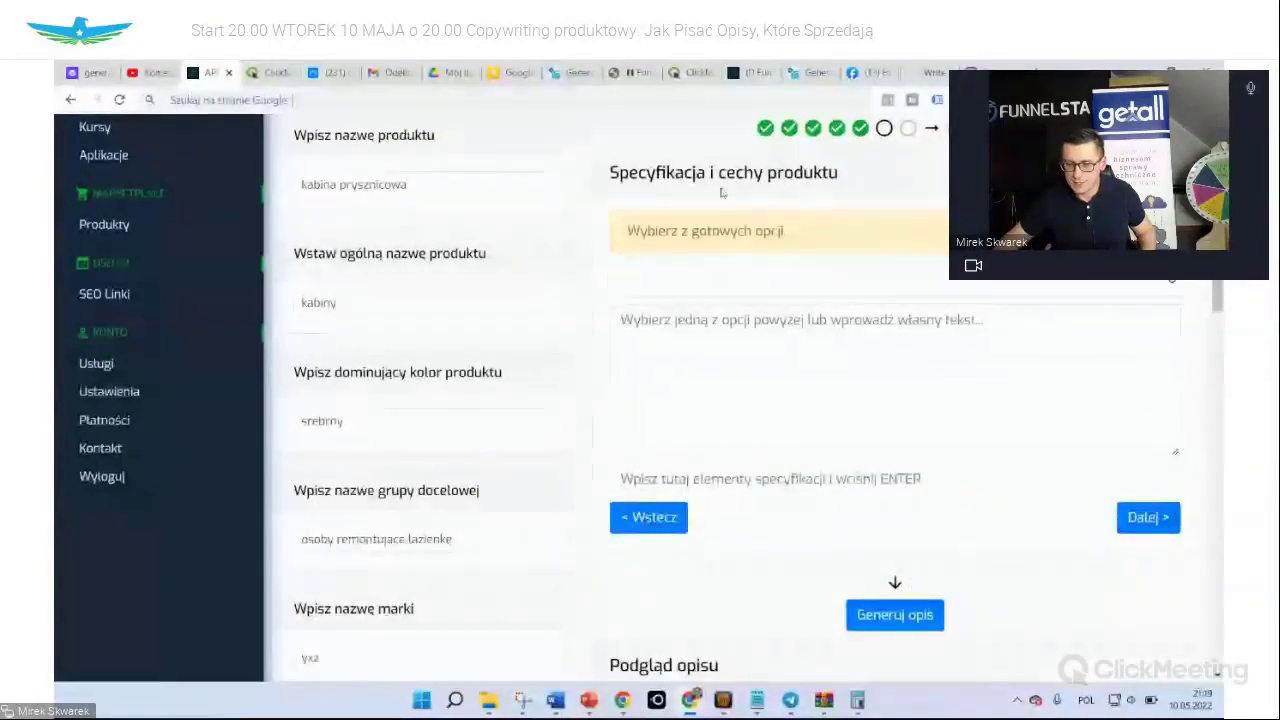
pyautogui.click(795, 287)
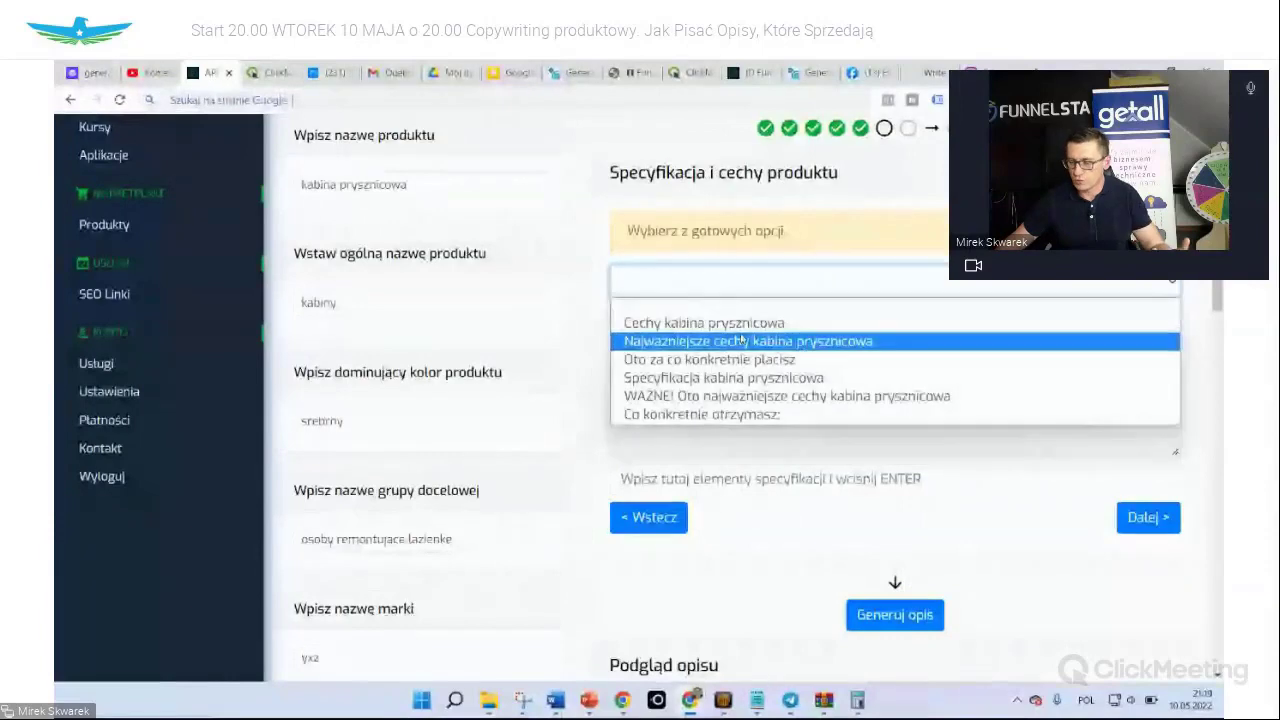
pyautogui.click(738, 323)
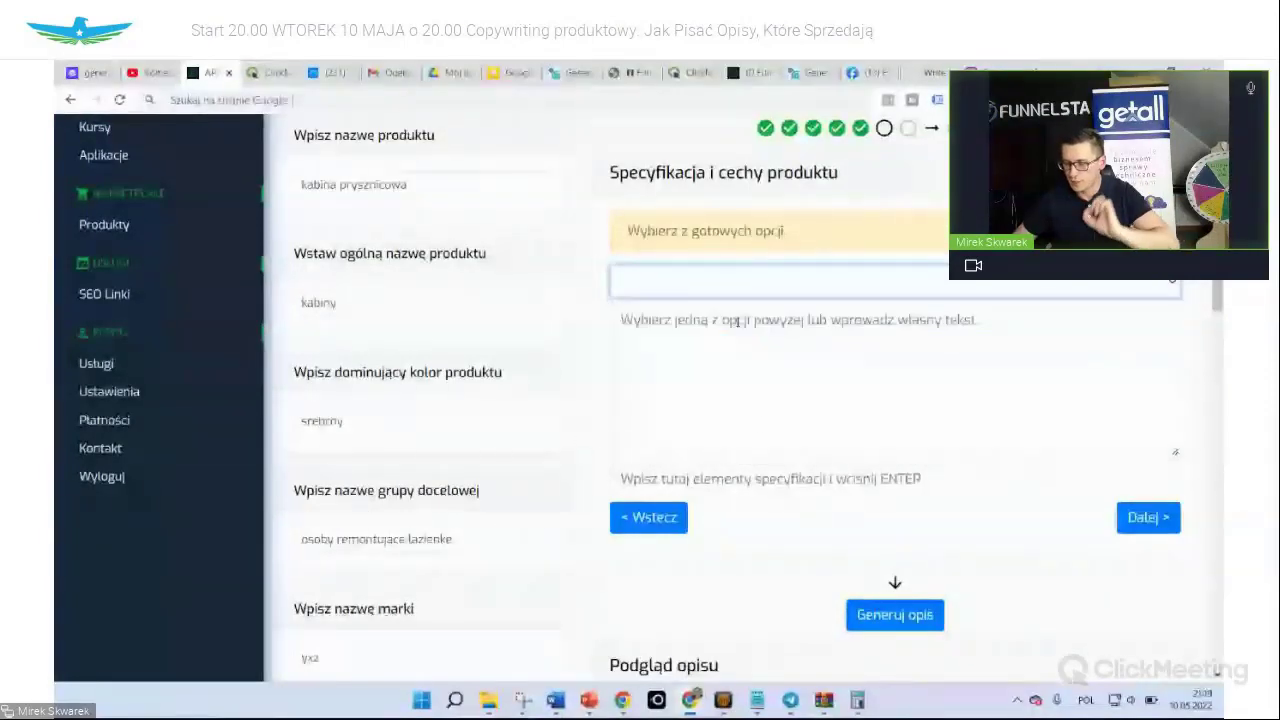
# Add "Grubosc szkła xyz" as the first item of the specification list
pyautogui.click(686, 470)
pyautogui.write('Gr')
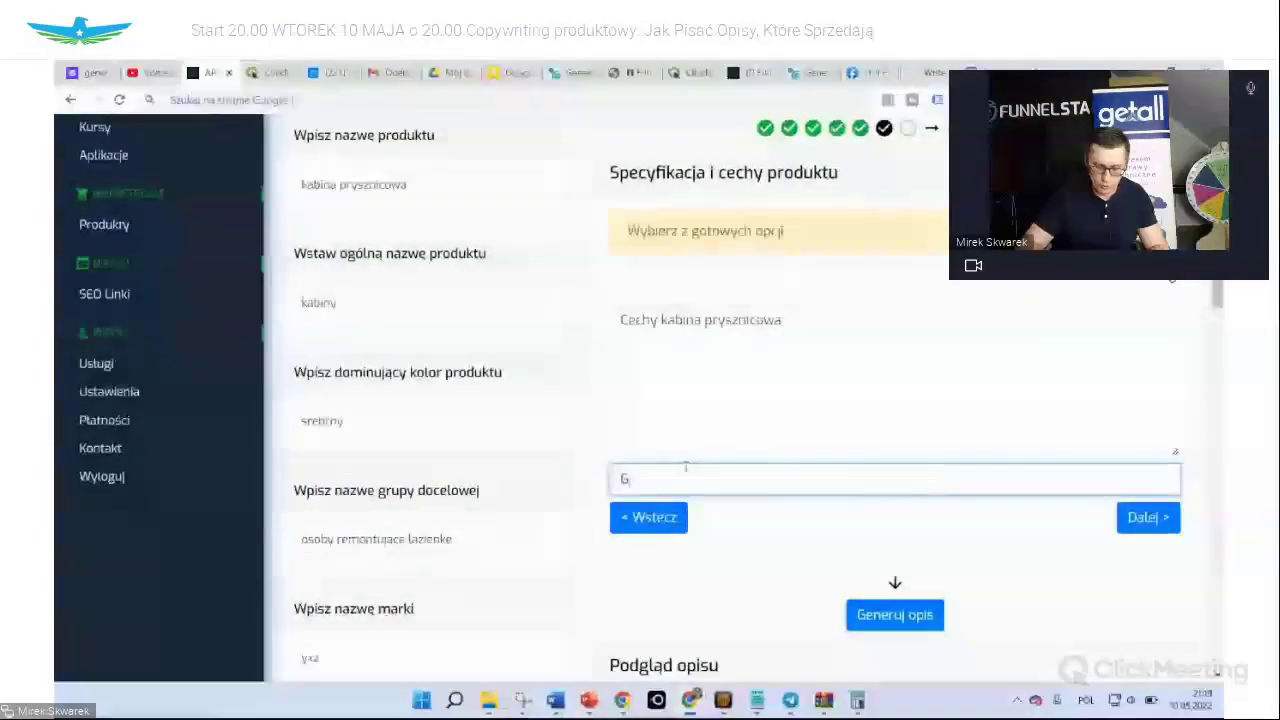
pyautogui.write('ub')
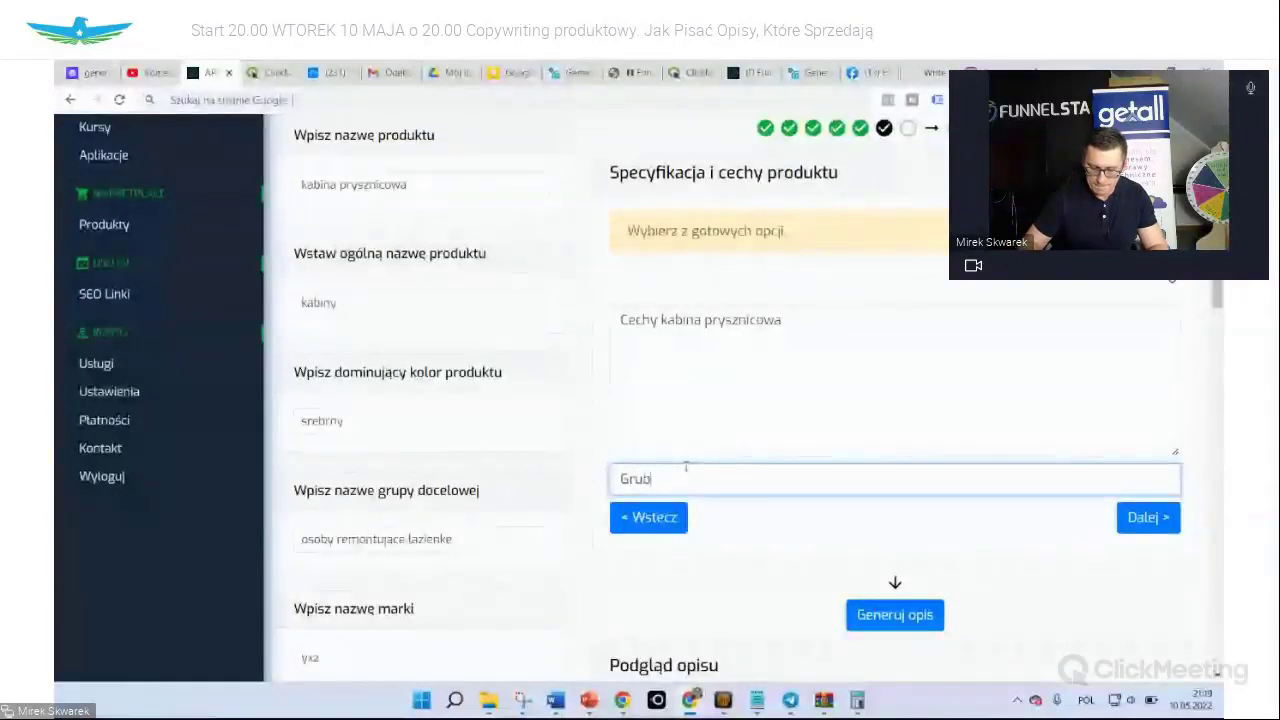
pyautogui.write('osc szkła')
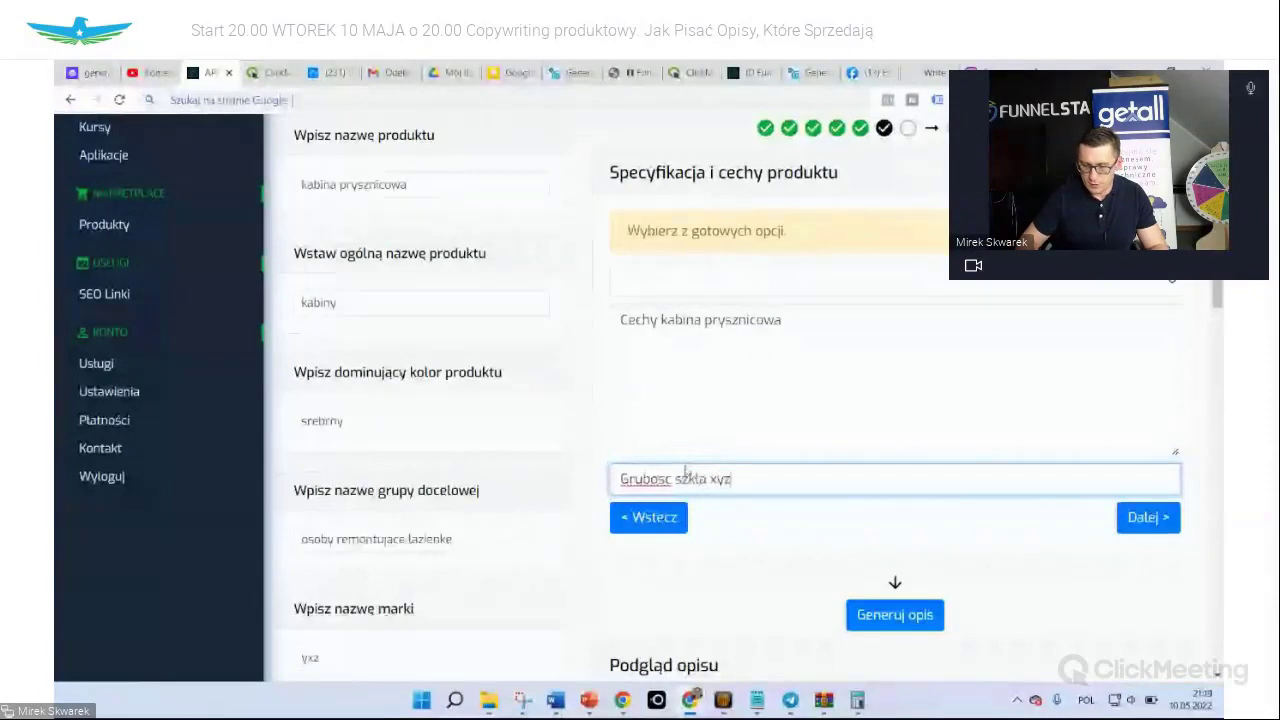
pyautogui.write(' xyz')
pyautogui.press('Return')
# Add "rozmiar 123 x 123" as the second item of the specification list
pyautogui.write('roz')
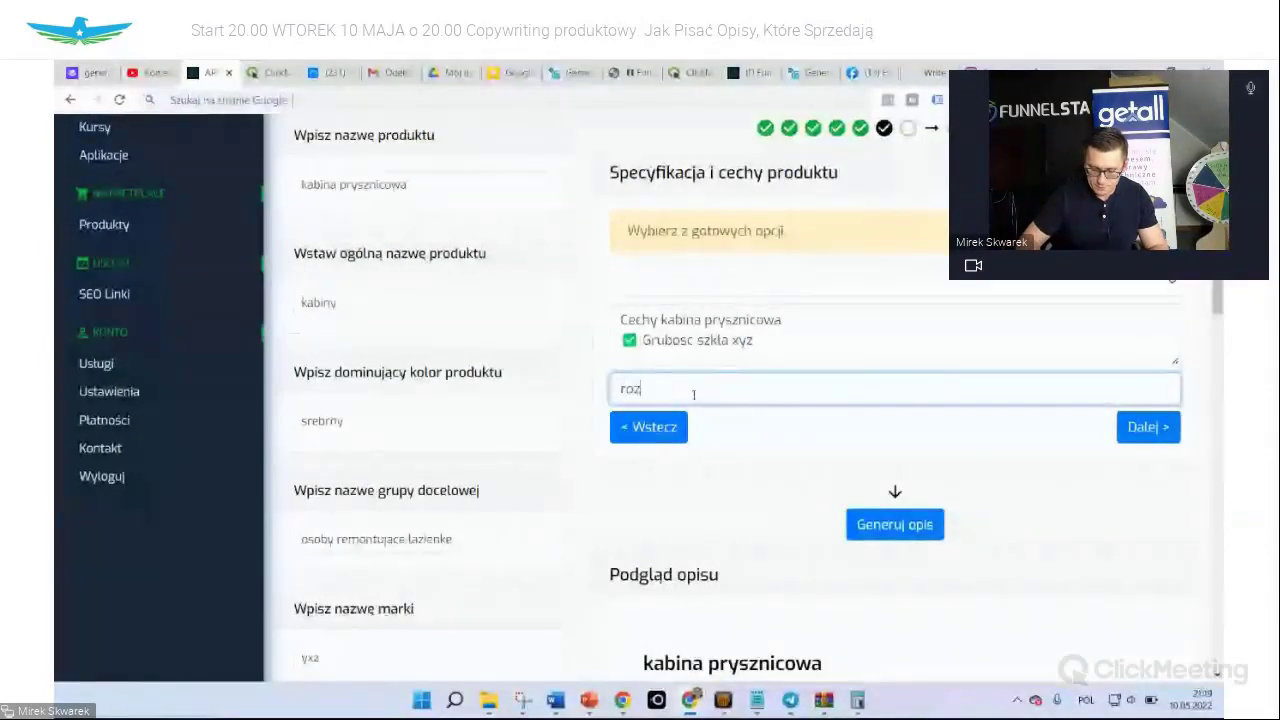
pyautogui.write('miar ')
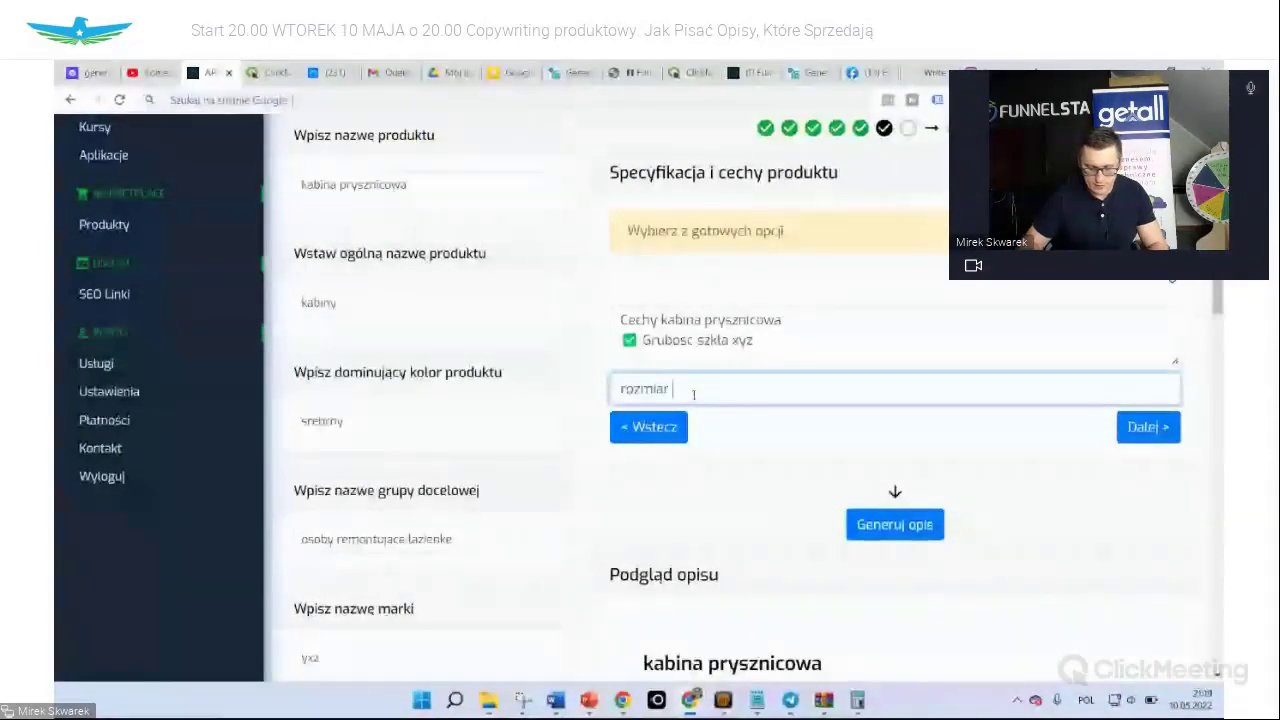
pyautogui.write('123 x 123')
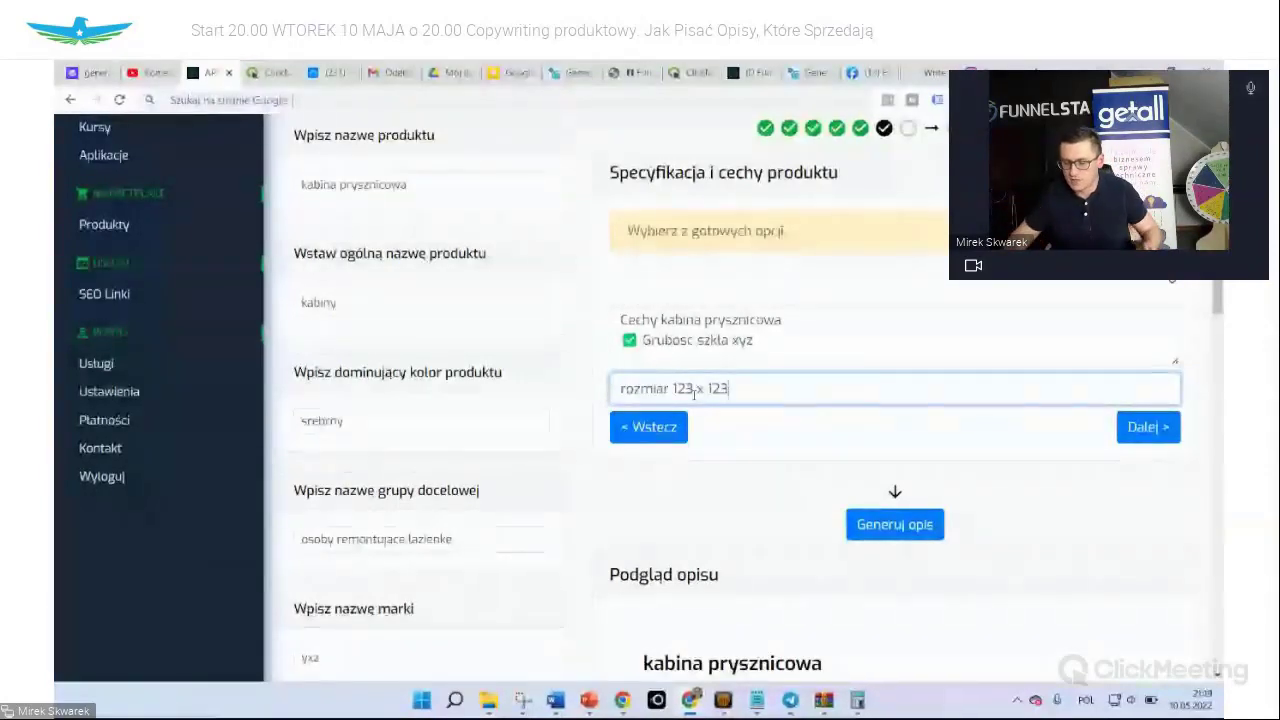
pyautogui.press('Return')
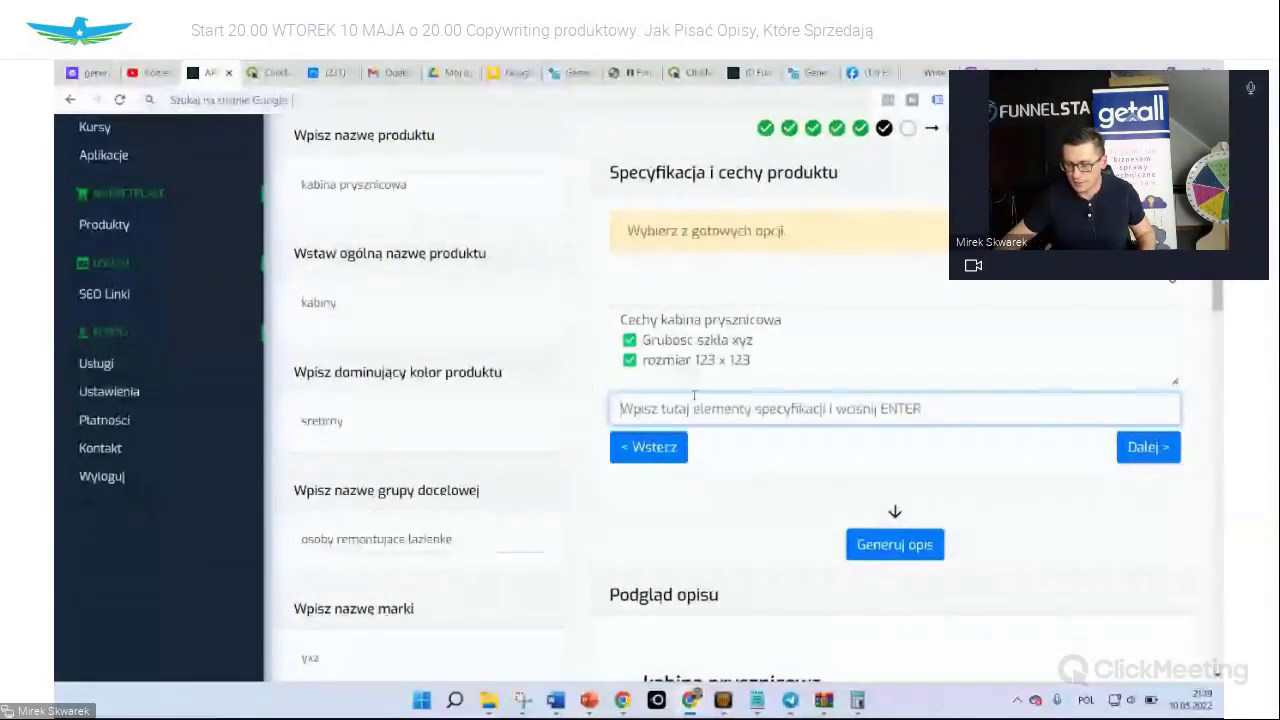
# Advance to the call-to-action section and choose the ready-made text "Kup teraz i ciesz się korzyściami z szybkiej decyzji"
pyautogui.click(1148, 447)
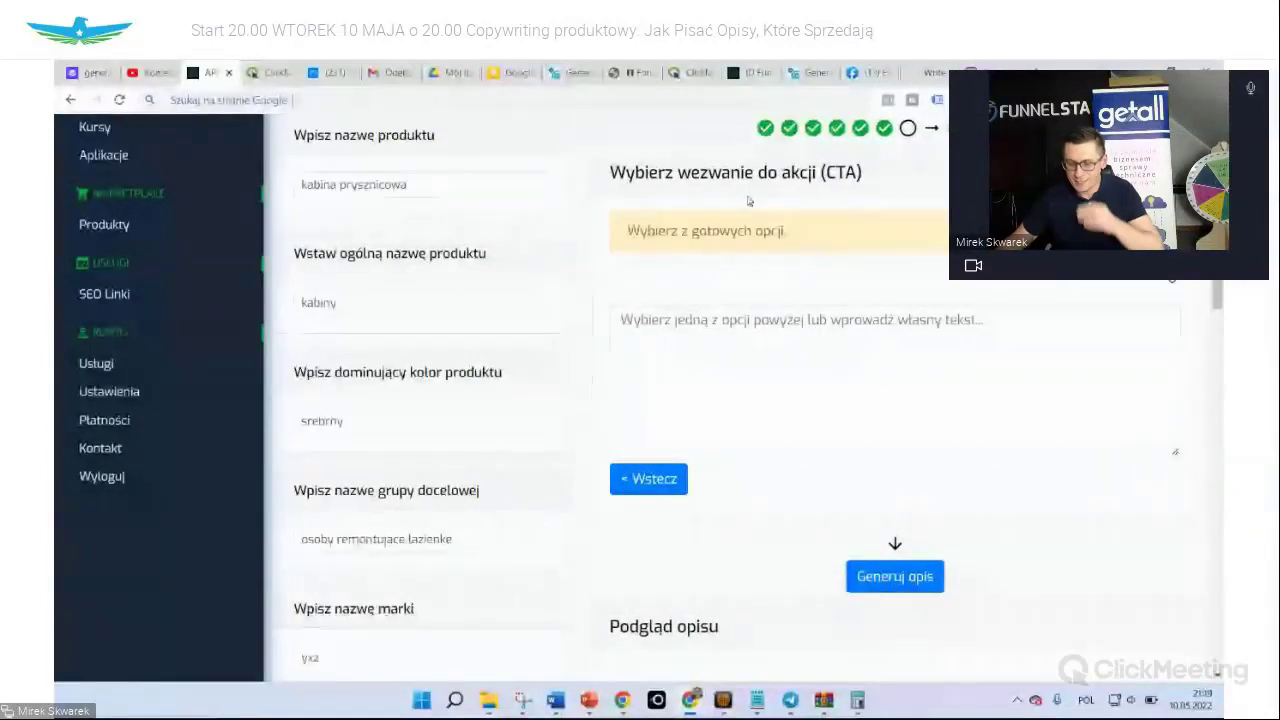
pyautogui.click(962, 285)
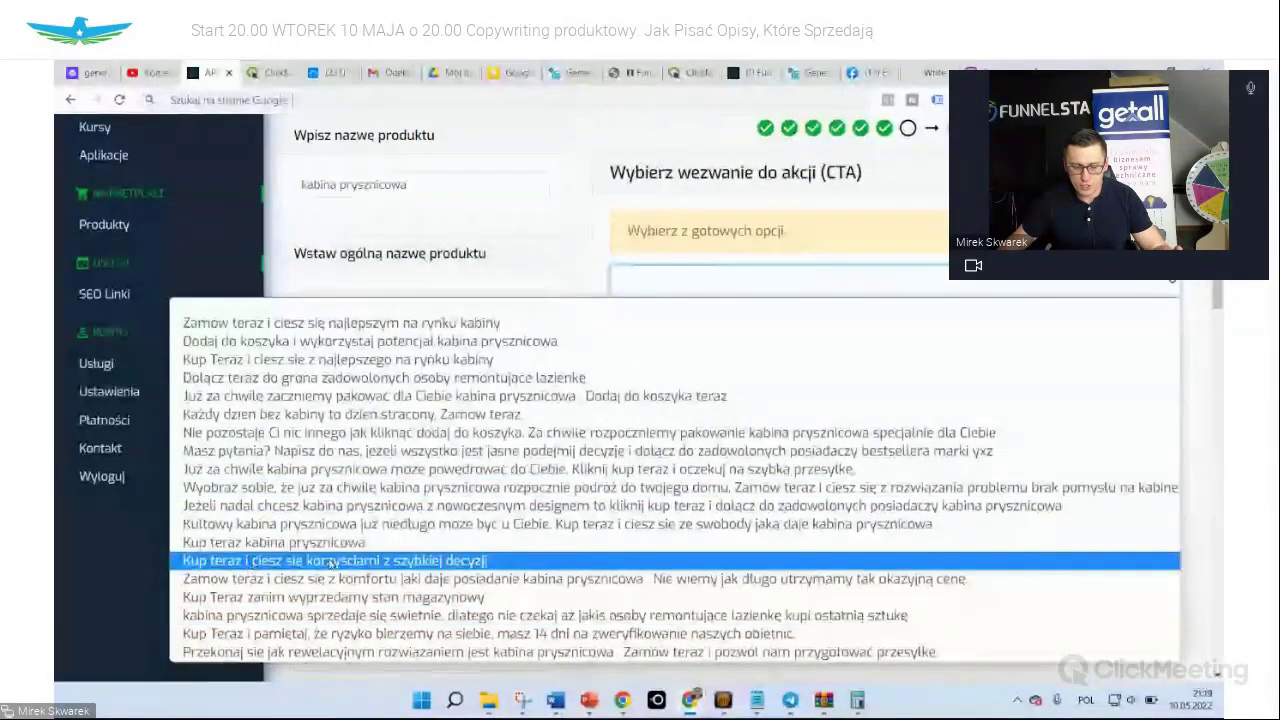
pyautogui.click(413, 566)
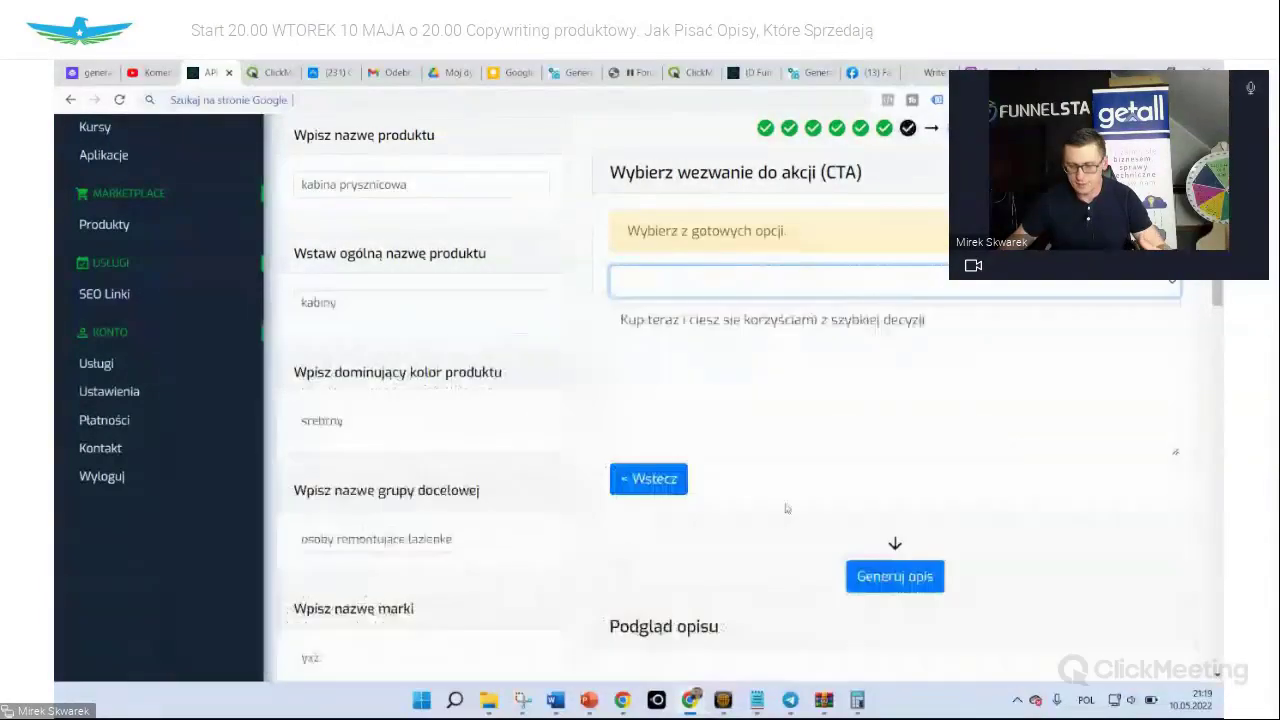
# Generate the shower-cabin description and review its full text in the preview
pyautogui.scroll(-1, 983, 520)
pyautogui.scroll(-1, 983, 520)
pyautogui.click(897, 422)
pyautogui.scroll(-10, 944, 413)
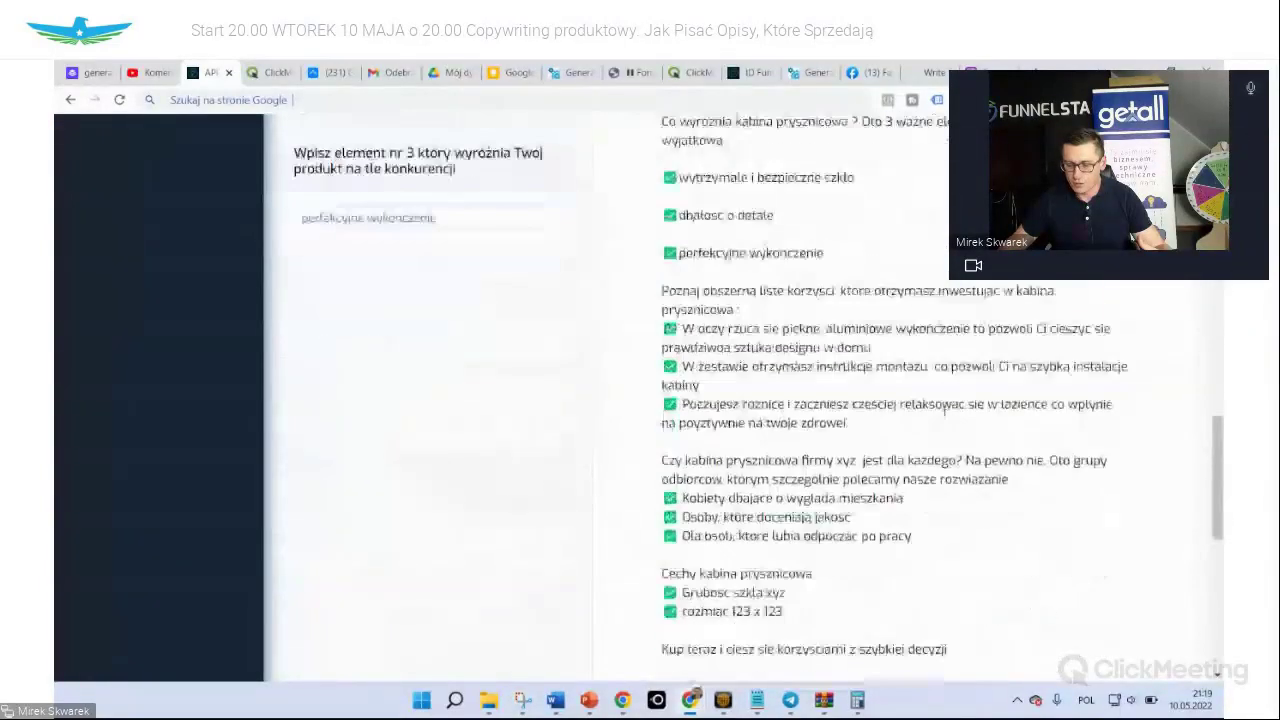
pyautogui.scroll(4, 1049, 487)
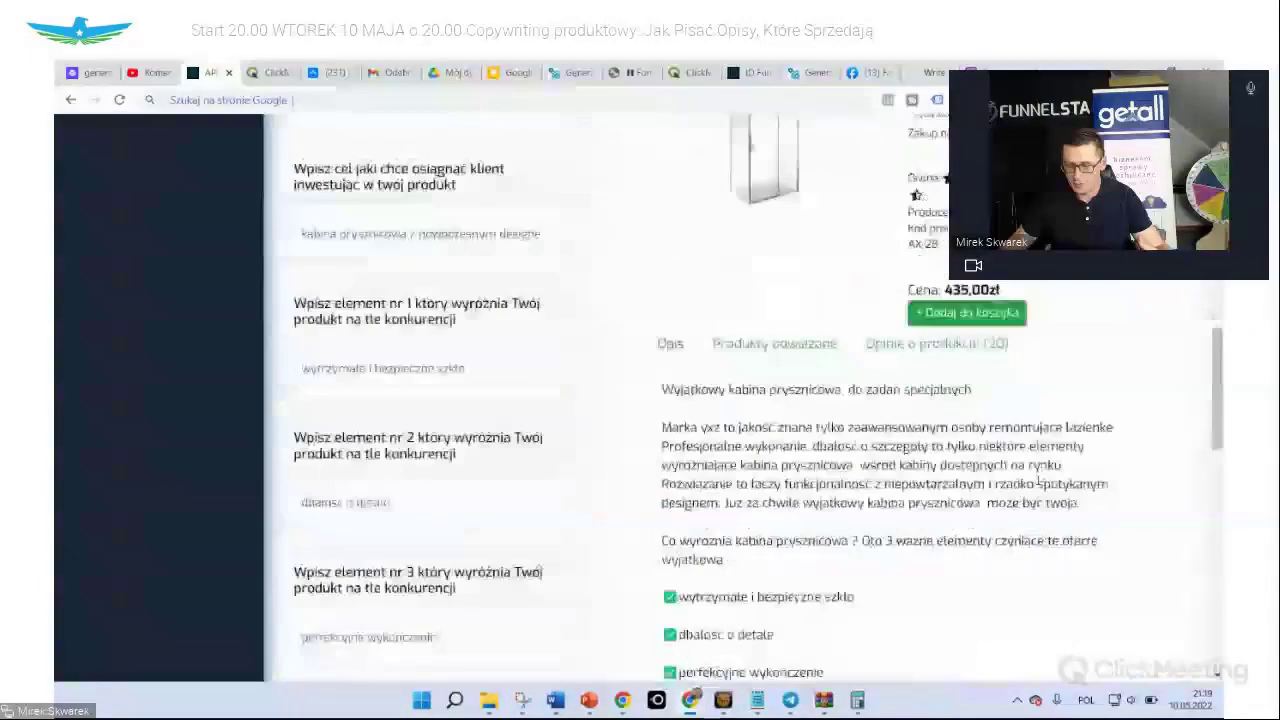
pyautogui.scroll(-3, 1049, 487)
# Select the whole generated description in the preview, from the call to action up to the headline, and copy it
pyautogui.moveTo(661, 150); pyautogui.dragTo(845, 408)
pyautogui.scroll(-4, 985, 442)
pyautogui.moveTo(965, 374); pyautogui.dragTo(664, 596)
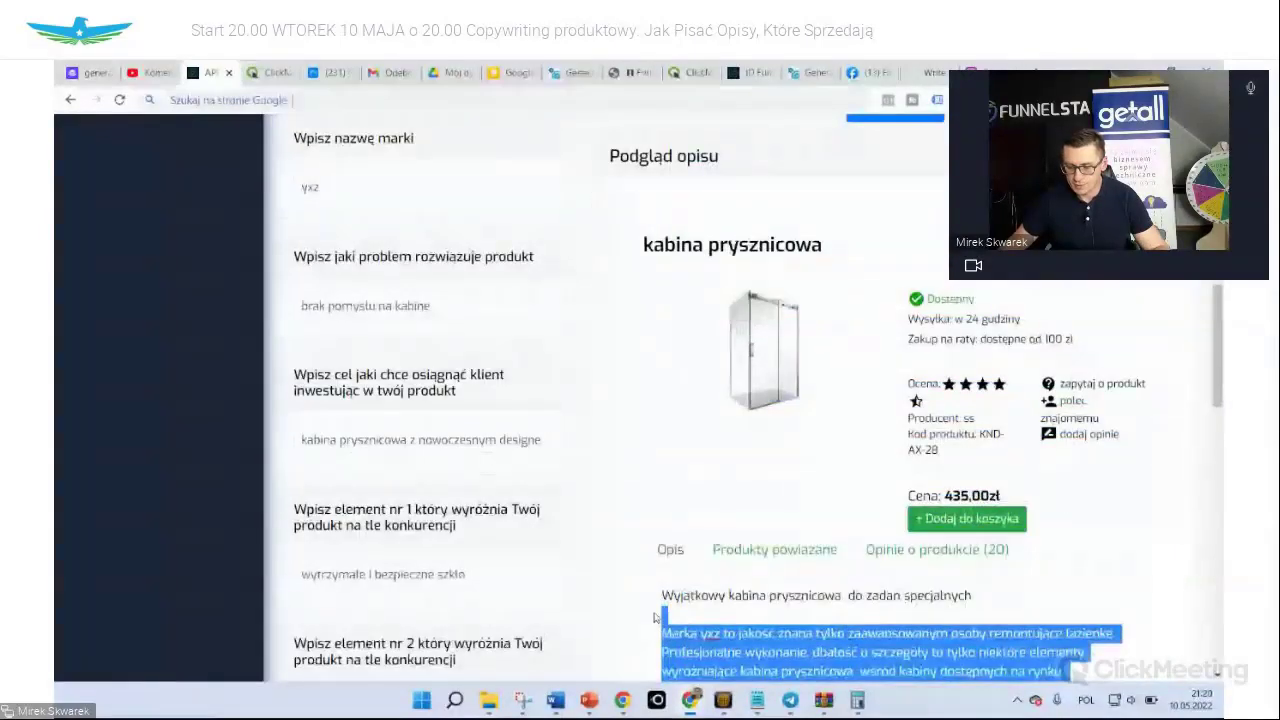
pyautogui.rightClick(679, 597)
pyautogui.click(722, 387)
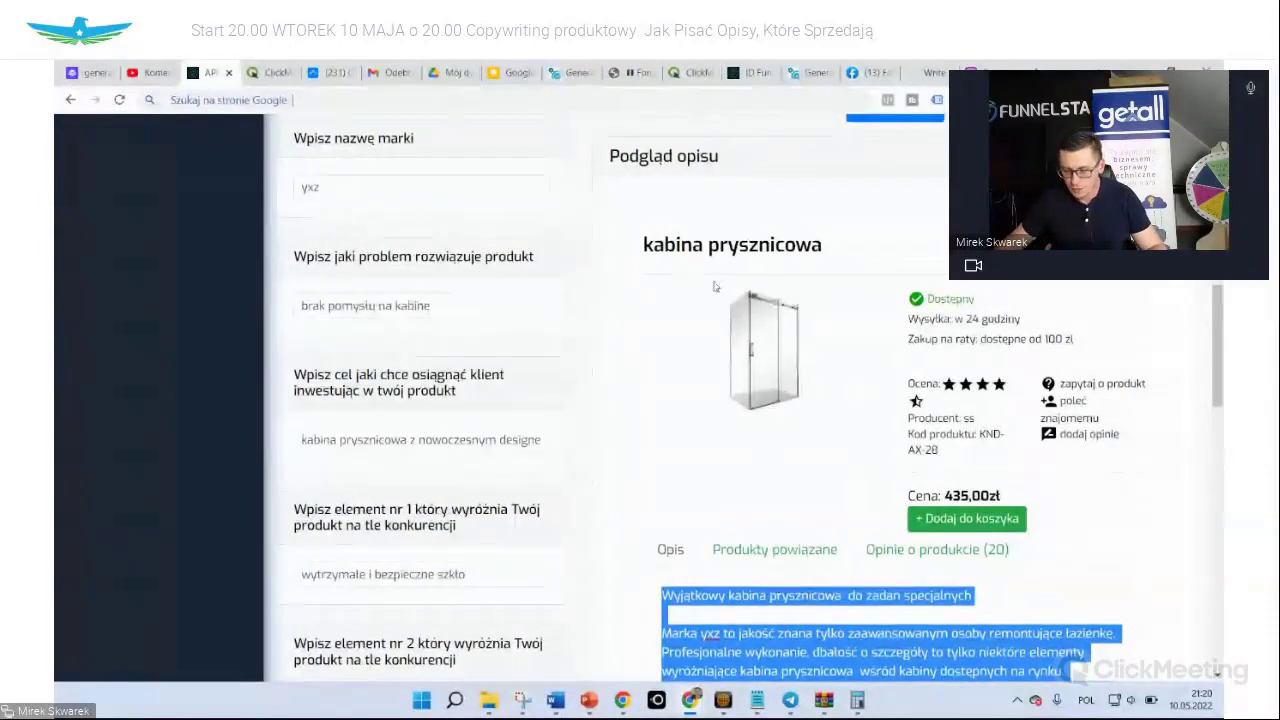
# Return to the generator's call-to-action section, then switch to the ClickMeeting presentation window
pyautogui.scroll(4, 577, 373)
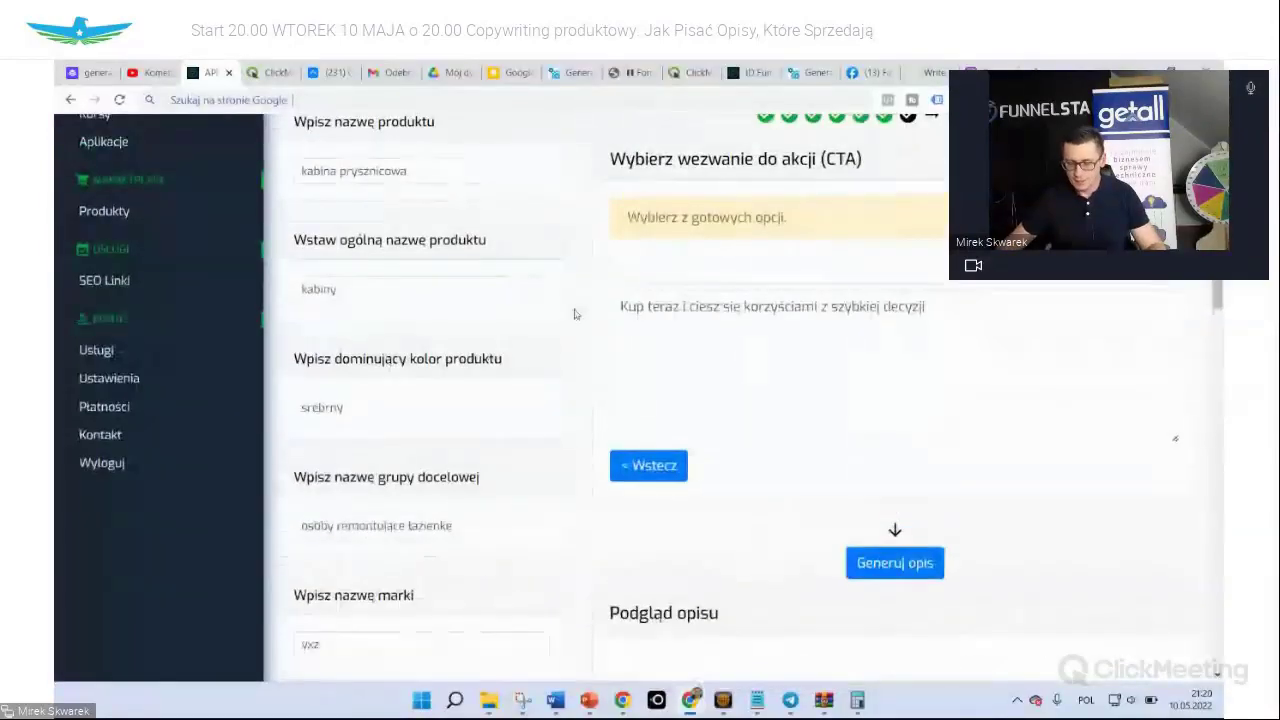
pyautogui.scroll(-1, 577, 373)
pyautogui.moveTo(691, 700)
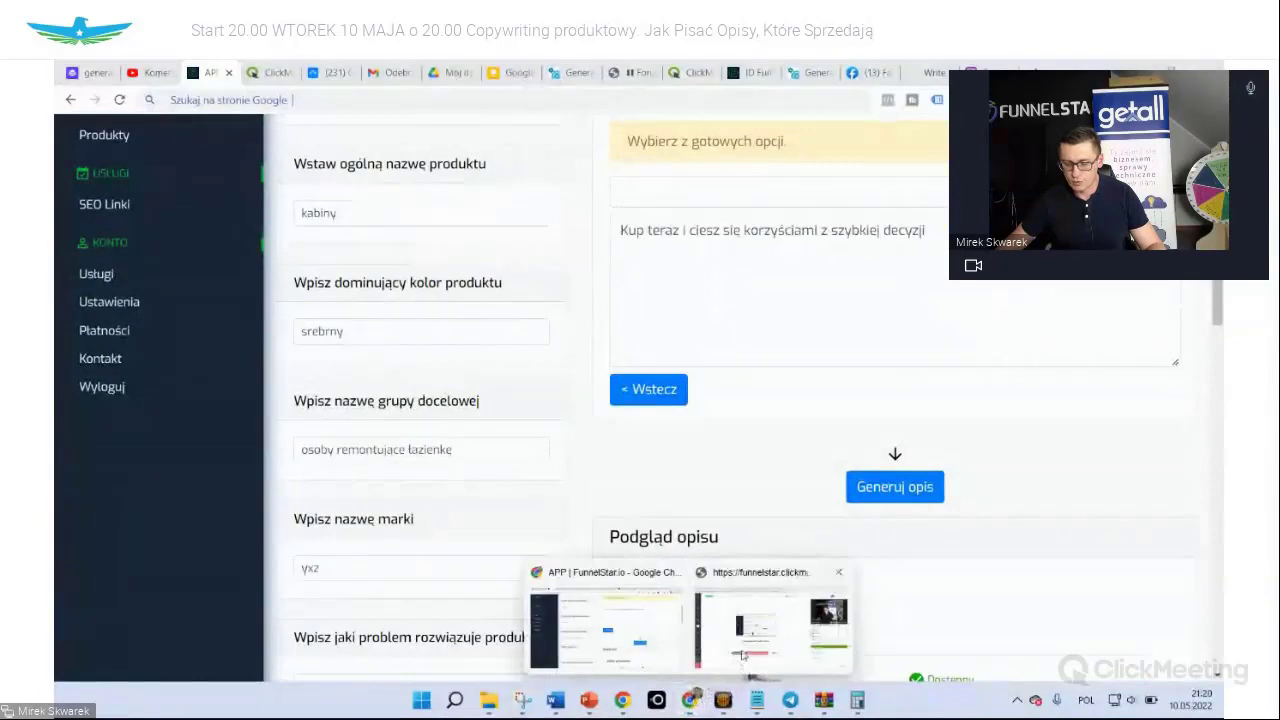
pyautogui.click(768, 590)
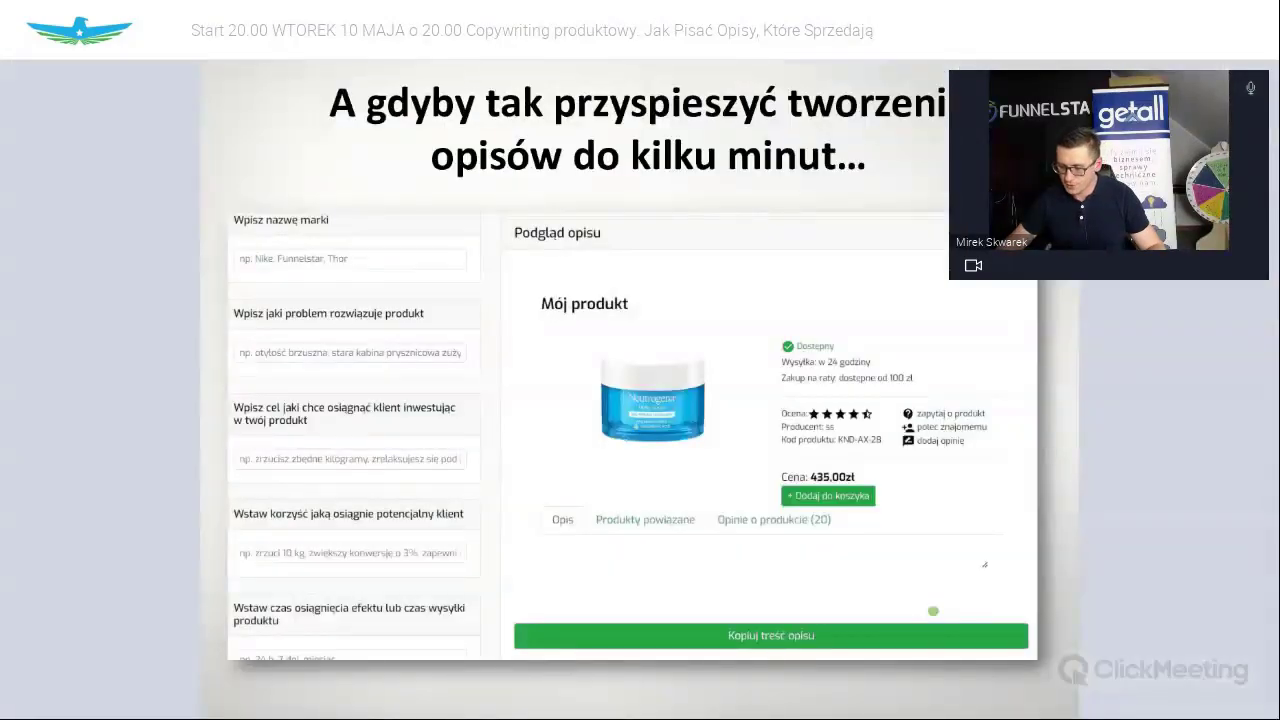
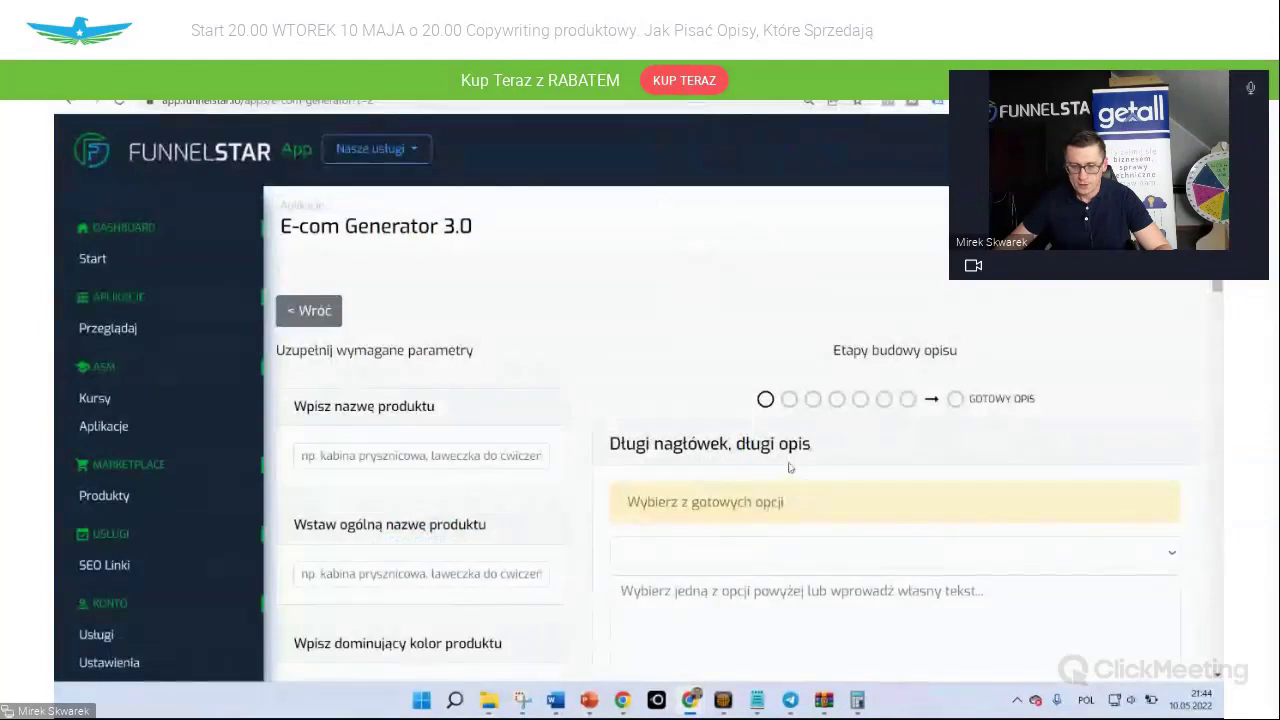
# Enter "Sukienka w kwiaty" as the product name in the empty long-description form of E-com Generator 3.0
pyautogui.scroll(-3, 665, 336)
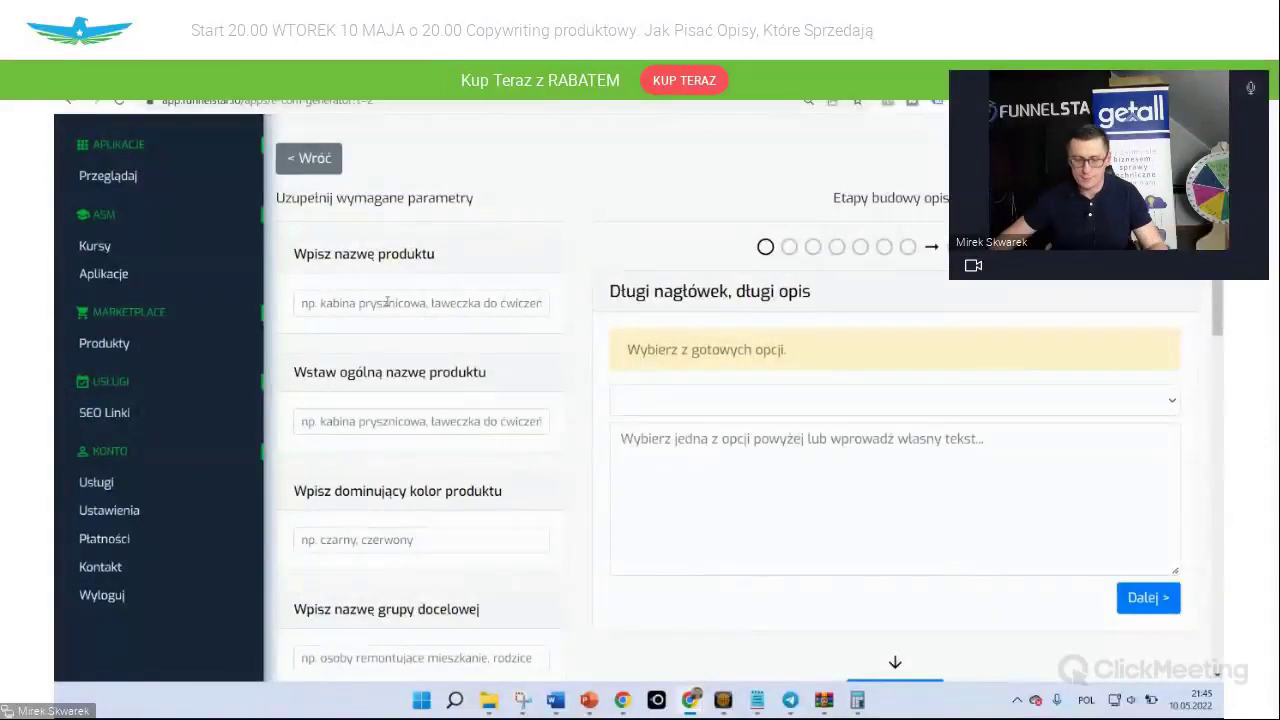
pyautogui.click(387, 302)
pyautogui.write('S')
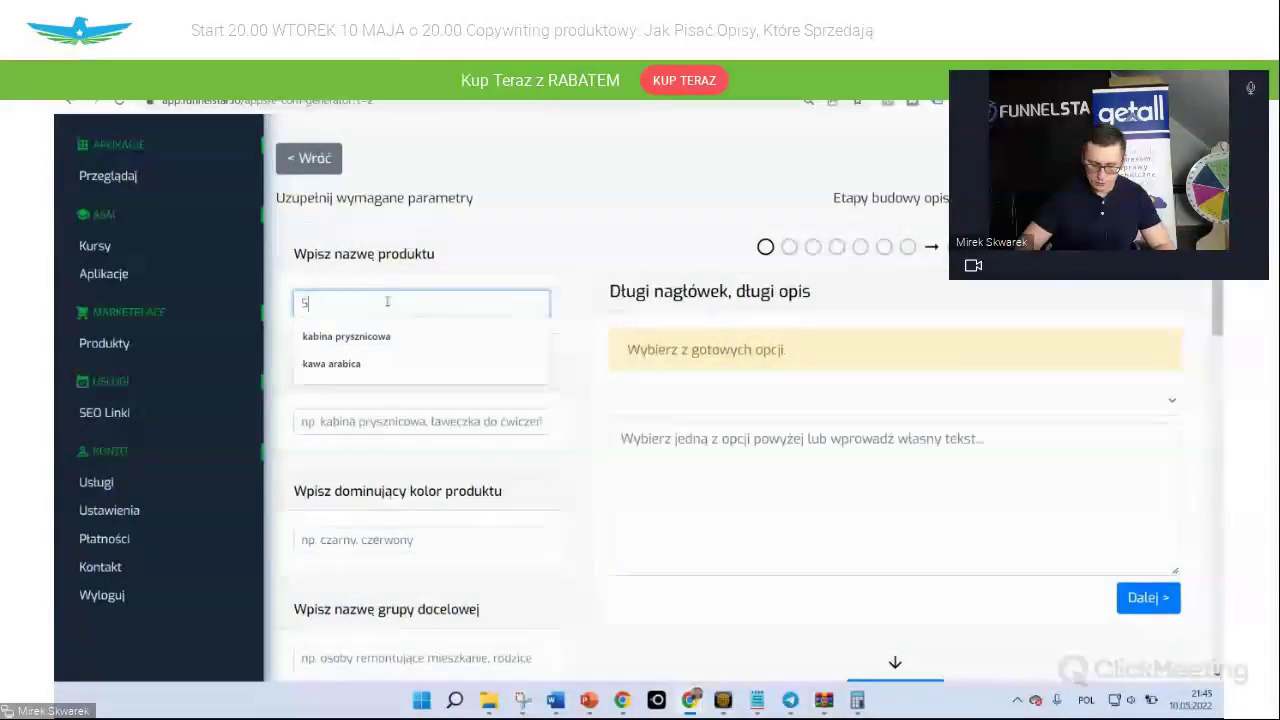
pyautogui.write('ukink')
pyautogui.press('BackSpace')
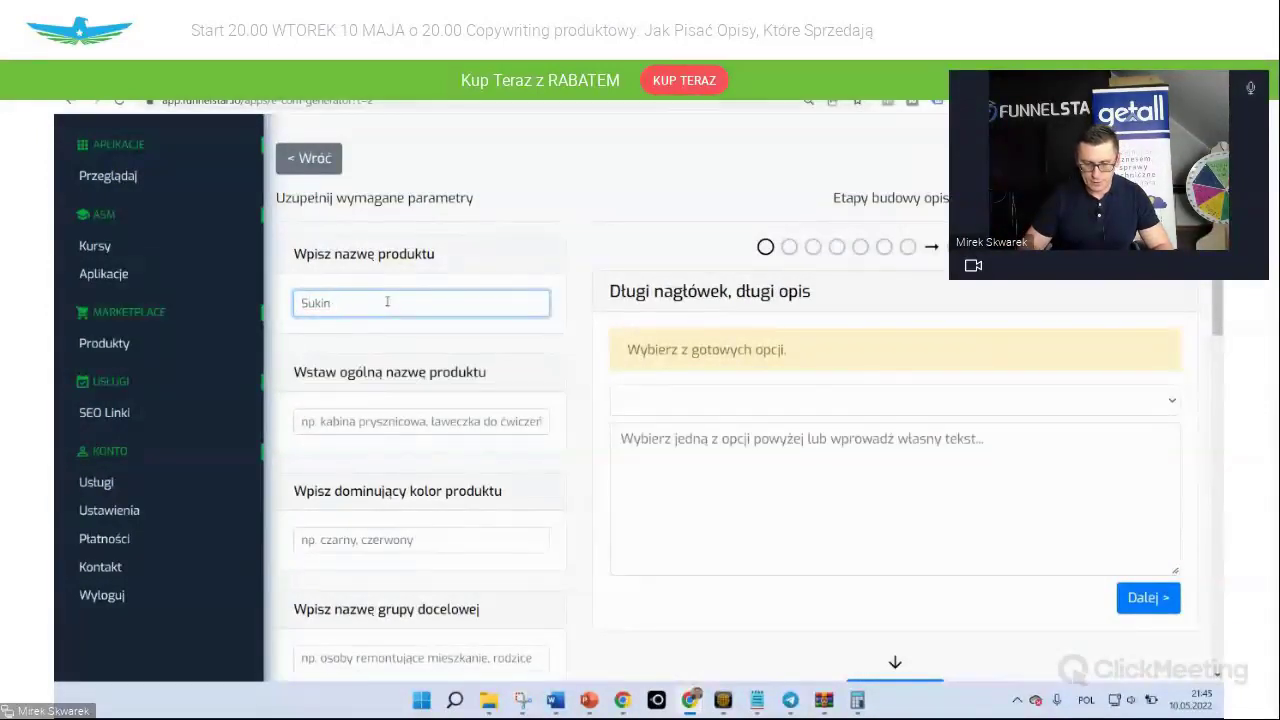
pyautogui.press('BackSpace')
pyautogui.write('Su')
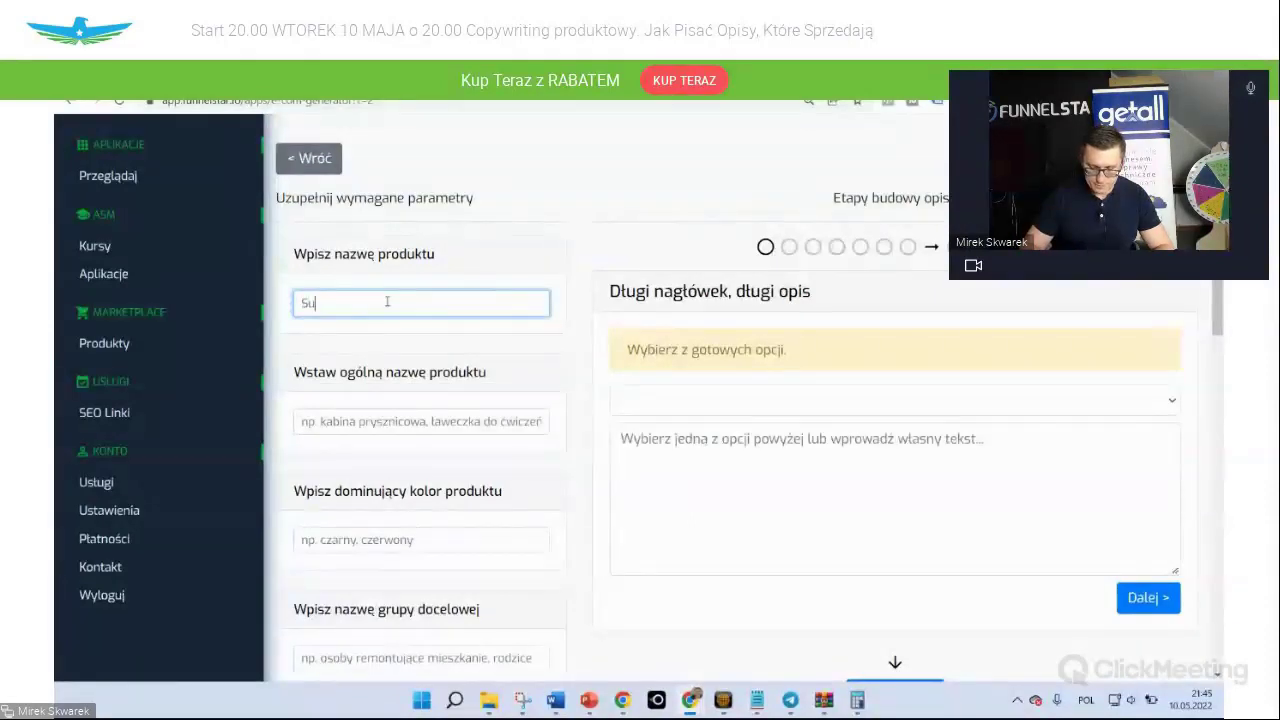
pyautogui.write('kienka')
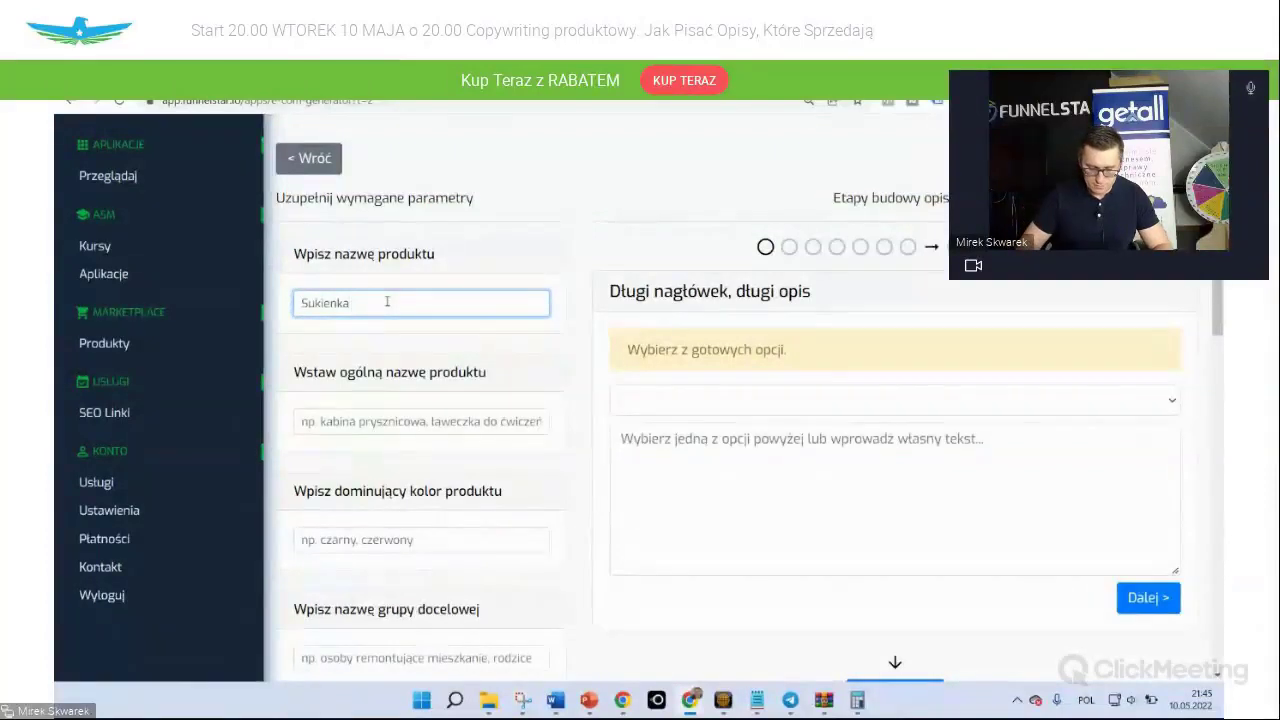
pyautogui.write('iaty')
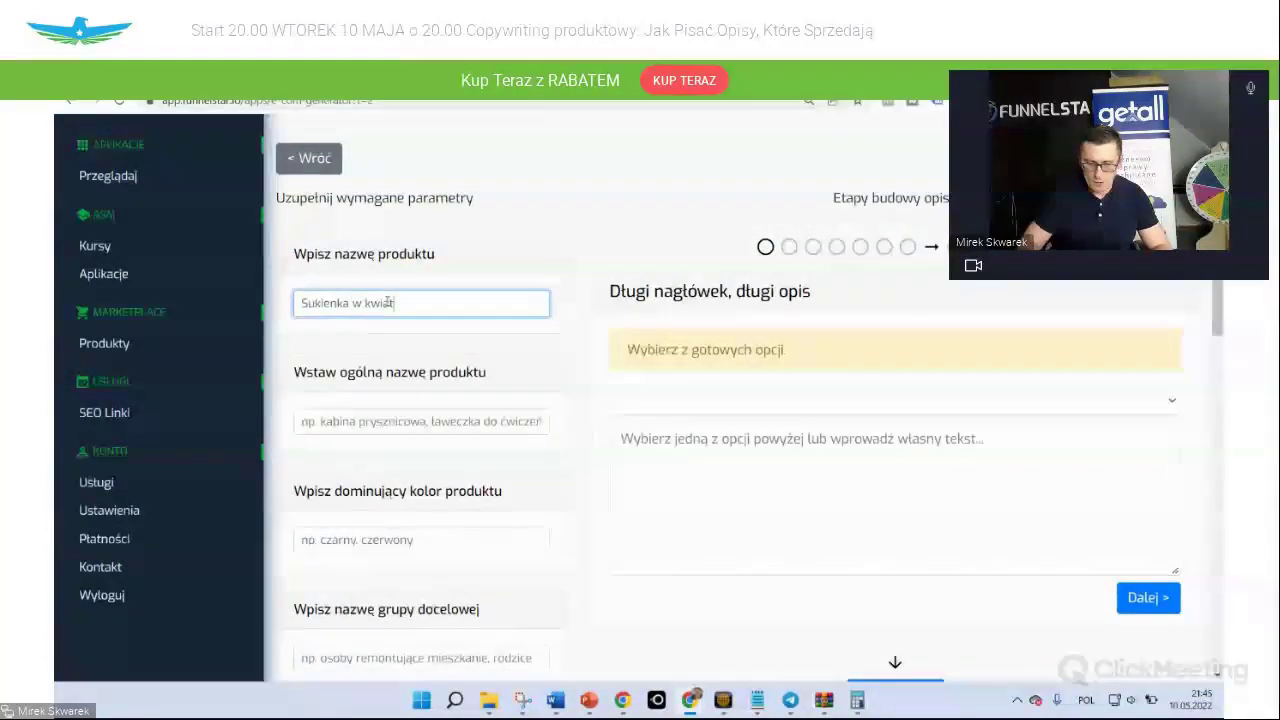
# Enter "sukienka" as the general product name
pyautogui.click(404, 420)
pyautogui.write('suk')
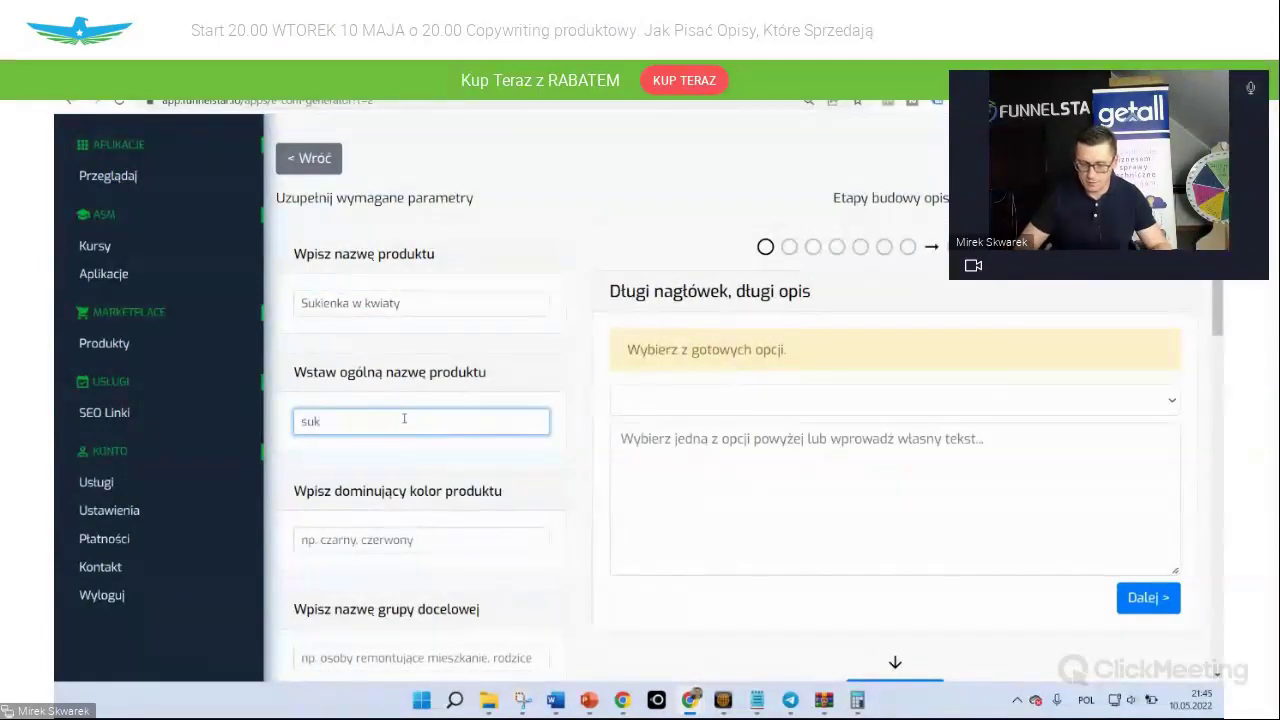
pyautogui.write('ienta')
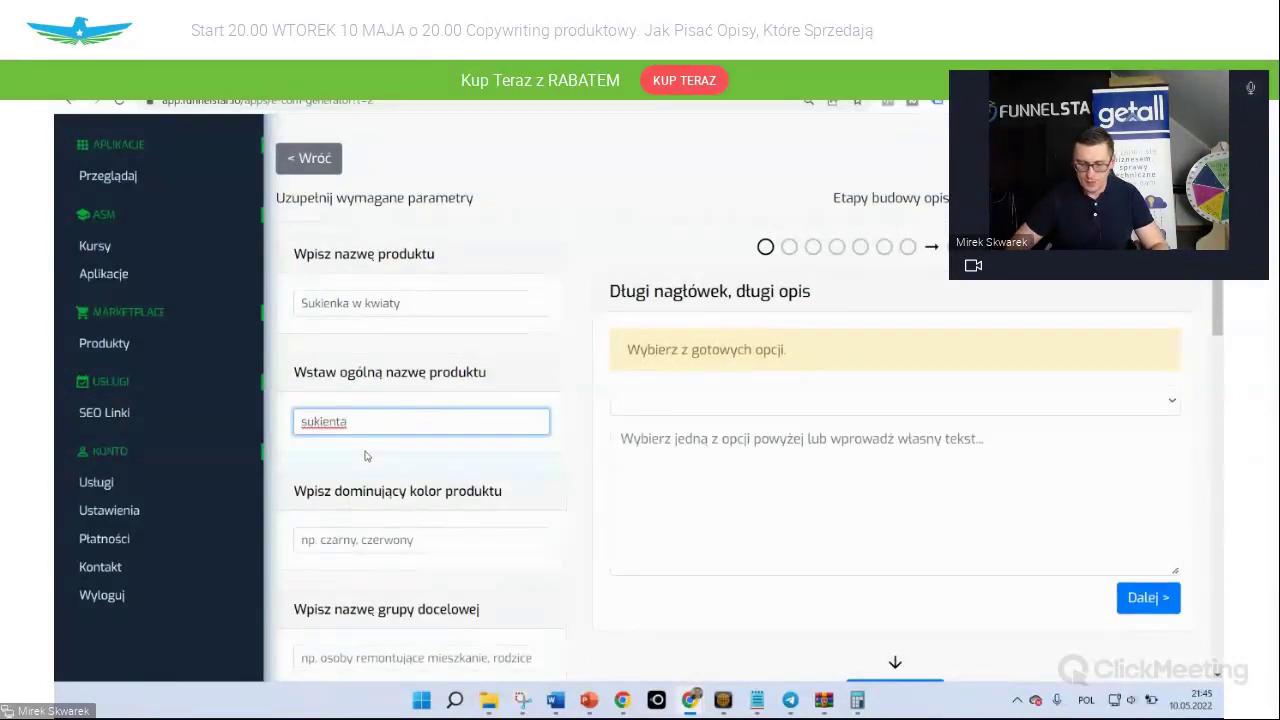
pyautogui.press('BackSpace')
pyautogui.press('BackSpace')
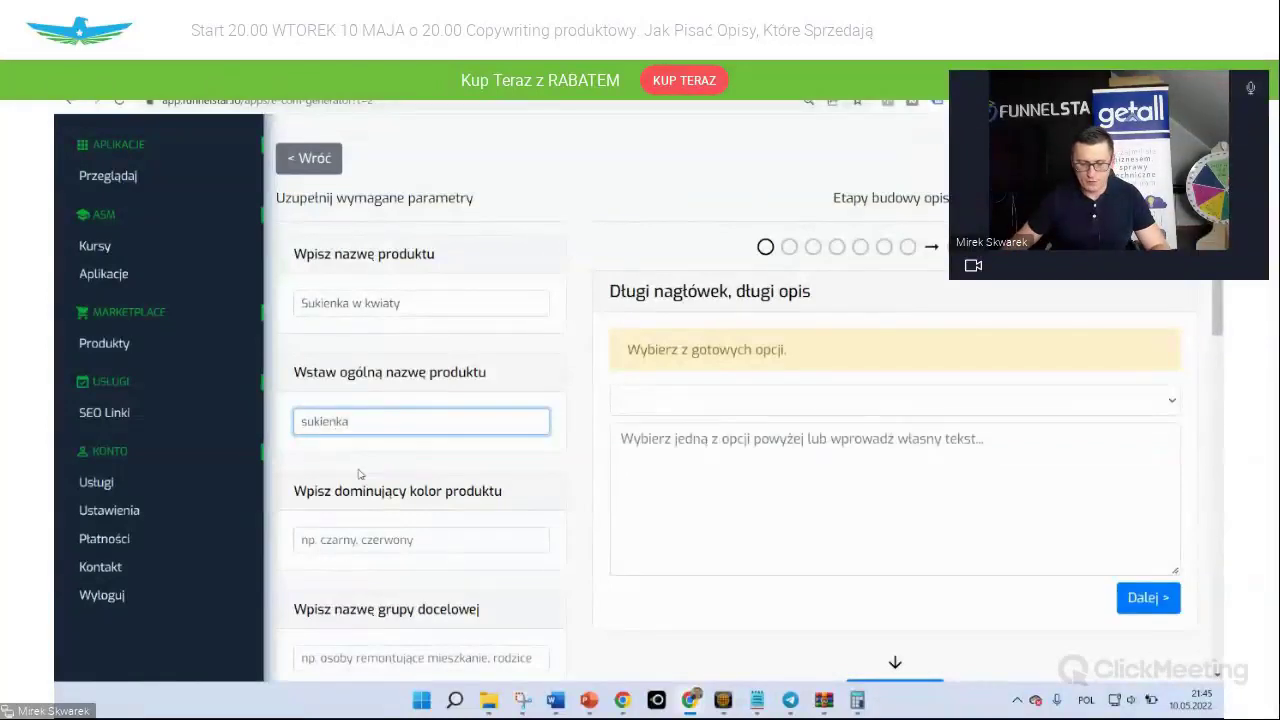
# Set the dominant product colour to "czerwony" and the target group to "modne kobiety"
pyautogui.click(383, 541)
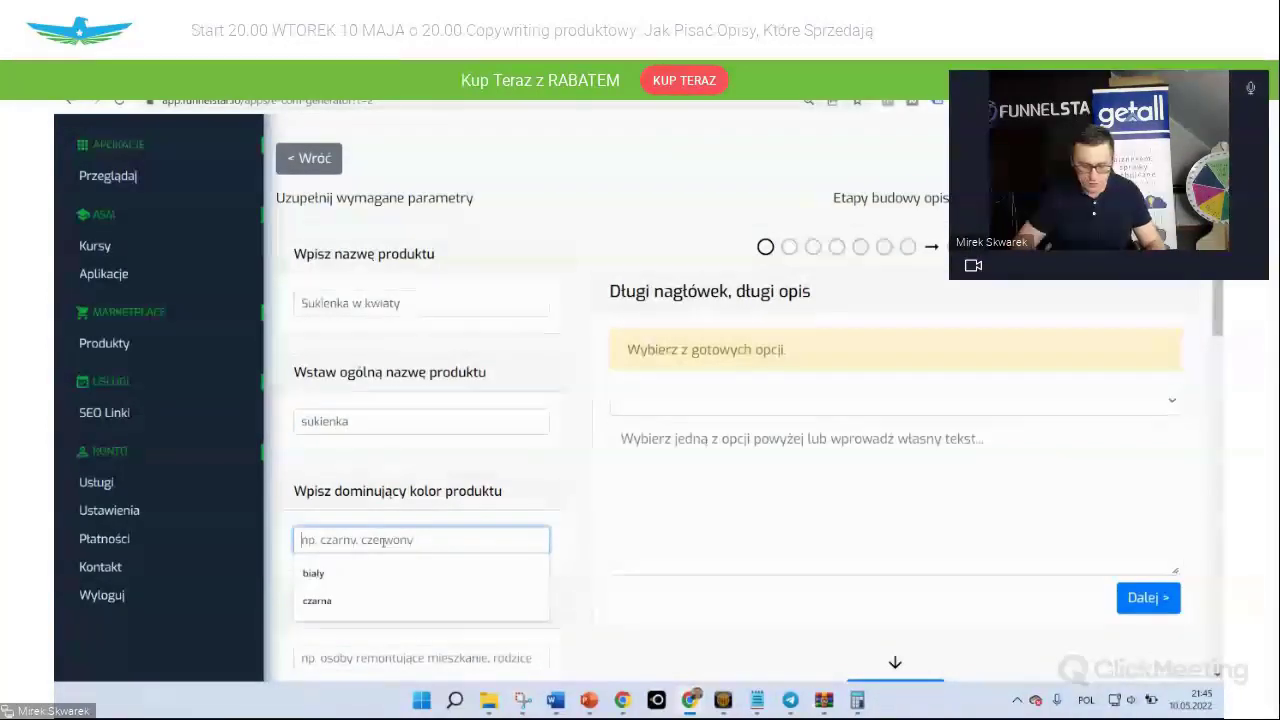
pyautogui.write('czerwony')
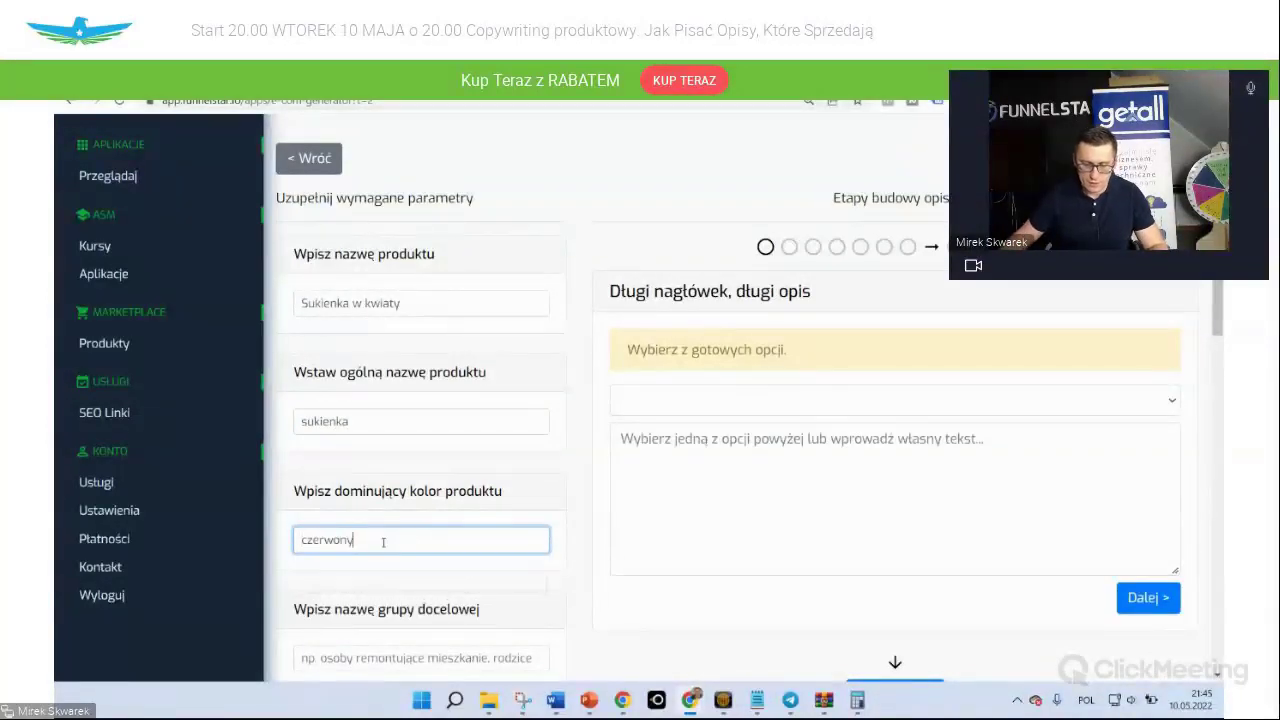
pyautogui.scroll(-2, 428, 548)
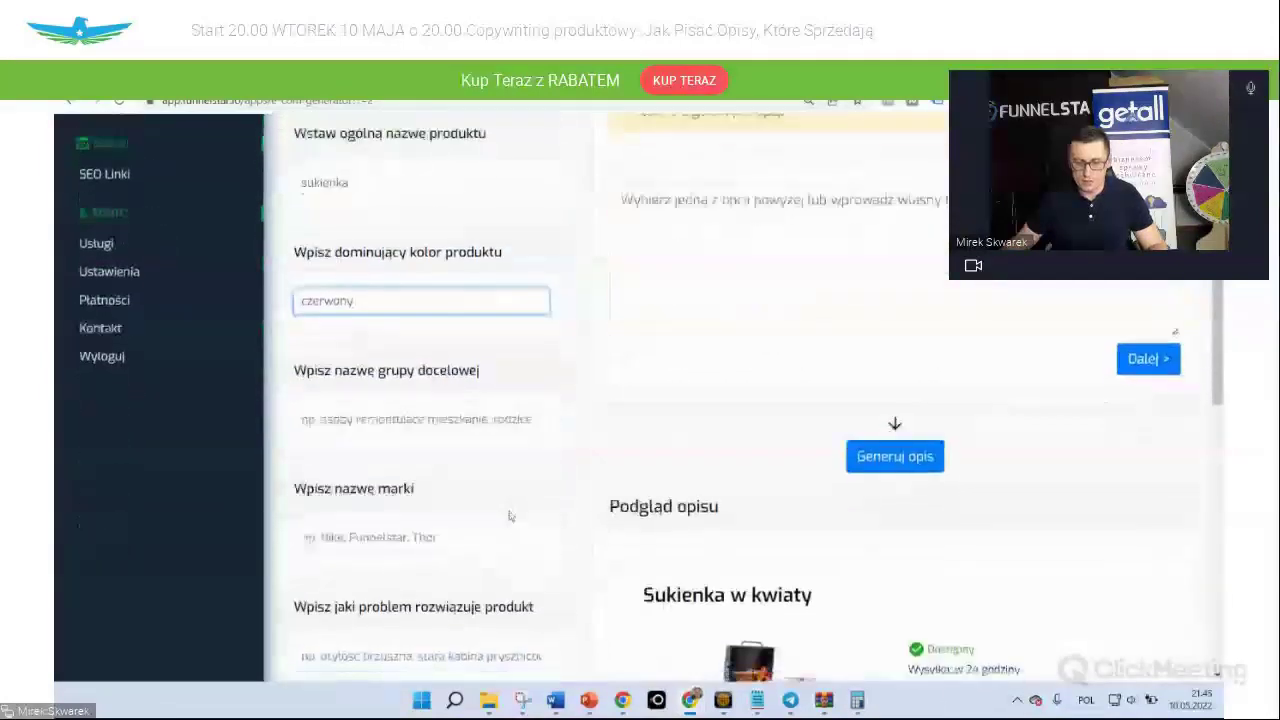
pyautogui.scroll(-1, 509, 516)
pyautogui.click(395, 353)
pyautogui.write('modne kobiety')
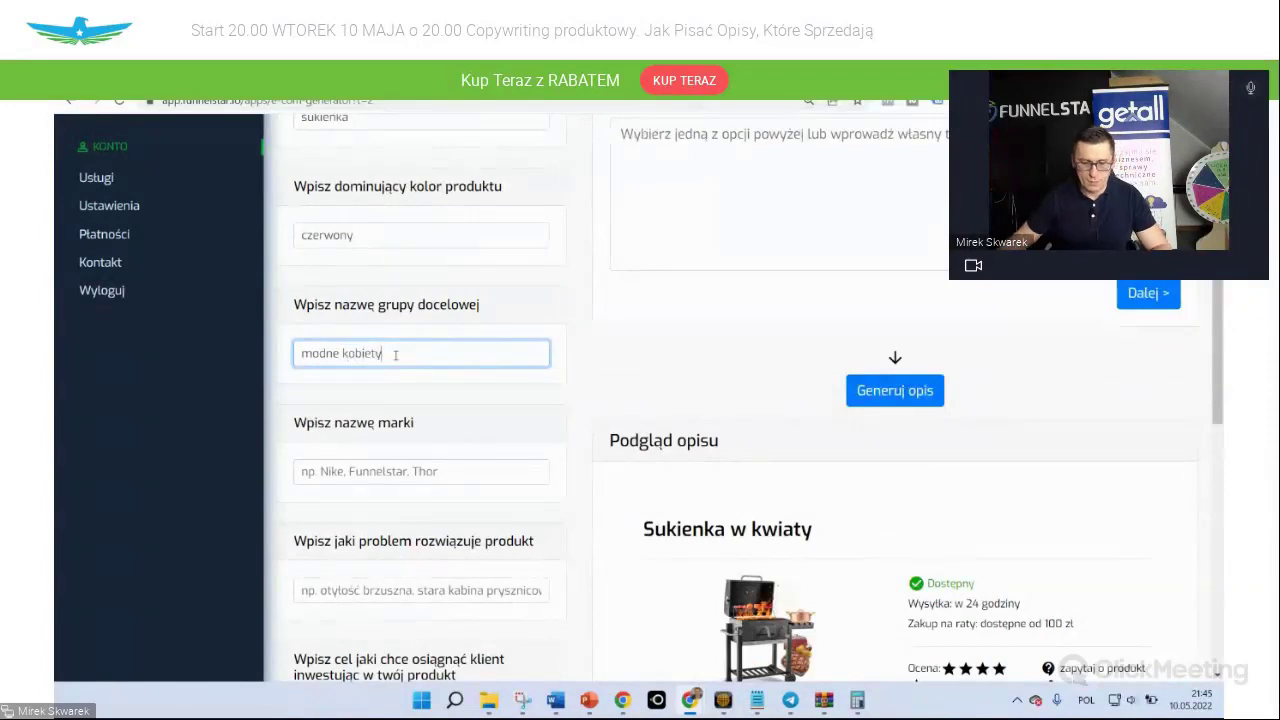
pyautogui.click(430, 396)
pyautogui.scroll(-3, 420, 360)
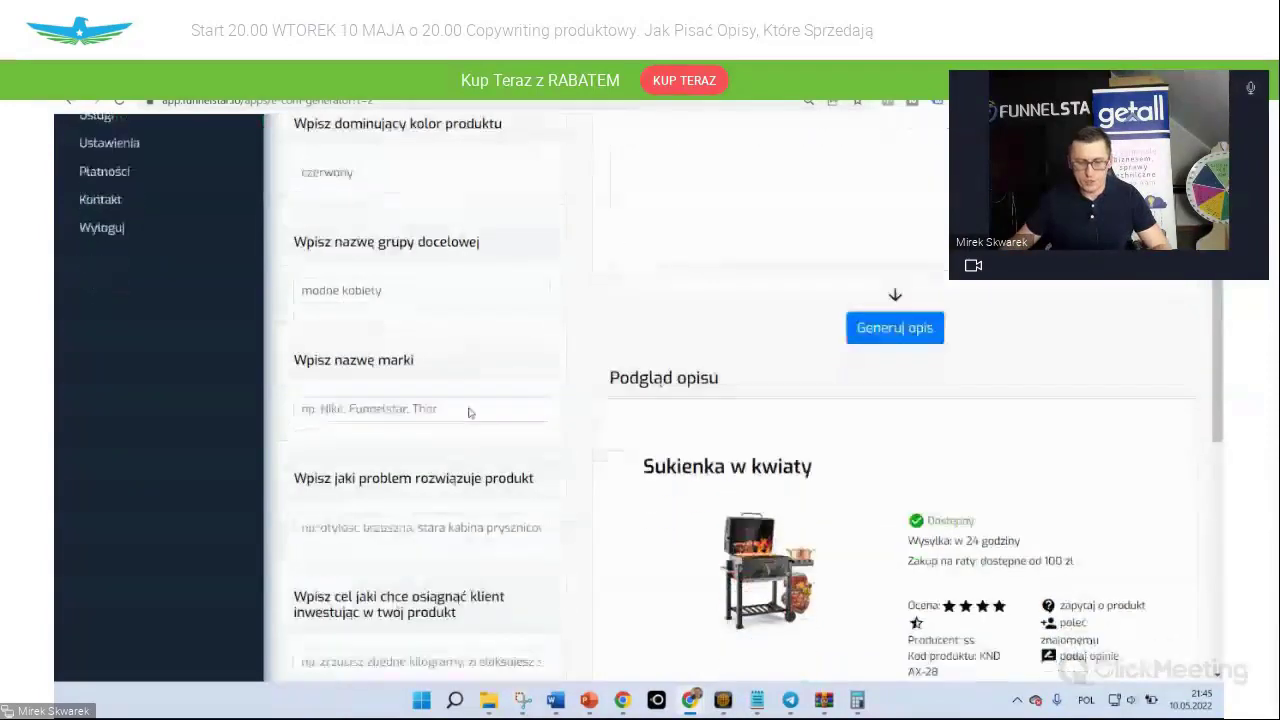
# Set the brand name to "xyz"
pyautogui.click(399, 318)
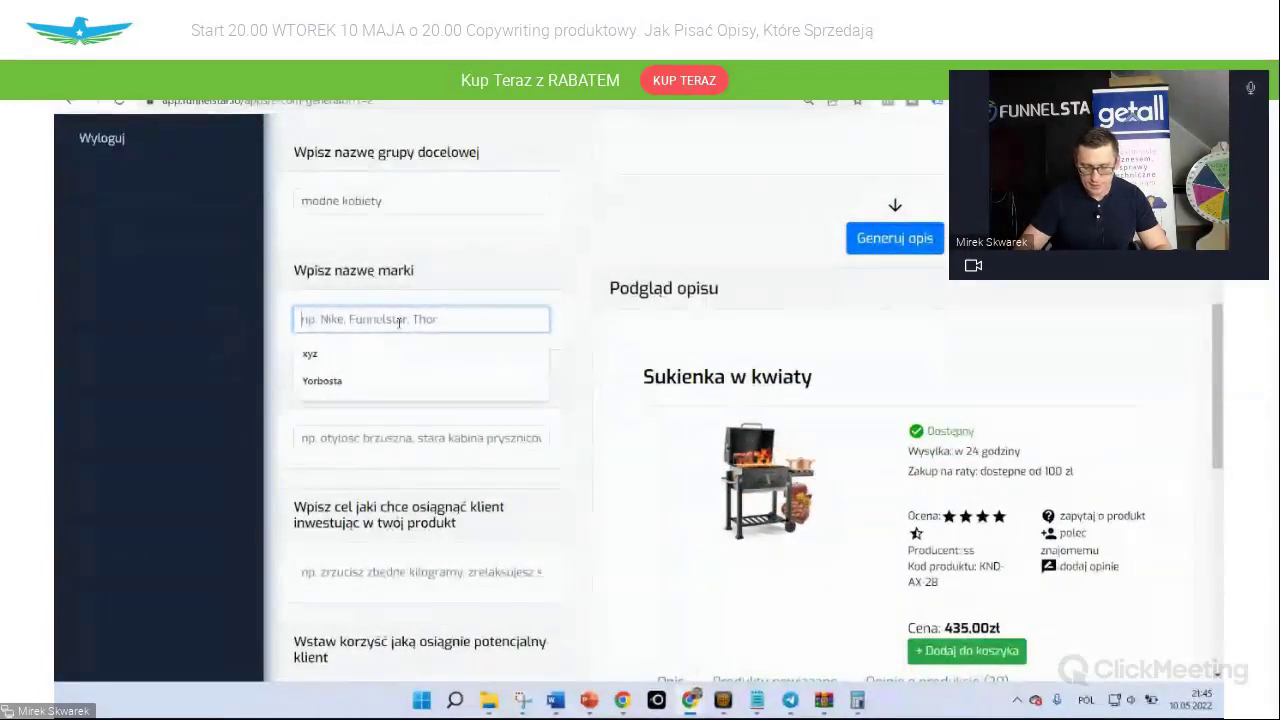
pyautogui.write('xyz')
pyautogui.click(480, 363)
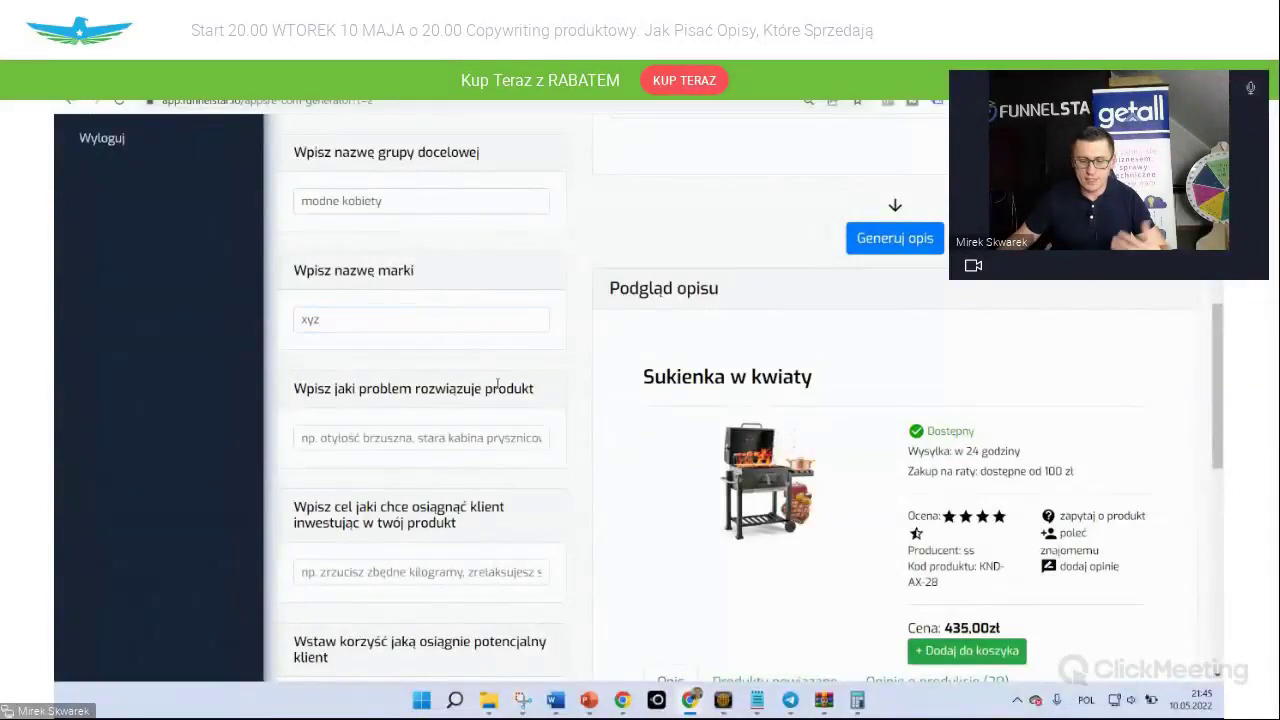
# Enter "brak stylizacji na wiosnę" as the problem the product solves
pyautogui.scroll(-3, 513, 424)
pyautogui.click(366, 285)
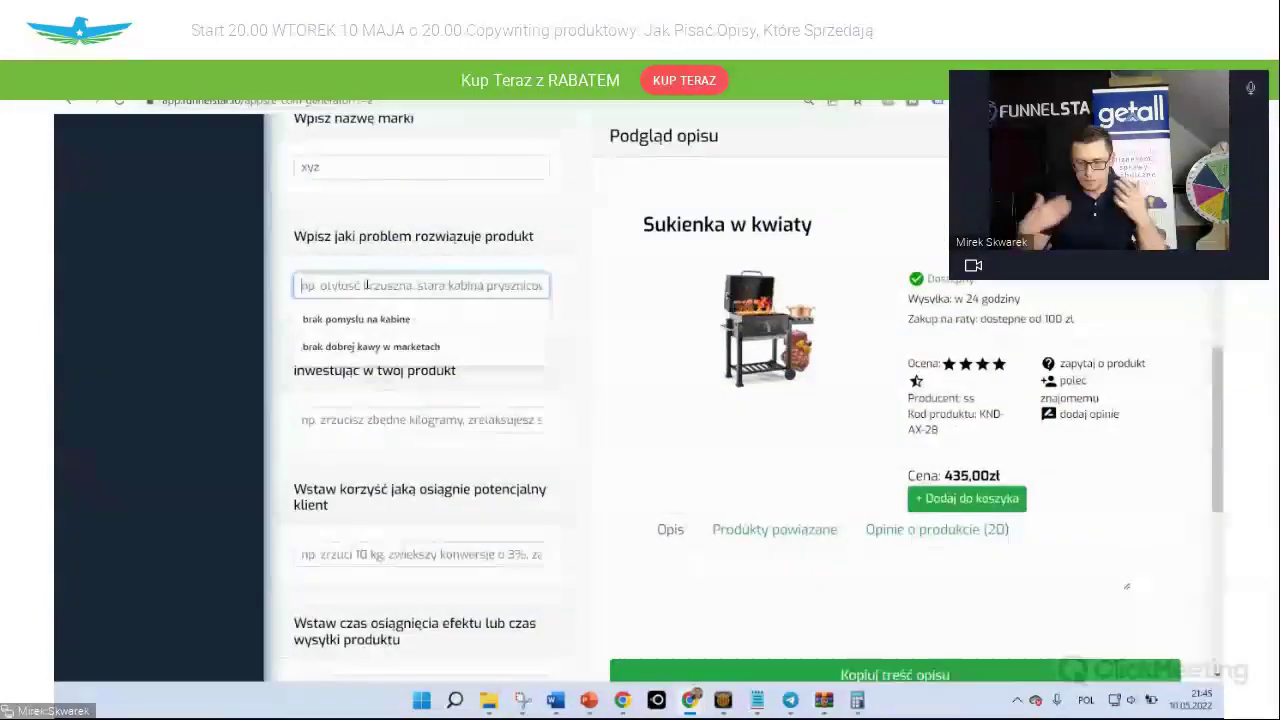
pyautogui.write('brak')
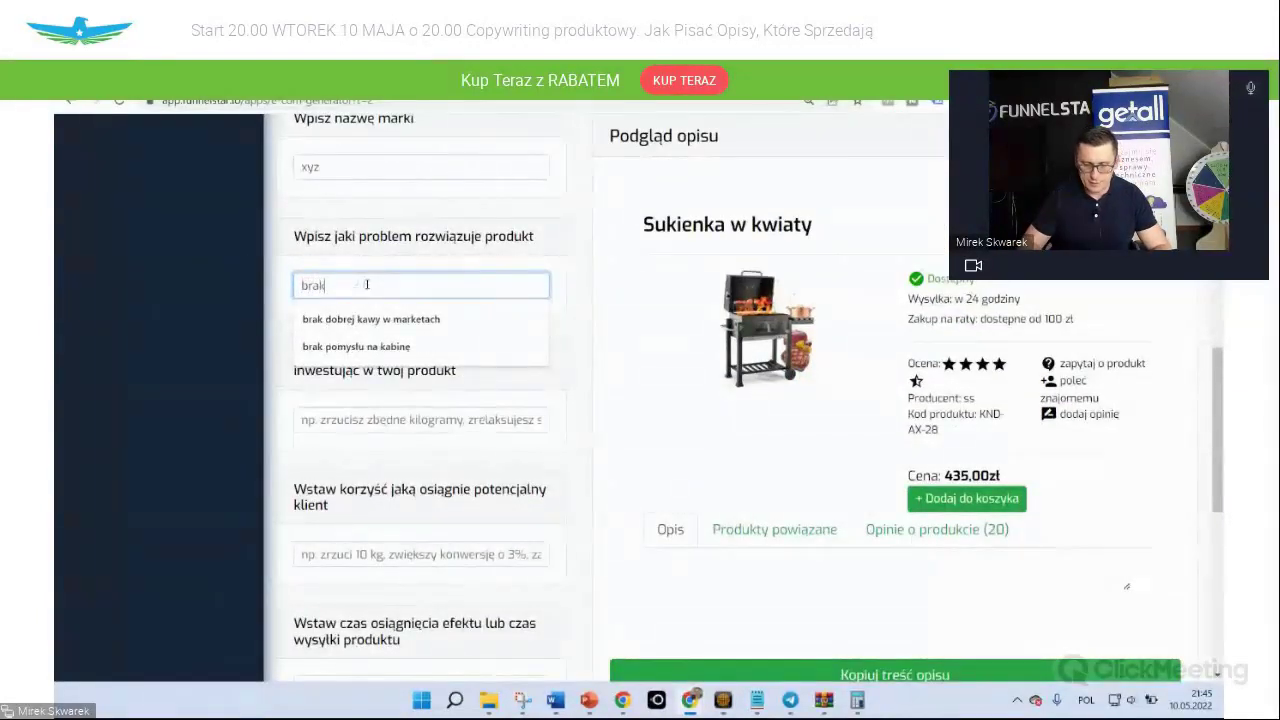
pyautogui.write(' s')
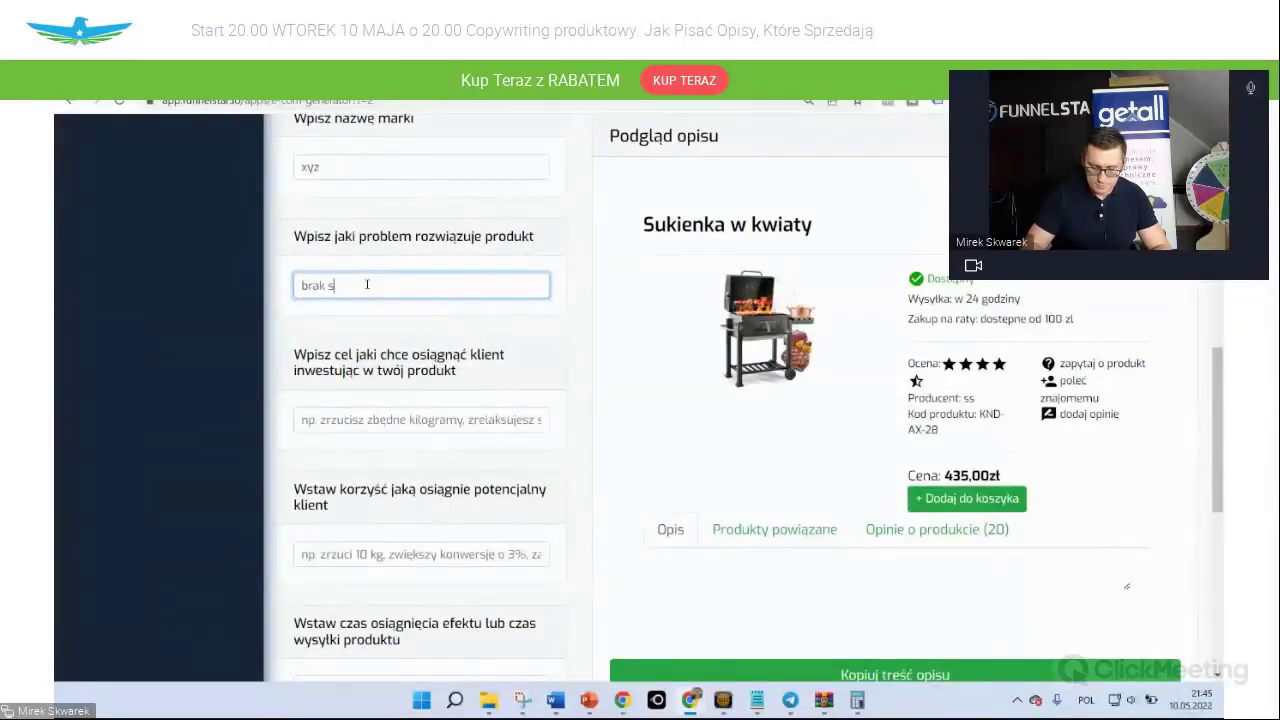
pyautogui.write('tylizacji na')
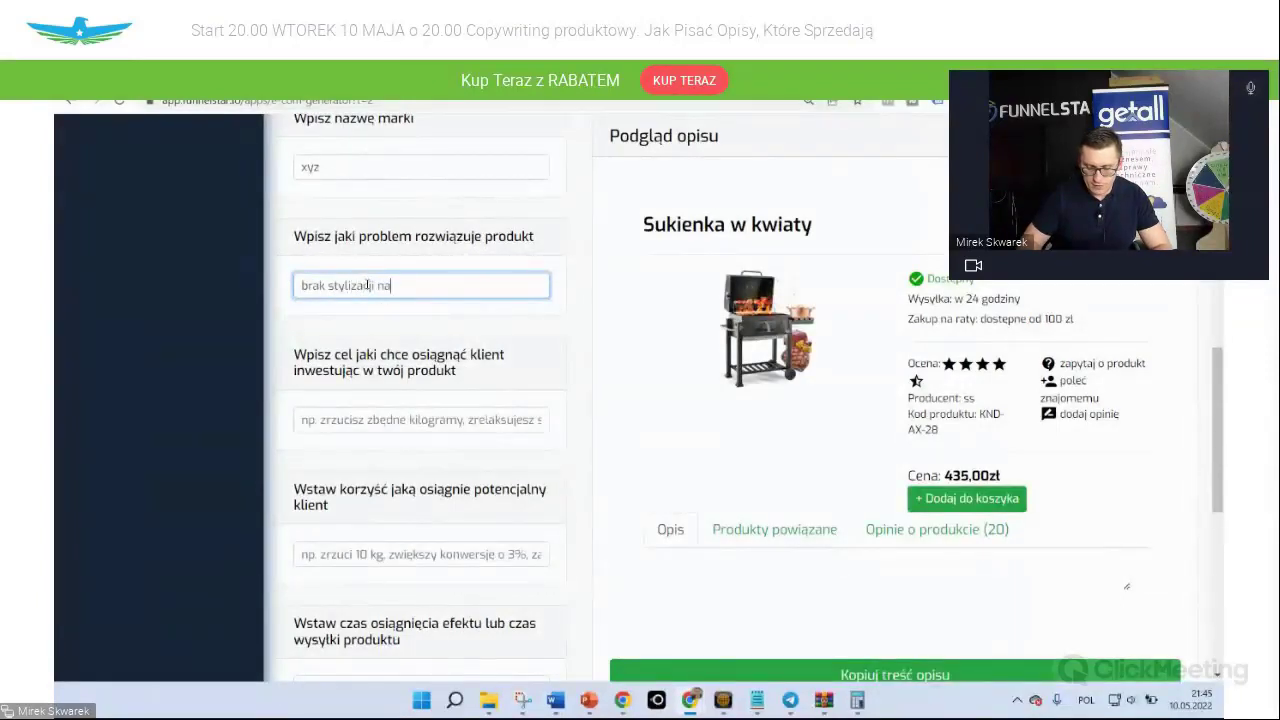
pyautogui.write(' wisne')
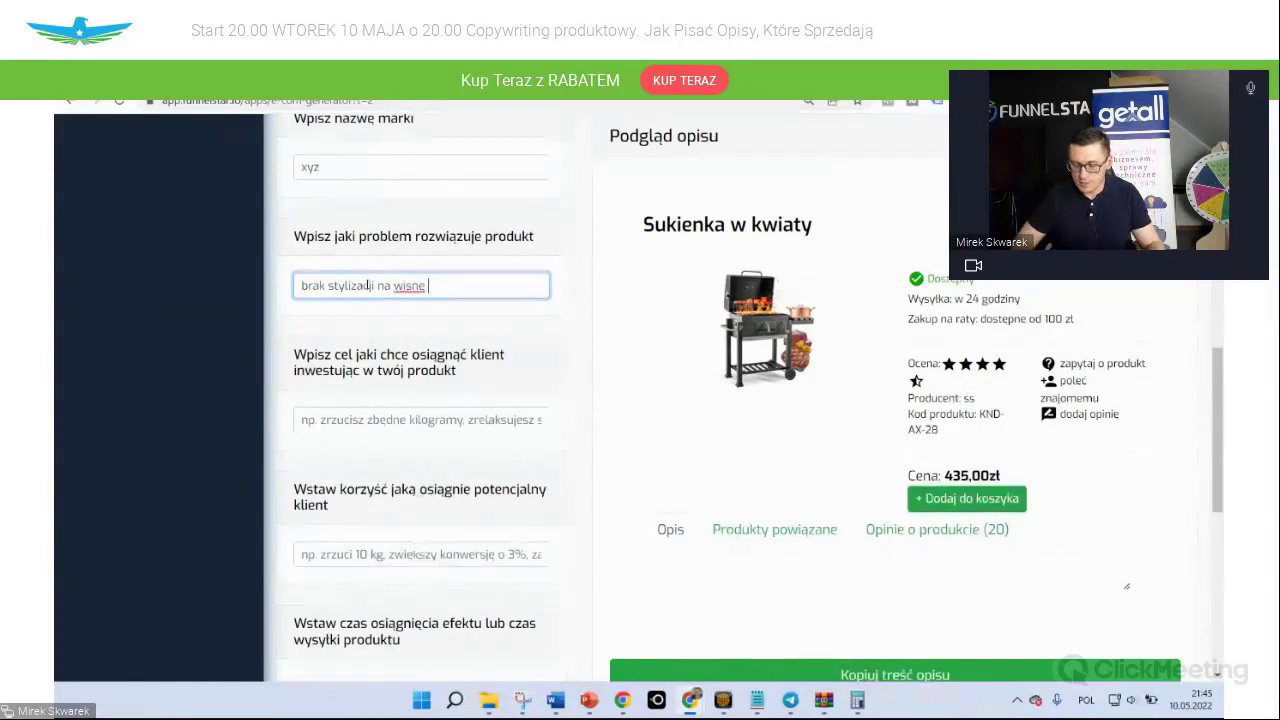
pyautogui.press('BackSpace')
pyautogui.press('BackSpace')
pyautogui.write('ne')
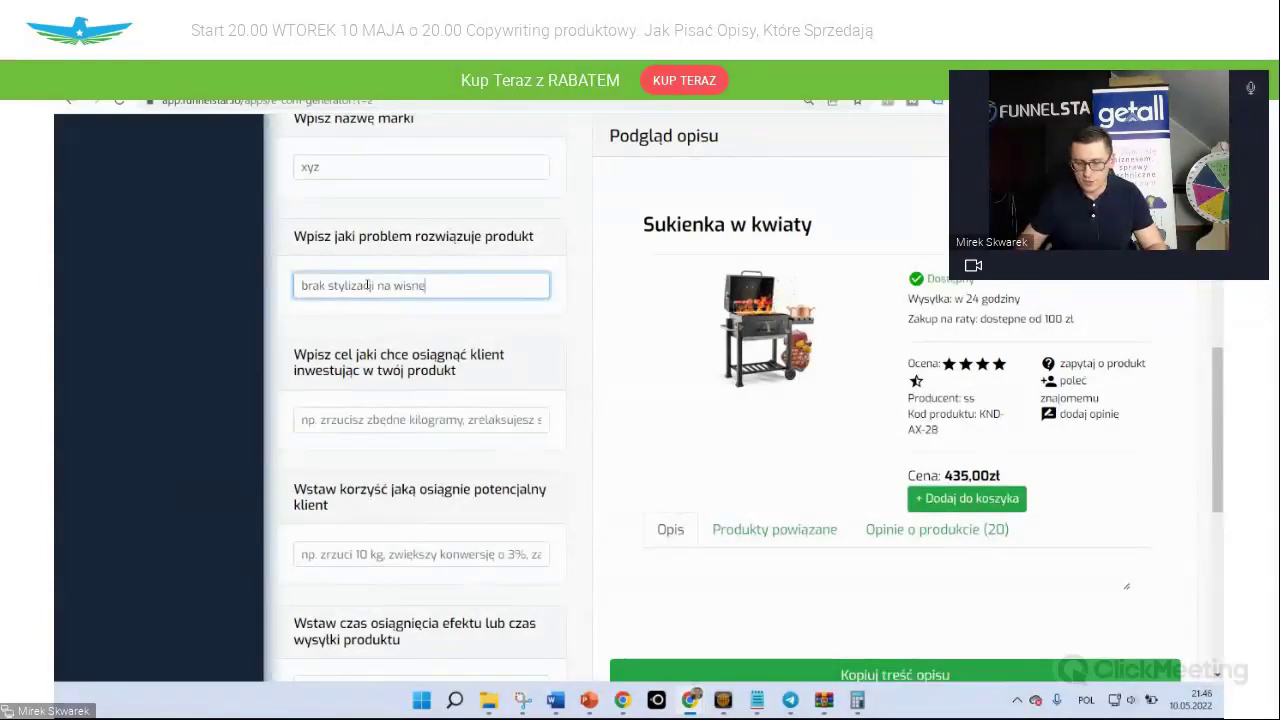
pyautogui.write('o')
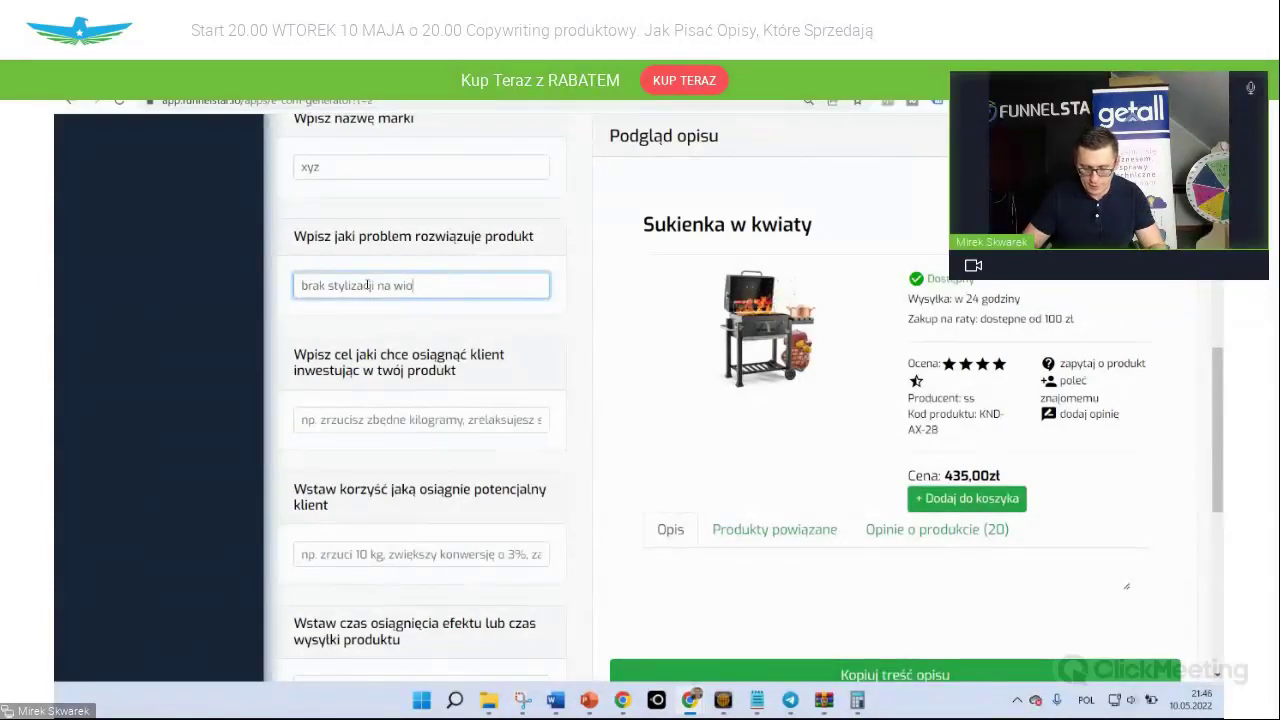
pyautogui.write('sne')
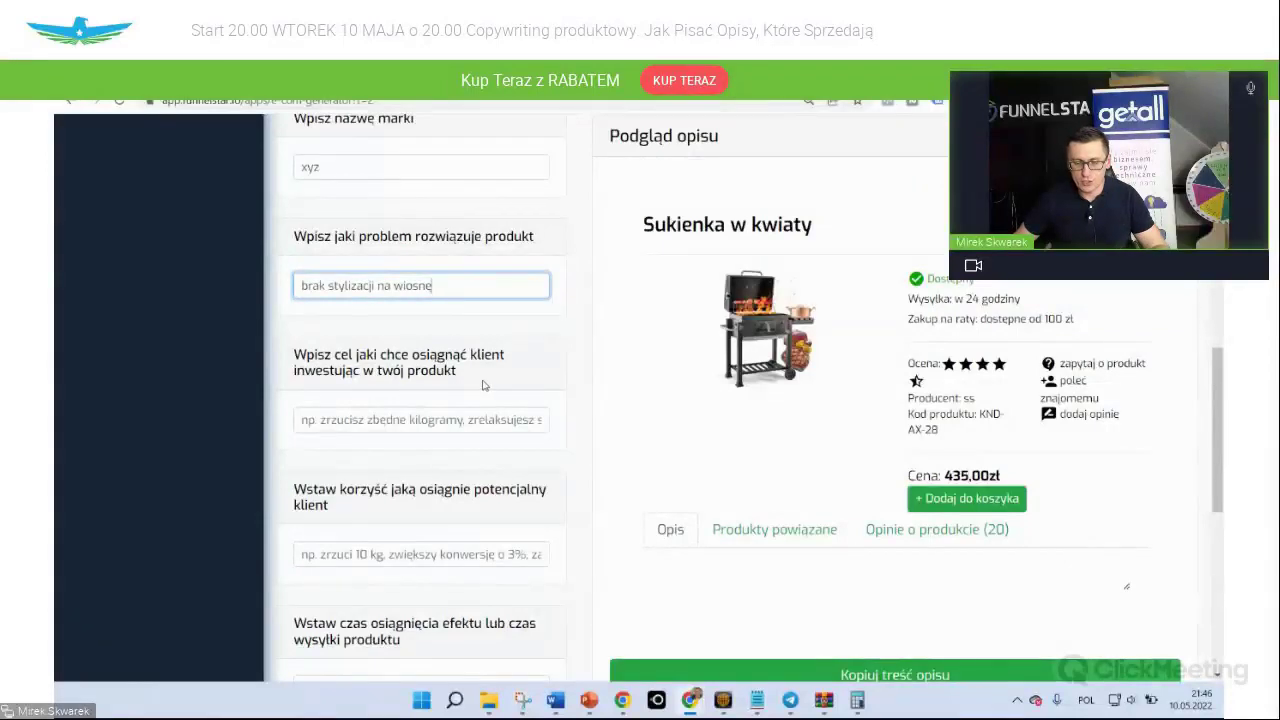
# Enter the phrase "osiagnać szałowy wygląd" as the goal the customer wants to achieve with the product
pyautogui.scroll(-1, 482, 385)
pyautogui.click(370, 344)
pyautogui.write('w')
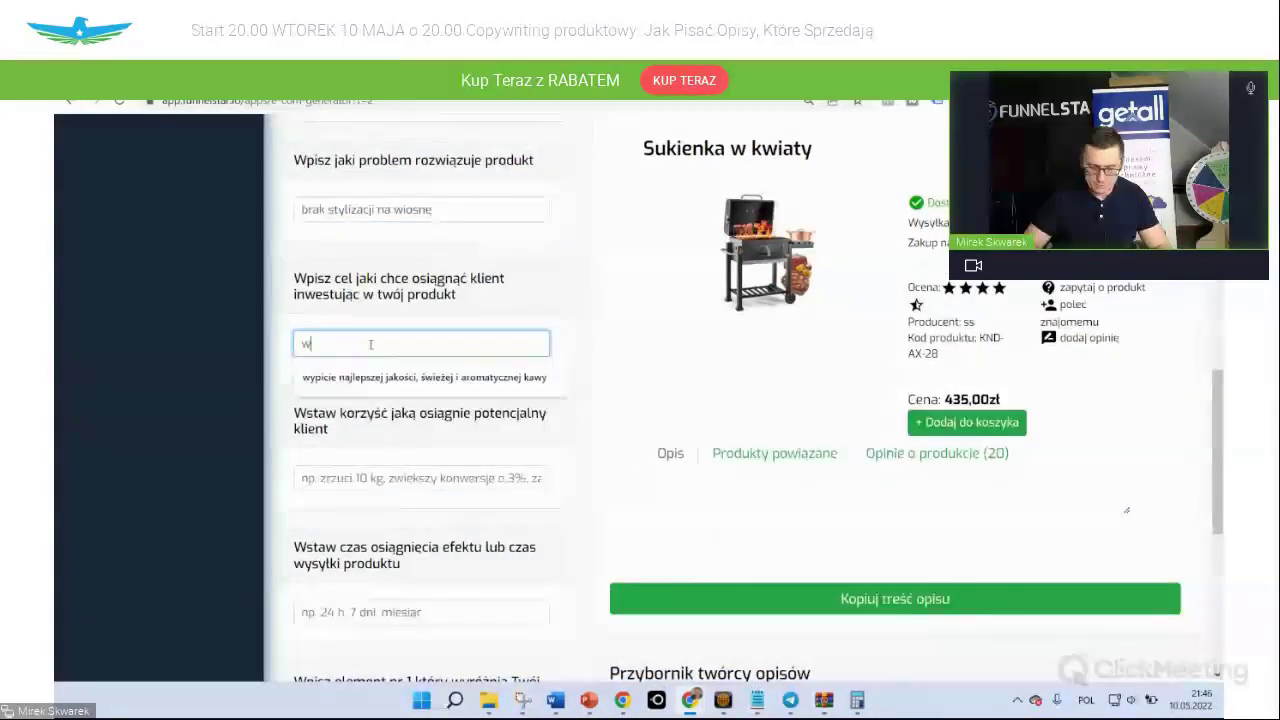
pyautogui.press('BackSpace')
pyautogui.write('szalo')
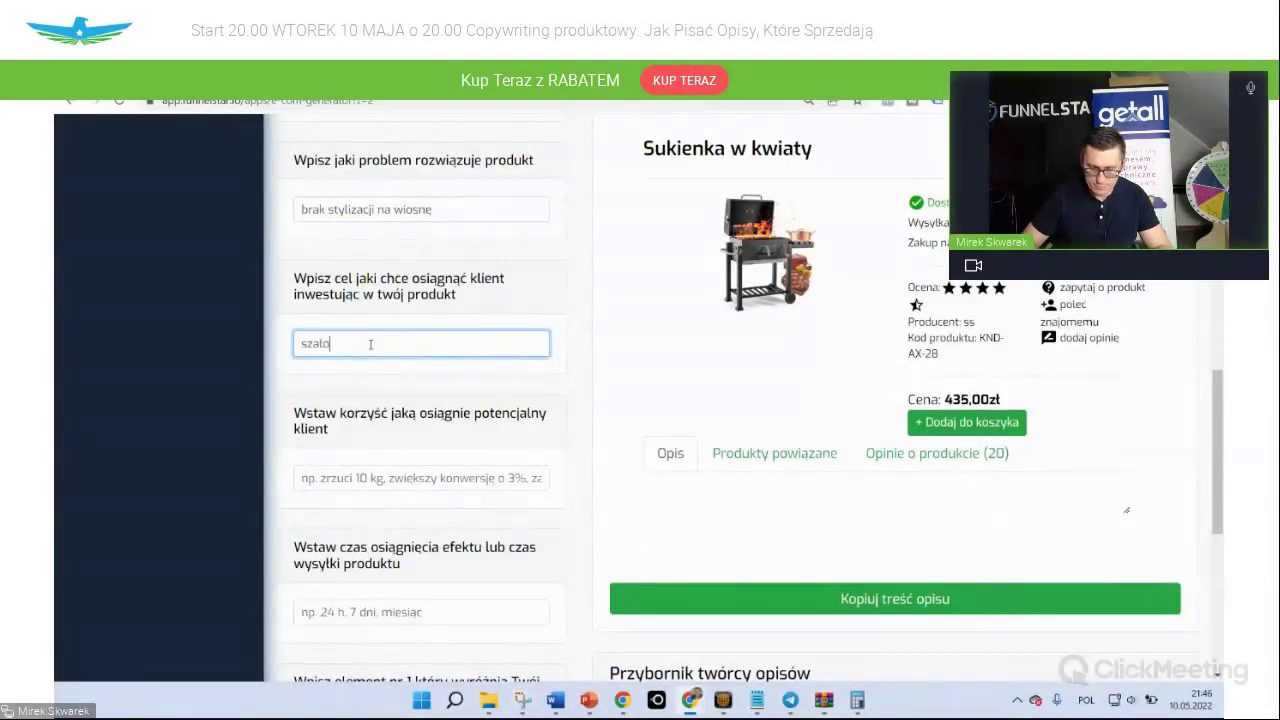
pyautogui.press('BackSpace')
pyautogui.press('BackSpace')
pyautogui.press('BackSpace')
pyautogui.press('BackSpace')
pyautogui.press('BackSpace')
pyautogui.write('osi')
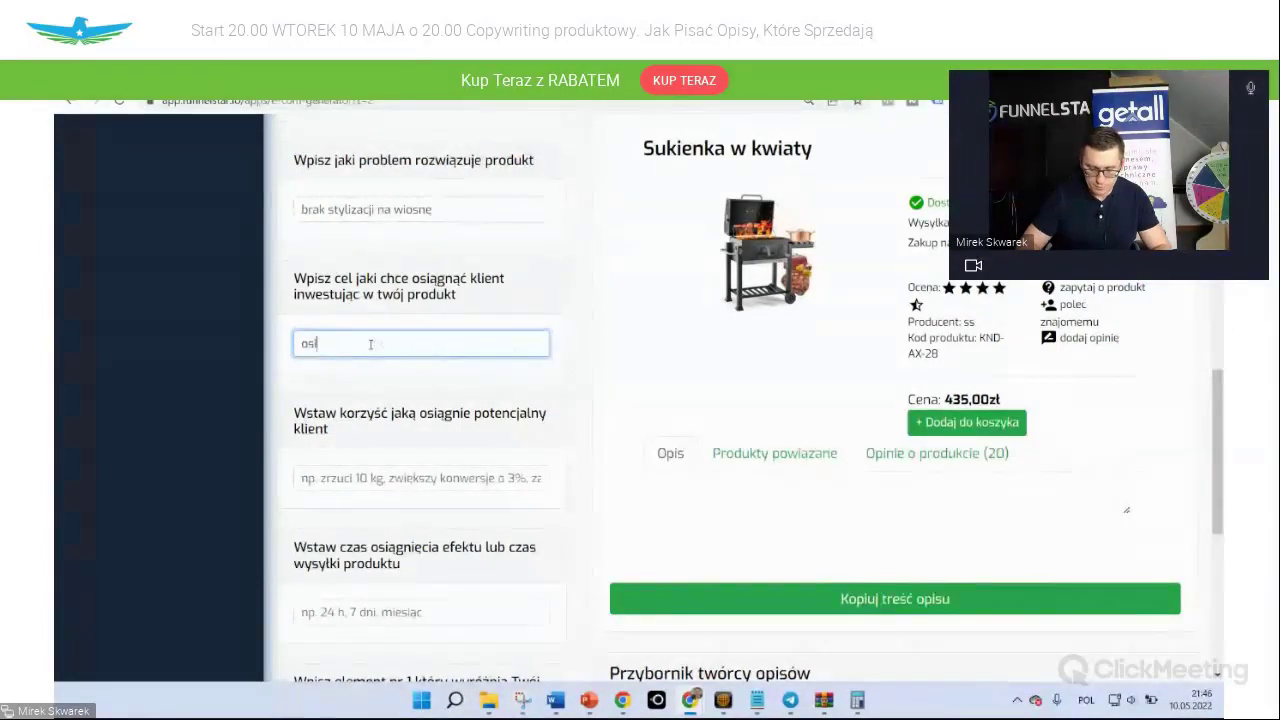
pyautogui.write('agnać szało')
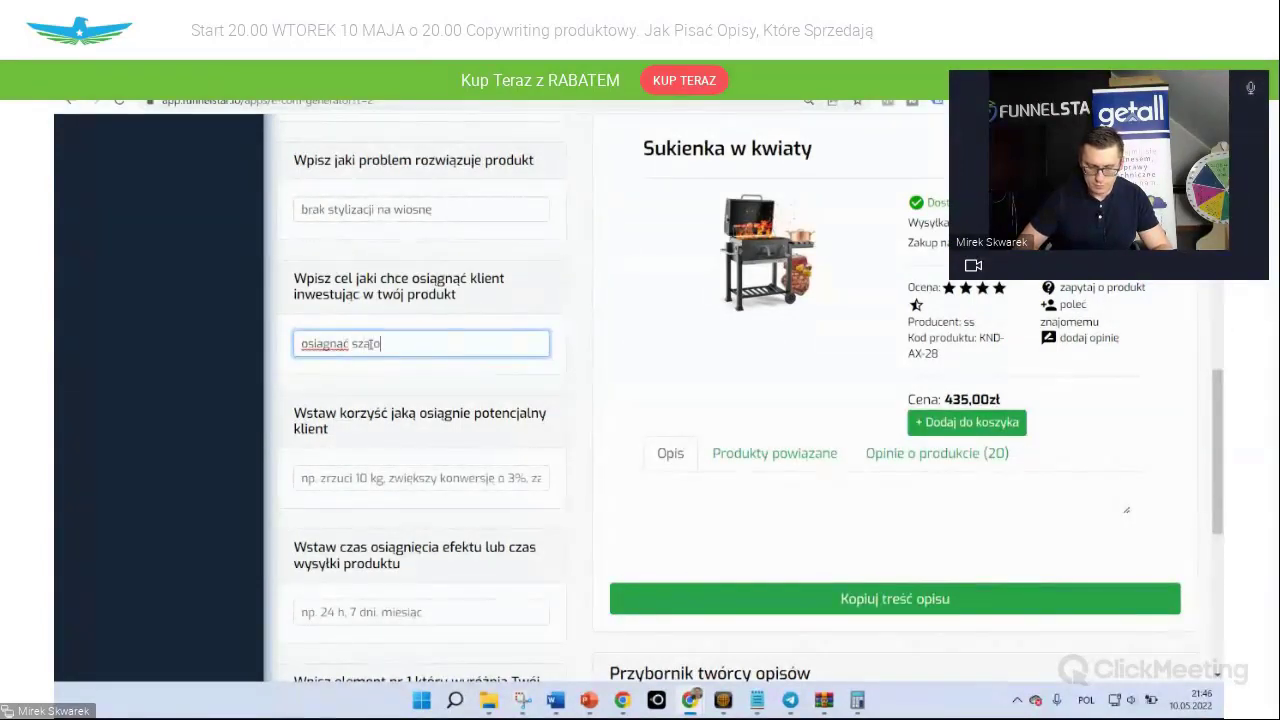
pyautogui.write('wy wygląd')
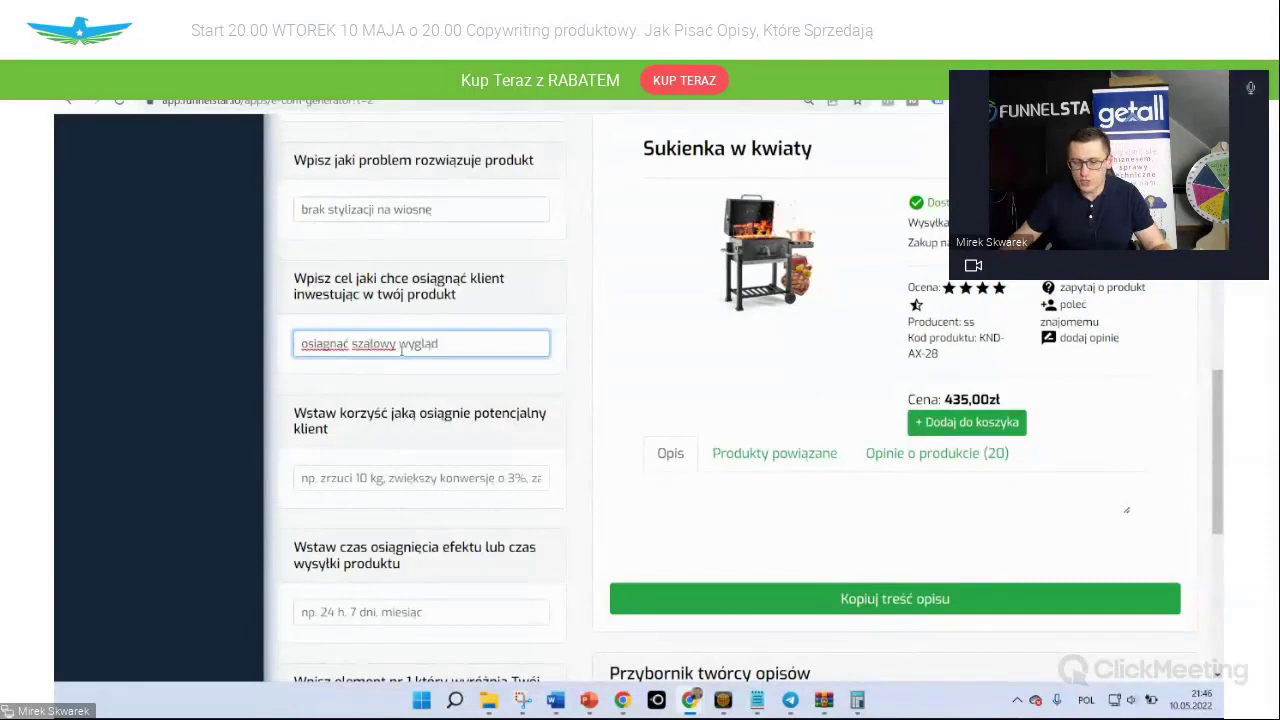
# Correct the spelling of "szałowy" and "osiągnąć" in the customer's goal with the spell-checker's suggestions
pyautogui.rightClick(402, 347)
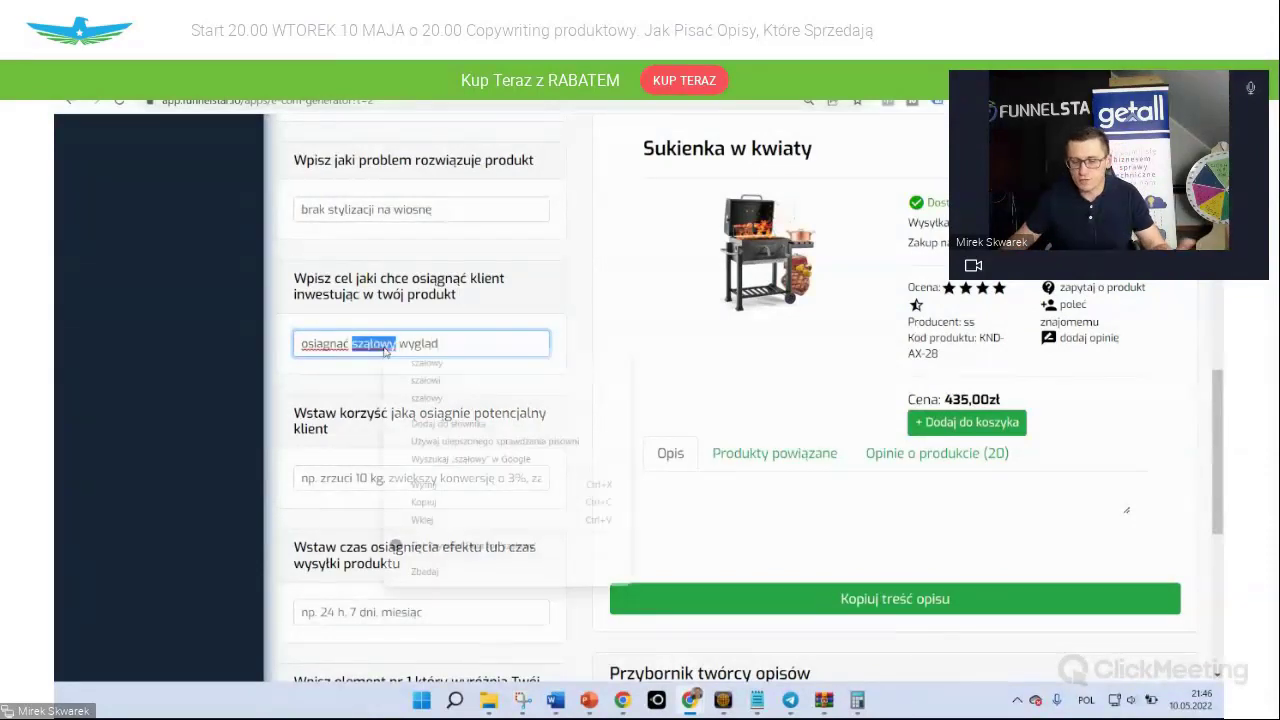
pyautogui.click(420, 368)
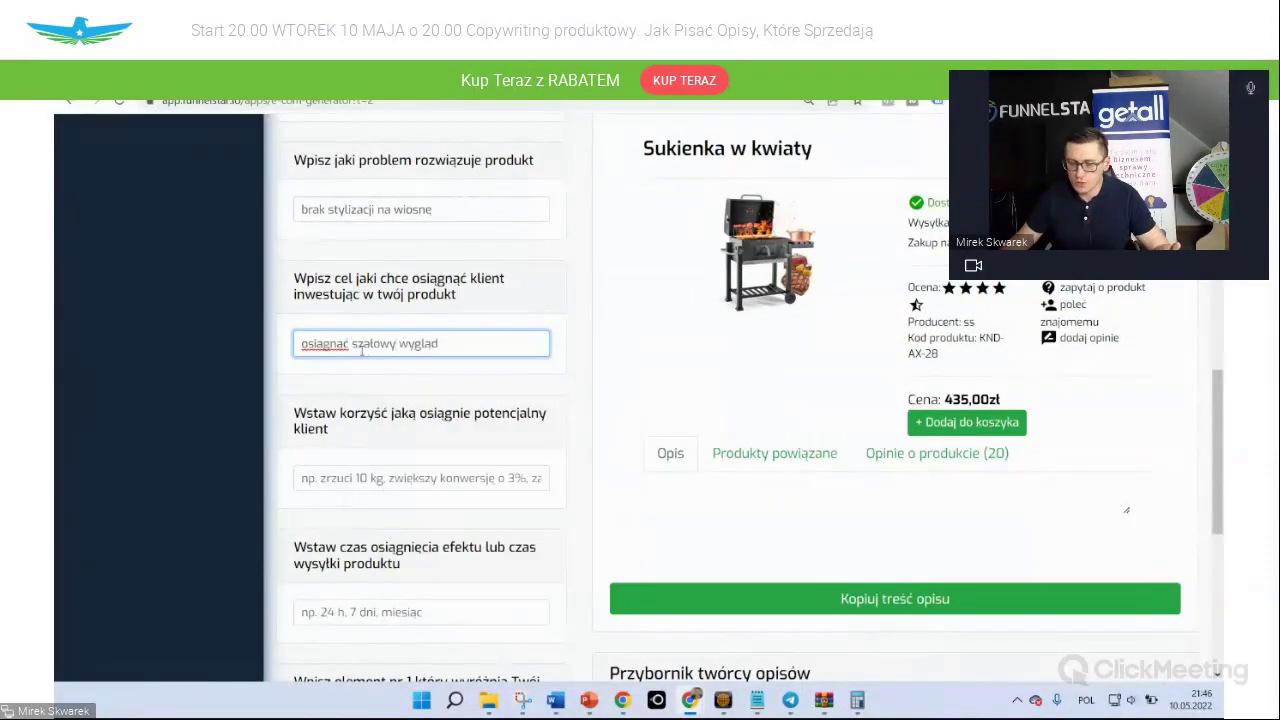
pyautogui.rightClick(330, 346)
pyautogui.click(378, 352)
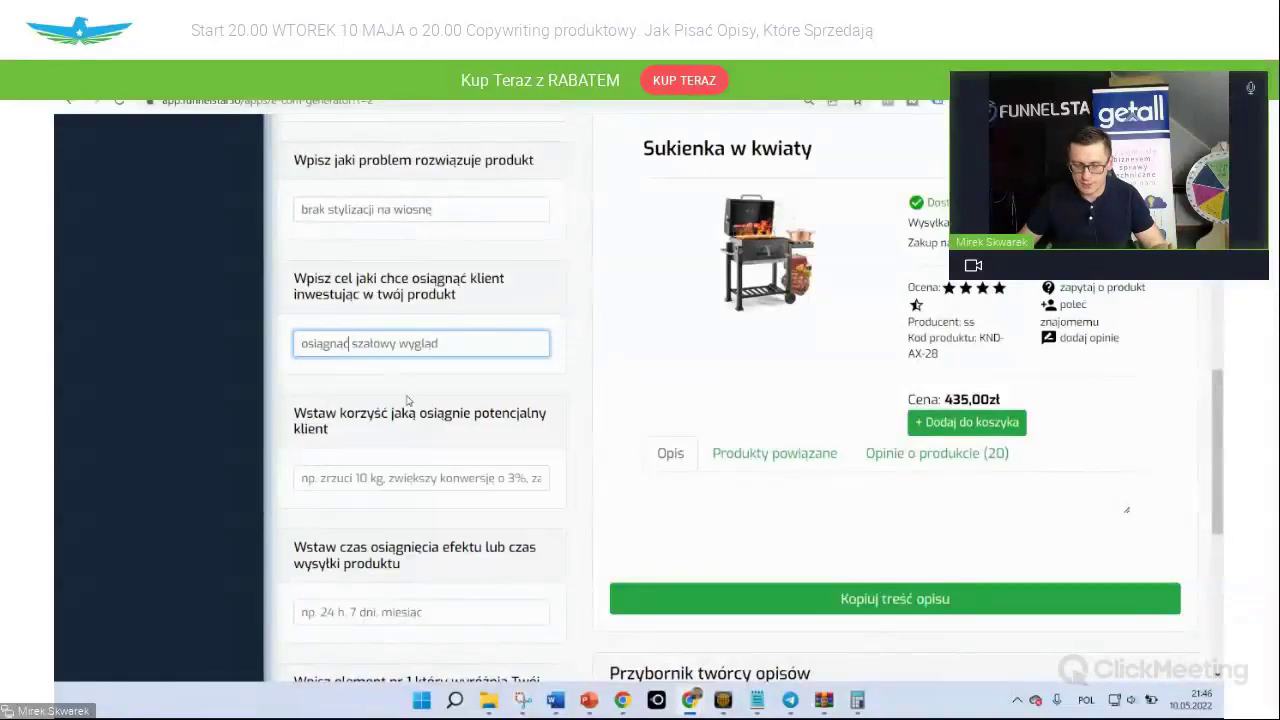
pyautogui.click(430, 453)
# Enter "posiadanie niezwykłej sukienki w garderobie" as the benefit the potential customer gains
pyautogui.scroll(-1, 450, 450)
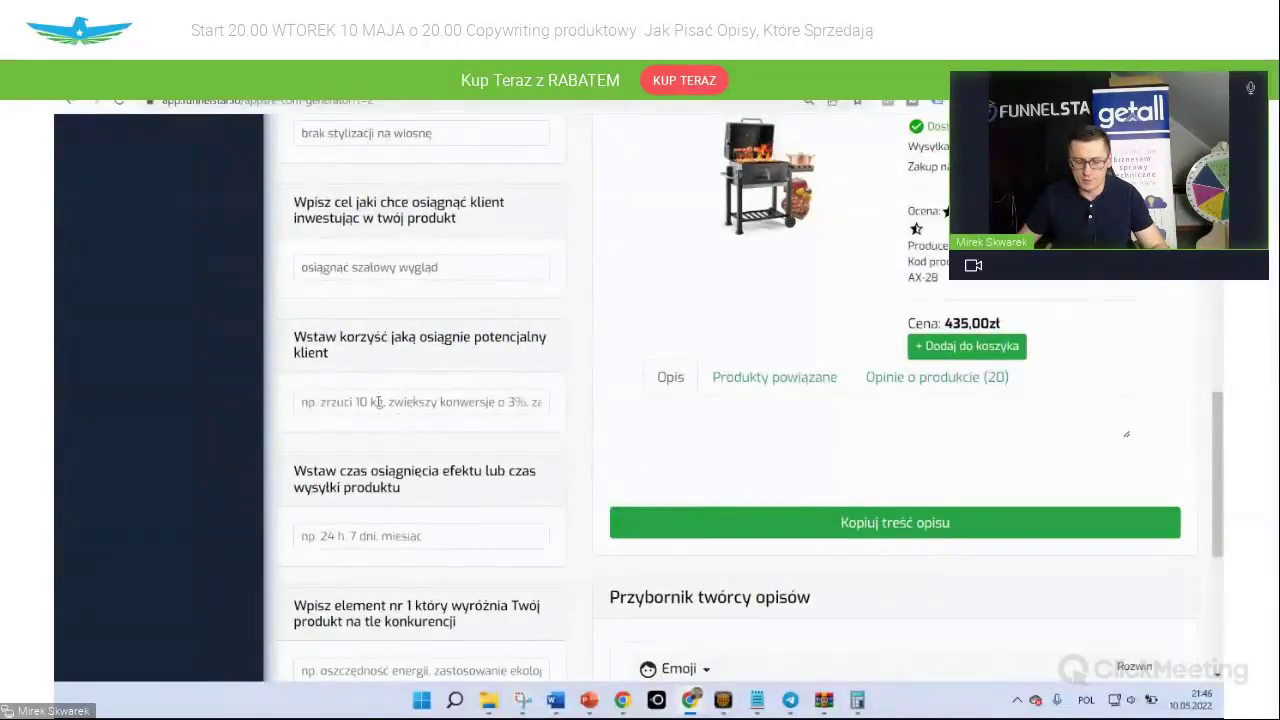
pyautogui.click(378, 402)
pyautogui.write('po')
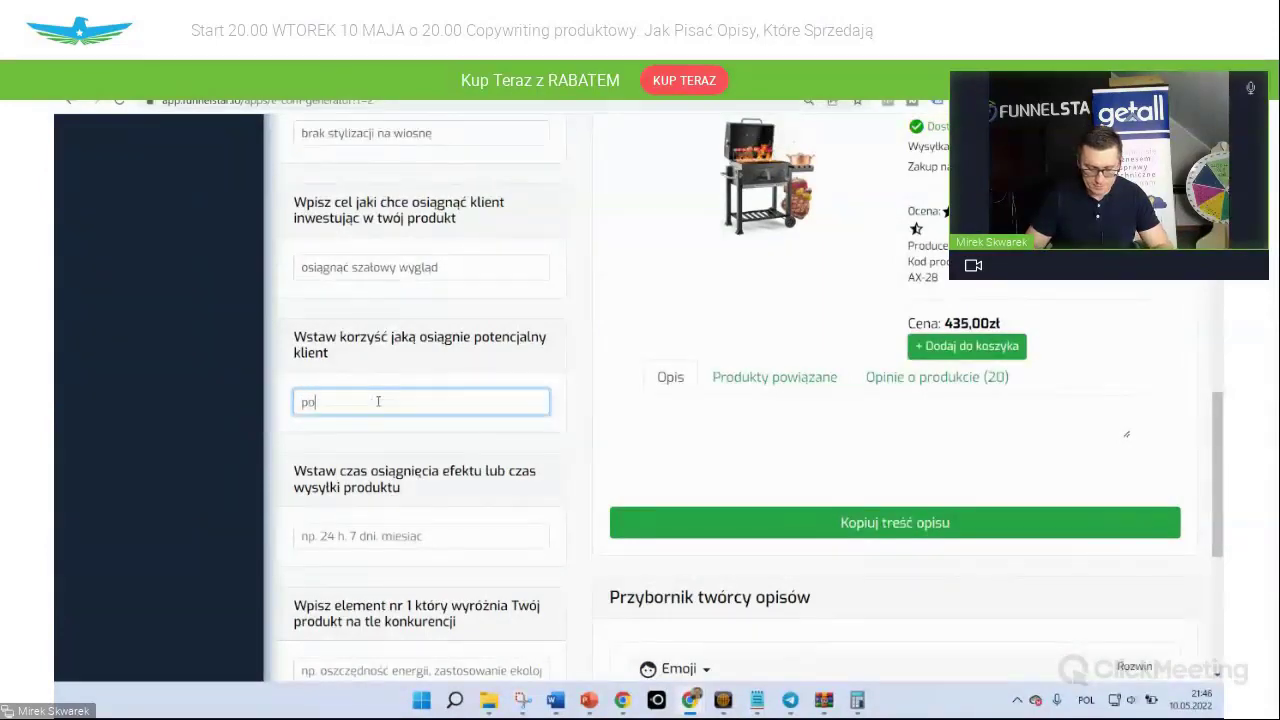
pyautogui.write('siadanie niezwykłej s')
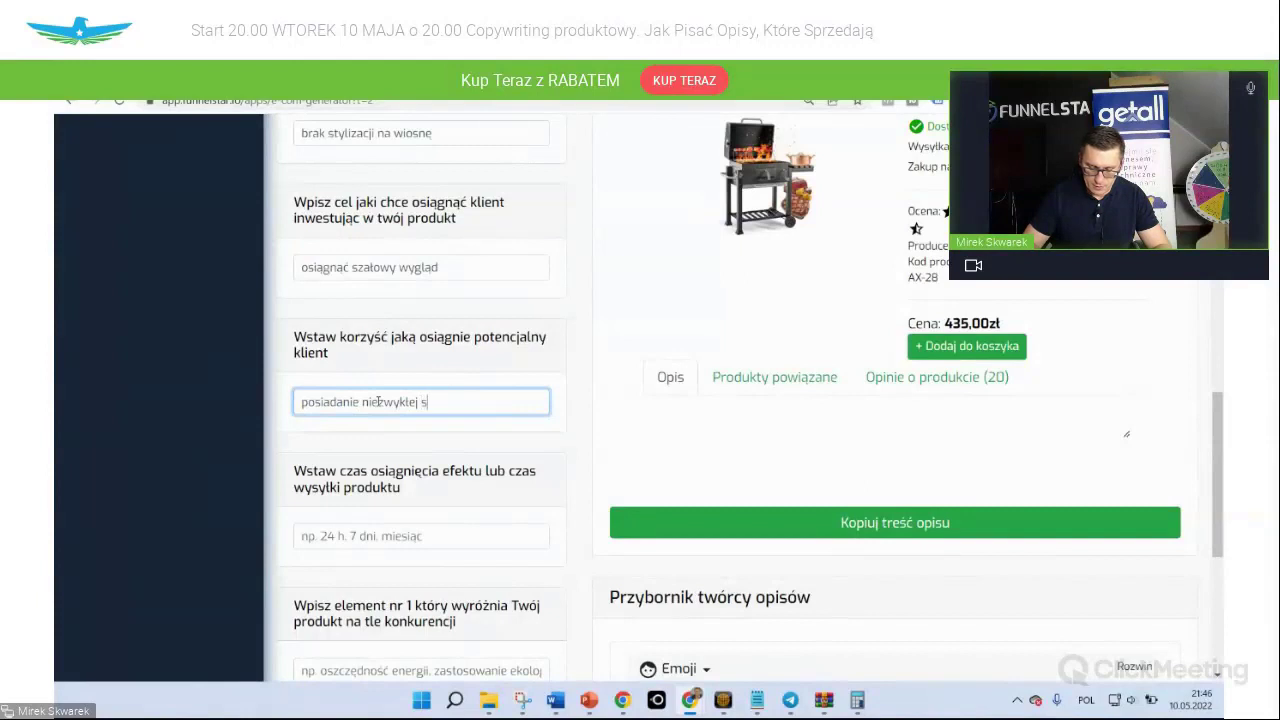
pyautogui.write('ukienk')
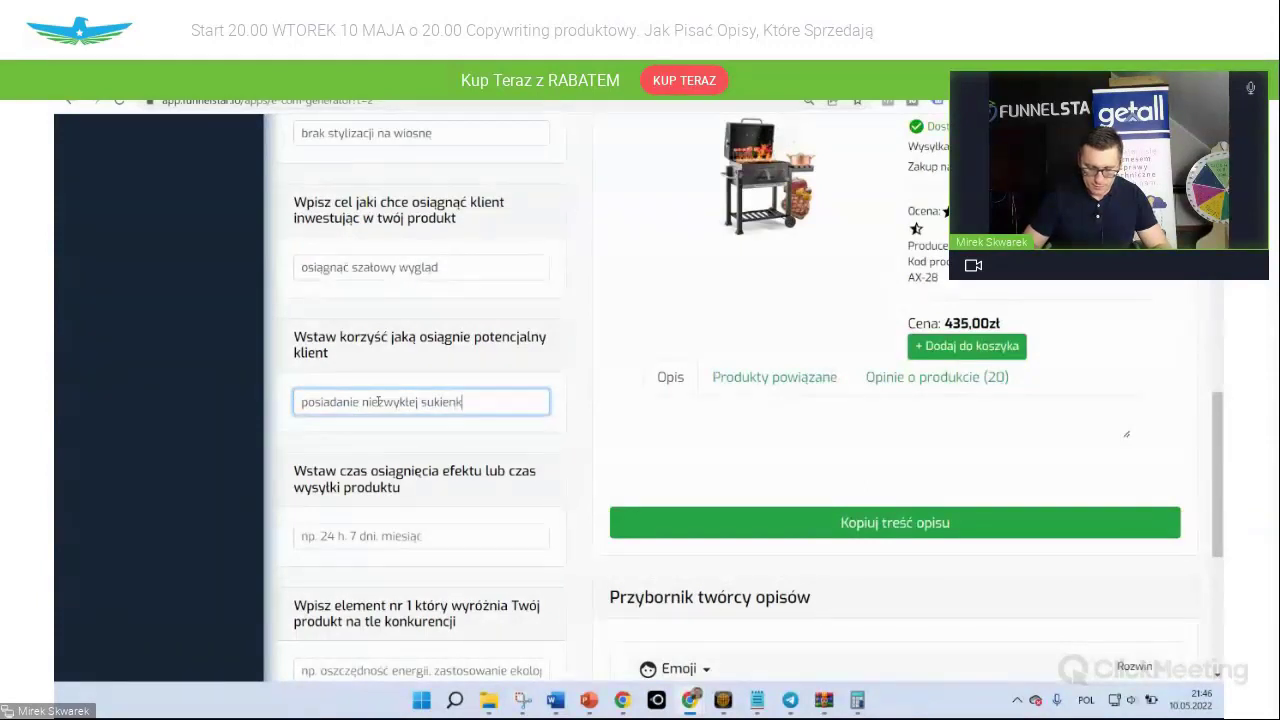
pyautogui.write('i w garder')
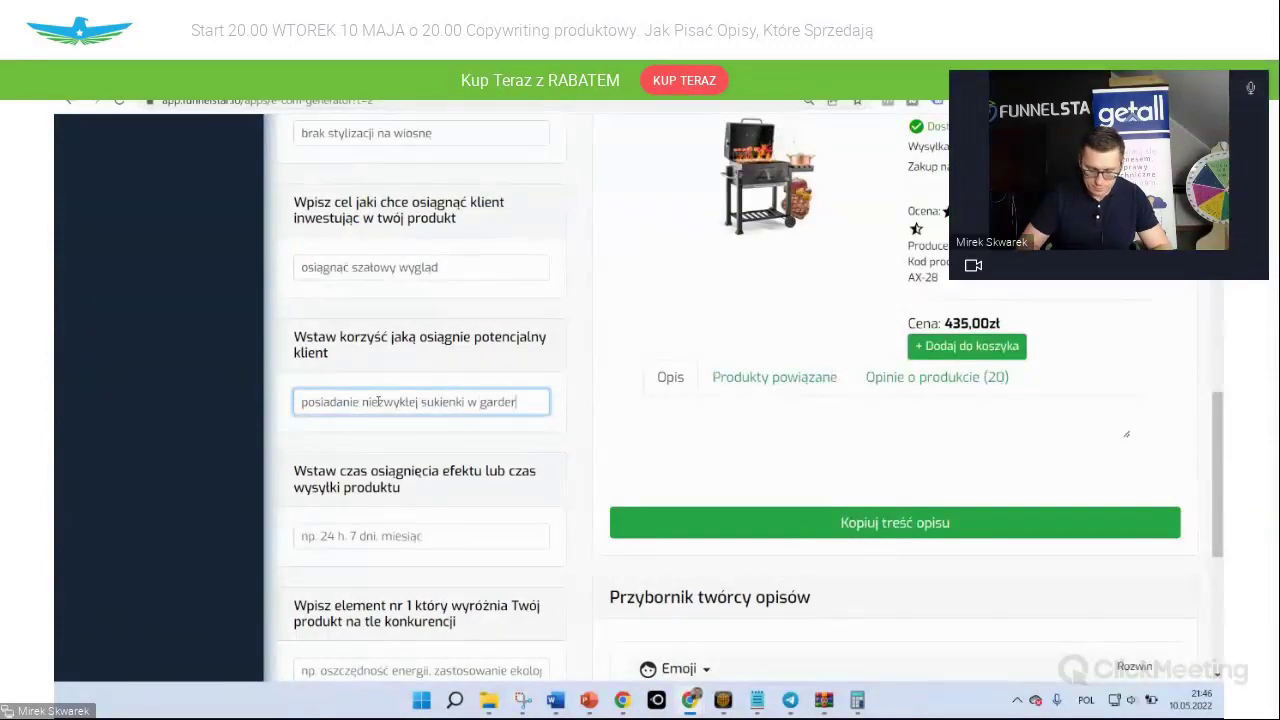
pyautogui.write('obie')
pyautogui.click(391, 460)
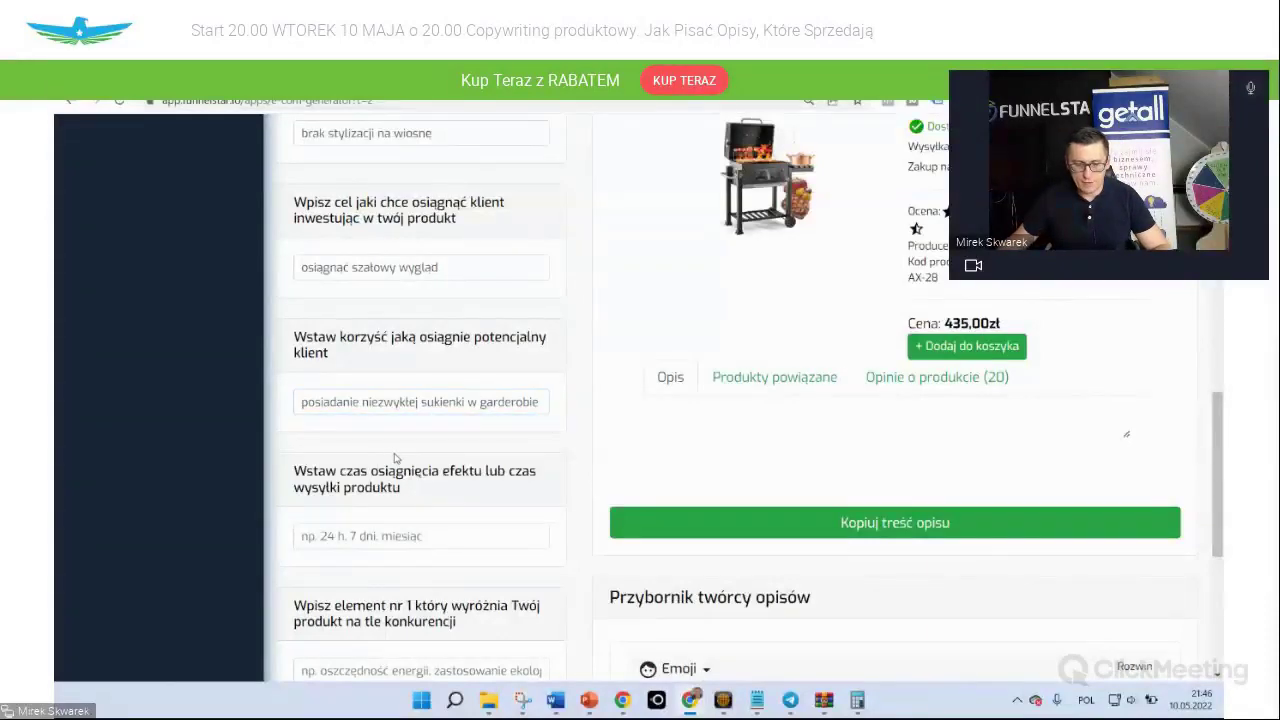
# Set the time to effect or product shipping time to "48 H"
pyautogui.scroll(-2, 391, 460)
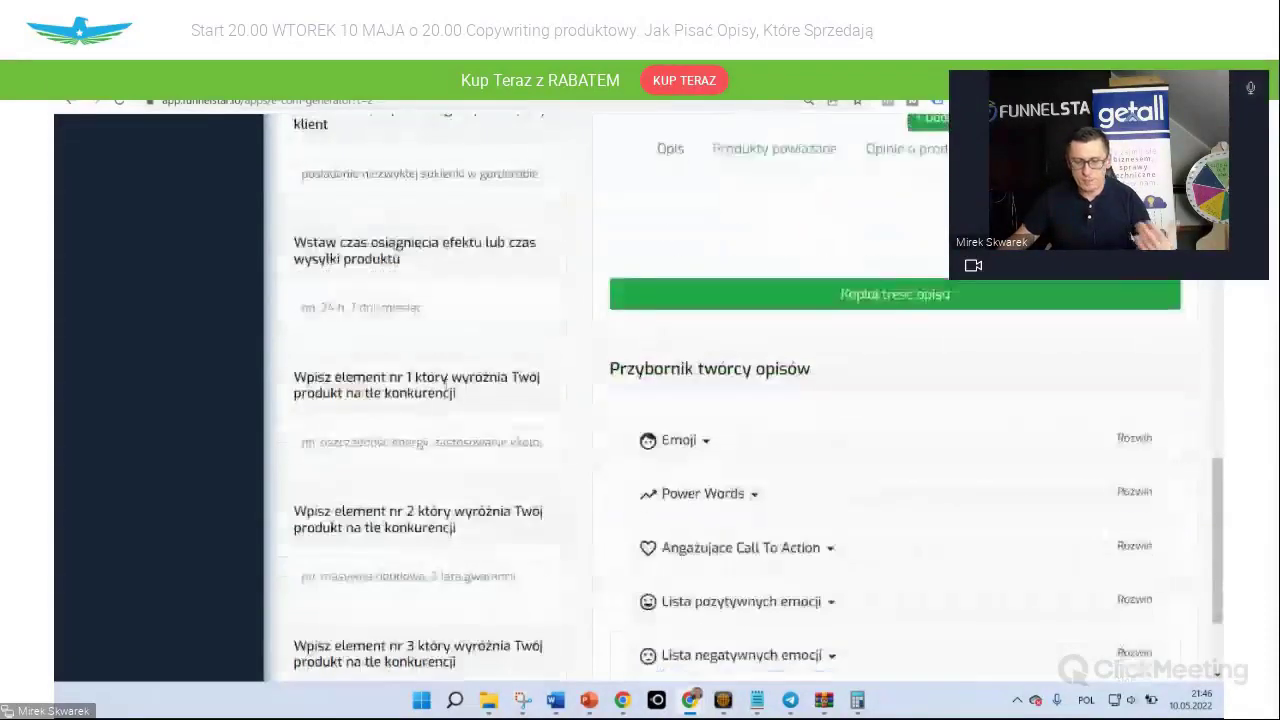
pyautogui.click(383, 307)
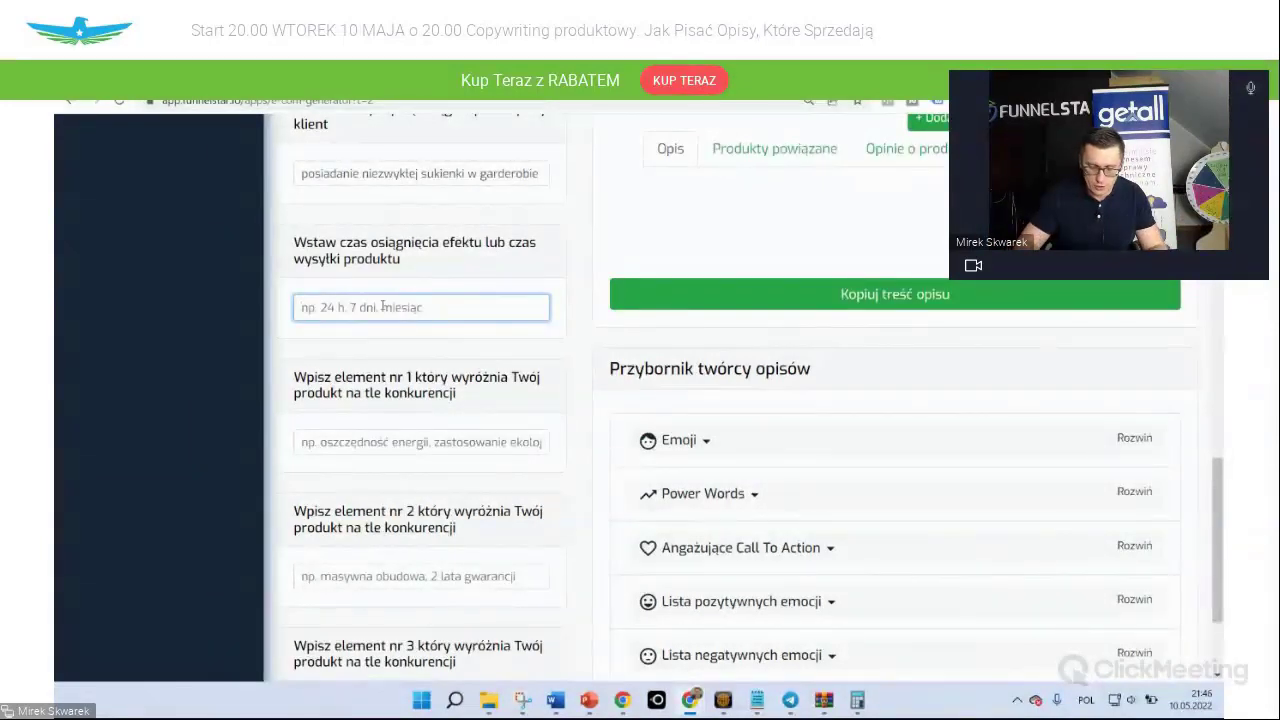
pyautogui.write('48 H')
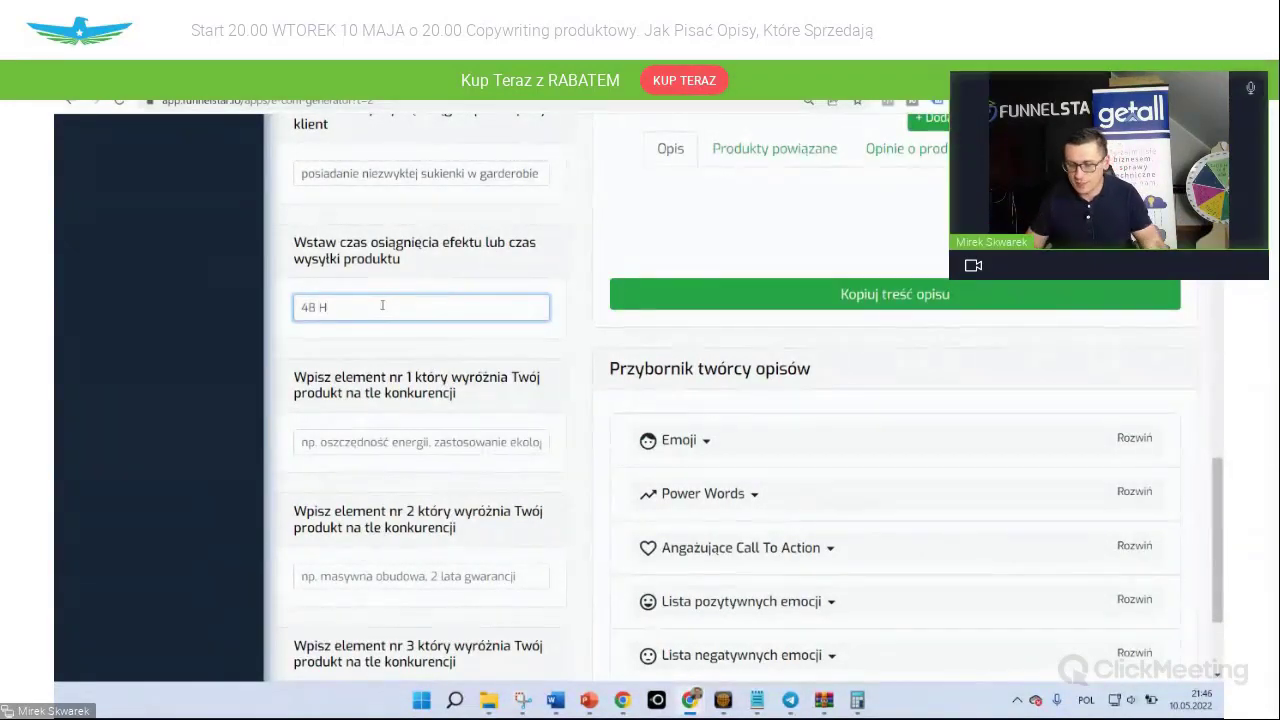
pyautogui.click(443, 370)
# Enter "niezykłe żywe kolory" as the first element that distinguishes the product from the competition
pyautogui.scroll(-3, 445, 372)
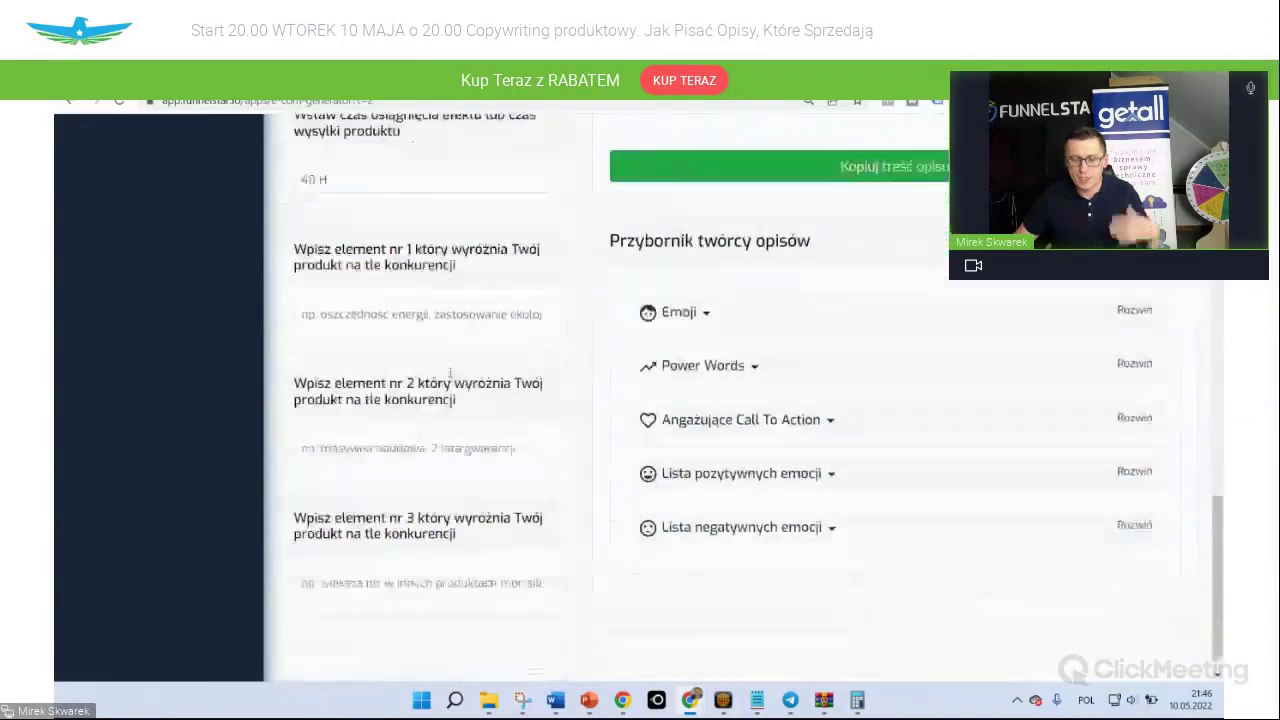
pyautogui.click(343, 290)
pyautogui.write('niezy')
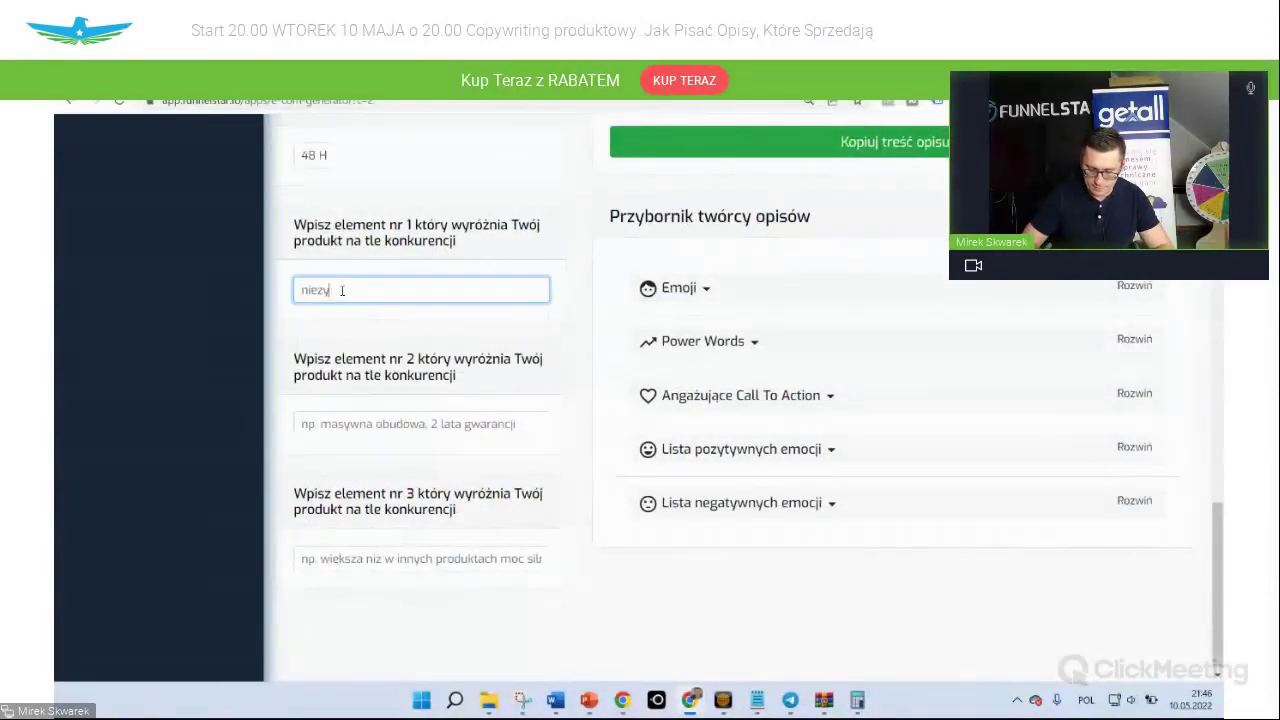
pyautogui.write('kłt kolory')
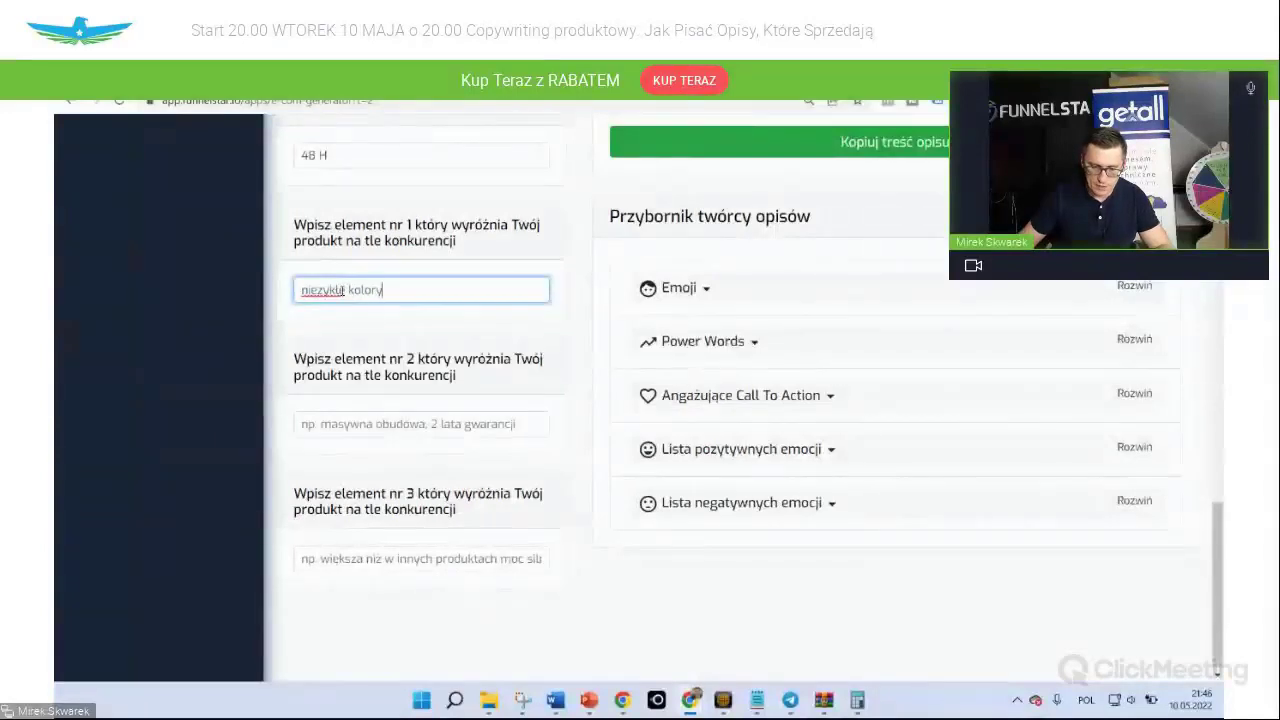
pyautogui.click(345, 290)
pyautogui.write('żyw')
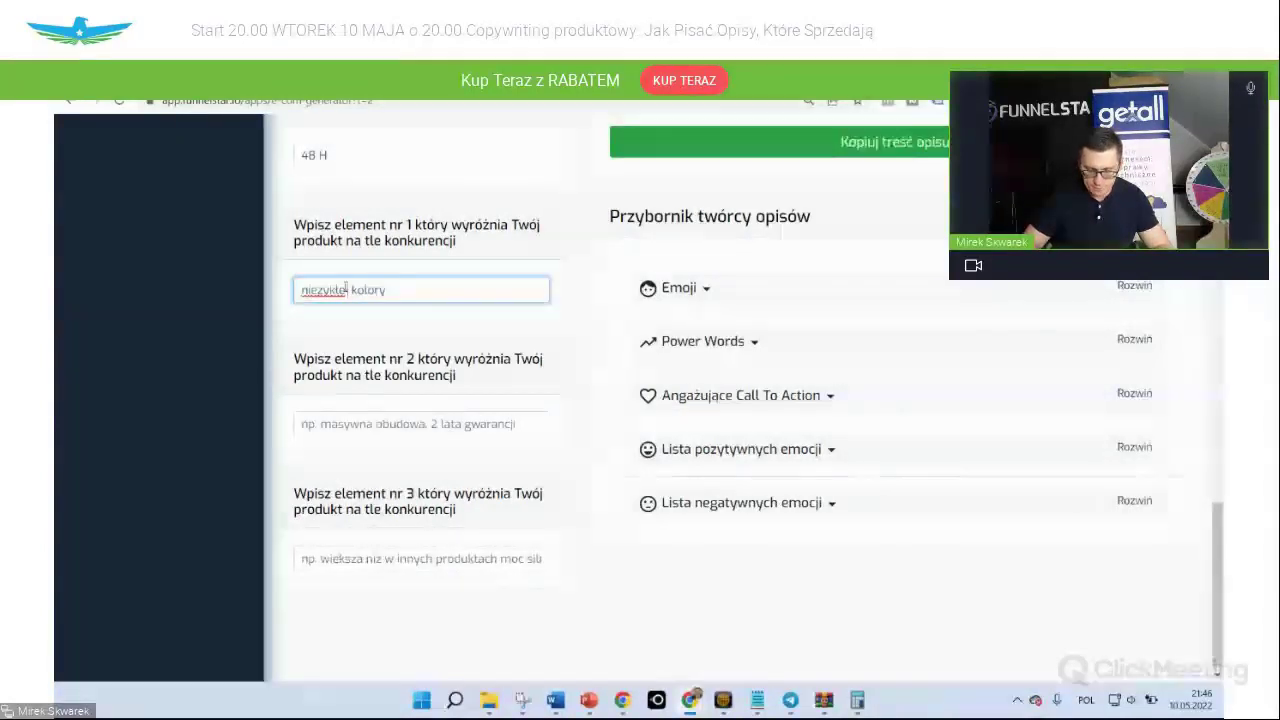
pyautogui.write('e')
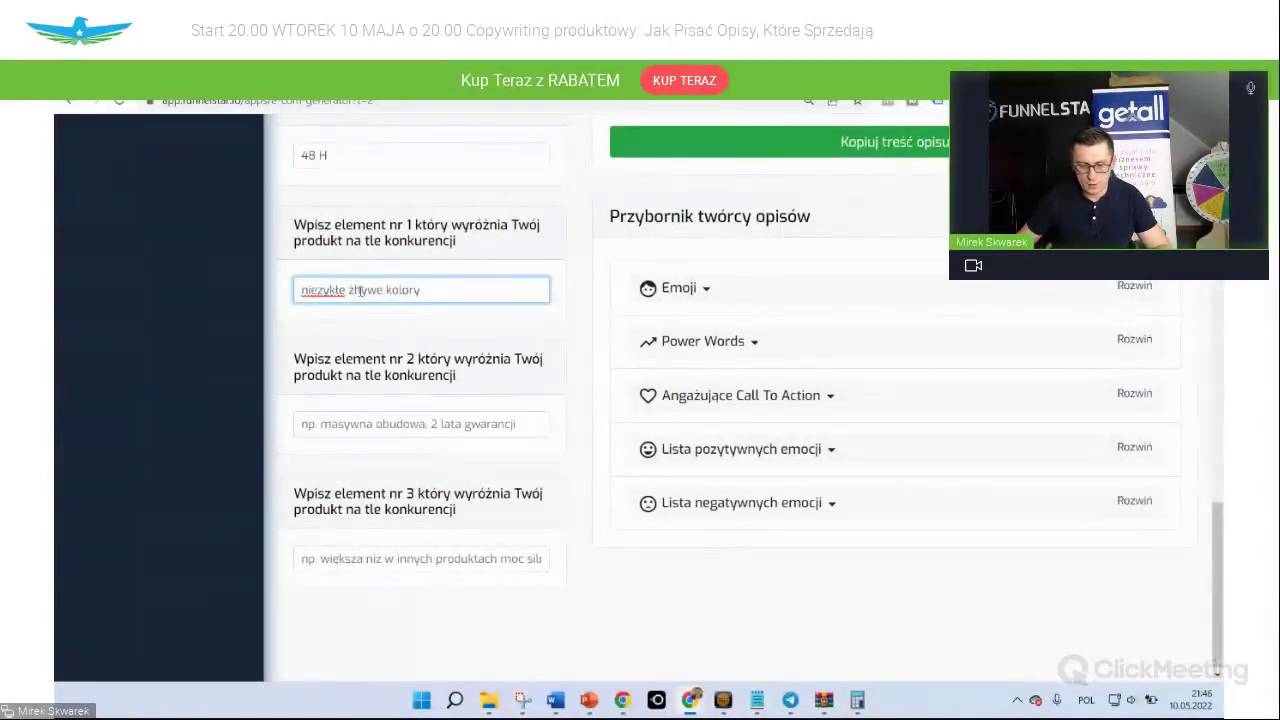
# Enter "dokładne szycie" as the second element that distinguishes the product from the competition
pyautogui.click(364, 427)
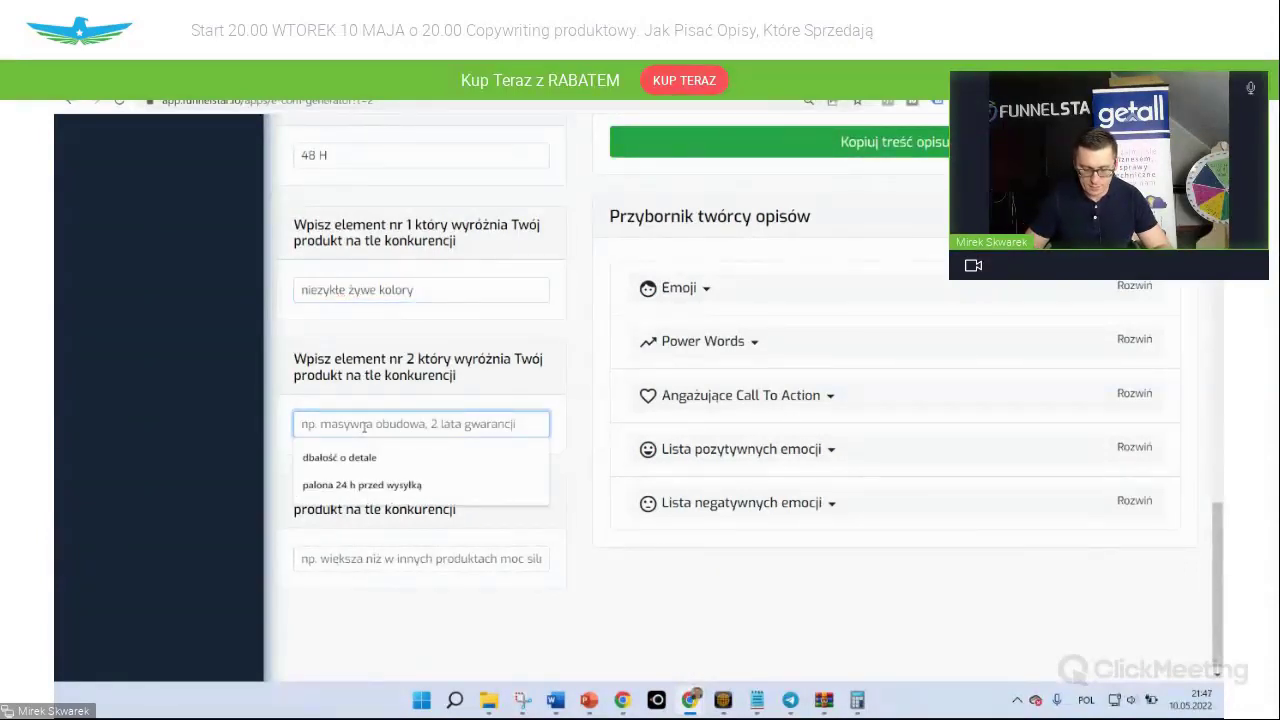
pyautogui.write('si')
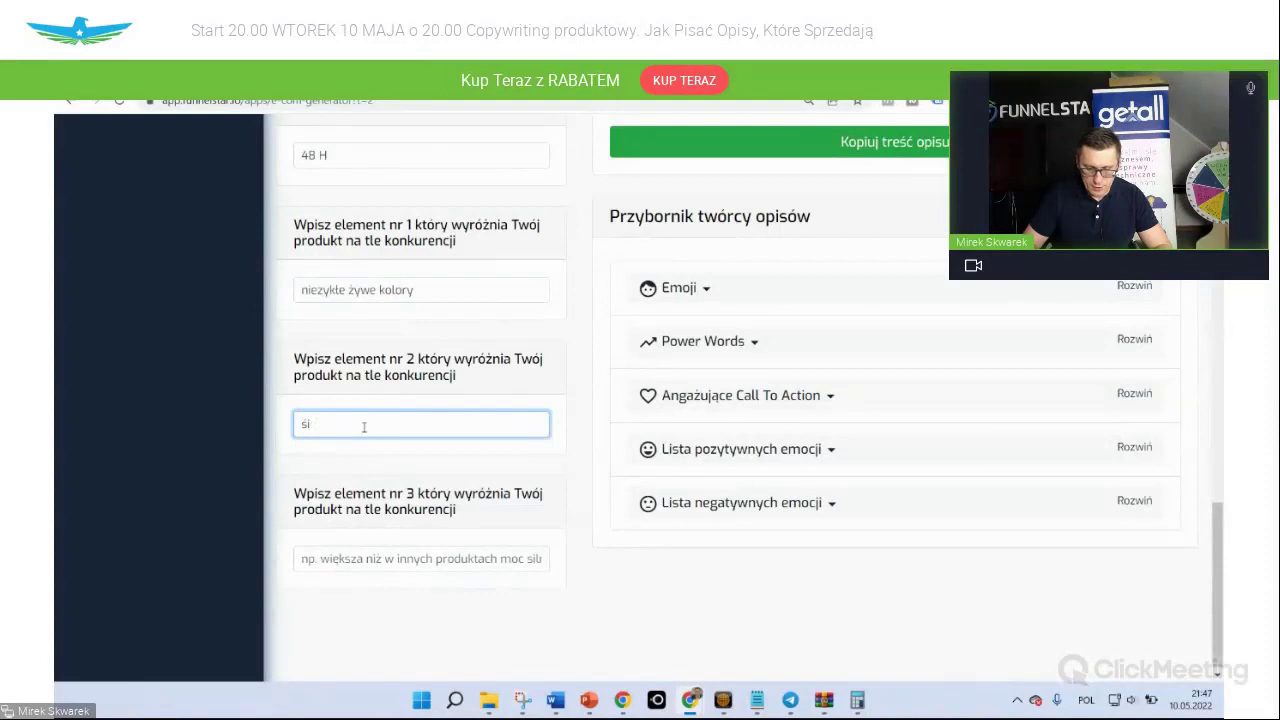
pyautogui.write('ł')
pyautogui.press('BackSpace')
pyautogui.press('BackSpace')
pyautogui.press('BackSpace')
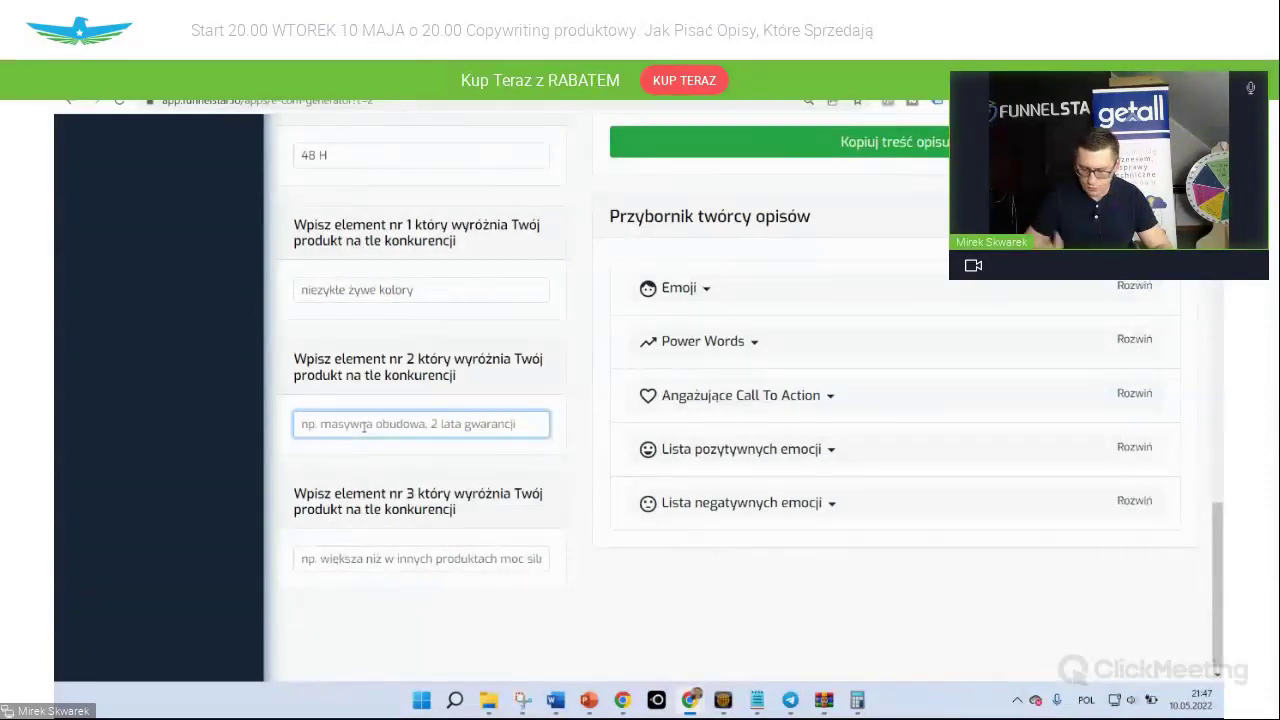
pyautogui.write('dokładne sz')
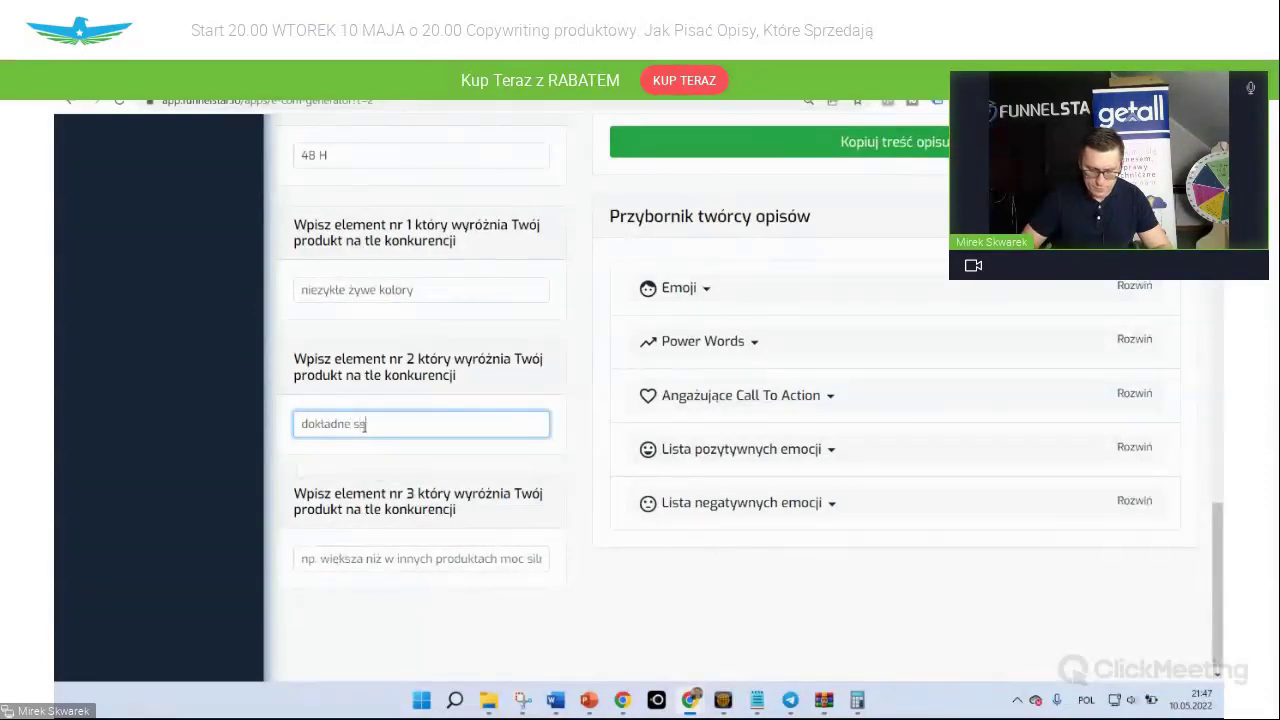
pyautogui.press('BackSpace')
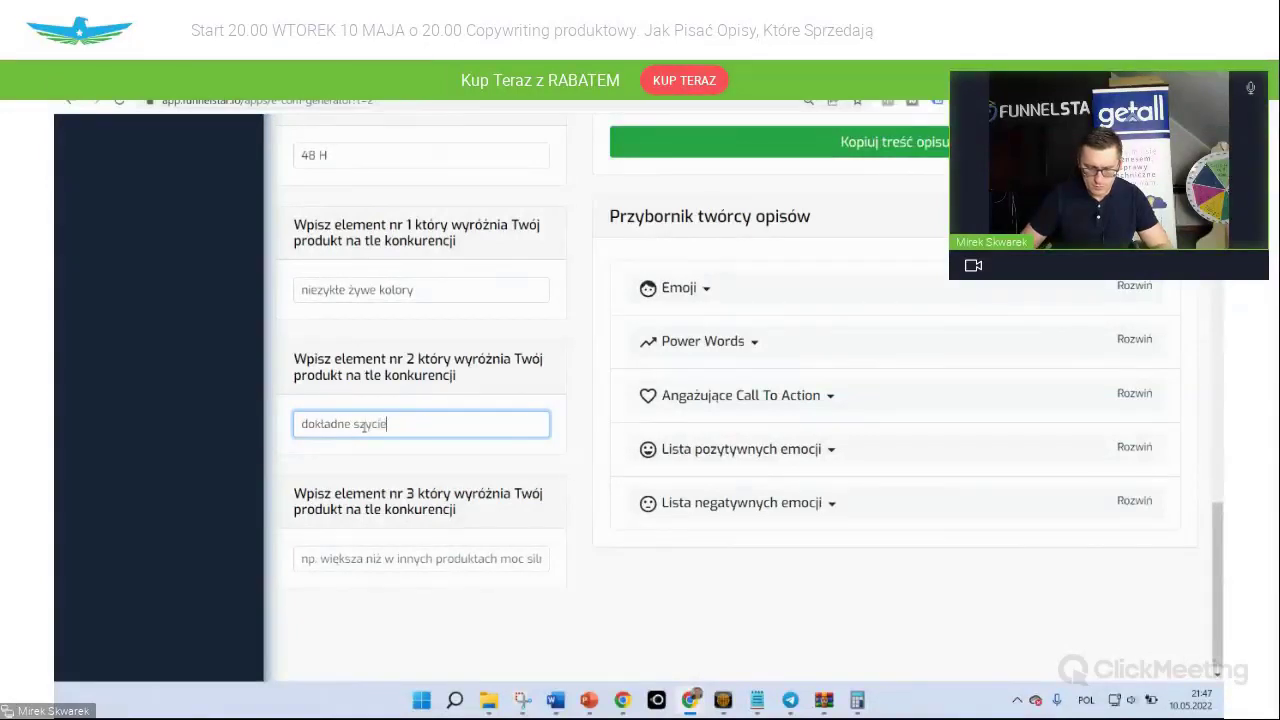
pyautogui.click(407, 490)
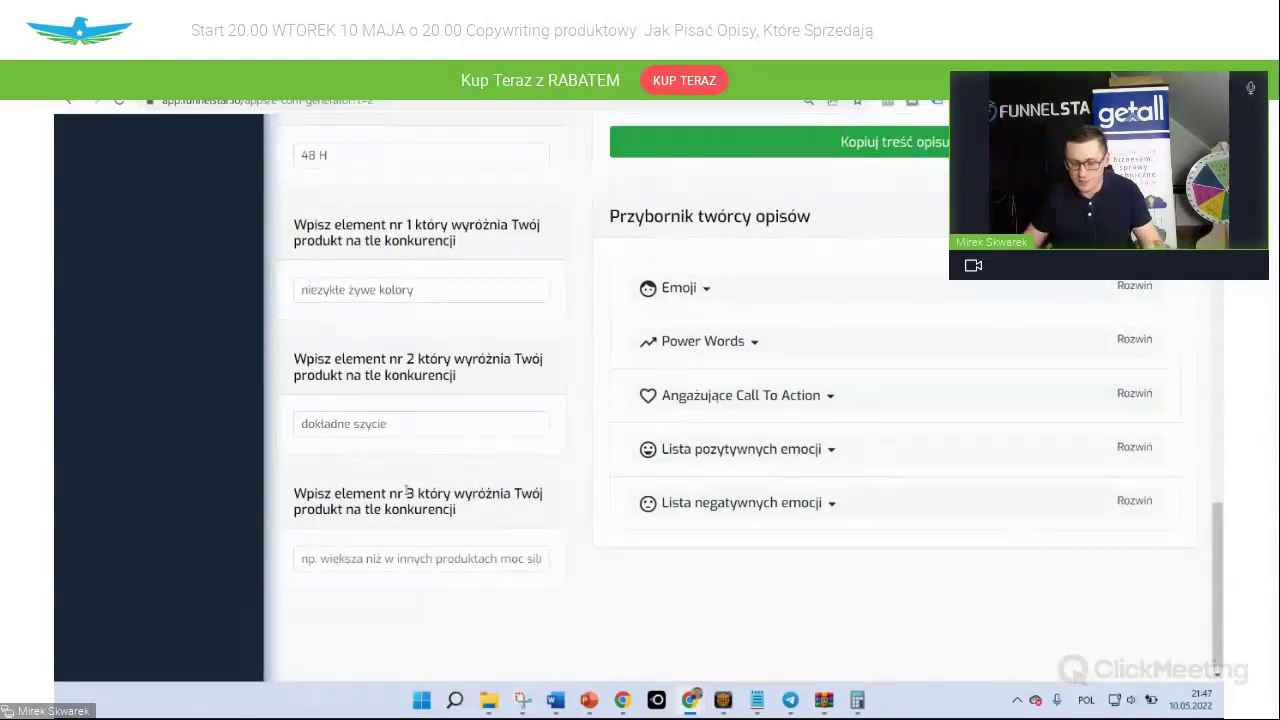
# Enter "100% bawełny" as the third distinguishing element, correcting its spelling with the spell-checker's suggestion
pyautogui.click(428, 557)
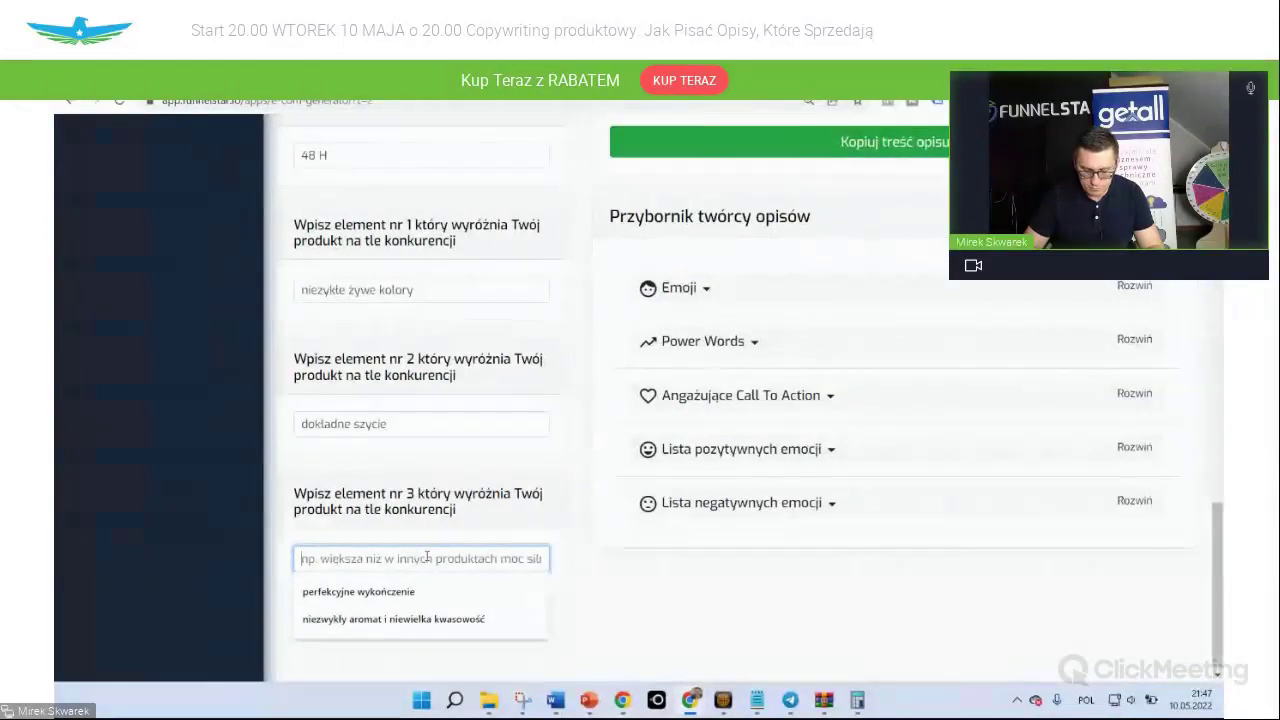
pyautogui.write('1')
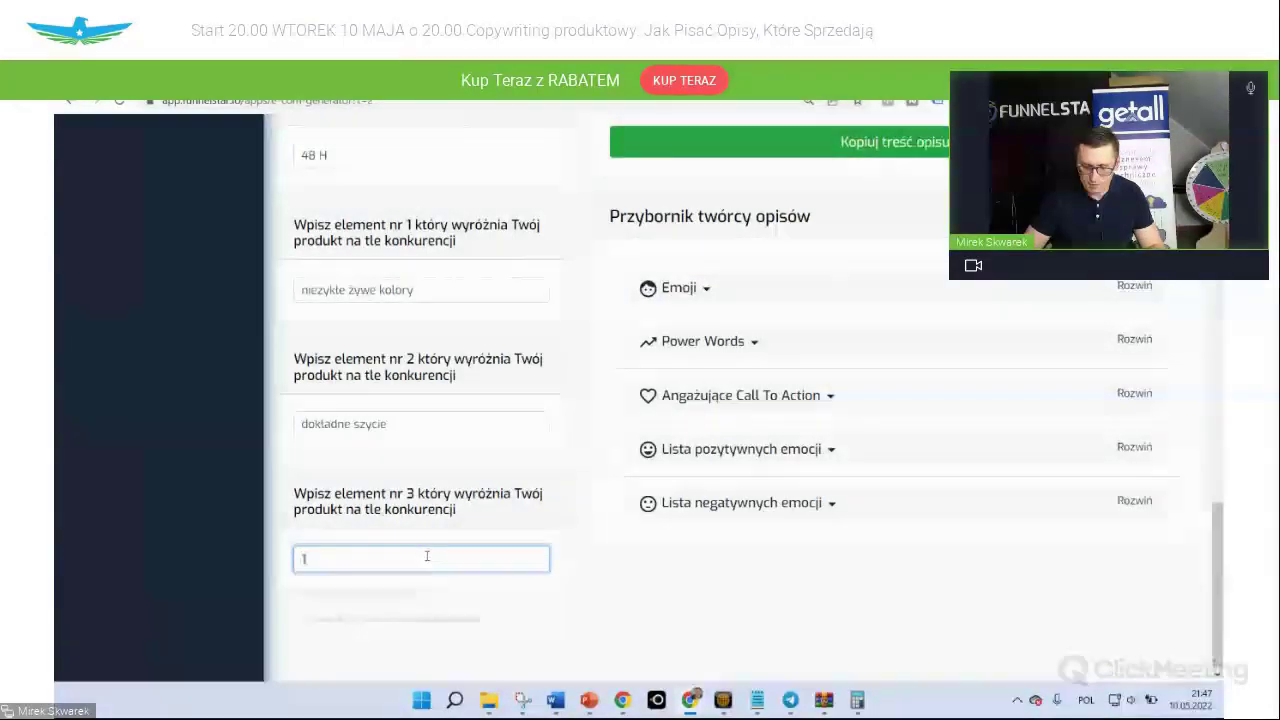
pyautogui.write('00% ')
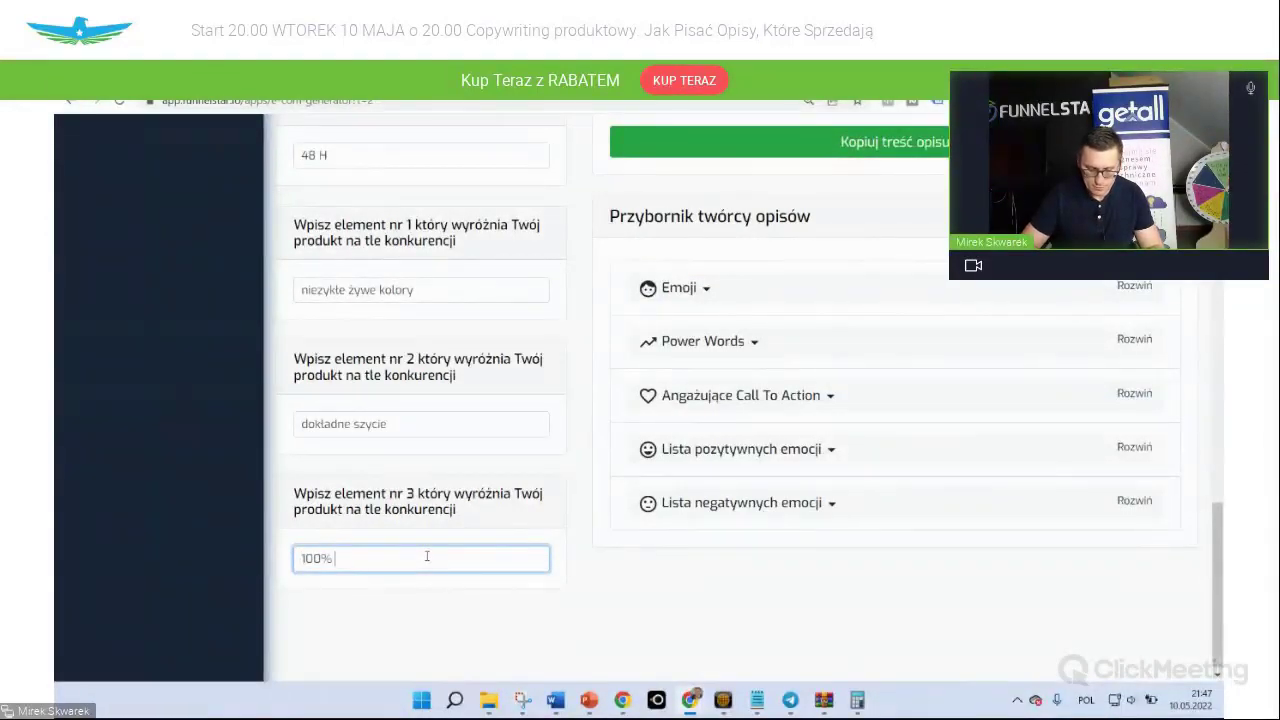
pyautogui.write('braweełny')
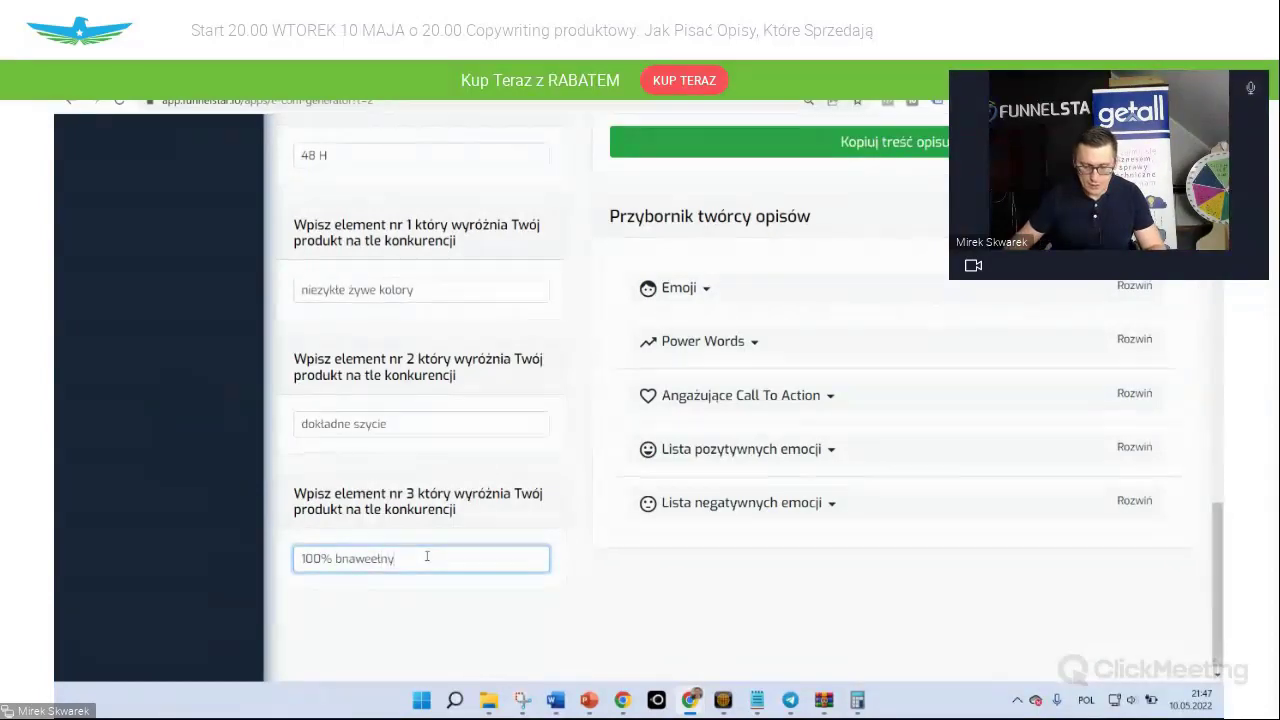
pyautogui.rightClick(352, 558)
pyautogui.click(400, 331)
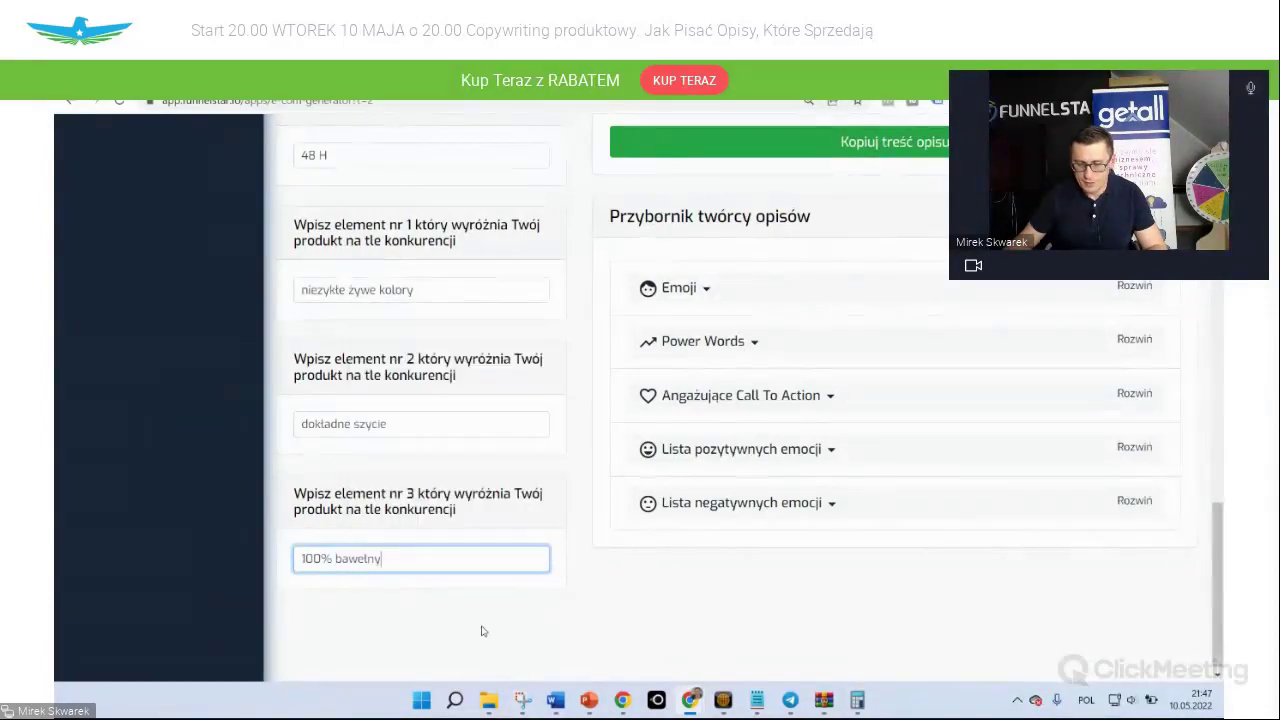
# Choose the ready-made long headline "Dlaczego tylko nieliczni modne kobiety potrafią posiadanie niezwykłej sukienki w garderobie"
pyautogui.scroll(10, 874, 491)
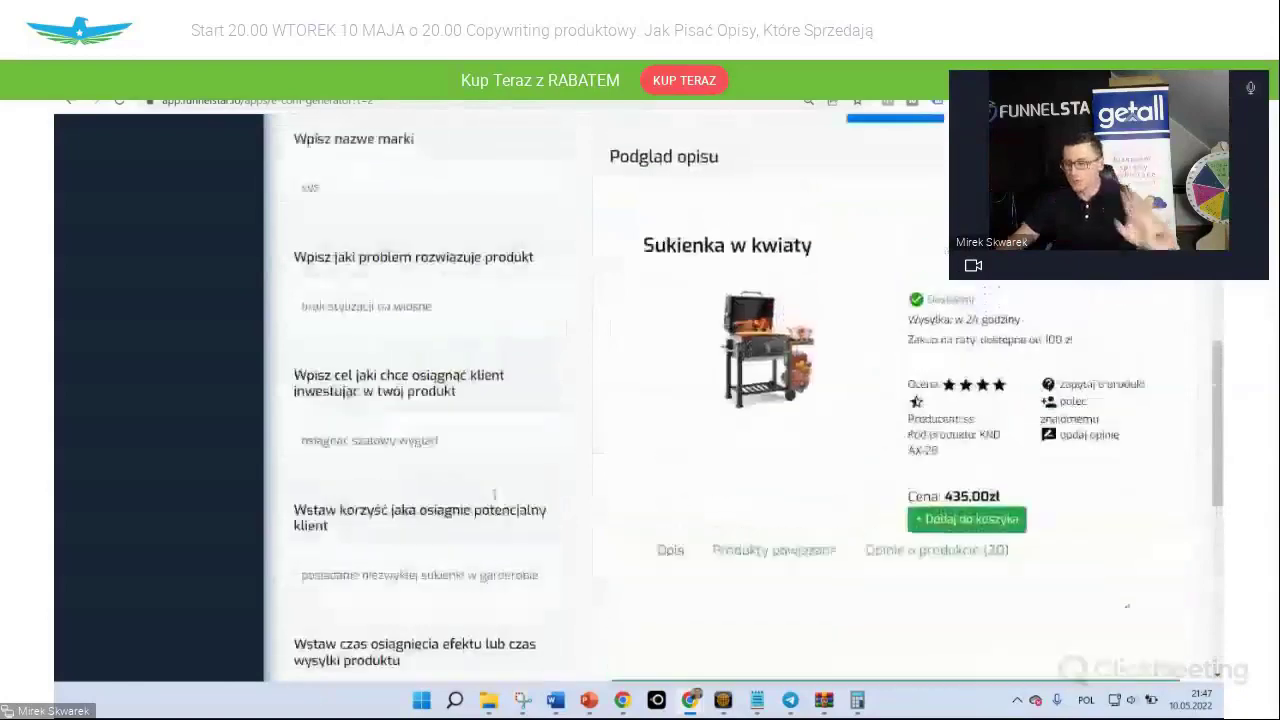
pyautogui.scroll(10, 1127, 500)
pyautogui.click(1130, 405)
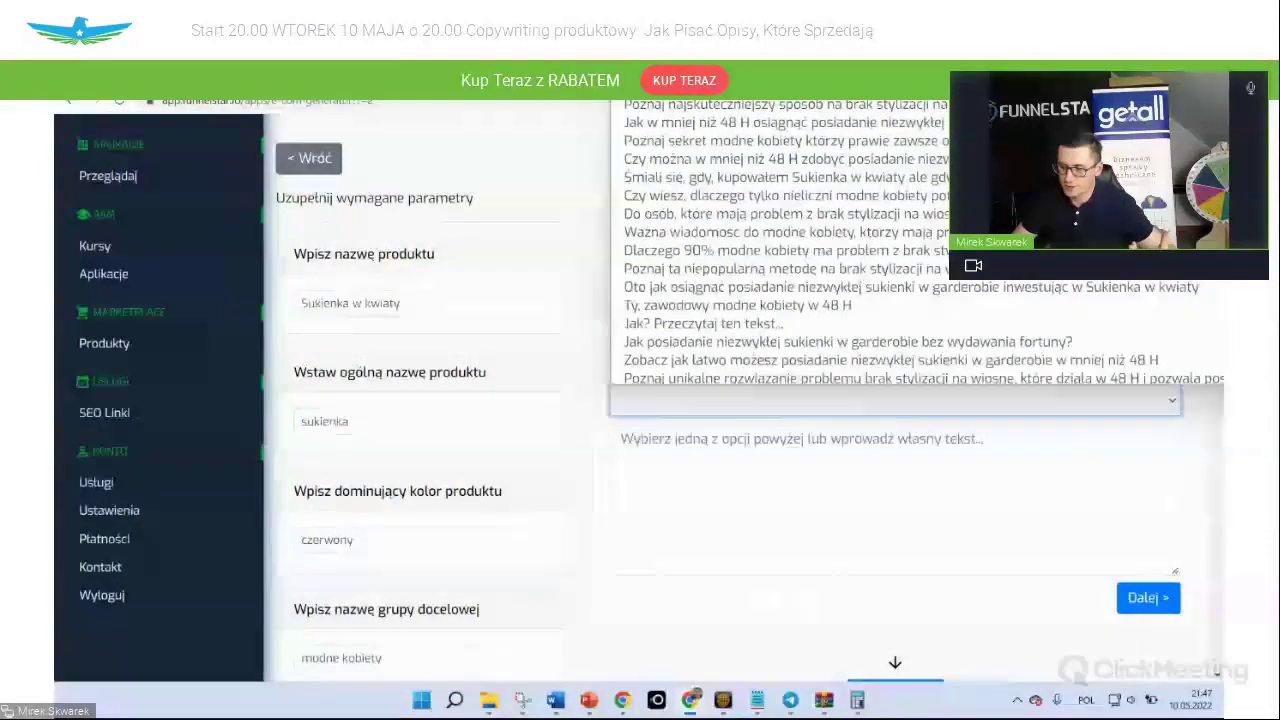
pyautogui.click(700, 195)
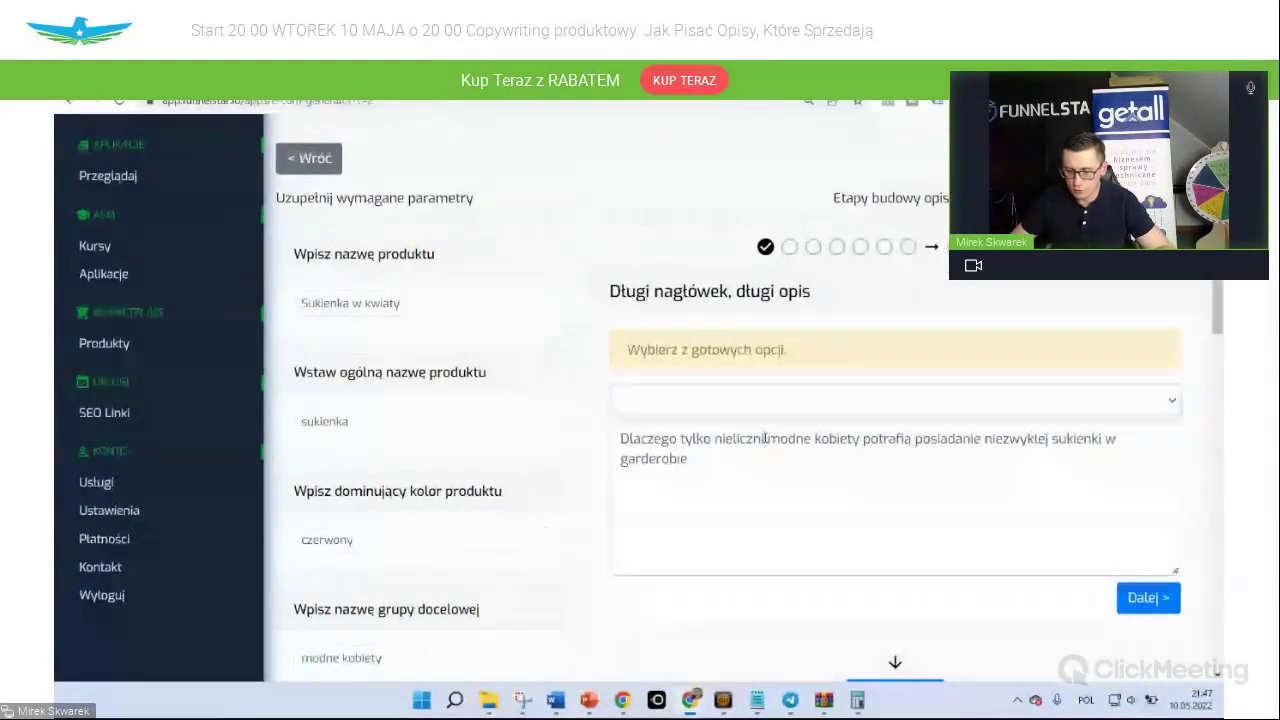
# Reword the headline by changing "nieliczni" to "nieliczne" and "posiadanie" to "posiadać"
pyautogui.click(768, 440)
pyautogui.press('BackSpace')
pyautogui.write('e')
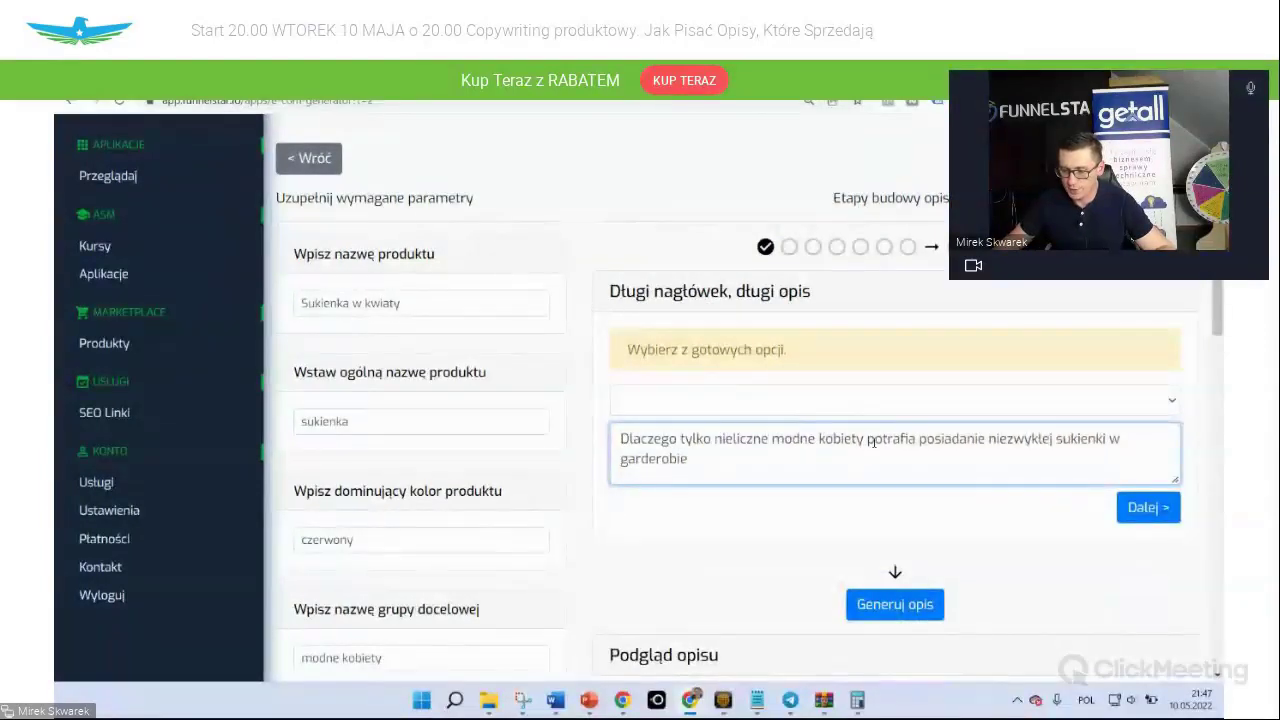
pyautogui.click(986, 438)
pyautogui.press('BackSpace')
pyautogui.press('BackSpace')
pyautogui.press('BackSpace')
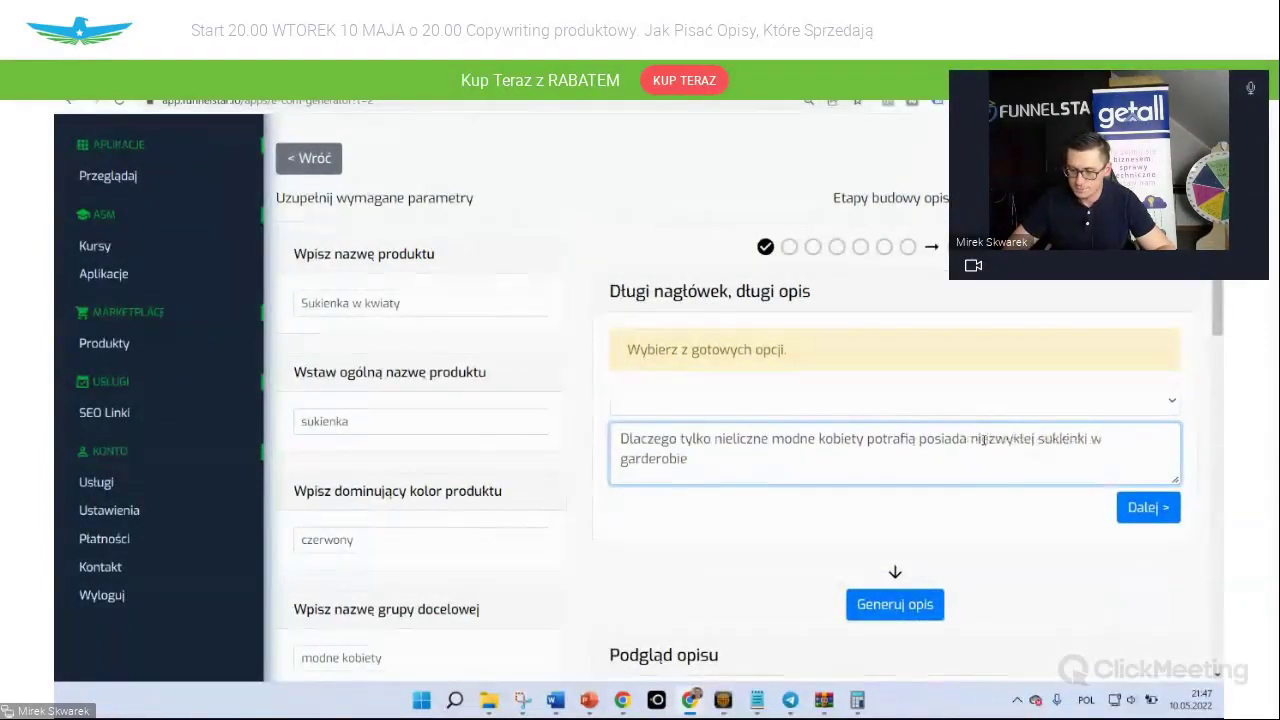
pyautogui.write('ć')
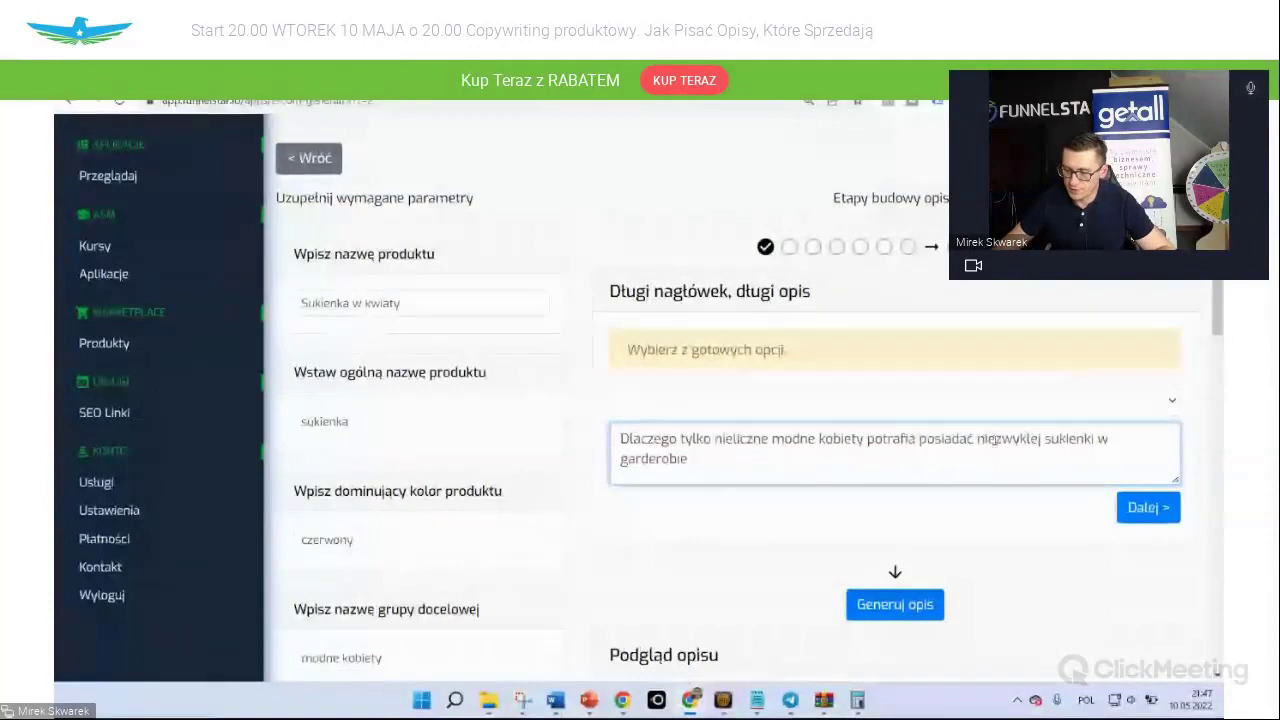
# Insert "swoje" before "garderobie" in the headline and proceed to the introduction stage
pyautogui.click(1042, 440)
pyautogui.press('BackSpace')
pyautogui.write('j')
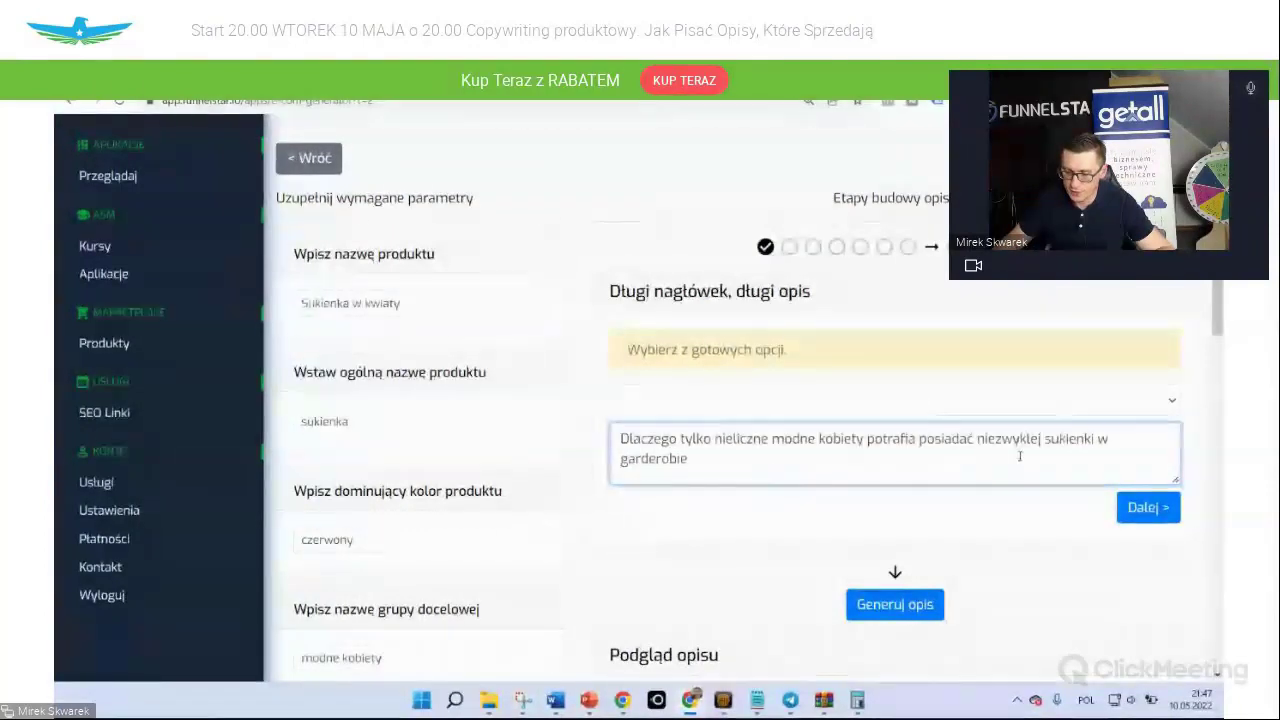
pyautogui.click(1108, 438)
pyautogui.write('swoje')
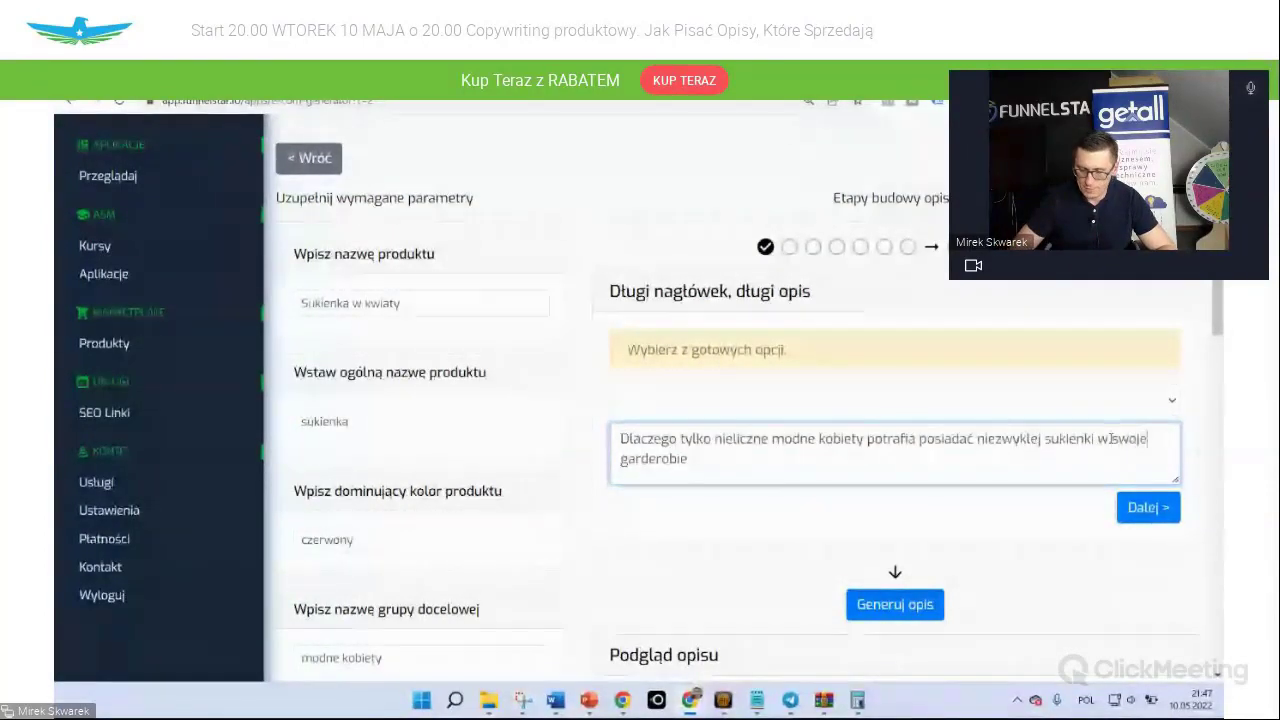
pyautogui.click(796, 458)
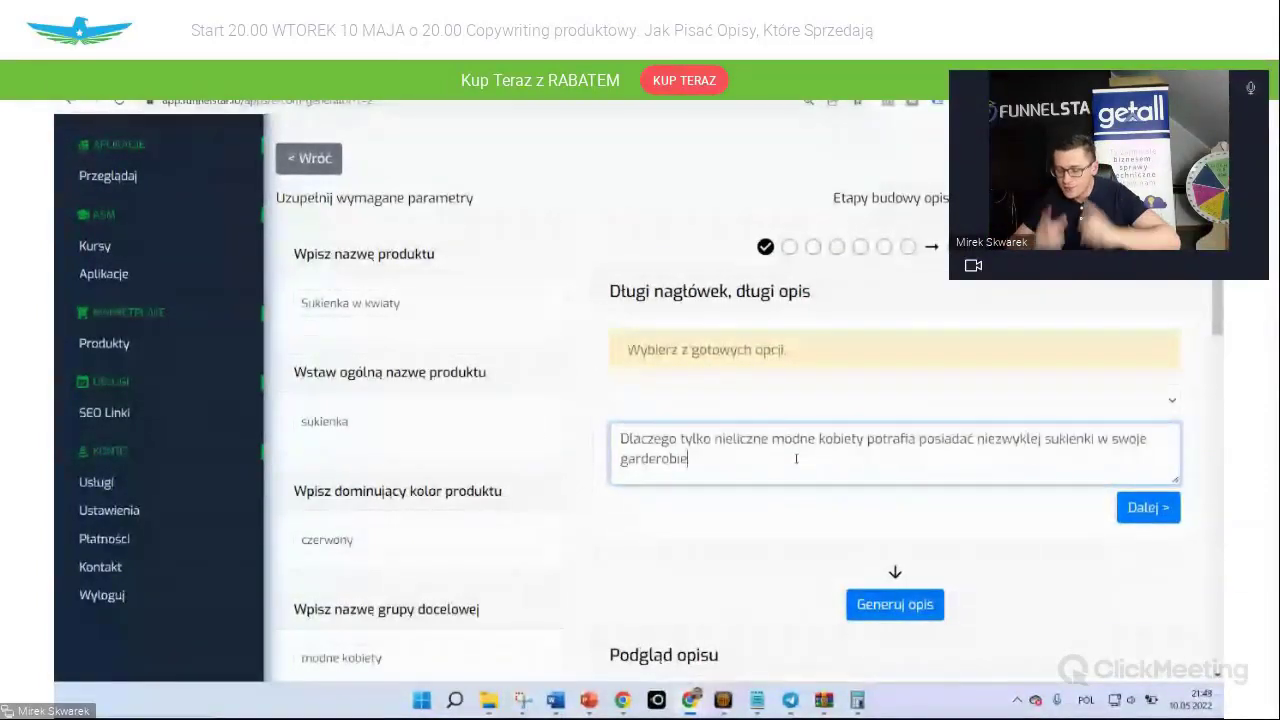
pyautogui.click(1150, 508)
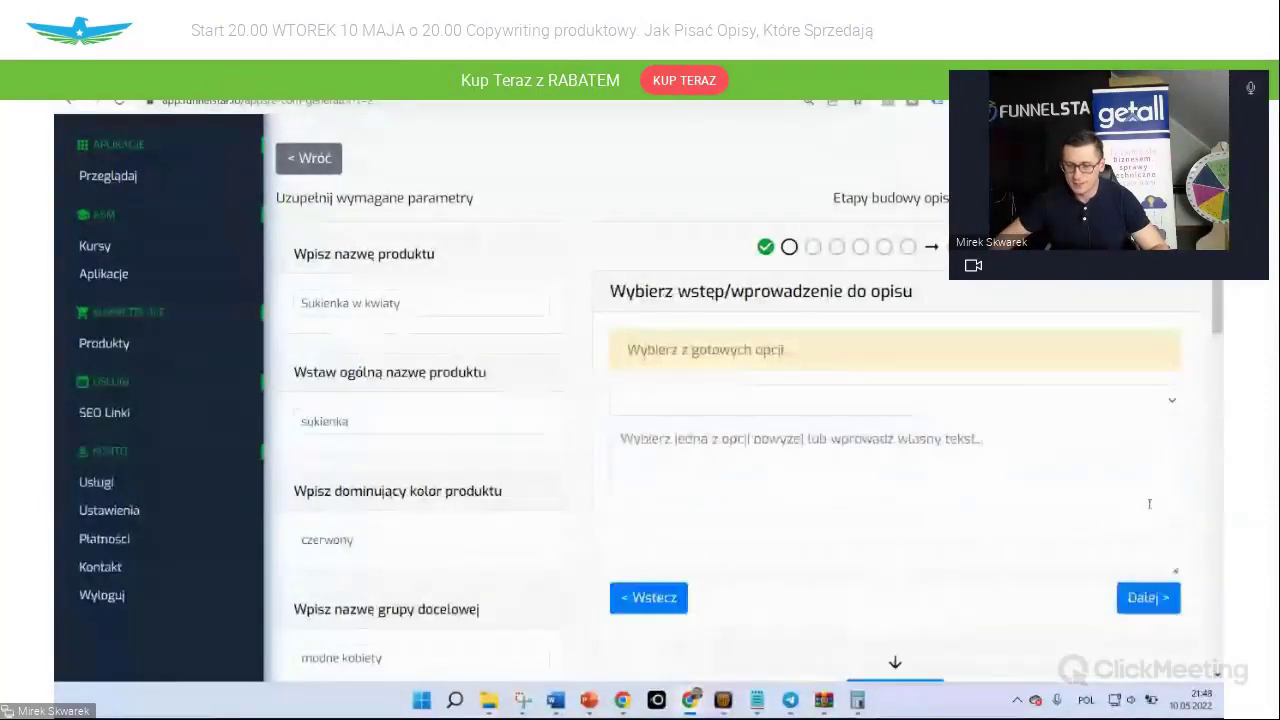
# Choose the ready-made introduction beginning "Oferujemy Ci Sukienka w kwiaty, który wyróżnia wyjątkowe wykonanie" and proceed to the distinguishing-elements stage
pyautogui.click(716, 395)
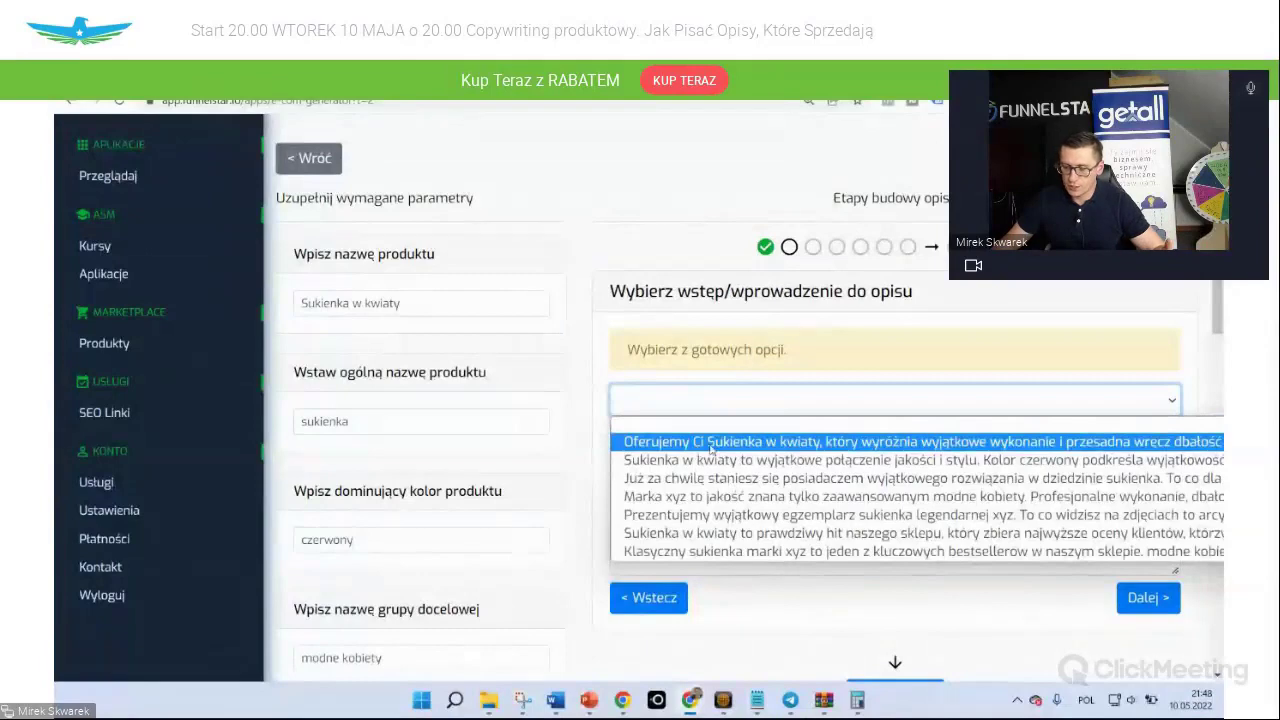
pyautogui.click(716, 447)
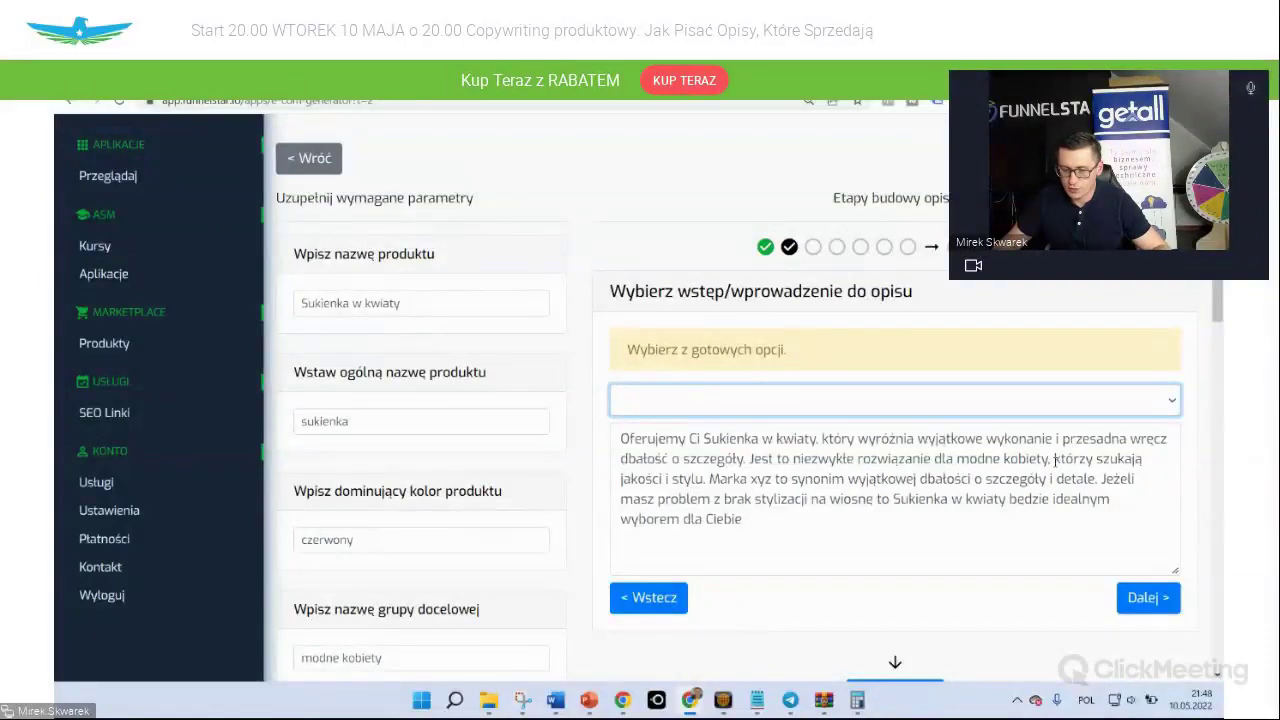
pyautogui.click(707, 479)
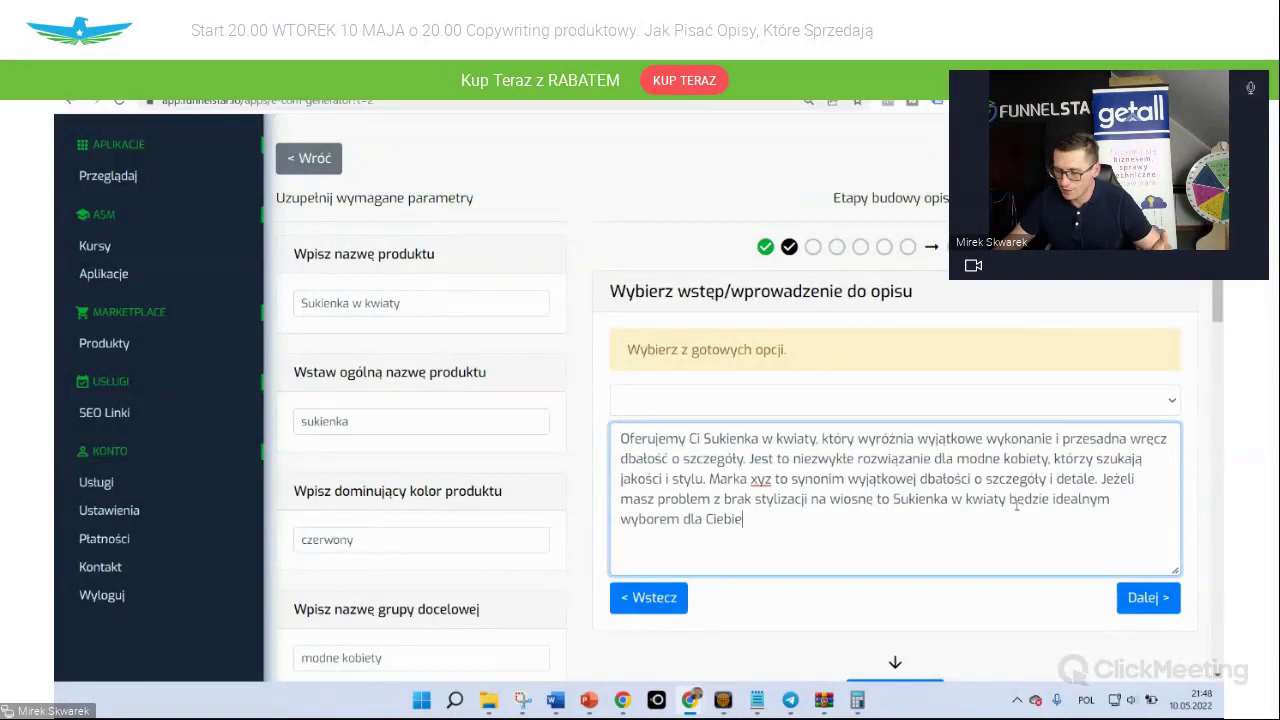
pyautogui.click(1146, 599)
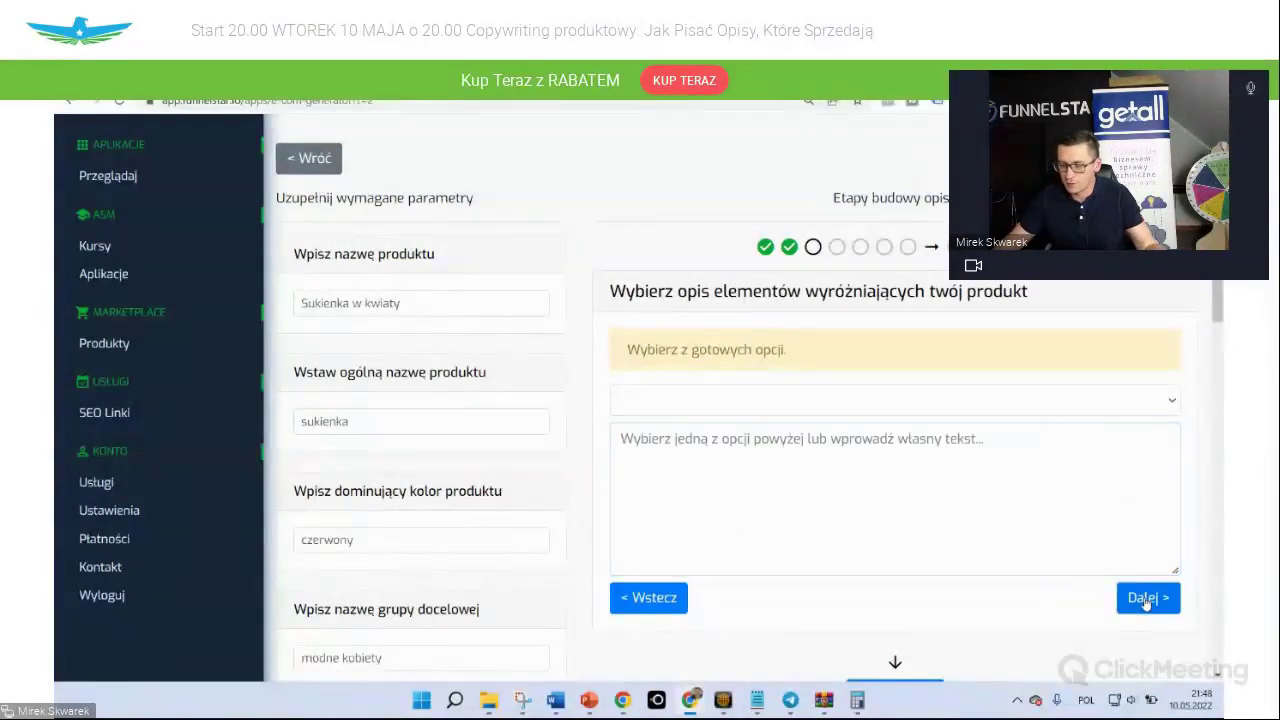
# Use the distinguishing-elements text beginning "Jeżeli zastanawiasz się czym różni się", remove the blank lines between its bullets and proceed to the benefits stage
pyautogui.click(766, 399)
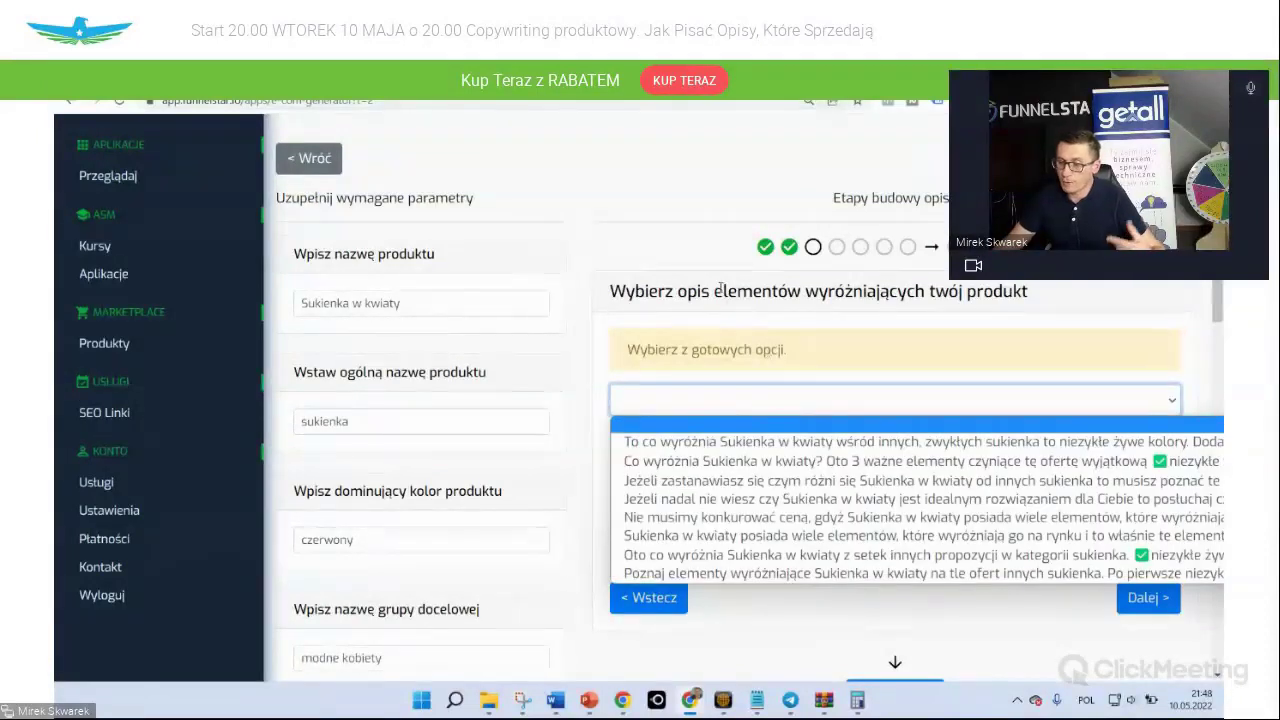
pyautogui.click(686, 484)
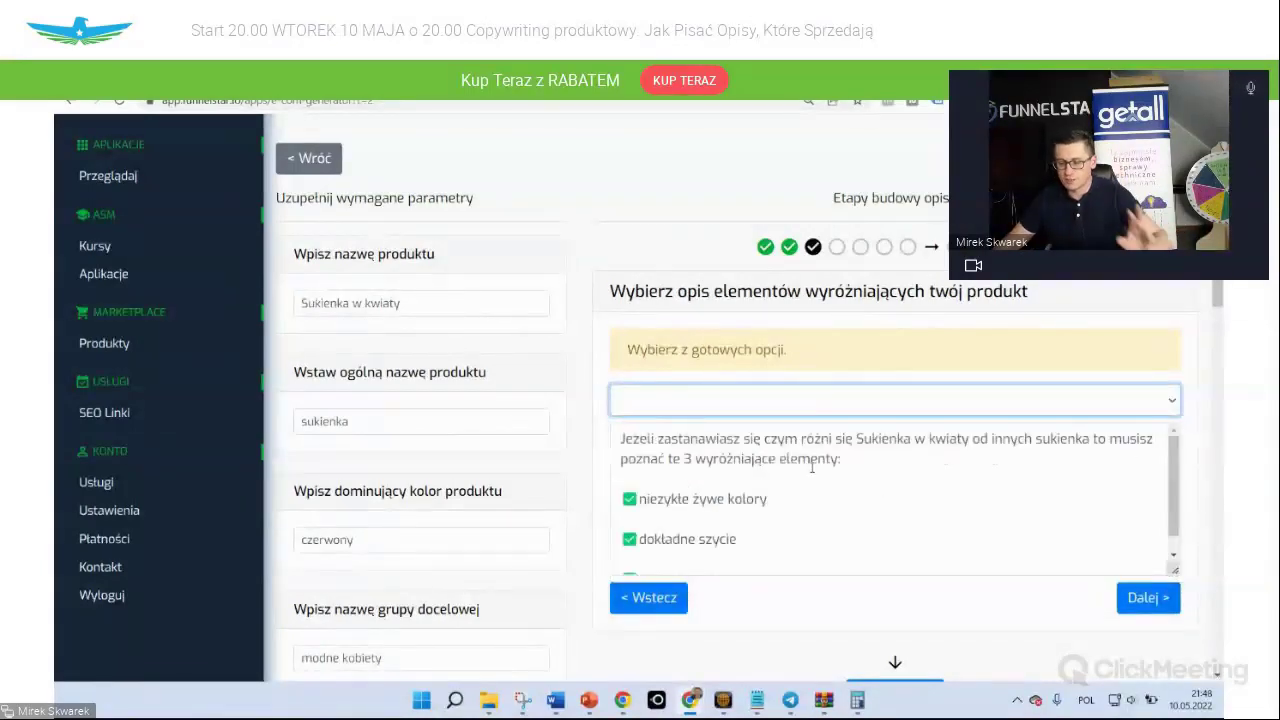
pyautogui.click(688, 519)
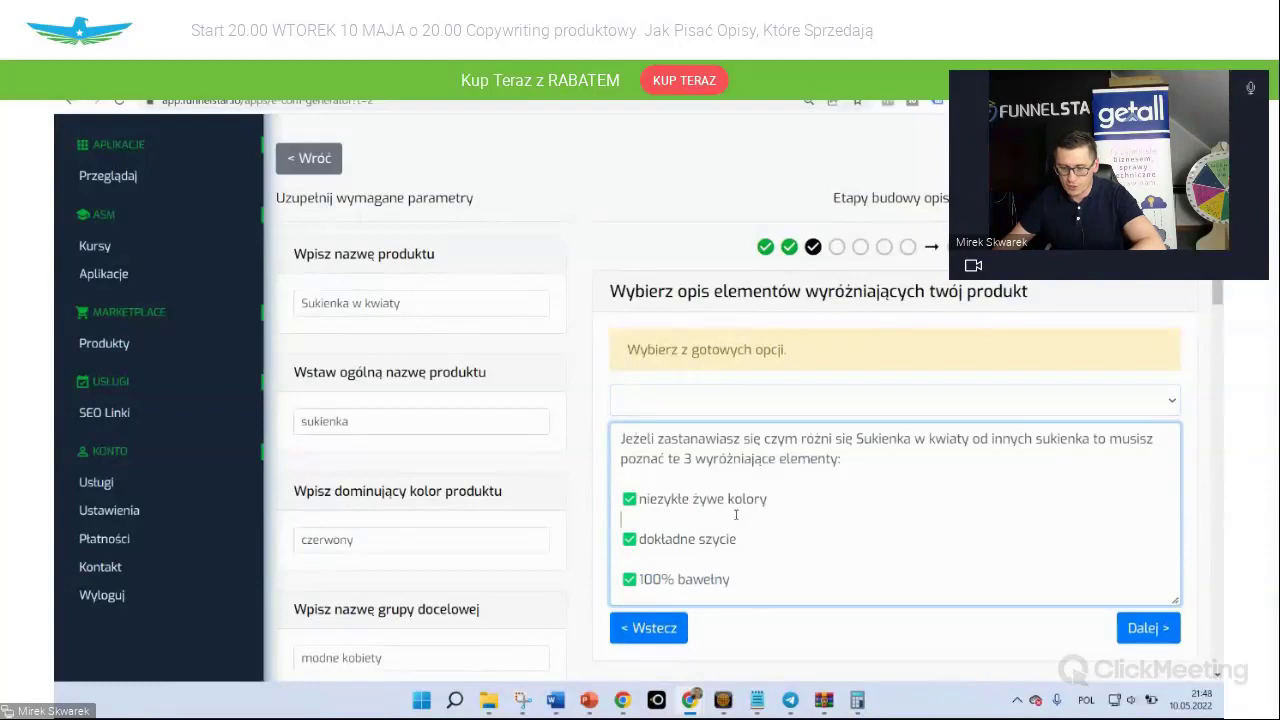
pyautogui.press('BackSpace')
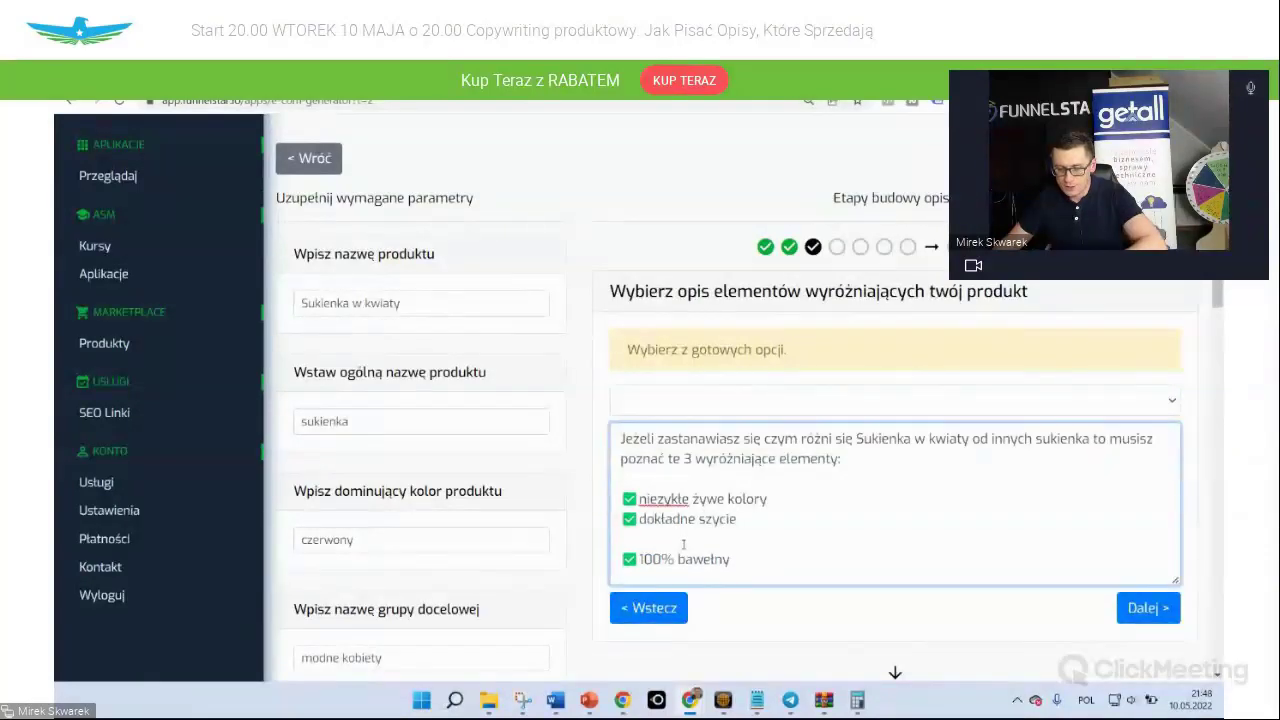
pyautogui.press('BackSpace')
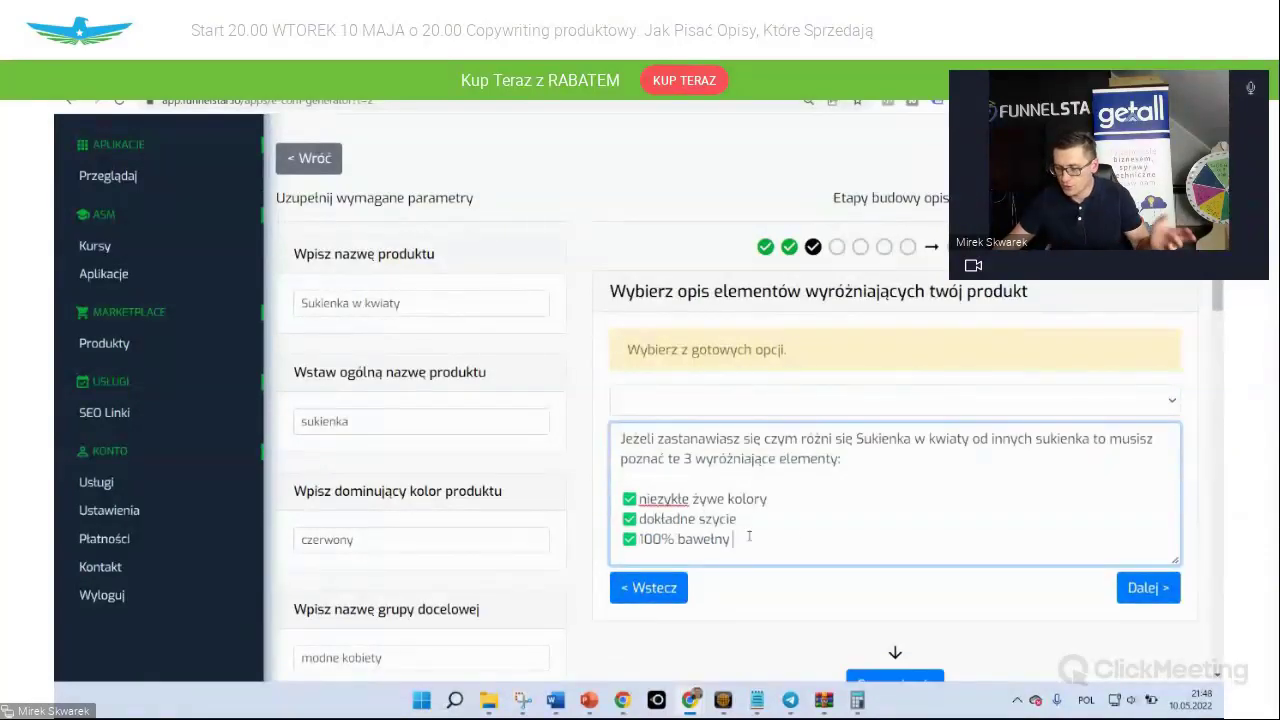
pyautogui.click(1147, 588)
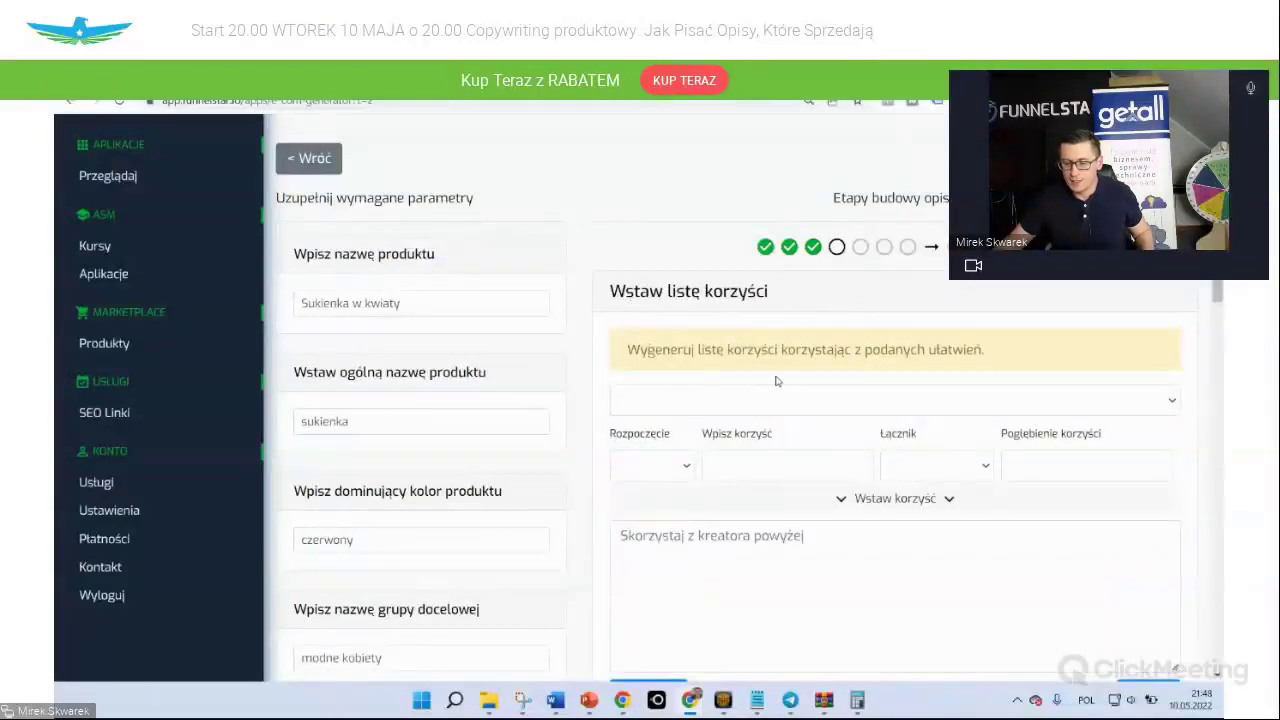
# Open the benefits list with "Oto co zyskujesz decydując się na Sukienka w kwiaty:" and begin a benefit with "Docenisz" and "wysokiej jakości bawłene"
pyautogui.click(758, 401)
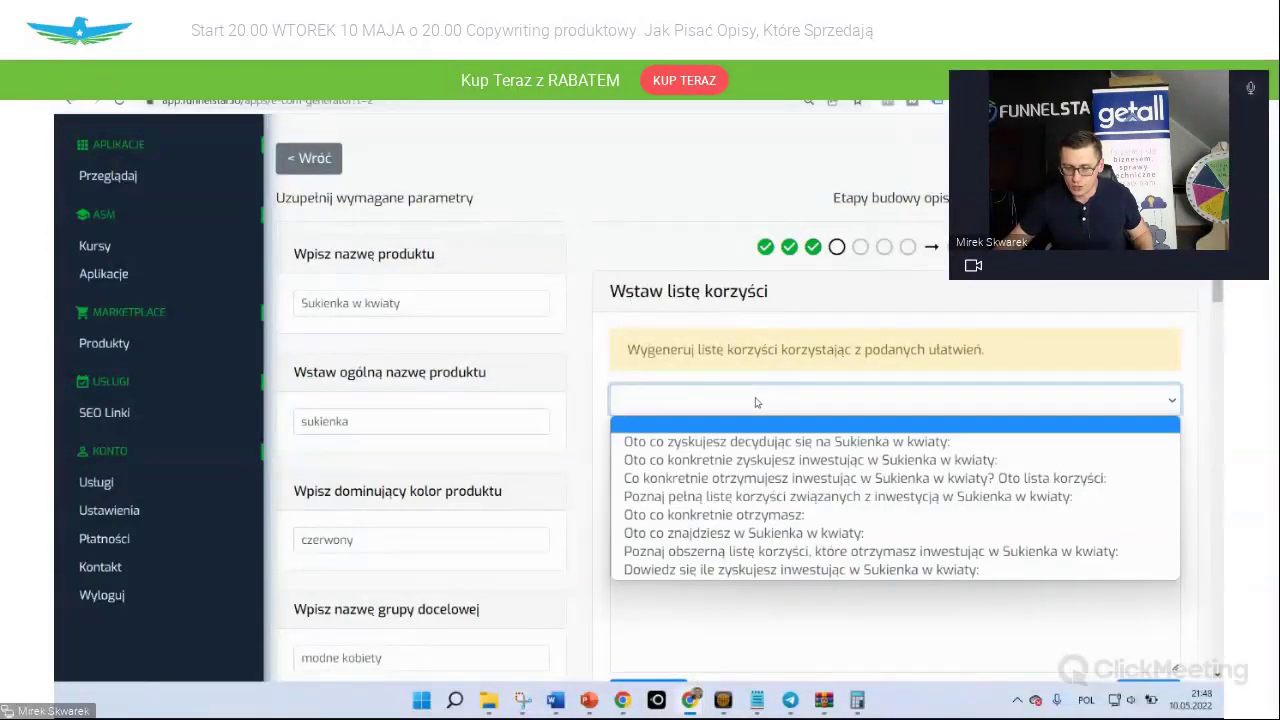
pyautogui.click(714, 441)
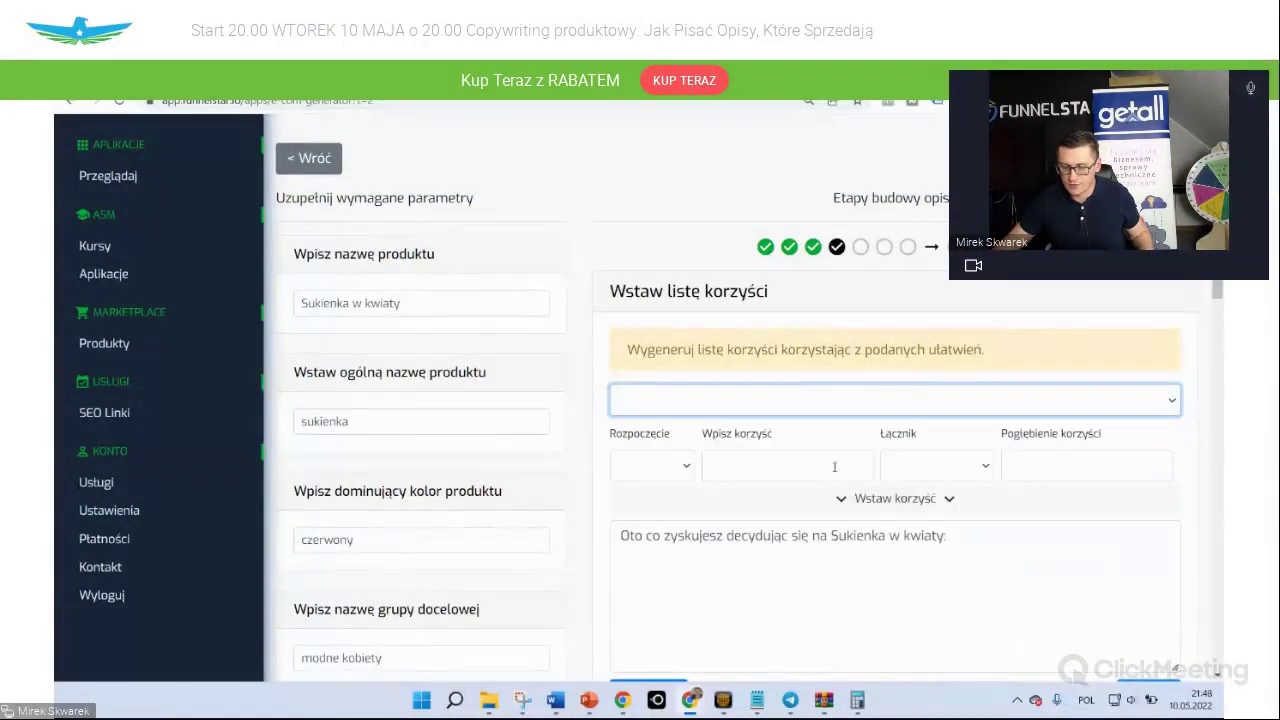
pyautogui.click(655, 466)
pyautogui.click(651, 201)
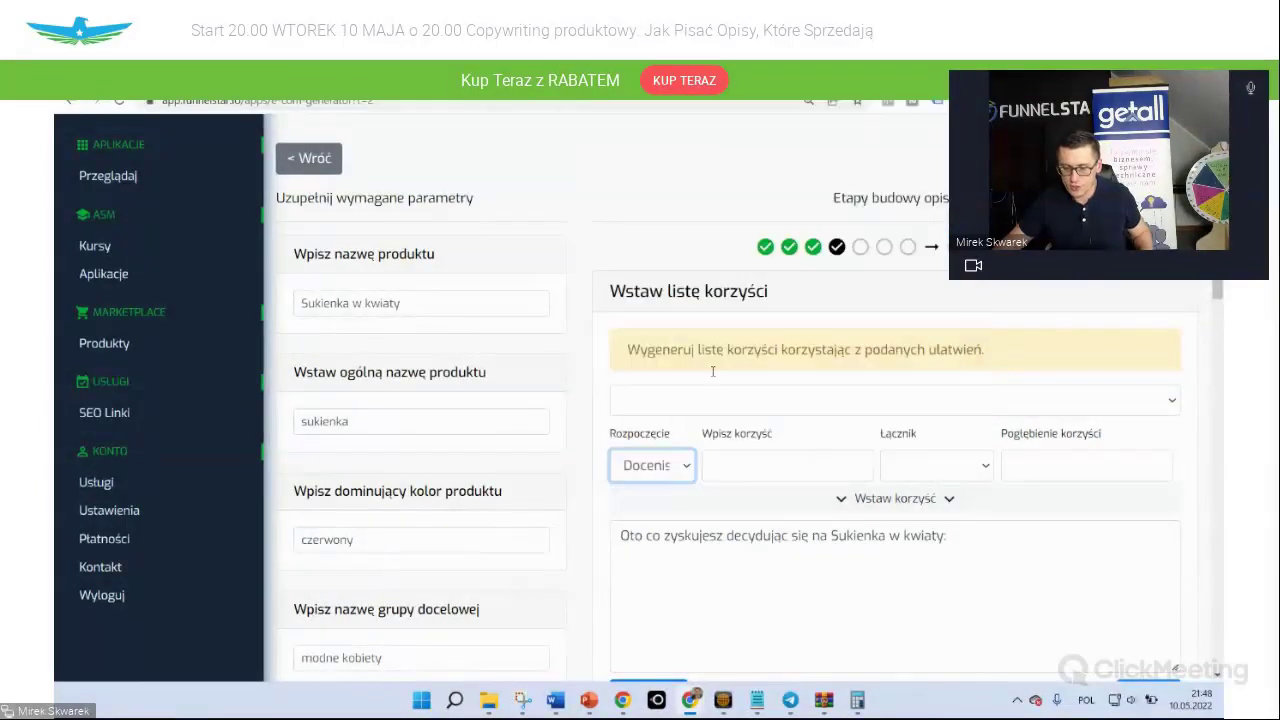
pyautogui.click(745, 470)
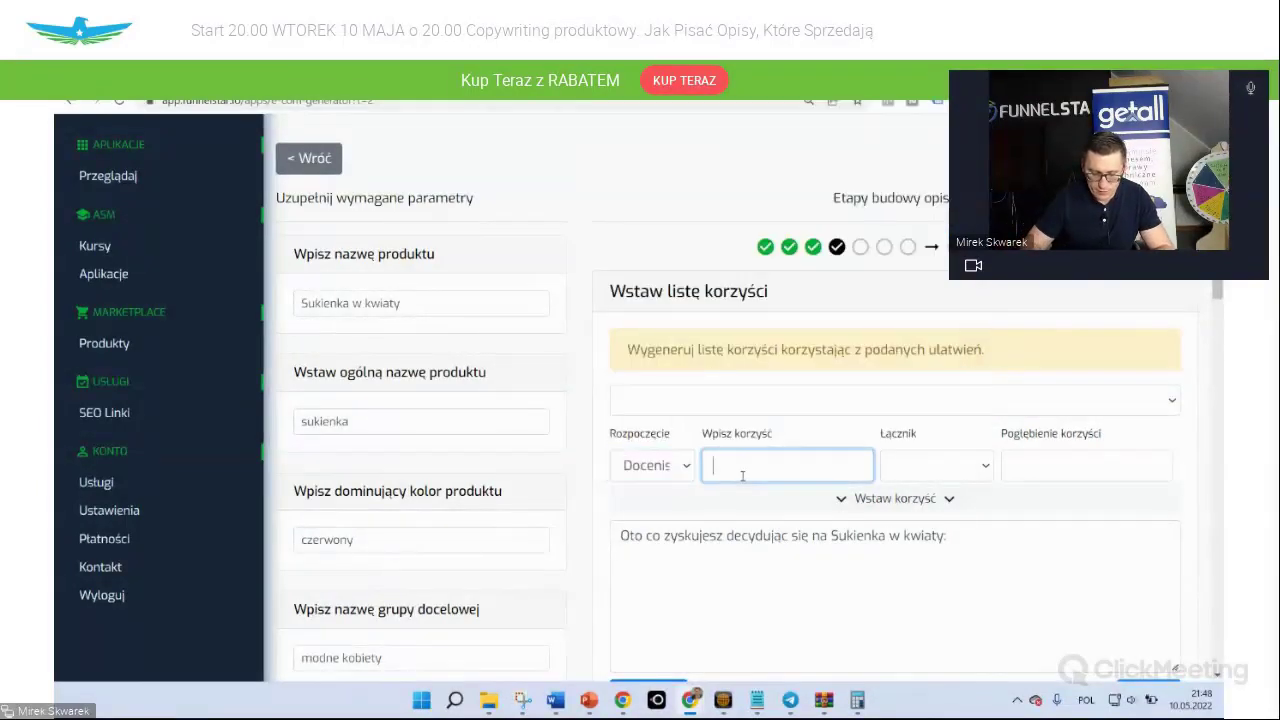
pyautogui.write('baw')
pyautogui.press('BackSpace')
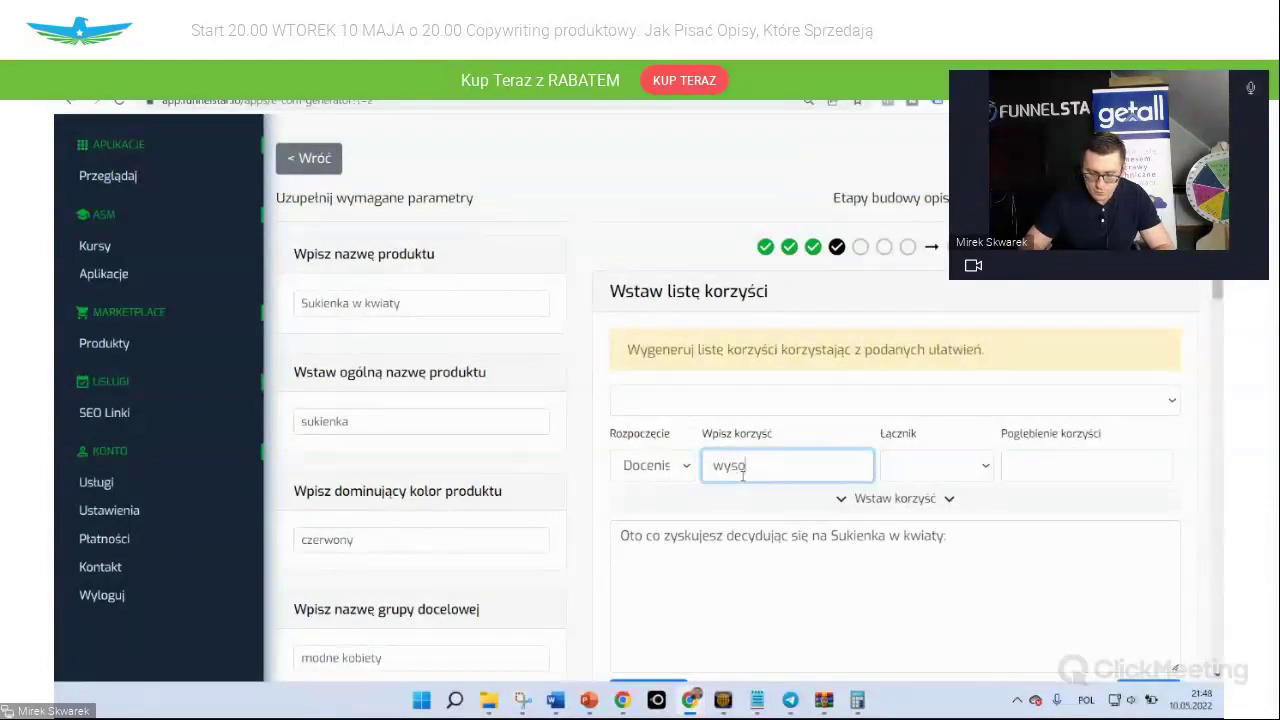
pyautogui.write('ści ba')
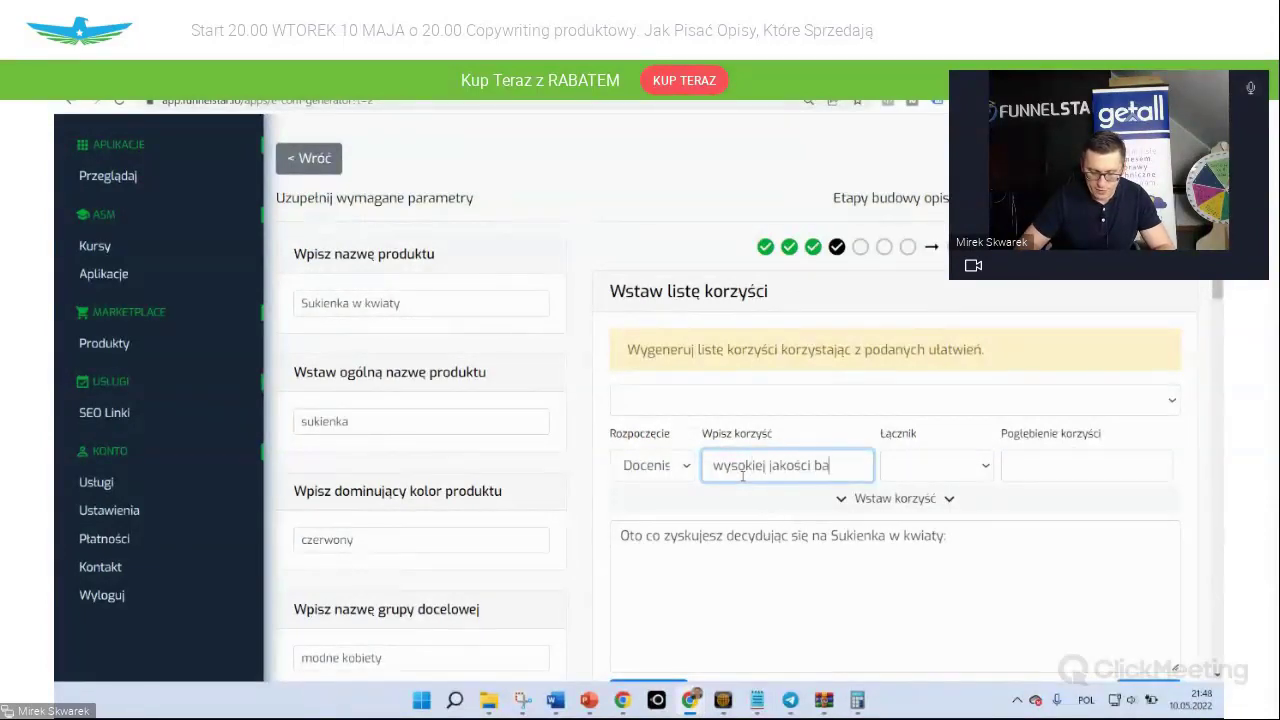
pyautogui.write('wełne')
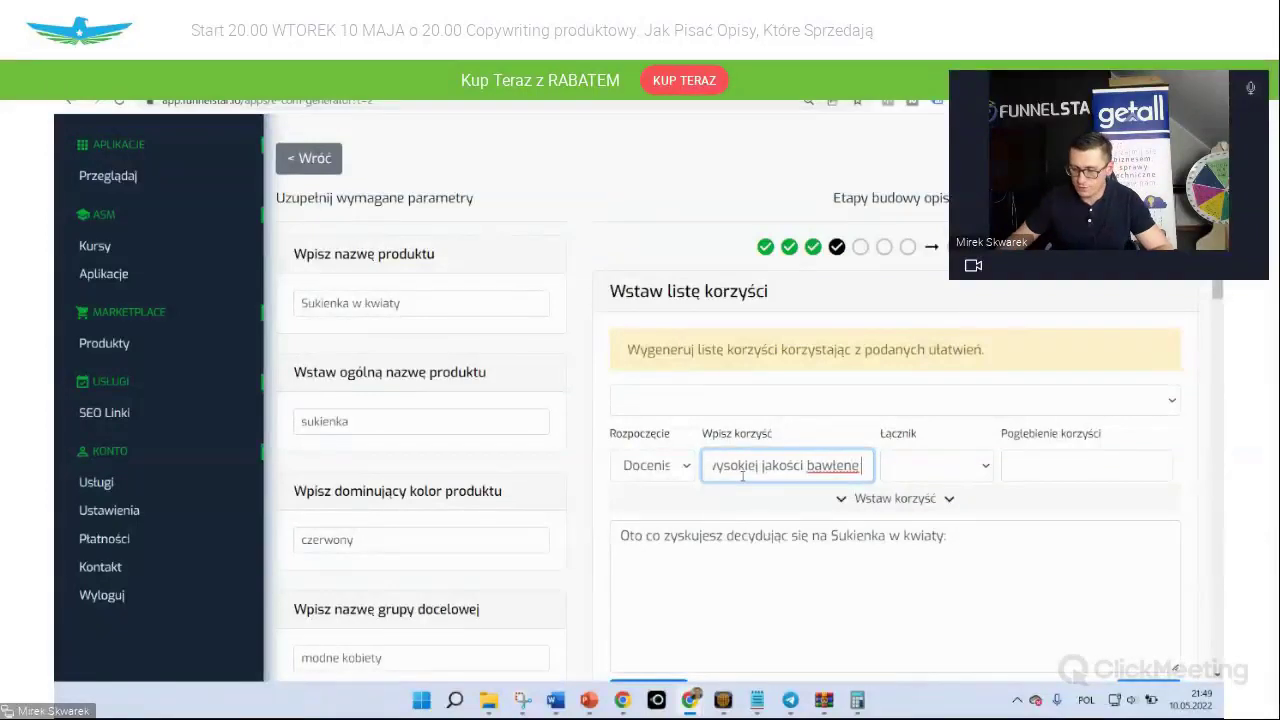
# Complete the benefit with "to pozwoli Ci" and "czuć się świeżo nawet w największych upałach", insert it and proceed to the target-audience stage
pyautogui.click(930, 468)
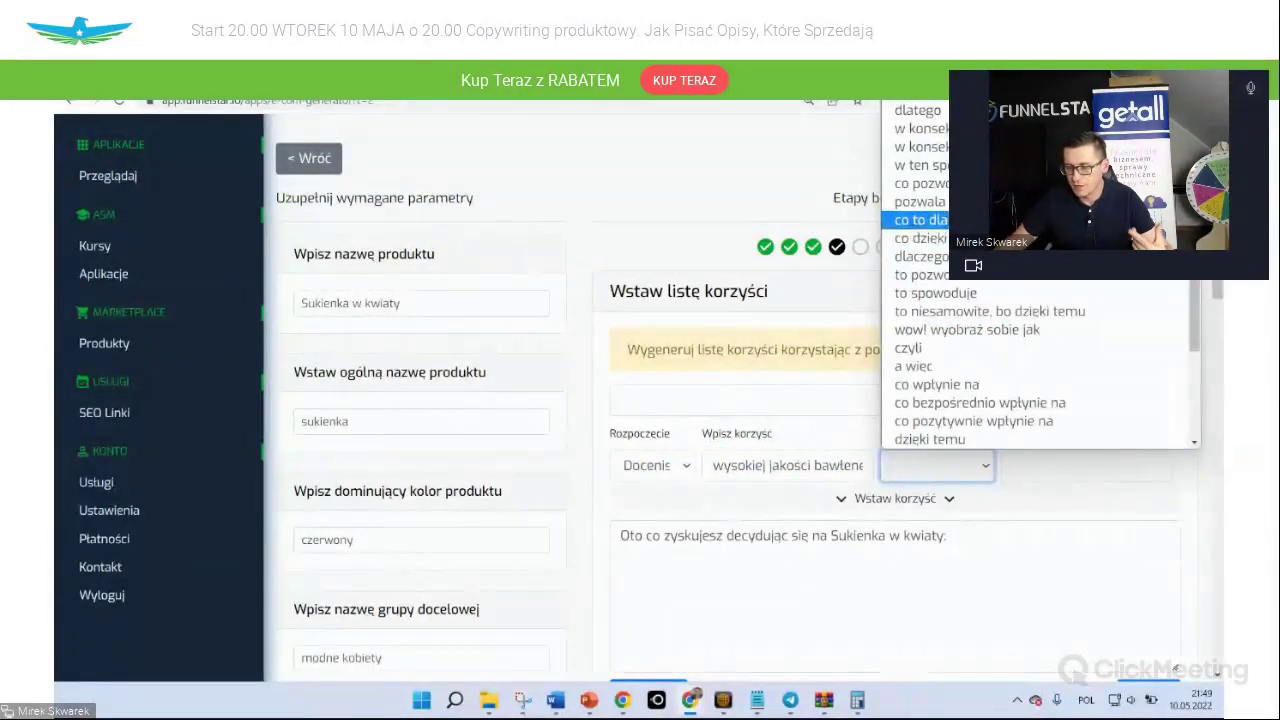
pyautogui.click(958, 276)
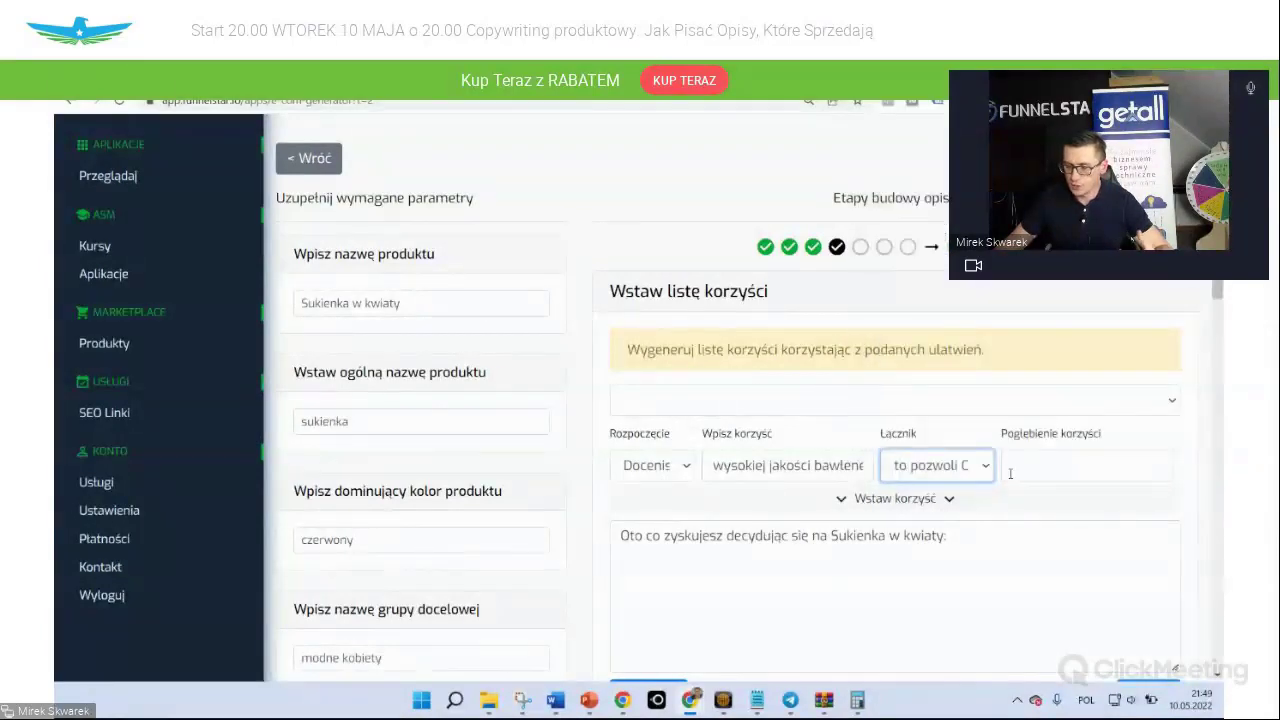
pyautogui.click(1012, 474)
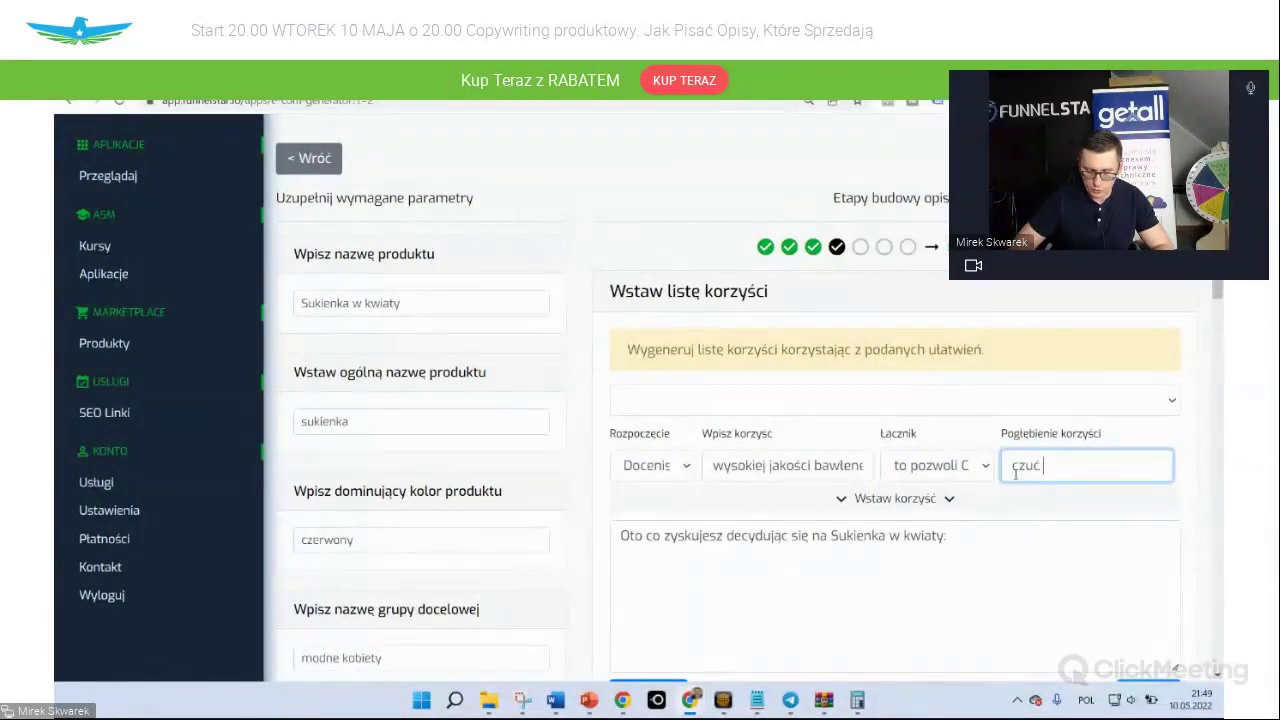
pyautogui.write('czuć się świżo ')
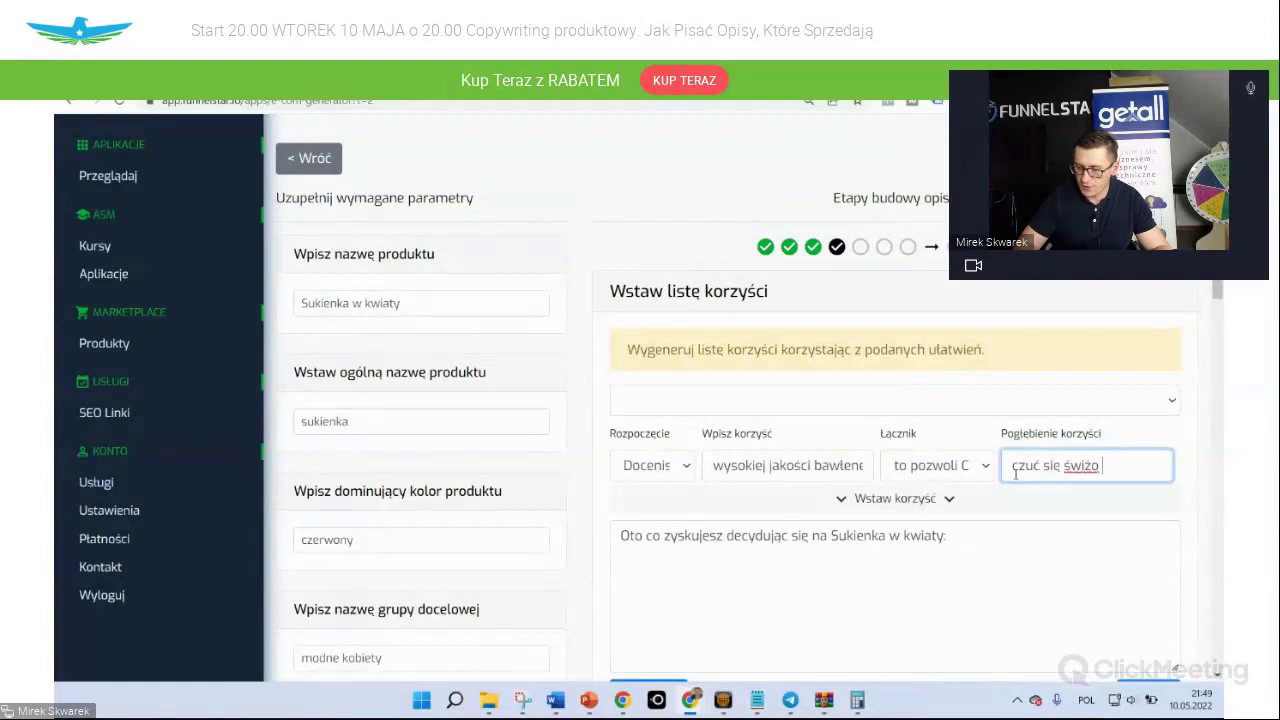
pyautogui.write('n')
pyautogui.rightClick(1080, 466)
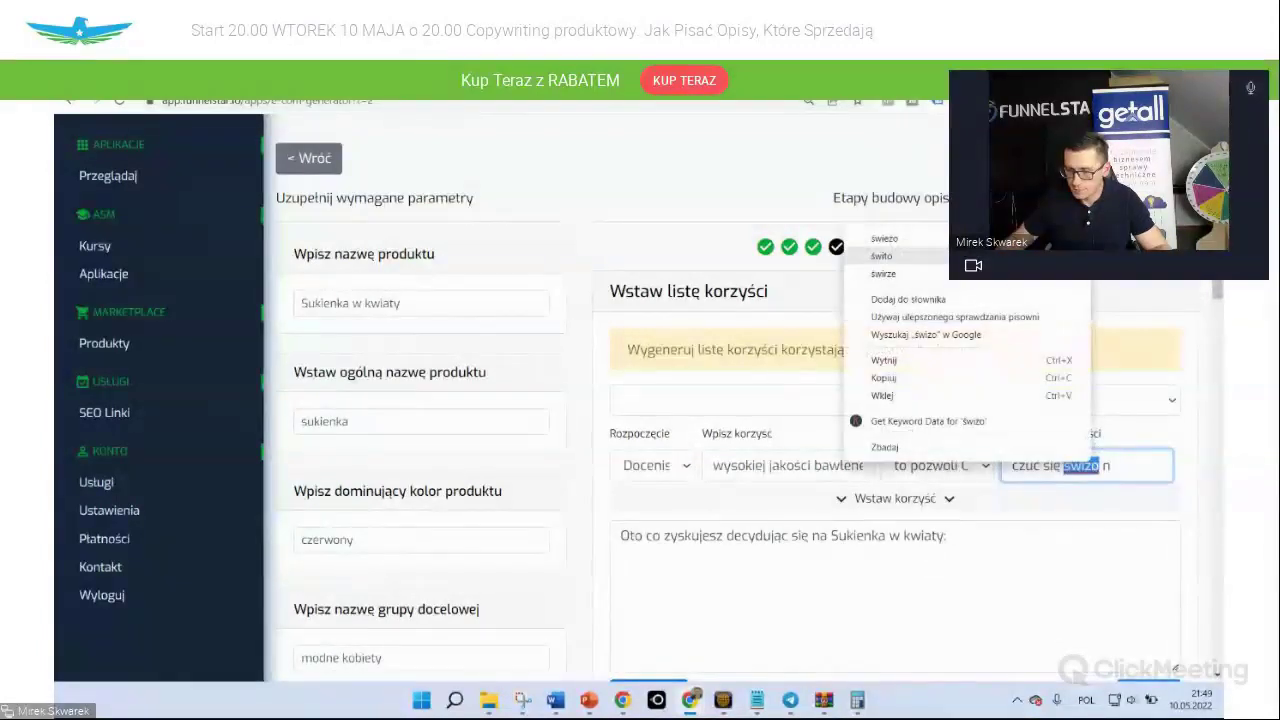
pyautogui.click(895, 250)
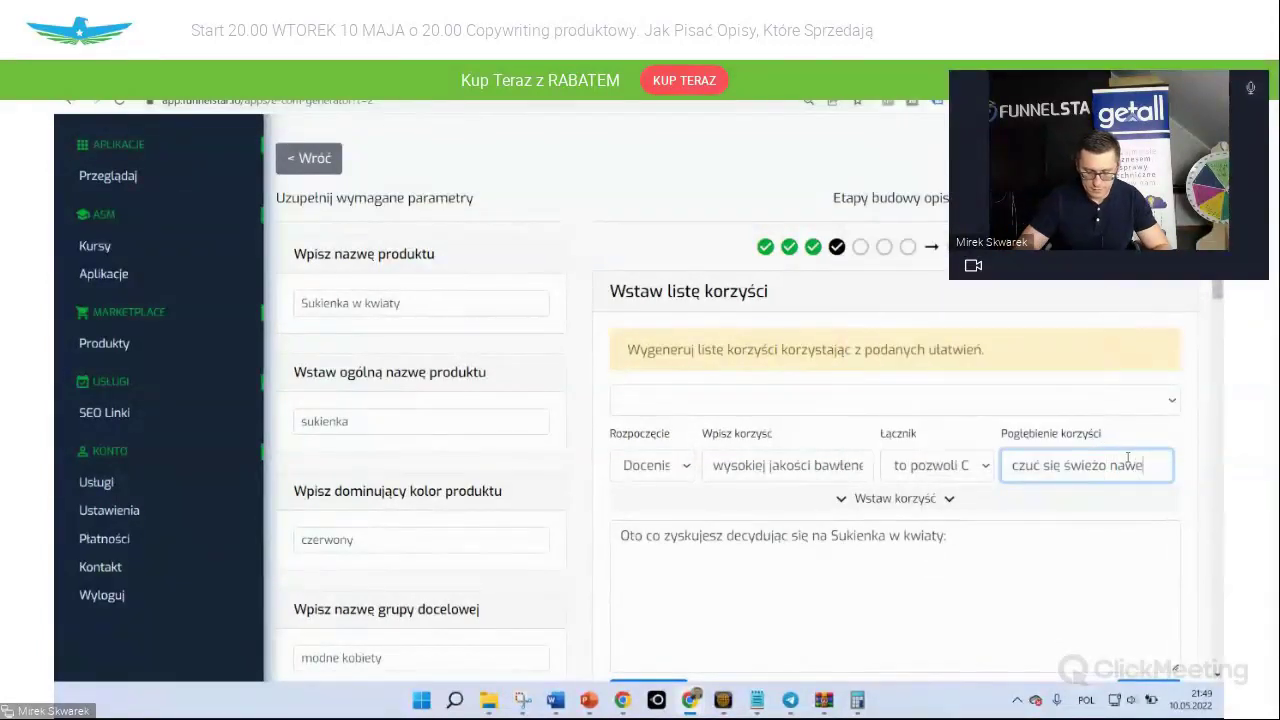
pyautogui.write('t w najwię')
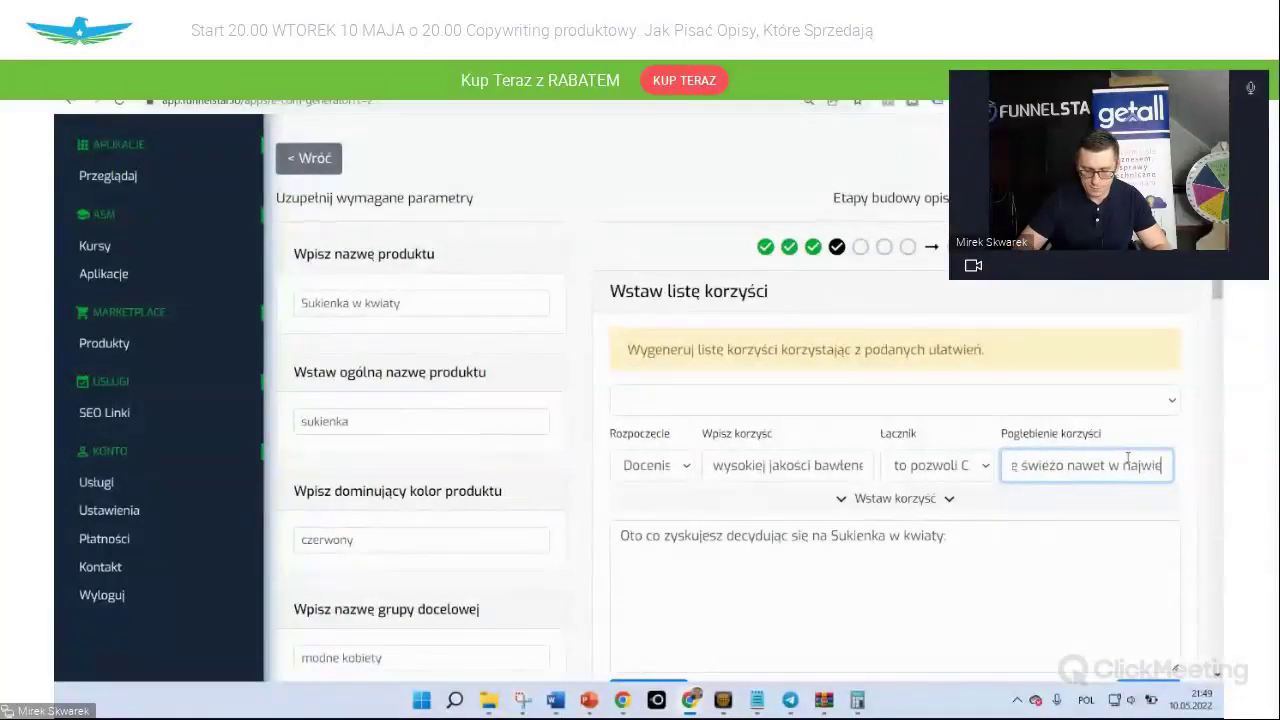
pyautogui.write('kszych upałac')
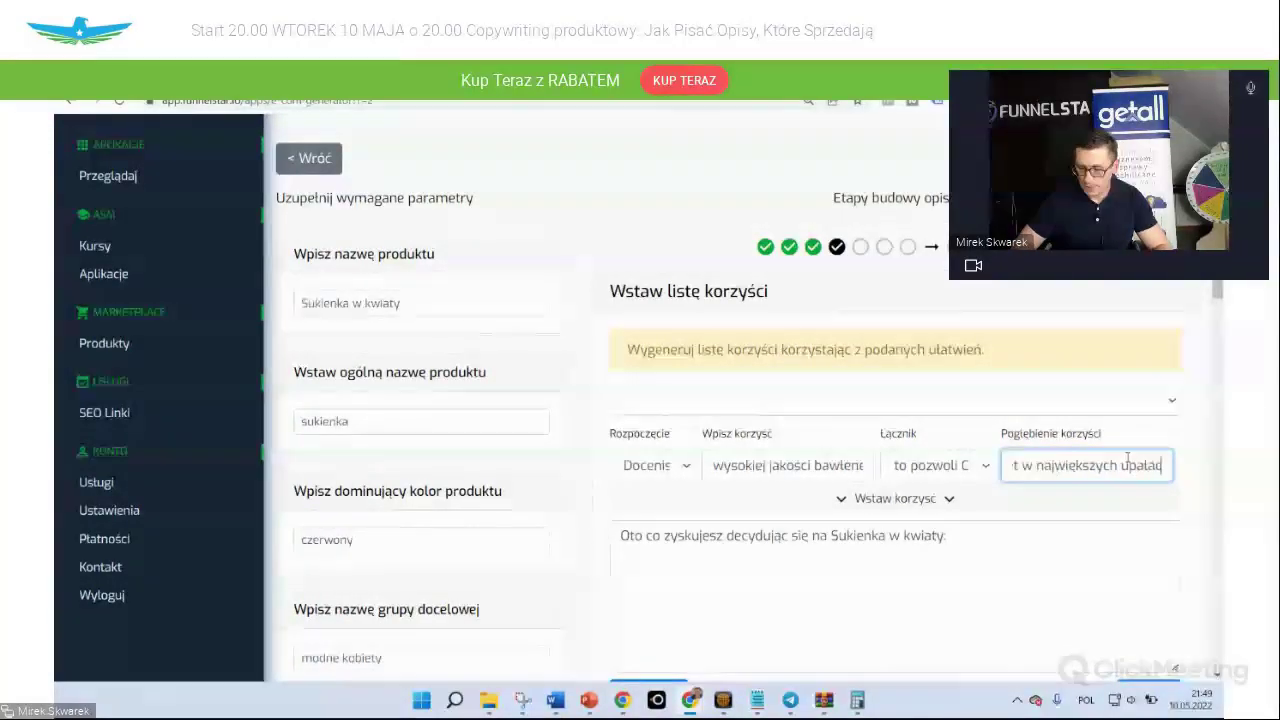
pyautogui.write('h')
pyautogui.click(1120, 498)
pyautogui.scroll(-2, 1094, 560)
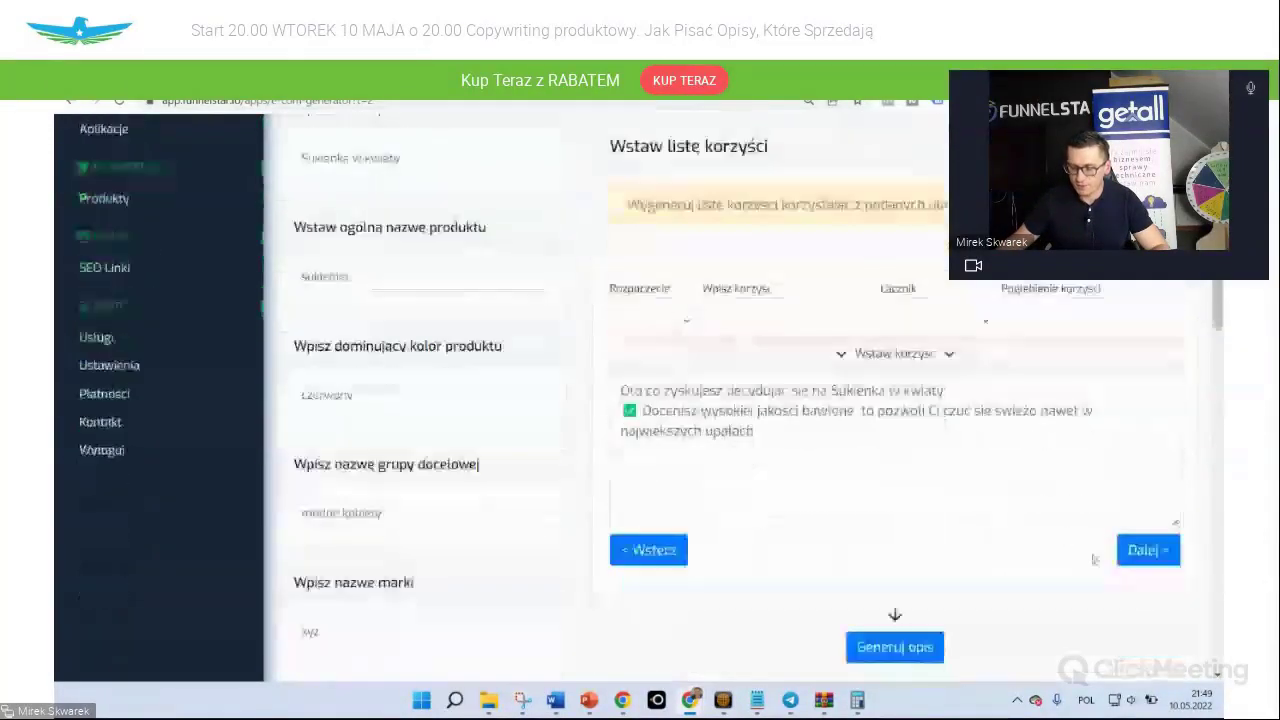
pyautogui.click(1143, 466)
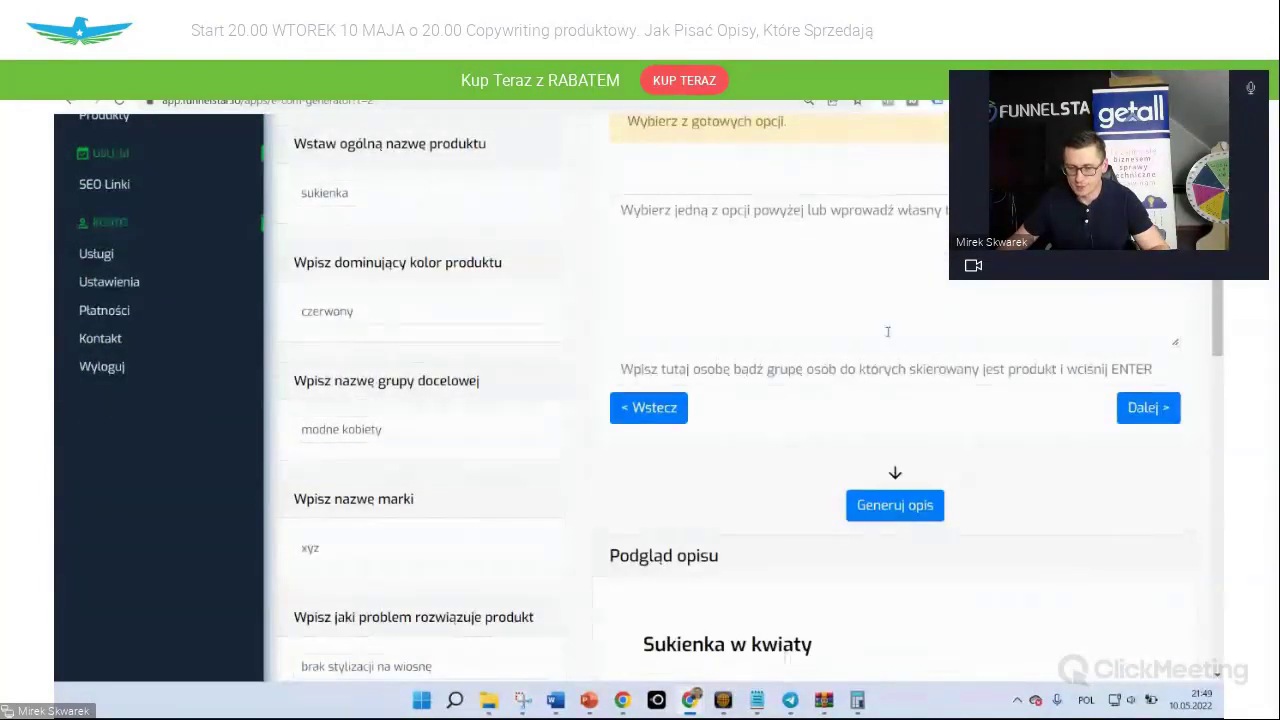
# Choose the audience text beginning "Czy Sukienka w kwiaty jest dla każdego? Na pewno nie" and add the group "Kobiety lubice luźny styl"
pyautogui.scroll(2, 887, 331)
pyautogui.click(747, 324)
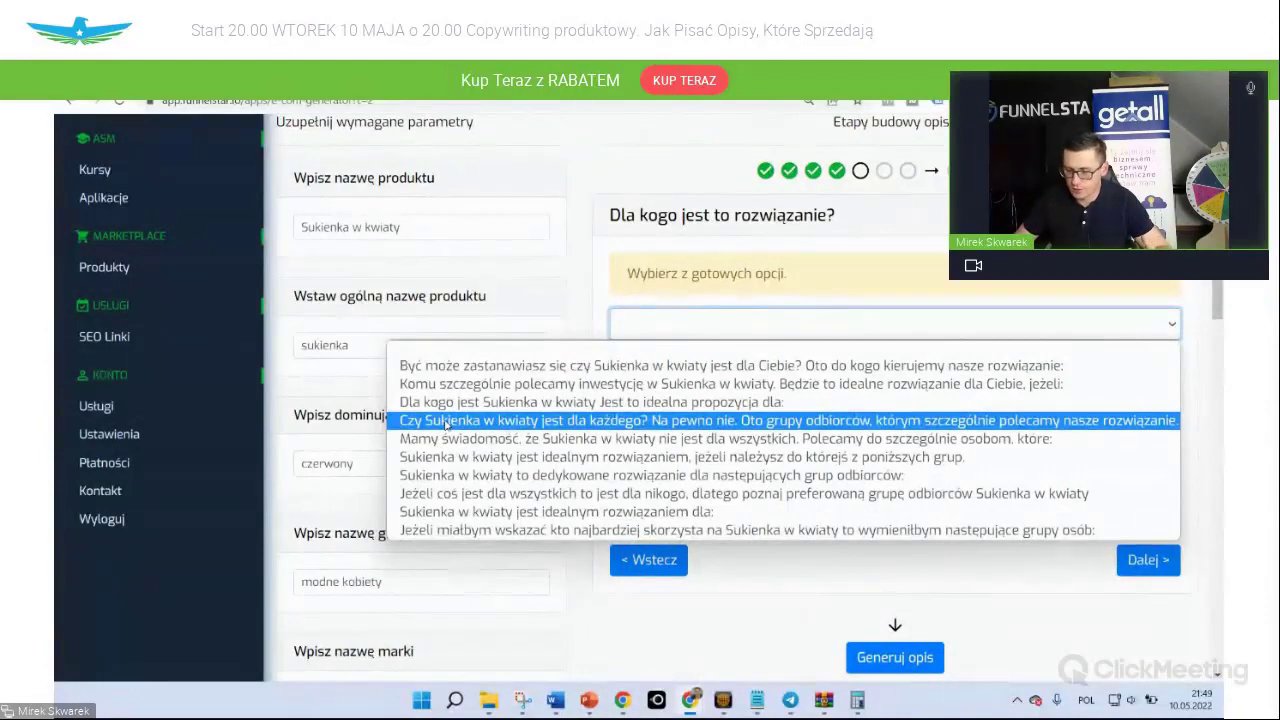
pyautogui.click(446, 421)
pyautogui.click(714, 521)
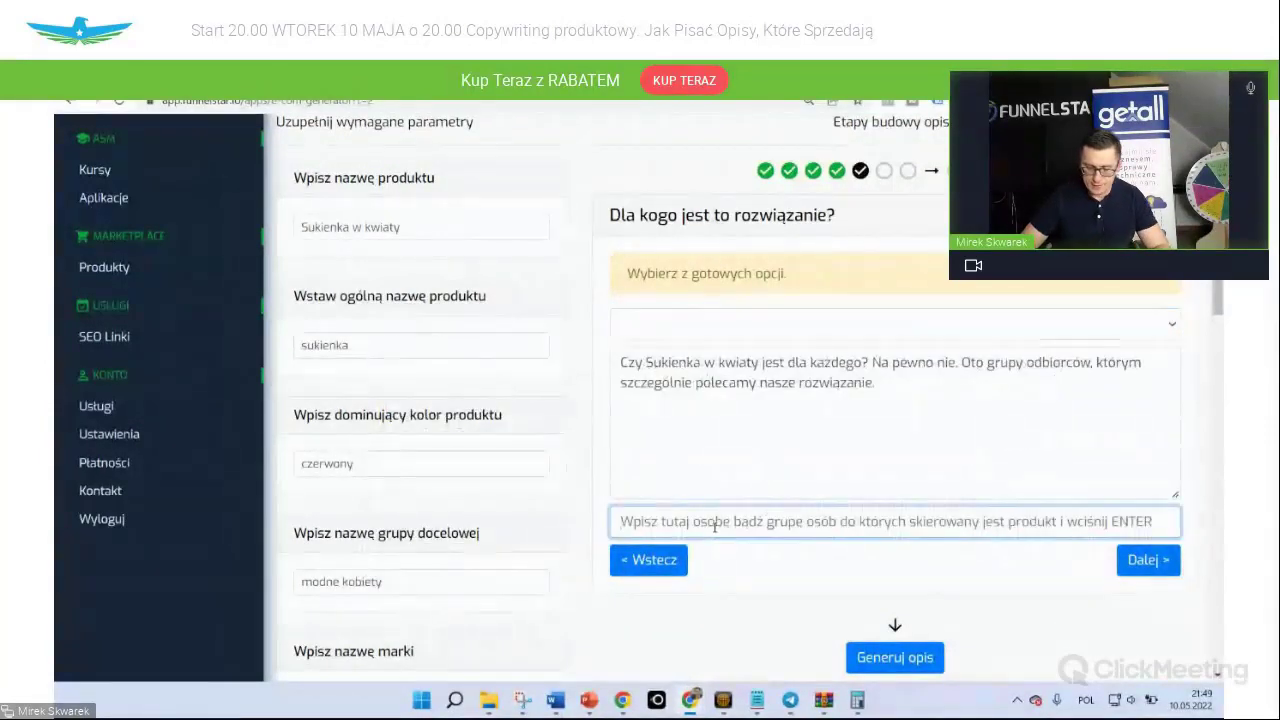
pyautogui.write('Kobiety')
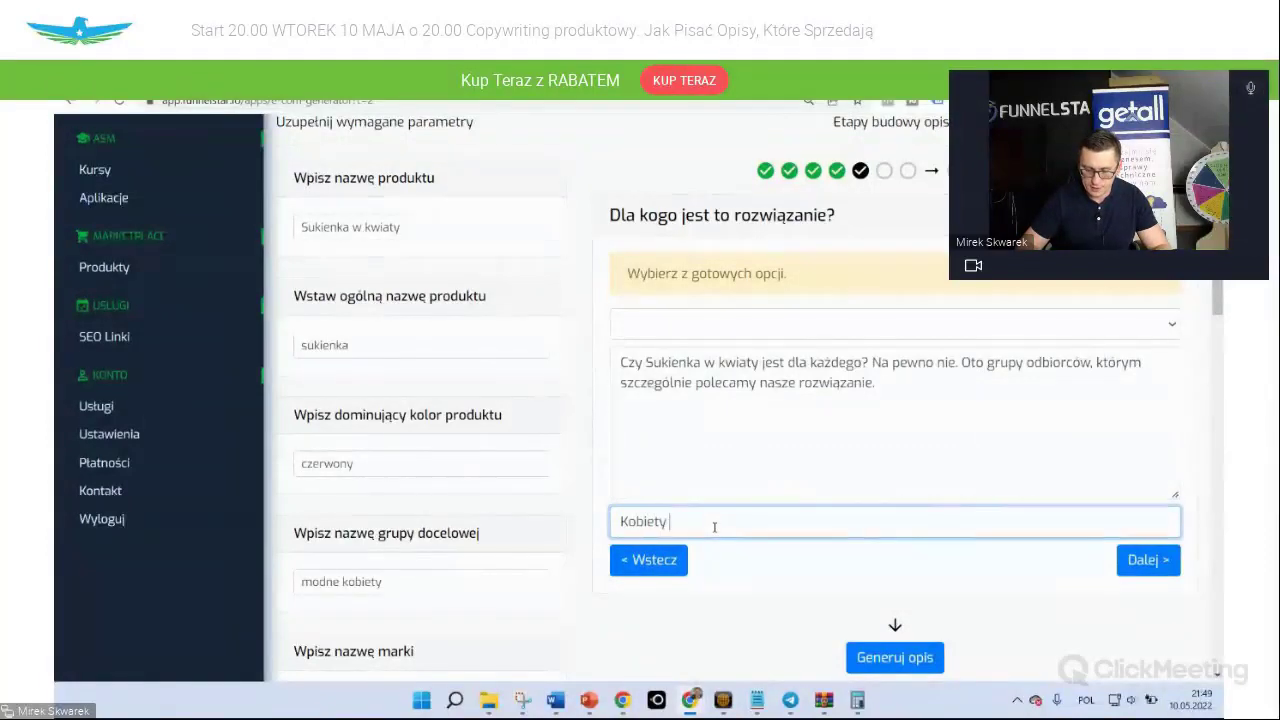
pyautogui.write(' lubice')
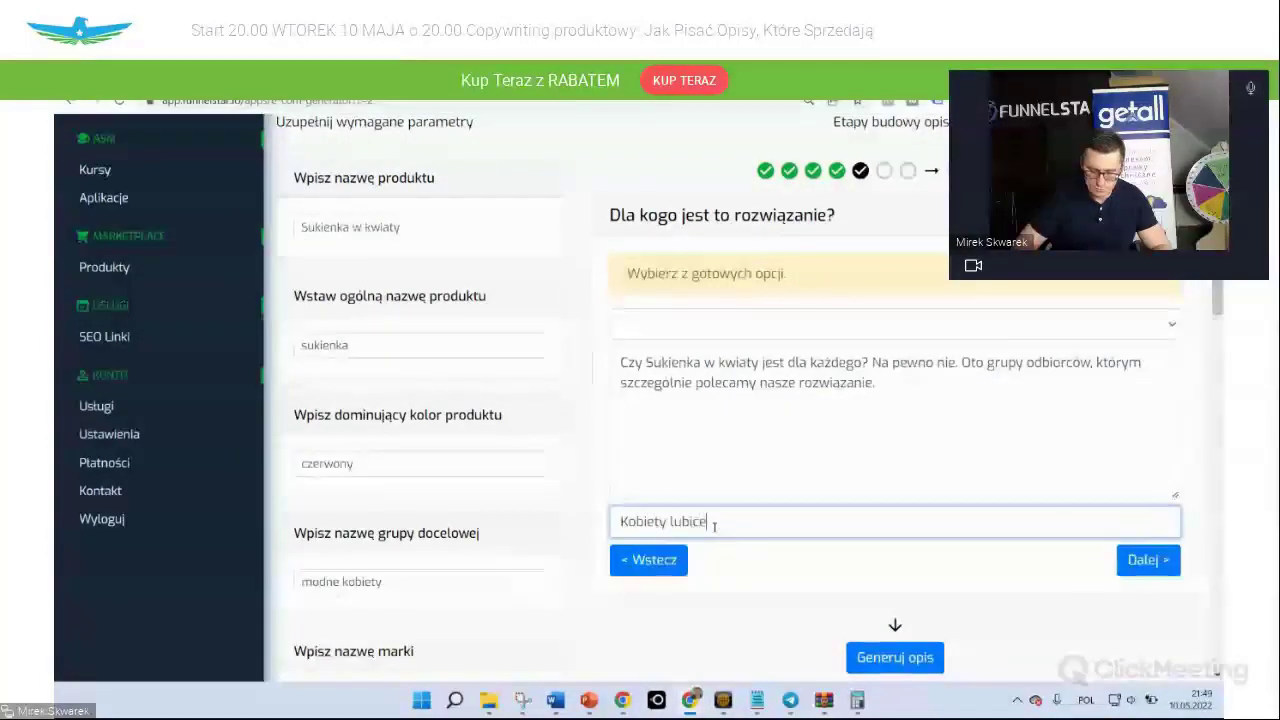
pyautogui.write(' luzny sty')
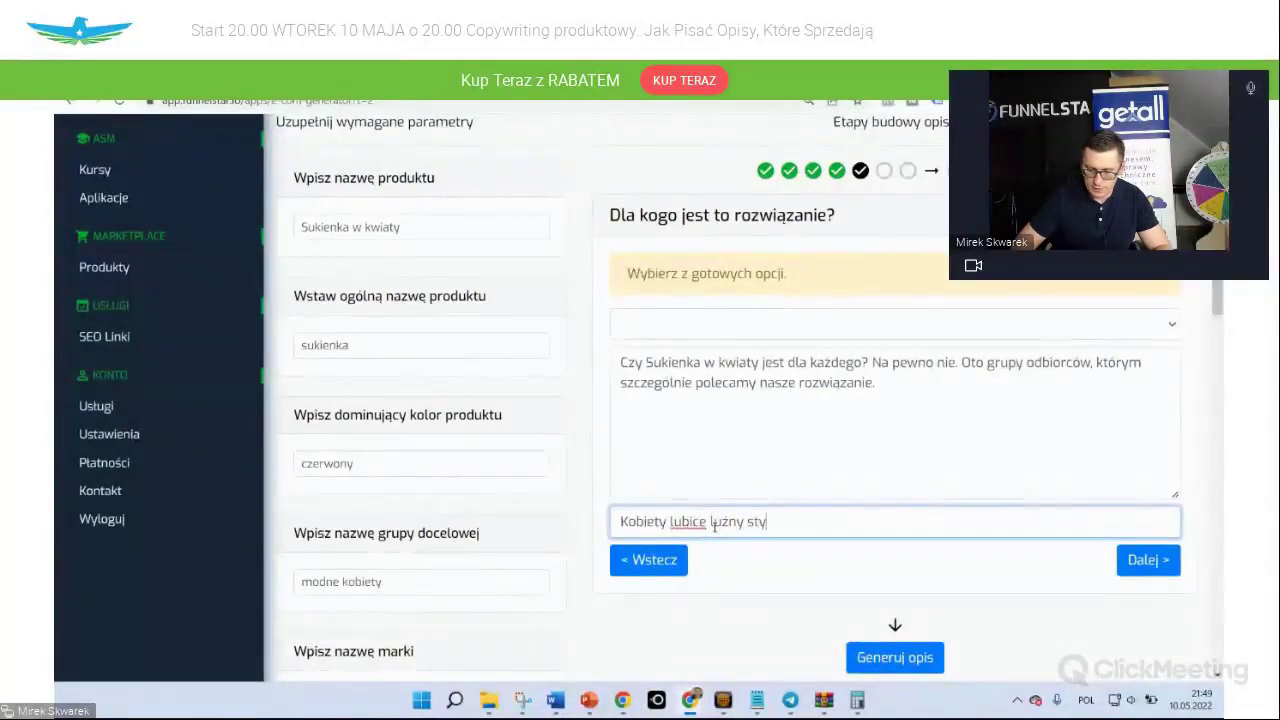
pyautogui.write('l')
pyautogui.press('Return')
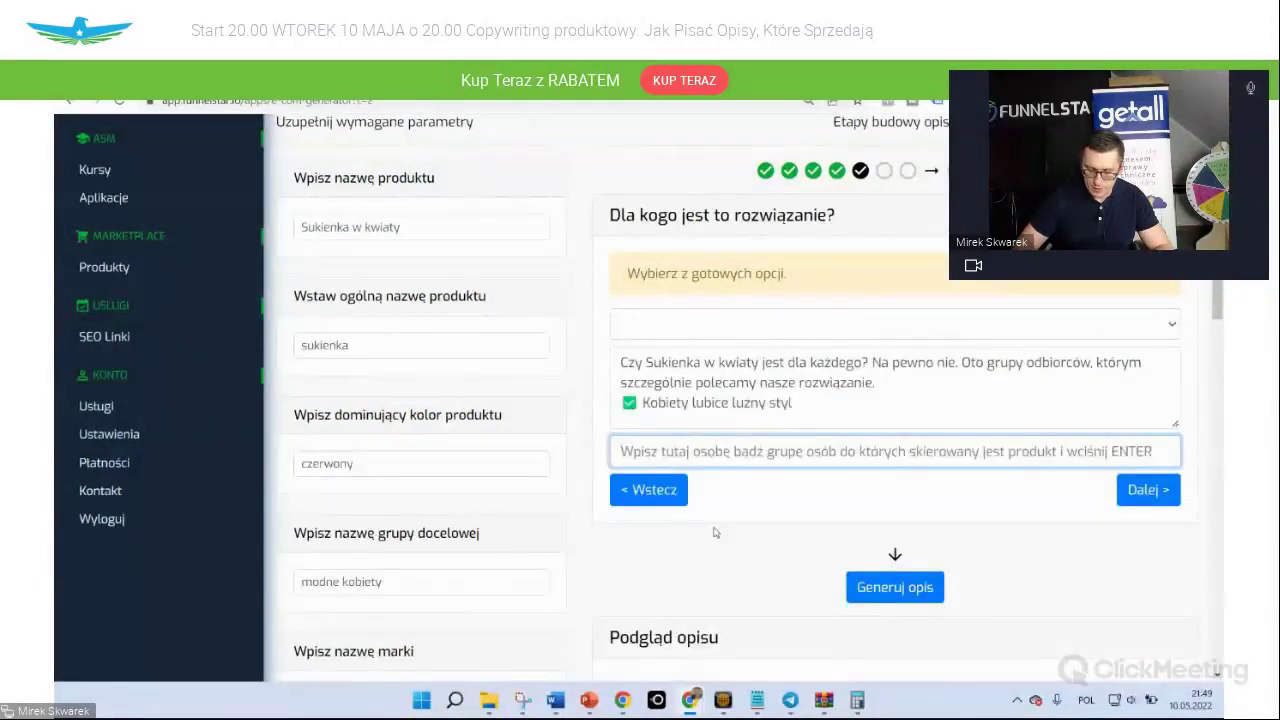
# Add "kobiety żyjące pełnią życia" as a second audience group and proceed to the specification stage
pyautogui.write('kobi')
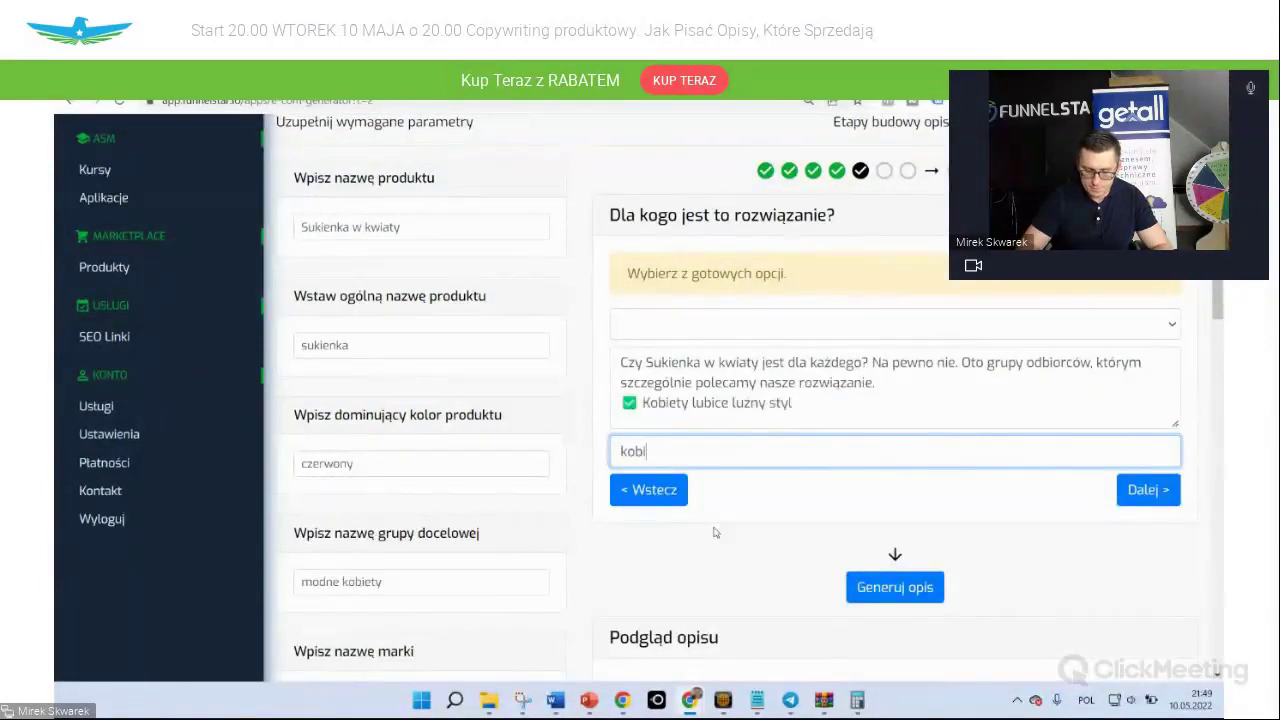
pyautogui.write('ety żyjąc')
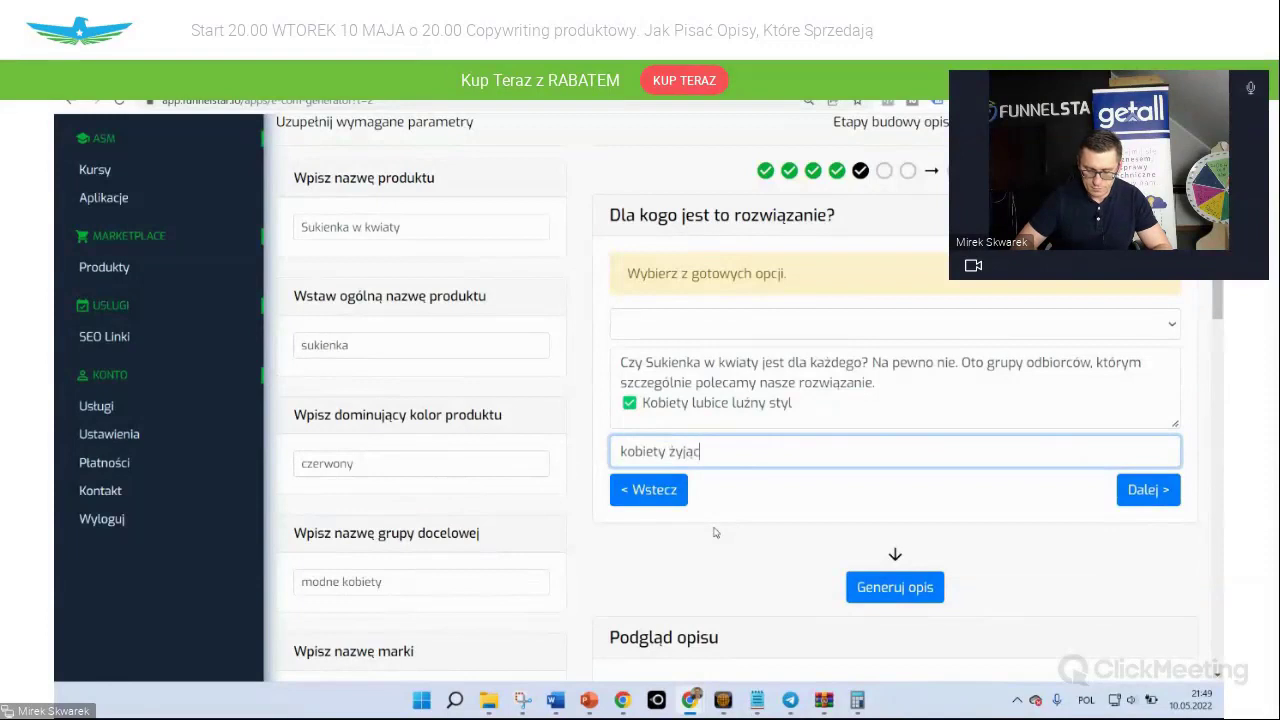
pyautogui.write('e pełnią życia')
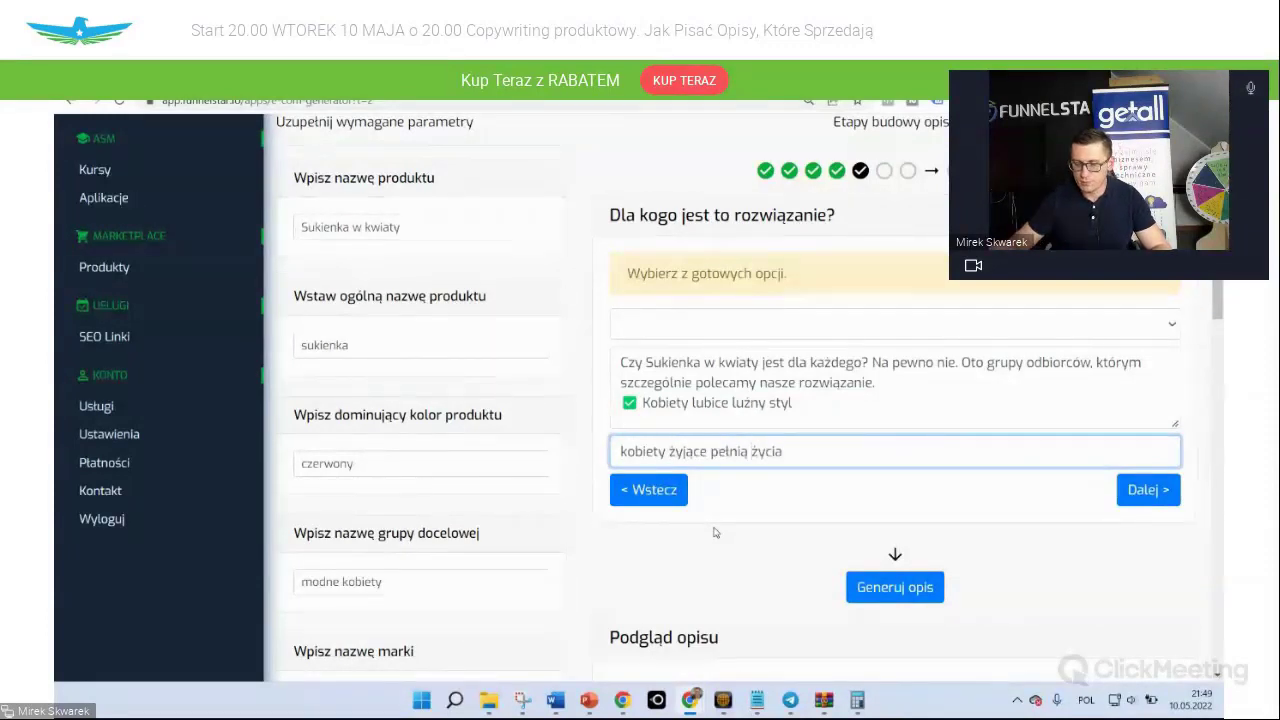
pyautogui.press('Return')
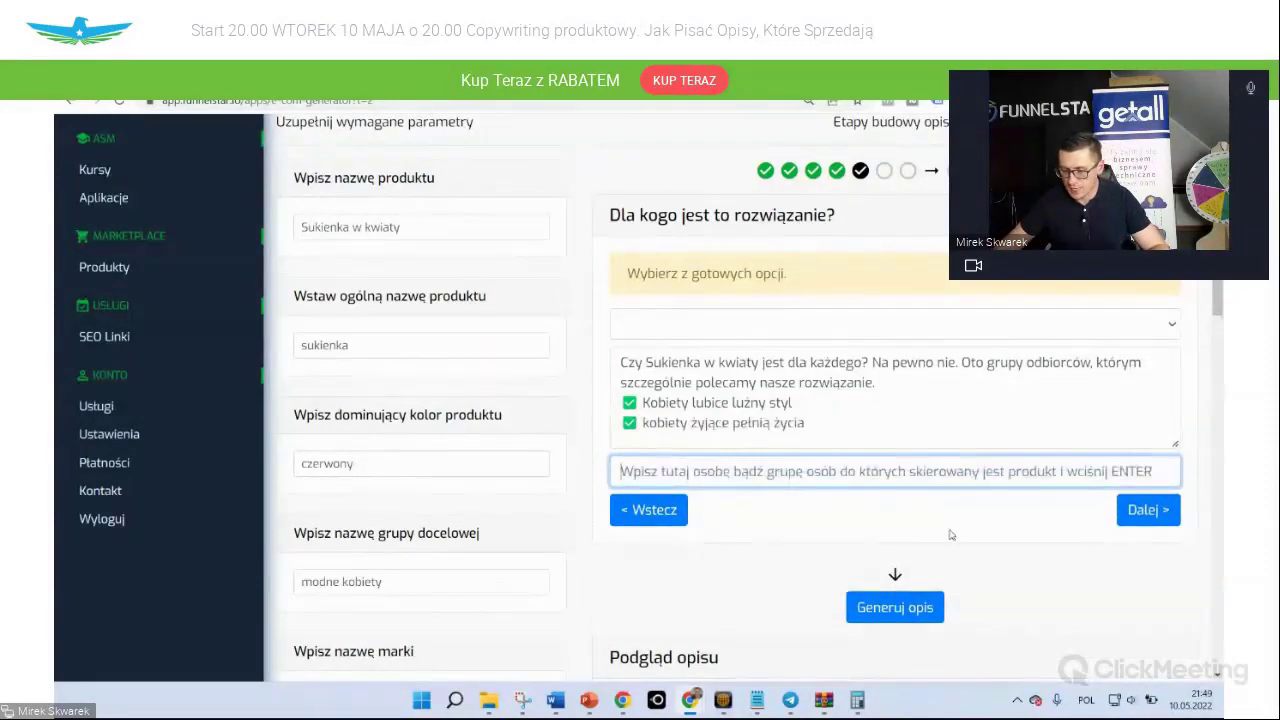
pyautogui.click(1146, 490)
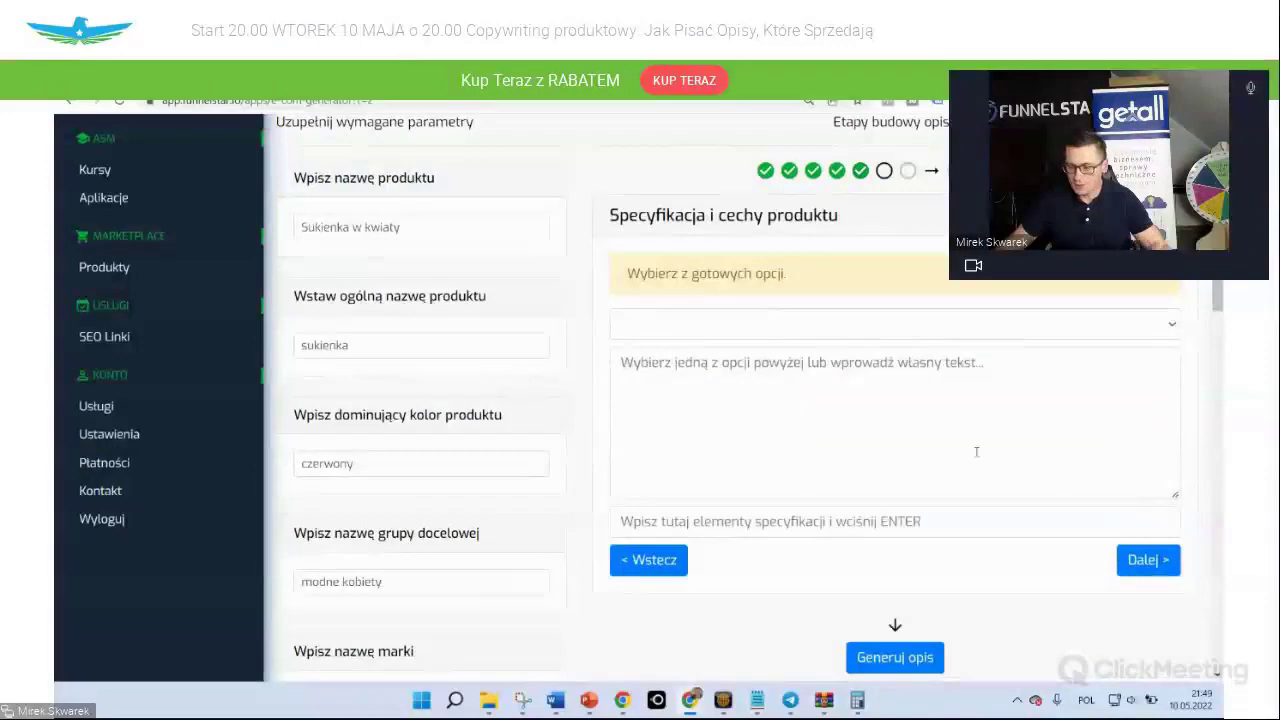
# Choose the specification heading "Najważniejsze cechy Sukienka w kwiaty", add the feature "100% bawełna" and proceed to the call-to-action stage
pyautogui.click(871, 331)
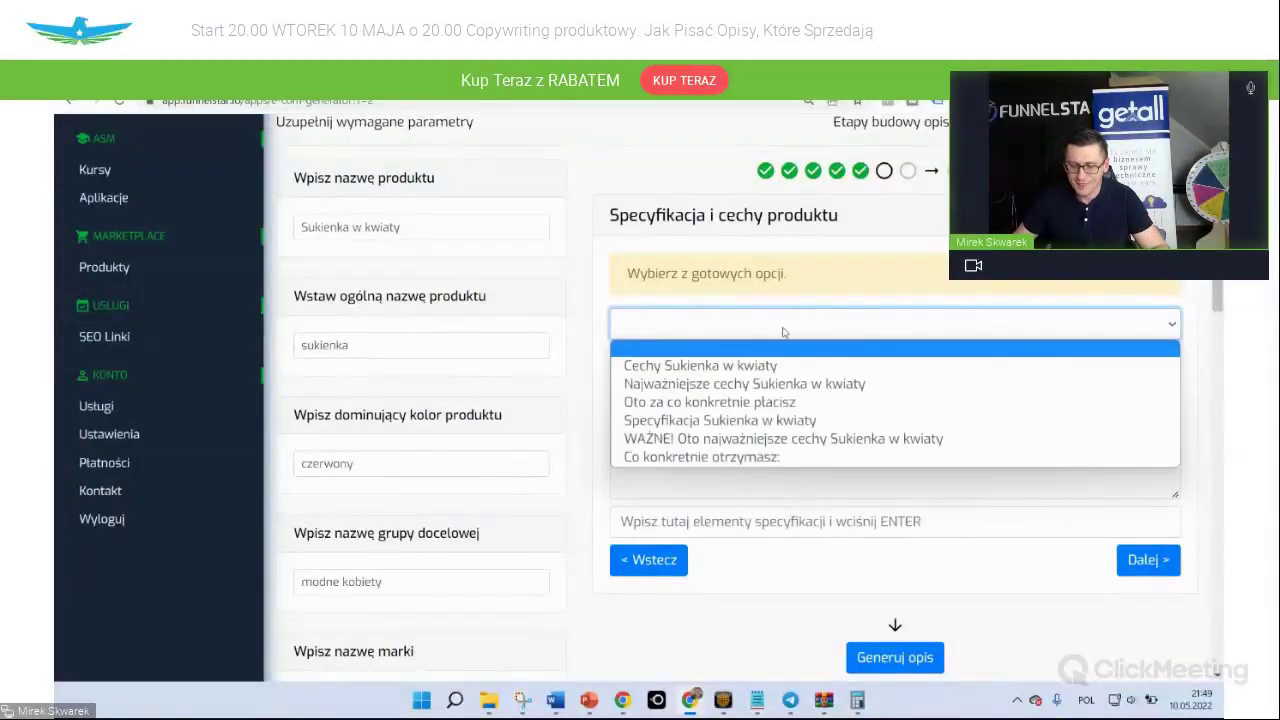
pyautogui.click(736, 384)
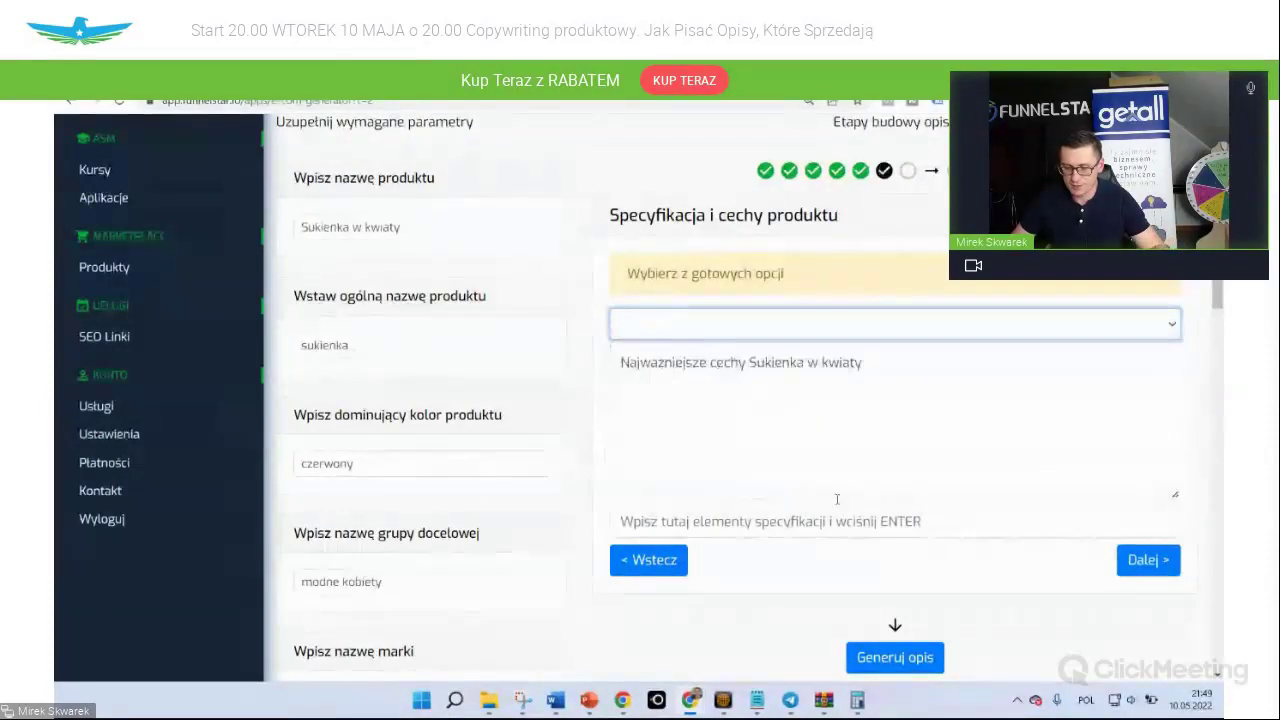
pyautogui.click(731, 522)
pyautogui.write('100% n')
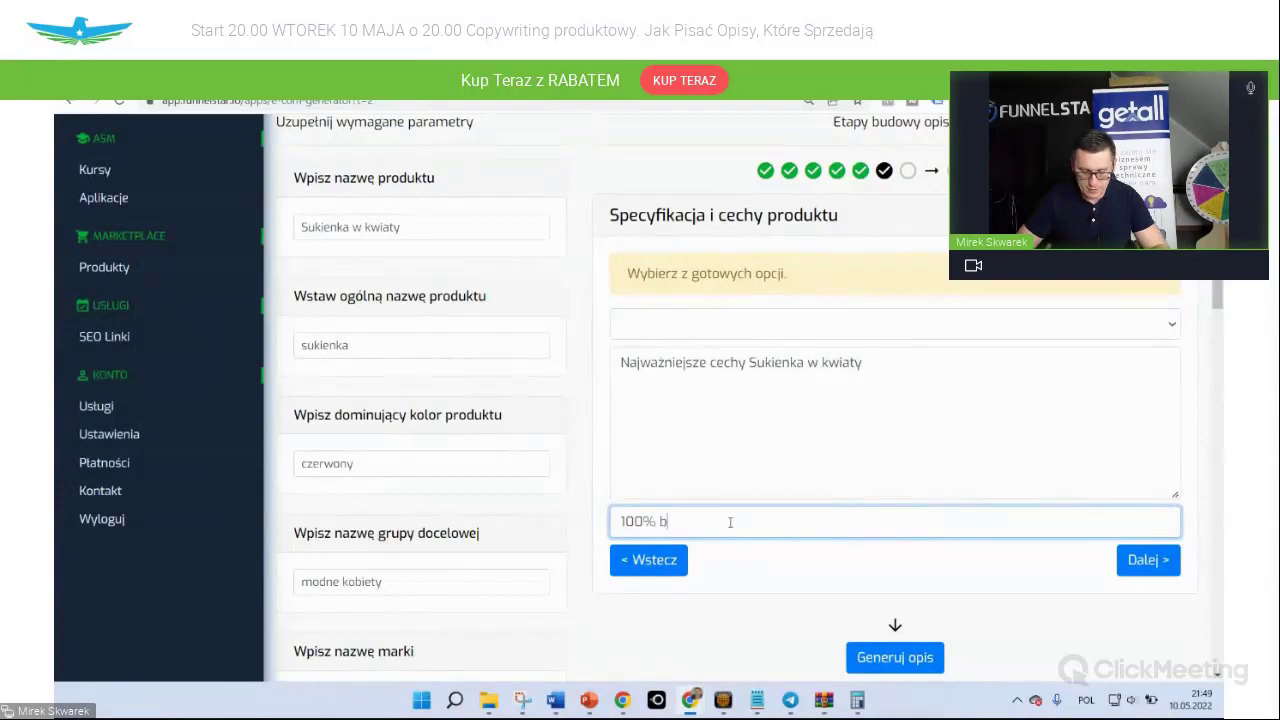
pyautogui.write('awełna')
pyautogui.press('Return')
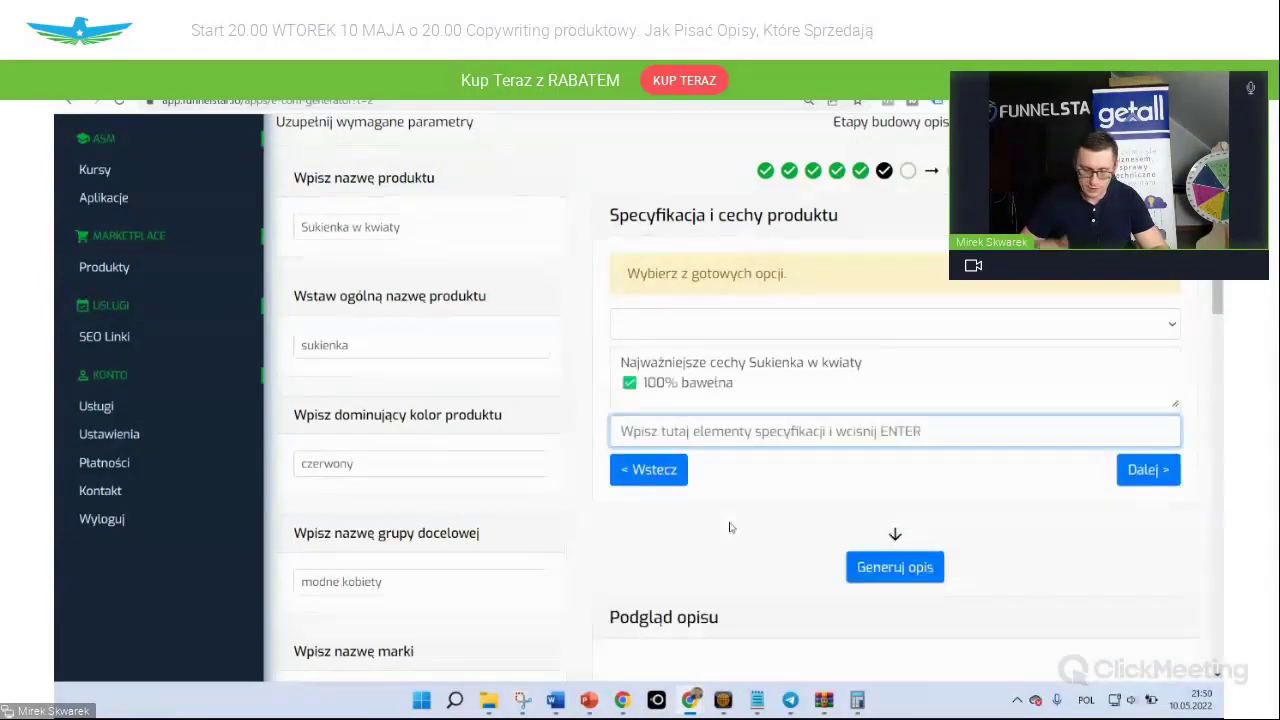
pyautogui.click(1150, 470)
# Choose the call to action "Kup Teraz zanim wyprzedamy stan magazynowy" and generate the product description
pyautogui.click(923, 323)
pyautogui.scroll(-1, 665, 510)
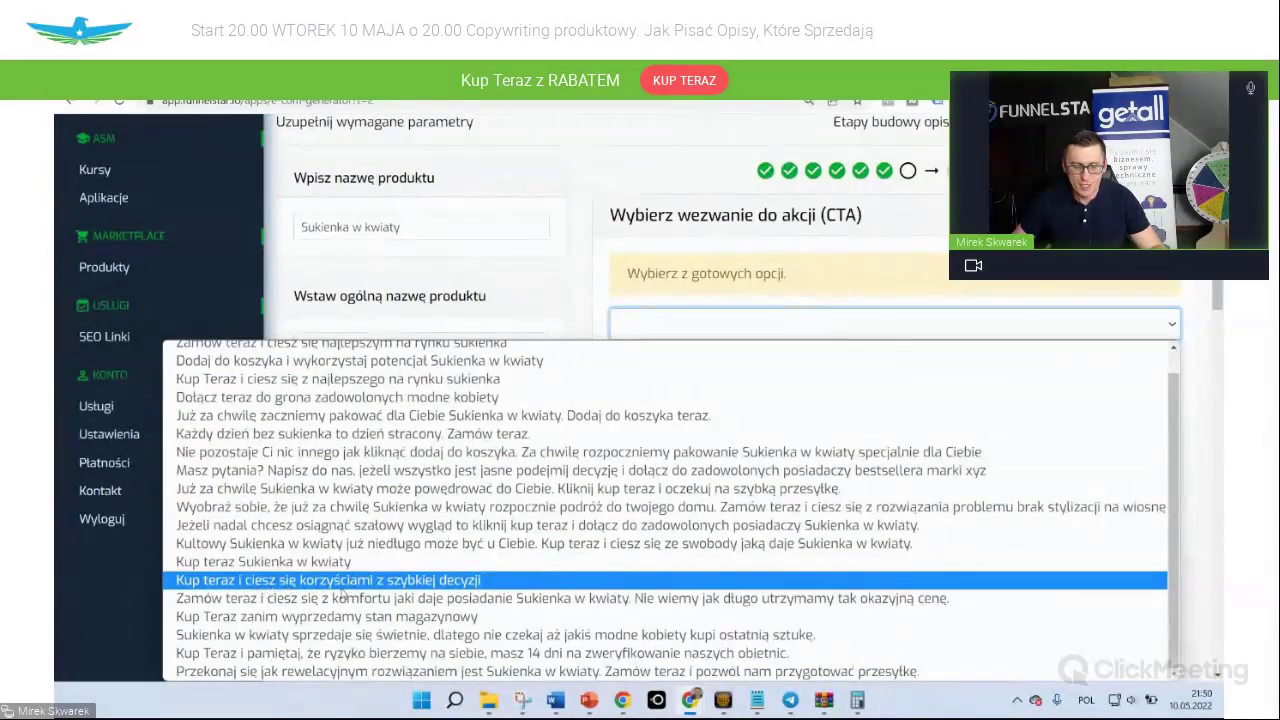
pyautogui.click(343, 620)
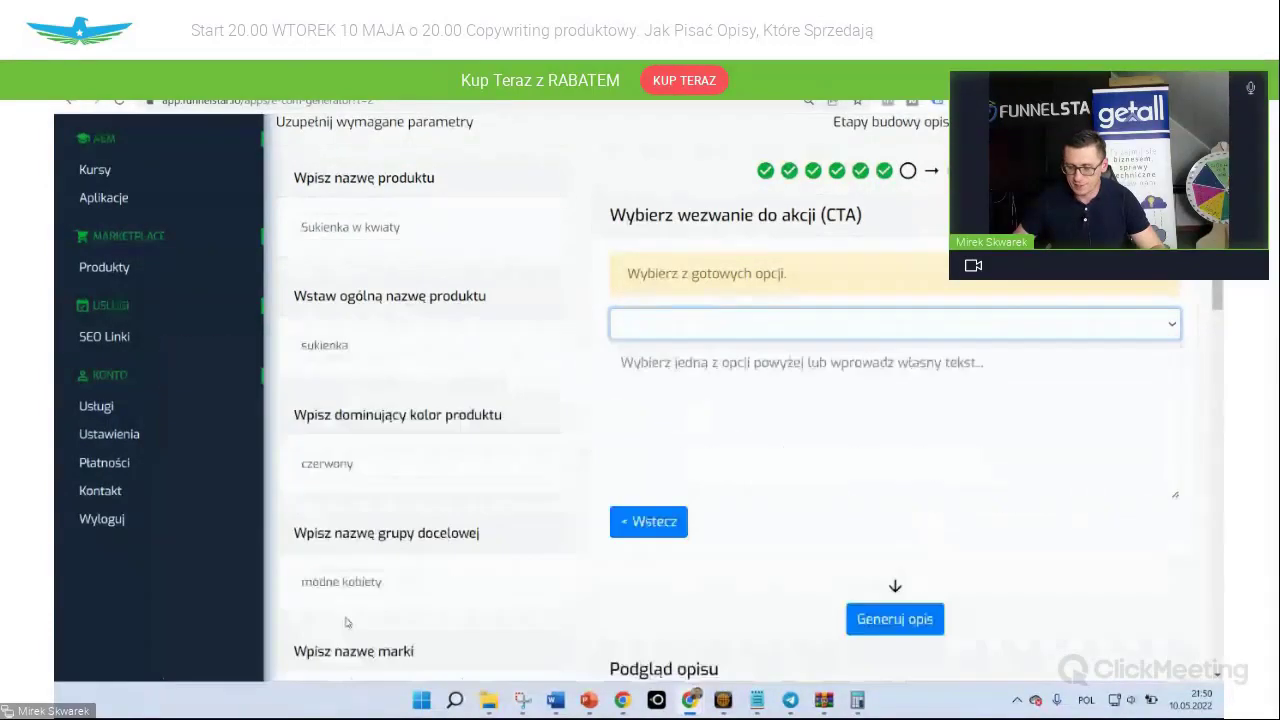
pyautogui.click(895, 619)
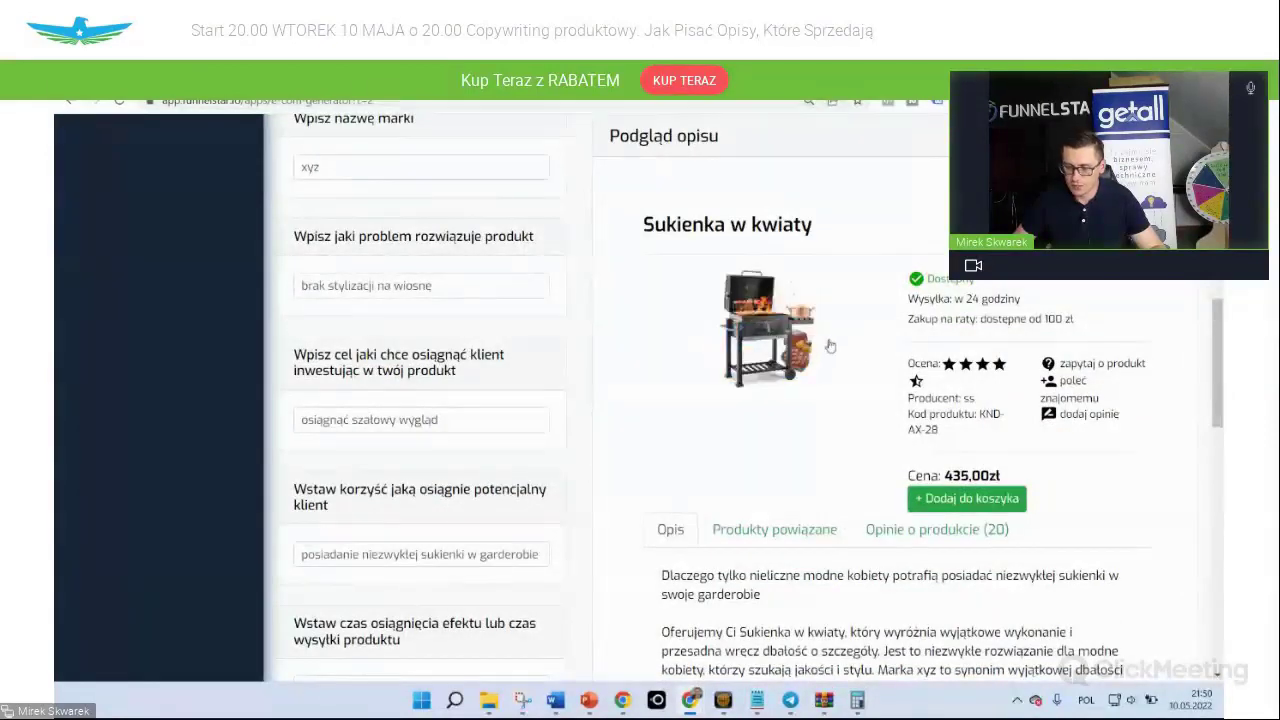
# Review the generated "Sukienka w kwiaty" description in the preview and copy its entire text
pyautogui.scroll(-1, 820, 360)
pyautogui.scroll(-7, 858, 365)
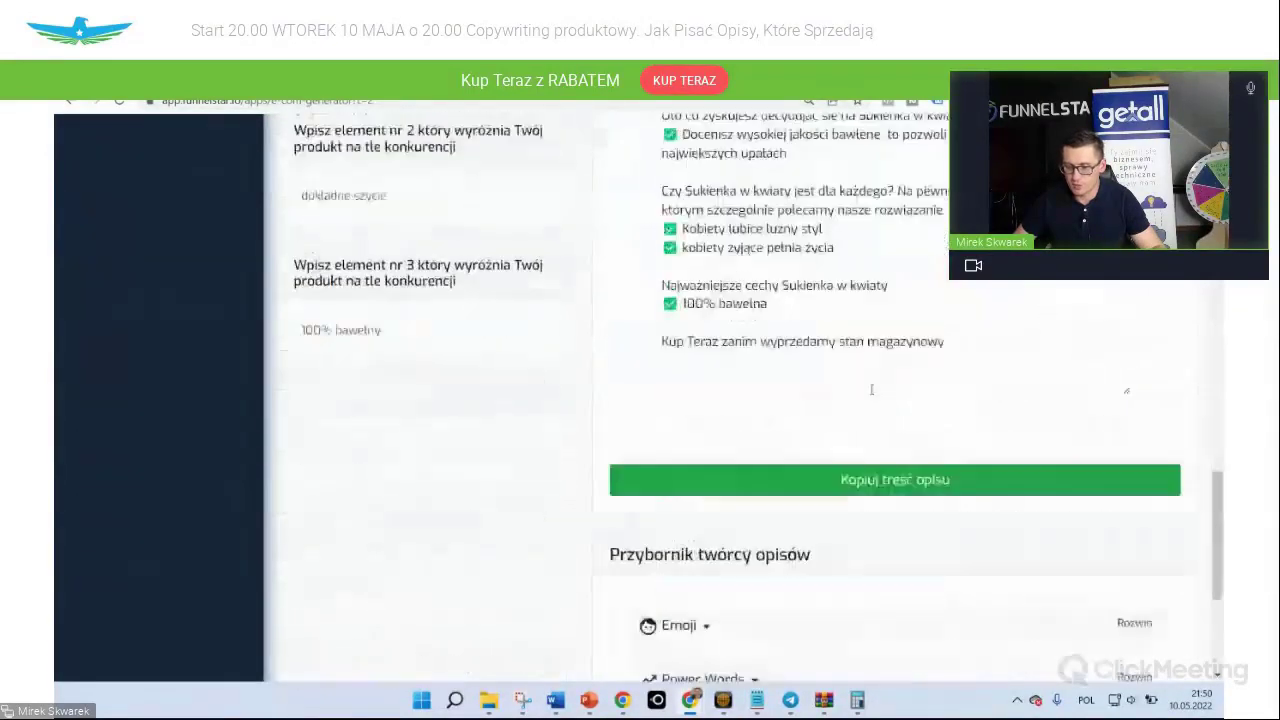
pyautogui.scroll(3, 1127, 540)
pyautogui.click(1127, 566)
pyautogui.scroll(9, 1127, 566)
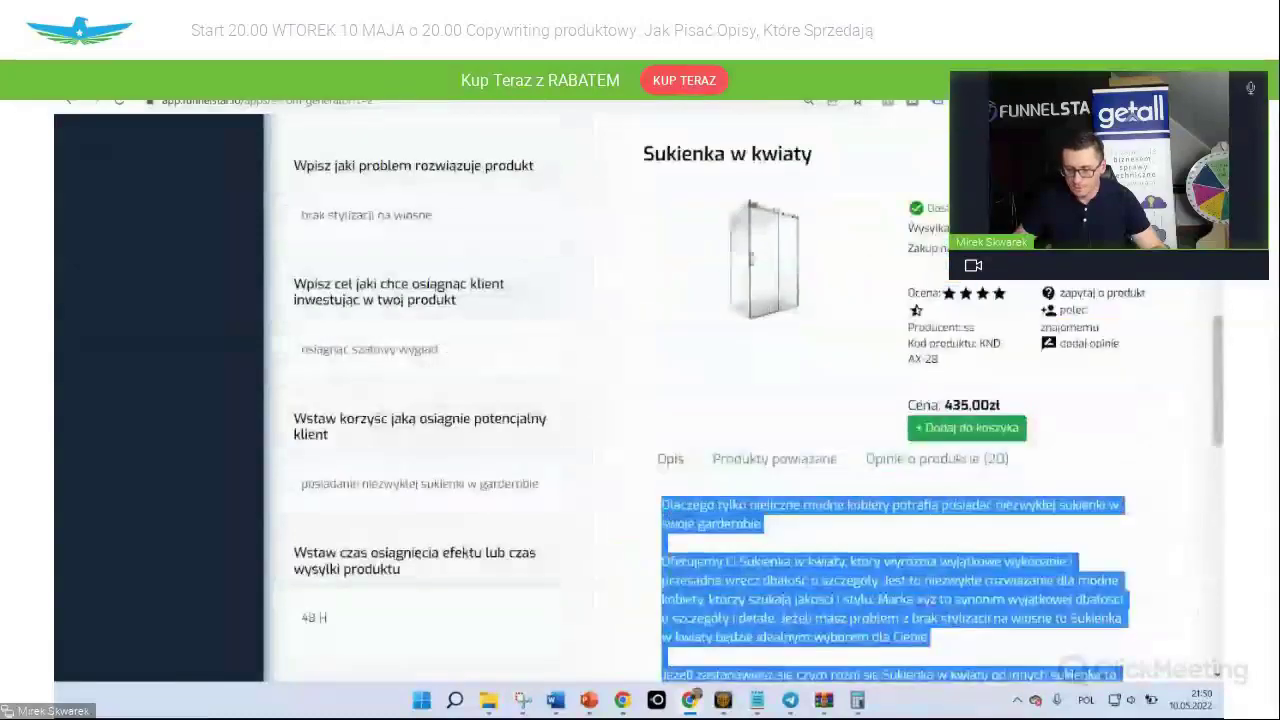
pyautogui.scroll(-7, 645, 244)
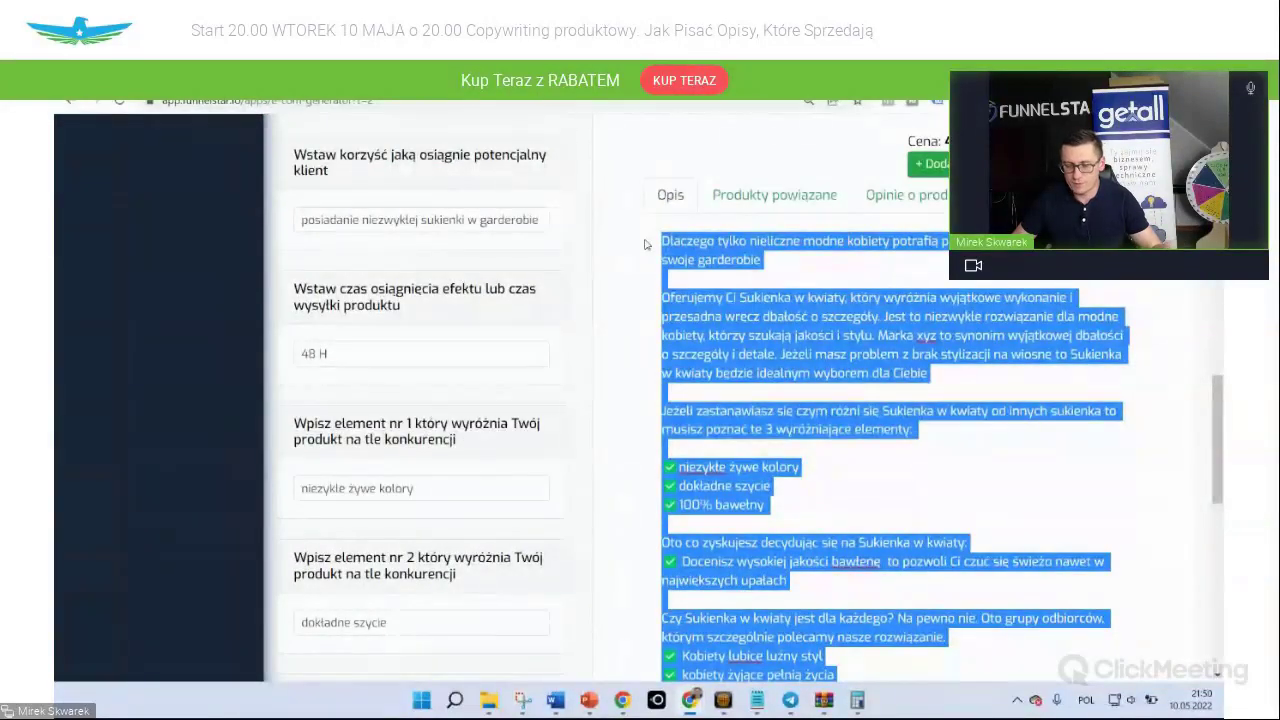
pyautogui.rightClick(755, 257)
pyautogui.click(778, 322)
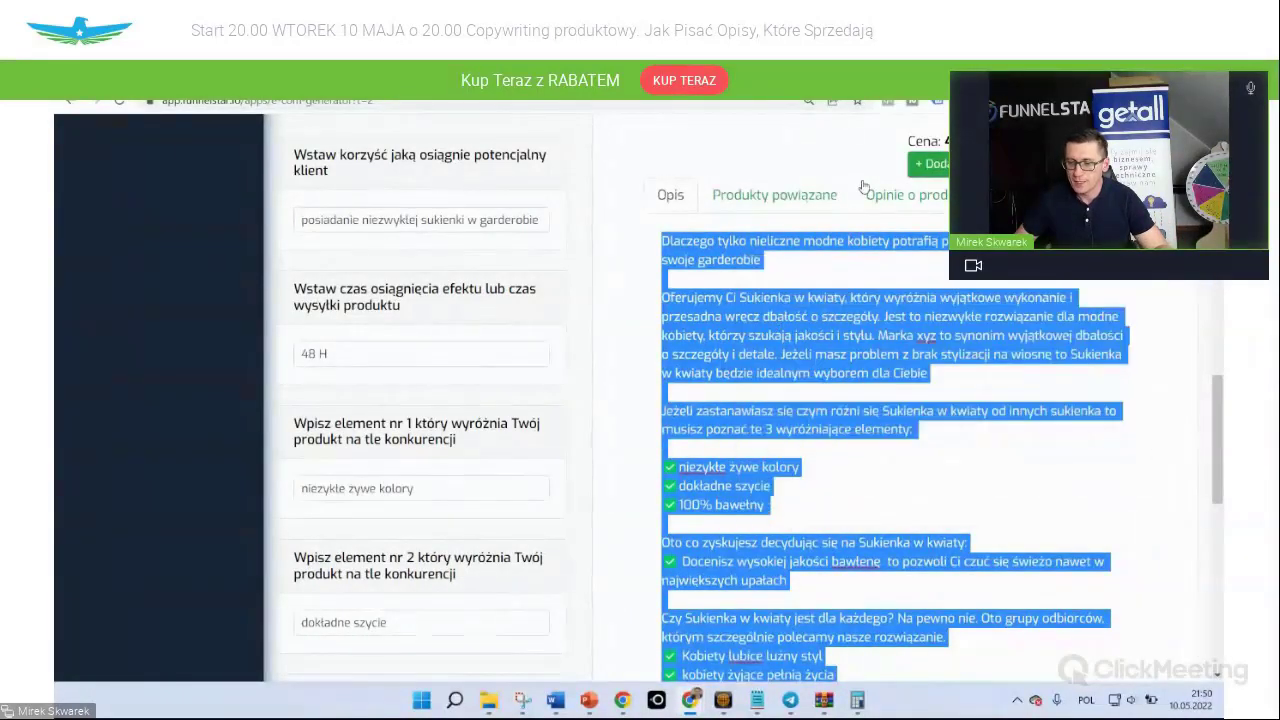
# Open facebook.com in a new browser tab, start a new post and paste the copied dress description into it
pyautogui.hotkey('ctrl', 'Tab')
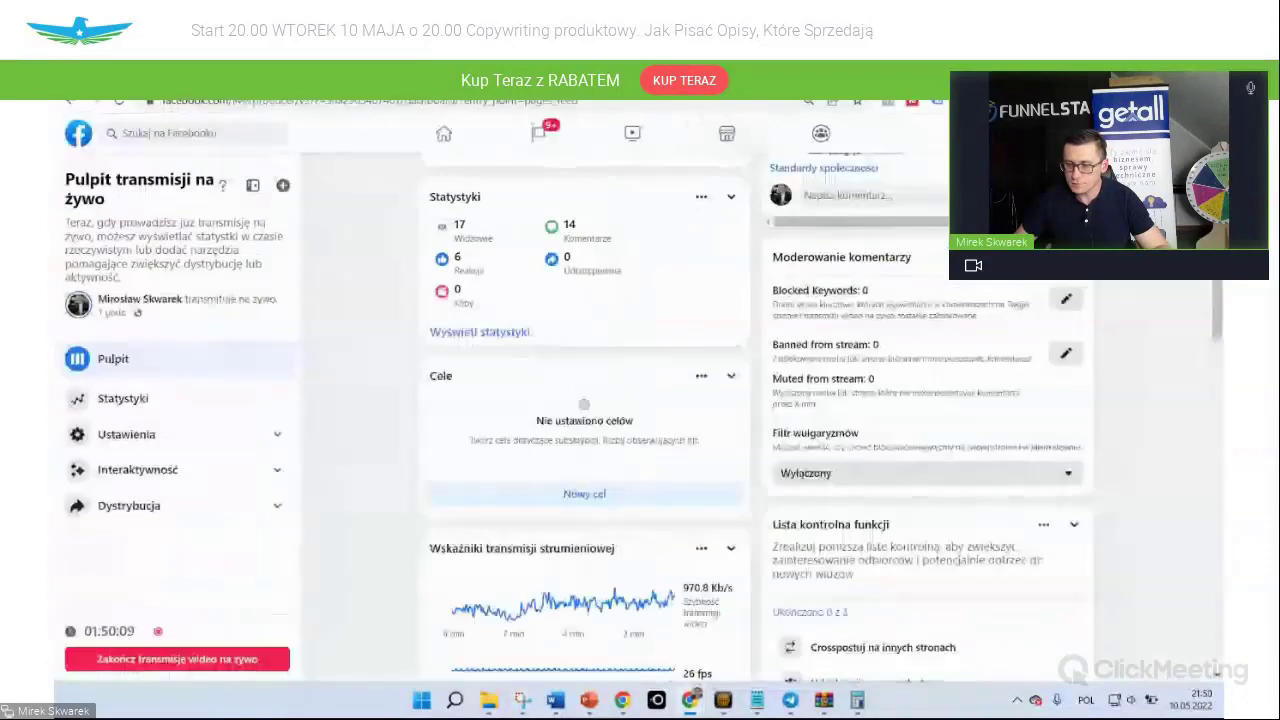
pyautogui.hotkey('ctrl', 't')
pyautogui.write('facebook.com')
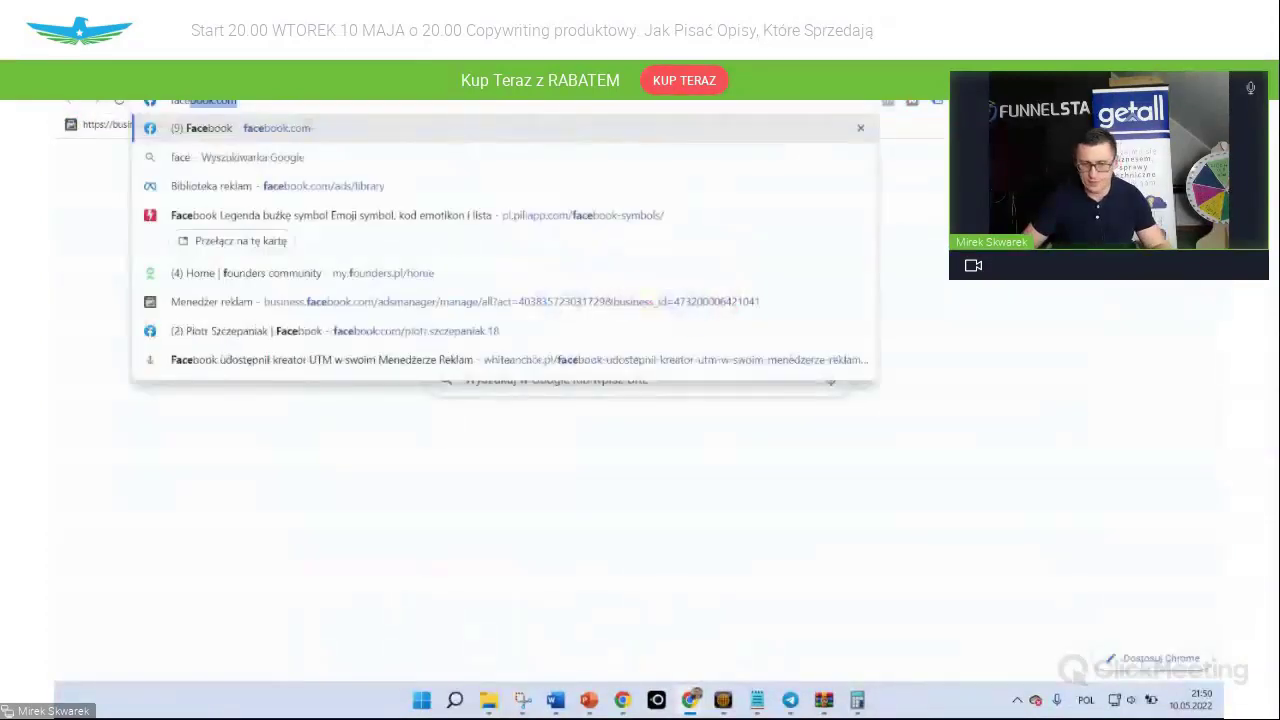
pyautogui.press('Return')
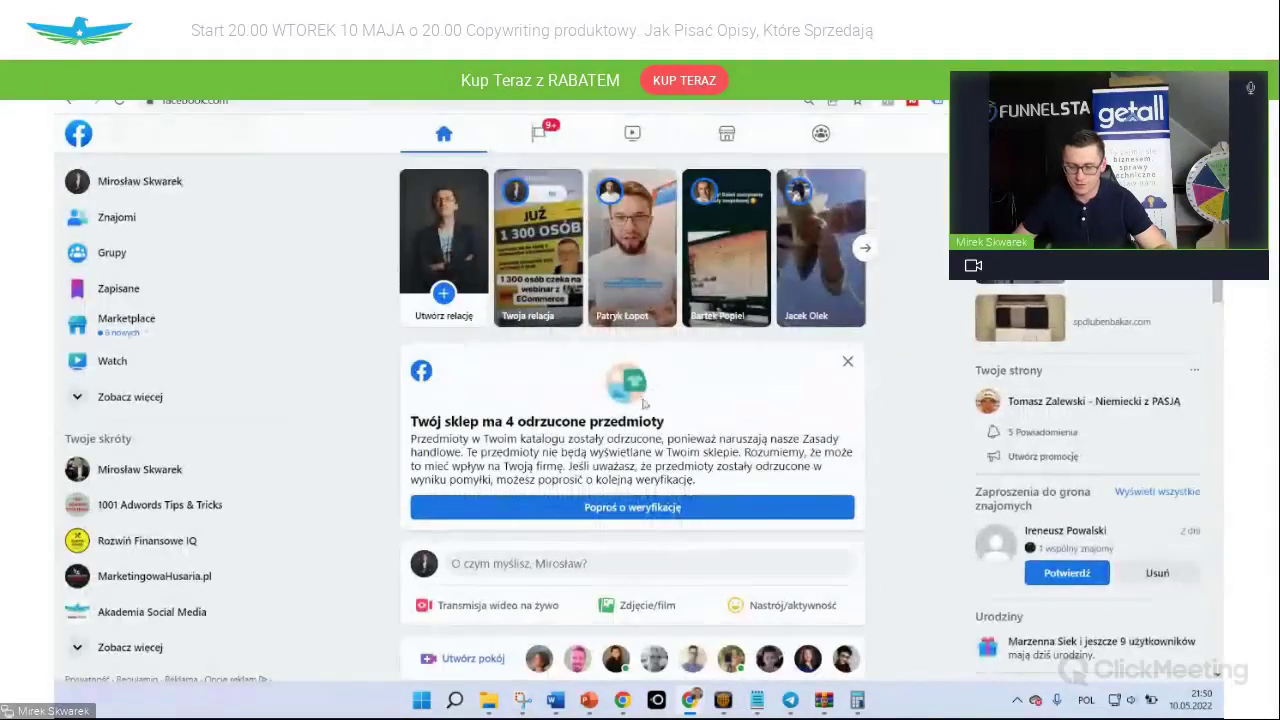
pyautogui.click(548, 560)
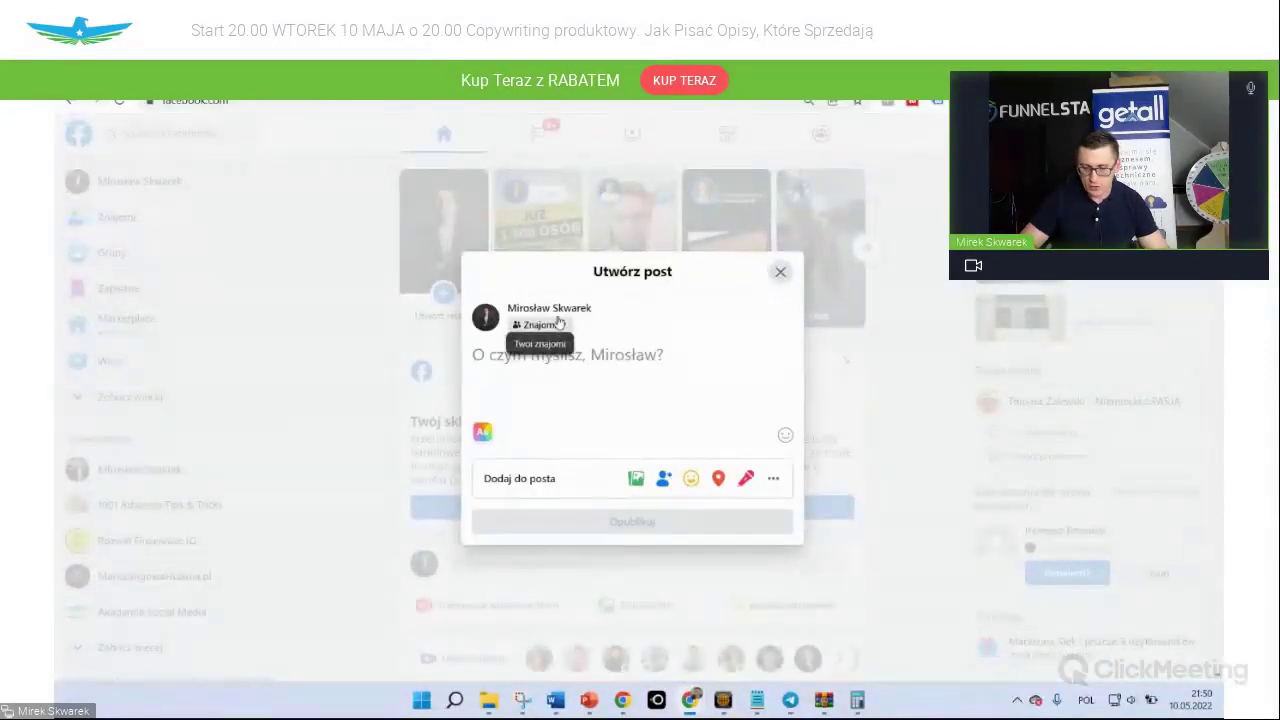
pyautogui.hotkey('ctrl', 'v')
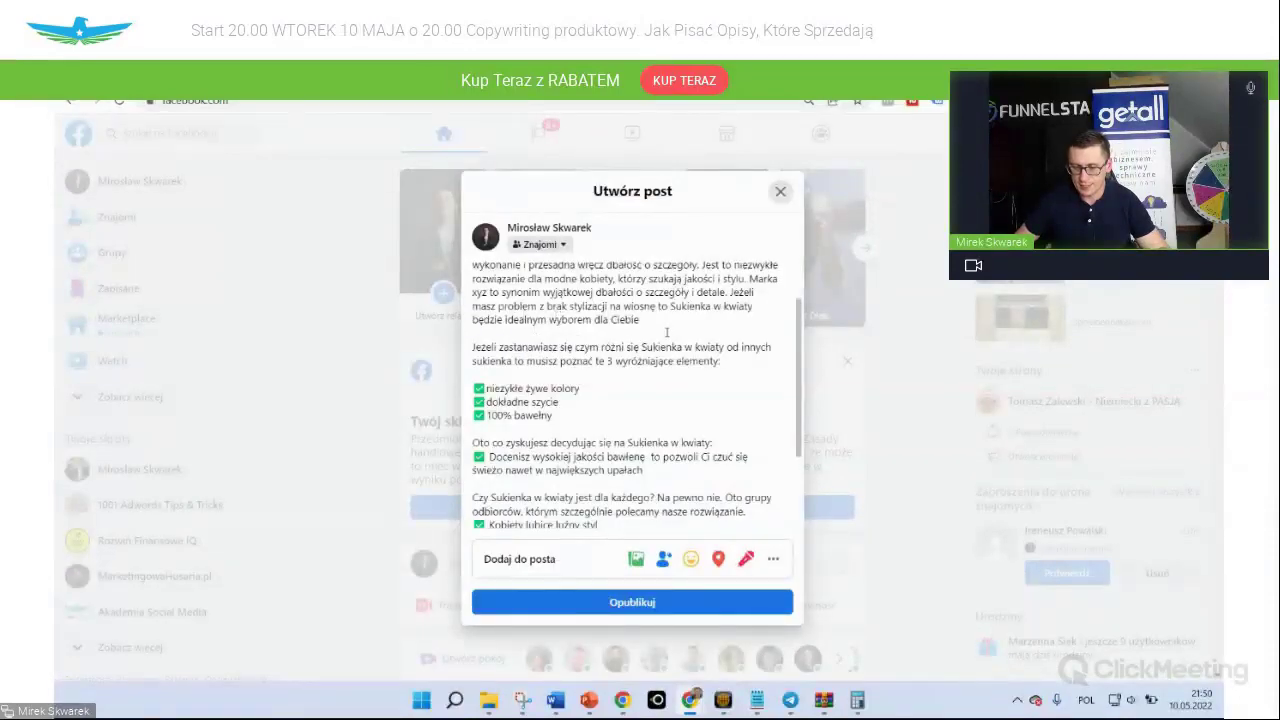
pyautogui.scroll(-3, 666, 332)
pyautogui.scroll(6, 680, 315)
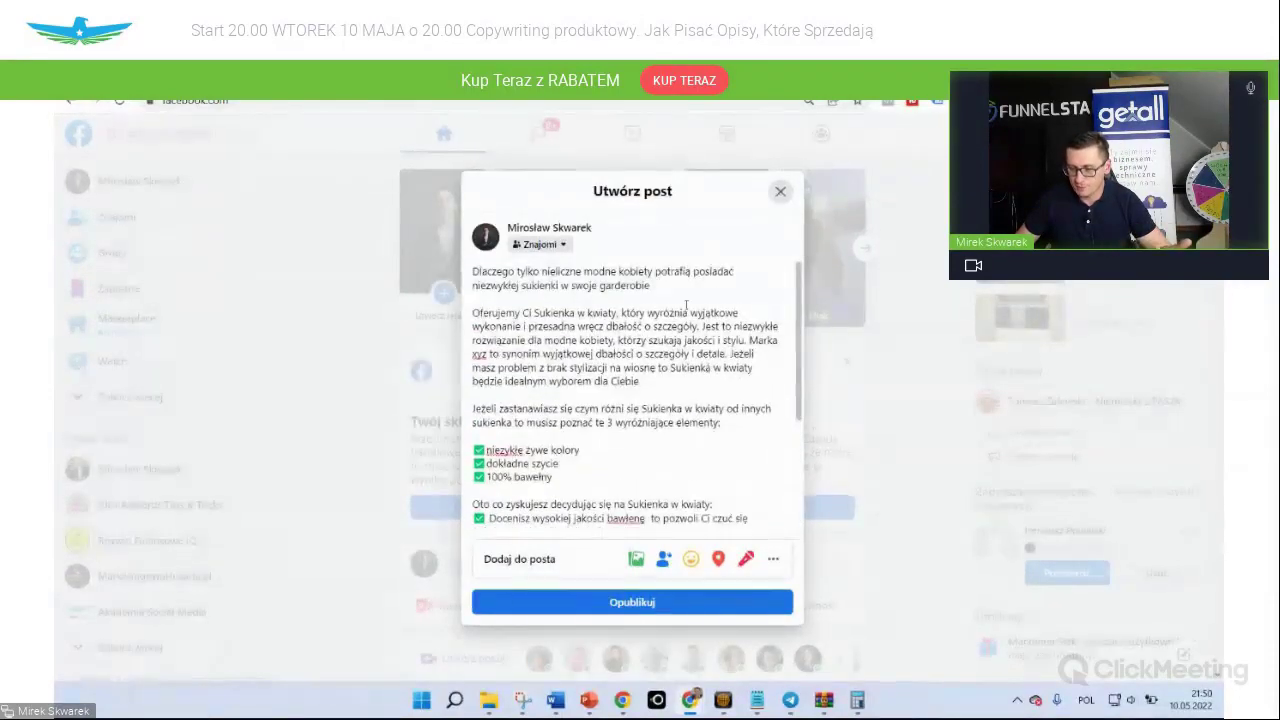
# Close the post editor, reopen the draft and select all of its text
pyautogui.press('Escape')
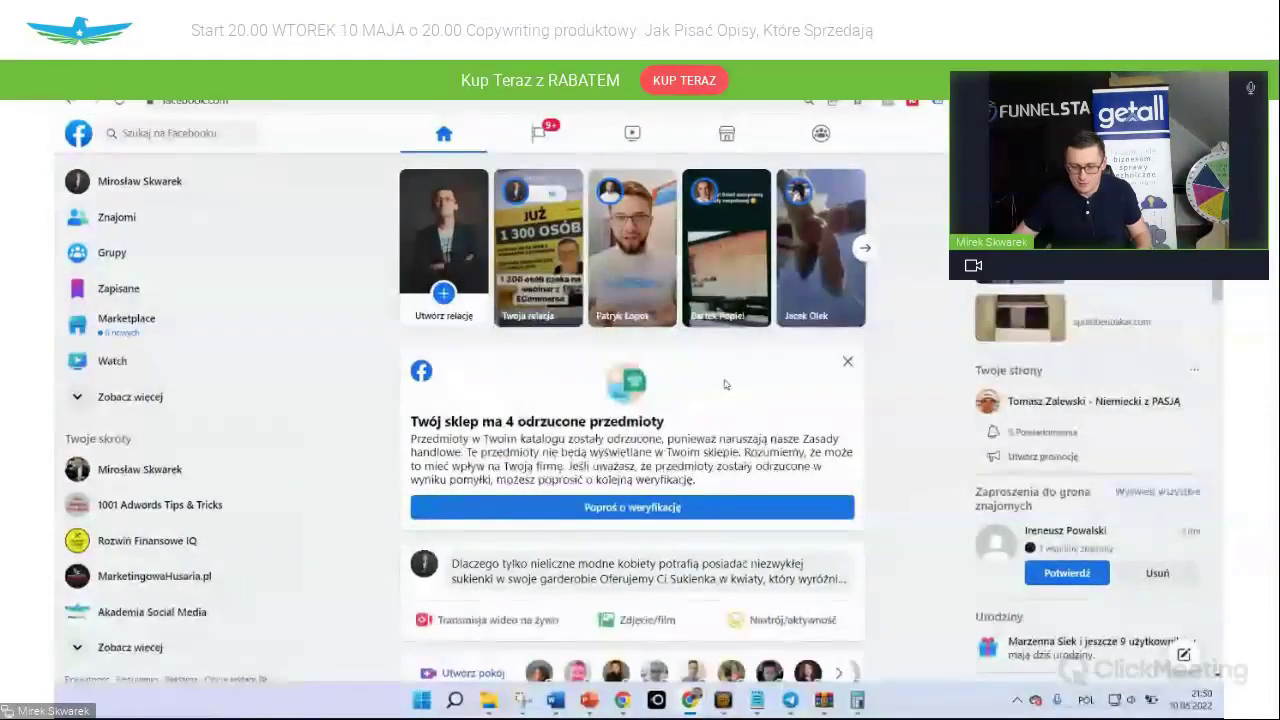
pyautogui.click(628, 572)
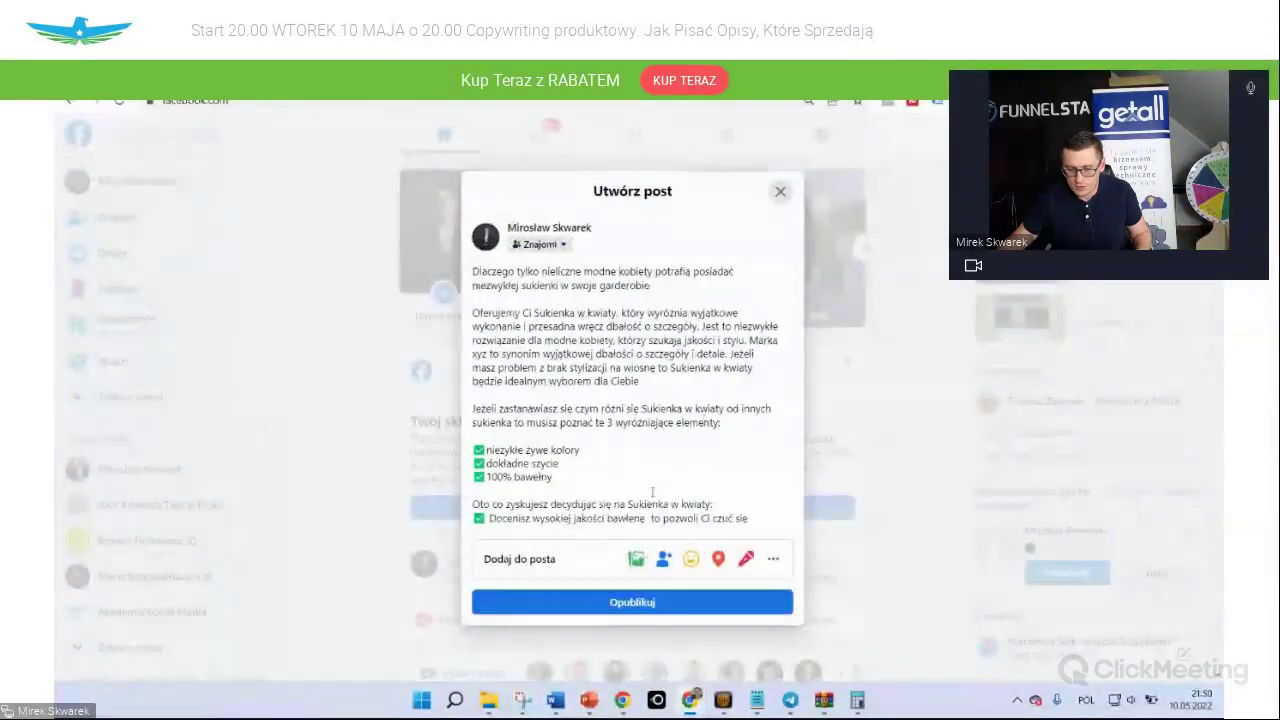
pyautogui.hotkey('ctrl', 'a')
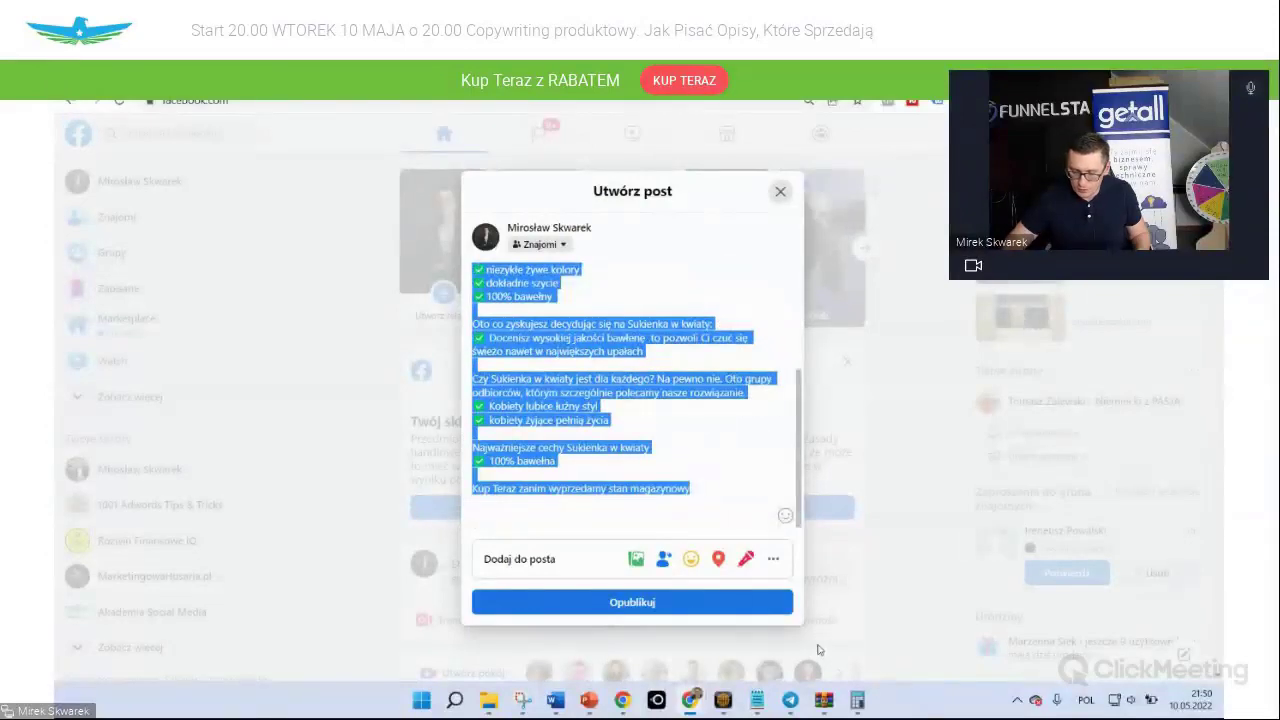
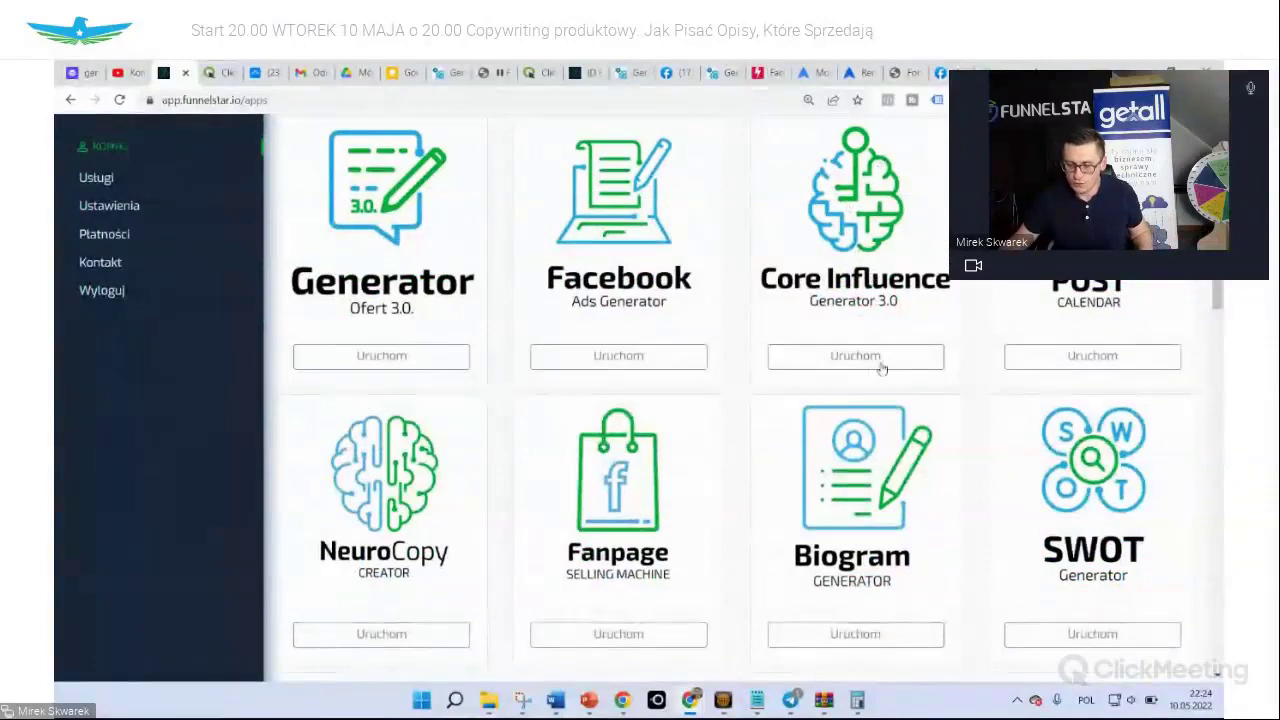
# Launch Core Influence Generator 3.0 and look through its list of purchase benefits and reasons
pyautogui.click(878, 362)
pyautogui.scroll(-6, 674, 323)
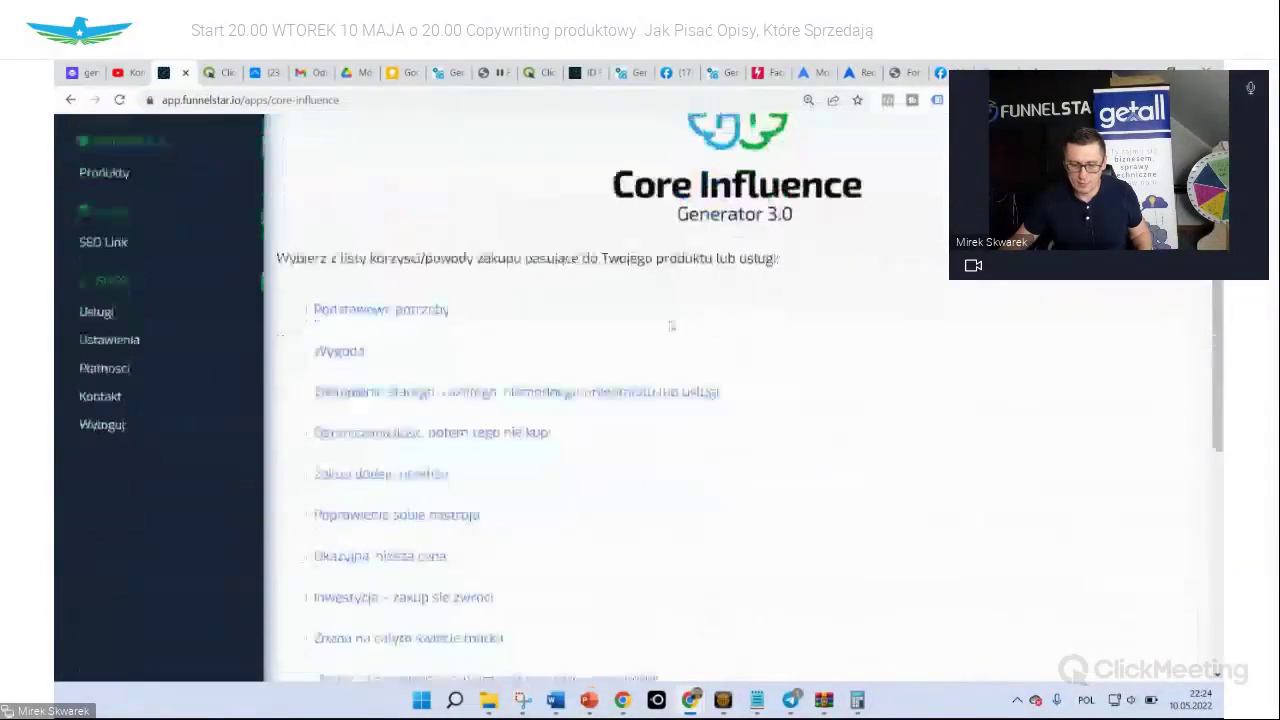
pyautogui.scroll(-3, 457, 400)
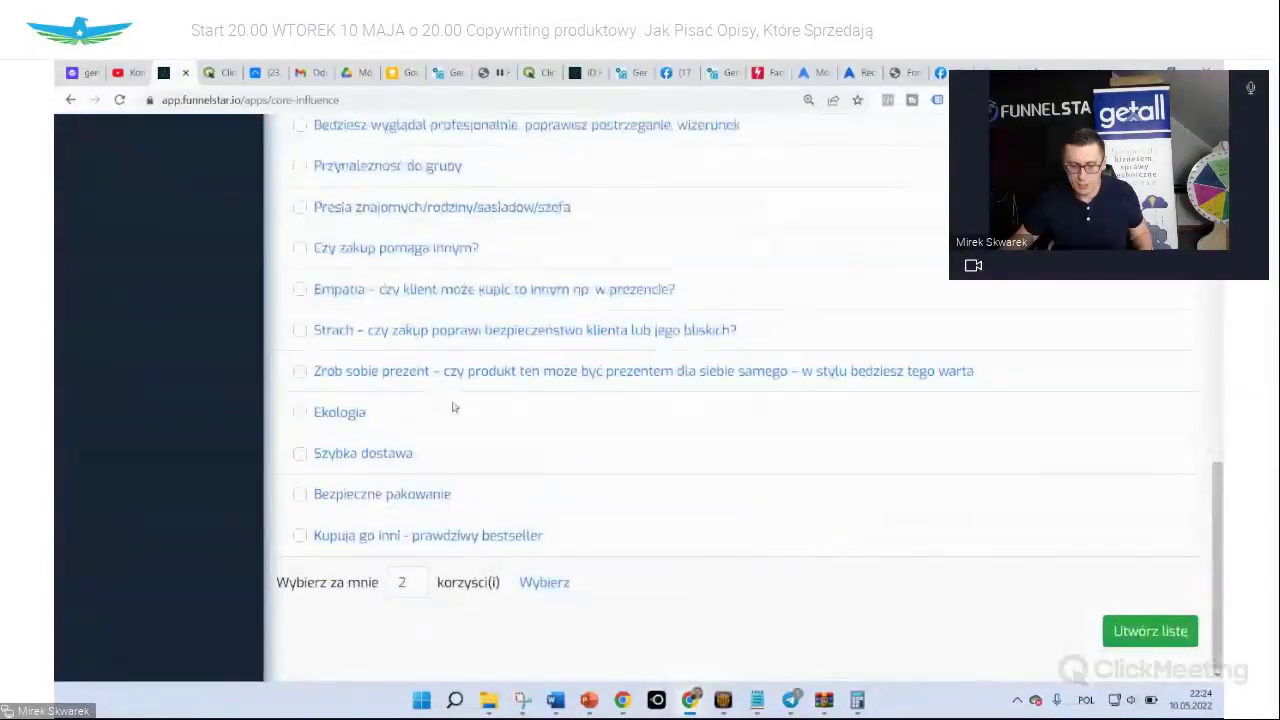
pyautogui.scroll(5, 457, 400)
pyautogui.scroll(3, 457, 390)
pyautogui.scroll(-8, 520, 390)
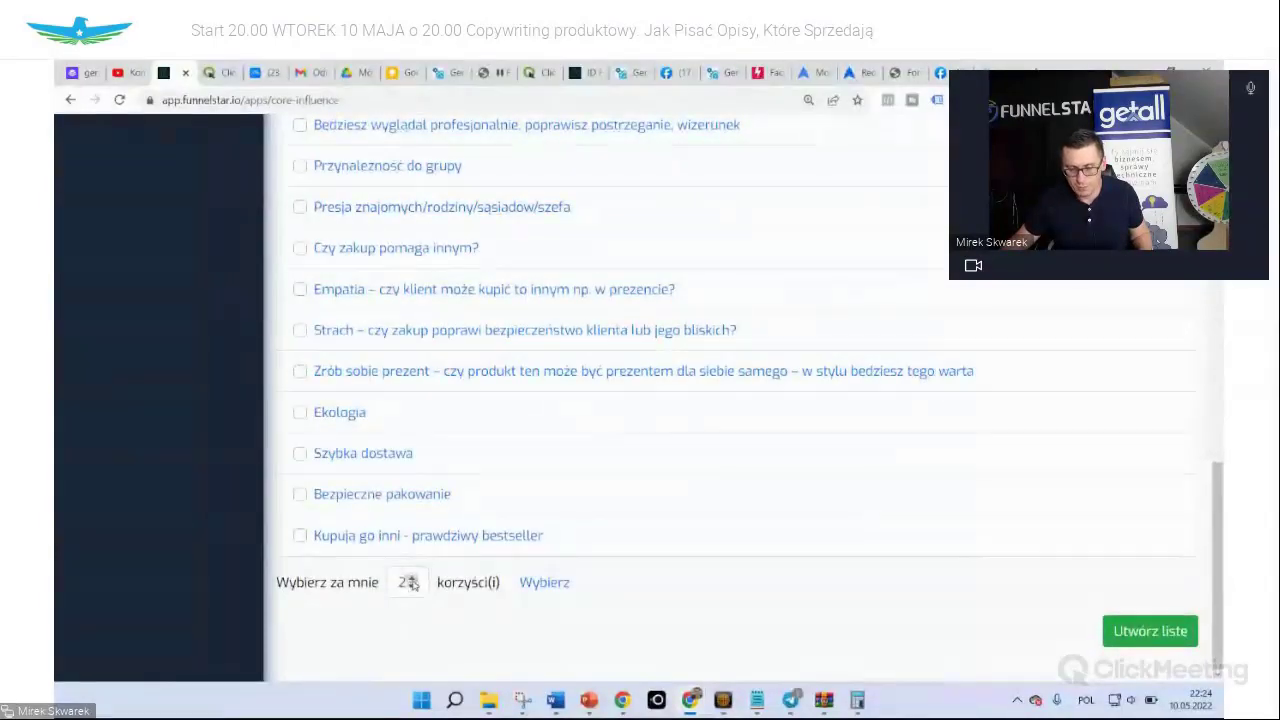
# Set the automatic selection to 5 benefits, have the generator pick them, and redraw the selection twice
pyautogui.scroll(7, 408, 582)
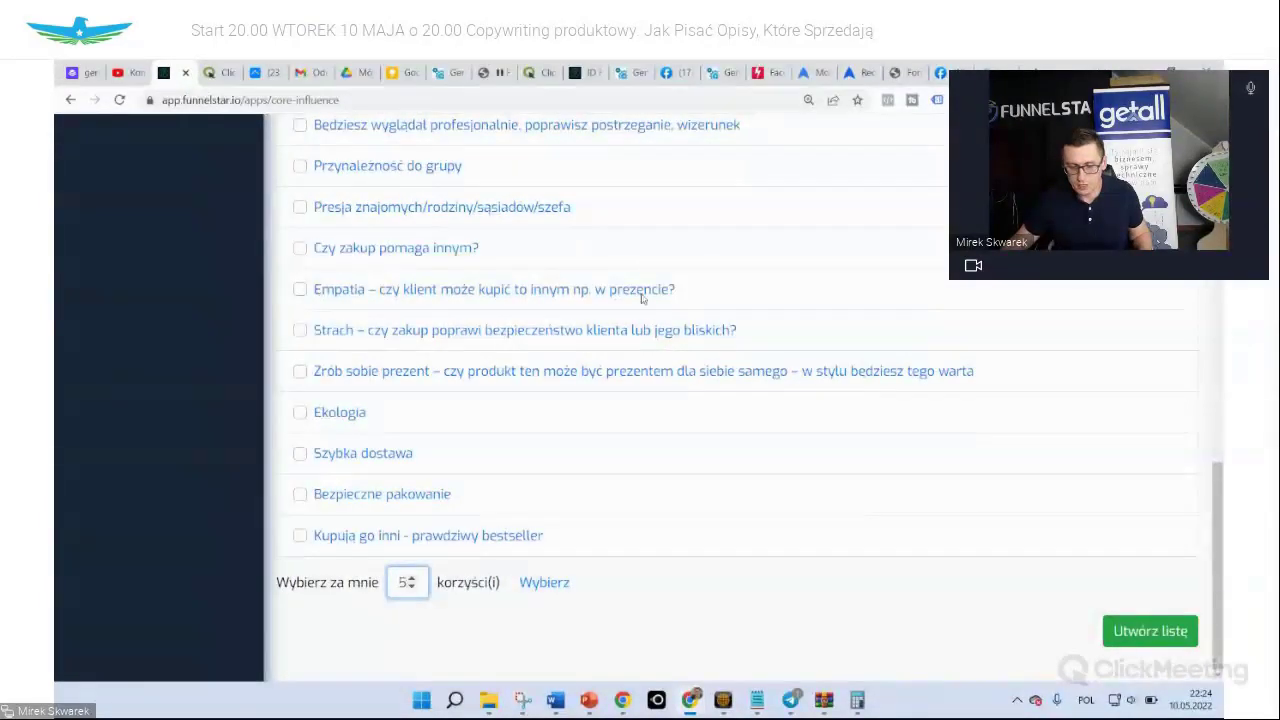
pyautogui.scroll(4, 601, 278)
pyautogui.scroll(-10, 601, 278)
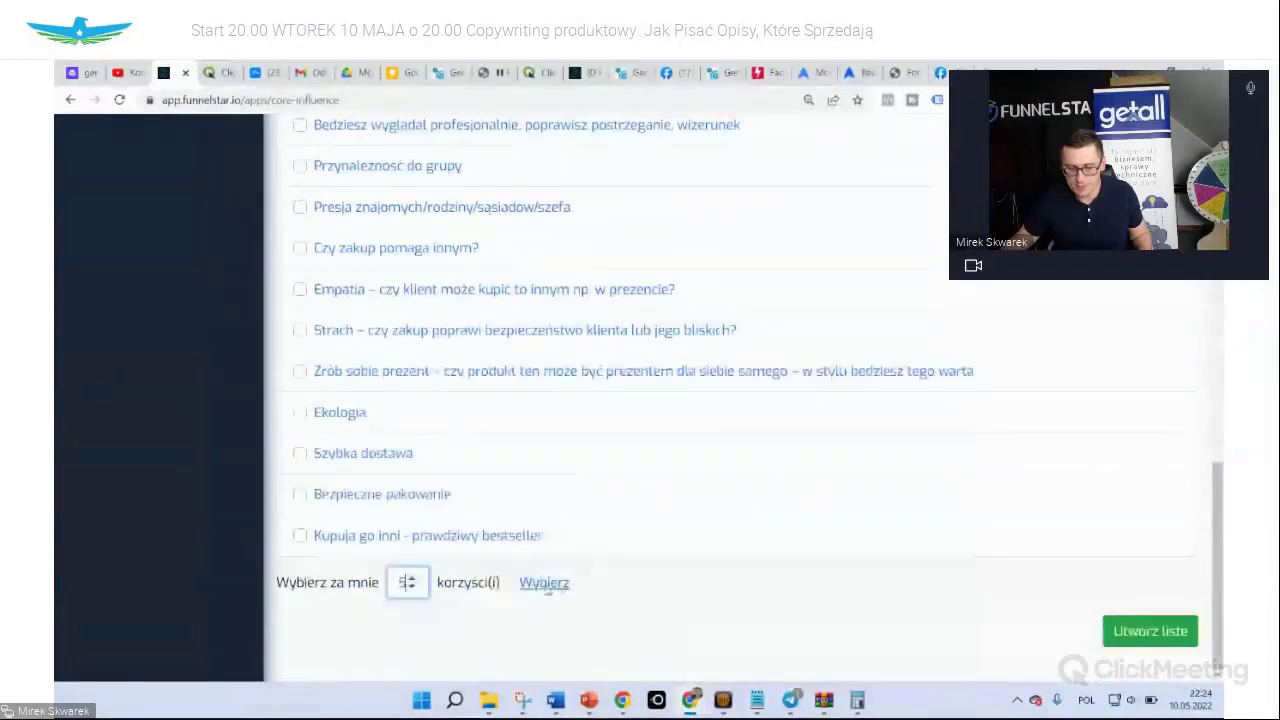
pyautogui.click(543, 583)
pyautogui.scroll(10, 572, 299)
pyautogui.scroll(-10, 572, 299)
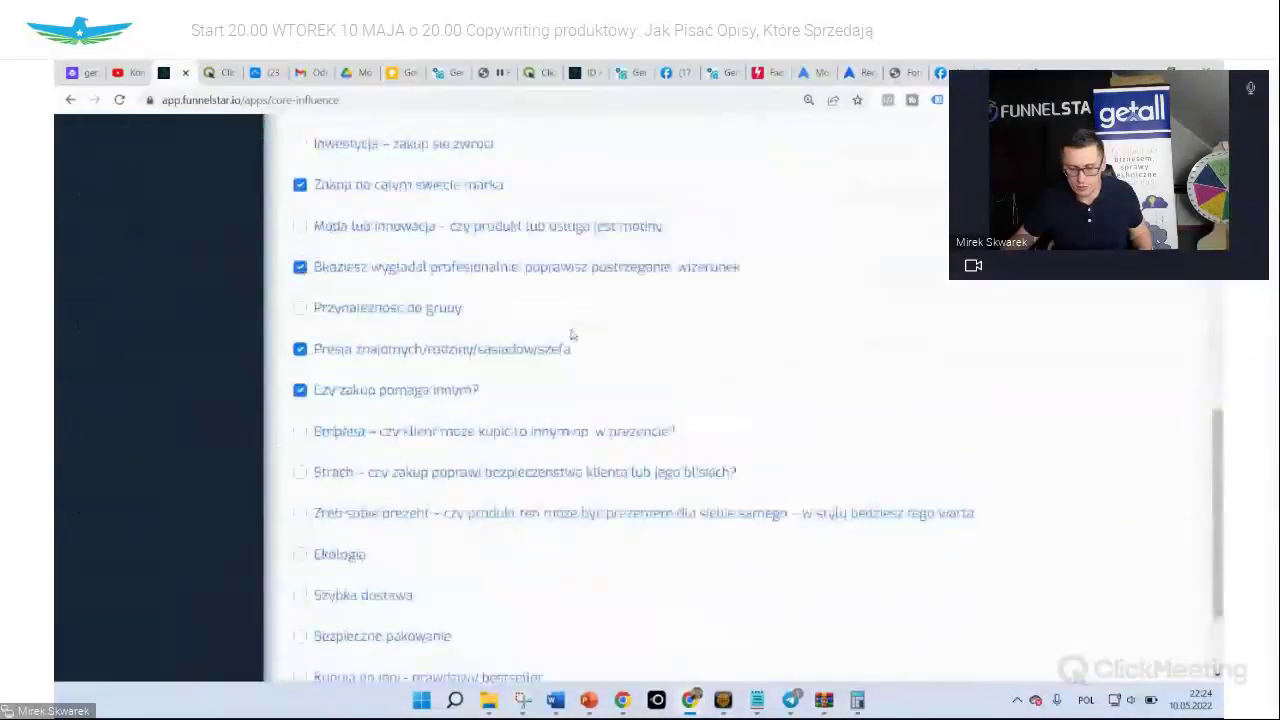
pyautogui.click(543, 583)
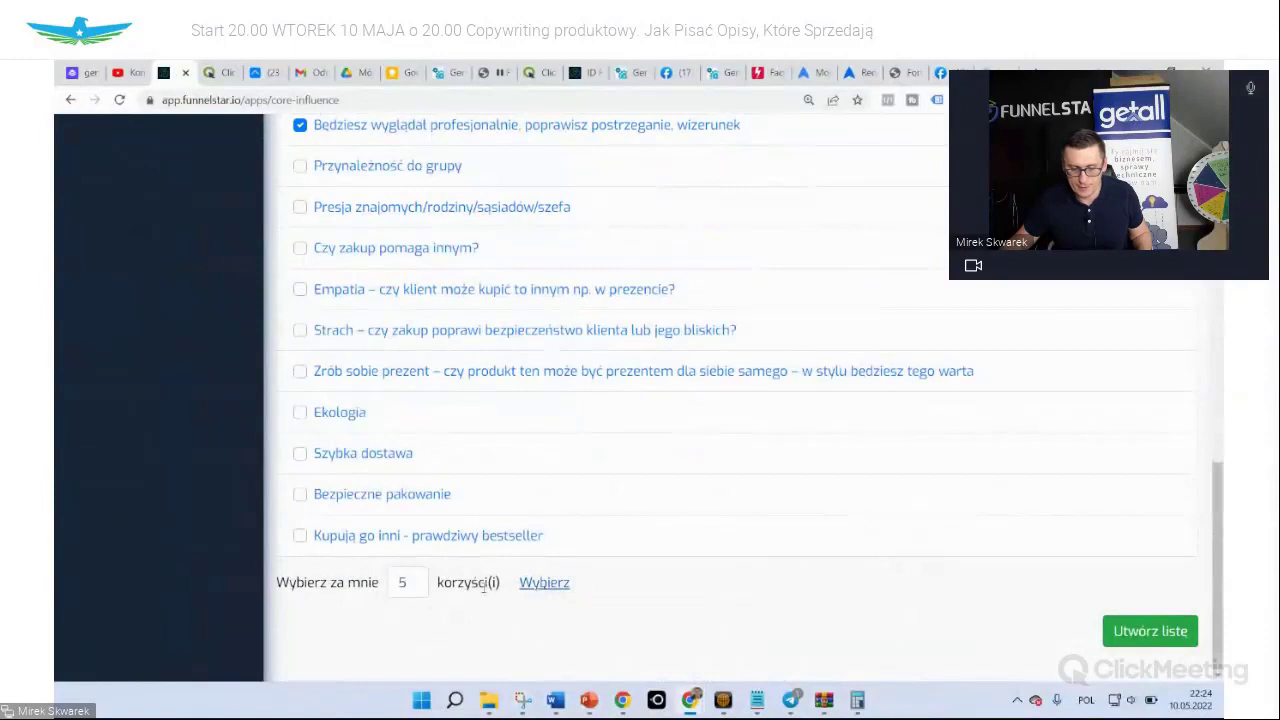
pyautogui.click(550, 591)
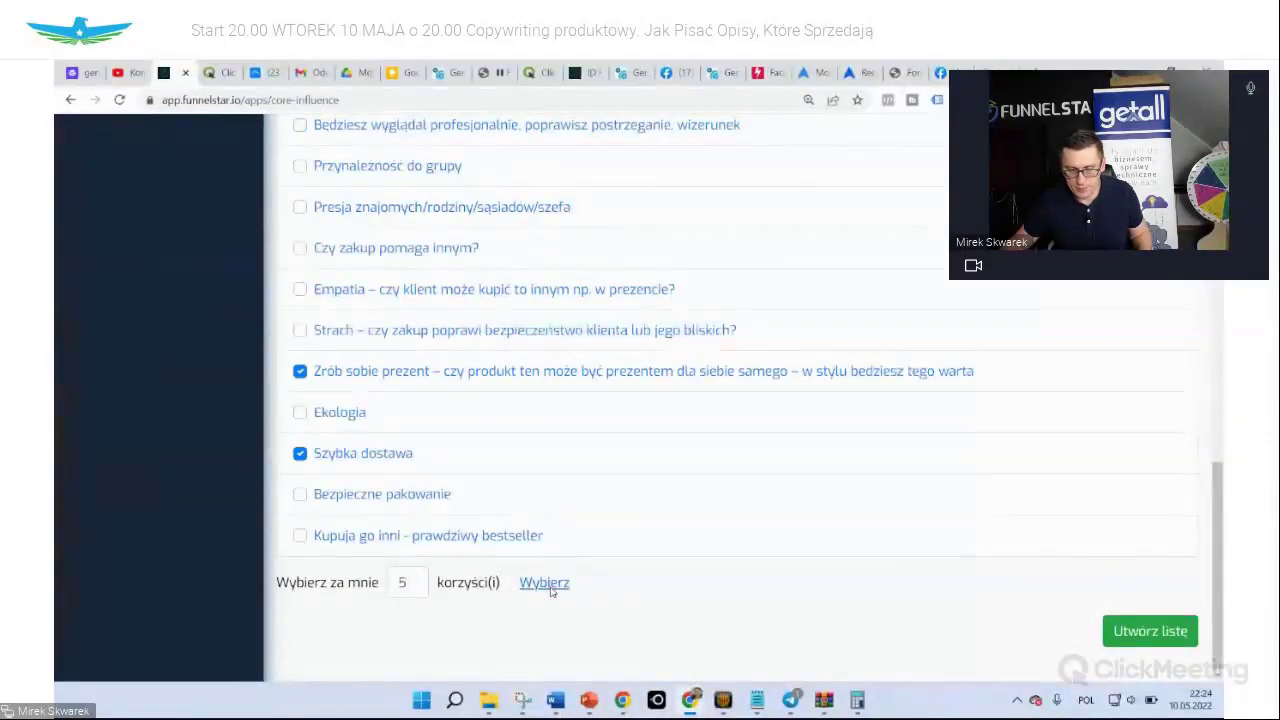
# Create the list from the selected benefits and enter "sukienka wiosenna" as the first product or service name
pyautogui.click(1147, 632)
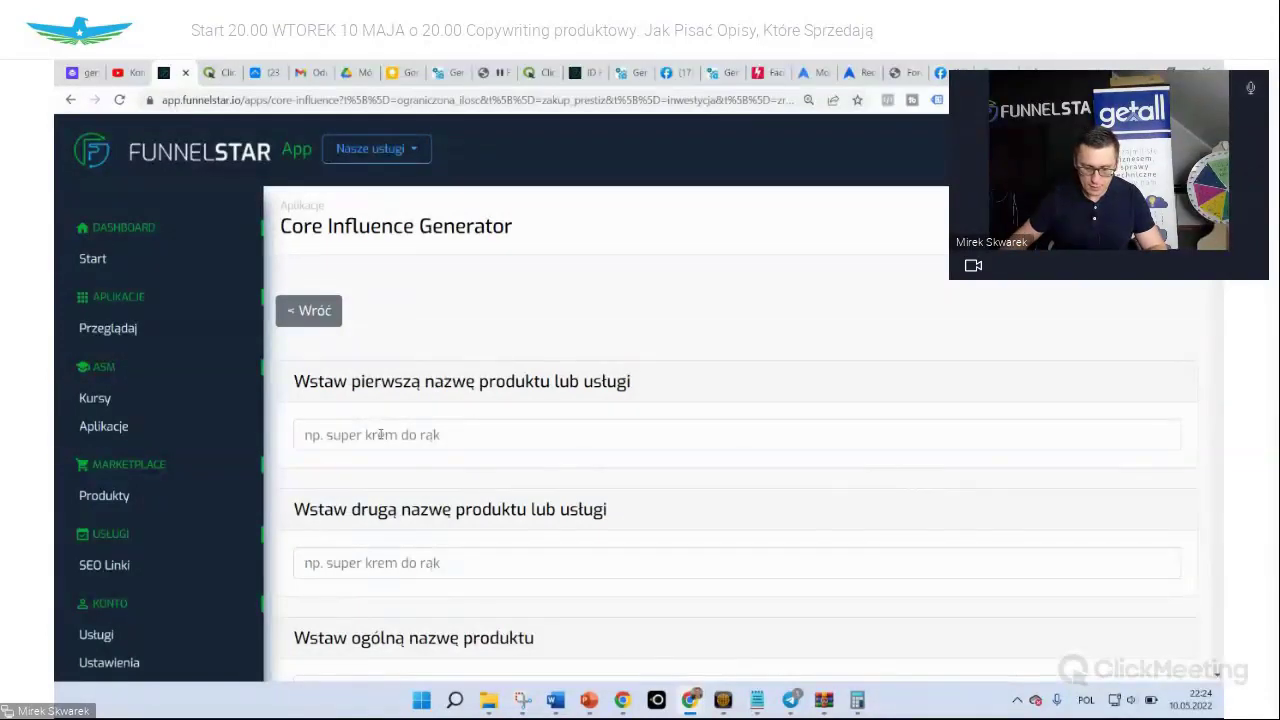
pyautogui.click(380, 435)
pyautogui.write('sukie')
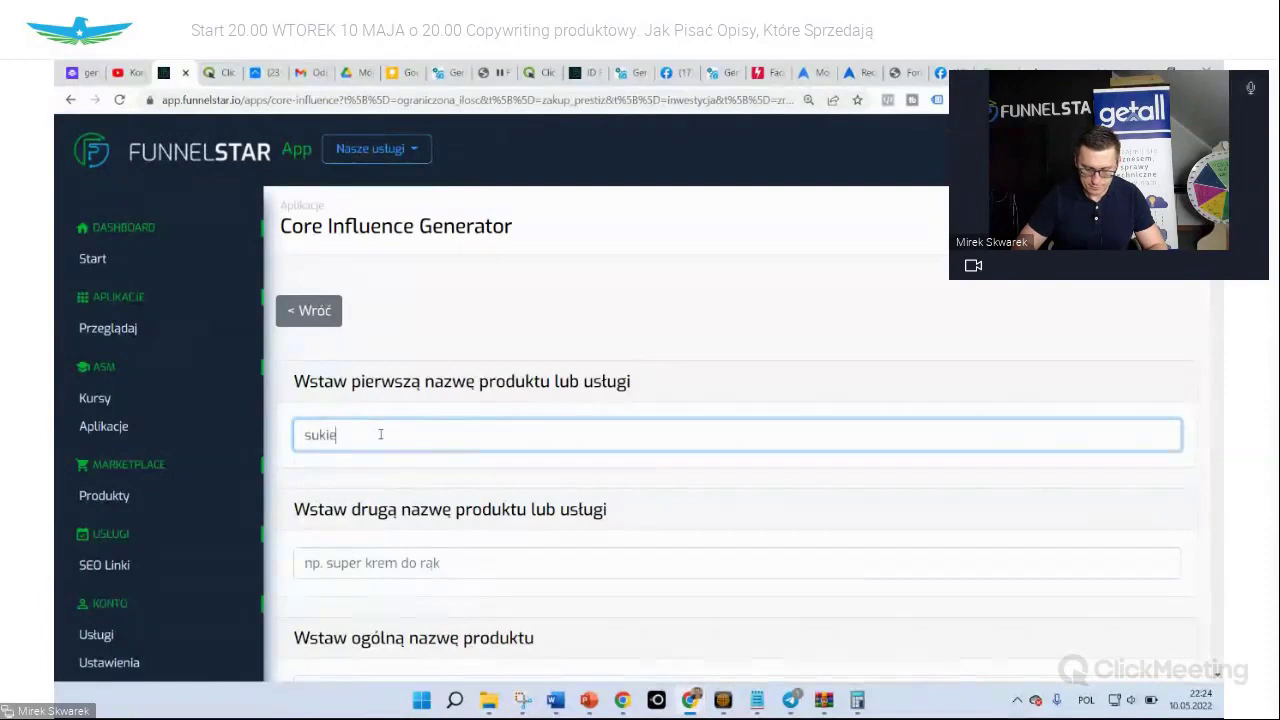
pyautogui.write('nka wios')
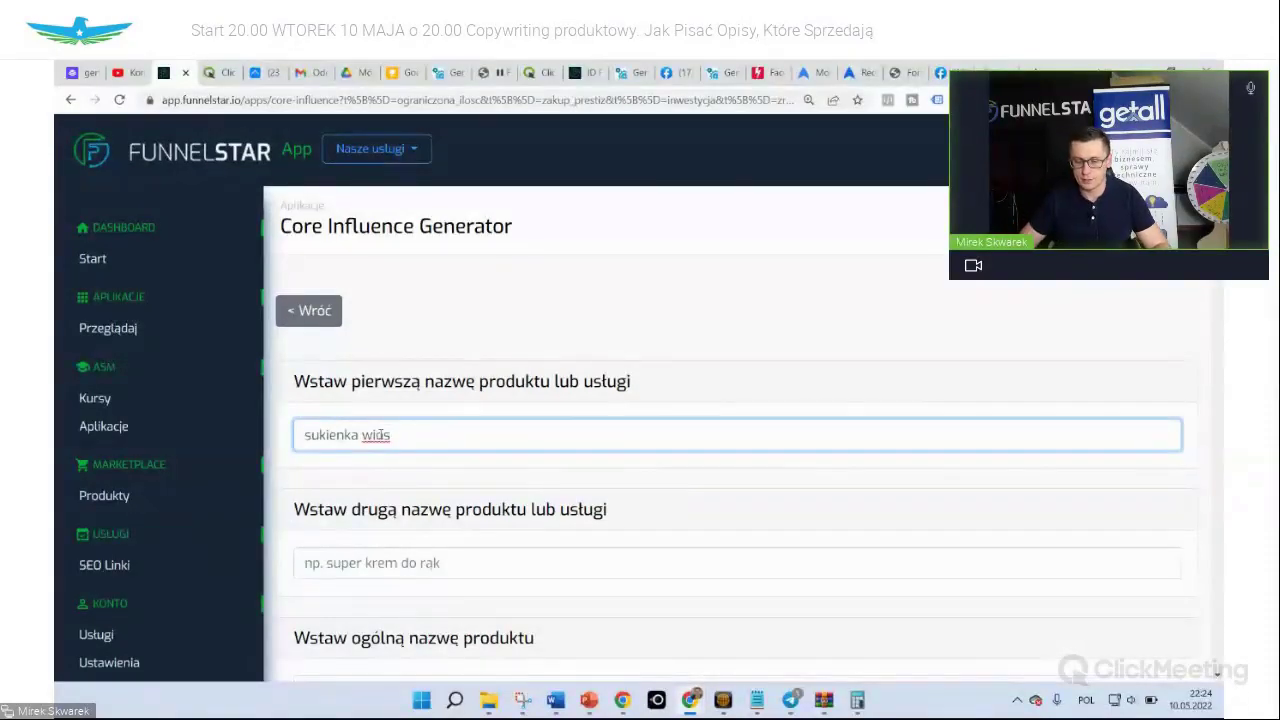
pyautogui.press('BackSpace')
pyautogui.press('BackSpace')
pyautogui.write('osenna')
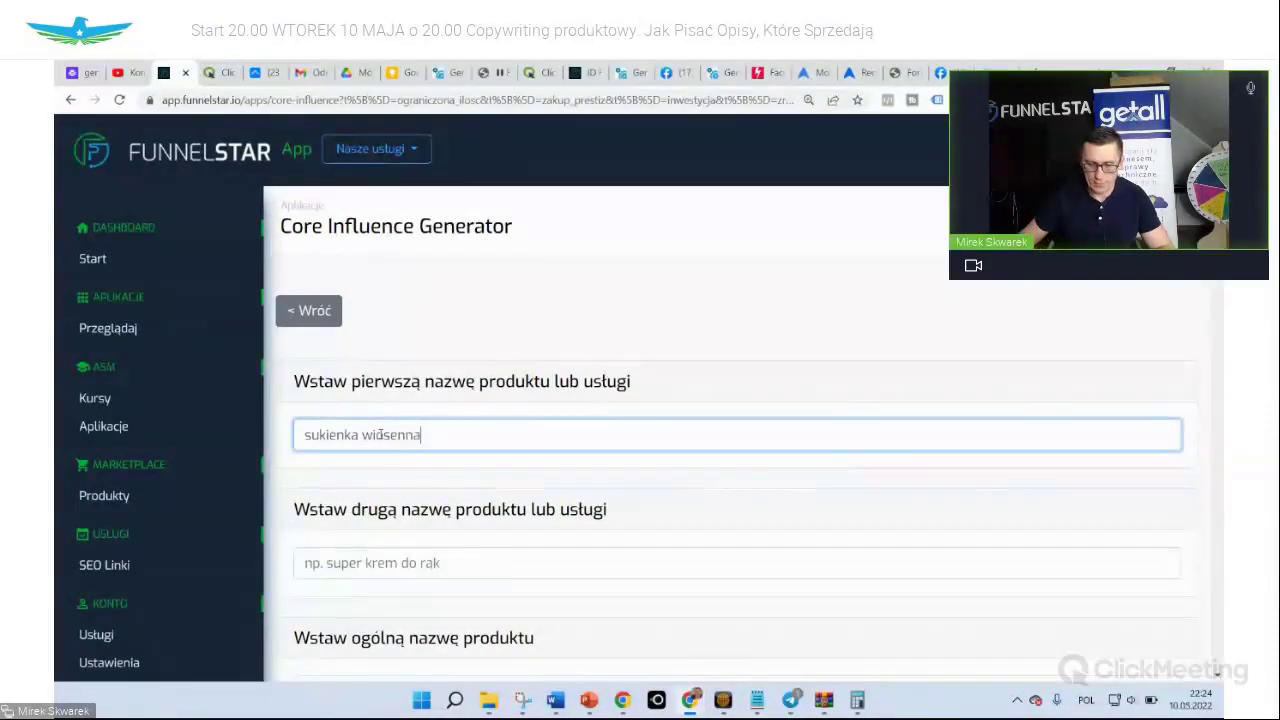
pyautogui.scroll(-1, 419, 483)
pyautogui.click(419, 483)
pyautogui.write('s')
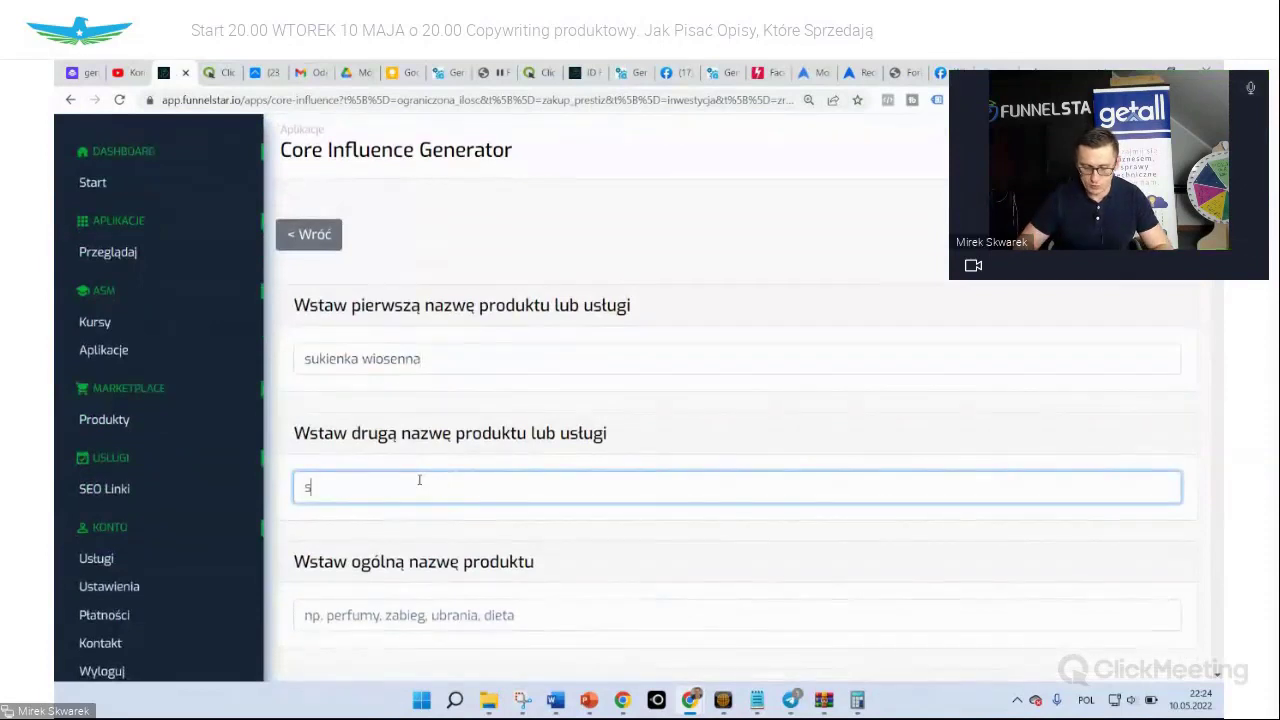
pyautogui.write('ukien')
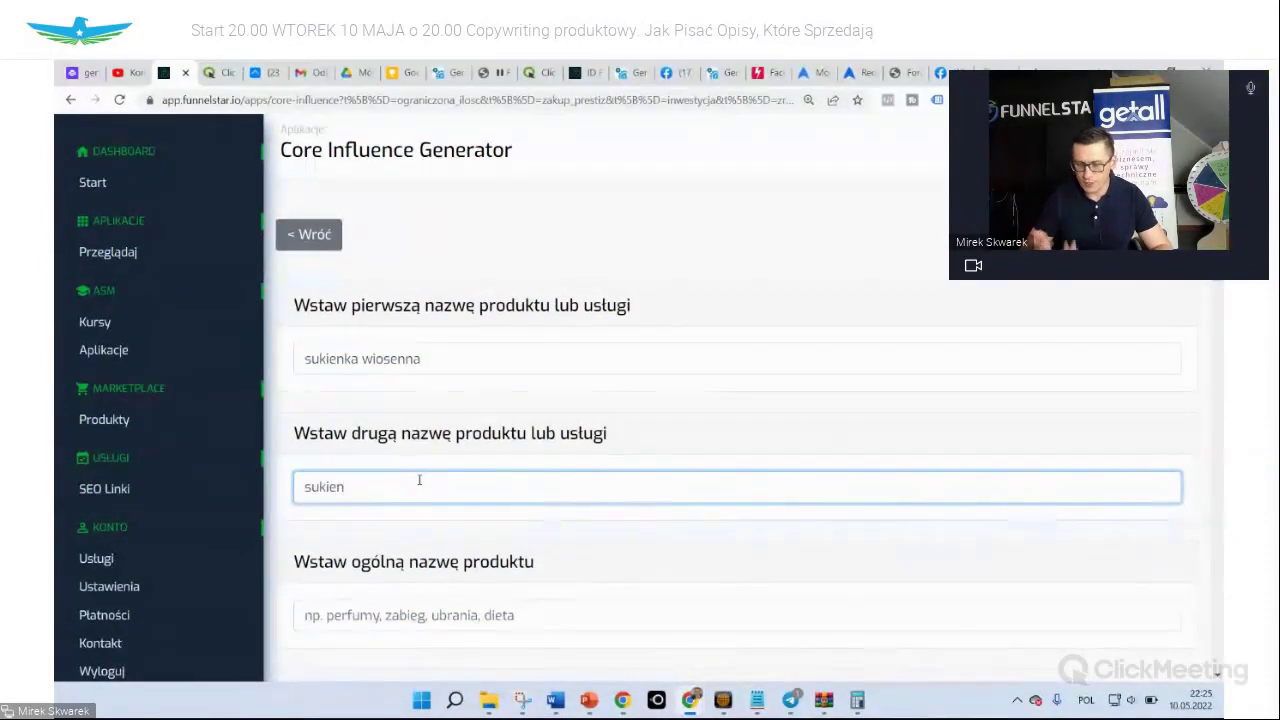
pyautogui.write('aa')
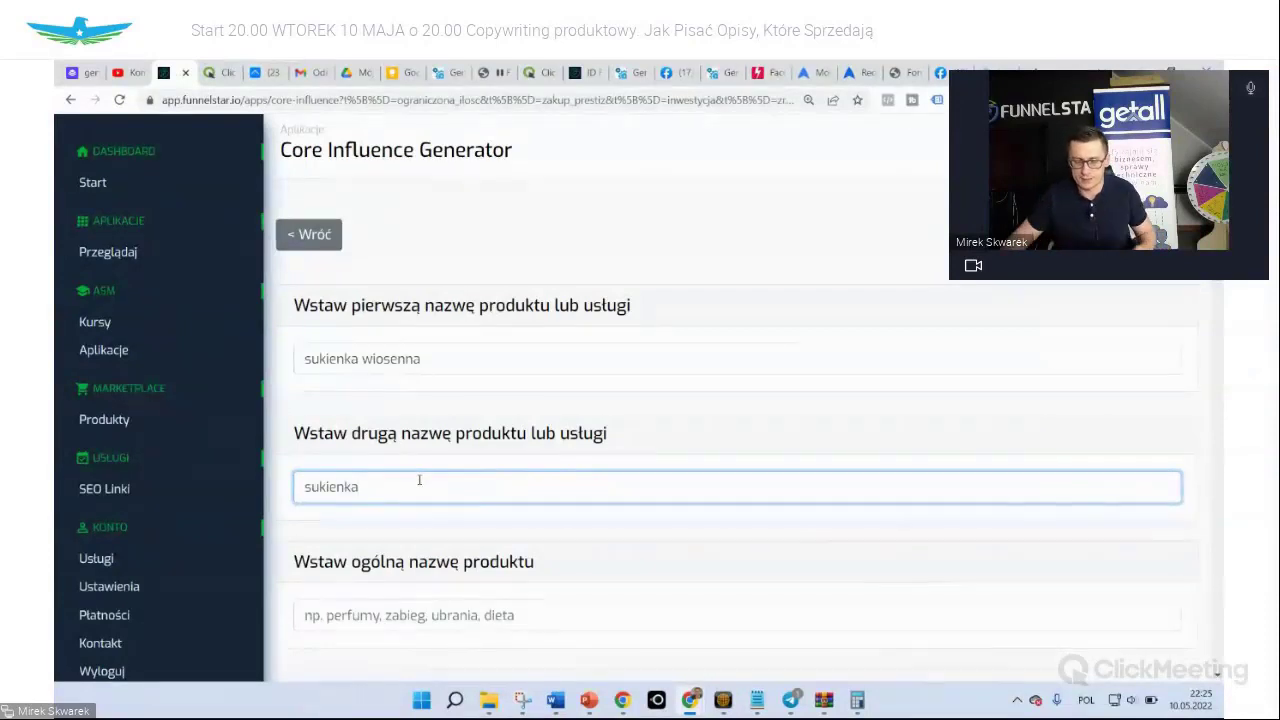
# Set the second product or service name to "stylizacja Wisenna", applying the spelling suggestion for the second word
pyautogui.scroll(-2, 419, 480)
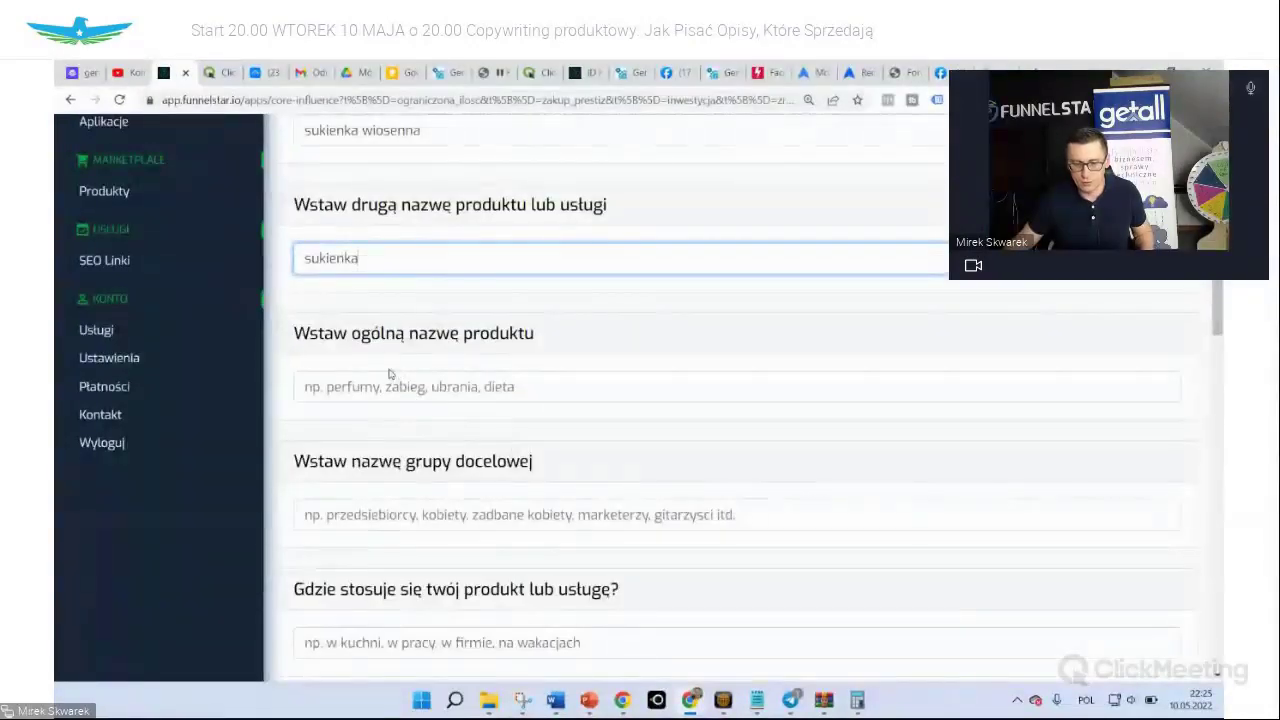
pyautogui.moveTo(366, 258); pyautogui.dragTo(281, 260)
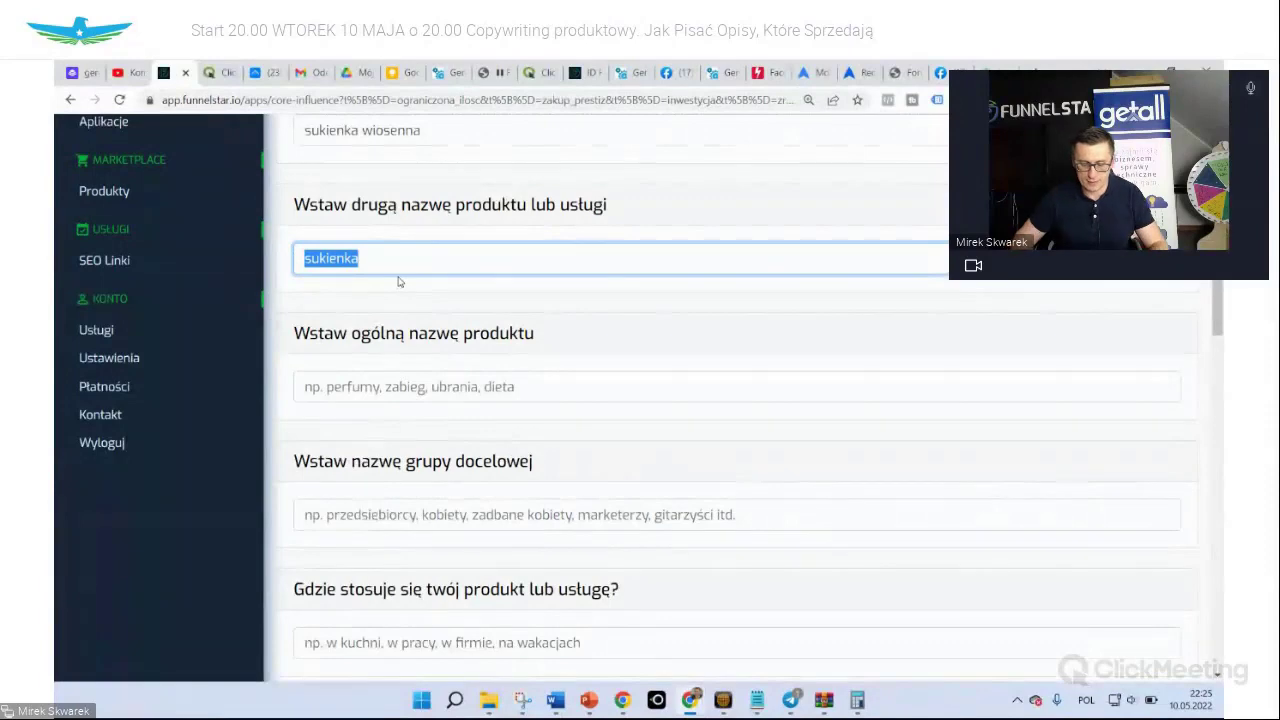
pyautogui.write('styliza')
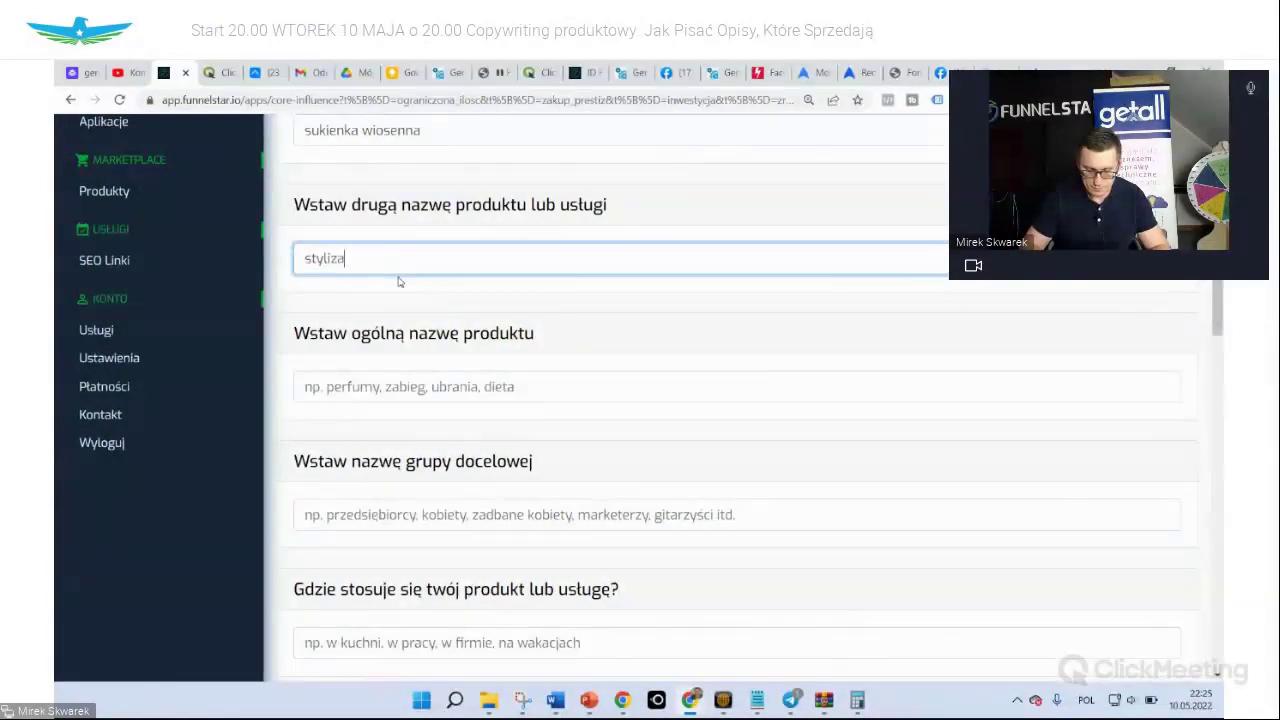
pyautogui.write('cja w')
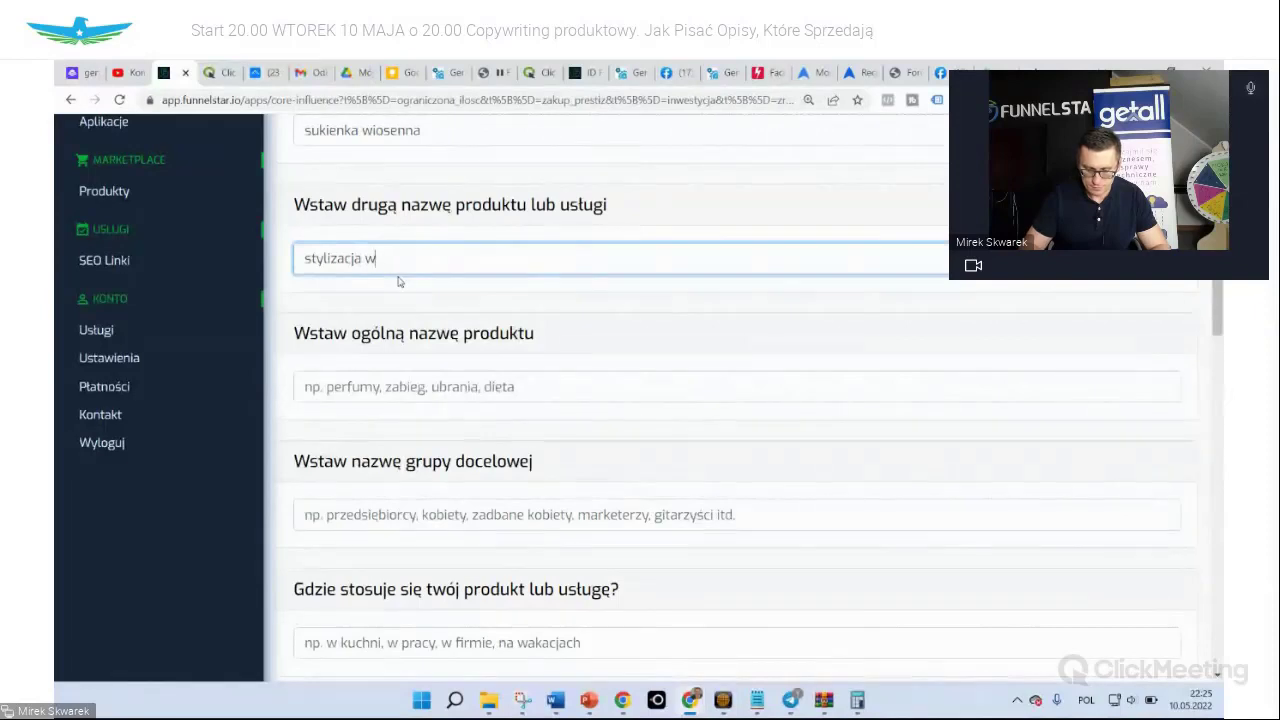
pyautogui.write('oenna')
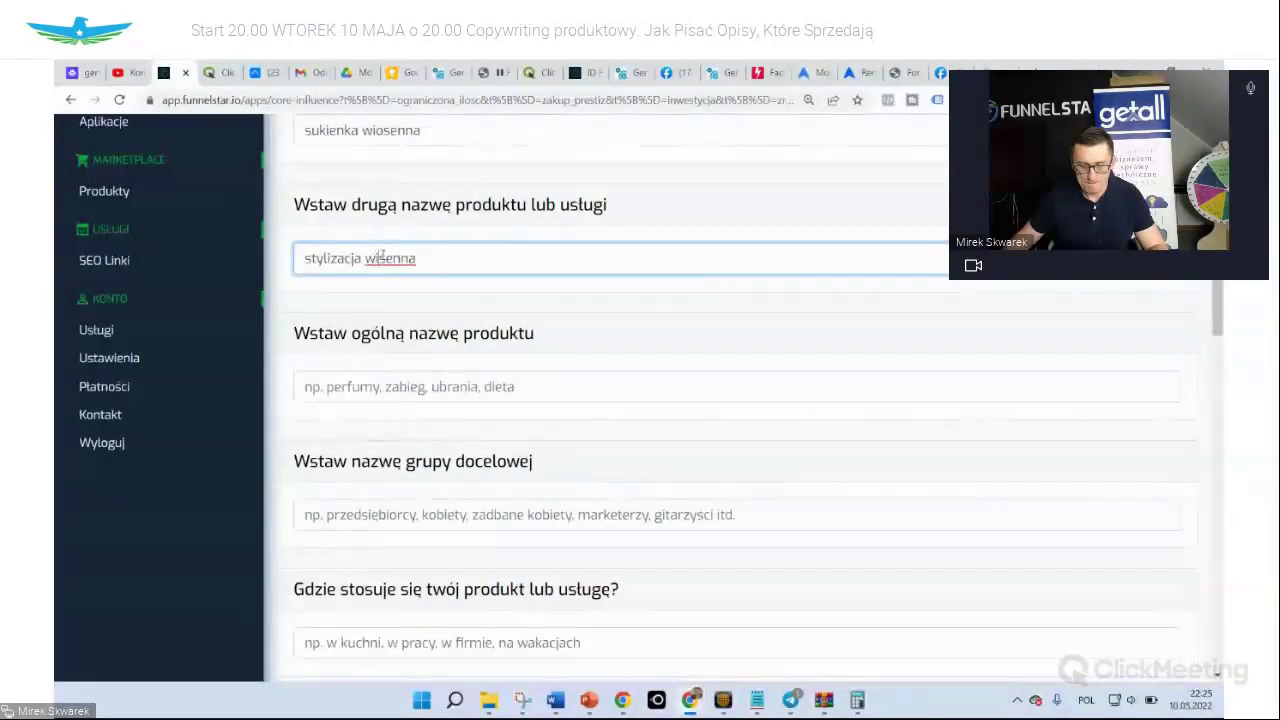
pyautogui.rightClick(384, 260)
pyautogui.click(392, 272)
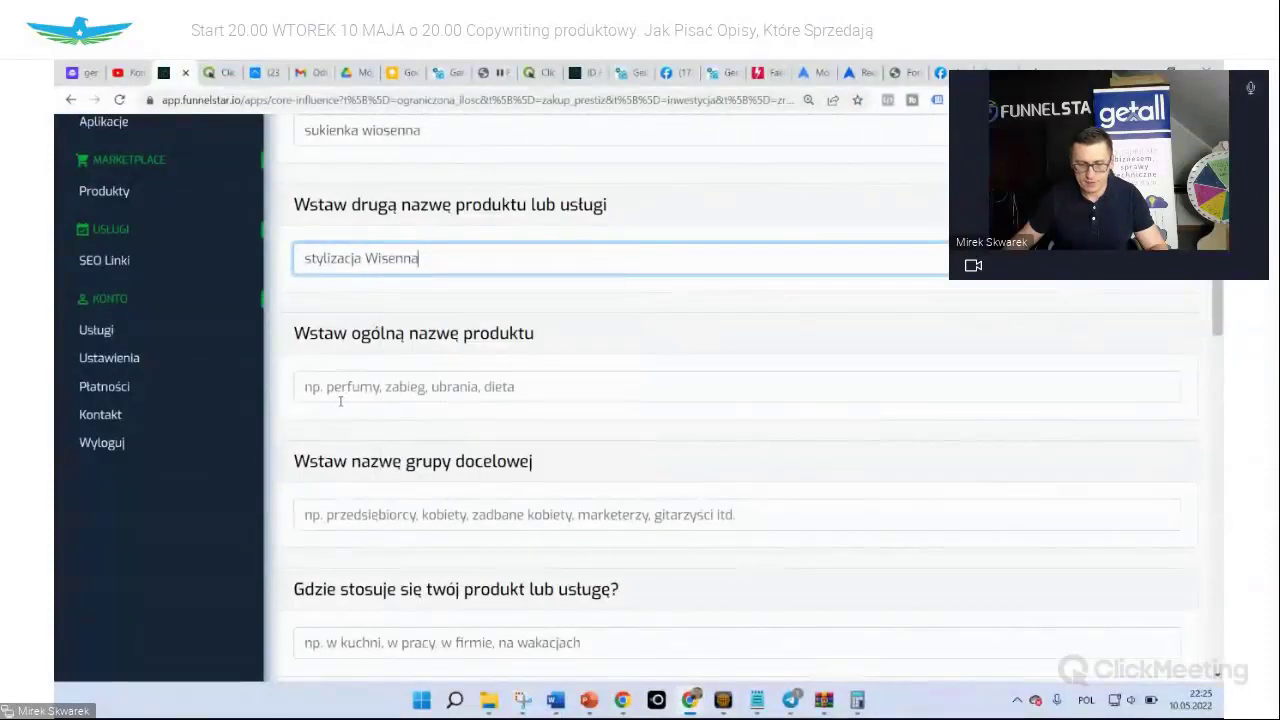
# Enter "sukienka" as the general product name
pyautogui.click(334, 387)
pyautogui.write('s')
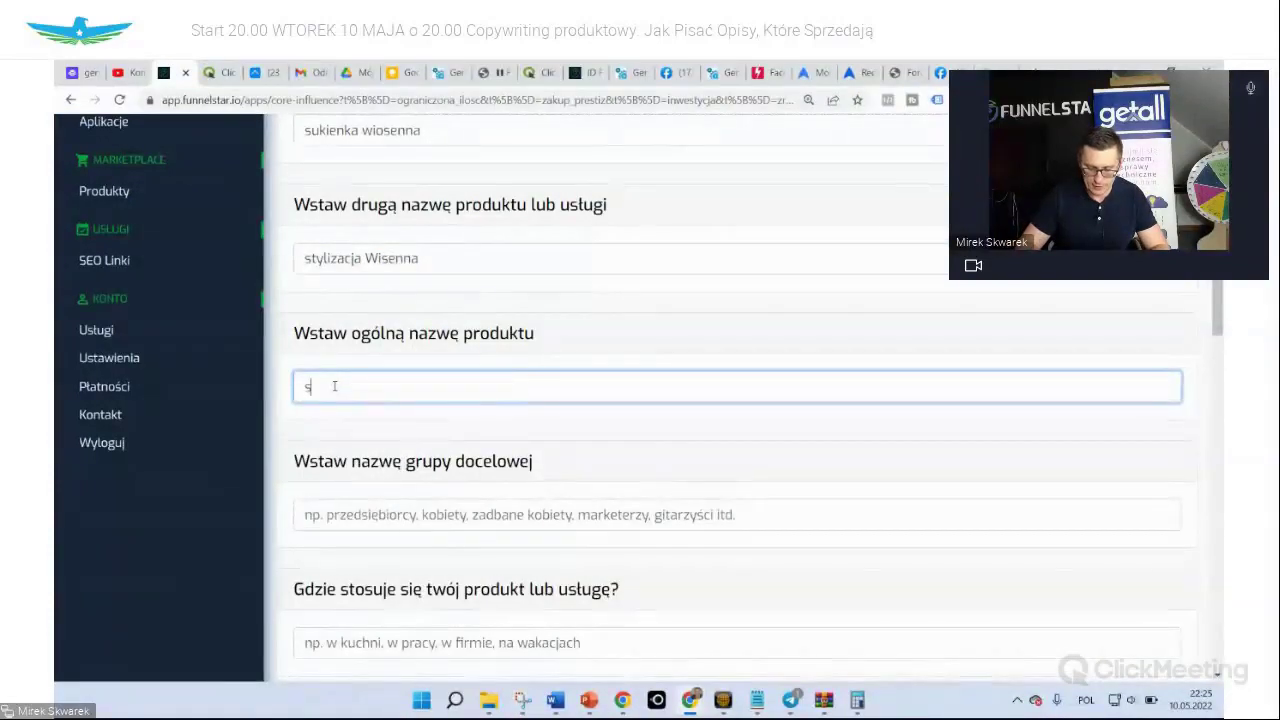
pyautogui.write('uk')
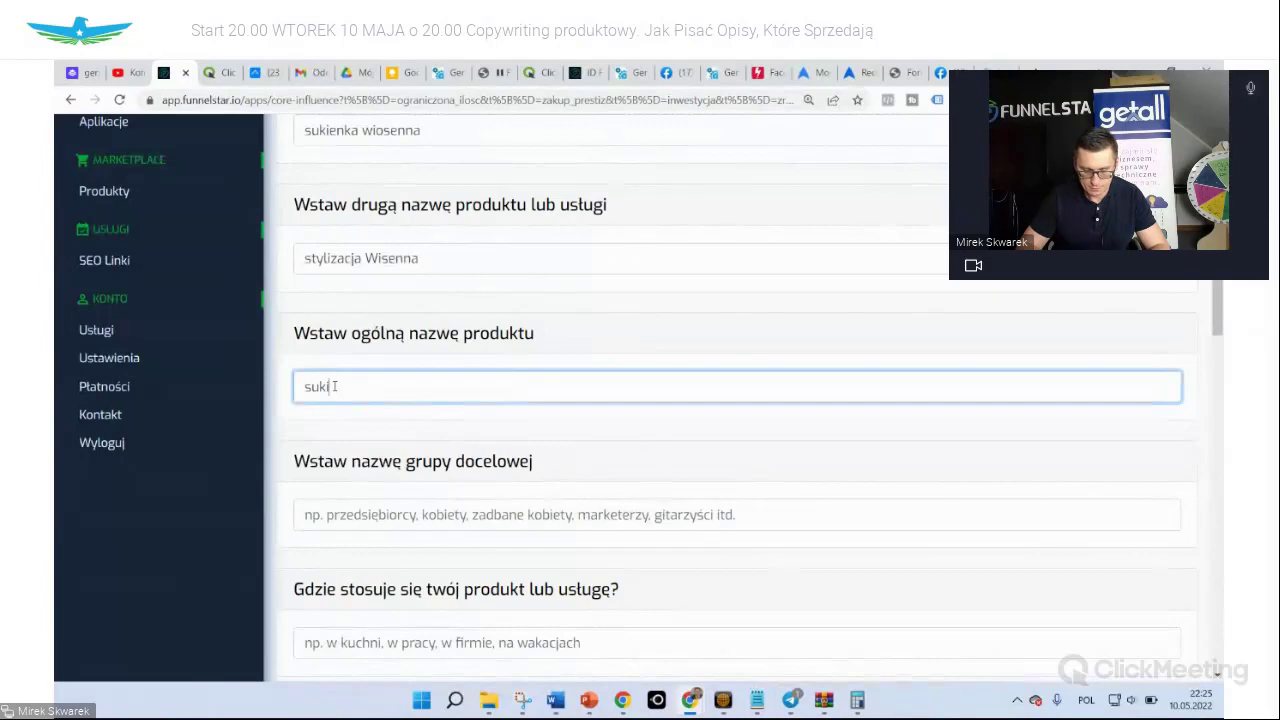
pyautogui.write('ienka')
# Enter "kobiety" as the name of the target group
pyautogui.scroll(-1, 393, 423)
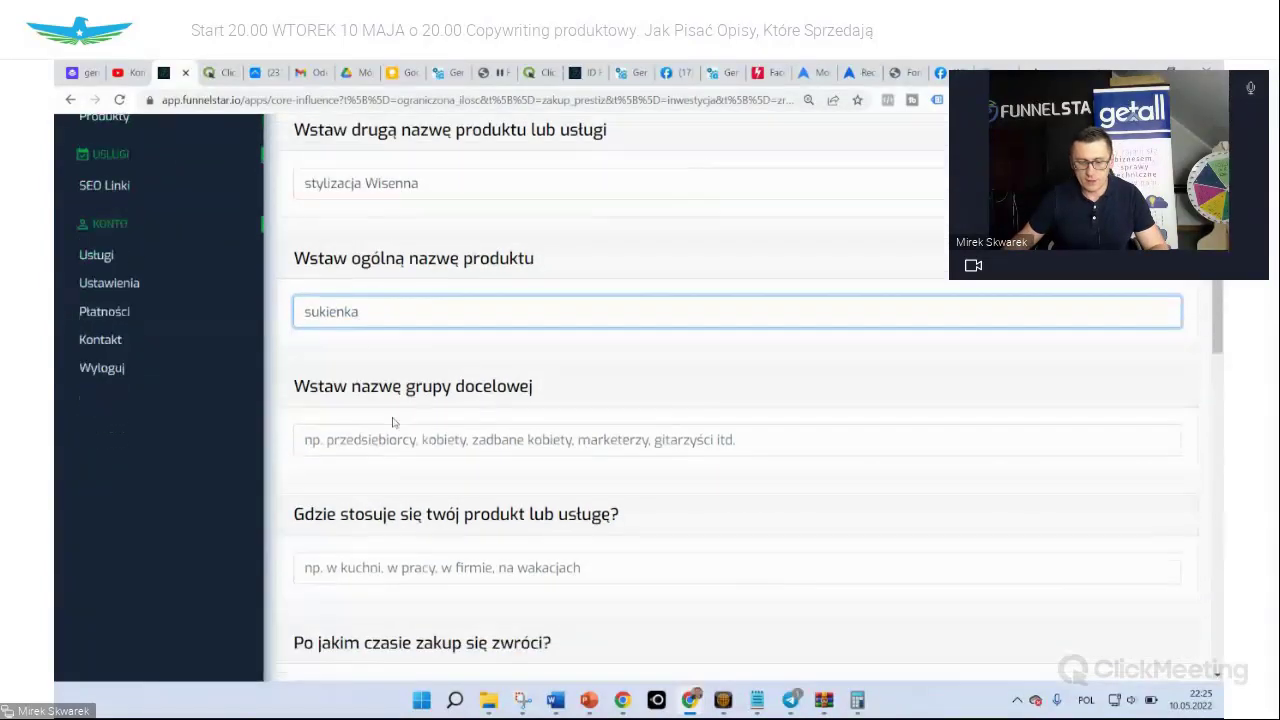
pyautogui.scroll(-1, 393, 423)
pyautogui.click(367, 369)
pyautogui.write('ko')
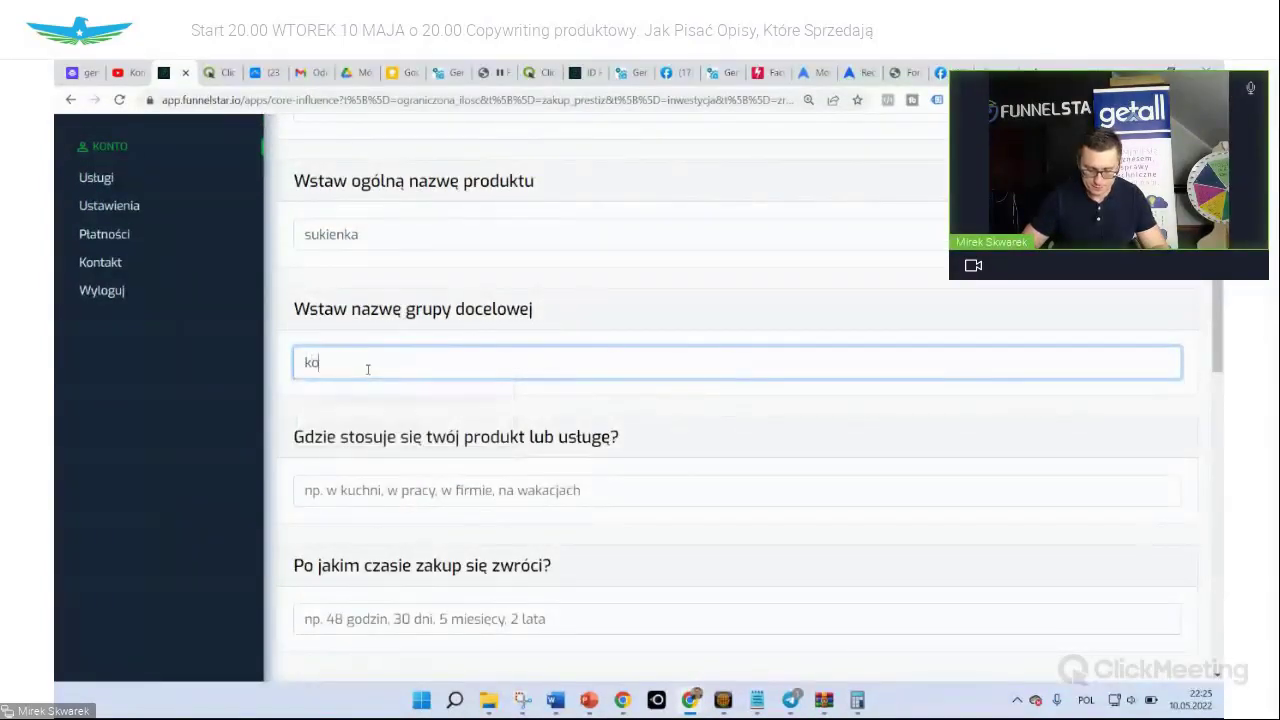
pyautogui.write('biety')
# Enter "w wyjściach na spacer" as the answer to where the product or service is used
pyautogui.scroll(-2, 490, 405)
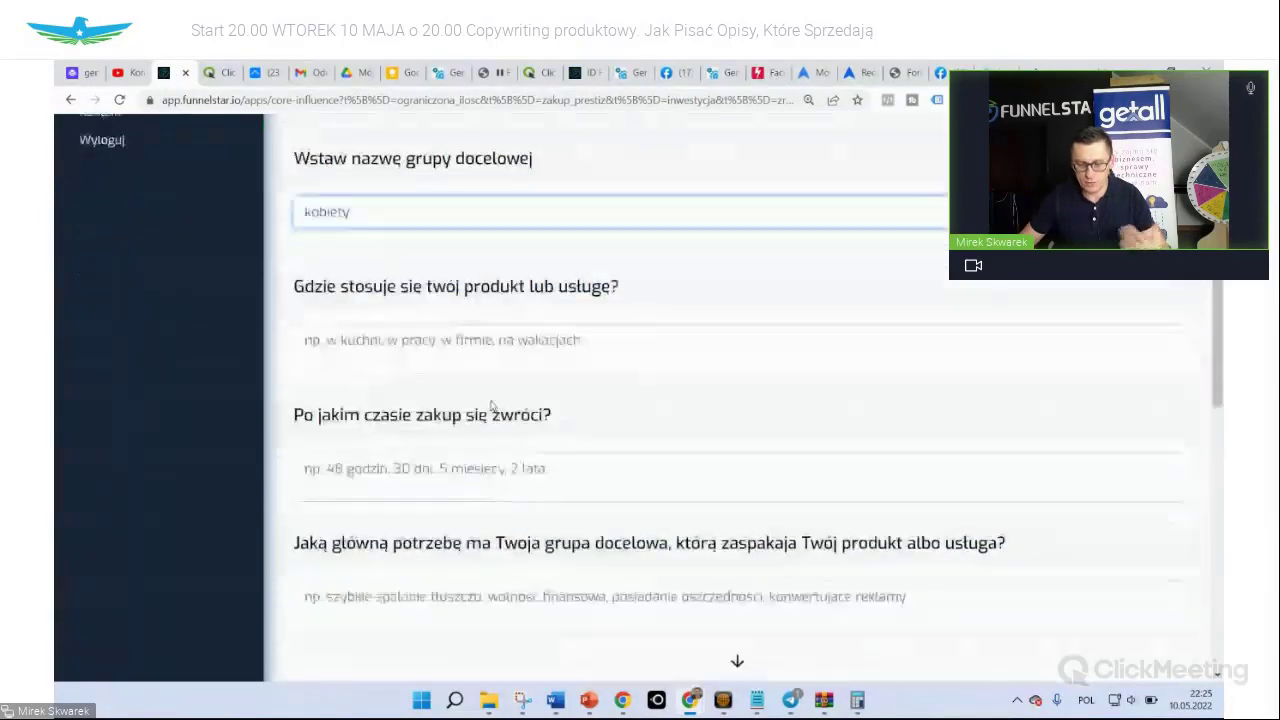
pyautogui.click(361, 340)
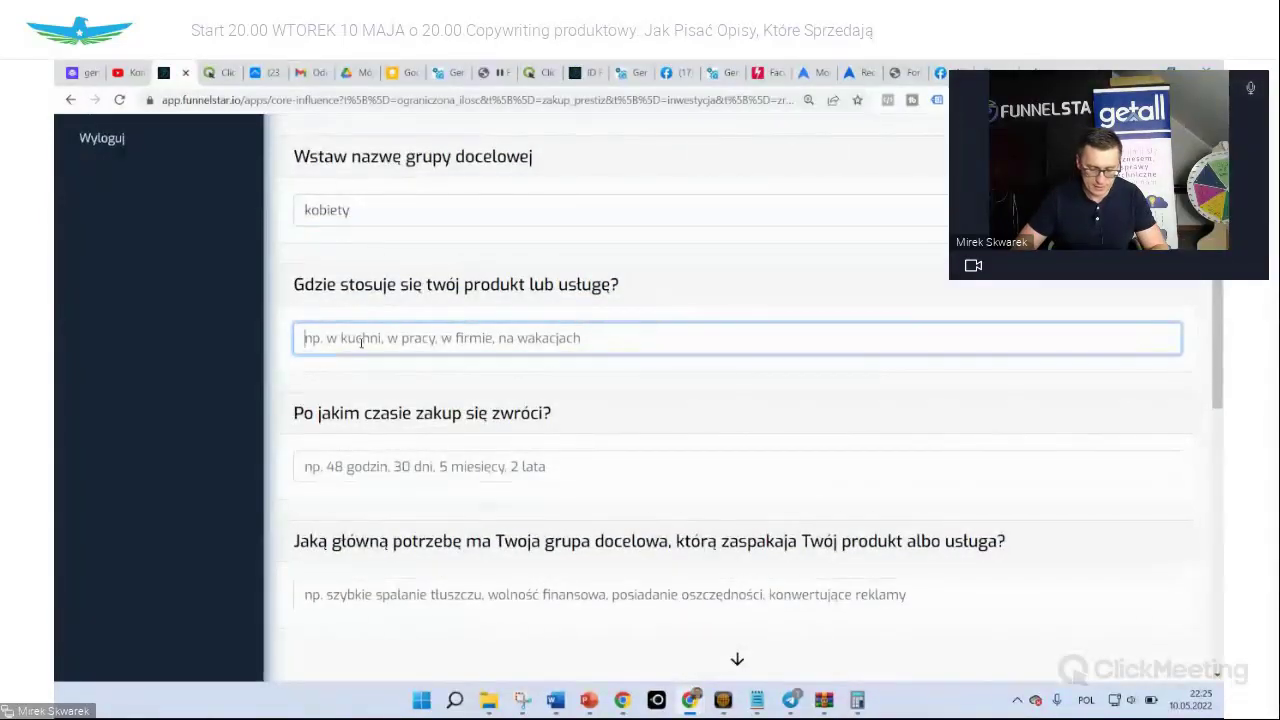
pyautogui.write('w')
pyautogui.press('BackSpace')
pyautogui.press('BackSpace')
pyautogui.write('w wy')
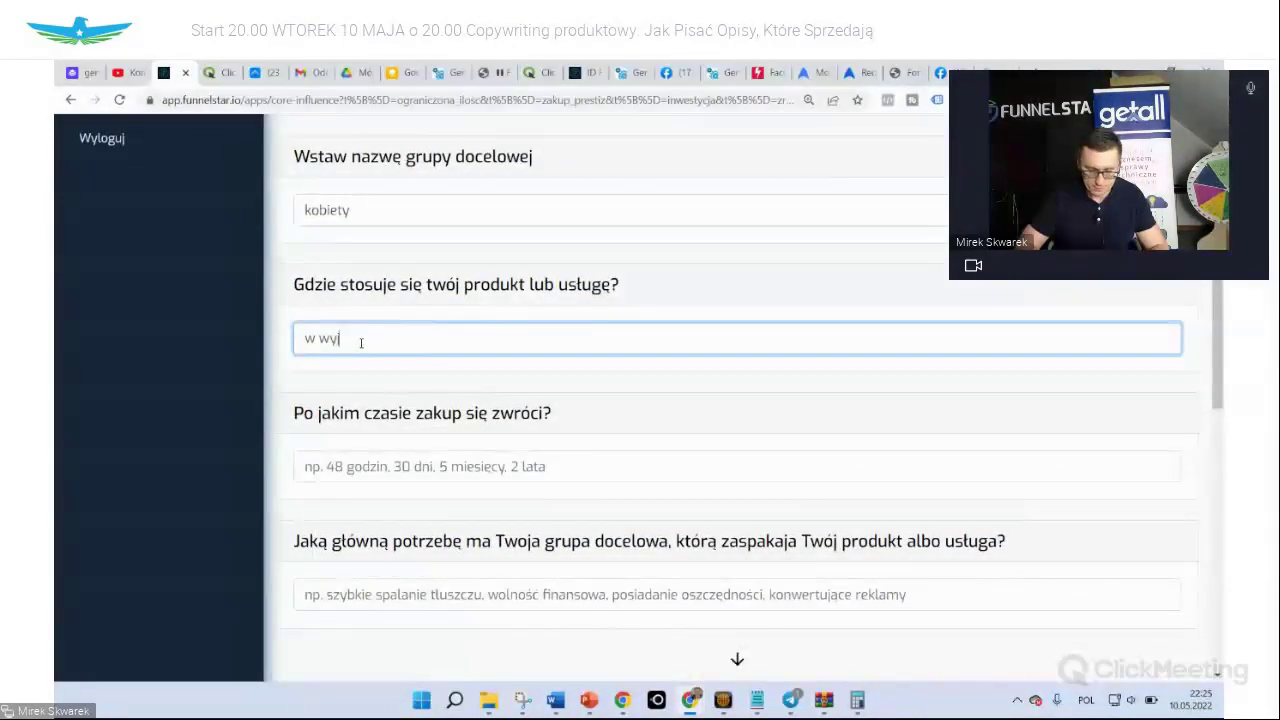
pyautogui.write('jściach na spacer')
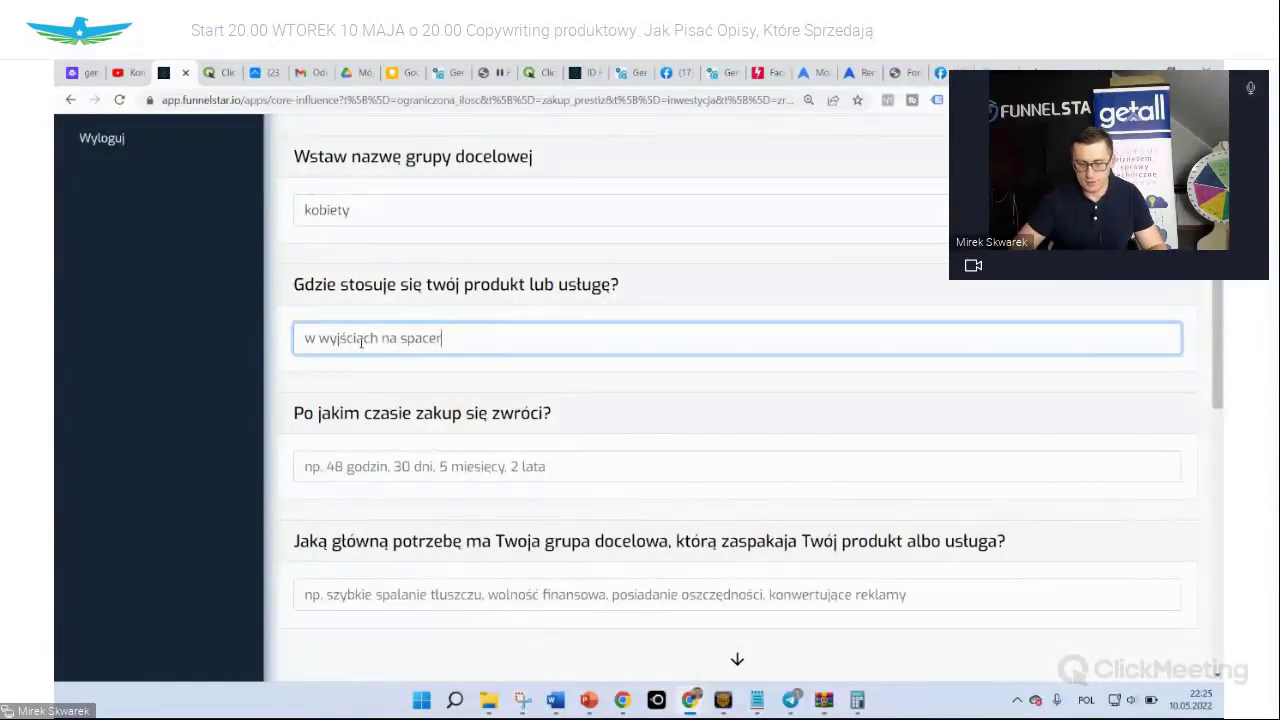
# Enter "48 dni" as the time after which the purchase pays for itself
pyautogui.scroll(-1, 368, 338)
pyautogui.click(437, 388)
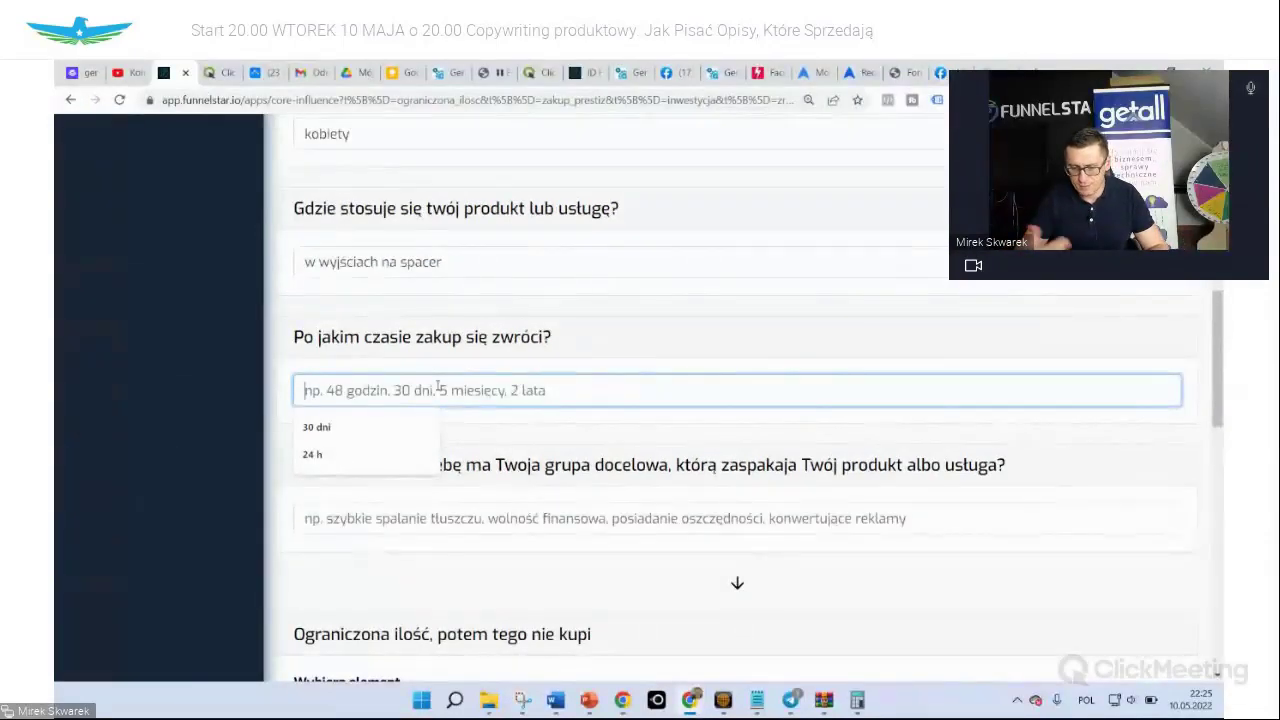
pyautogui.write('4')
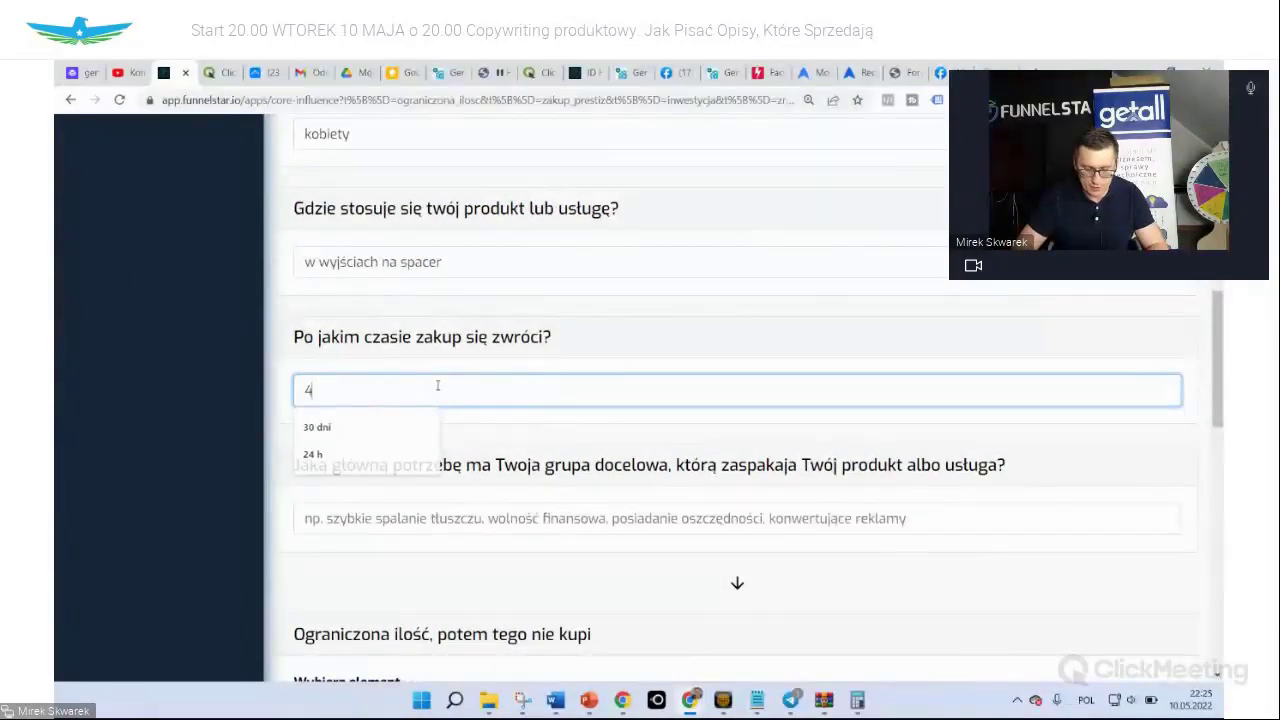
pyautogui.write('8 dni')
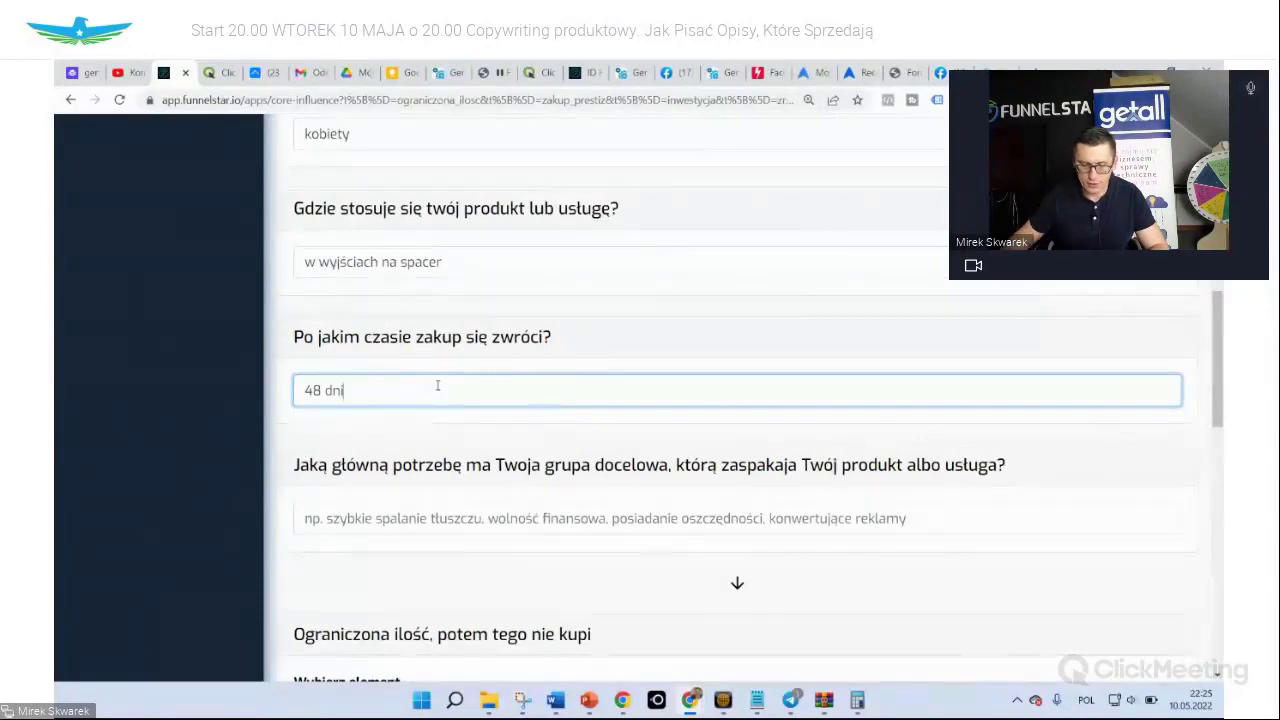
pyautogui.write('e')
# Enter "chce wygląd atrakcyjnie" as the target group's main need satisfied by the product
pyautogui.scroll(-3, 437, 386)
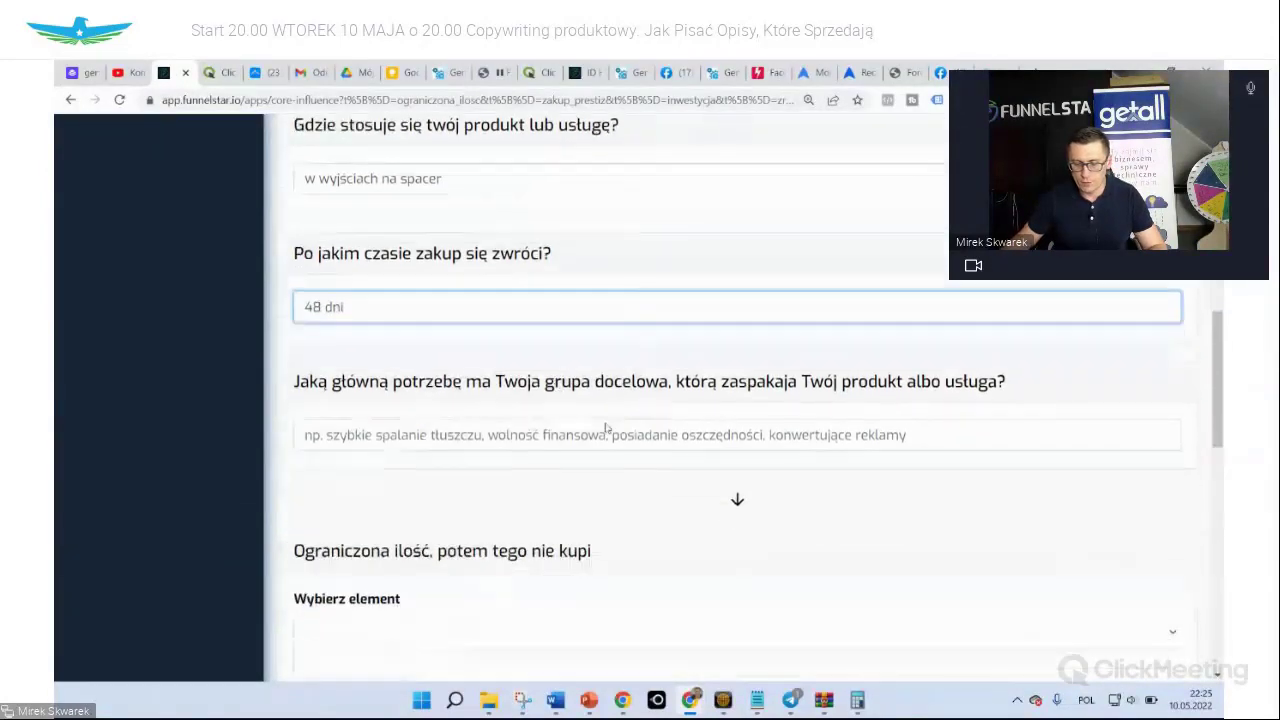
pyautogui.click(410, 362)
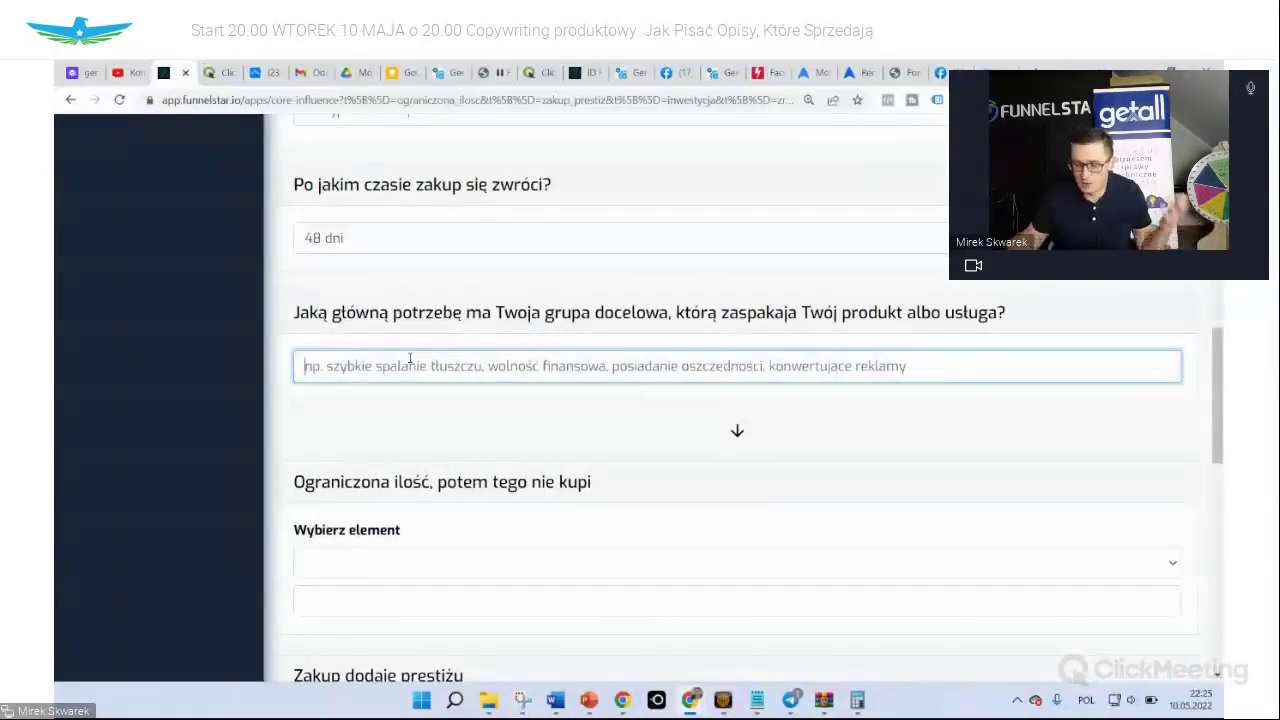
pyautogui.write('chce ')
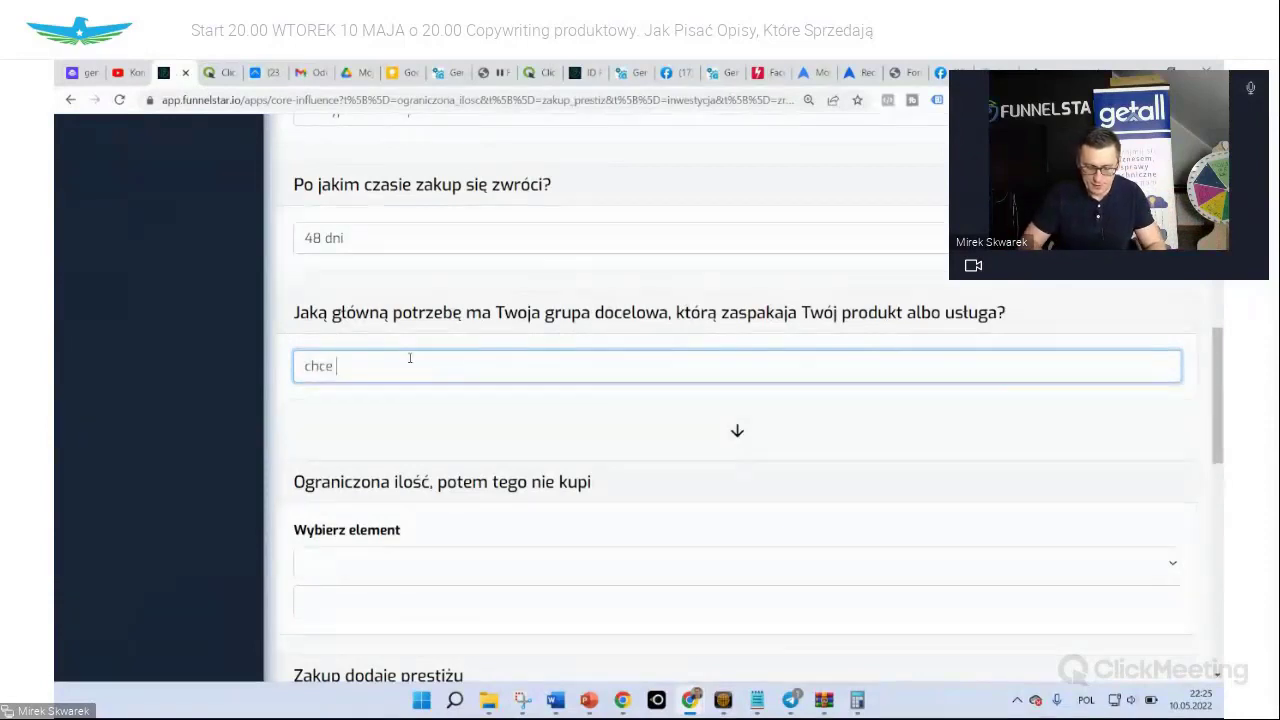
pyautogui.write('wygląd atrakcyjnie')
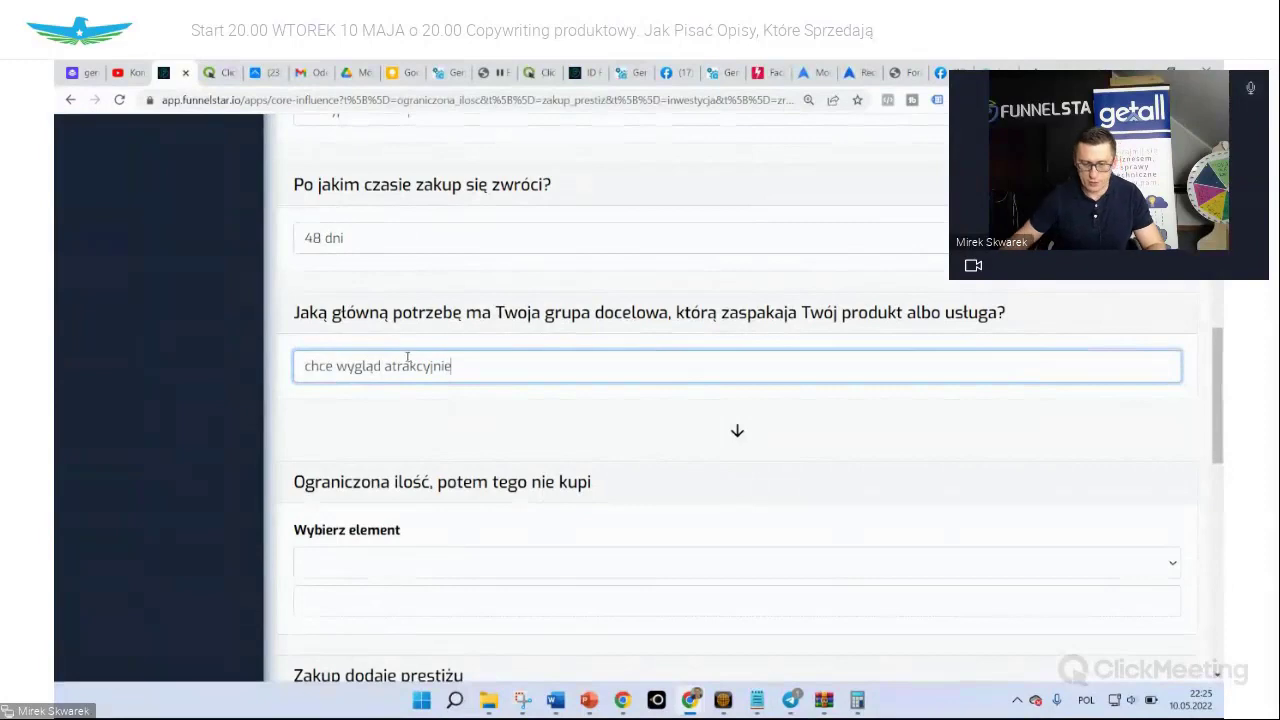
pyautogui.press('Return')
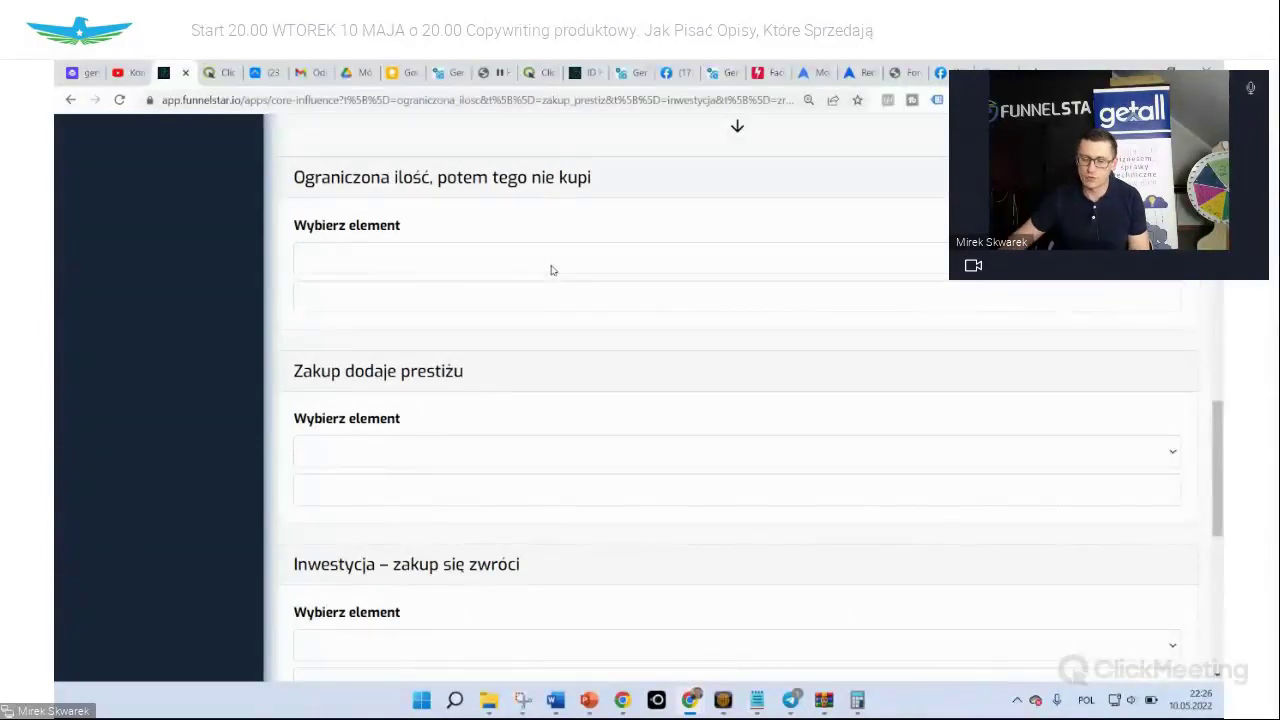
# For "Ograniczona ilość, potem tego nie kupi", choose the sentence beginning "Właśnie kończy nam się dostępność sukienka wiosenna"
pyautogui.click(480, 258)
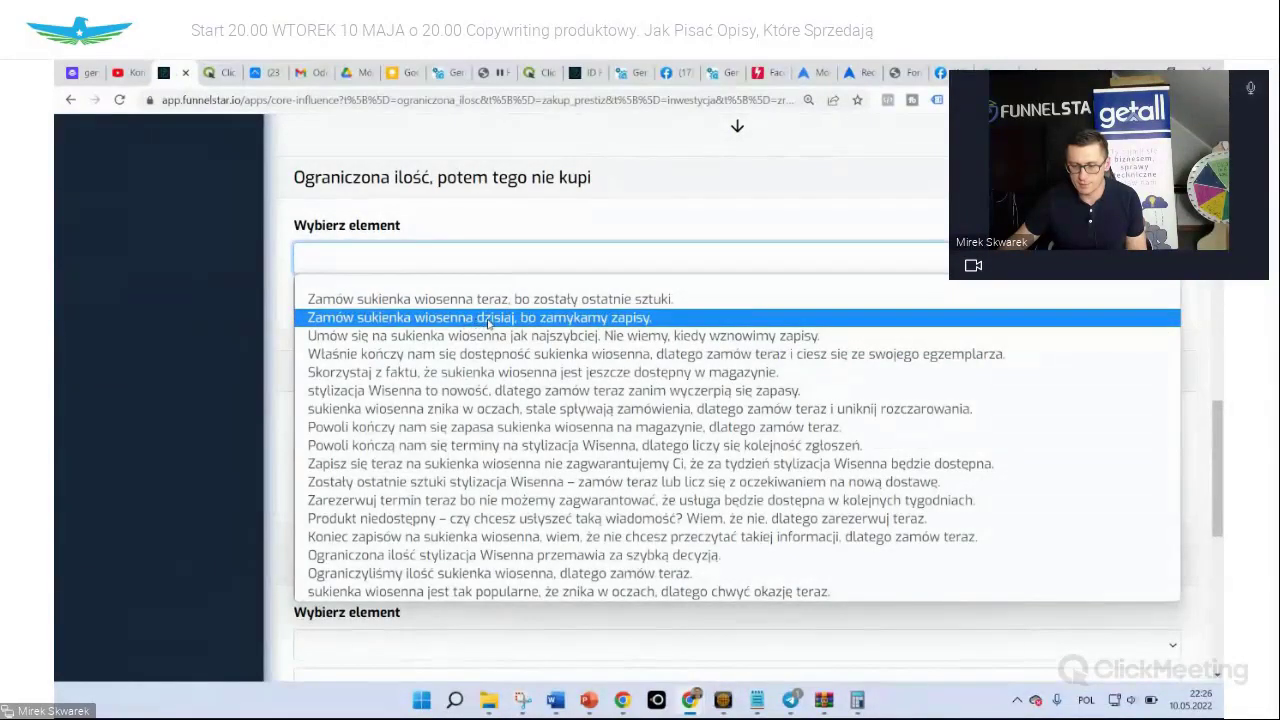
pyautogui.click(489, 318)
pyautogui.click(650, 266)
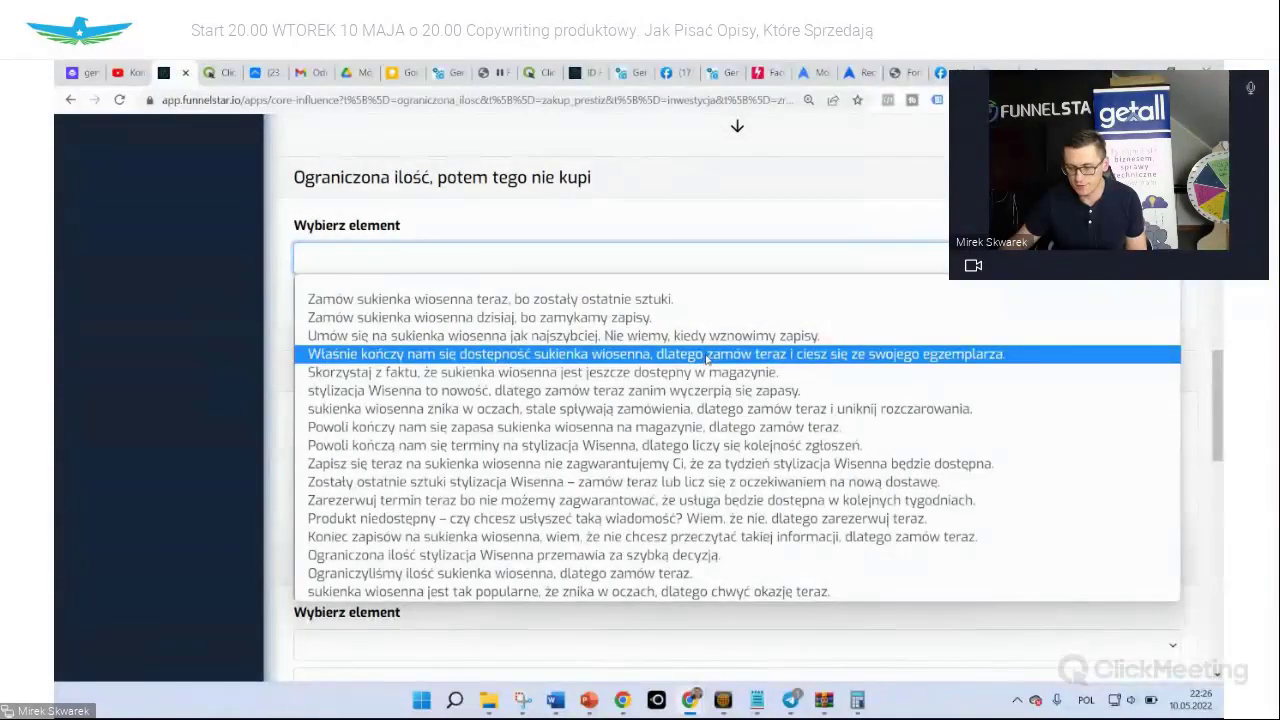
pyautogui.click(826, 358)
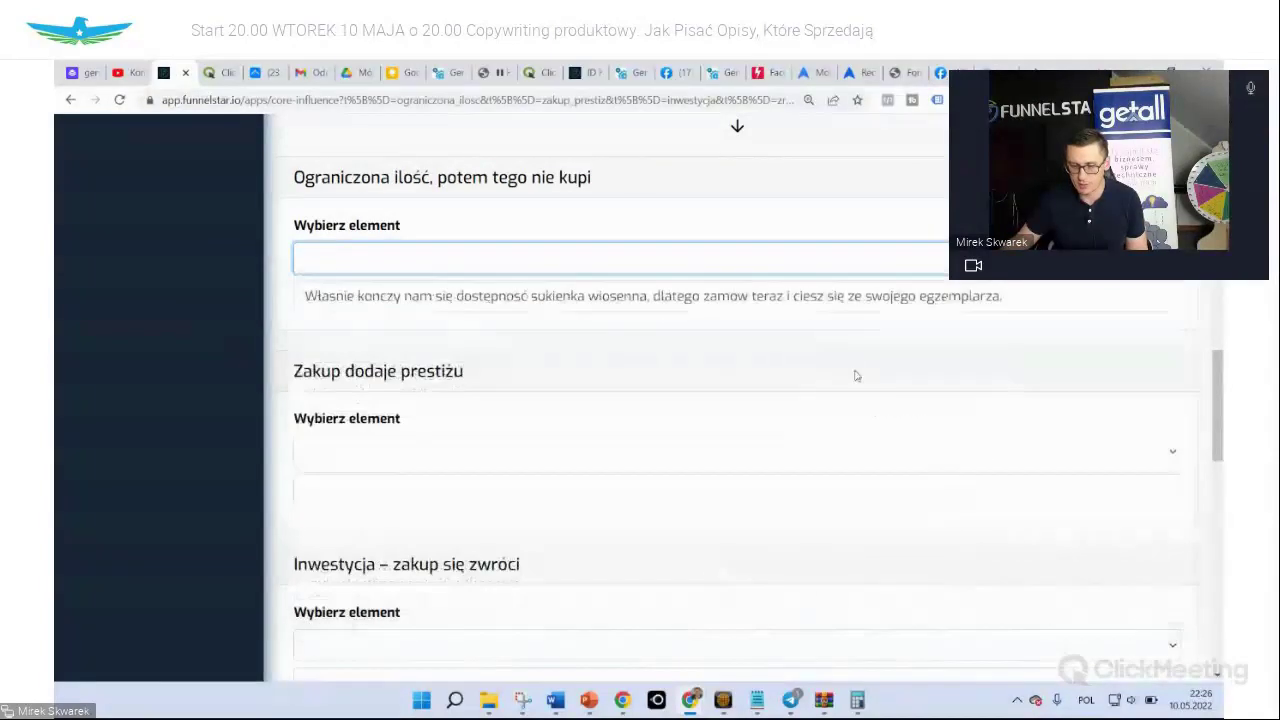
# For "Zakup dodaje prestiżu", choose the sentence beginning "Nie chodzisz wydeptanymi ścieżkami" and change its ending to "na tle innych kobiet"
pyautogui.click(434, 452)
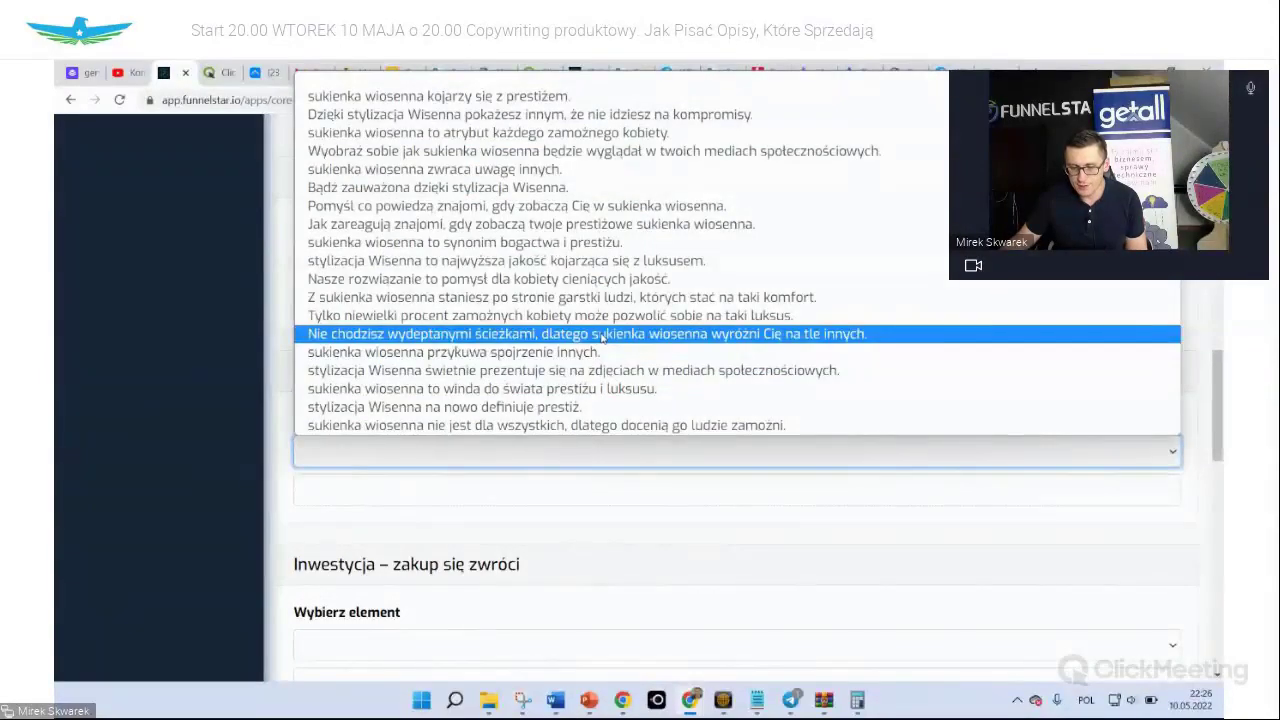
pyautogui.click(694, 337)
pyautogui.click(866, 490)
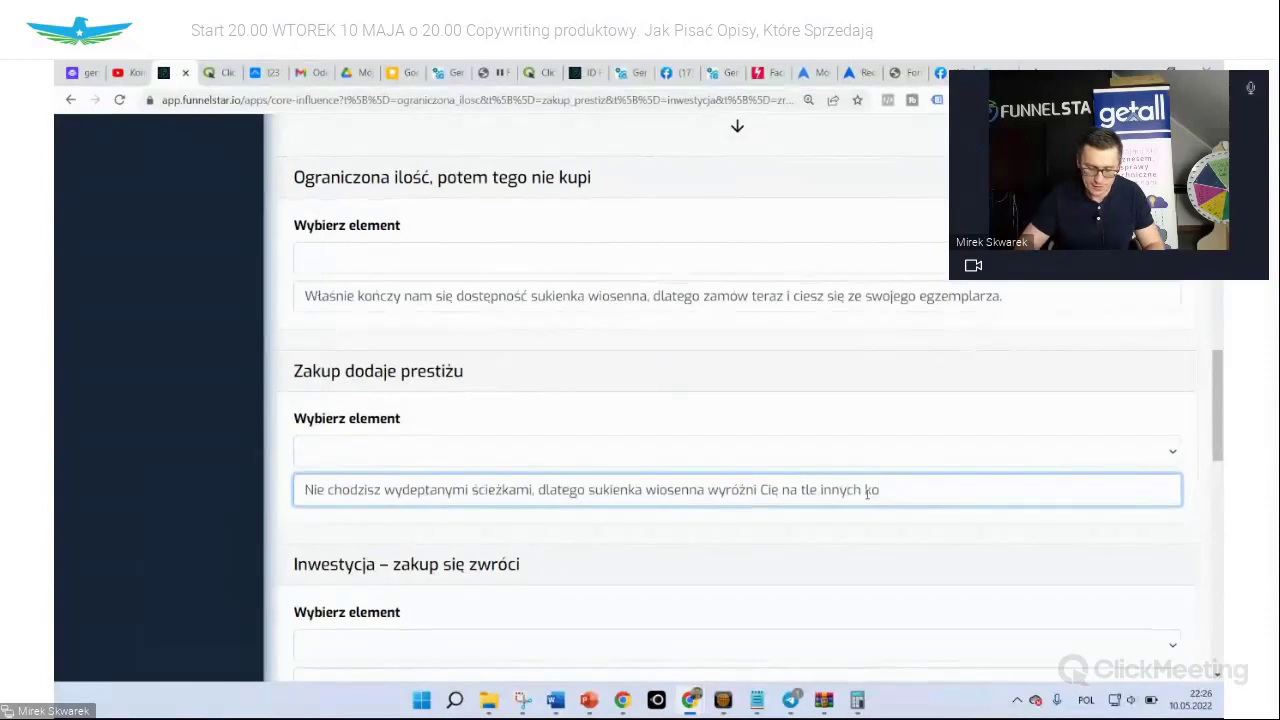
pyautogui.write('biet')
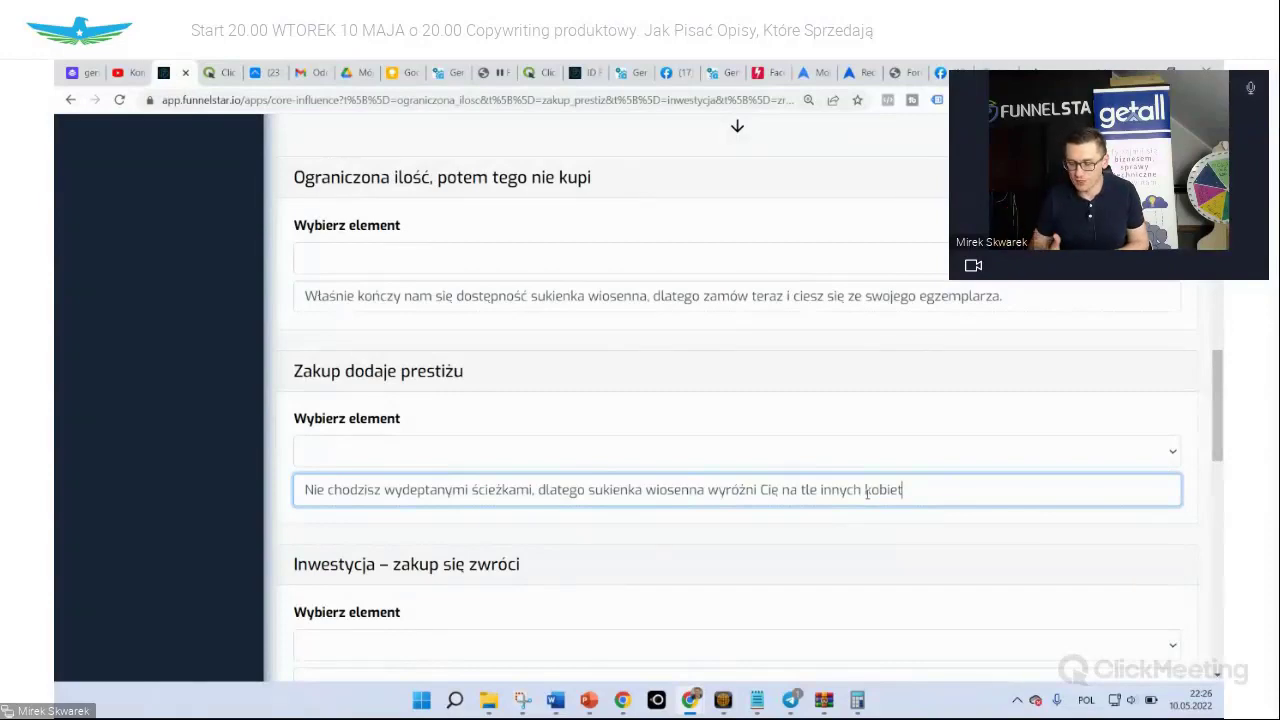
# For "Inwestycja – zakup się zwróci", choose the sentence "Inwestycja w sukienka wiosenna zwróci się po 48 dni."
pyautogui.click(827, 529)
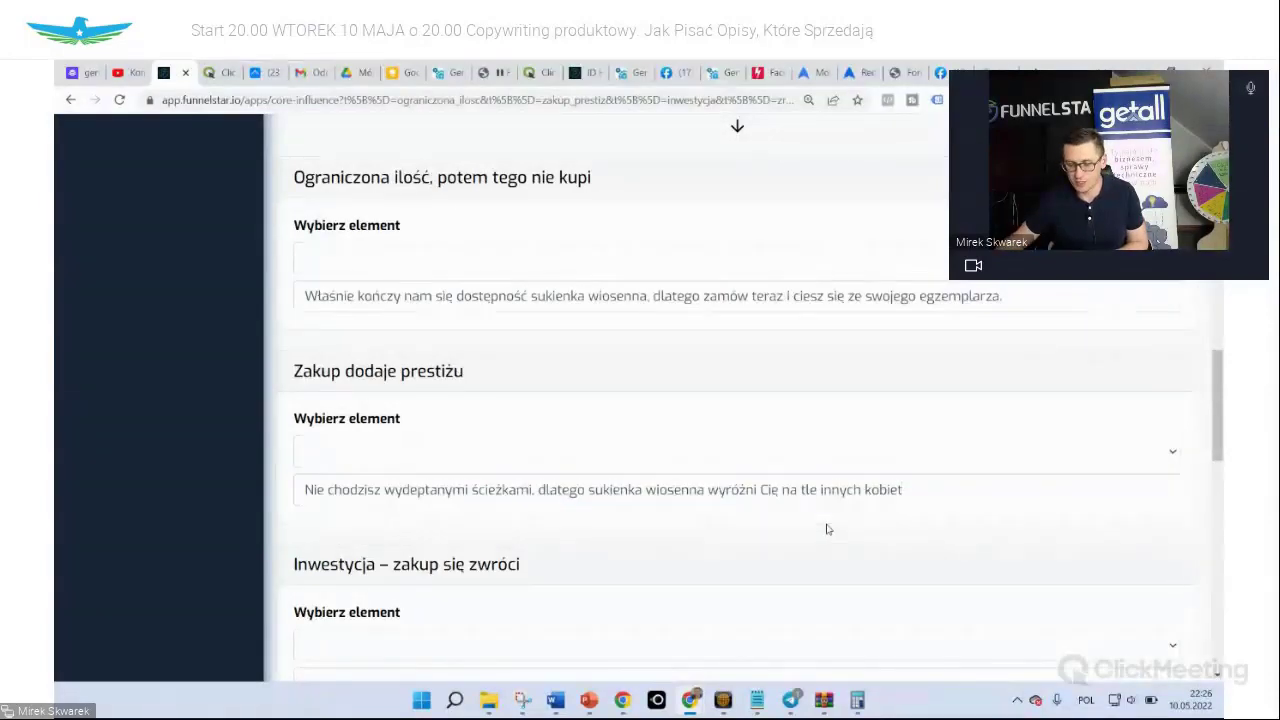
pyautogui.scroll(-3, 827, 529)
pyautogui.click(421, 348)
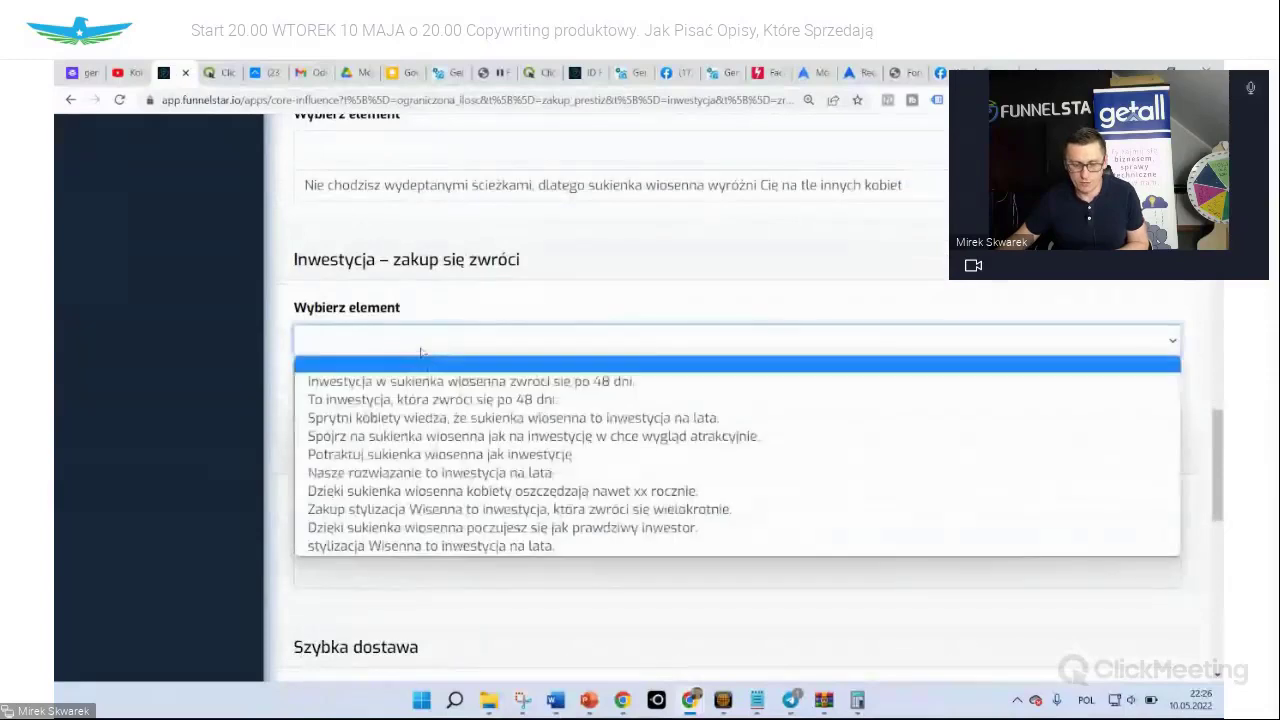
pyautogui.click(409, 381)
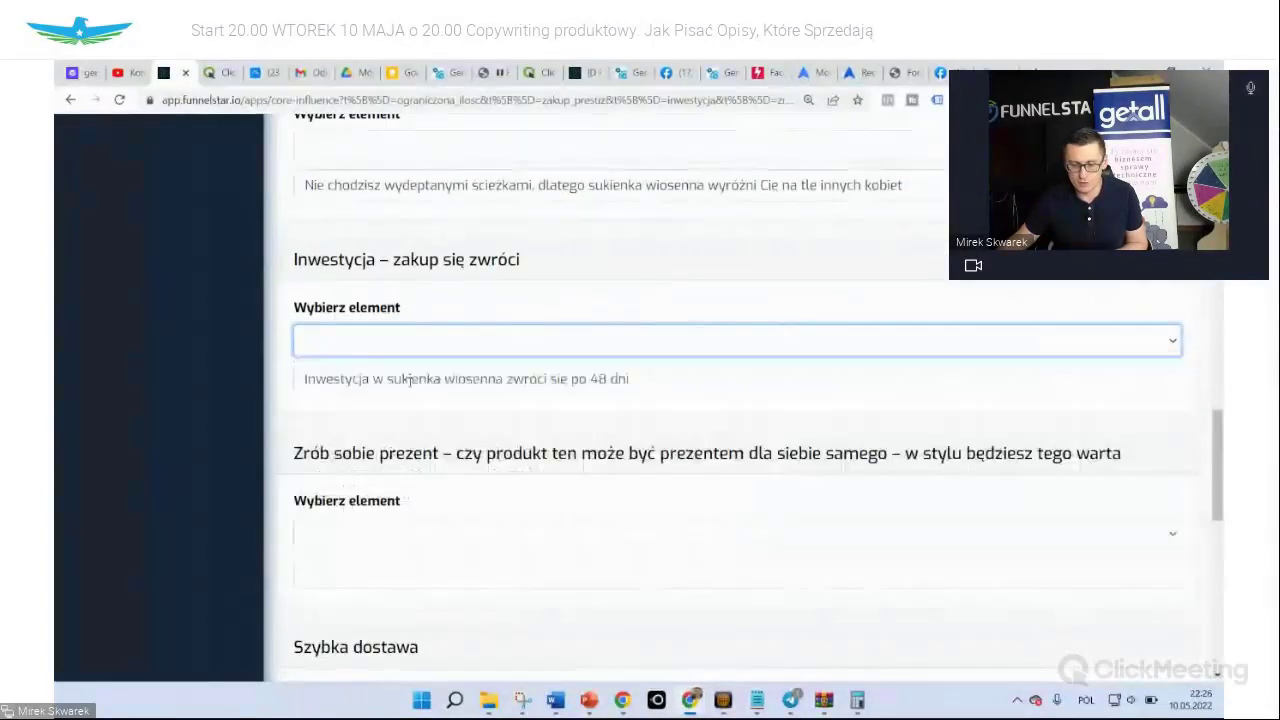
# For "Zrób sobie prezent", choose the sentence "sukienka wiosenna jest dla Ciebie, bo jesteś tego warta."
pyautogui.scroll(-2, 403, 386)
pyautogui.click(396, 382)
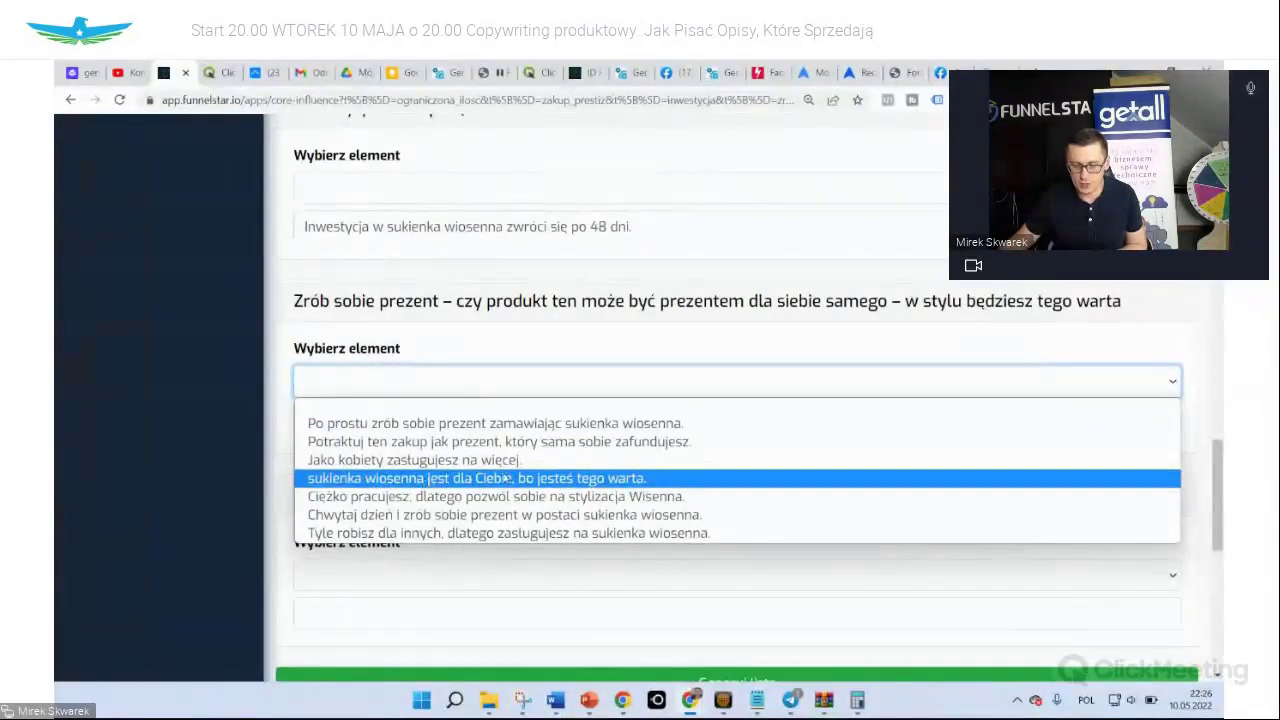
pyautogui.click(567, 482)
# For "Szybka dostawa", choose the sentence "89% klientów otrzymuje przesyłki w 24 H."
pyautogui.scroll(-2, 483, 443)
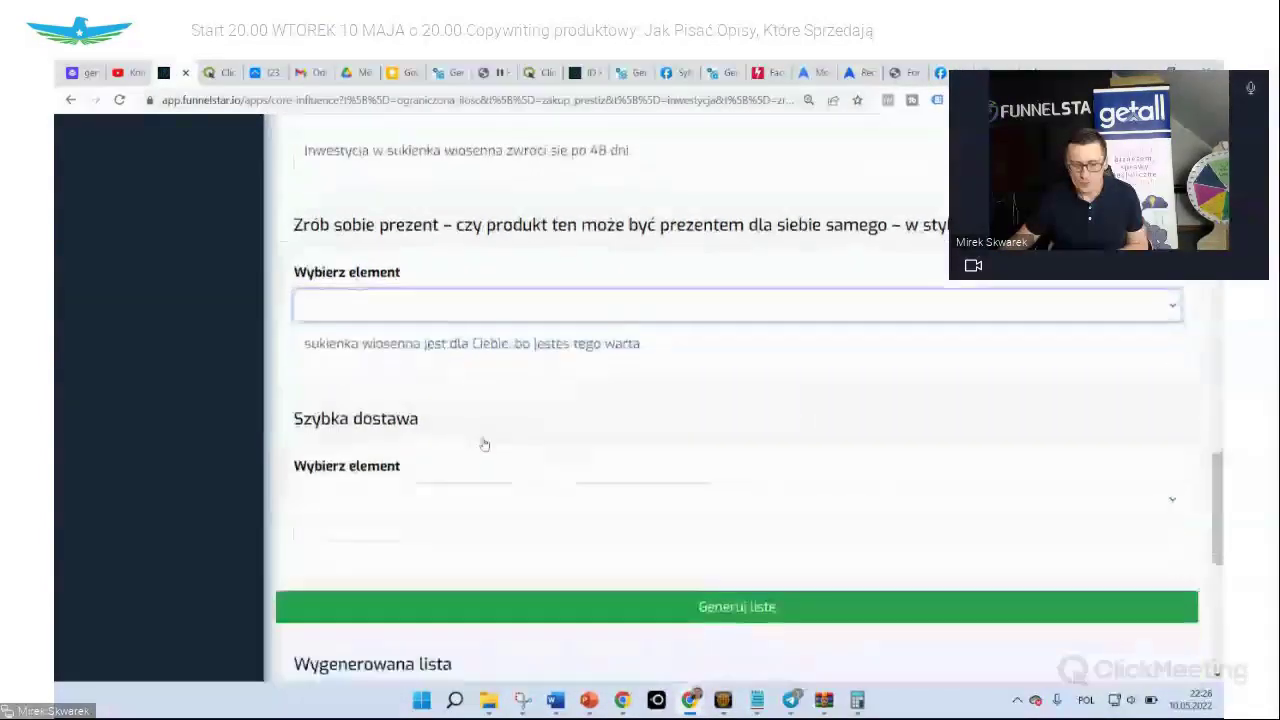
pyautogui.click(369, 351)
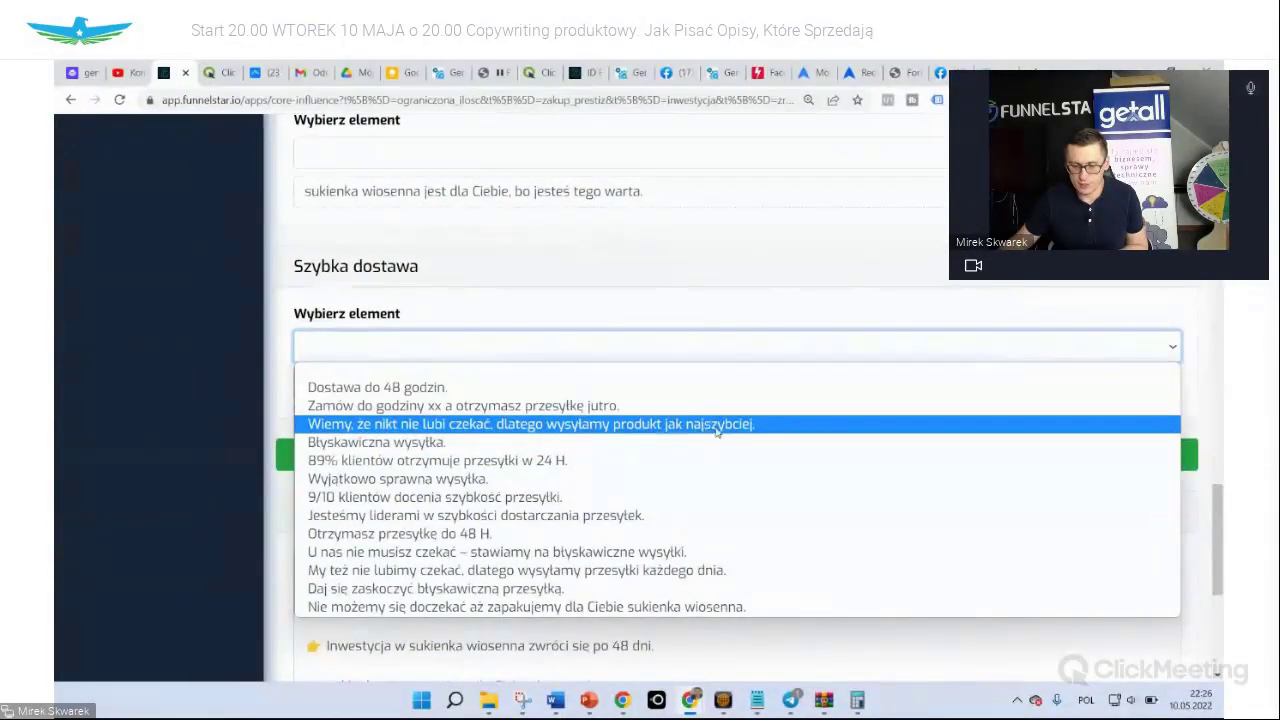
pyautogui.click(401, 467)
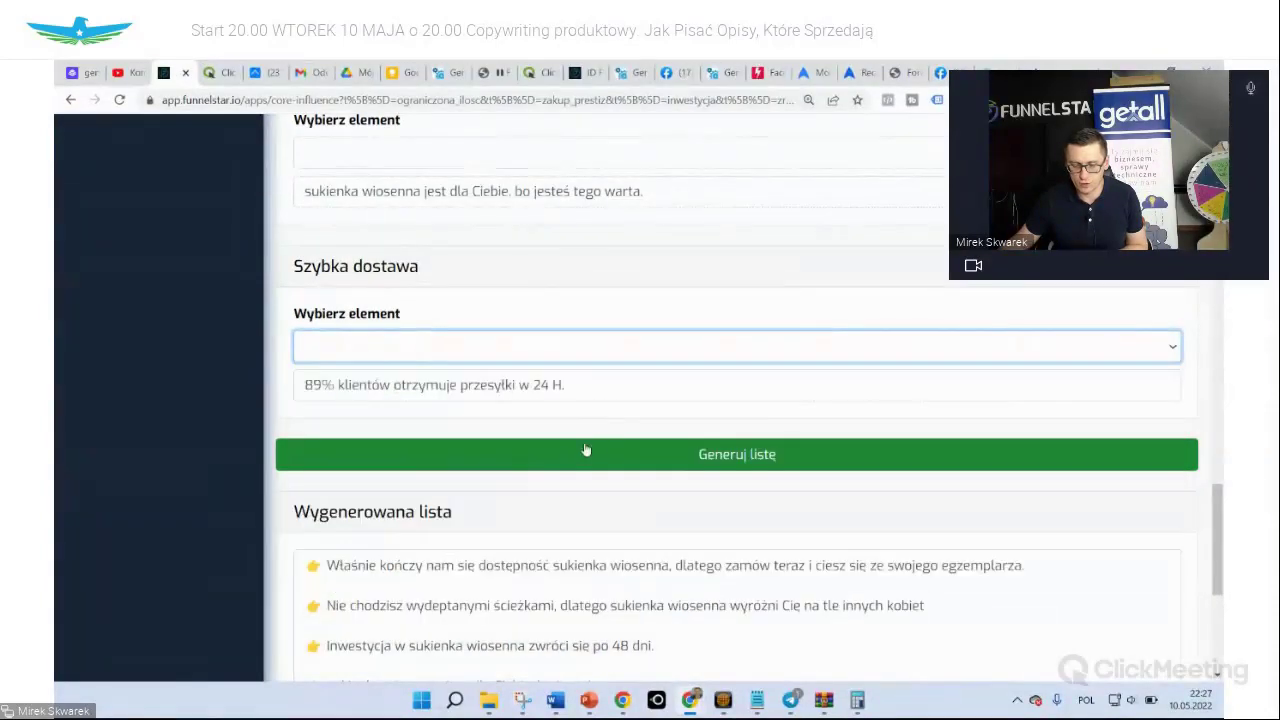
# Generate the list of chosen benefit sentences and select the whole list for copying
pyautogui.click(588, 449)
pyautogui.scroll(-3, 650, 430)
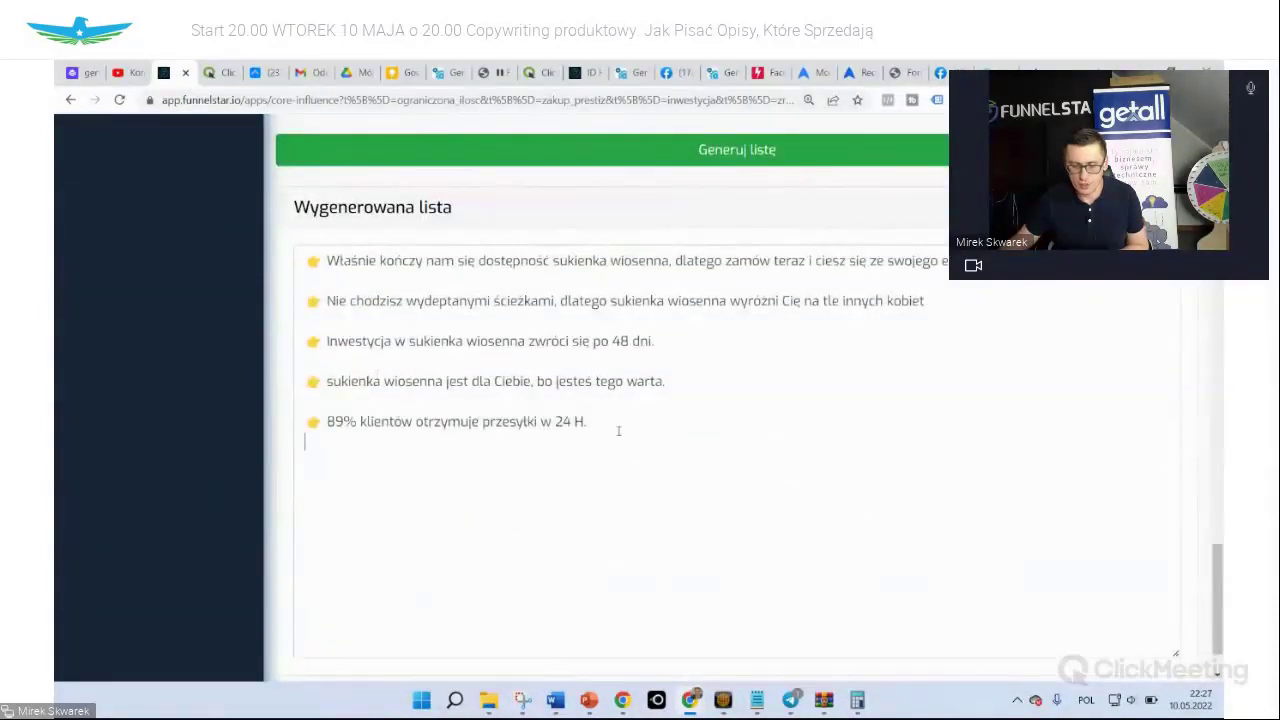
pyautogui.moveTo(618, 430); pyautogui.dragTo(278, 245)
pyautogui.rightClick(390, 268)
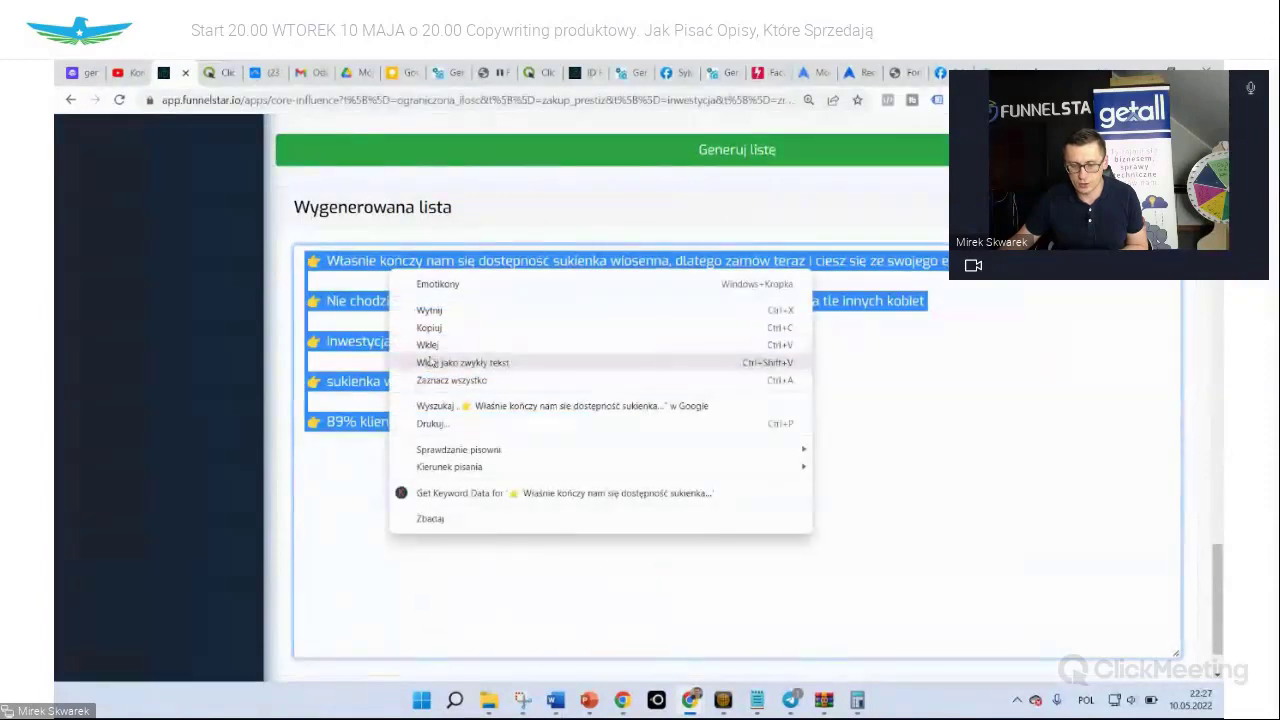
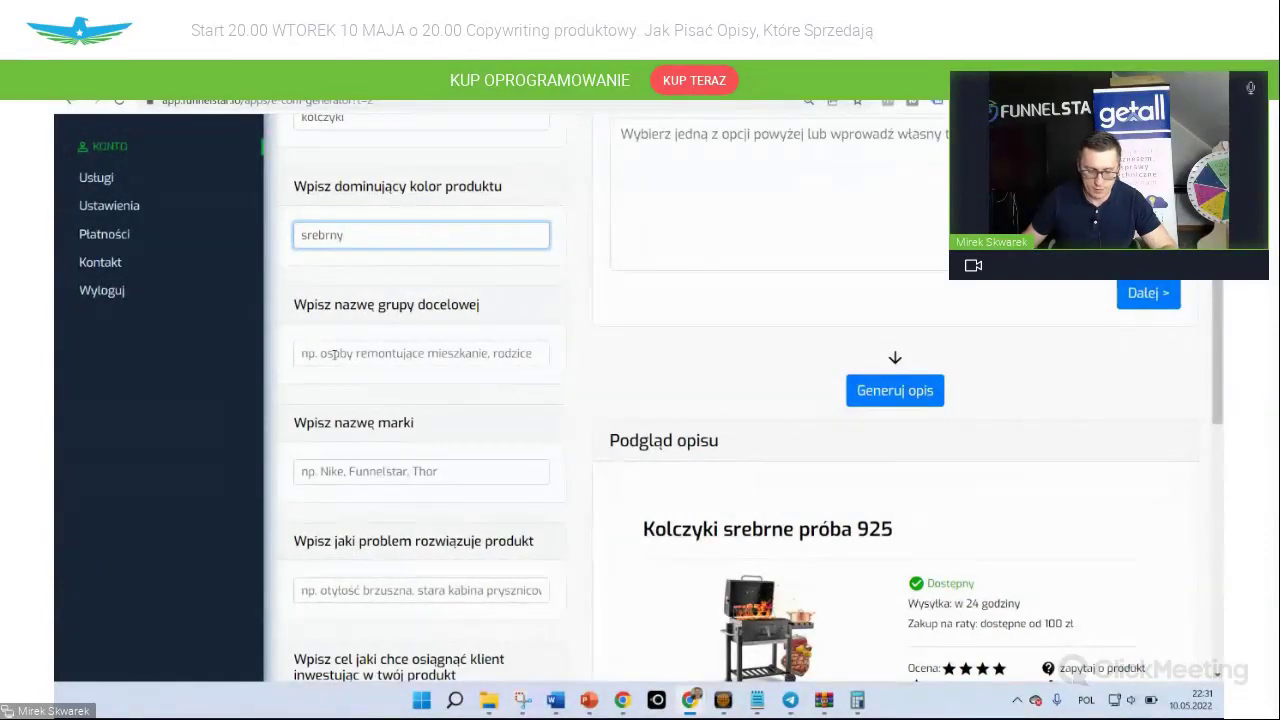
# Enter "wielbicielki biżuterii" as the target group for the silver earrings description
pyautogui.click(334, 354)
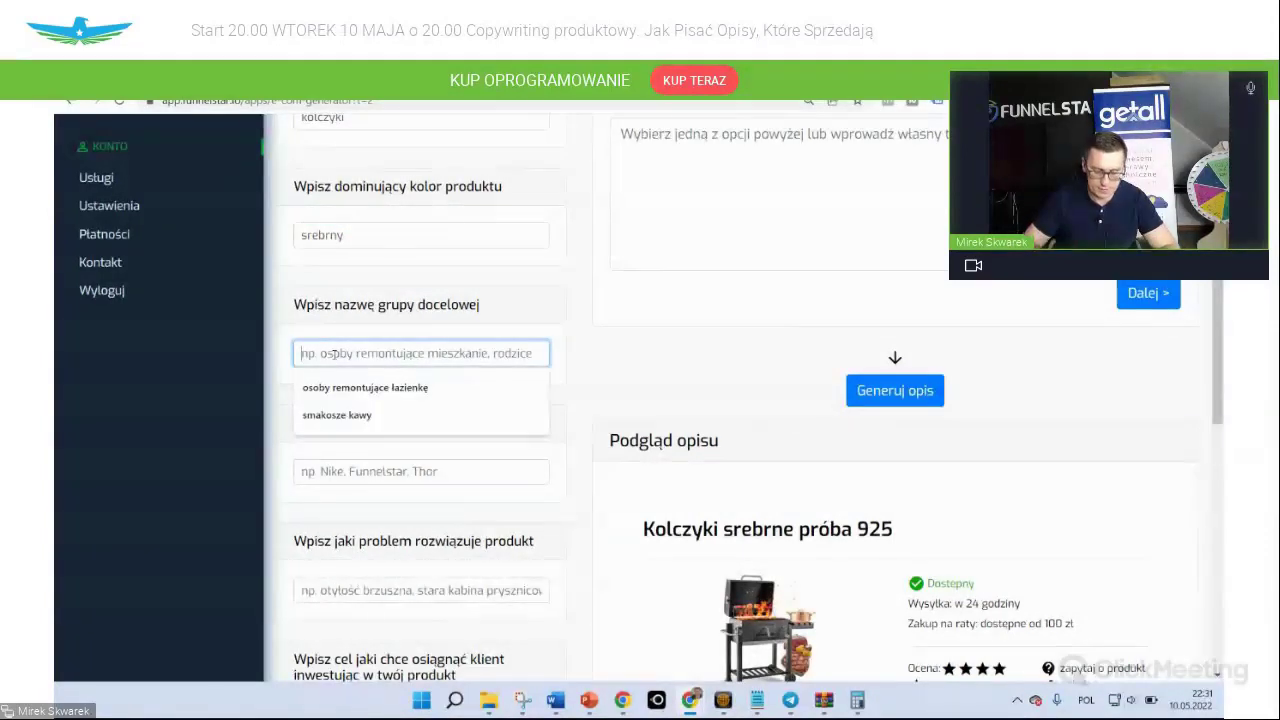
pyautogui.write('wielbicielki b')
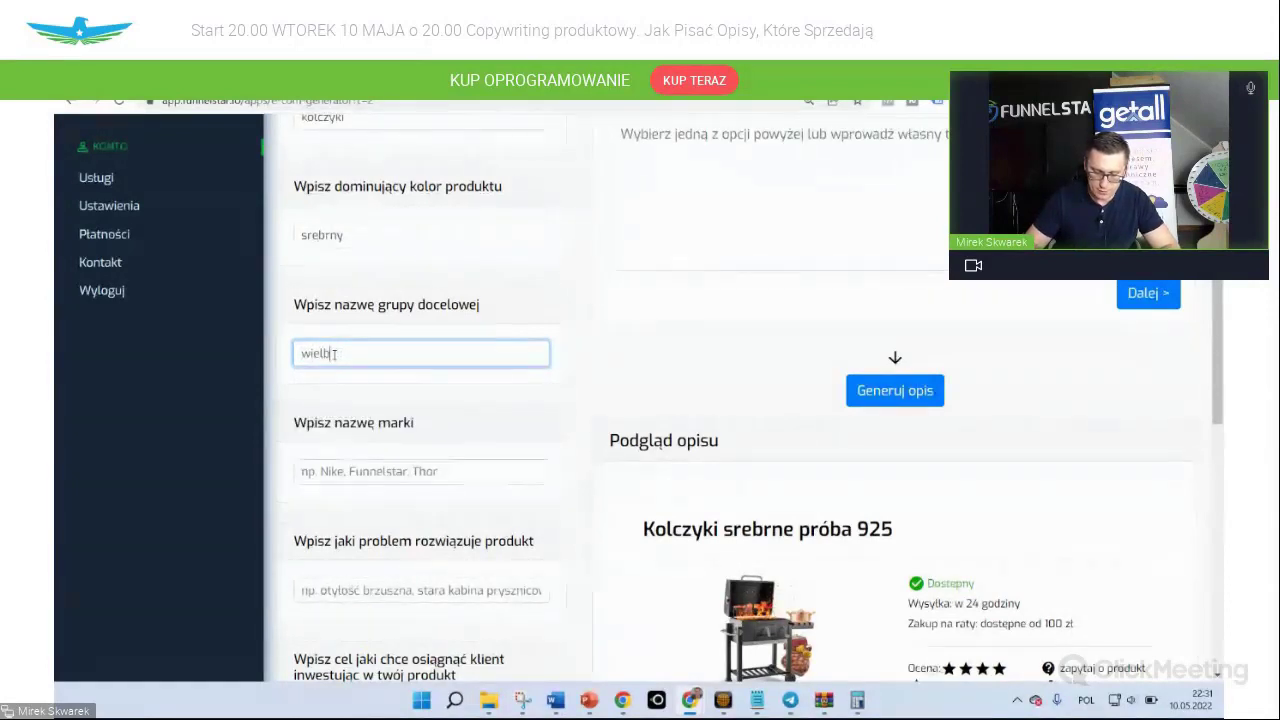
pyautogui.write('iżuterii')
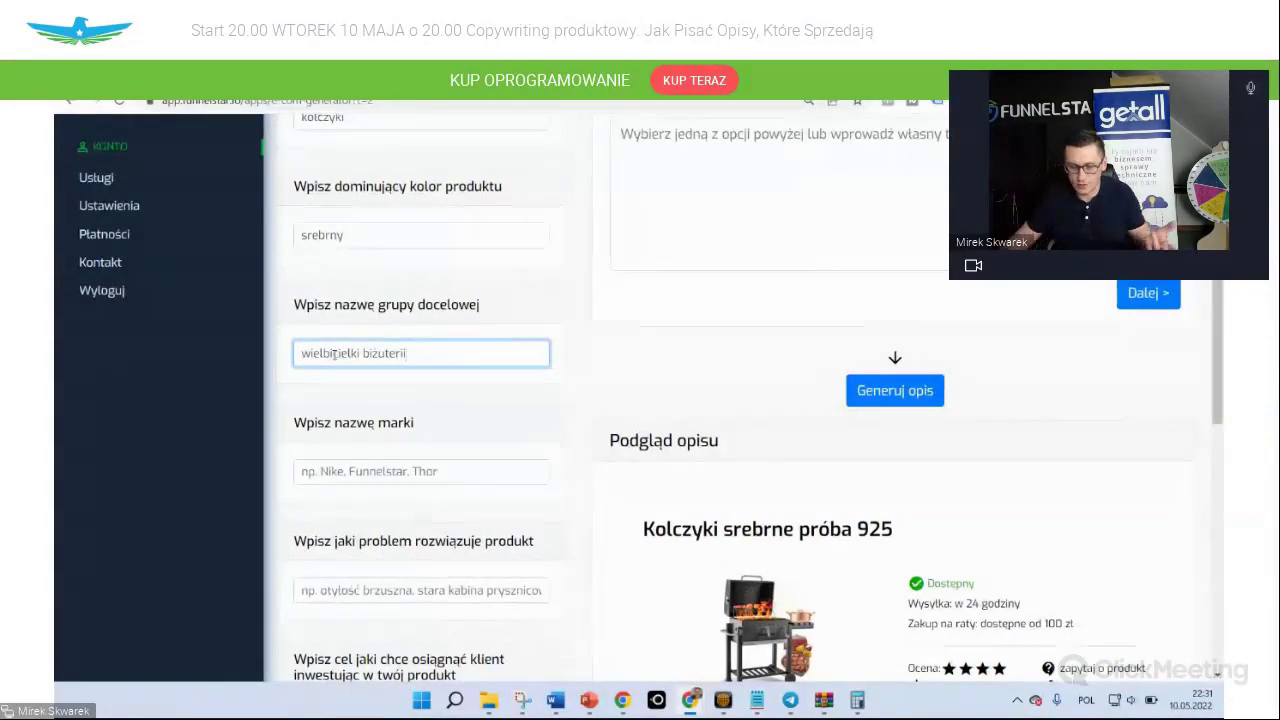
# Enter "xyz" as the brand name of the earrings
pyautogui.scroll(-2, 333, 353)
pyautogui.click(338, 318)
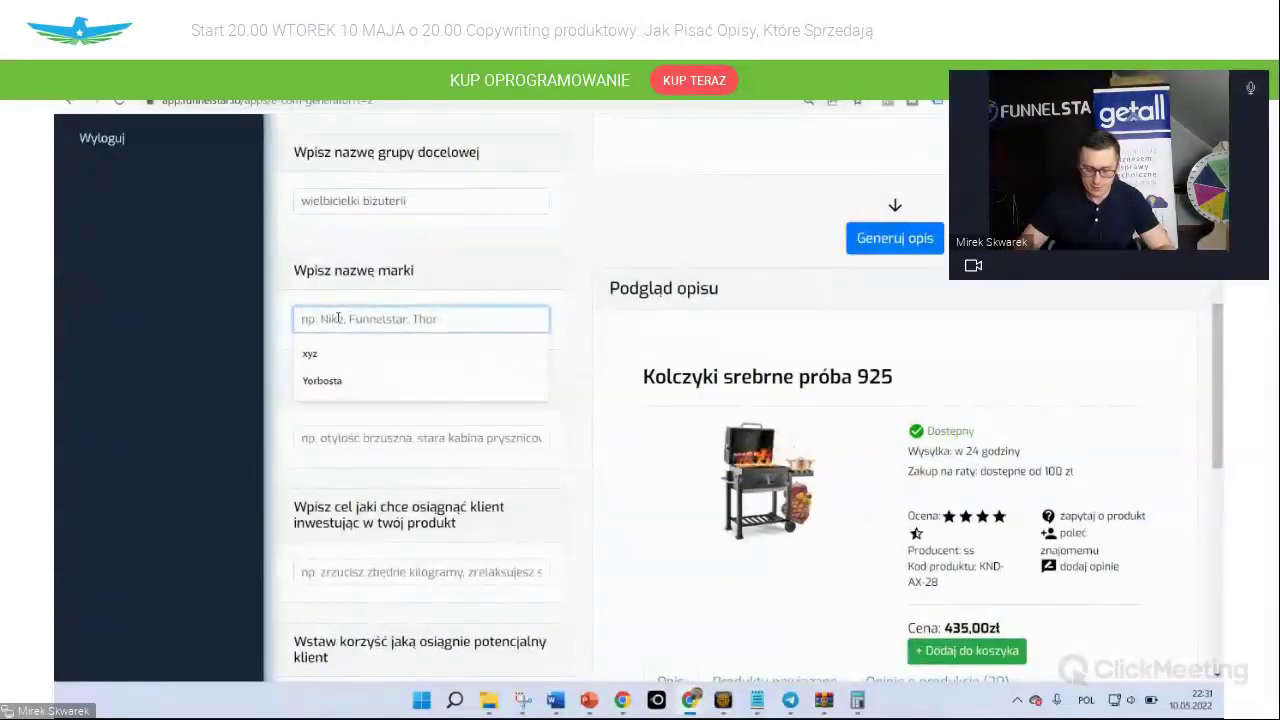
pyautogui.write('Xyz')
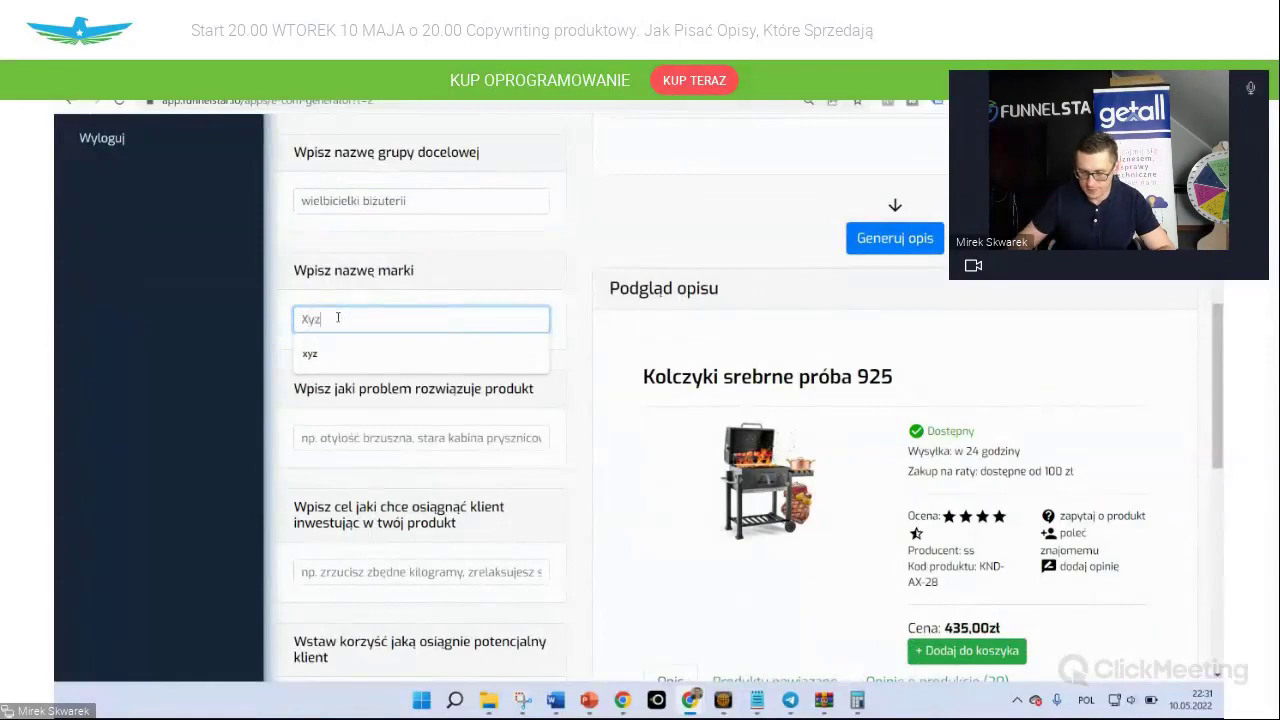
pyautogui.click(320, 354)
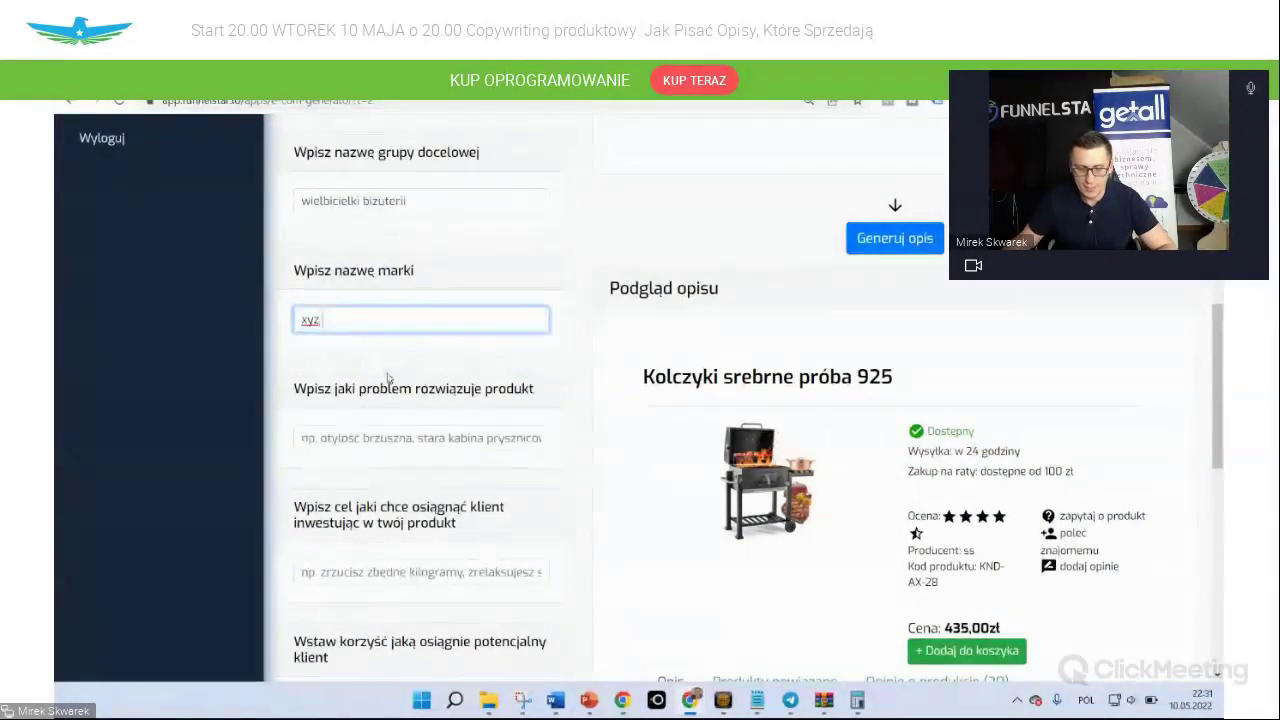
# Enter "brak nowej kolekcji biżuterii" as the problem the product solves
pyautogui.scroll(-2, 432, 378)
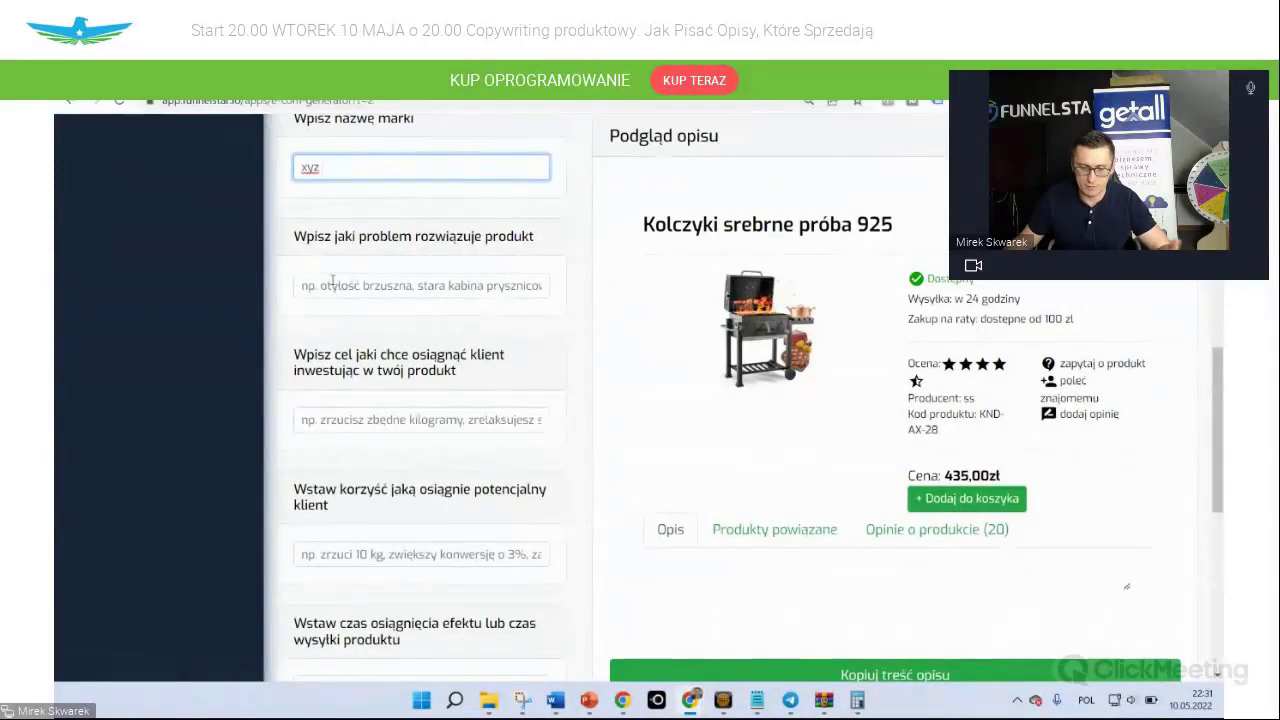
pyautogui.click(333, 284)
pyautogui.write('b')
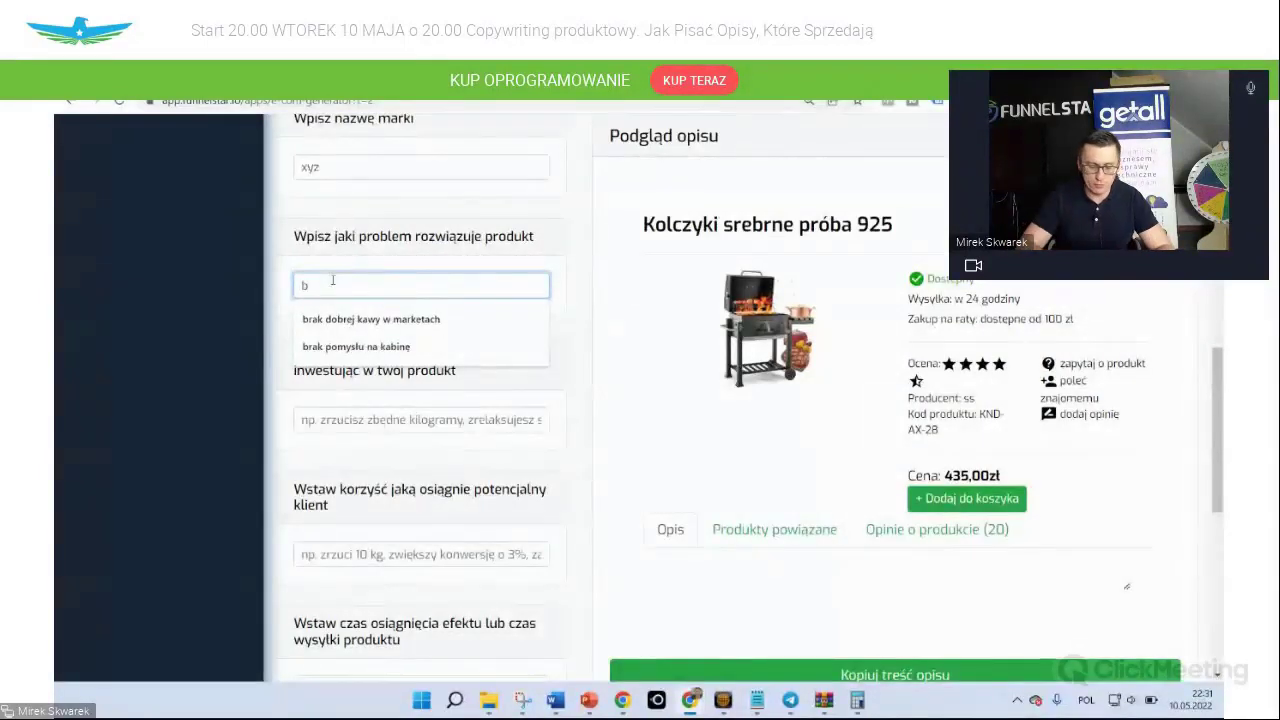
pyautogui.write('rak')
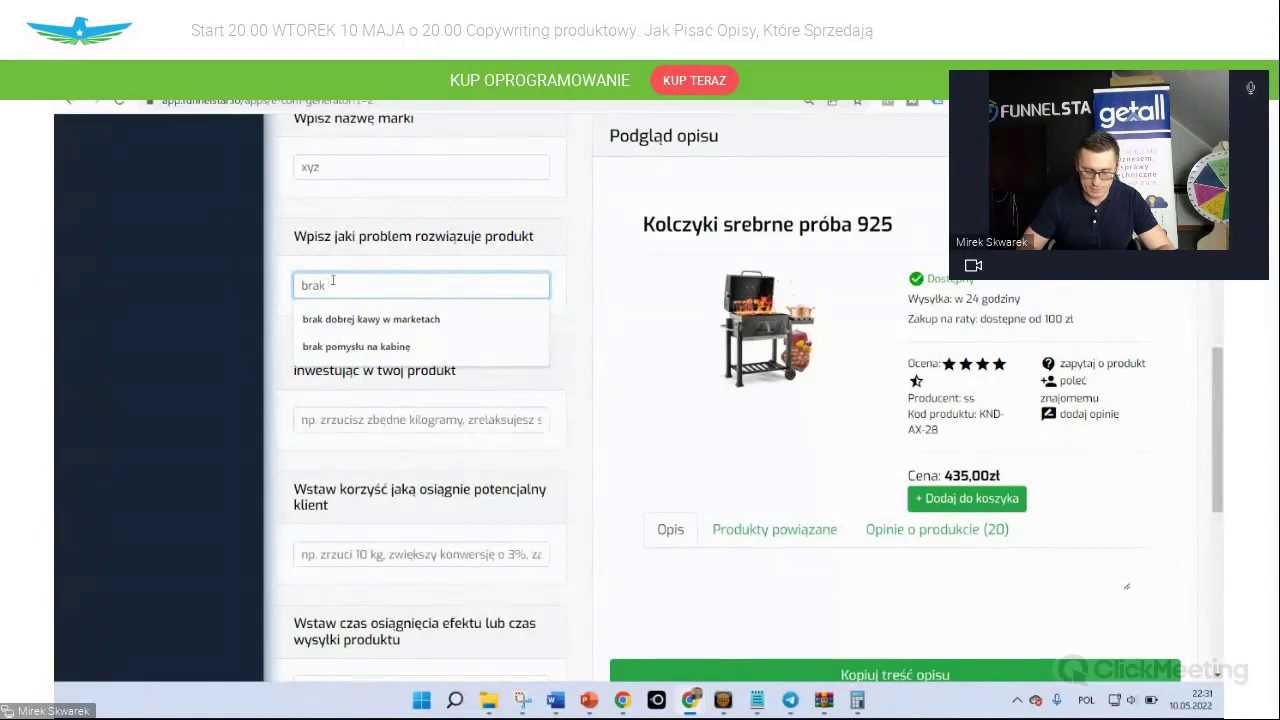
pyautogui.write(' nowej ')
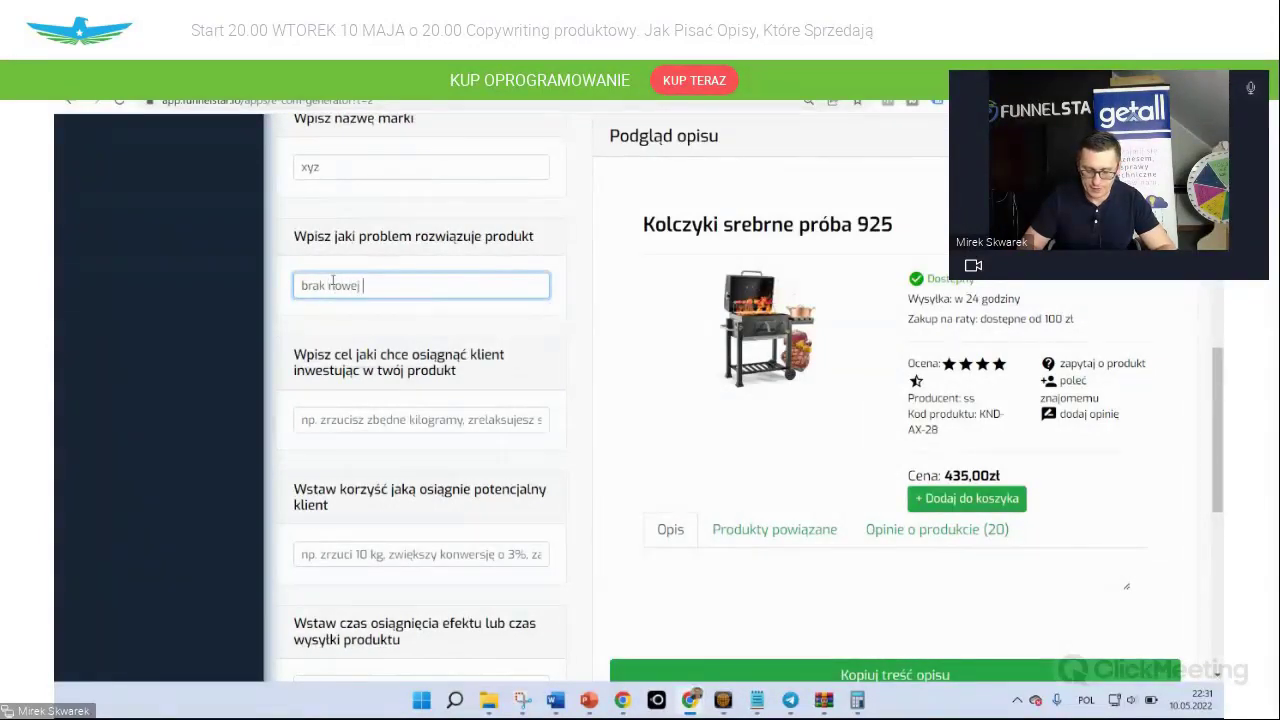
pyautogui.write('kolekcji ')
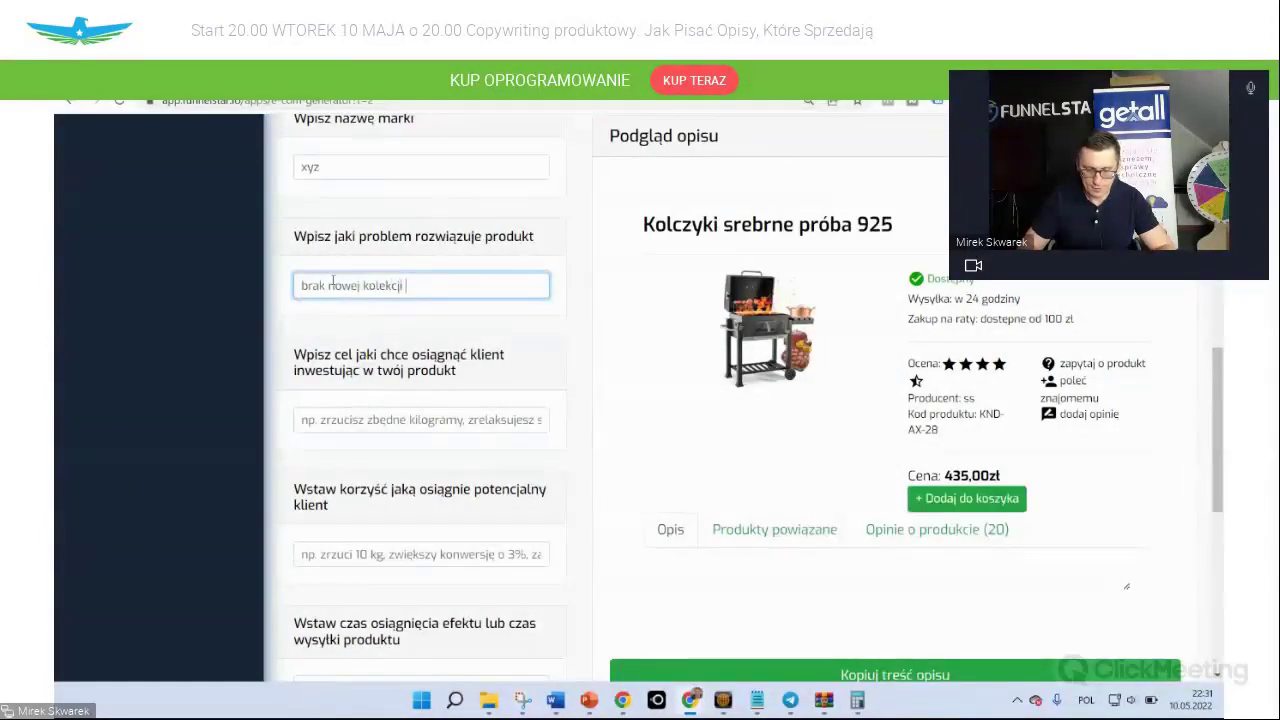
pyautogui.write('biżuterii')
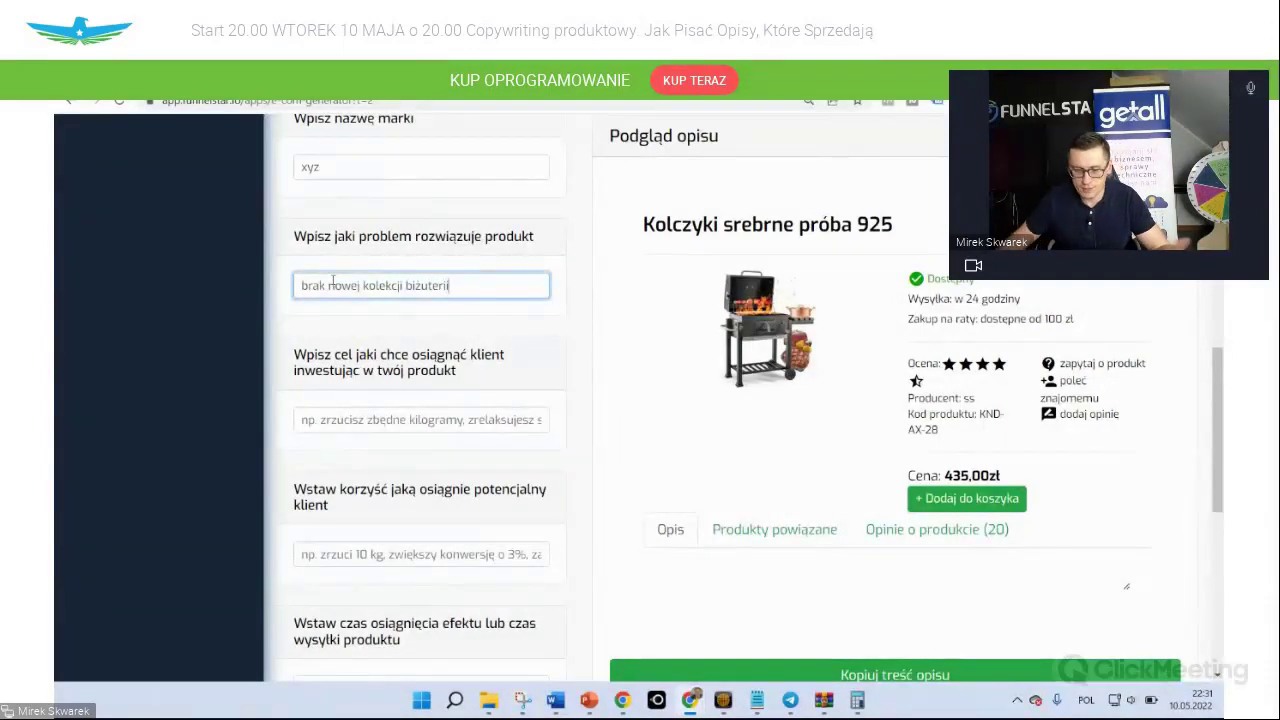
# Enter "posiadanie wyróżniającej na tle biżuterii" as the goal the client wants to achieve by investing in the product
pyautogui.scroll(-1, 451, 260)
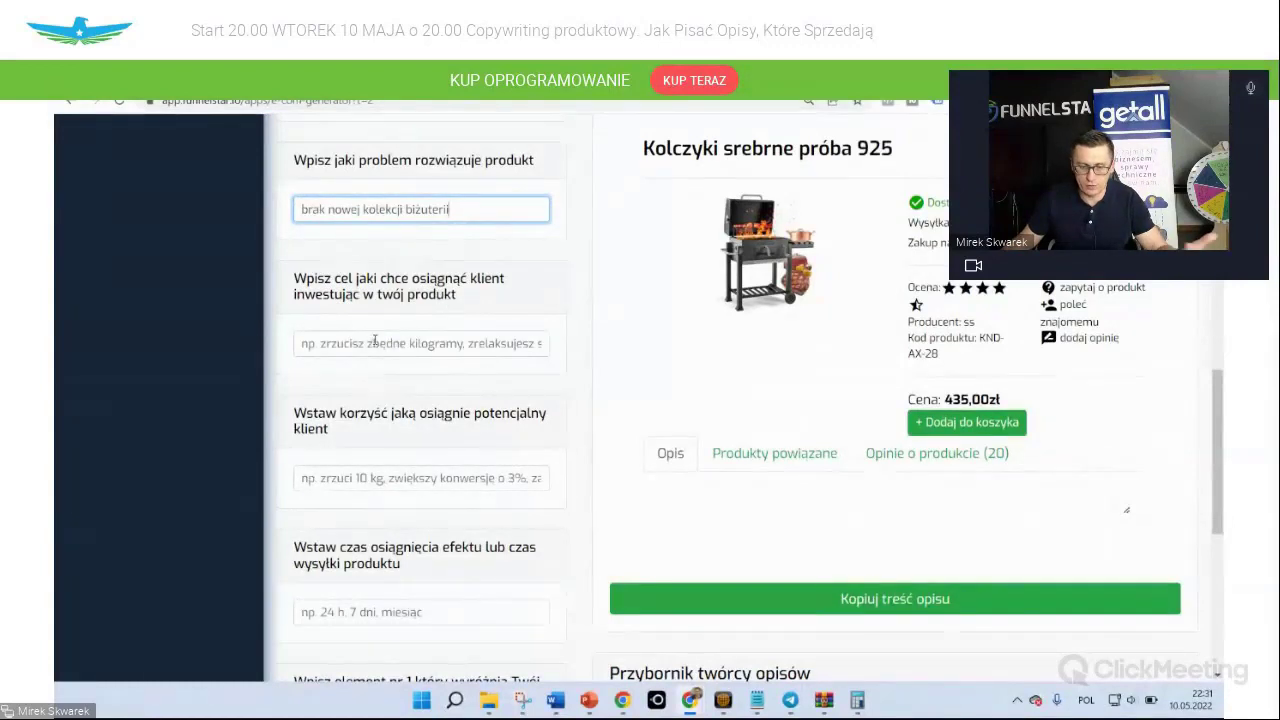
pyautogui.click(374, 342)
pyautogui.write('wy')
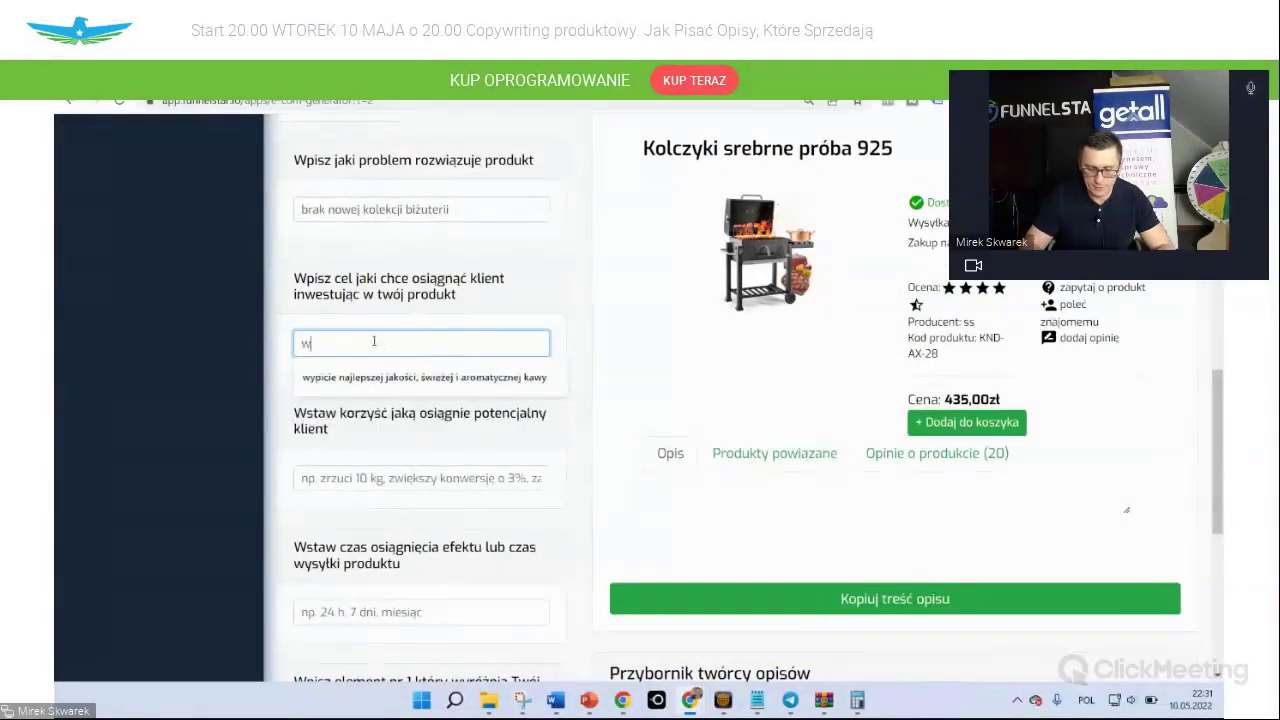
pyautogui.press('BackSpace')
pyautogui.press('BackSpace')
pyautogui.write('posiad')
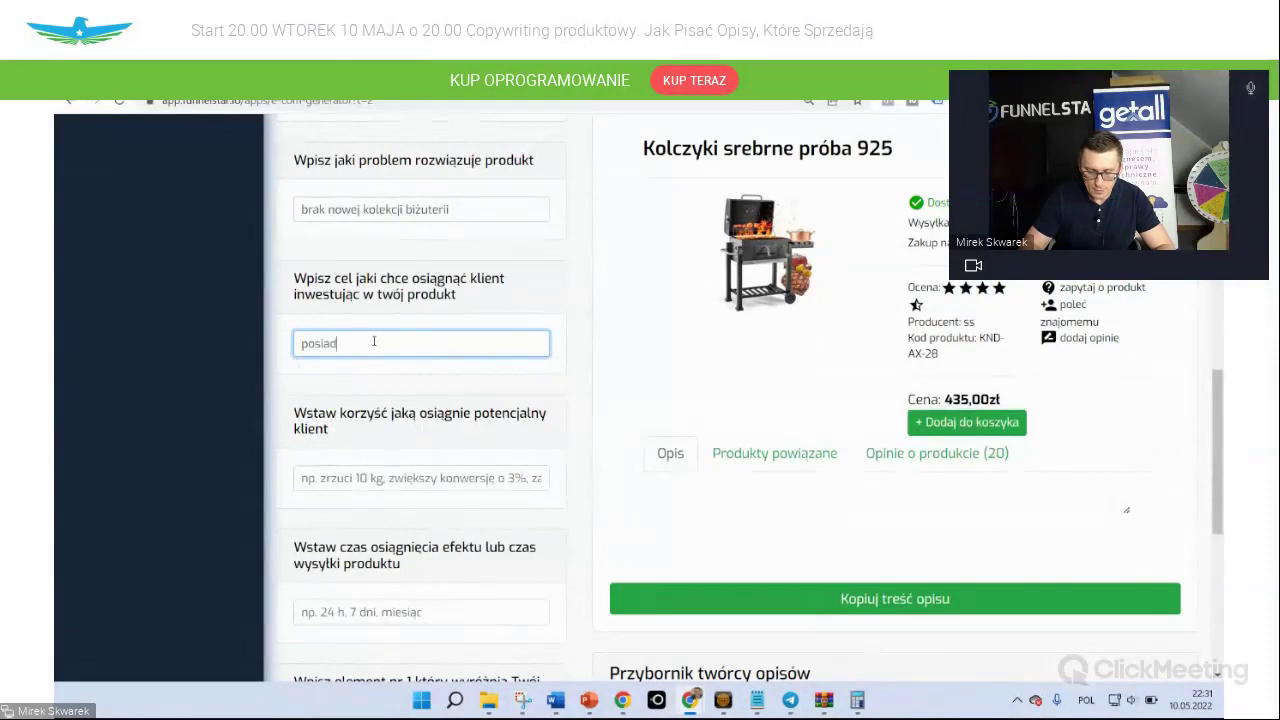
pyautogui.write('anie wyró')
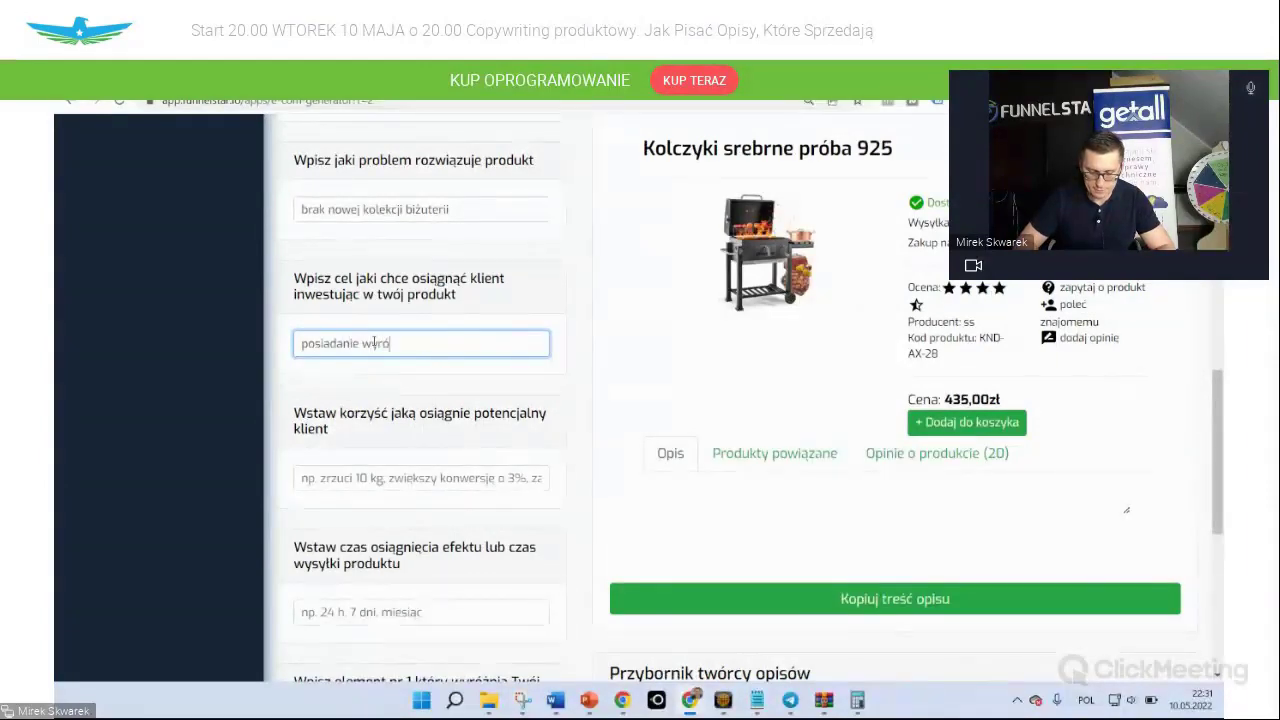
pyautogui.write('żniającej')
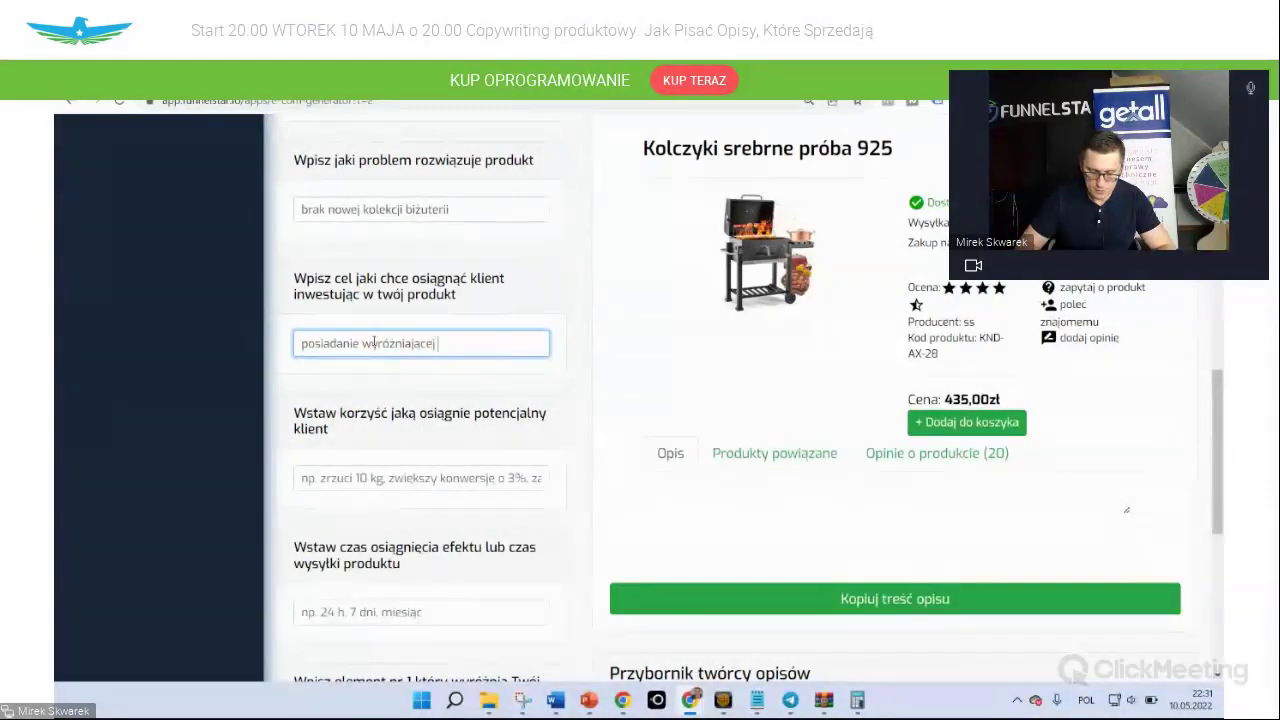
pyautogui.write(' na tle biżu')
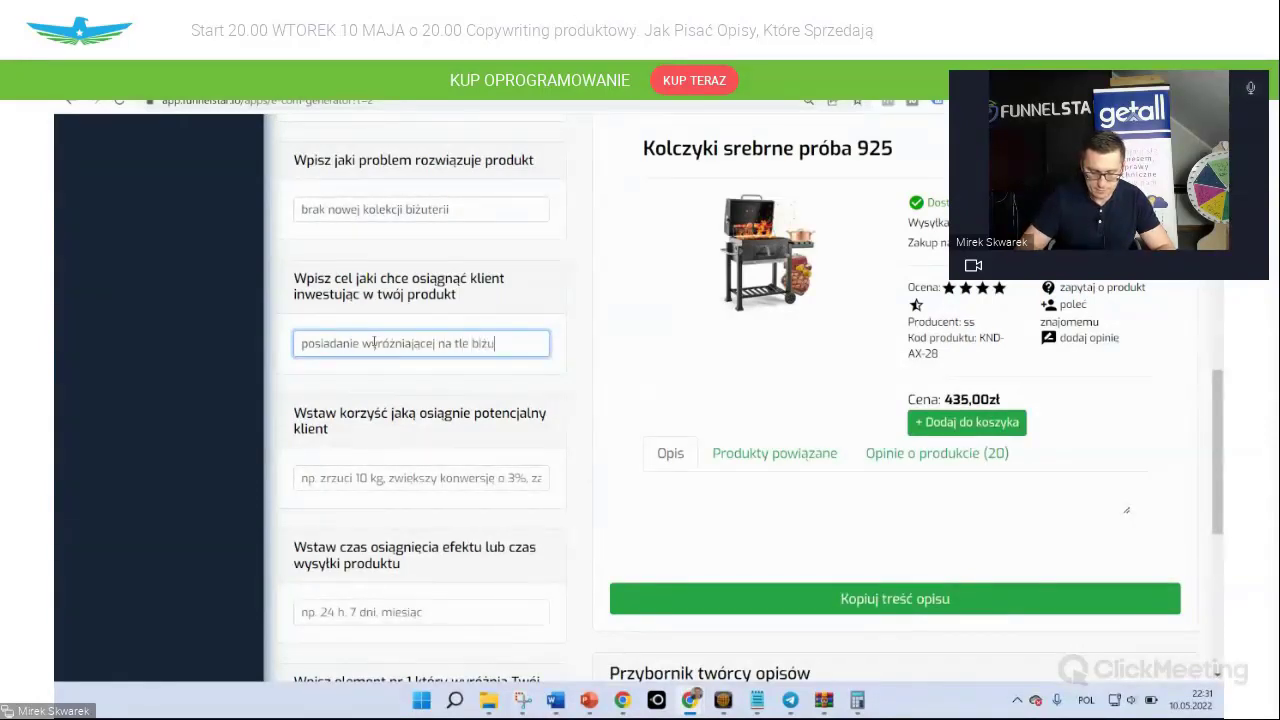
pyautogui.write('terii')
# Reword the client's goal for the product as "brak bizuterii wyróżniającej sie na tle innych tanich pierscionków"
pyautogui.scroll(-3, 375, 340)
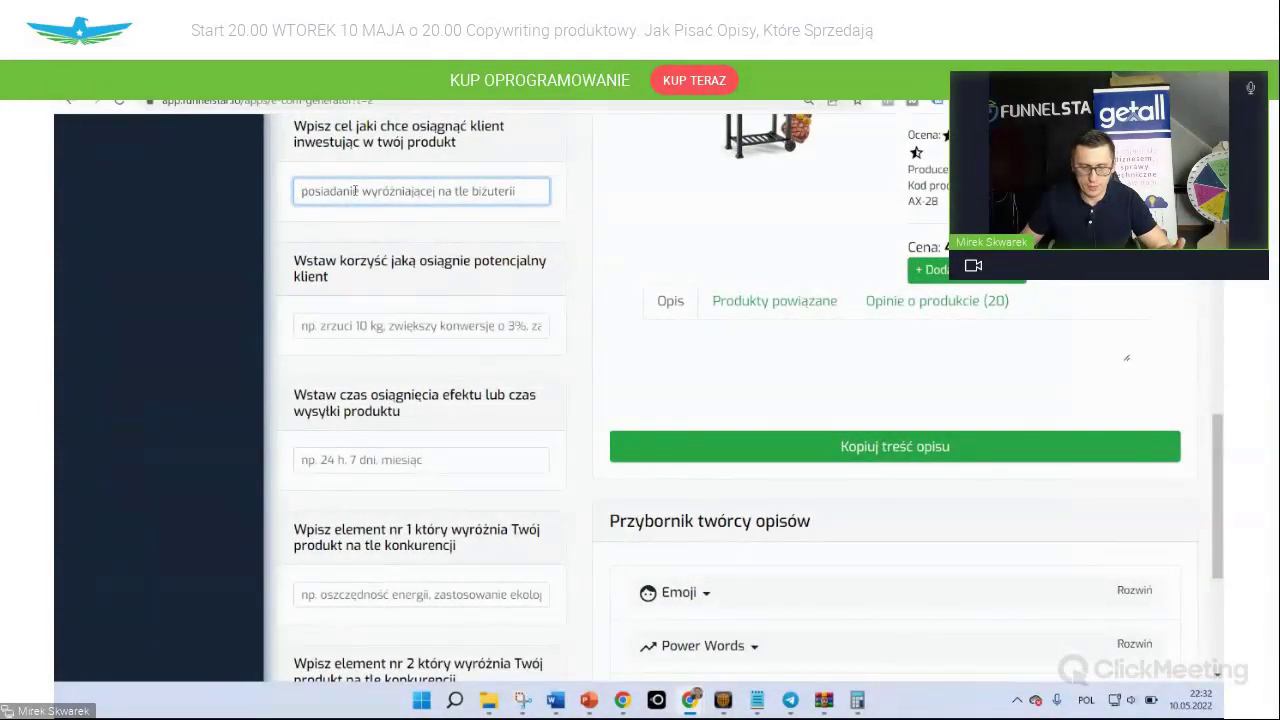
pyautogui.moveTo(358, 191); pyautogui.dragTo(287, 197)
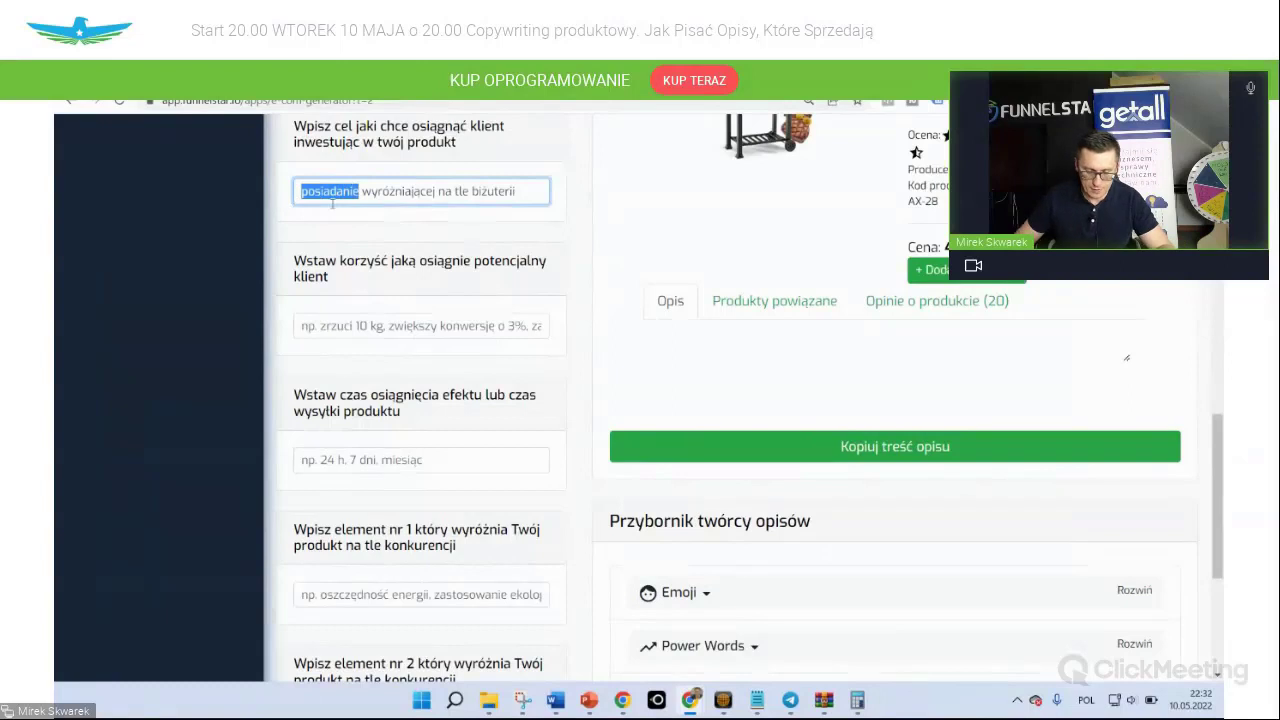
pyautogui.write('brak')
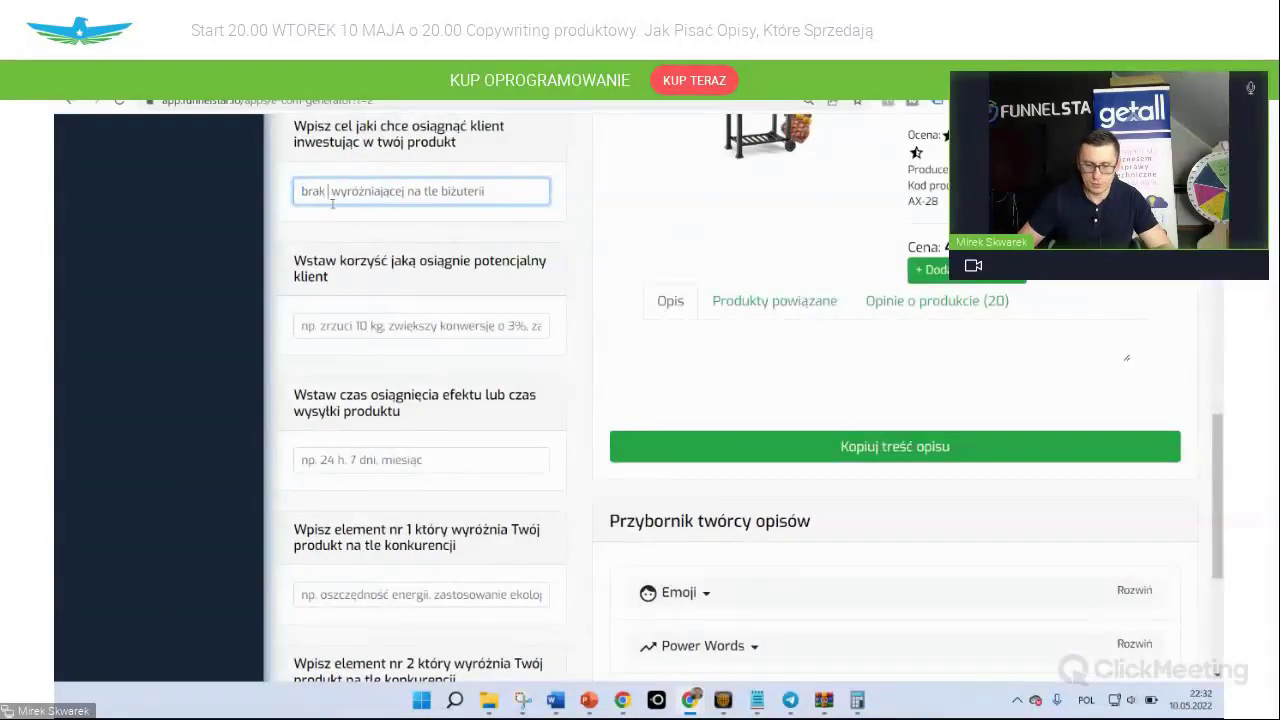
pyautogui.write(' bizuter')
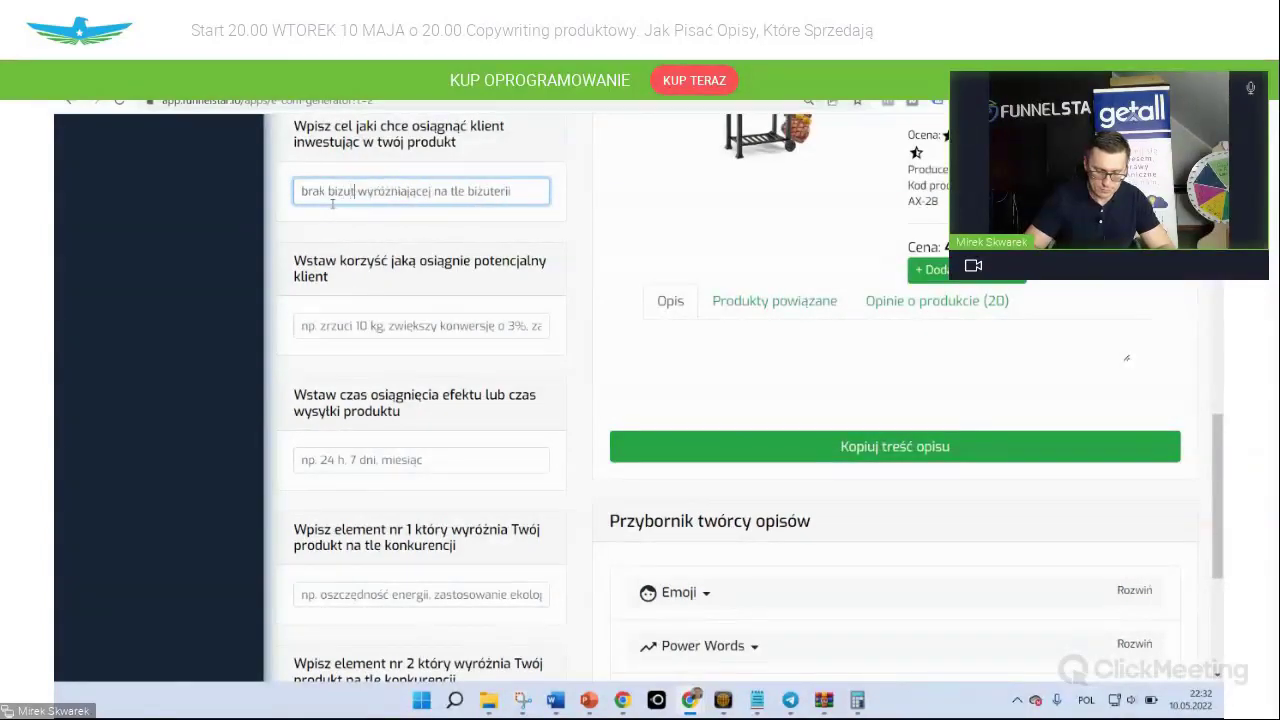
pyautogui.write('ij')
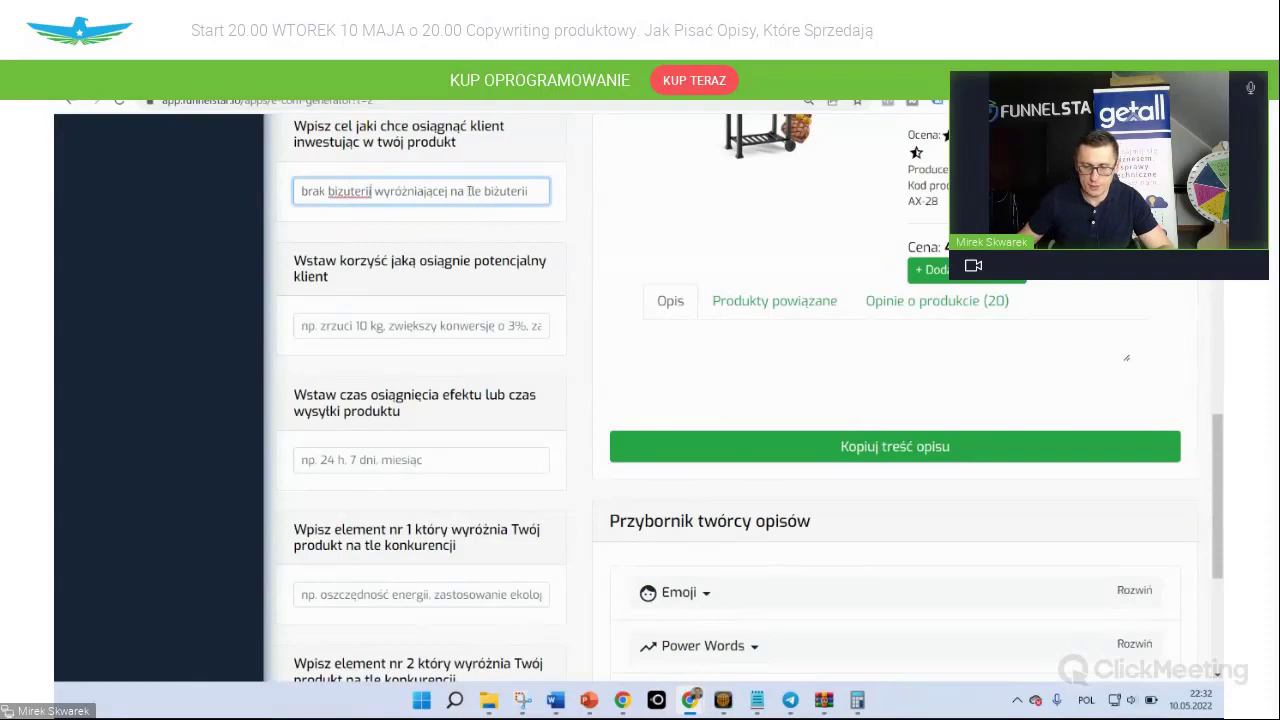
pyautogui.moveTo(451, 191); pyautogui.dragTo(536, 192)
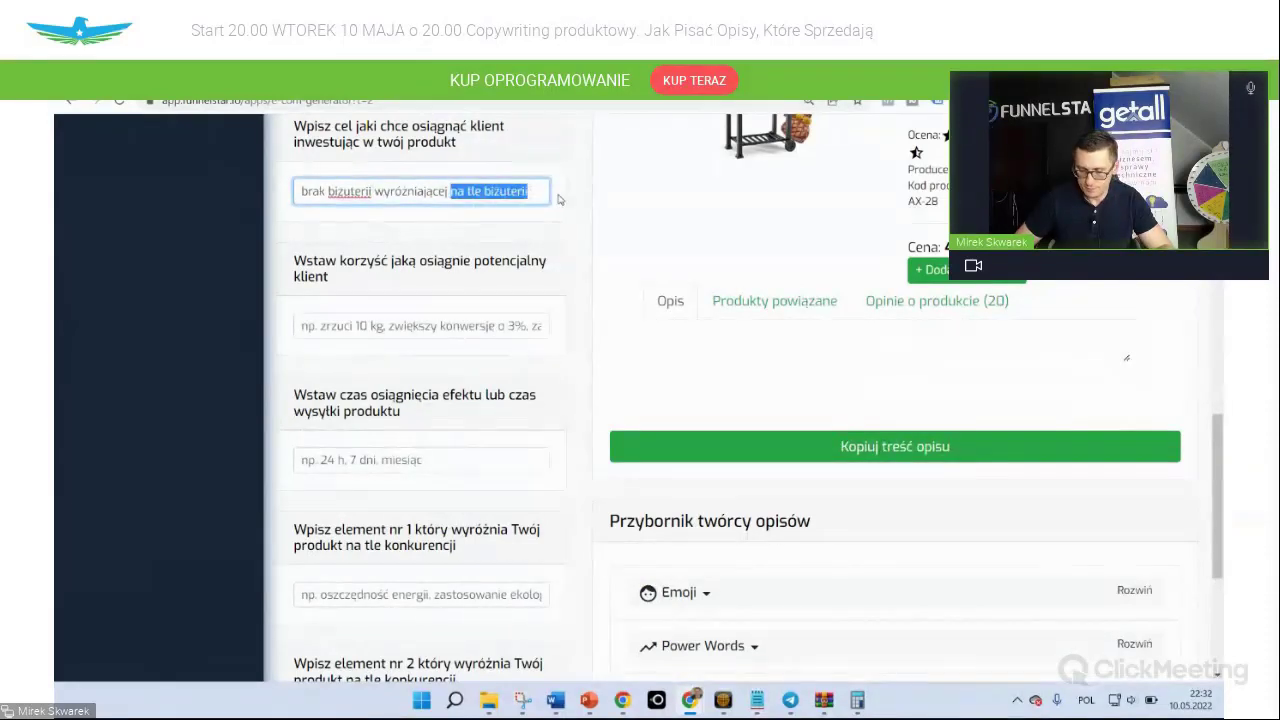
pyautogui.press('BackSpace')
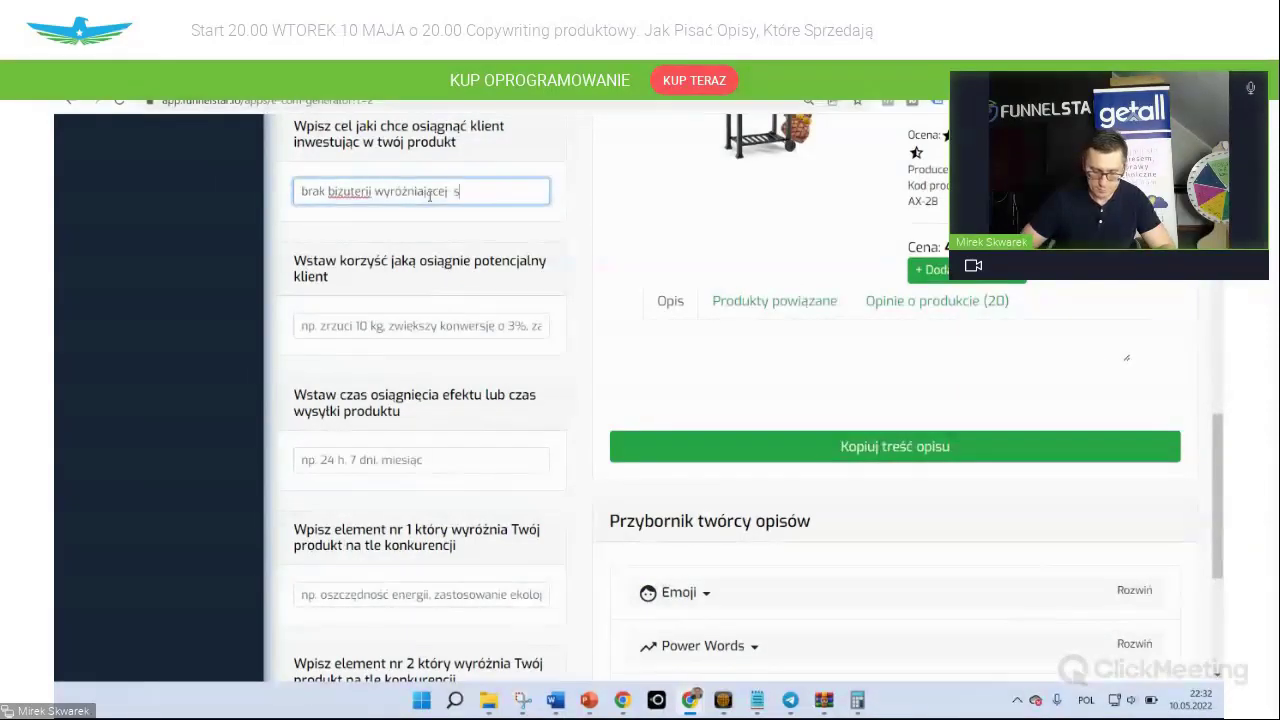
pyautogui.write('się')
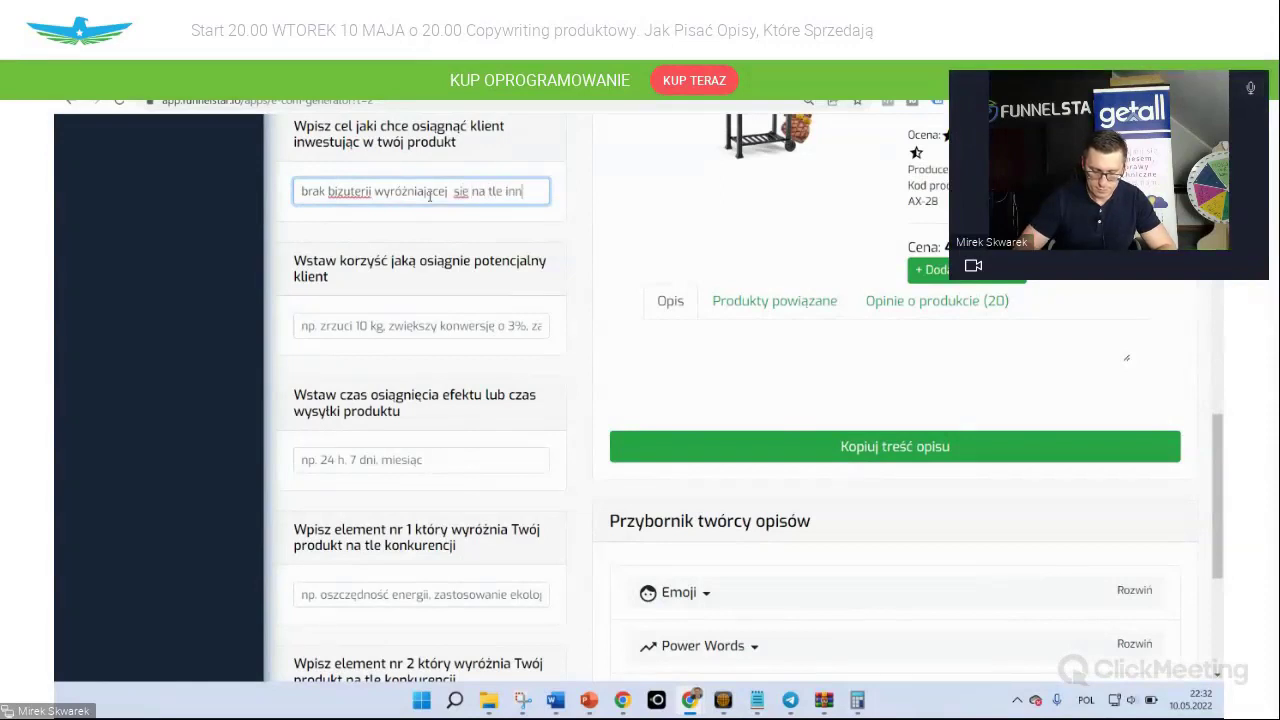
pyautogui.write(' na tle innych tan')
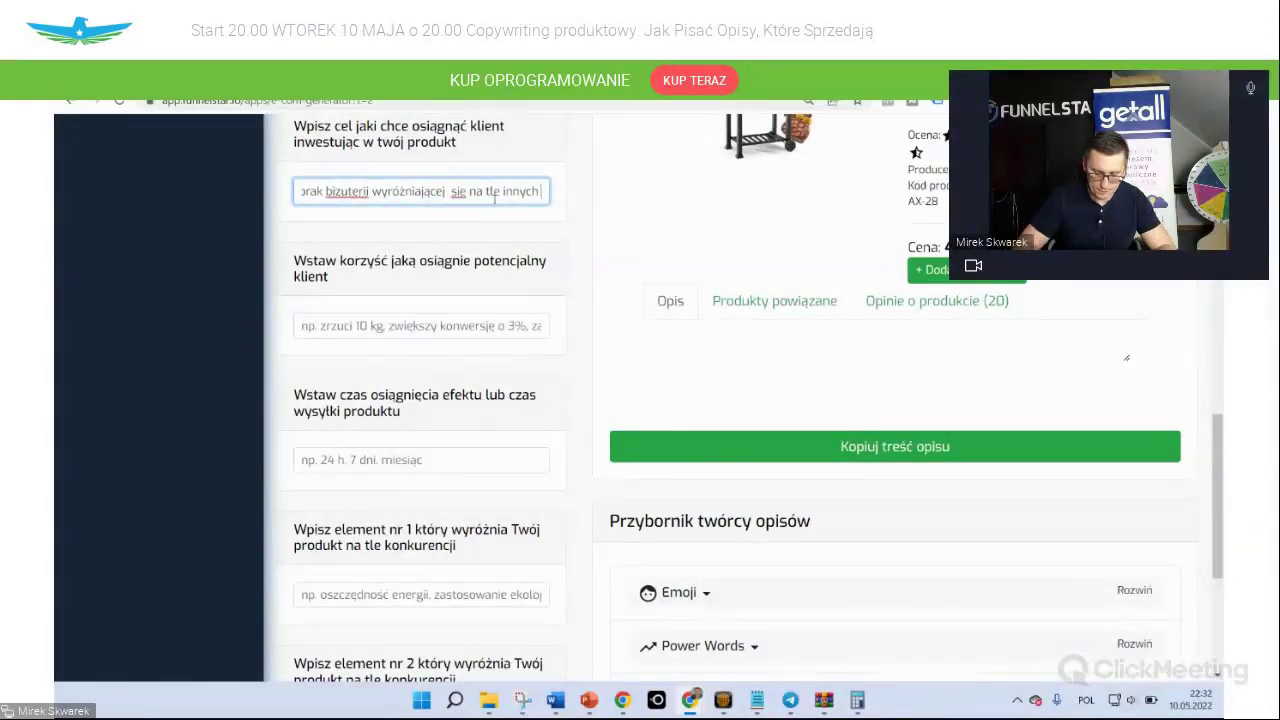
pyautogui.write('ich pier')
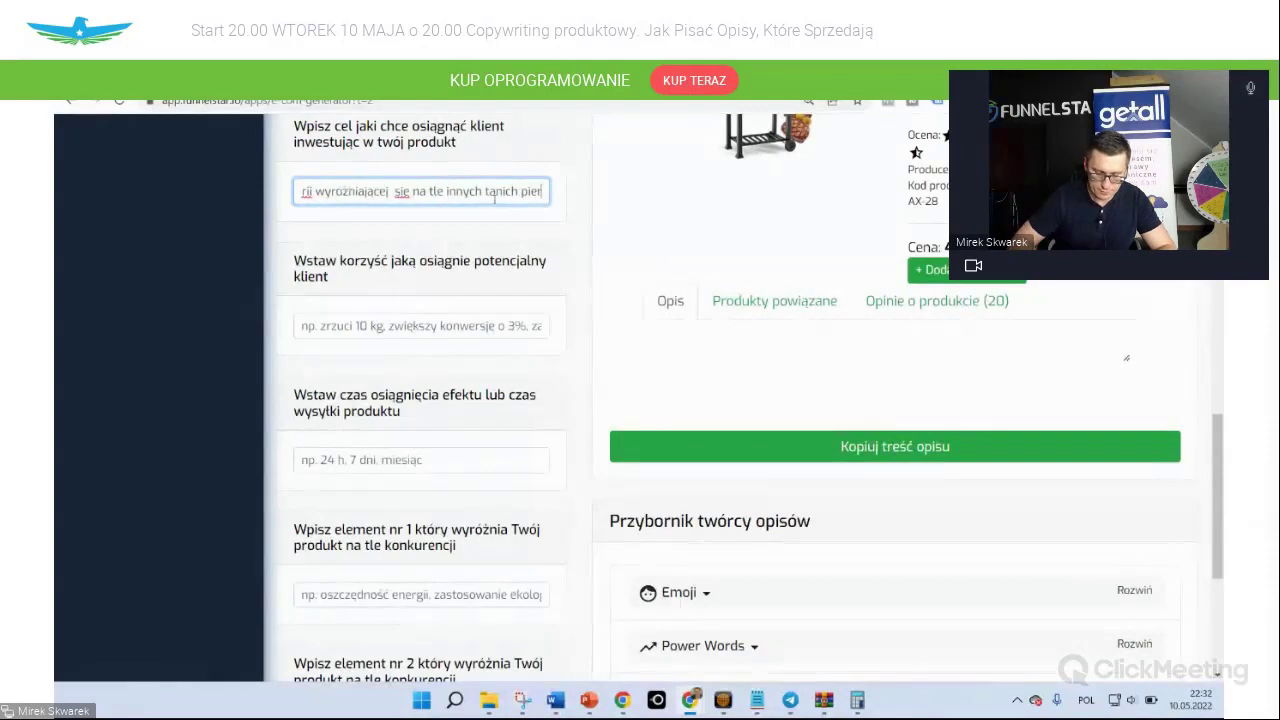
pyautogui.write('scionków')
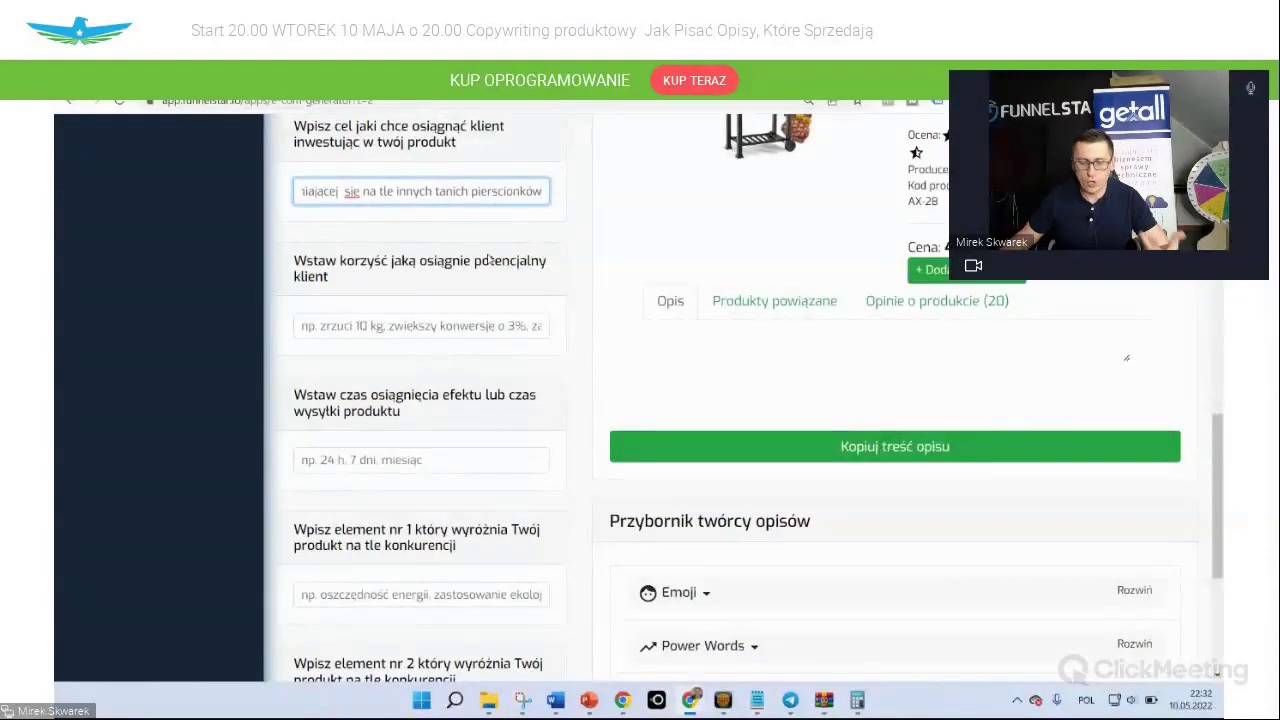
# Enter "profesjonalny wizerunek" as the benefit for the potential client and "48 H" as the time to effect or shipping
pyautogui.click(363, 328)
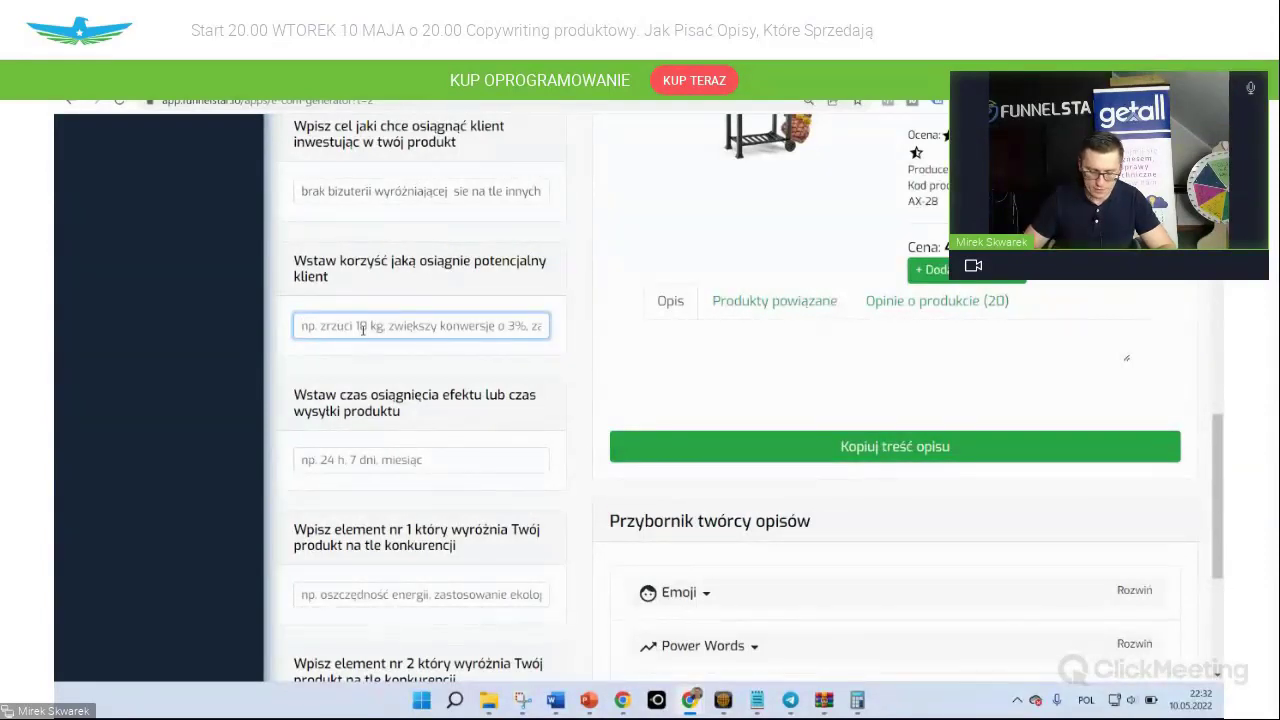
pyautogui.write('profes')
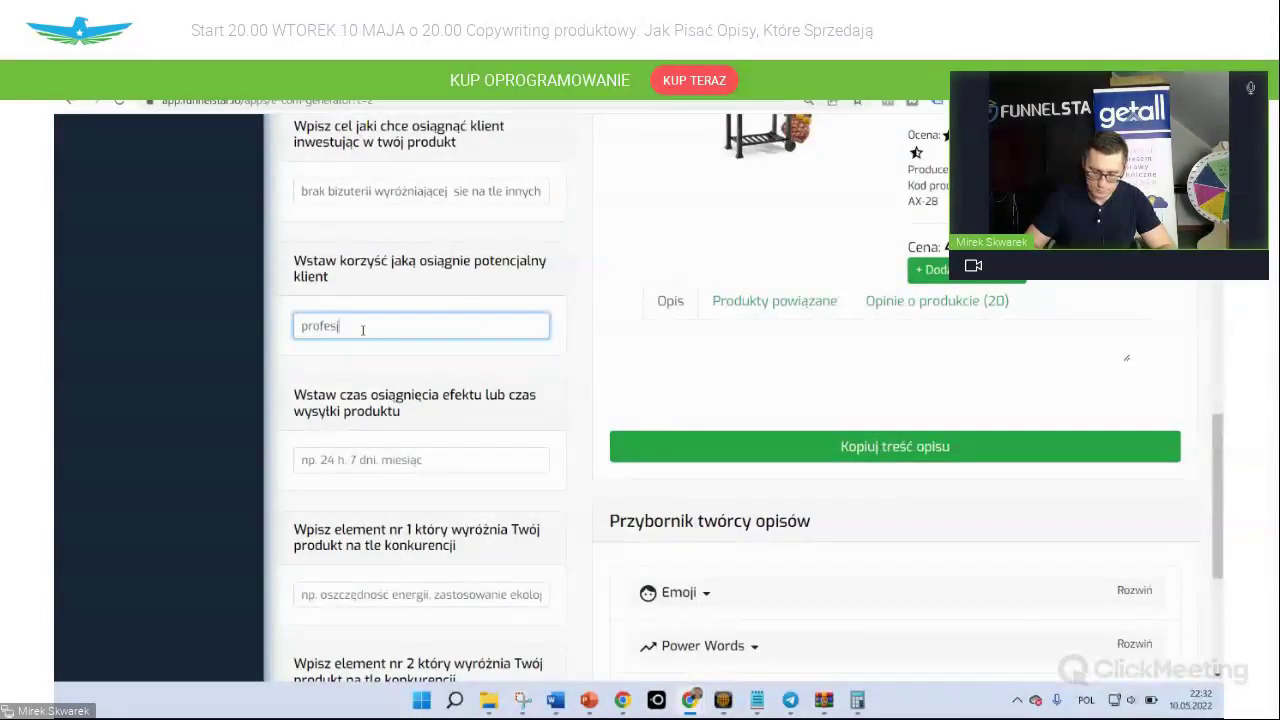
pyautogui.write('jonalny wizerunek')
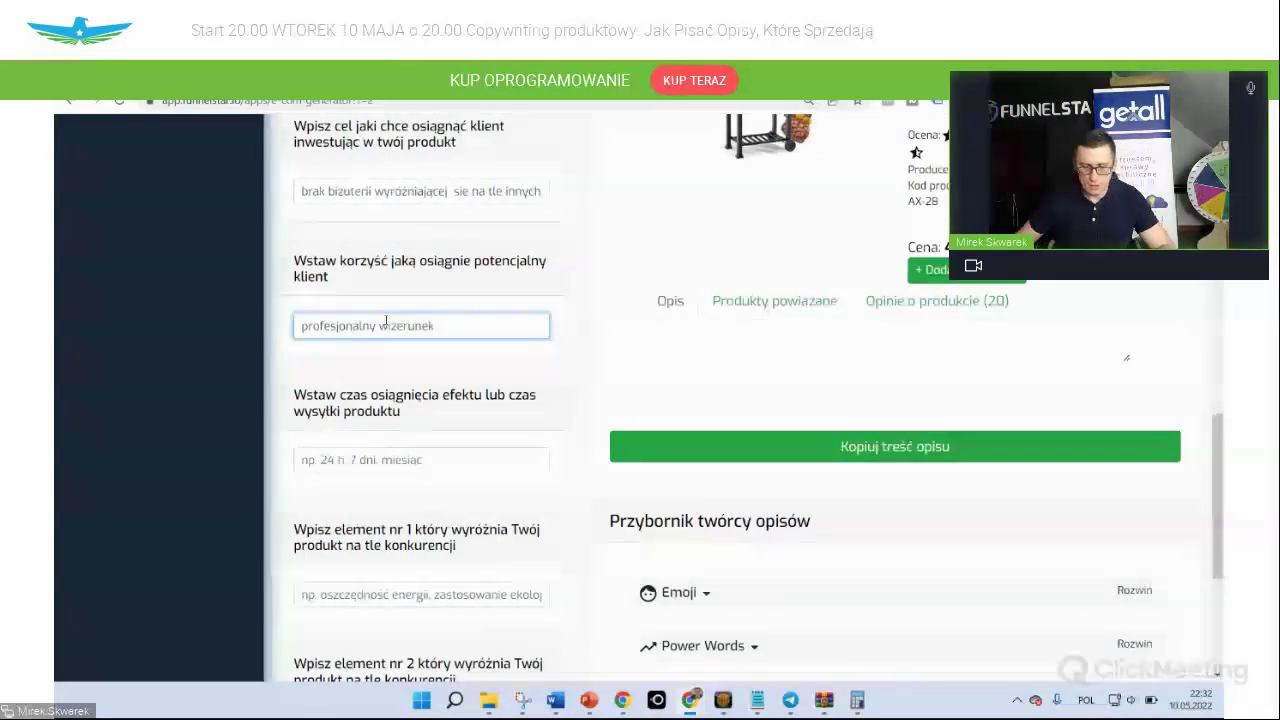
pyautogui.scroll(-3, 363, 328)
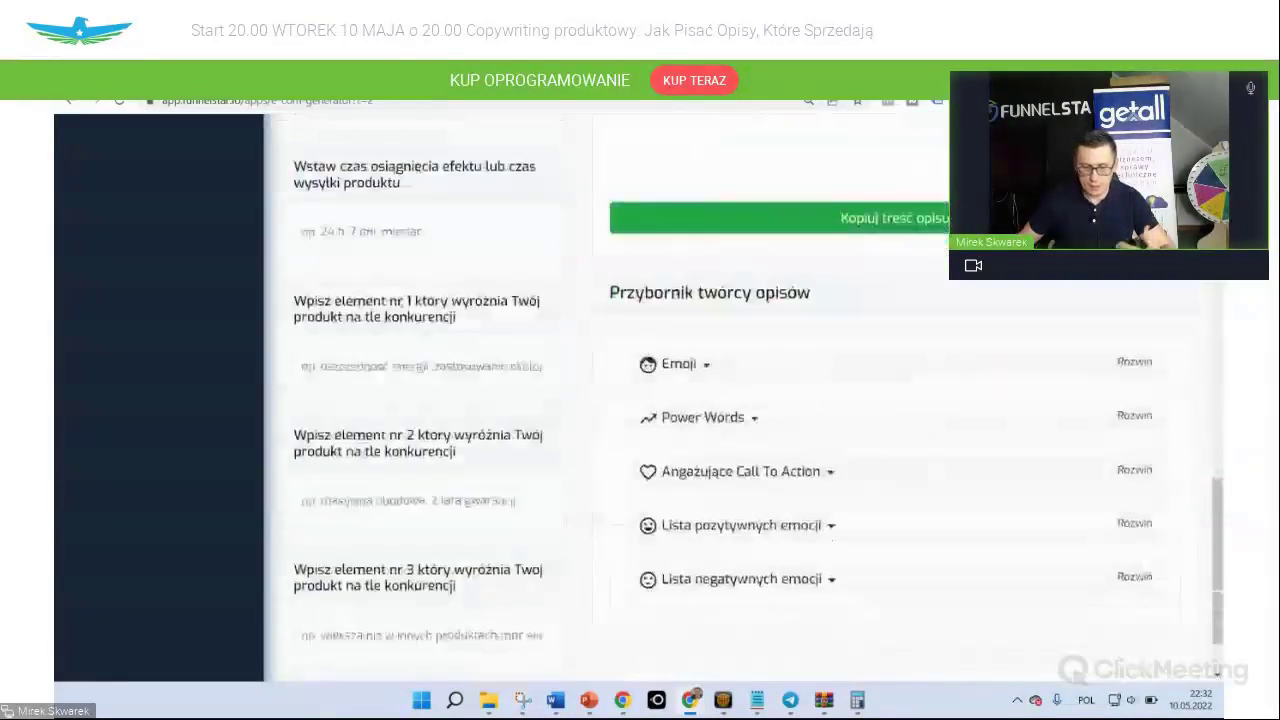
pyautogui.click(366, 231)
pyautogui.write('48 H')
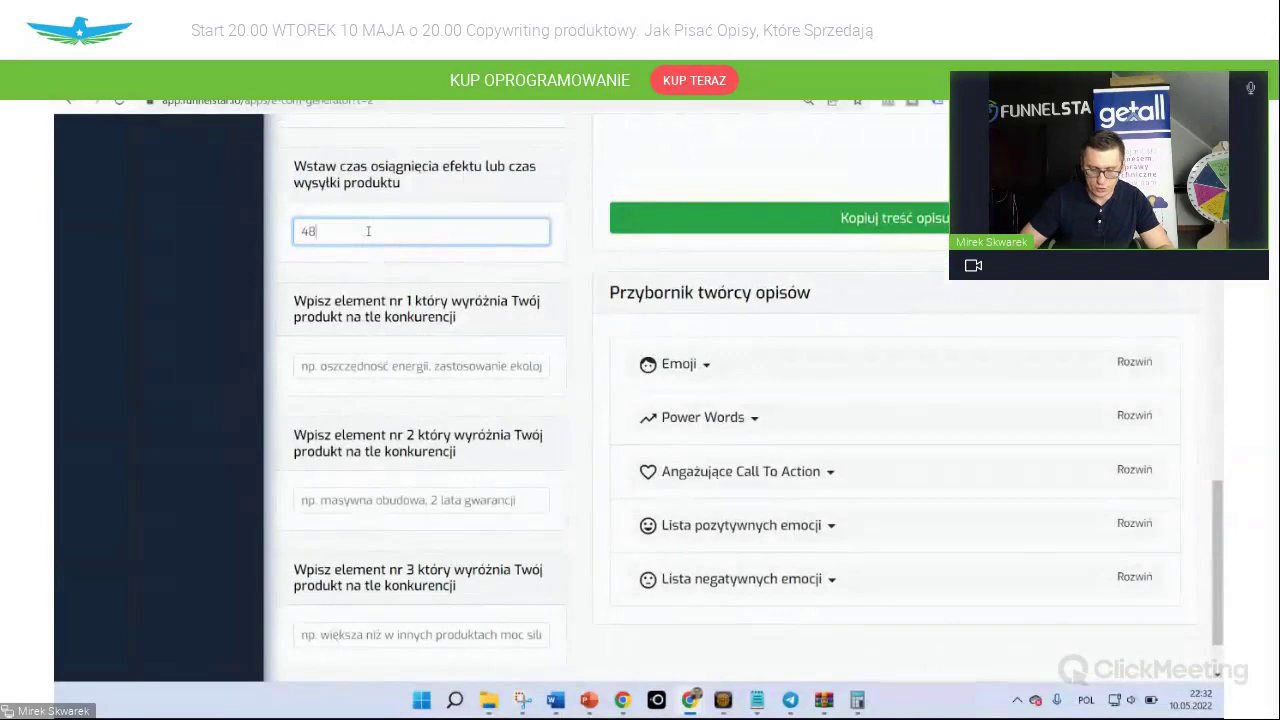
# Enter "Wysoka próba" as distinguishing element 1 and "najwyższej jakości srebro" as distinguishing element 2 of the product
pyautogui.click(364, 362)
pyautogui.write('W')
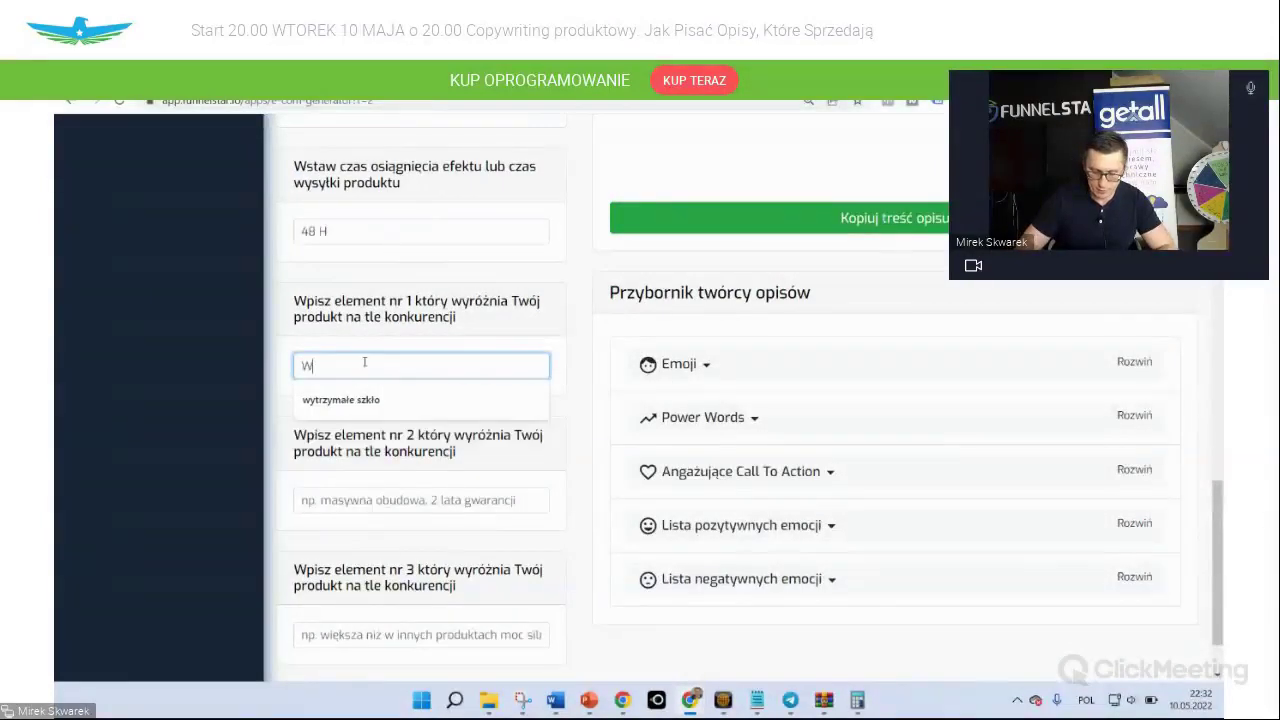
pyautogui.write('ysok')
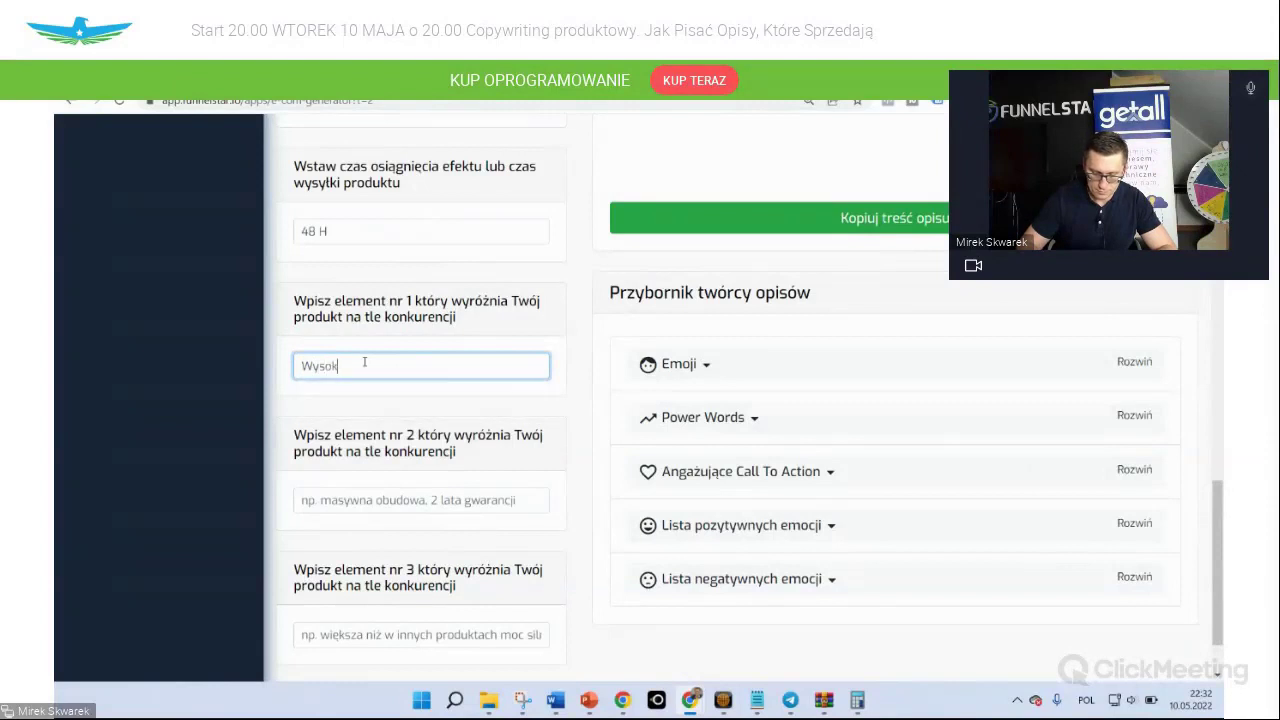
pyautogui.write('a proba')
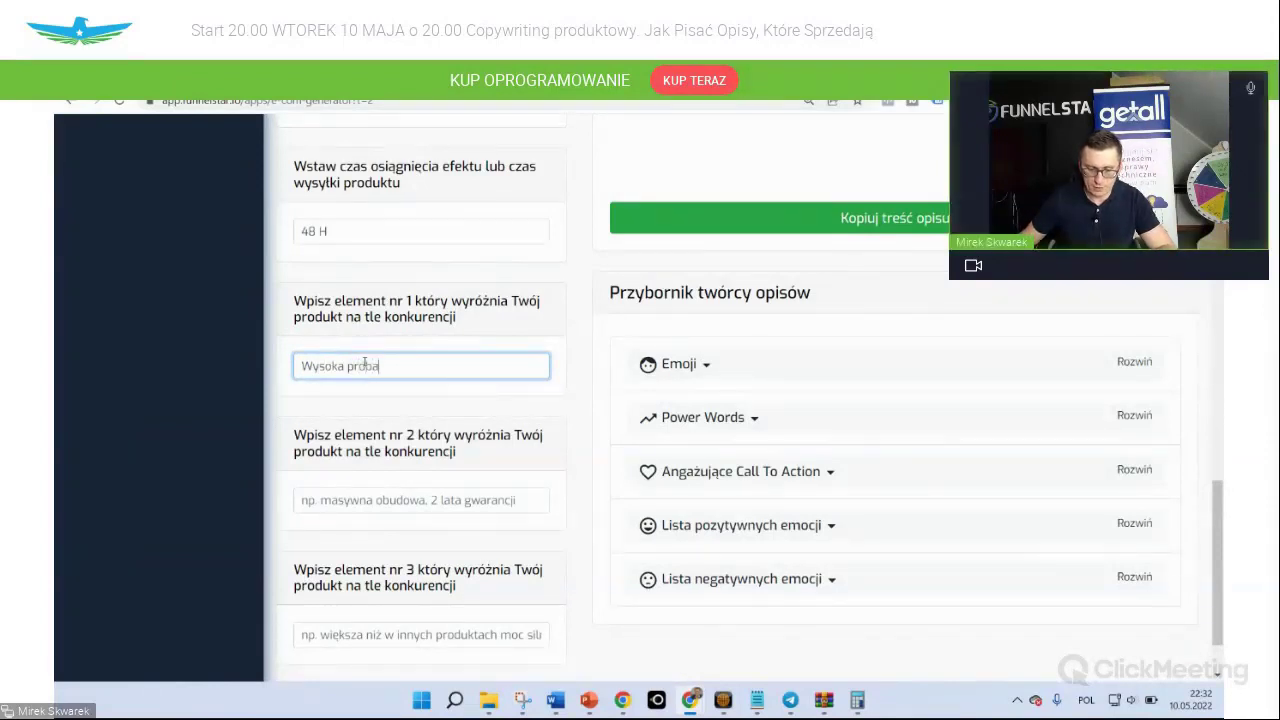
pyautogui.click(341, 499)
pyautogui.write('najwyższe')
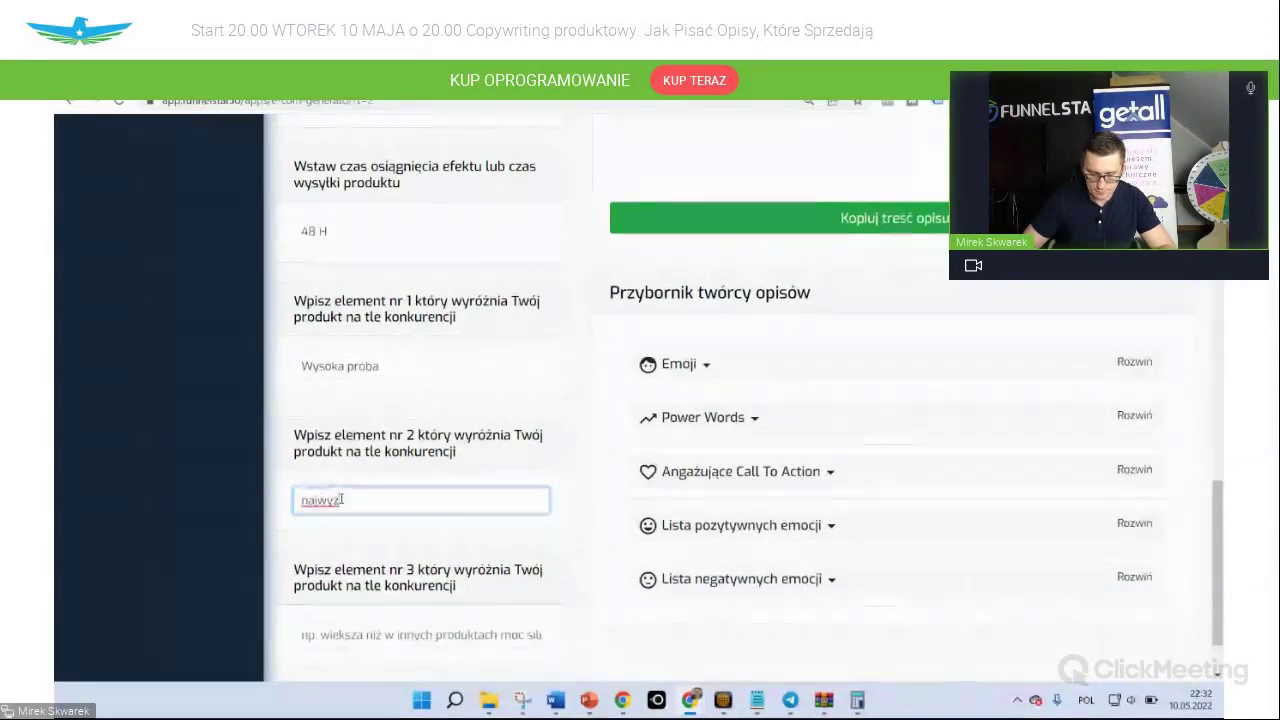
pyautogui.press('BackSpace')
pyautogui.write('ej jakości srebro')
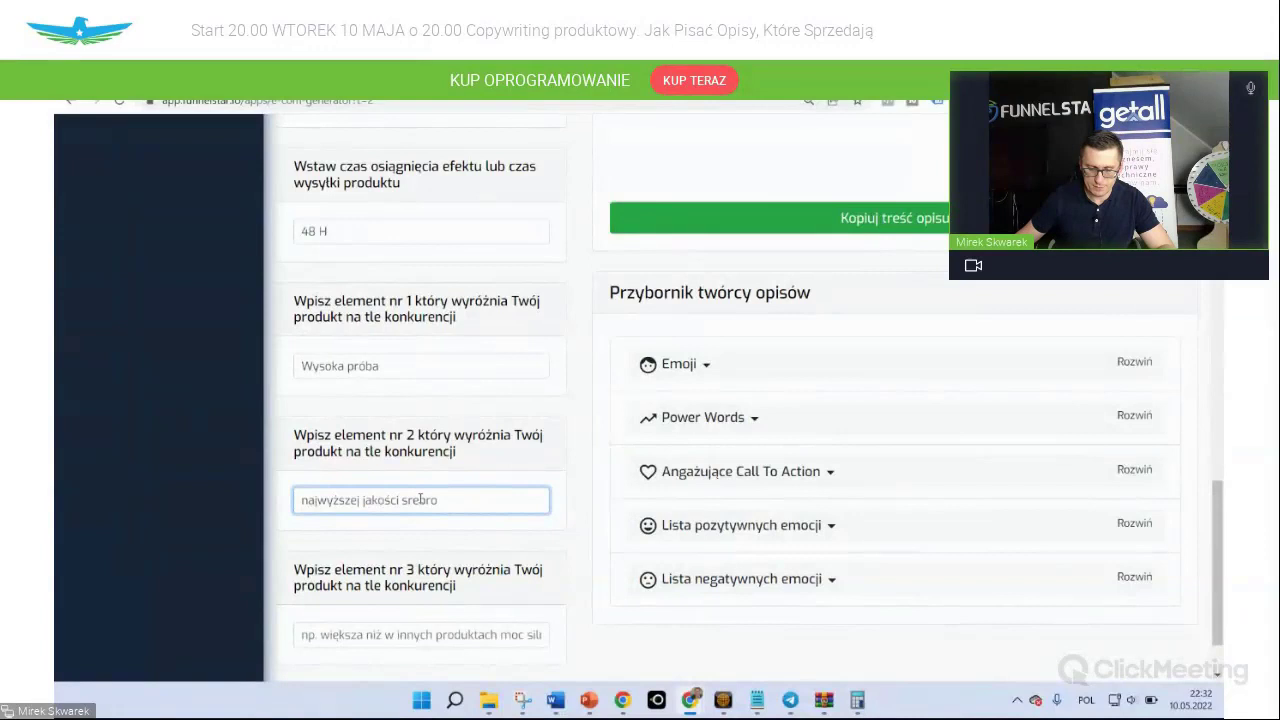
# Enter "bezpieczna wysyłka" as element 3 that distinguishes the product from the competition
pyautogui.scroll(-1, 420, 520)
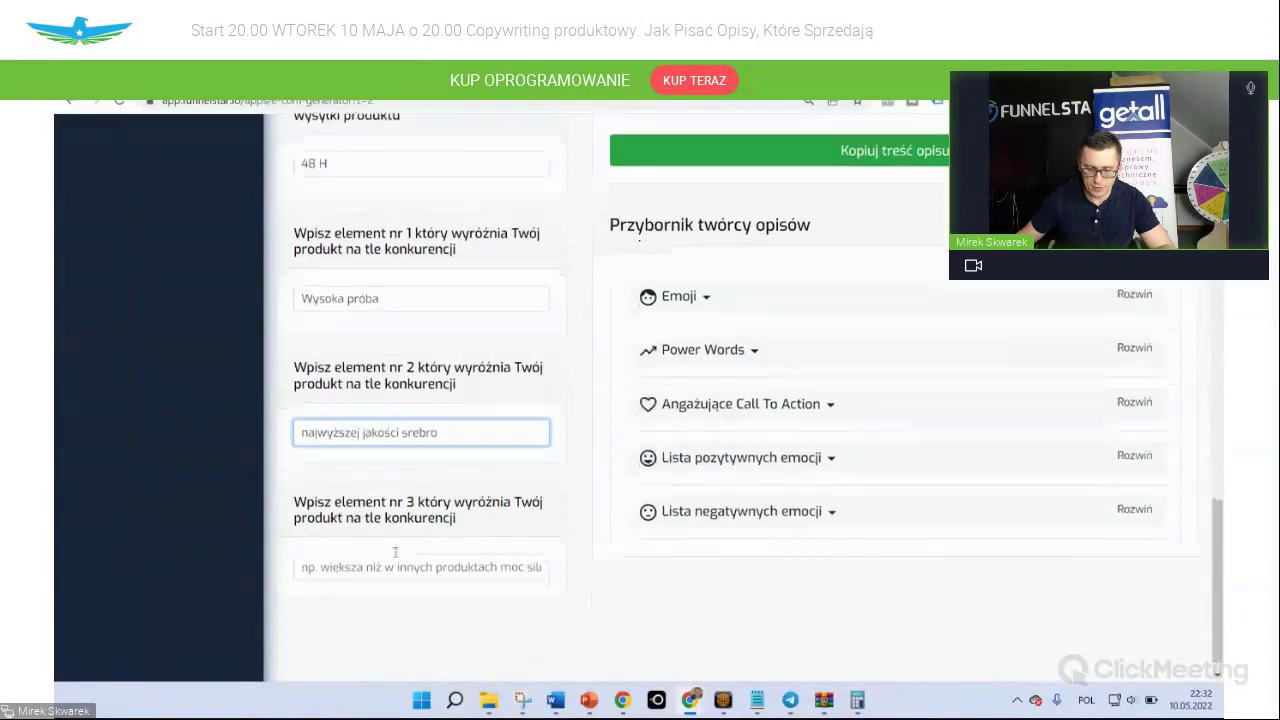
pyautogui.click(358, 550)
pyautogui.write('be')
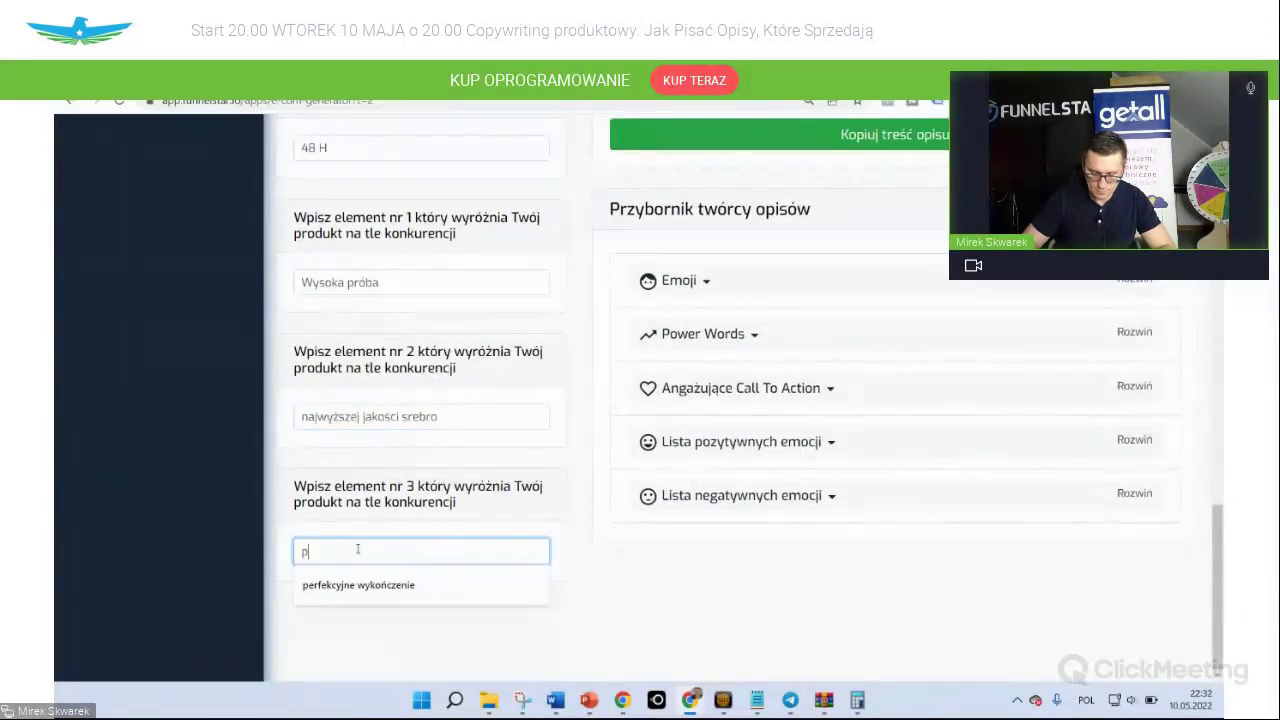
pyautogui.write('zpieczna wys')
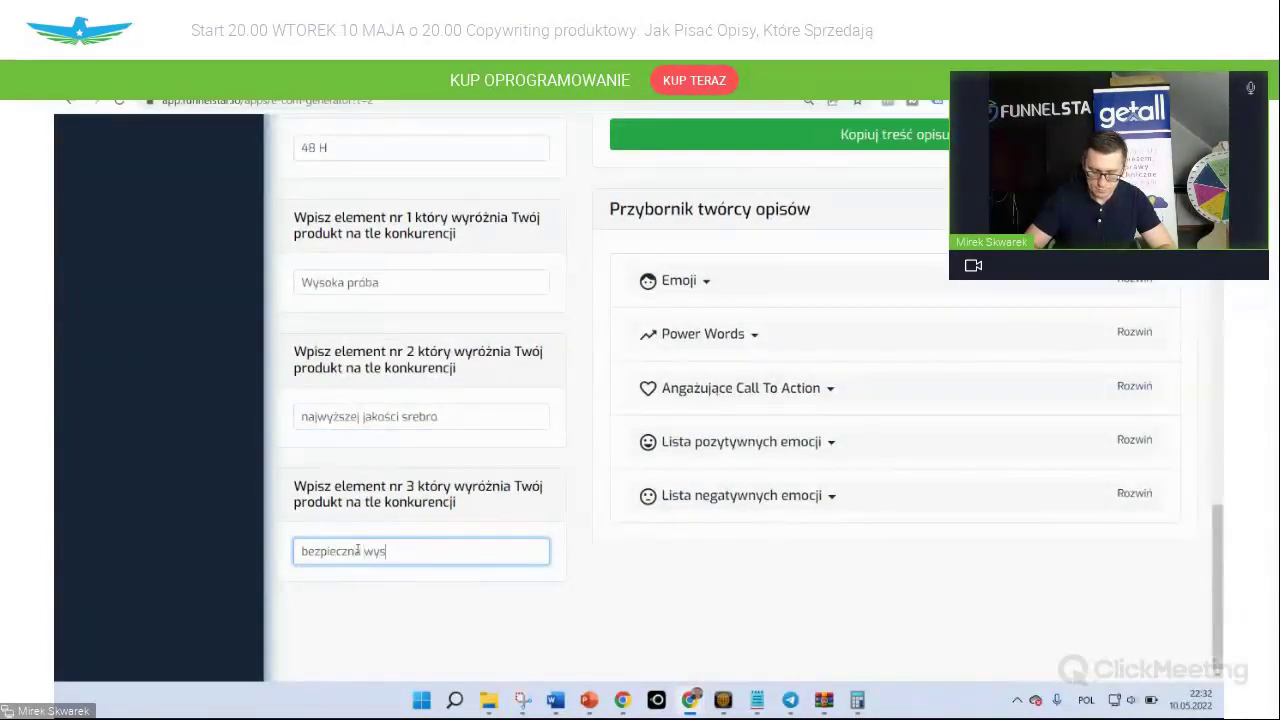
pyautogui.write('yłka')
pyautogui.click(594, 586)
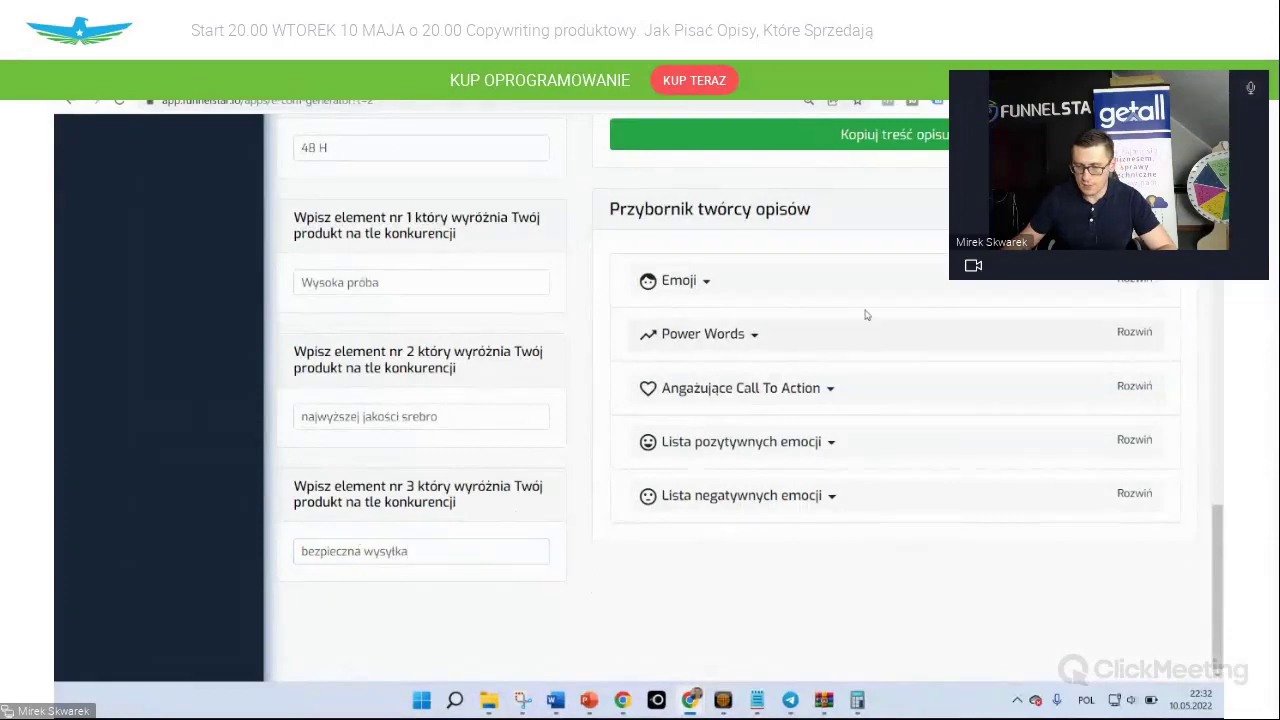
# Use the ready-made headline "Oto jak osiągnąć profesjonalny wizerunek inwestując w Kolczyki srebrne próba 925", changing "próba" to "próby"
pyautogui.scroll(6, 866, 315)
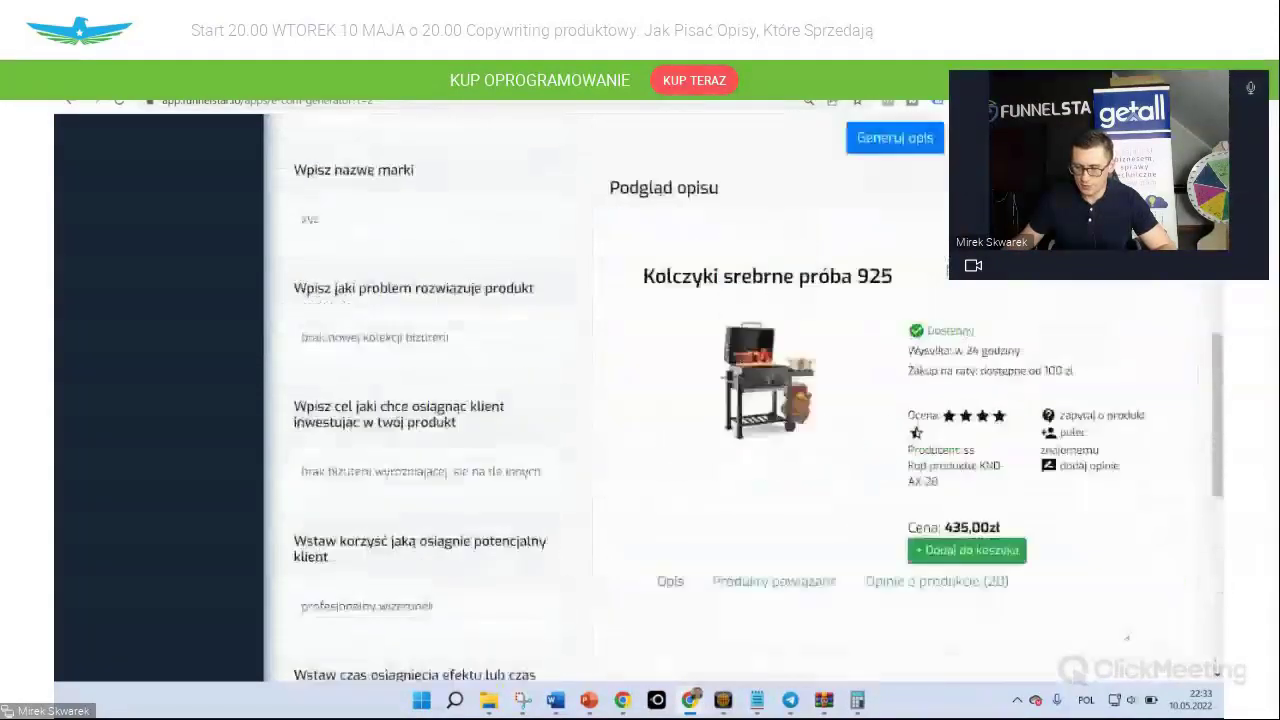
pyautogui.scroll(8, 1110, 400)
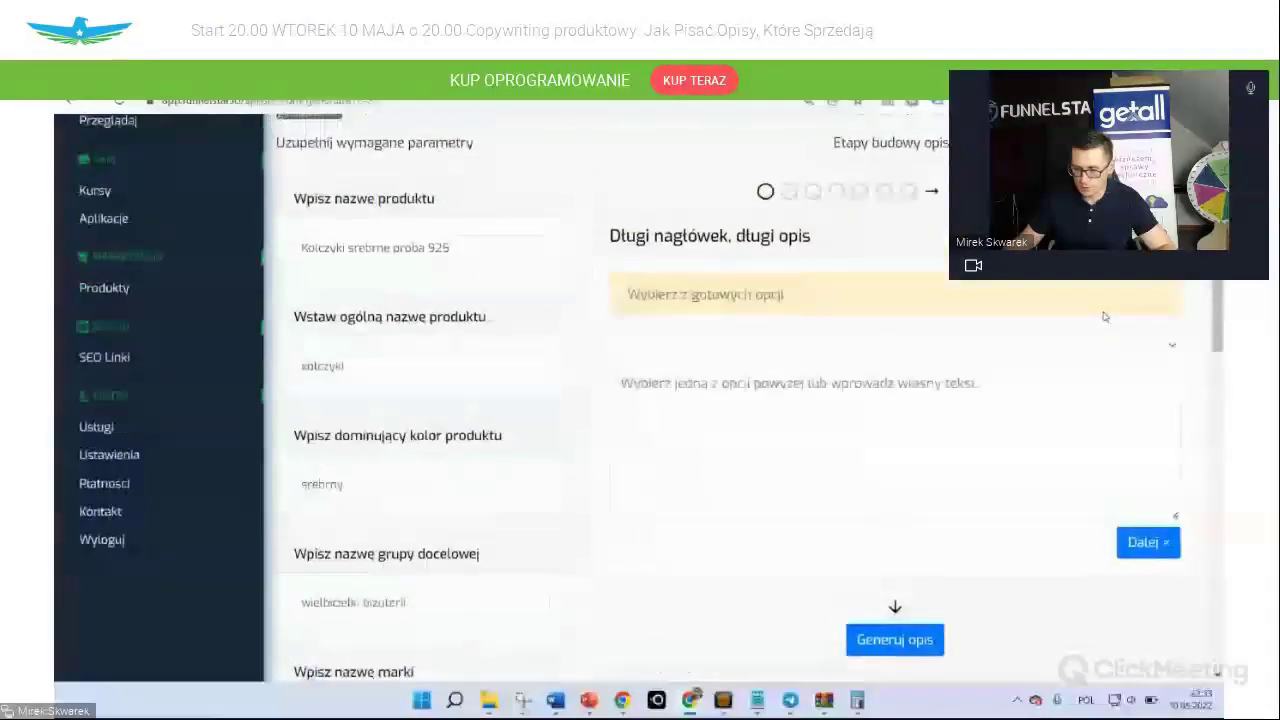
pyautogui.scroll(2, 1104, 316)
pyautogui.click(908, 466)
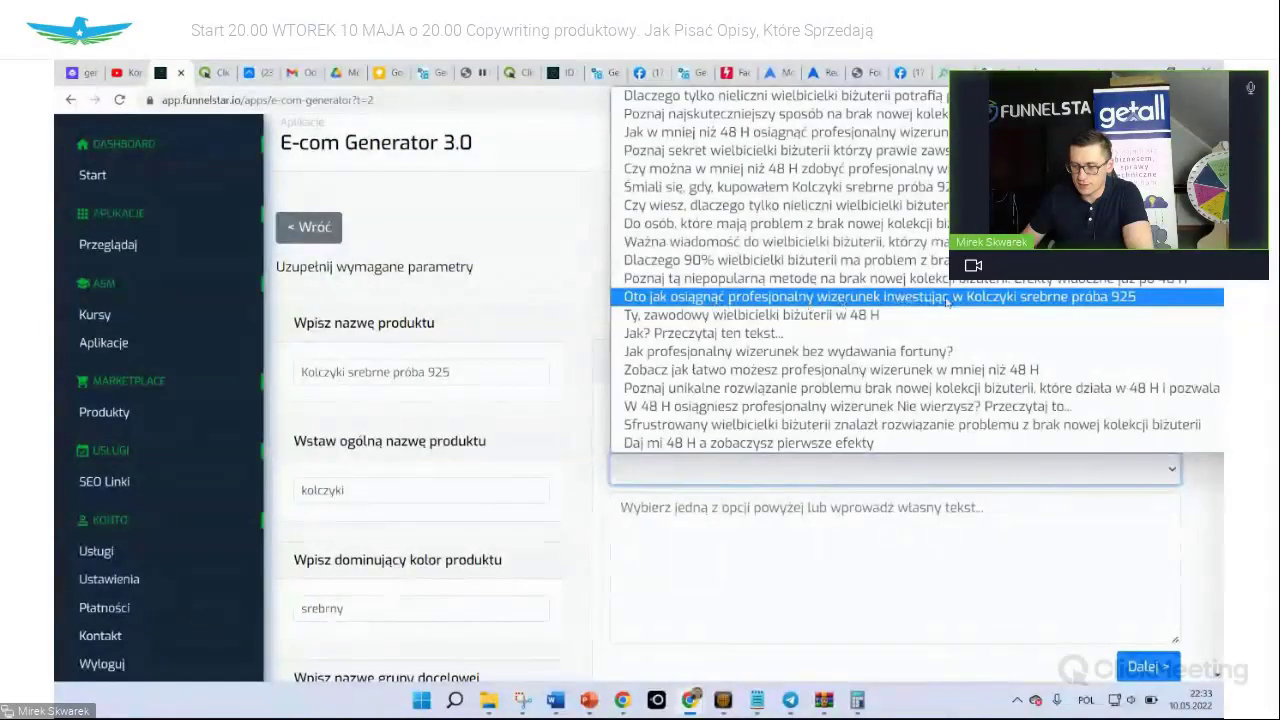
pyautogui.click(1049, 302)
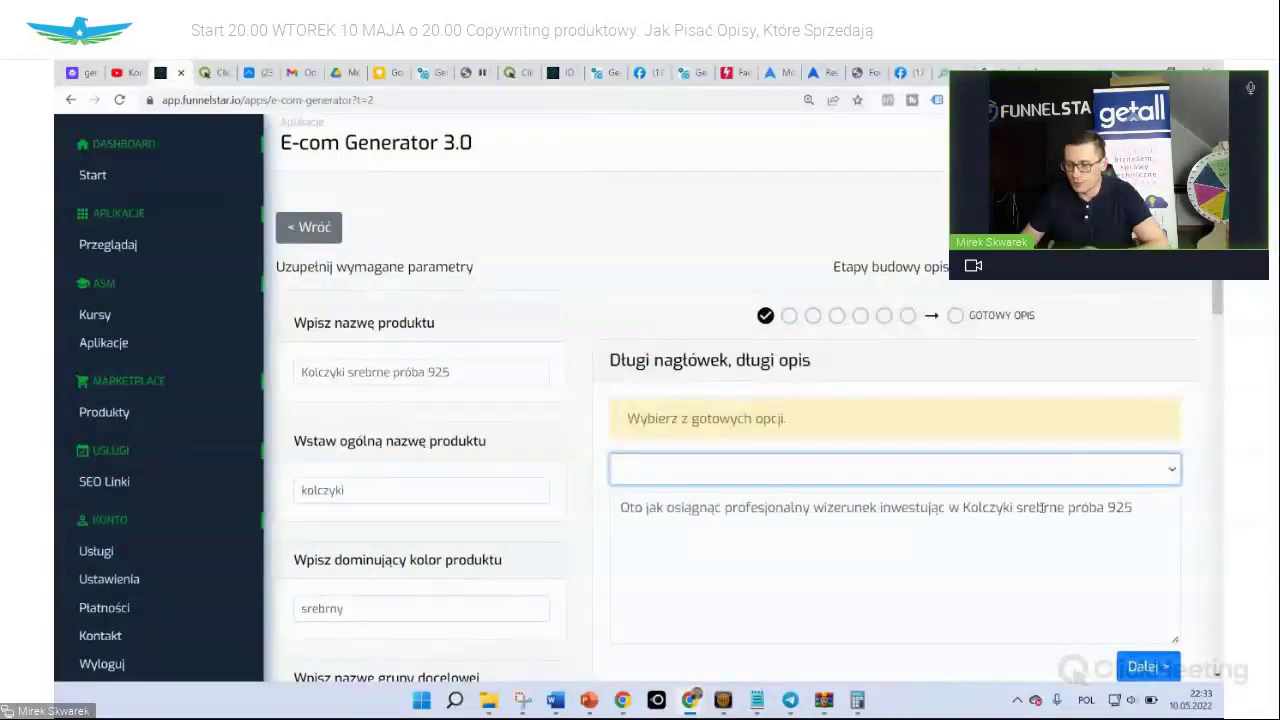
pyautogui.click(1105, 507)
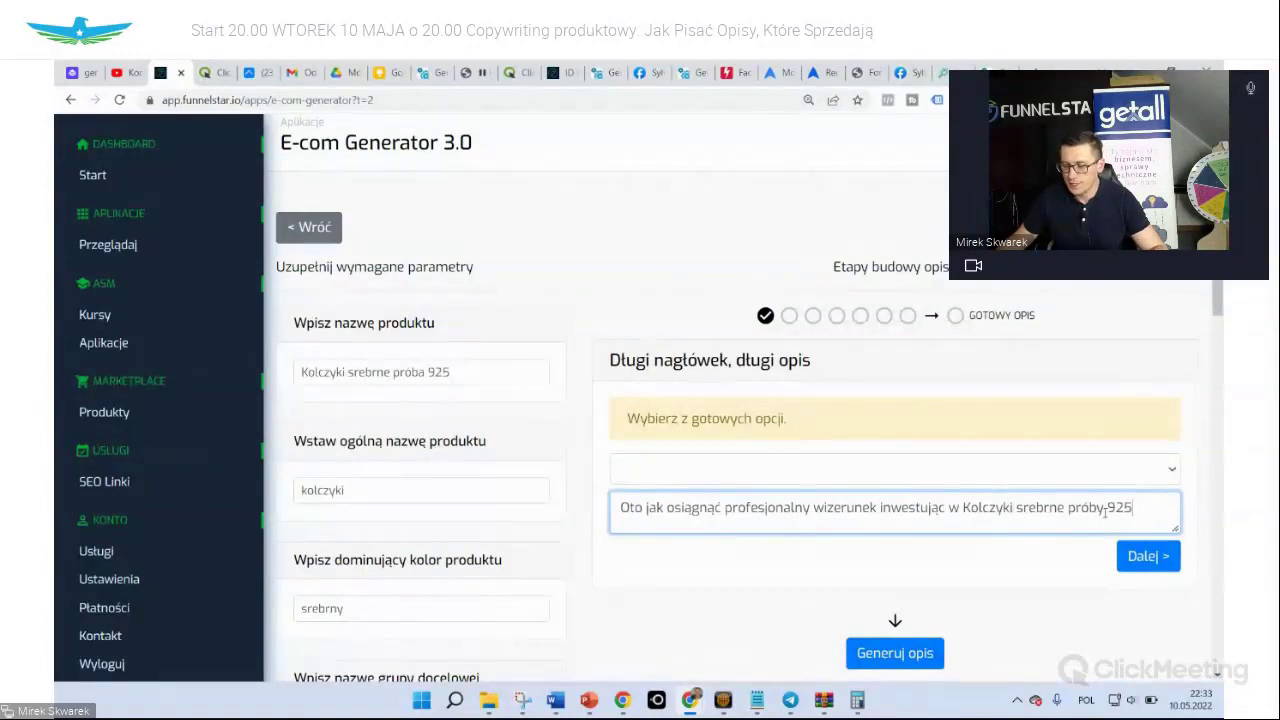
pyautogui.click(1147, 556)
# Choose the ready-made introduction beginning "Kolczyki srebrne próba 925 to wyjątkowe połączenie jakości i stylu"
pyautogui.click(795, 477)
pyautogui.scroll(-1, 795, 477)
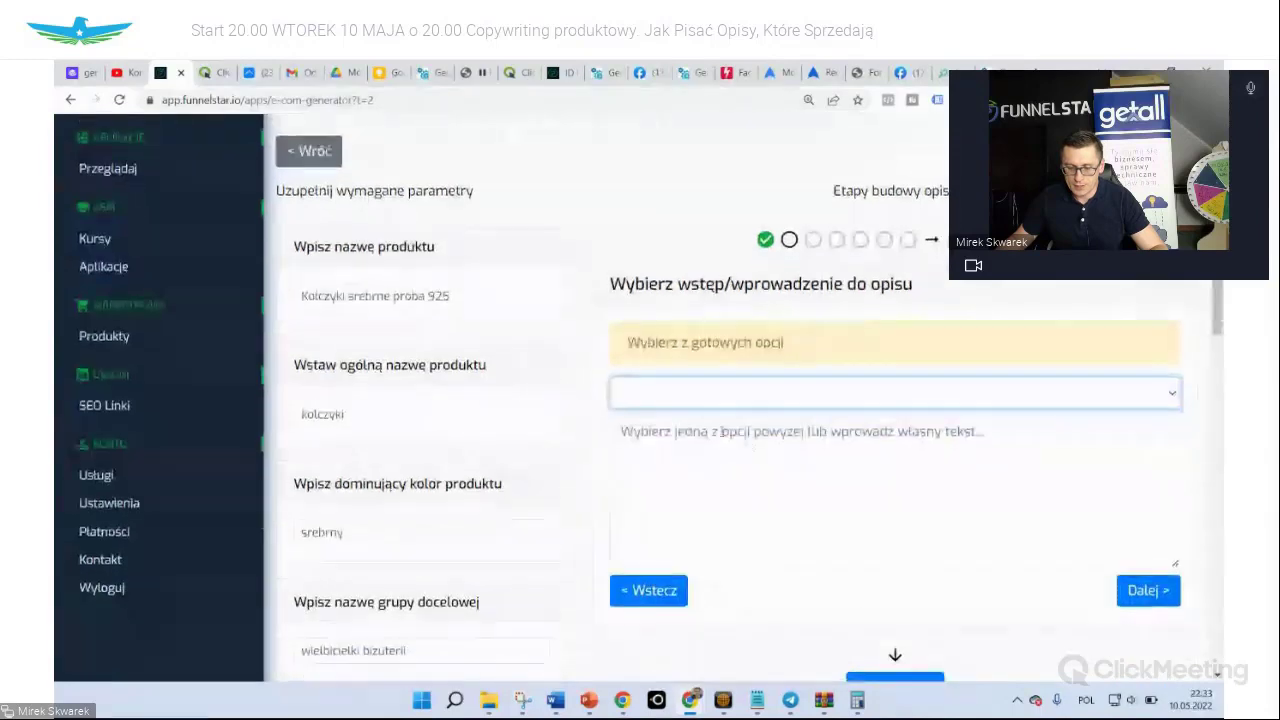
pyautogui.click(700, 393)
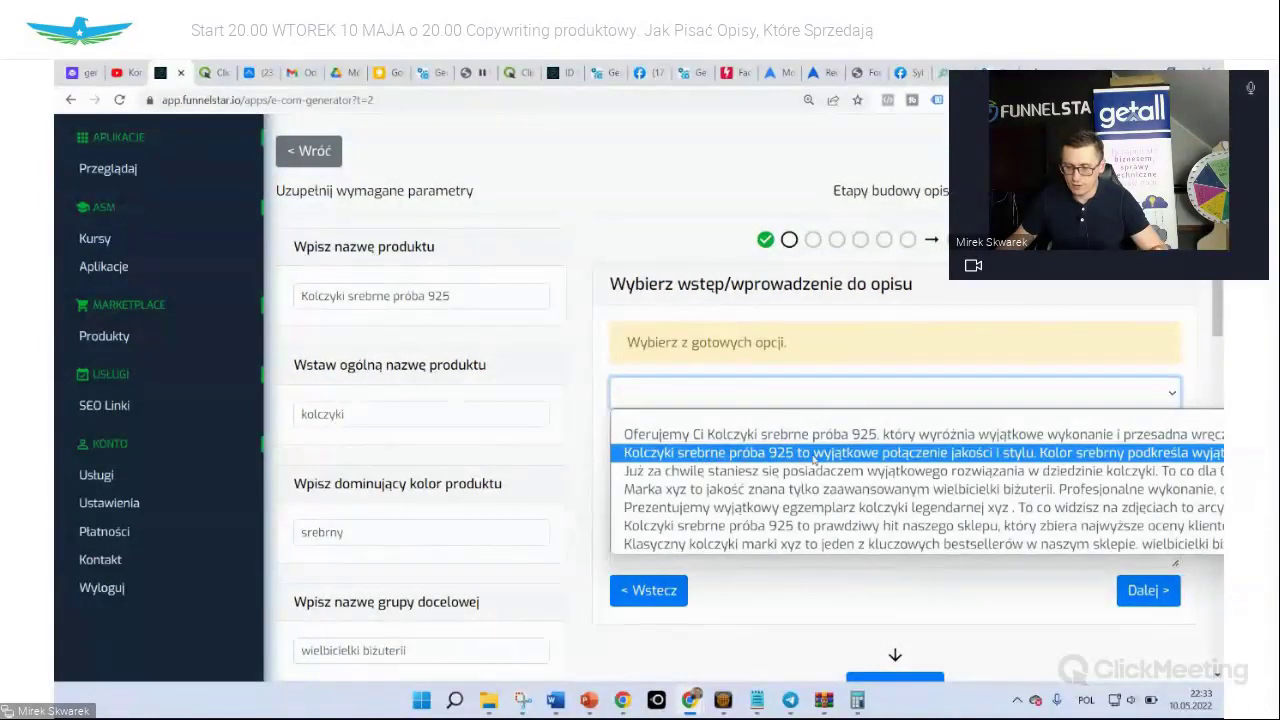
pyautogui.click(826, 456)
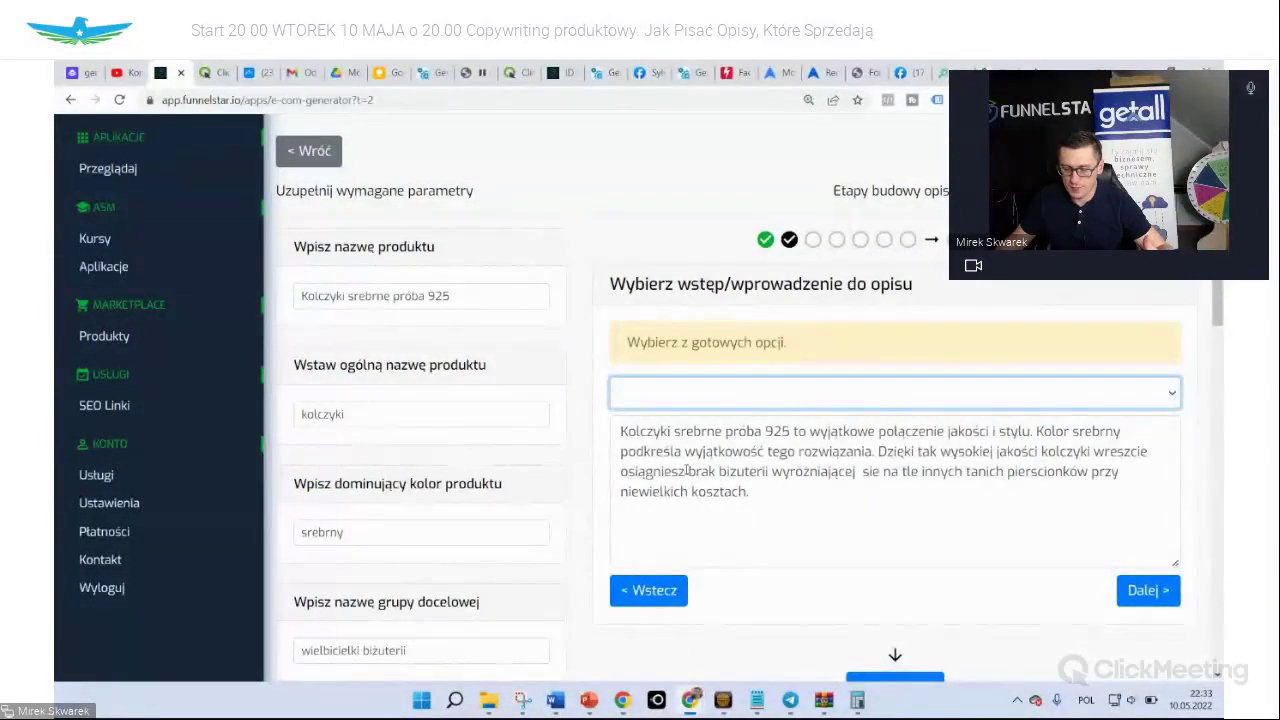
# Replace the word "osiągniesz" with "rozwiążesz" in the introduction text
pyautogui.doubleClick(686, 470)
pyautogui.write('rozwi ')
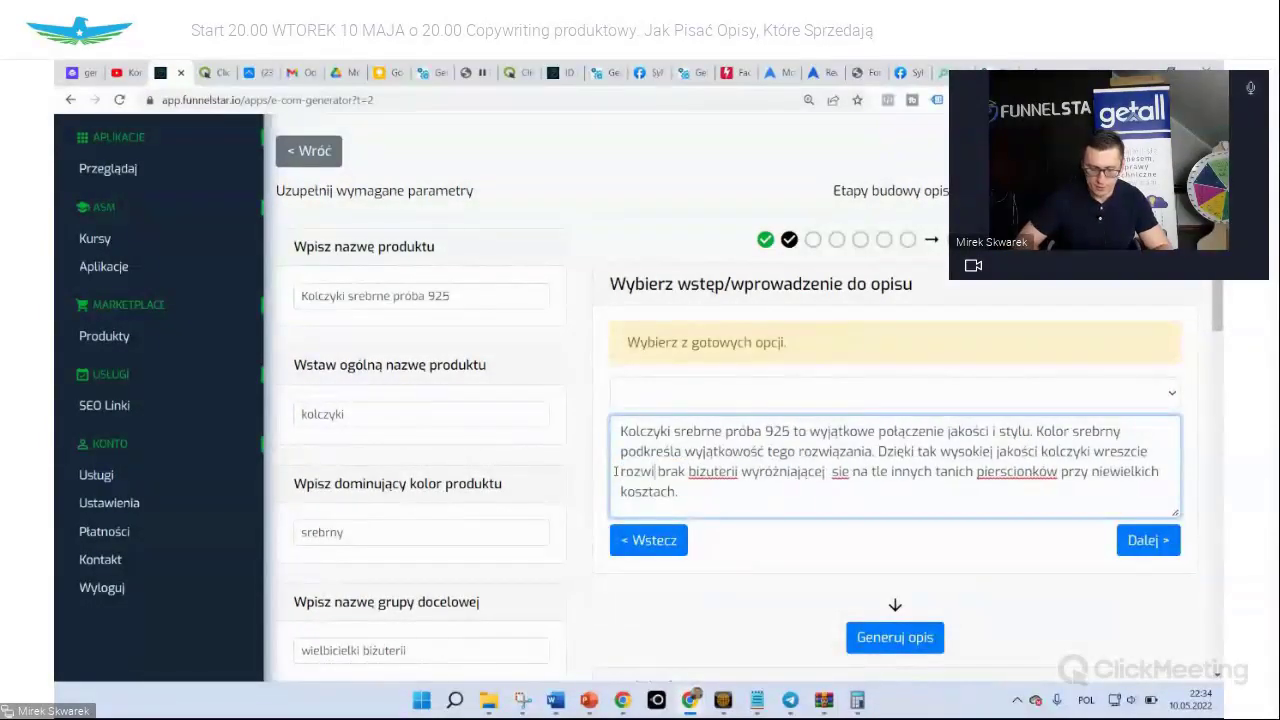
pyautogui.write('ążesz')
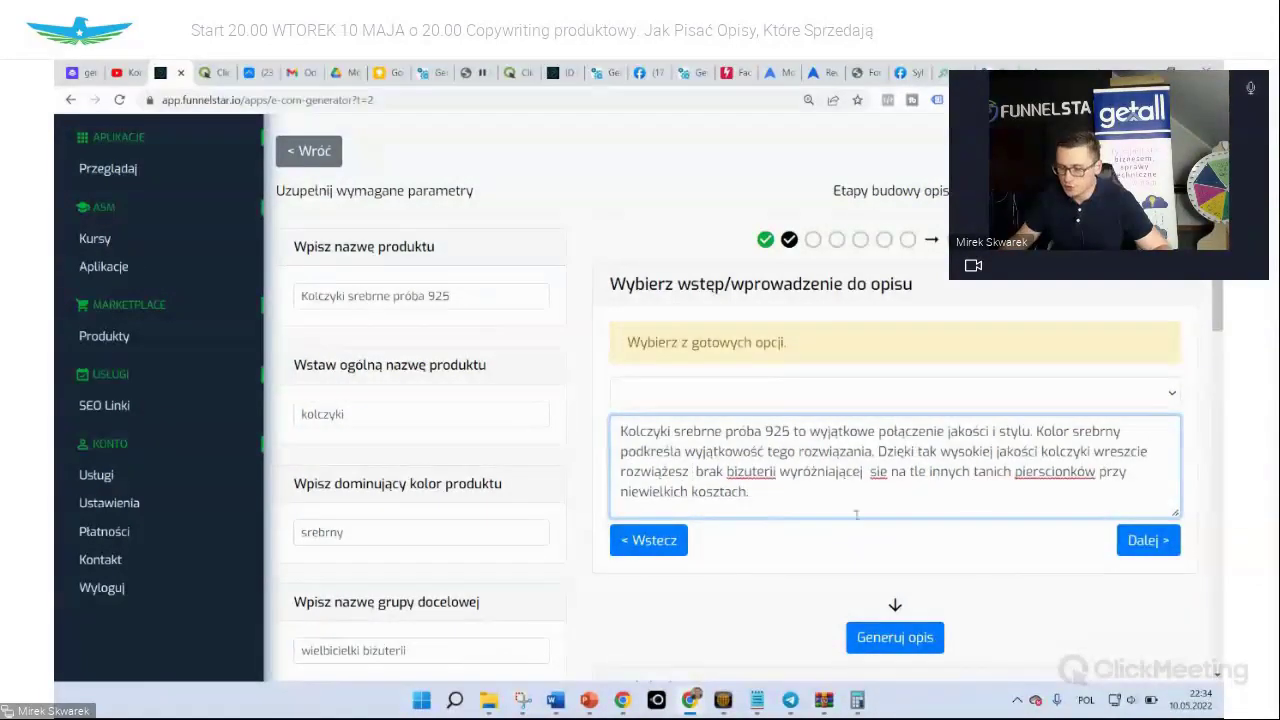
# Continue to the distinguishing elements and choose the ready-made text beginning "Co wyróżnia Kolczyki srebrne próba 925? Oto 3 ważne elementy"
pyautogui.click(1148, 540)
pyautogui.click(800, 395)
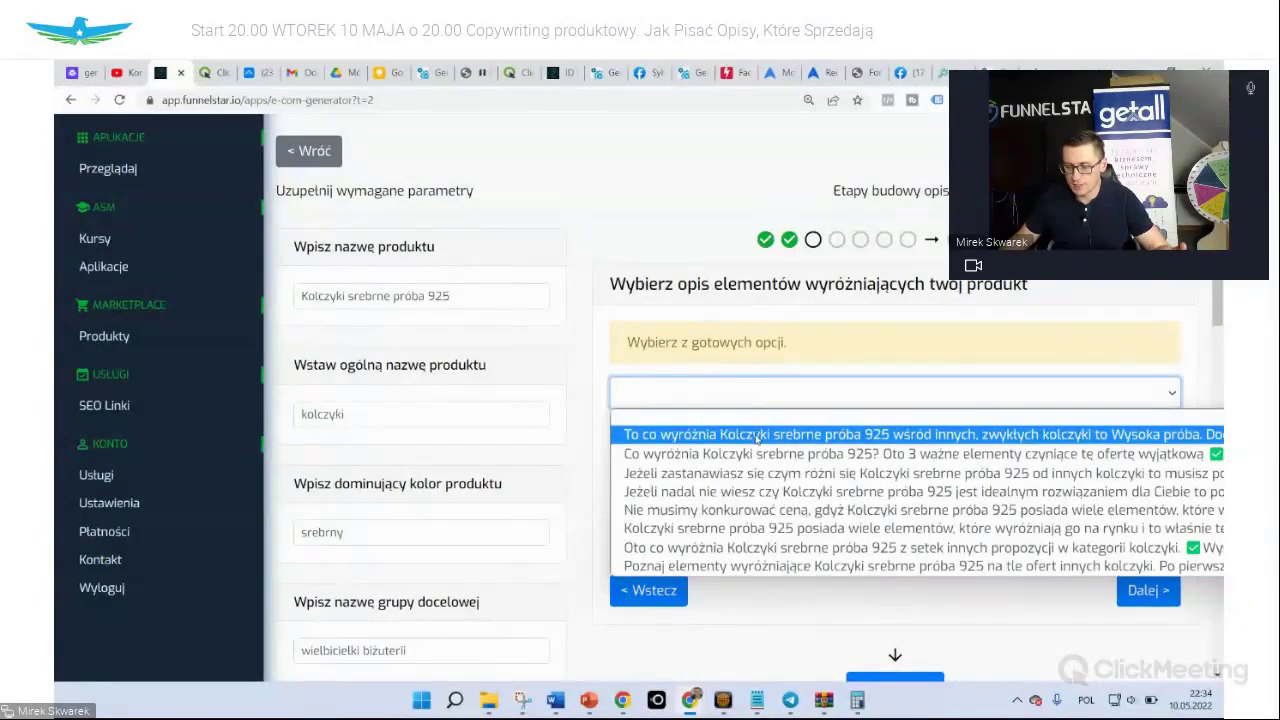
pyautogui.click(850, 454)
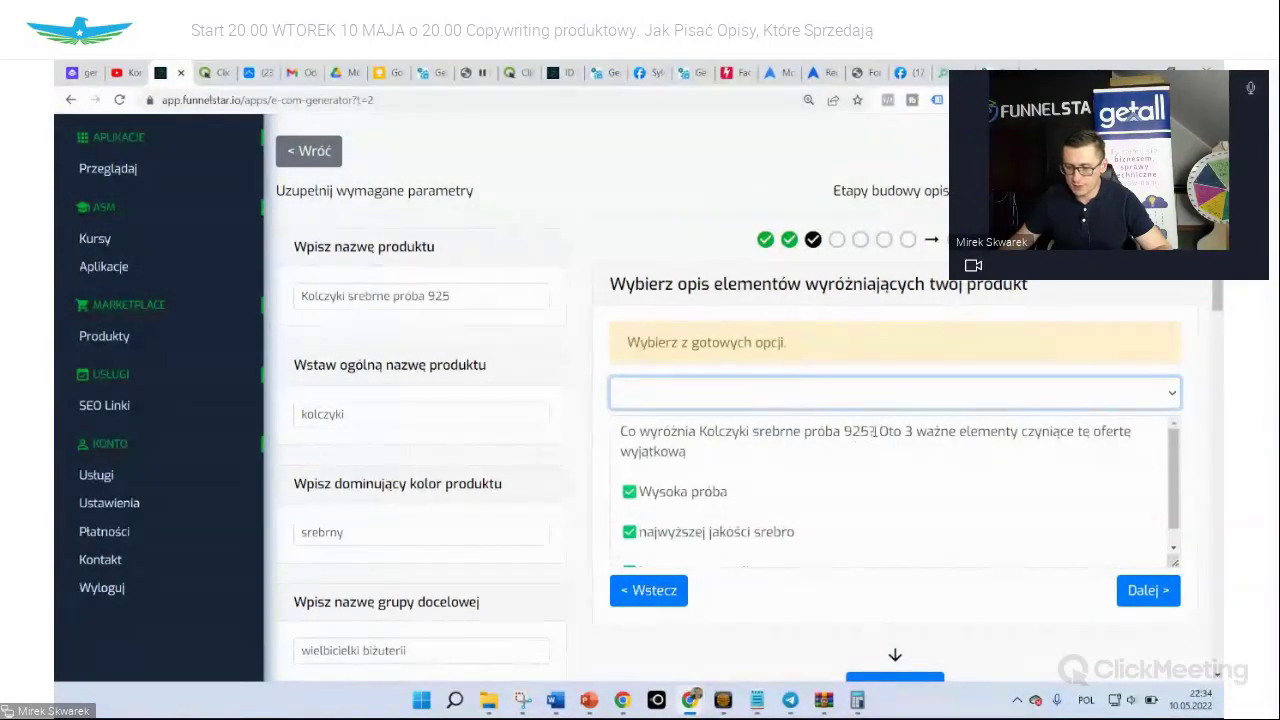
pyautogui.click(727, 462)
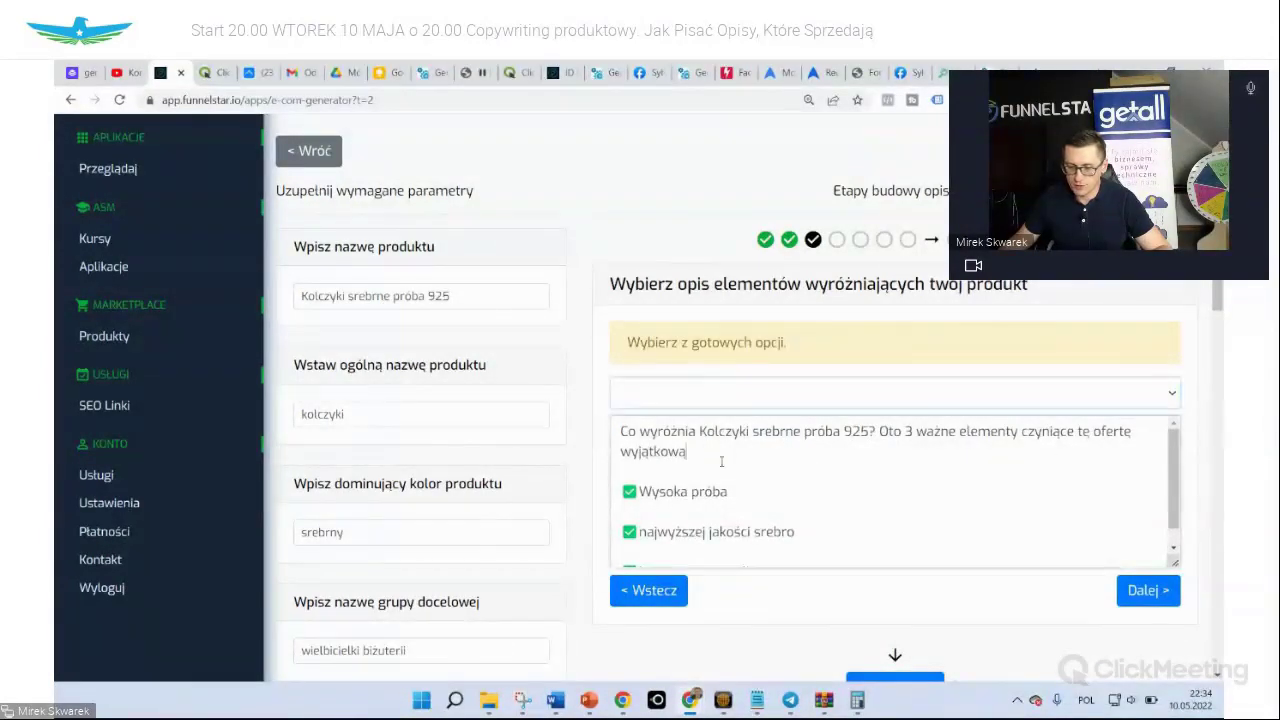
pyautogui.scroll(-1, 732, 448)
pyautogui.click(759, 471)
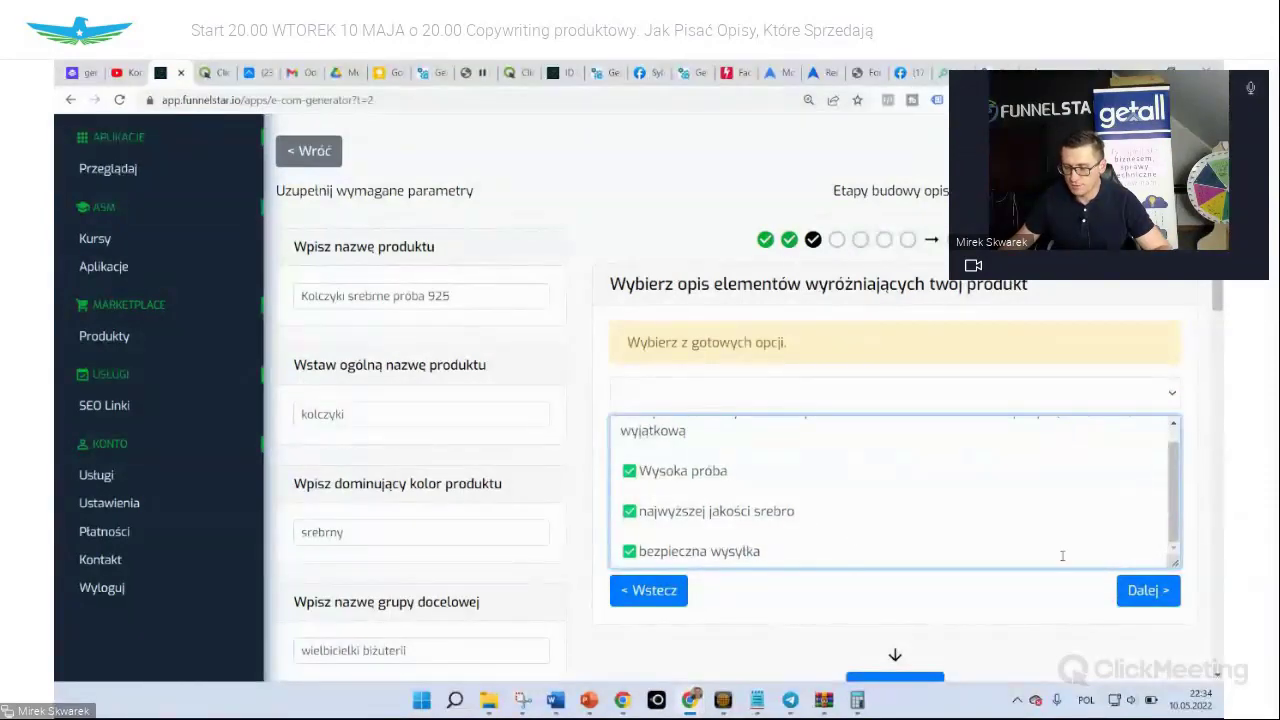
# Continue to the benefits list and choose the opening "Oto co zyskujesz decydując się na Kolczyki srebrne próba 925:"
pyautogui.click(1148, 590)
pyautogui.click(728, 391)
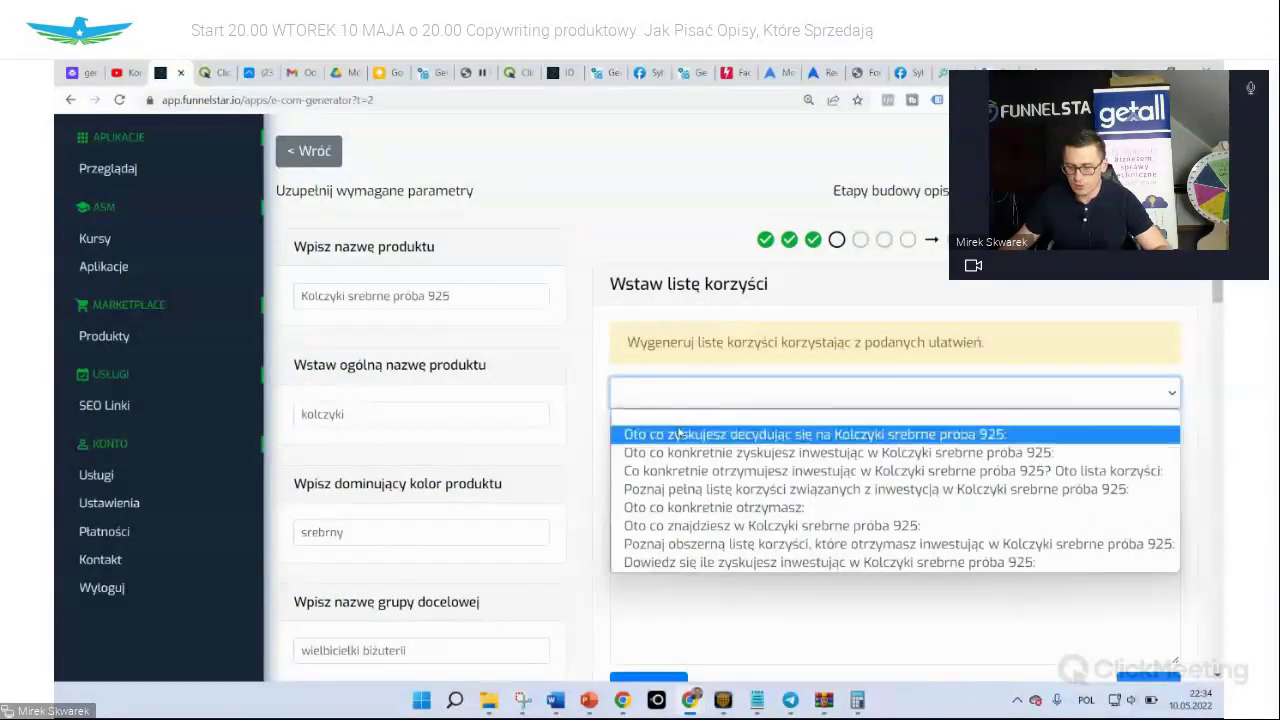
pyautogui.click(679, 435)
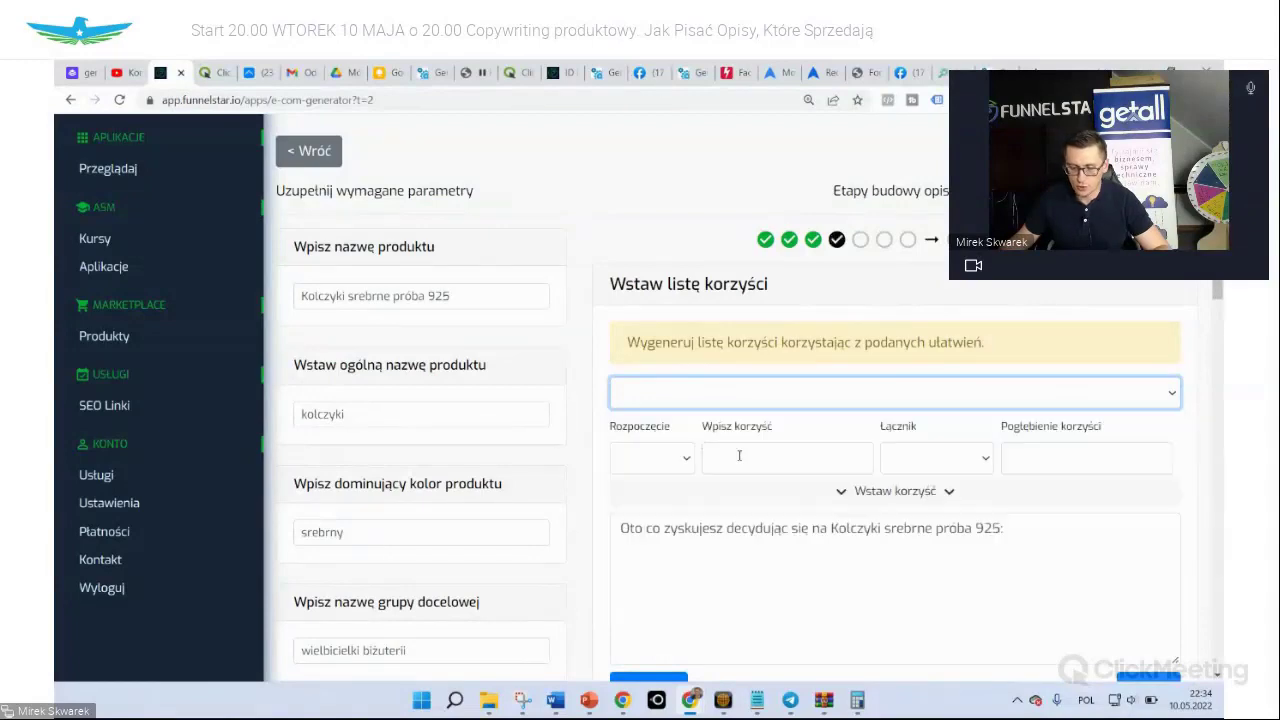
# Start a benefit with the opening "Otrzymasz" and enter "najbardziej popularnbe kolczykiw w paryżu" as the benefit
pyautogui.click(686, 458)
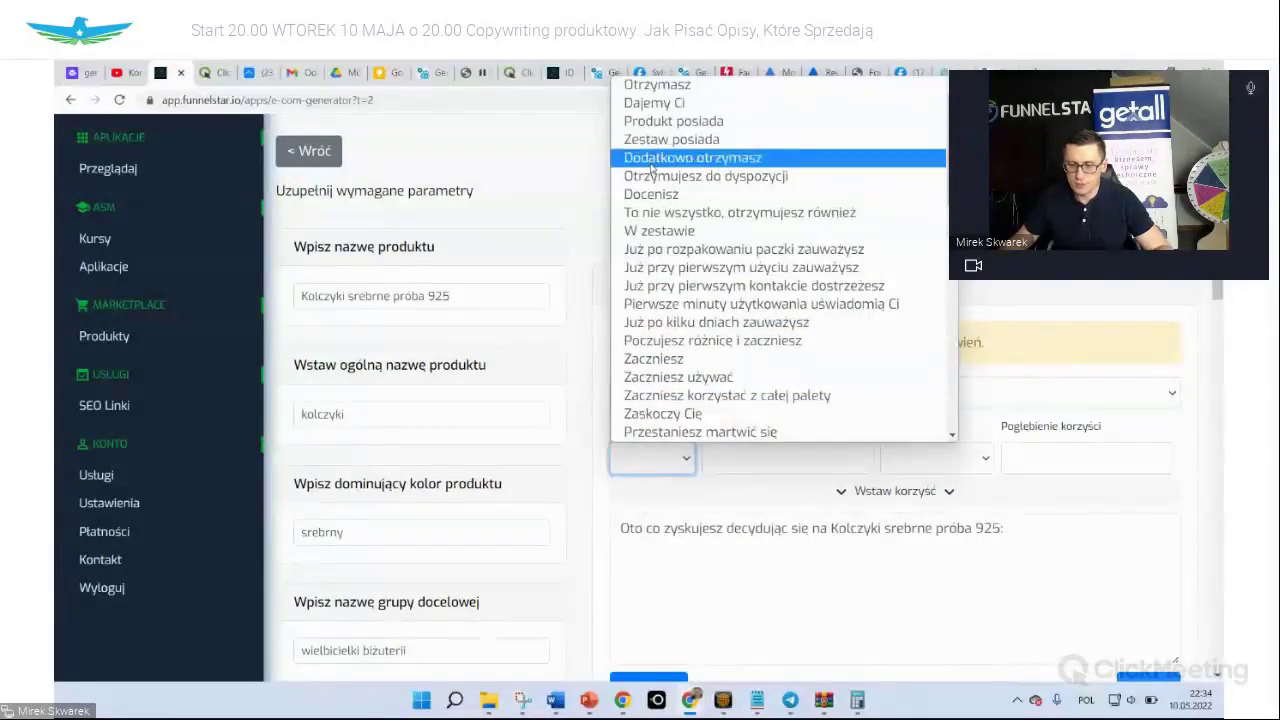
pyautogui.click(655, 85)
pyautogui.click(733, 457)
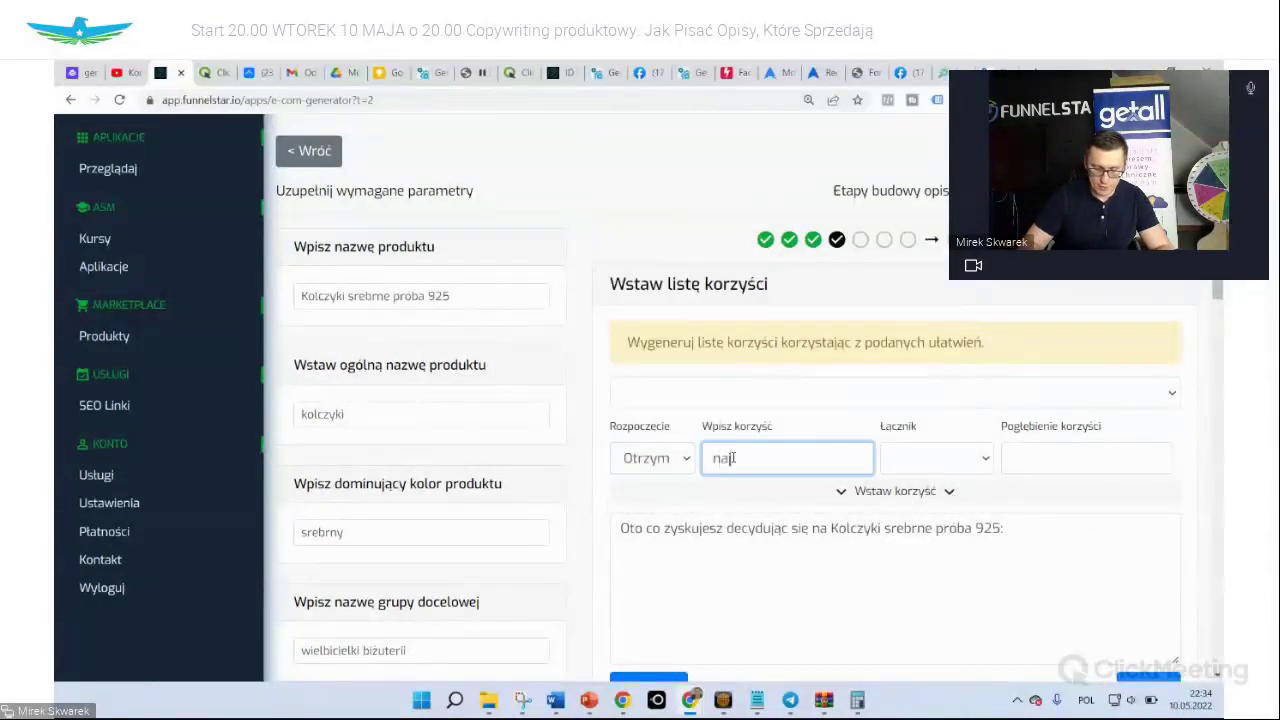
pyautogui.write('najbardziej popula')
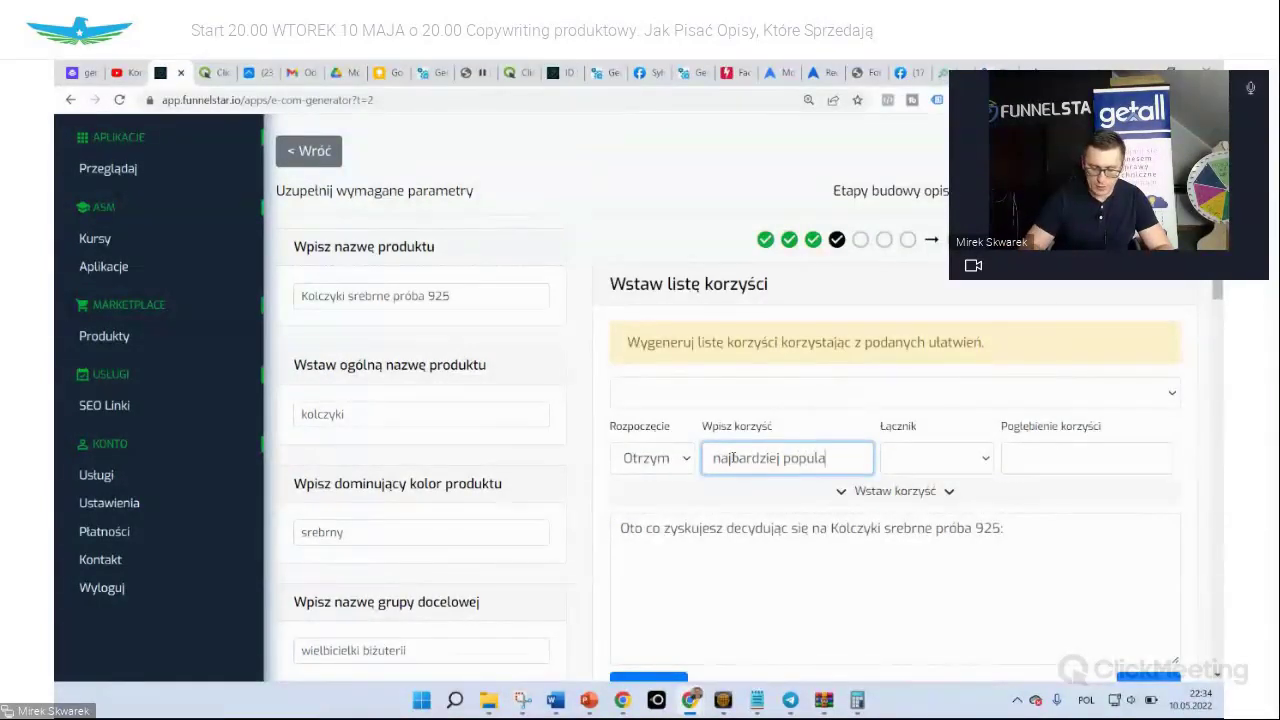
pyautogui.write('rnbe ko')
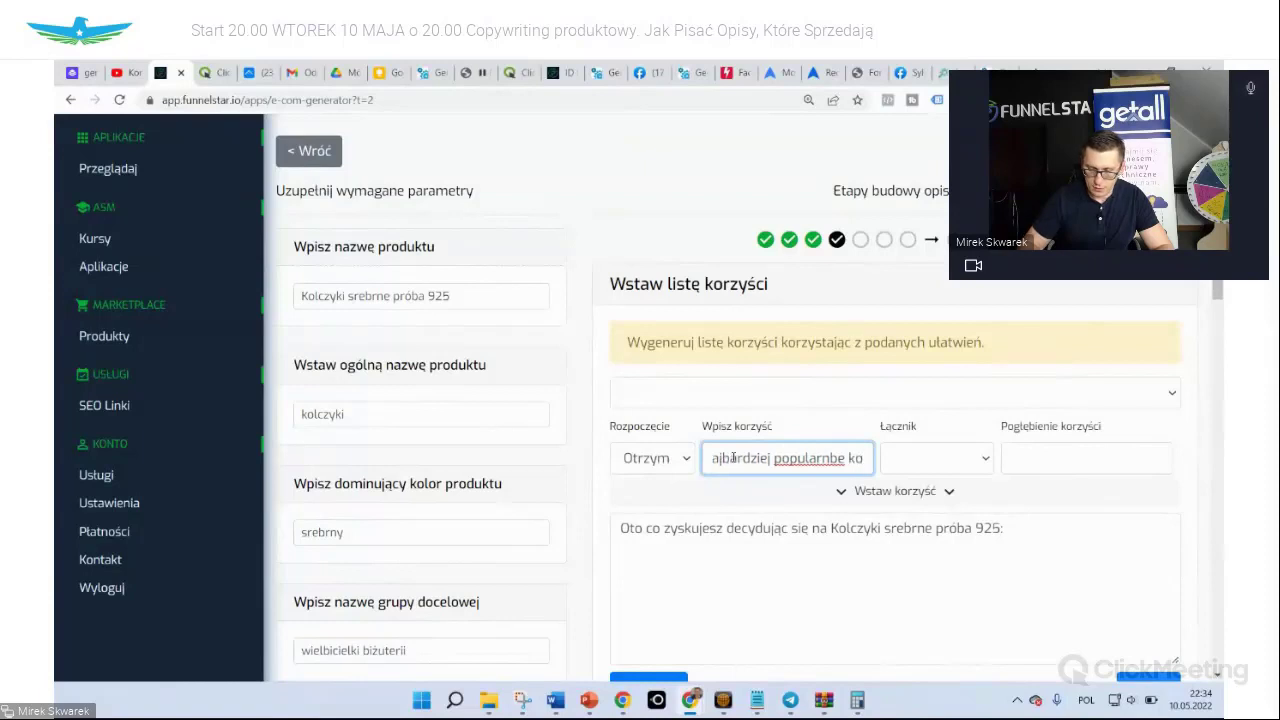
pyautogui.write('lczykiw')
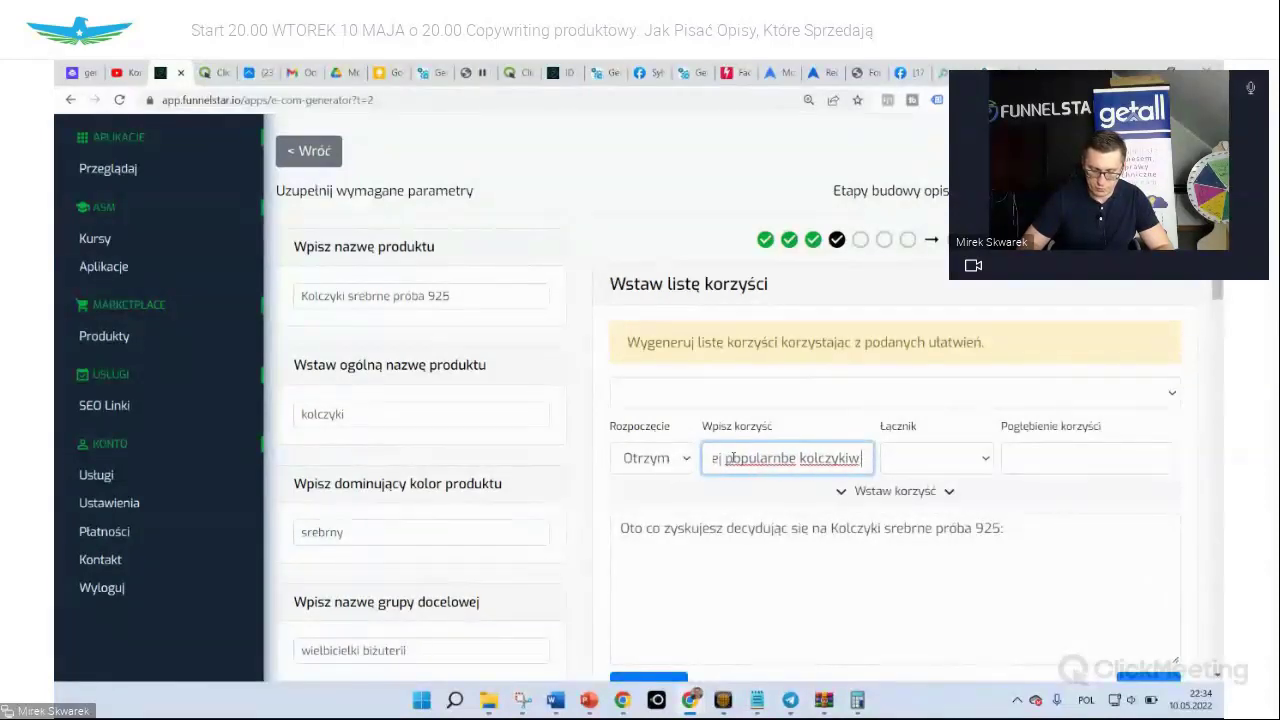
pyautogui.write(' w paryżu')
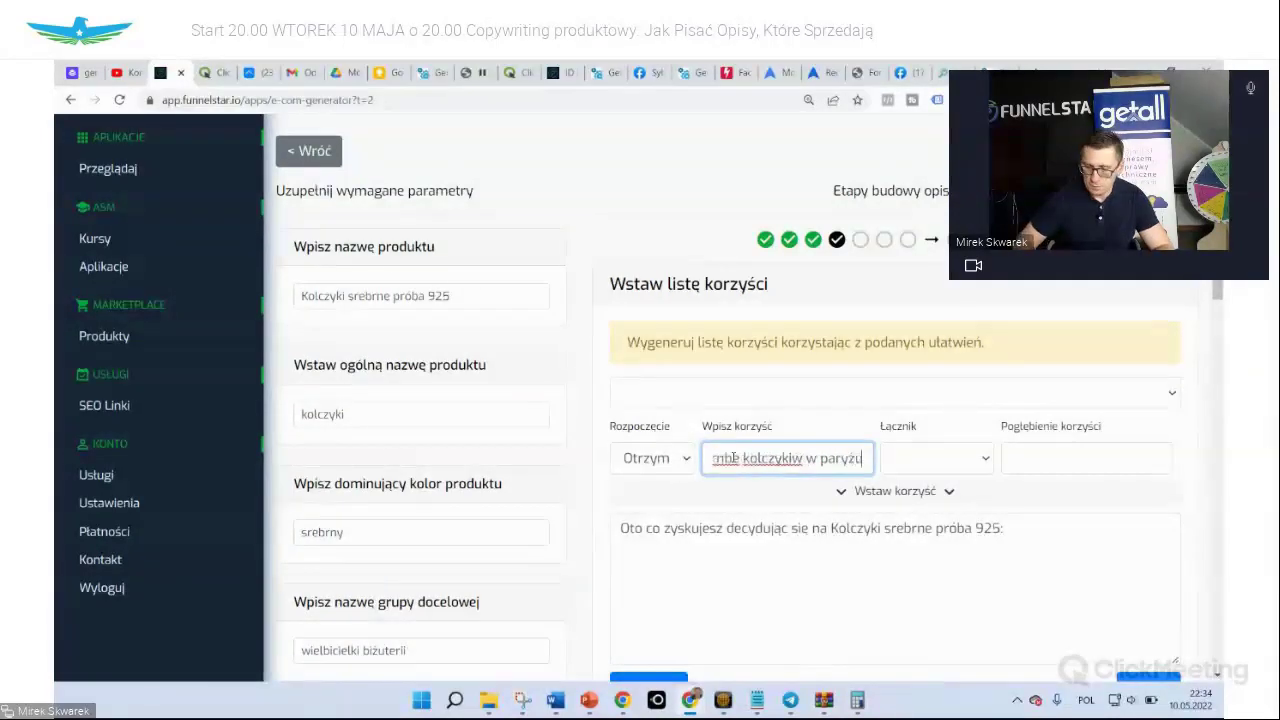
# Extend the benefit with the connector "to pozwoli Ci" and the deepening "wyróżnić się na tle przyjaciele", and insert it into the list
pyautogui.click(919, 458)
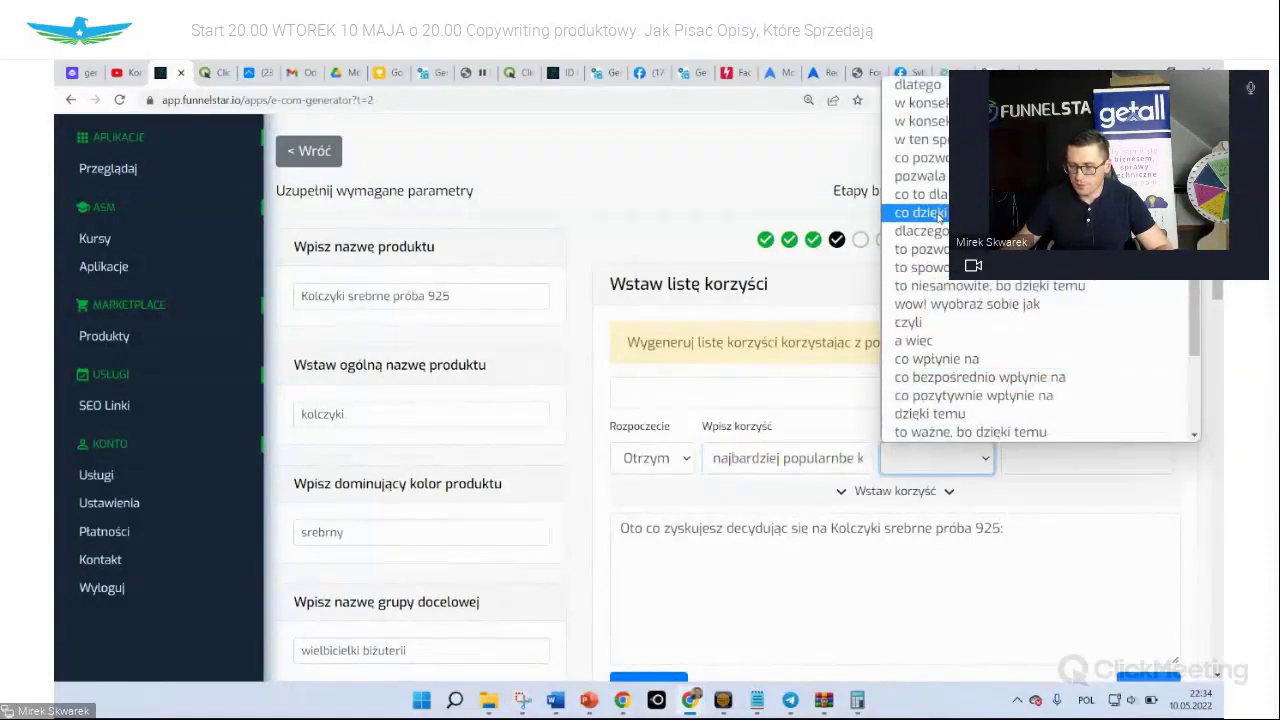
pyautogui.click(930, 249)
pyautogui.click(1025, 461)
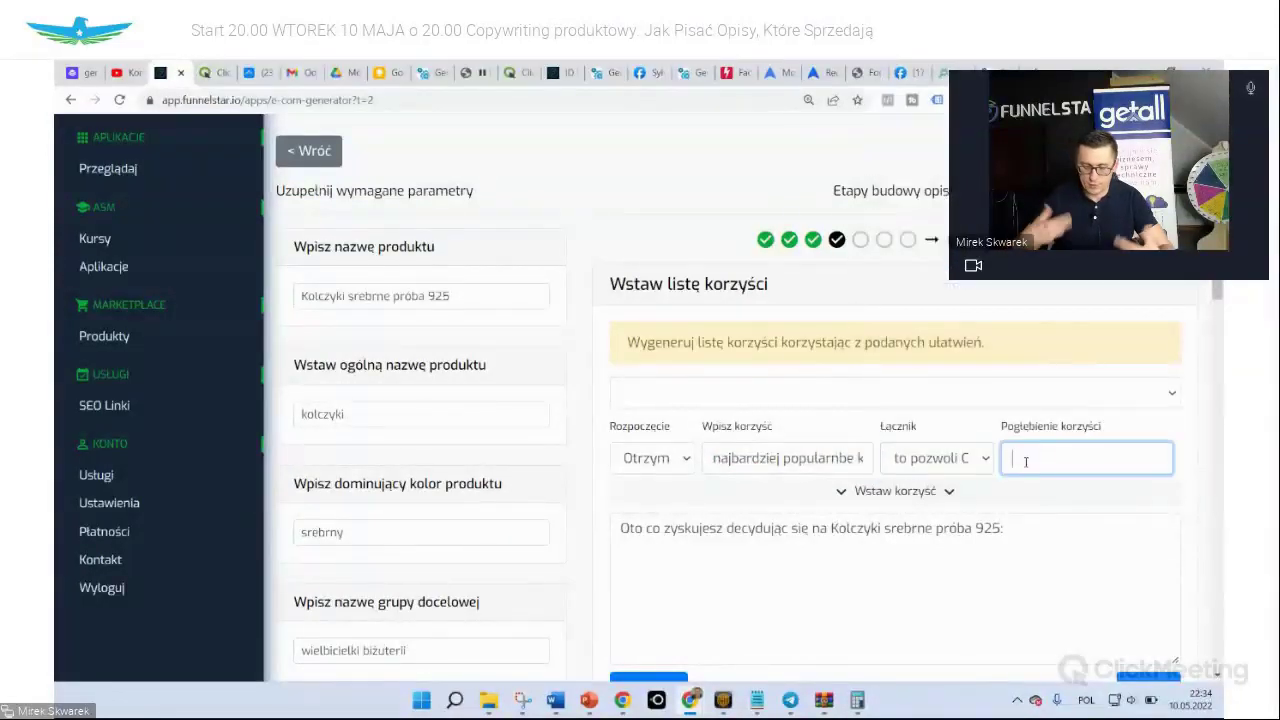
pyautogui.write('wy')
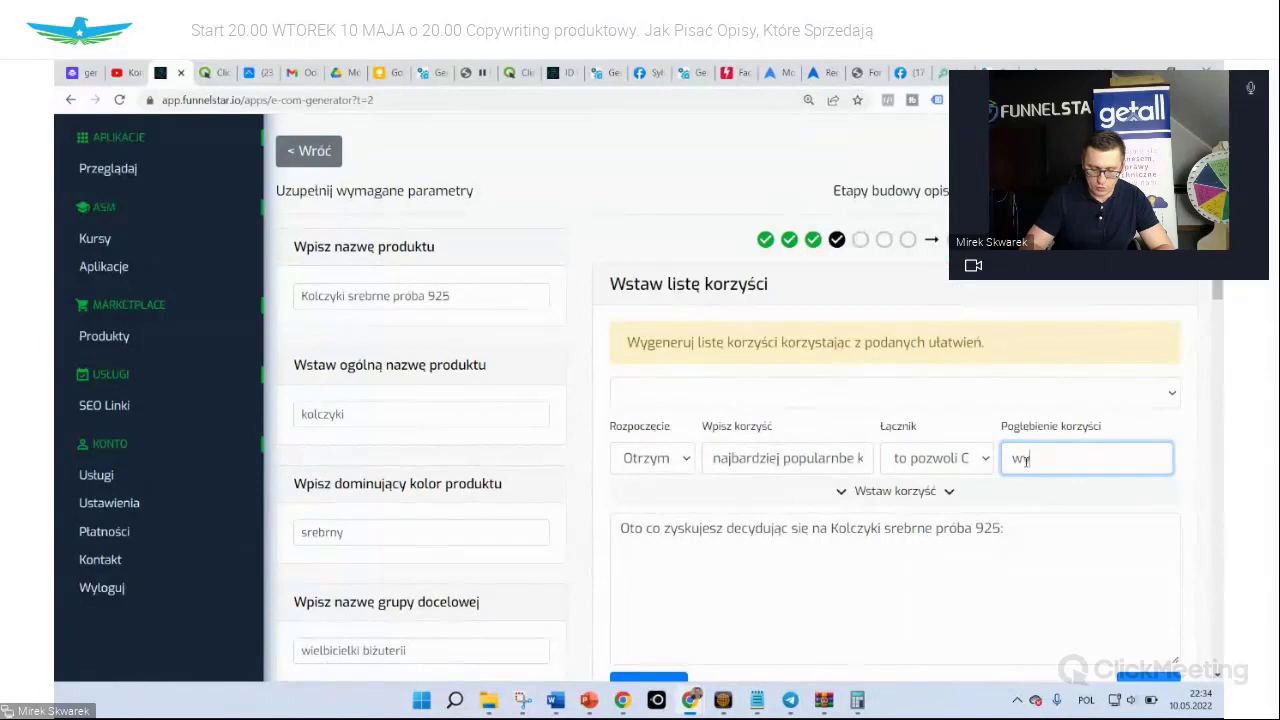
pyautogui.write('rożmi')
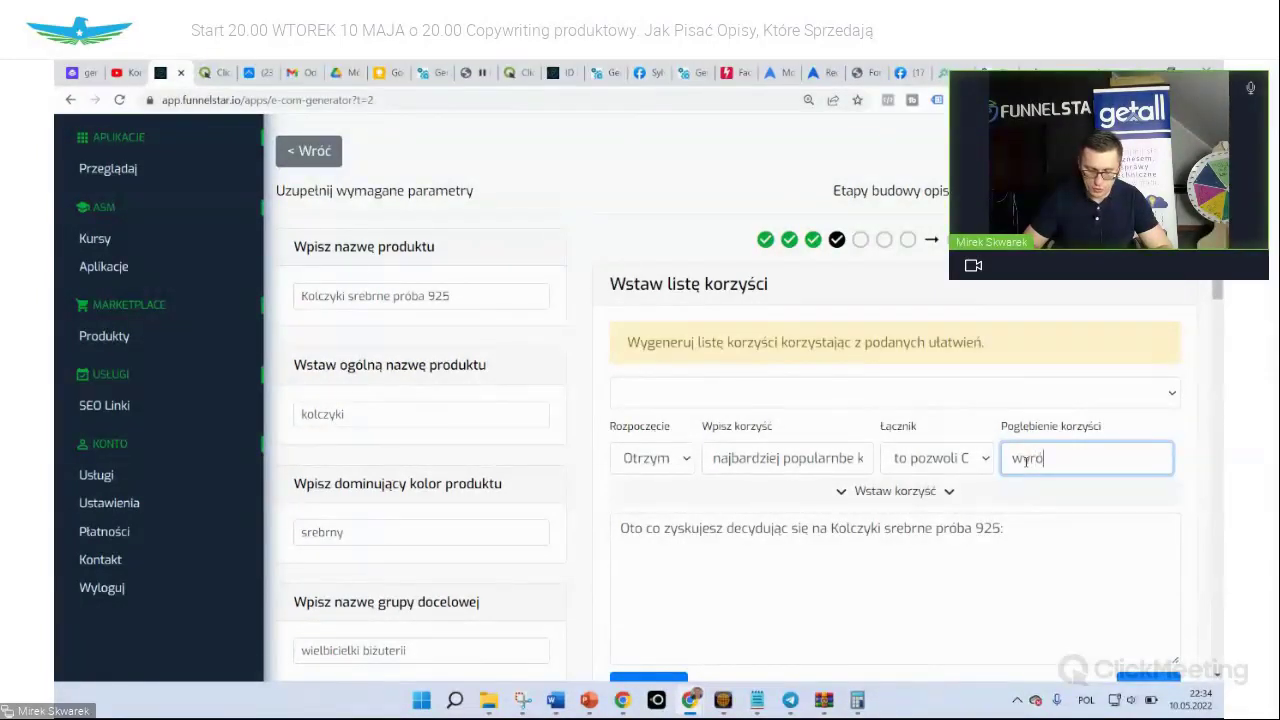
pyautogui.write('żnić się na')
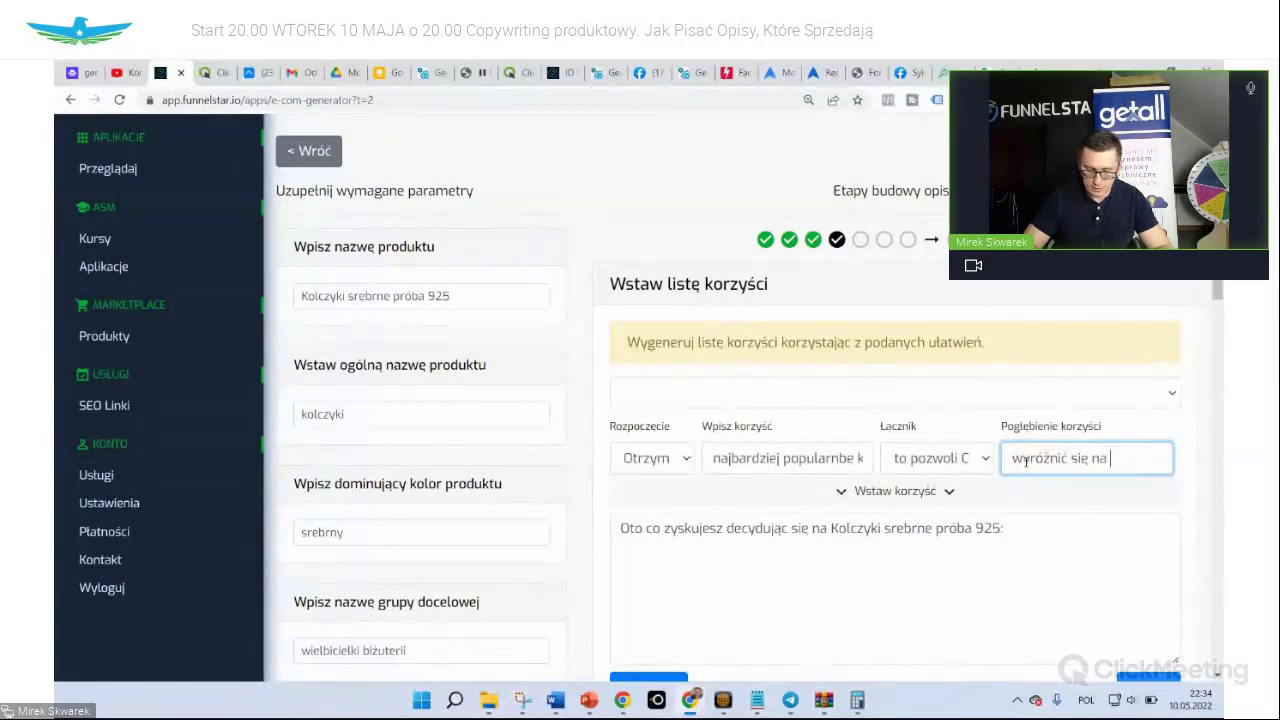
pyautogui.write(' tle przyjócoiel')
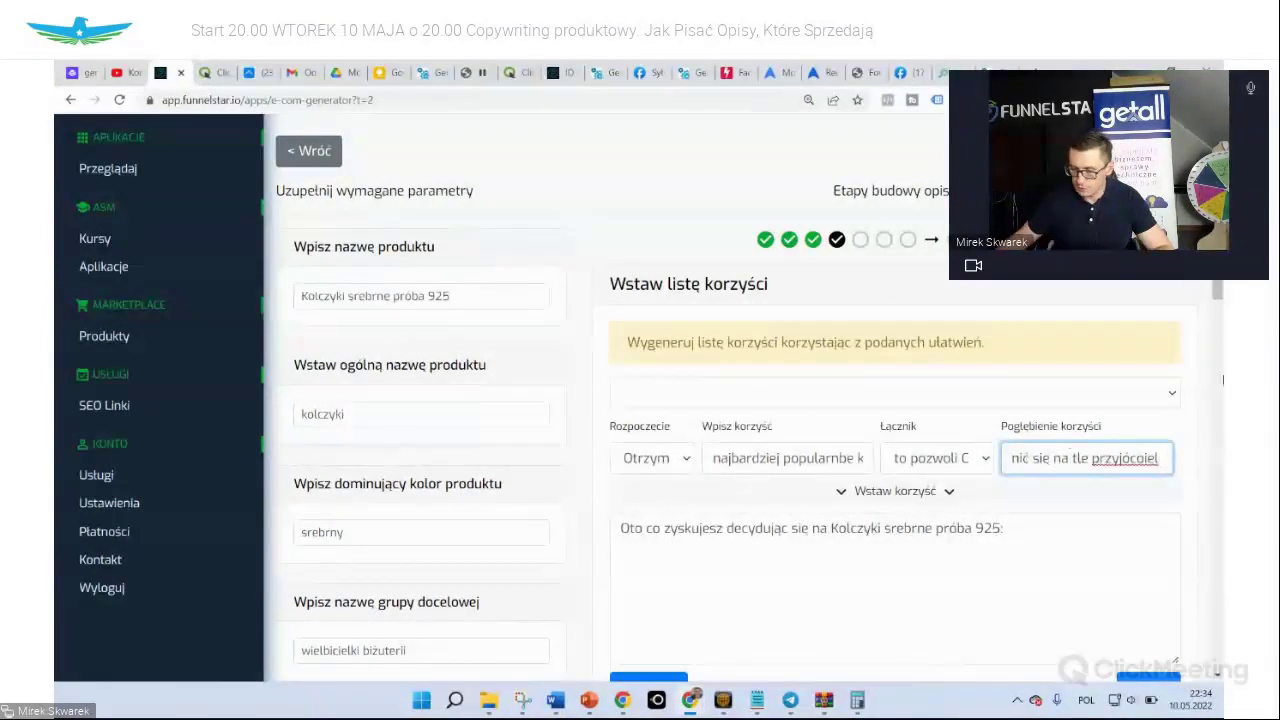
pyautogui.rightClick(1105, 465)
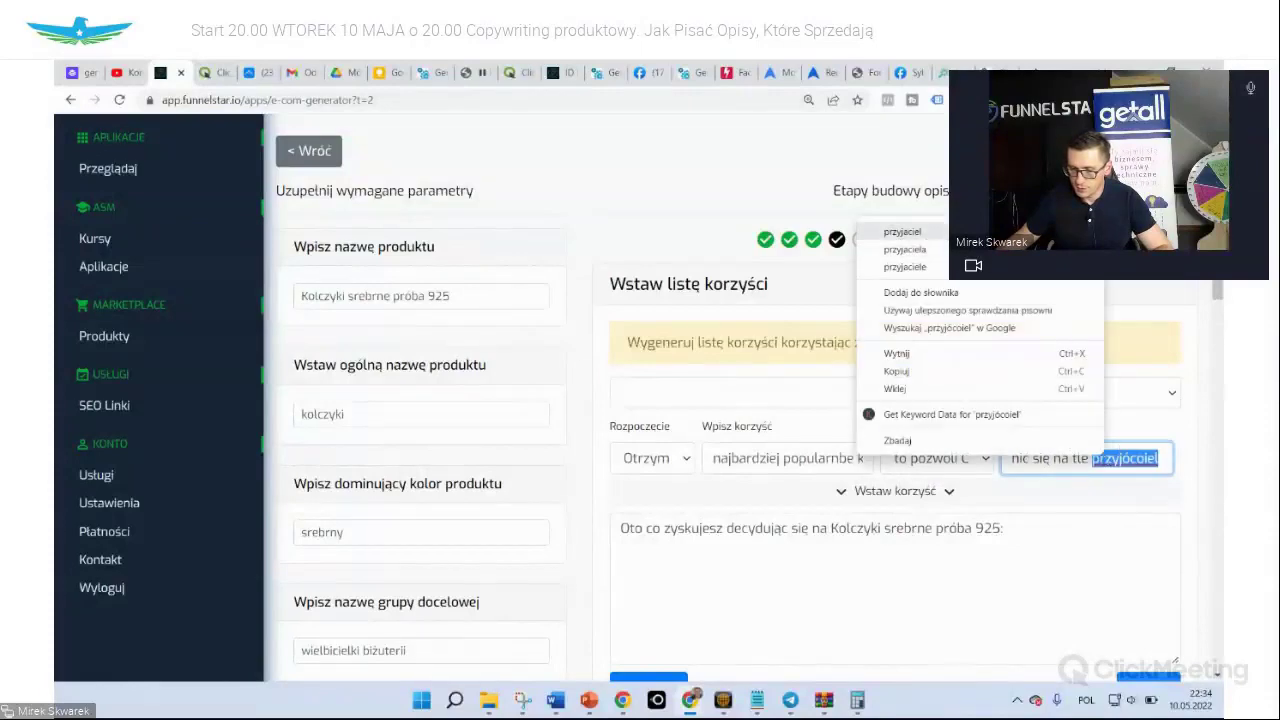
pyautogui.click(905, 267)
pyautogui.click(895, 491)
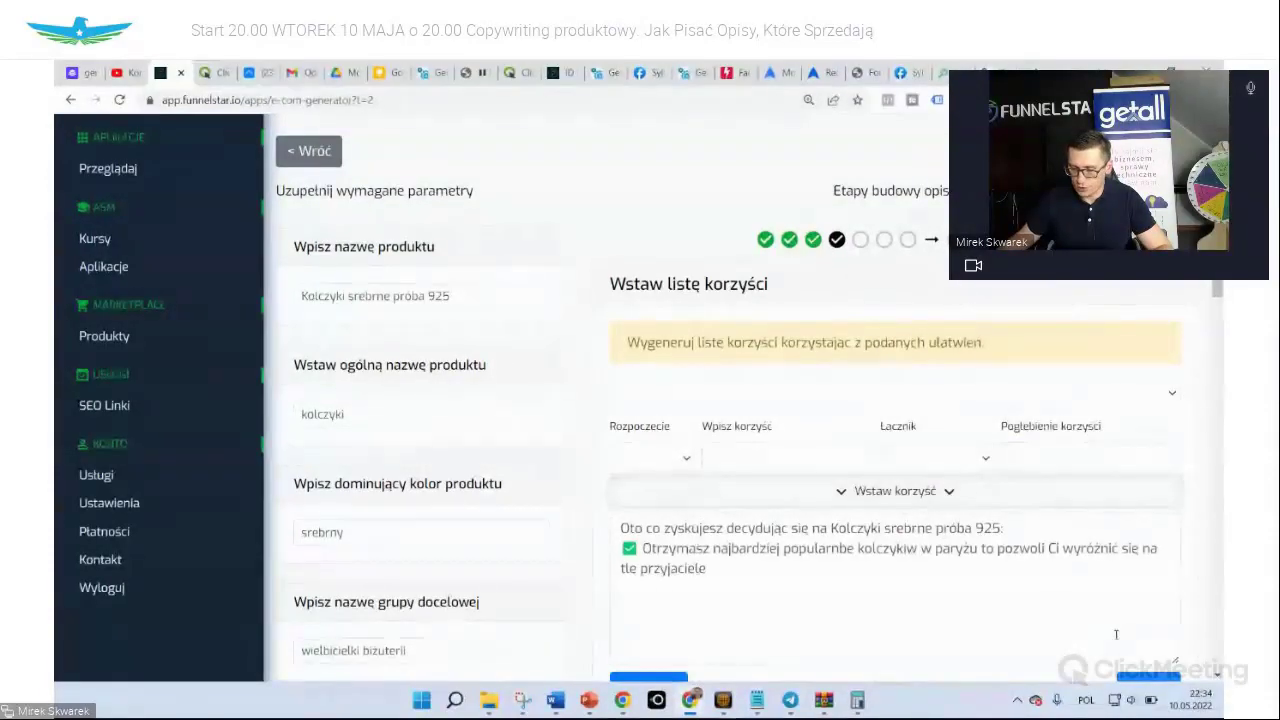
# Continue to the target audience section and choose "Kolczyki srebrne próba 925 jest idealnym rozwiązaniem, jeżeli należysz do którejś z poniższych grup."
pyautogui.scroll(-3, 1116, 634)
pyautogui.click(1150, 458)
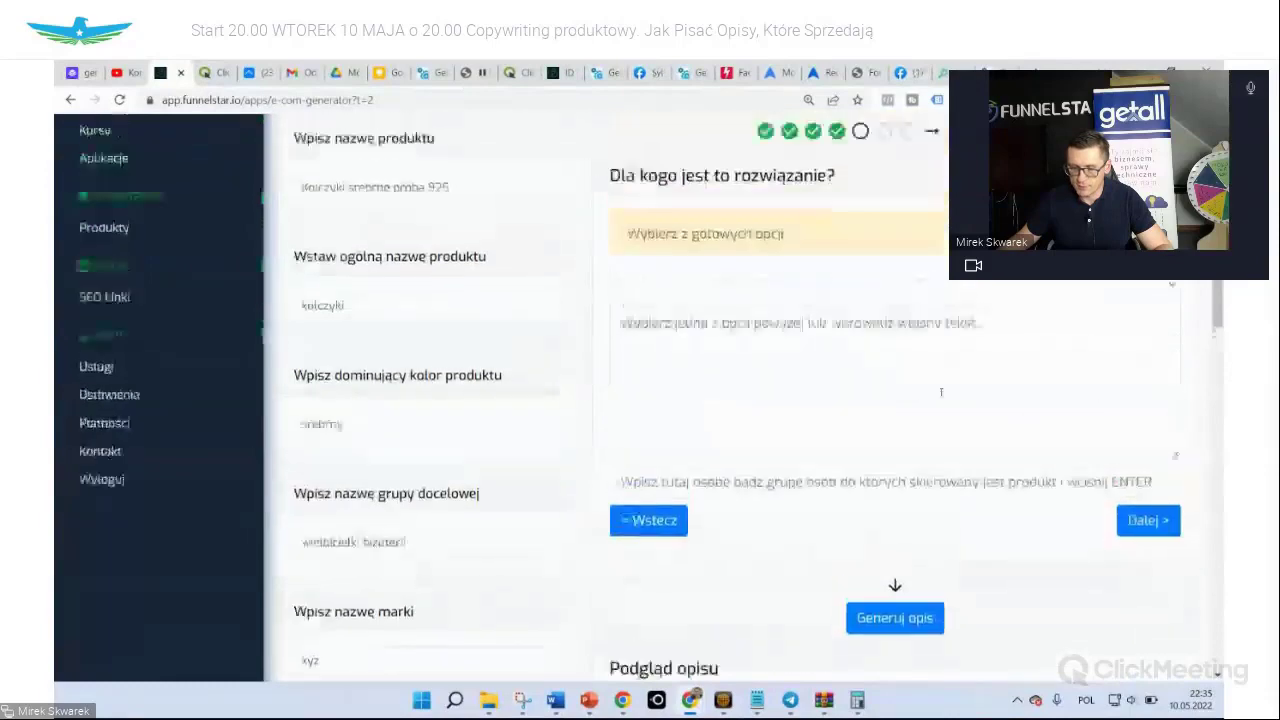
pyautogui.click(766, 320)
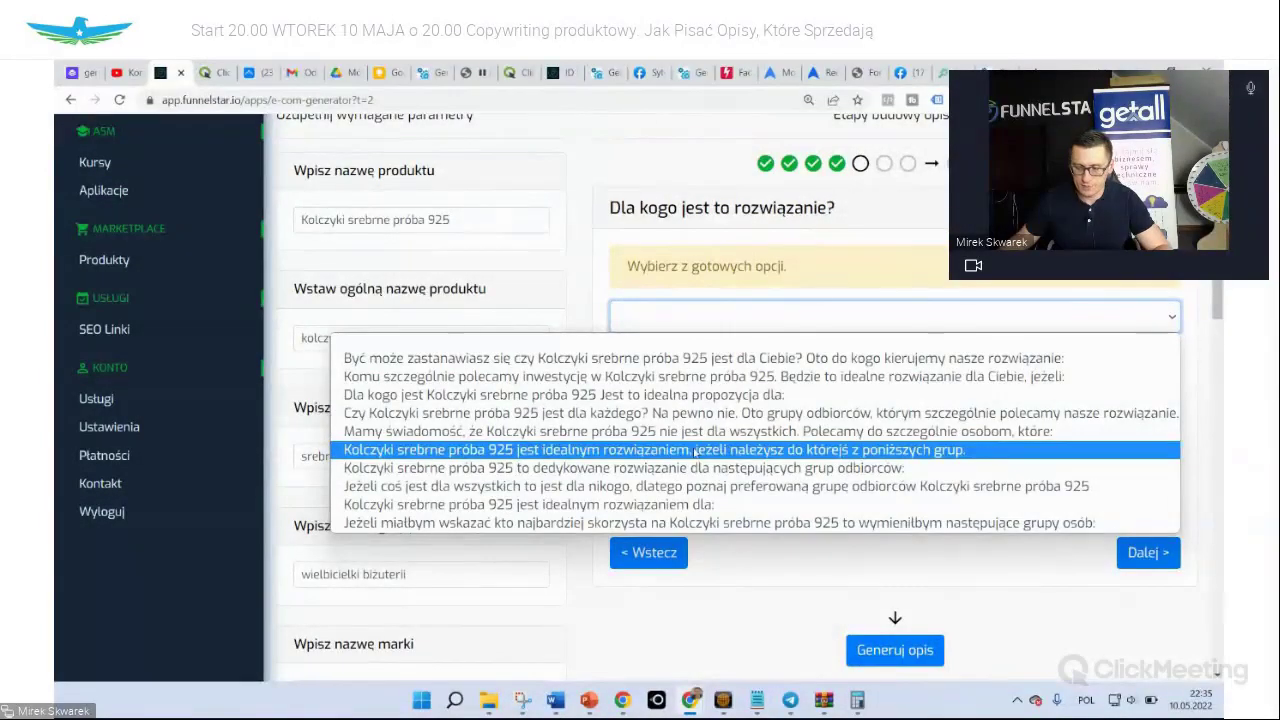
pyautogui.click(891, 452)
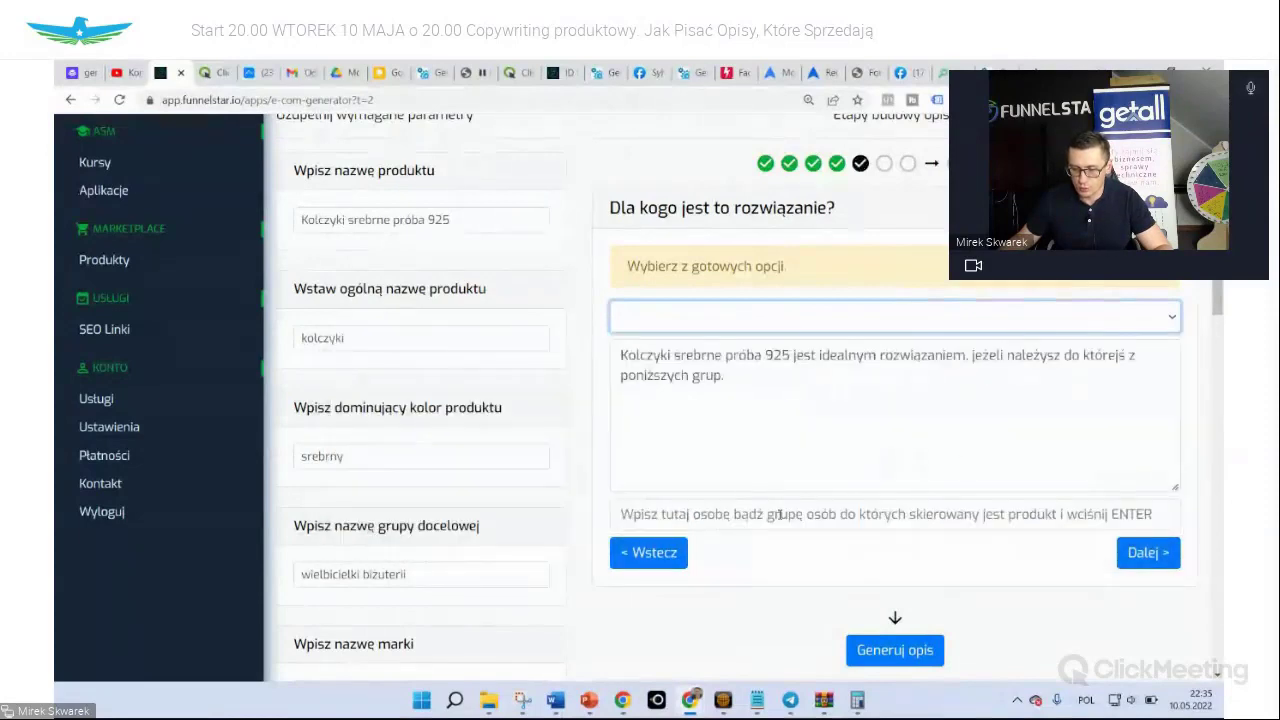
# Add "Osoby szukjace jakości i detali" as the first group the product is intended for
pyautogui.click(726, 510)
pyautogui.write('Osoby sz')
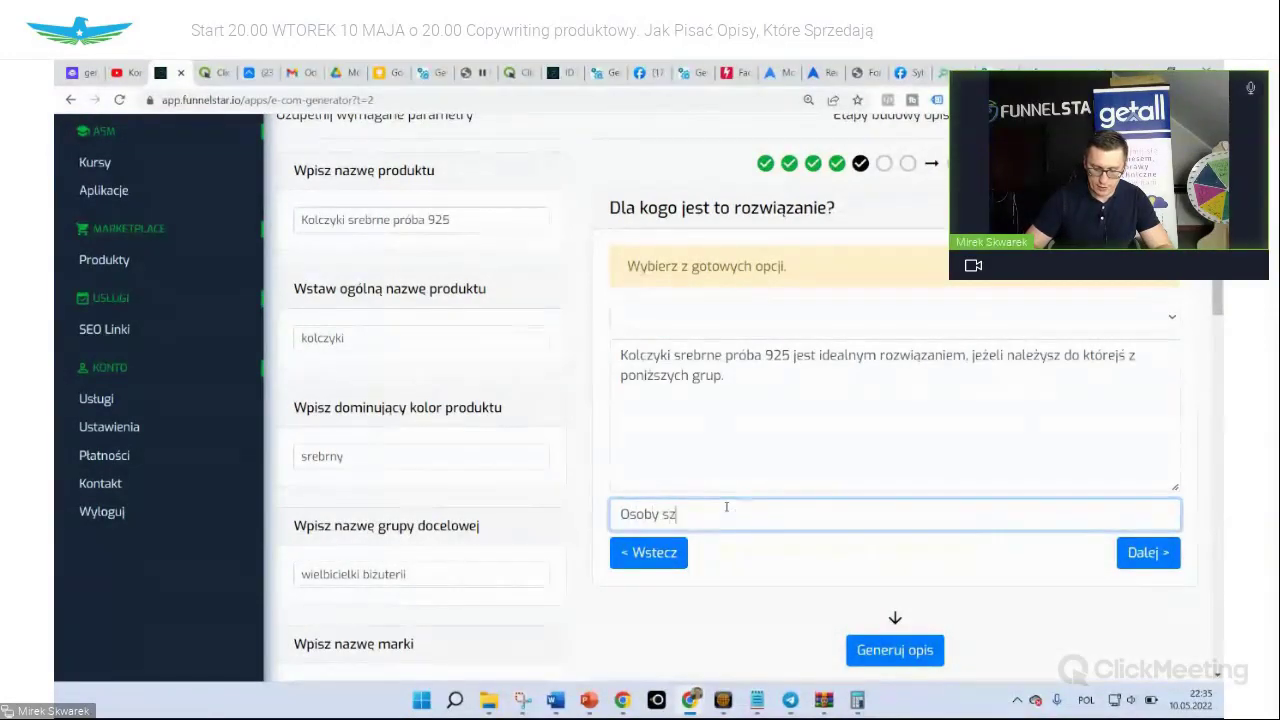
pyautogui.write('ukajace jak')
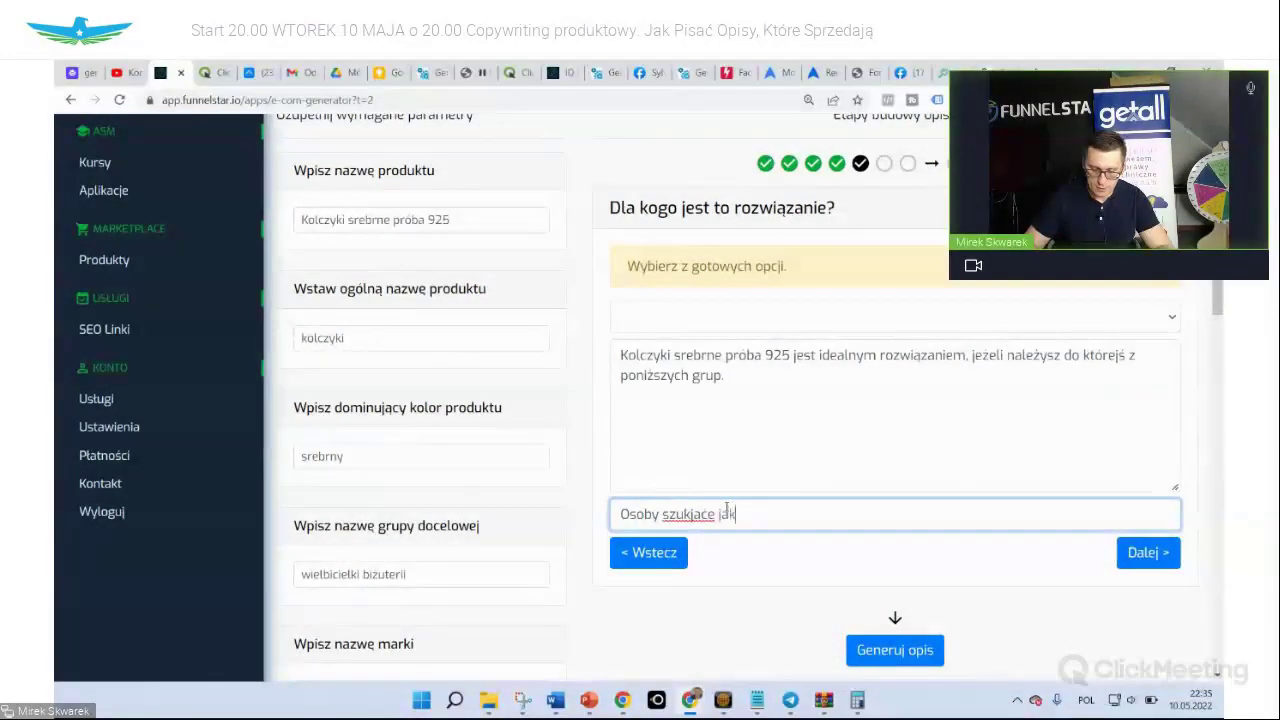
pyautogui.write('ości i ')
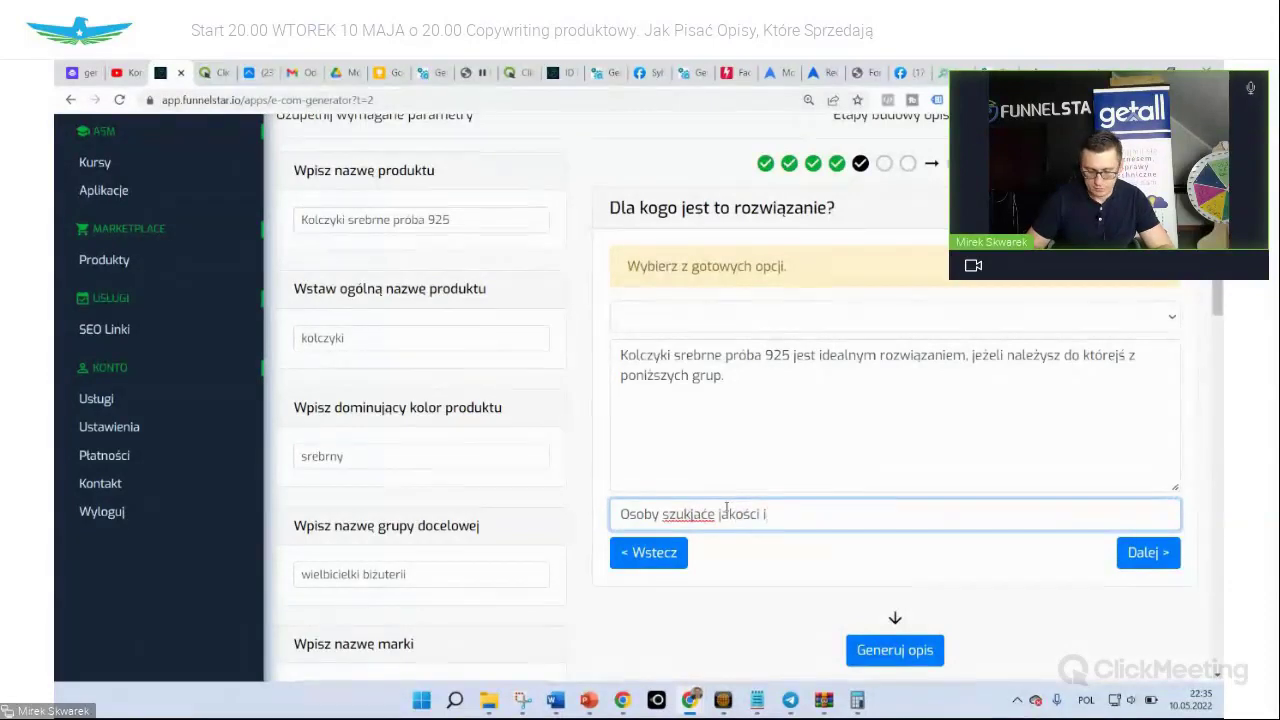
pyautogui.write('detali')
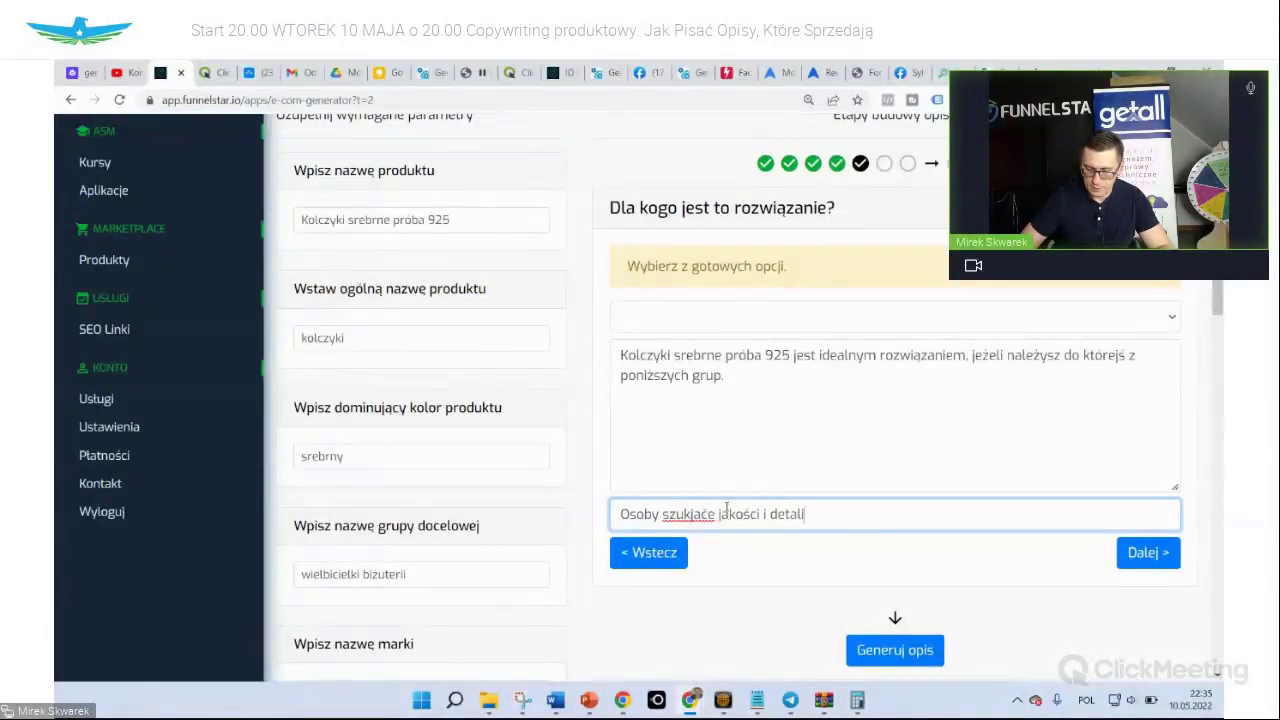
pyautogui.press('Return')
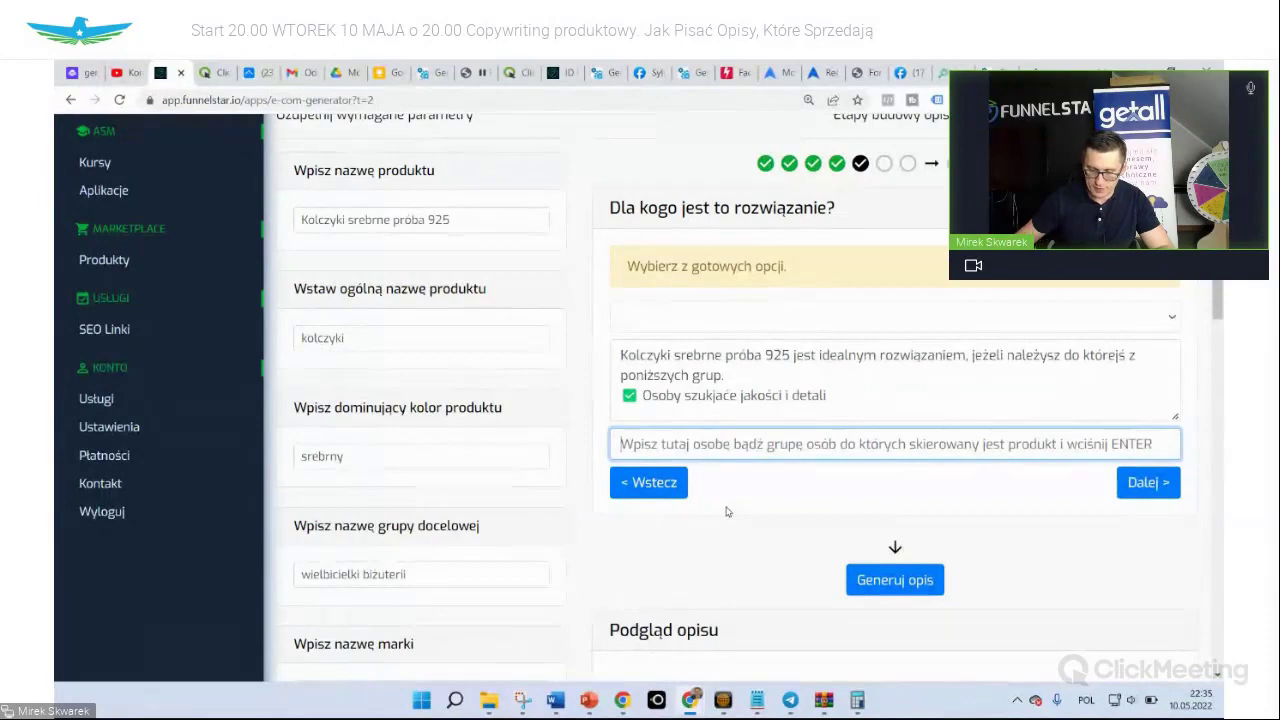
# Add "Osób szukjacych niebana;lnego przentyu" as the second group the product is intended for
pyautogui.write('Osób szu')
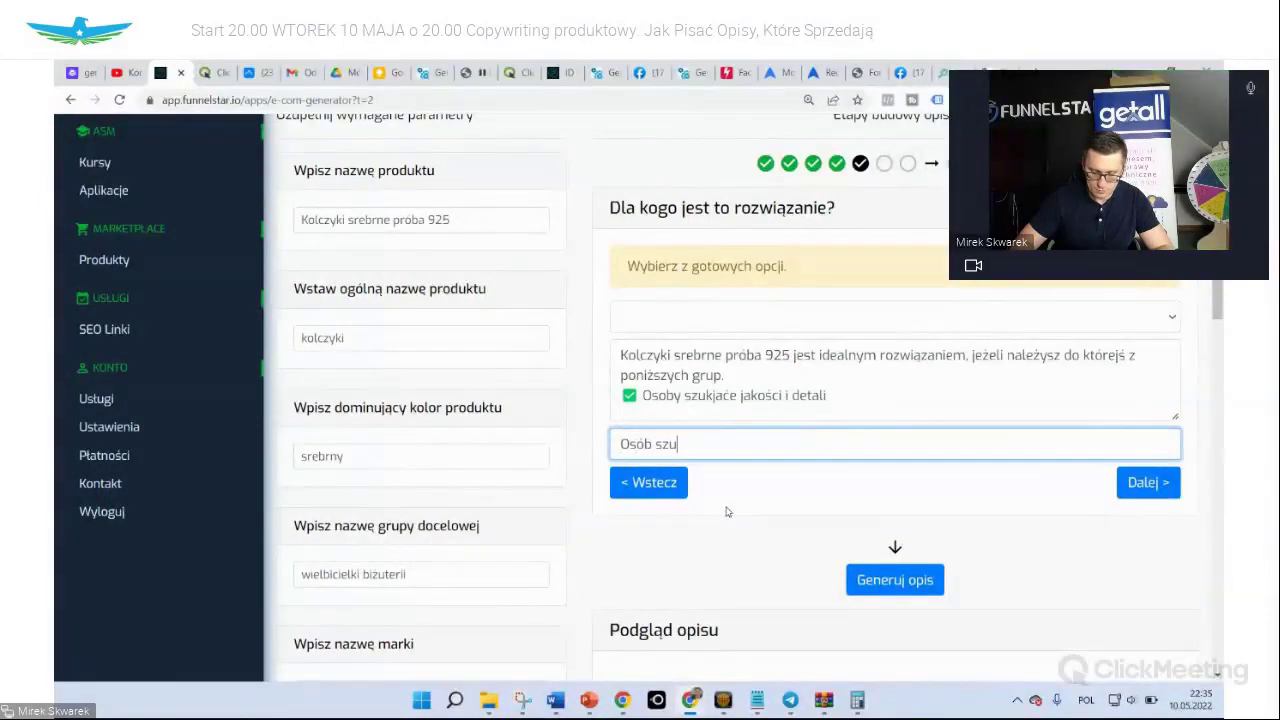
pyautogui.write('kjacych nieb')
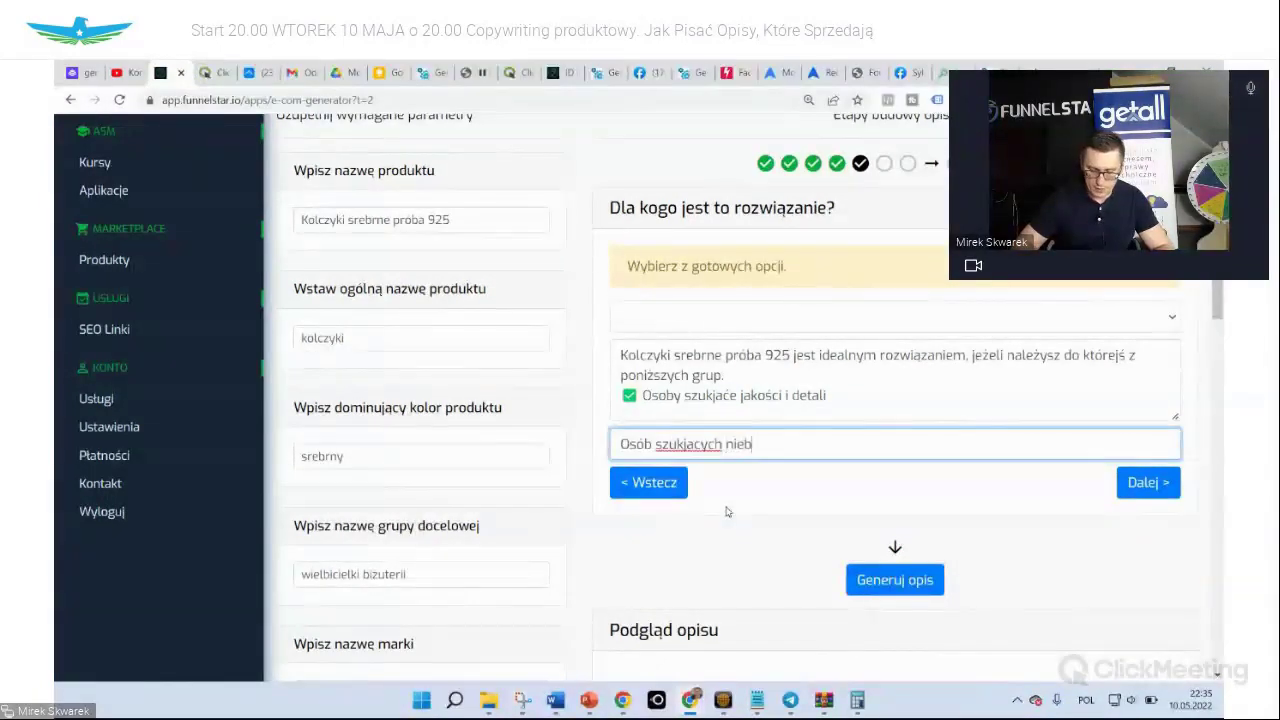
pyautogui.write('ana;lnego przen')
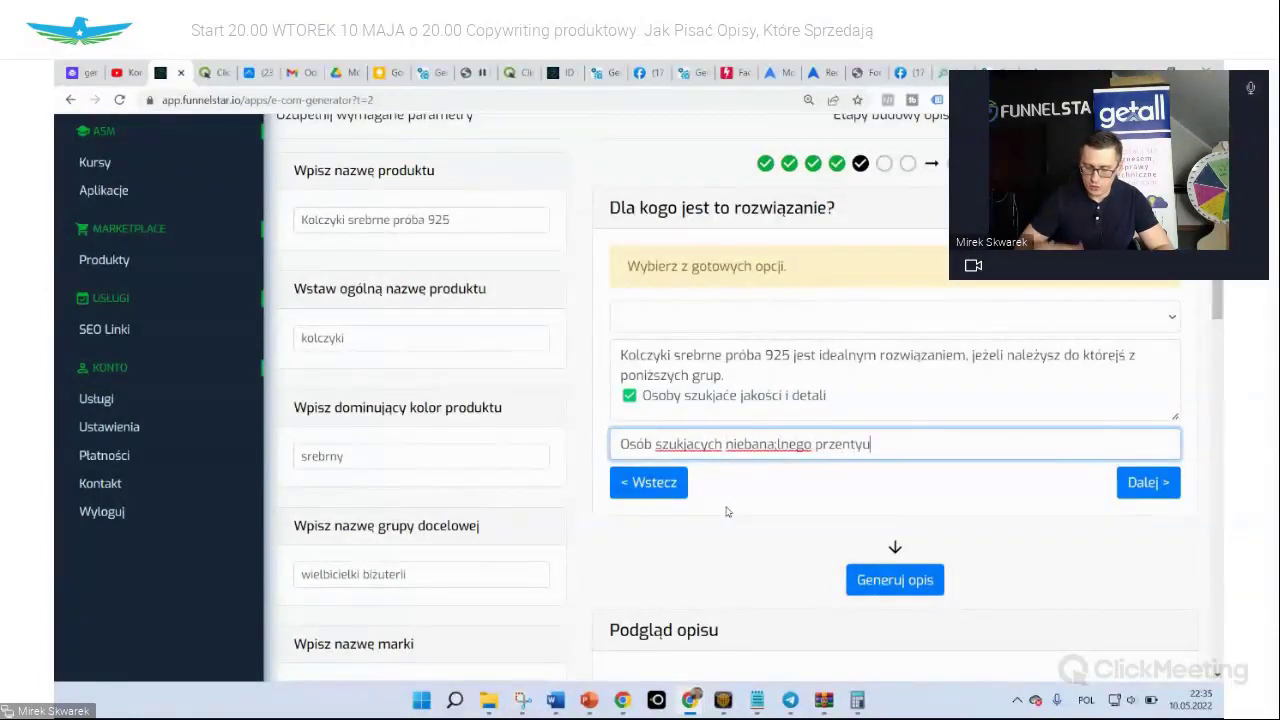
pyautogui.write('tyu')
pyautogui.press('Return')
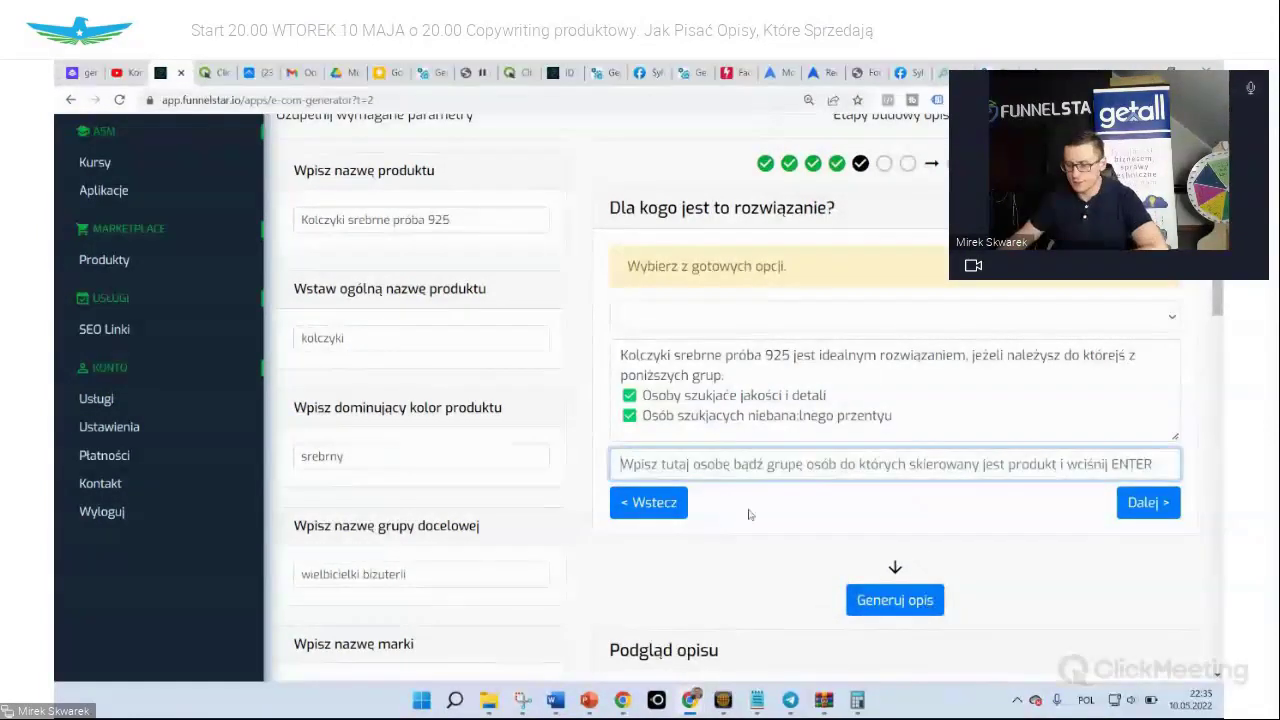
# Continue to the product specification section and choose the heading "Najważniejsze cechy Kolczyki srebrne próba 925"
pyautogui.click(1120, 510)
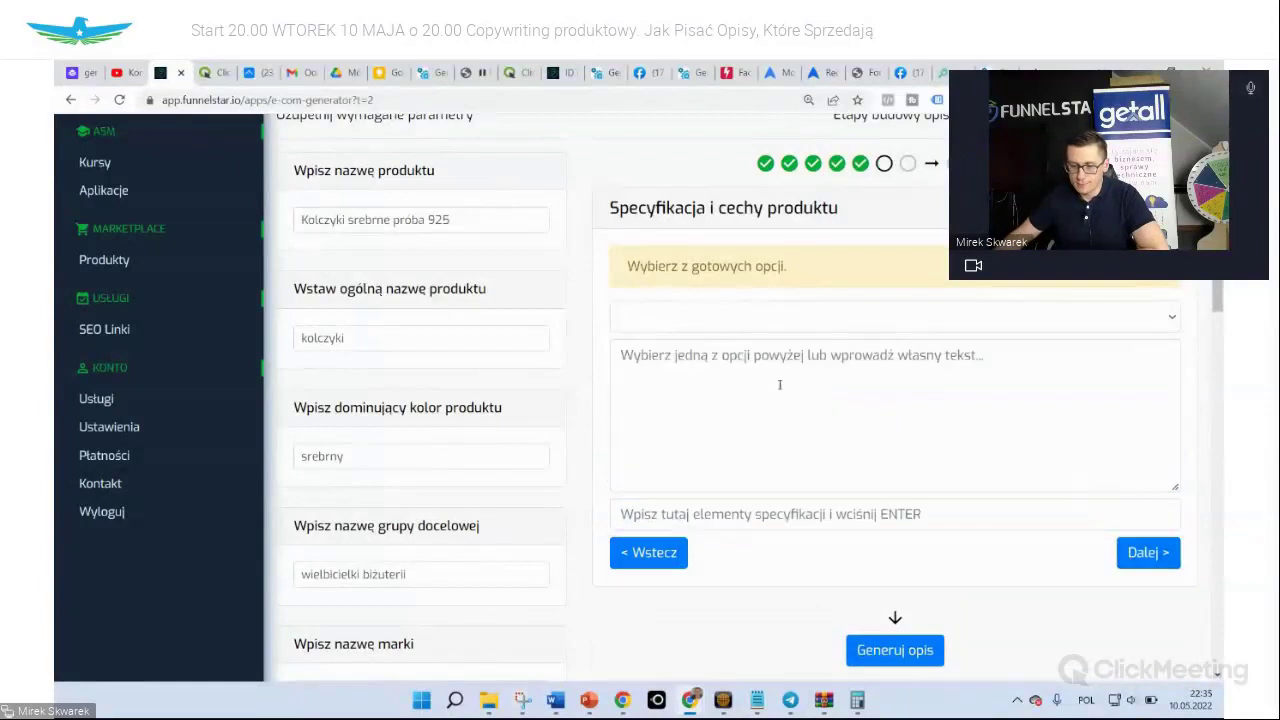
pyautogui.click(712, 323)
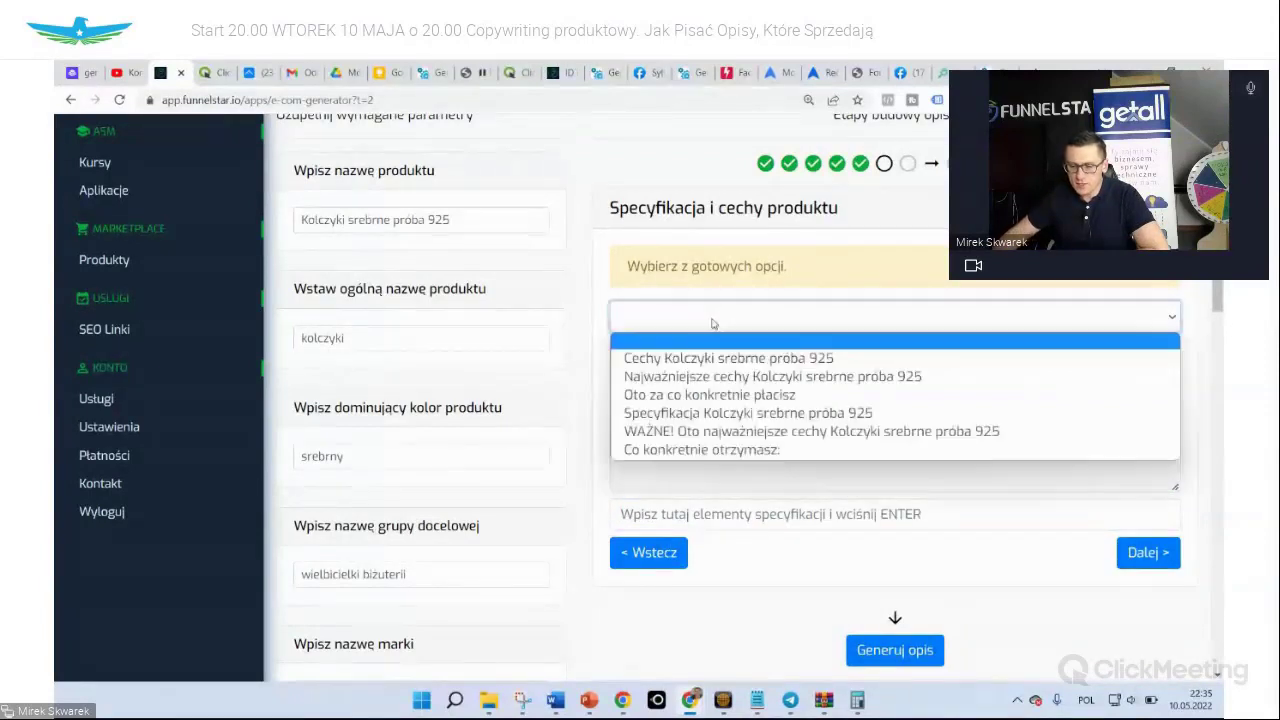
pyautogui.click(689, 377)
pyautogui.click(765, 512)
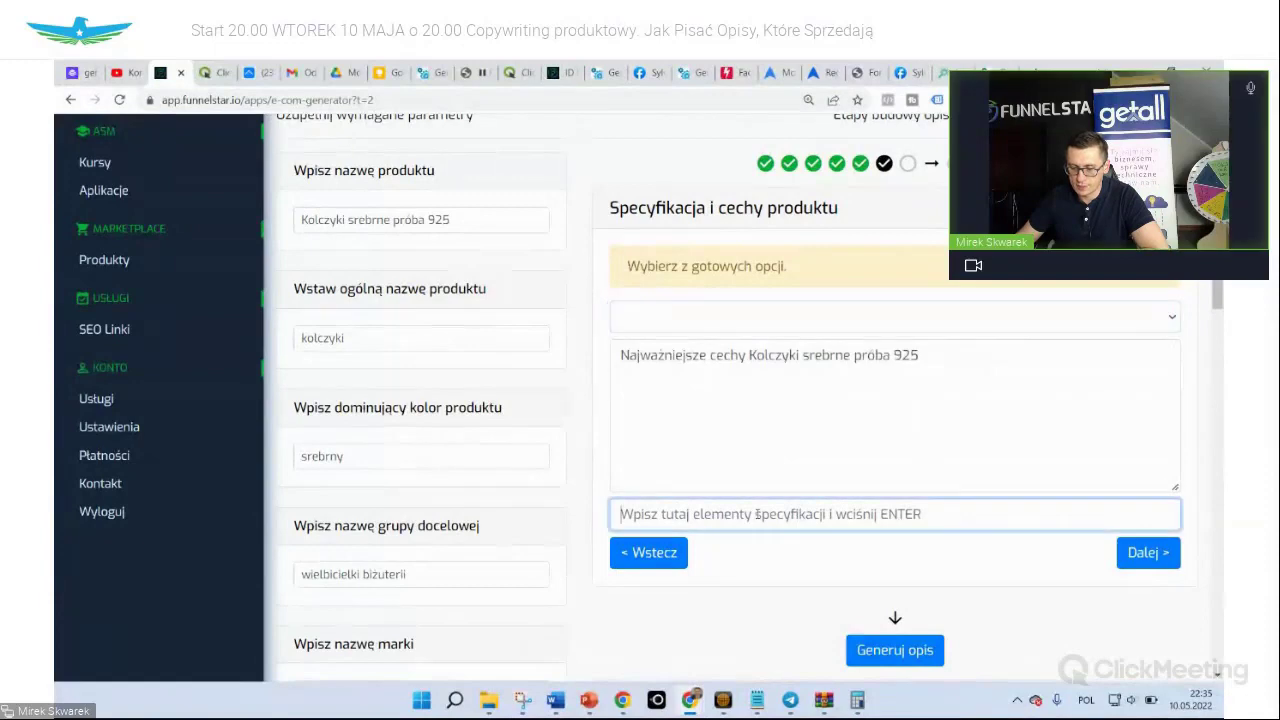
# Add "wyskoa" and "odporność na matowienie" as the earrings' specification items
pyautogui.write('wyskoa')
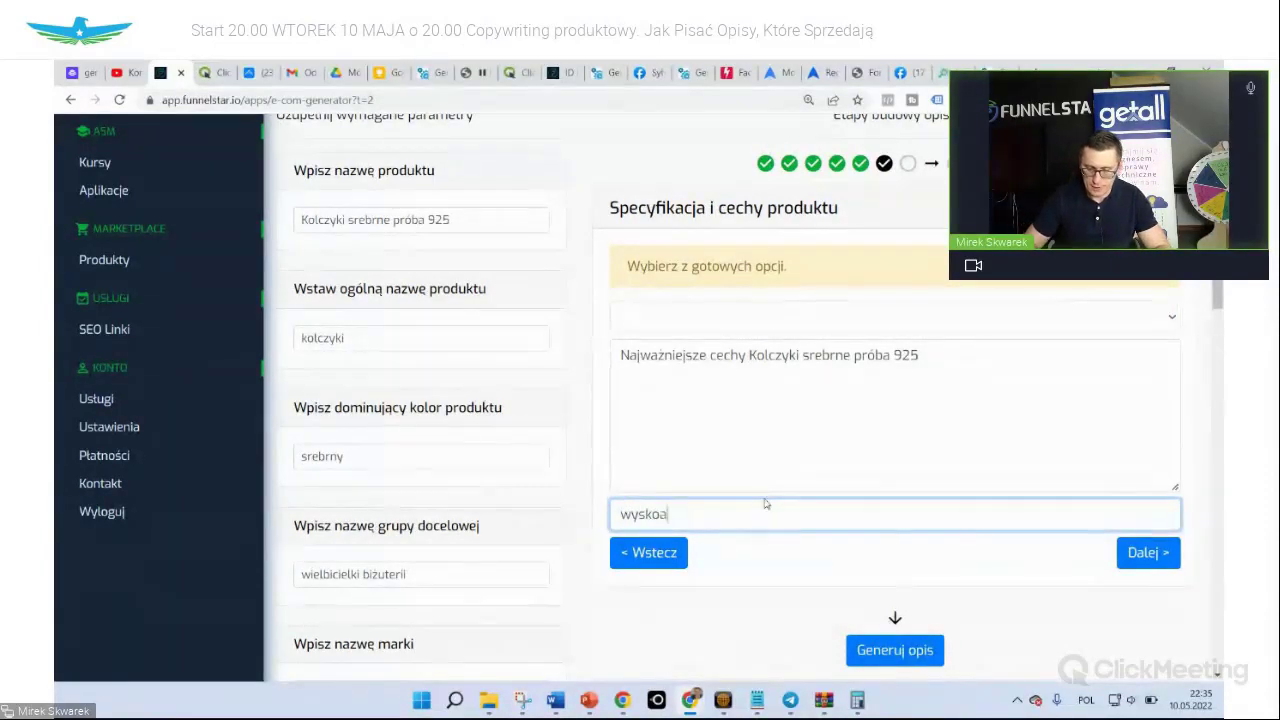
pyautogui.press('Return')
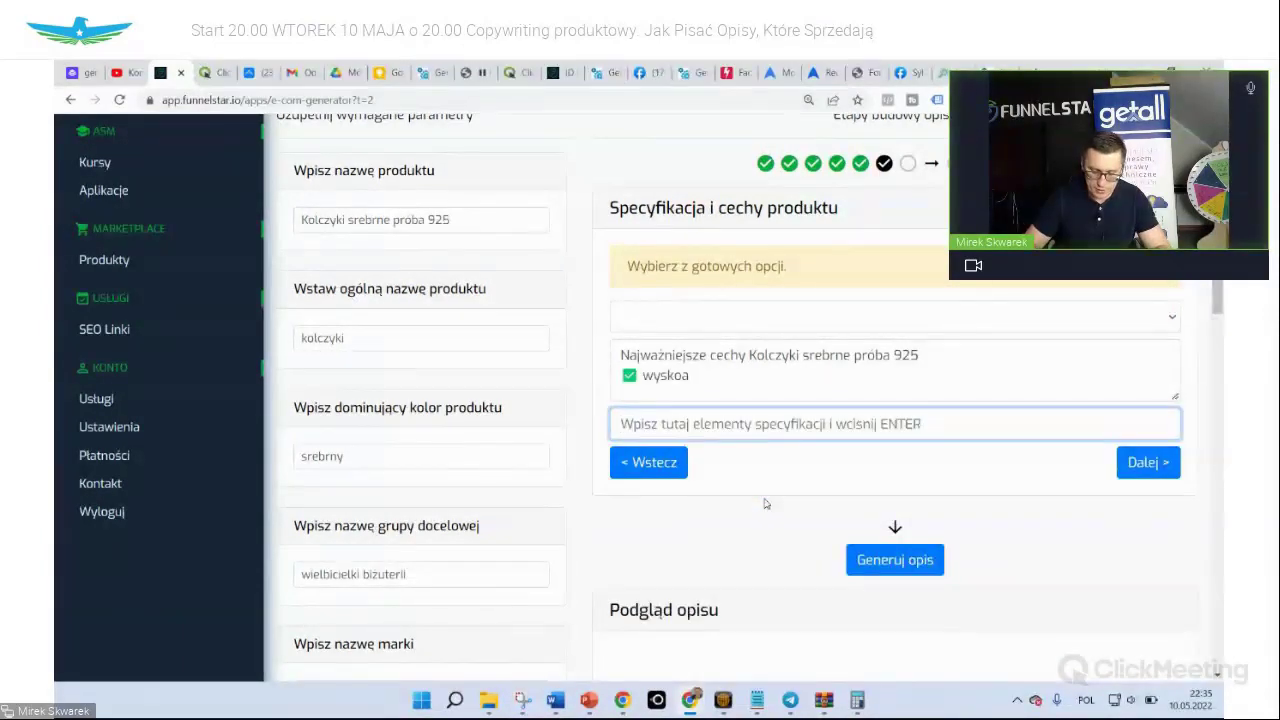
pyautogui.write('odporno')
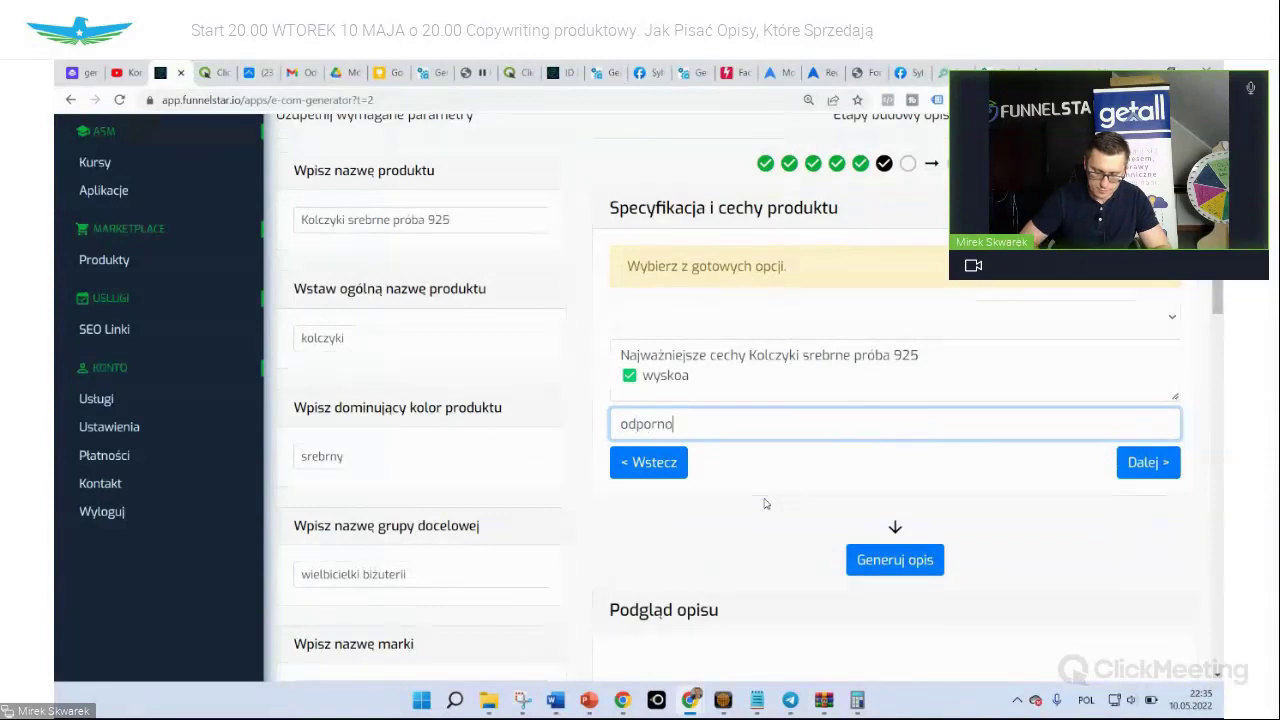
pyautogui.write('sć na matowienie')
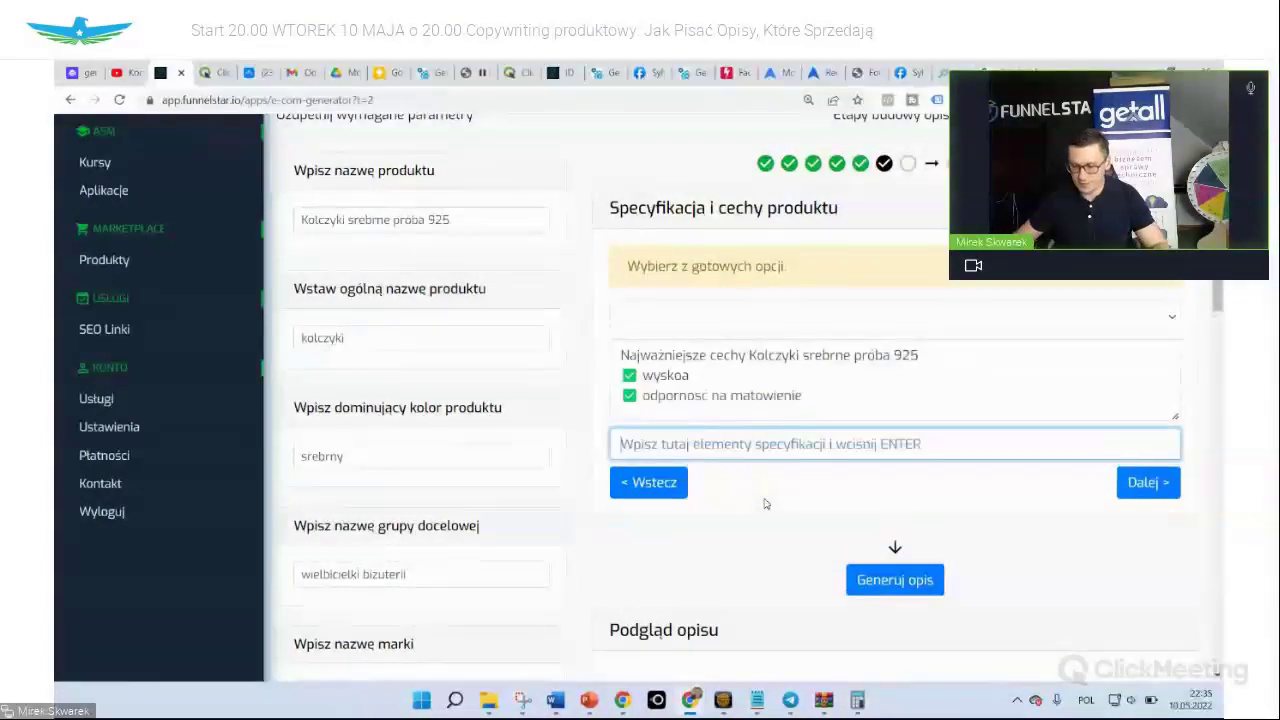
pyautogui.press('Return')
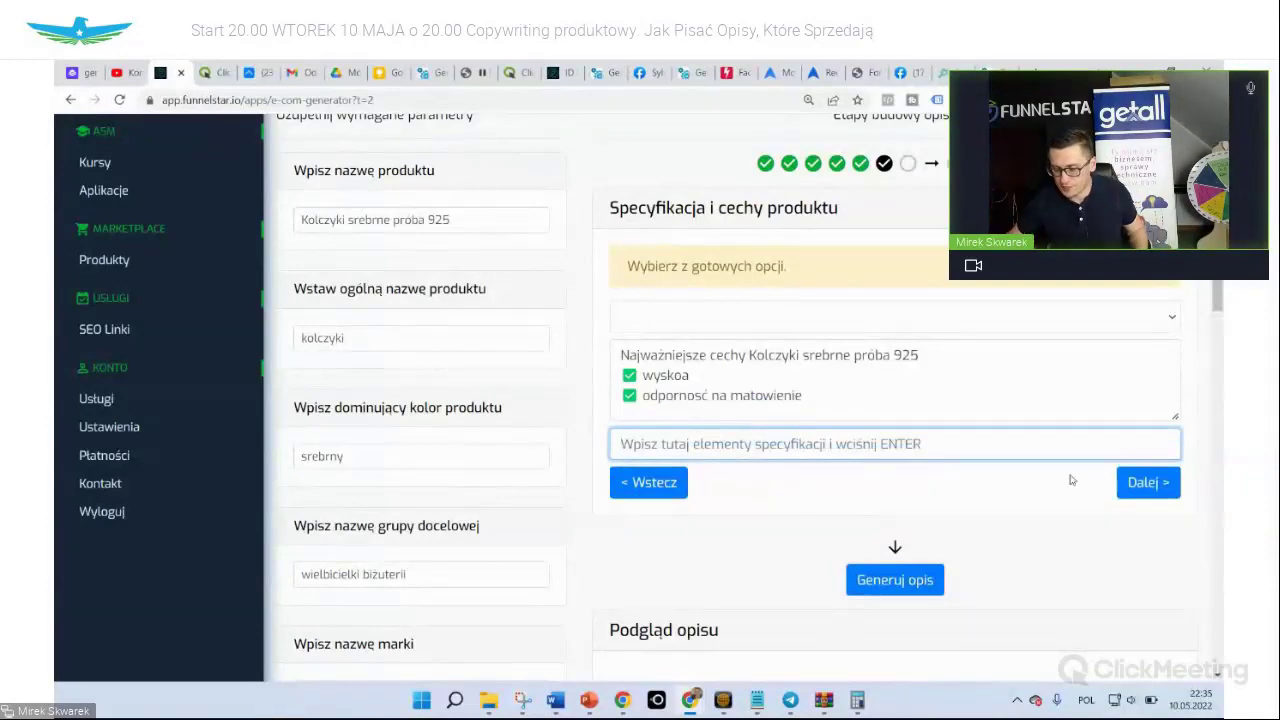
# Continue to the call-to-action section and choose the text starting "Kultowy Kolczyki srebrne próba 925 już niedługo może być u Ciebie. Kup teraz"
pyautogui.click(1145, 483)
pyautogui.click(742, 320)
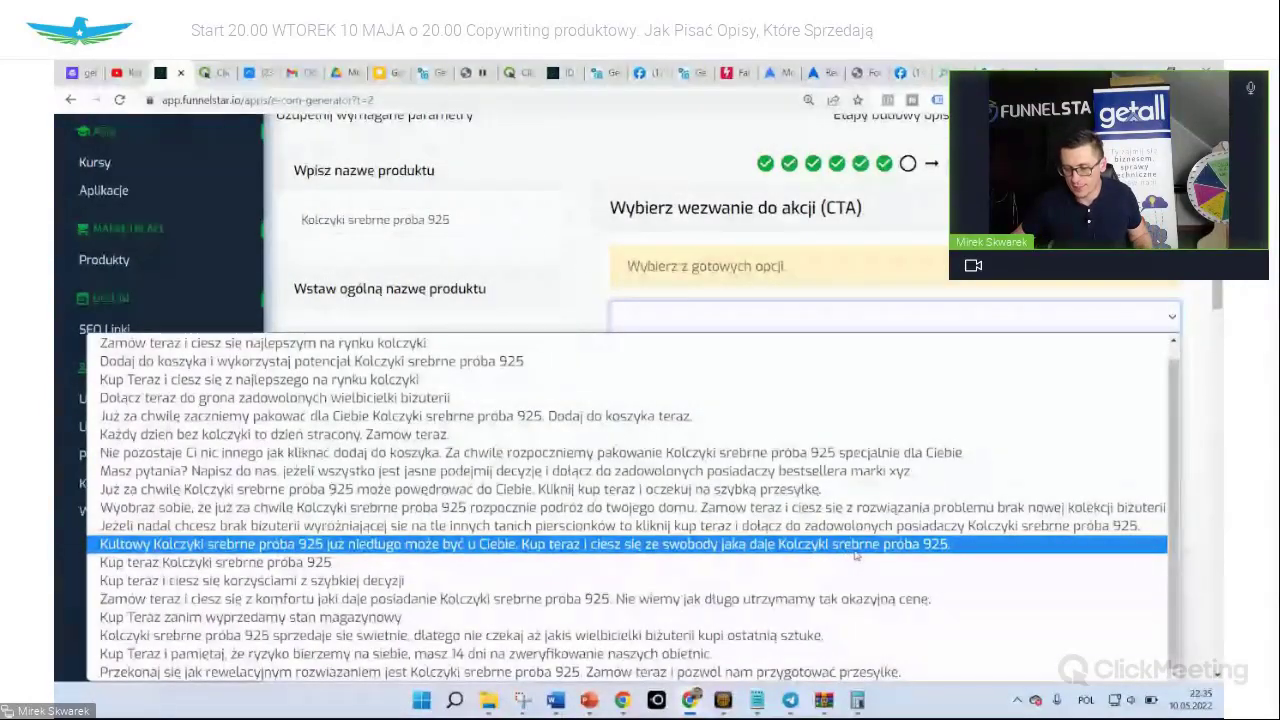
pyautogui.click(822, 548)
# Review the description preview and the description toolkit, and find the word "autentyczny" in the Power Words list
pyautogui.scroll(-10, 899, 454)
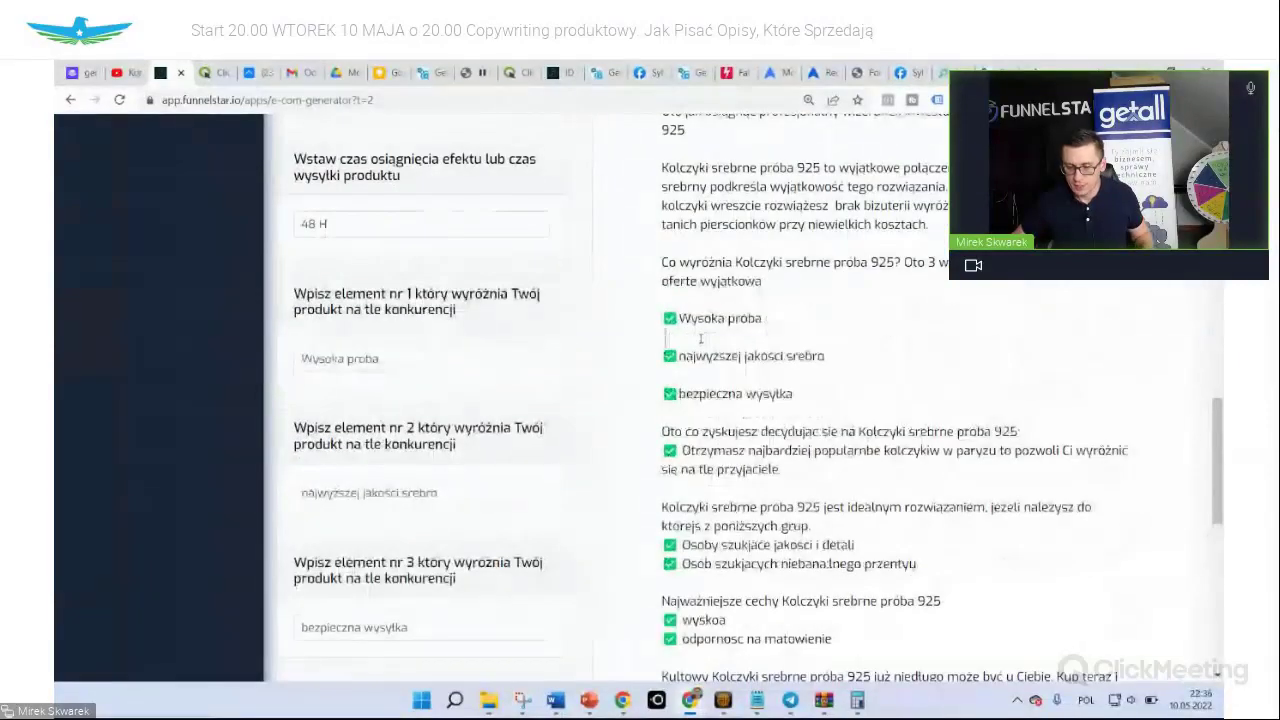
pyautogui.scroll(-4, 800, 560)
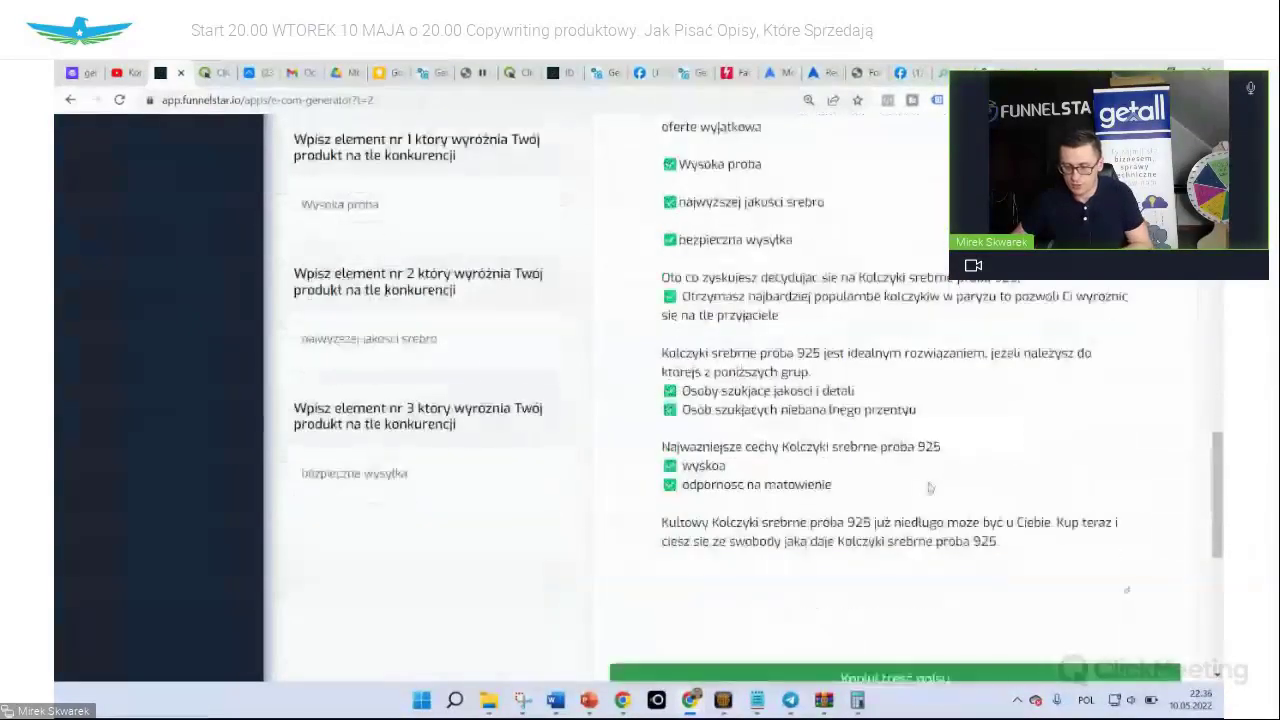
pyautogui.scroll(-5, 802, 562)
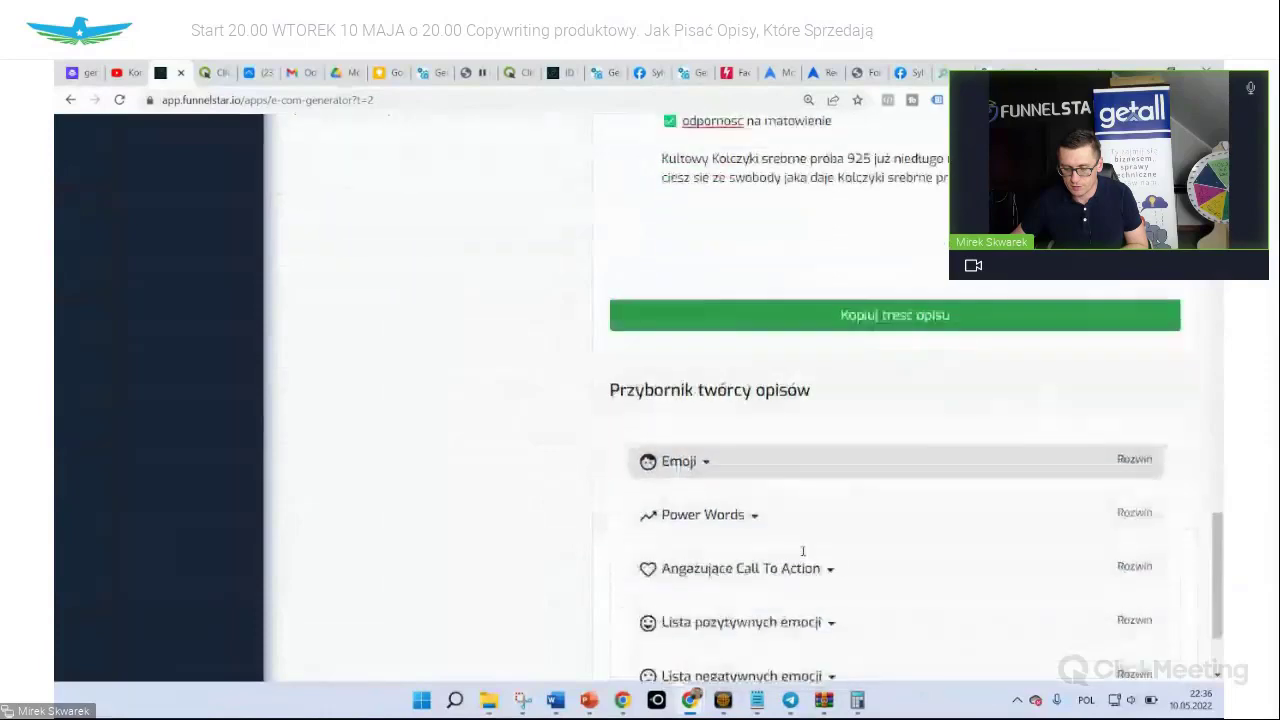
pyautogui.click(668, 321)
pyautogui.click(660, 325)
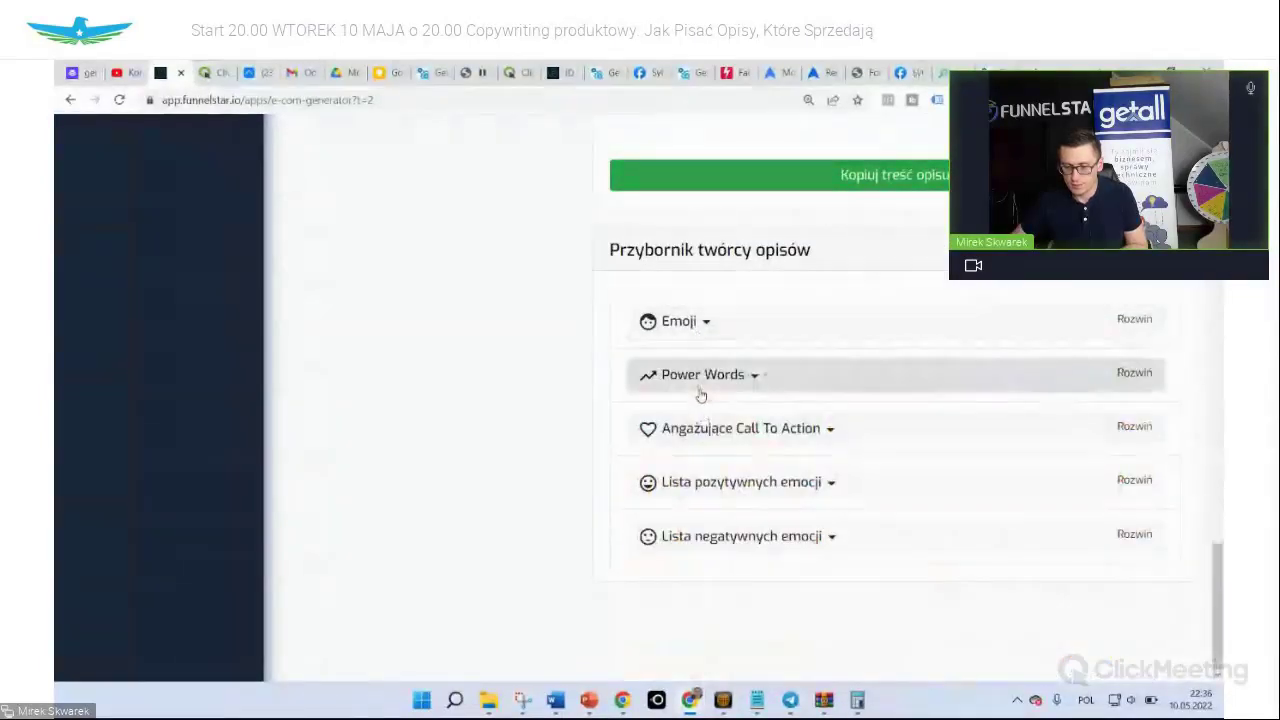
pyautogui.click(702, 375)
pyautogui.scroll(-2, 752, 470)
pyautogui.scroll(15, 752, 470)
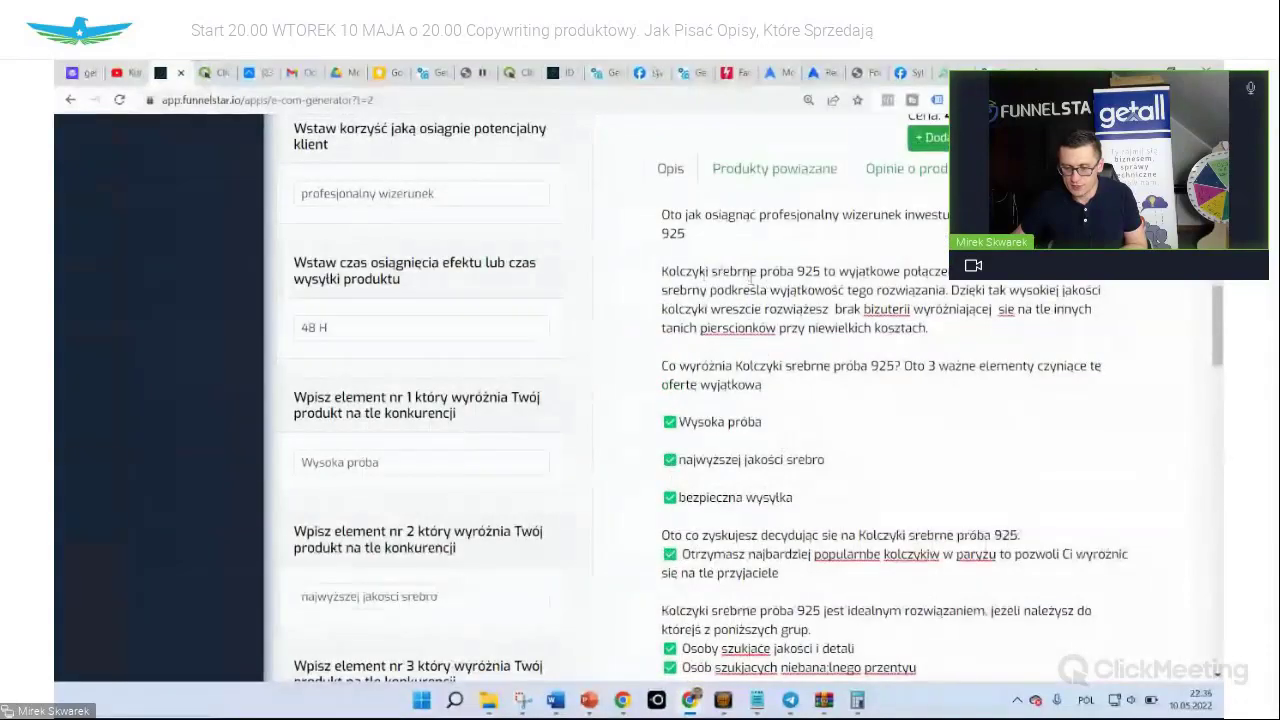
pyautogui.scroll(-15, 700, 450)
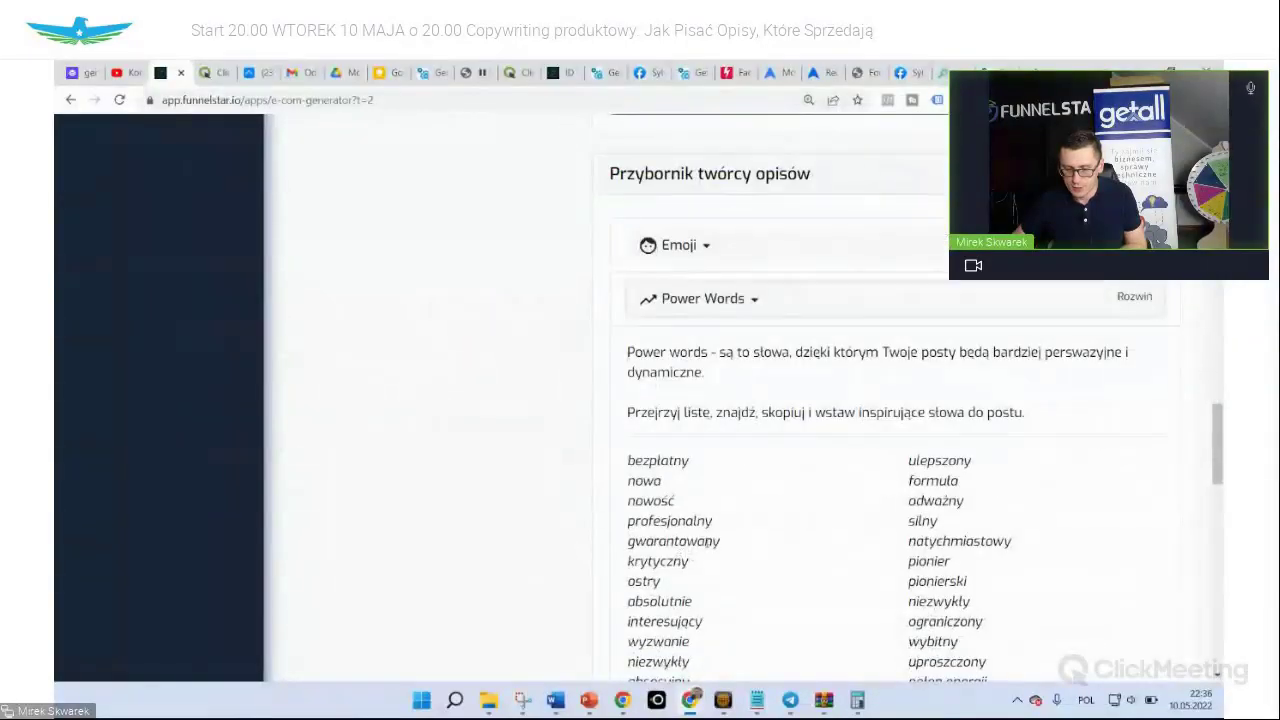
pyautogui.scroll(-3, 944, 364)
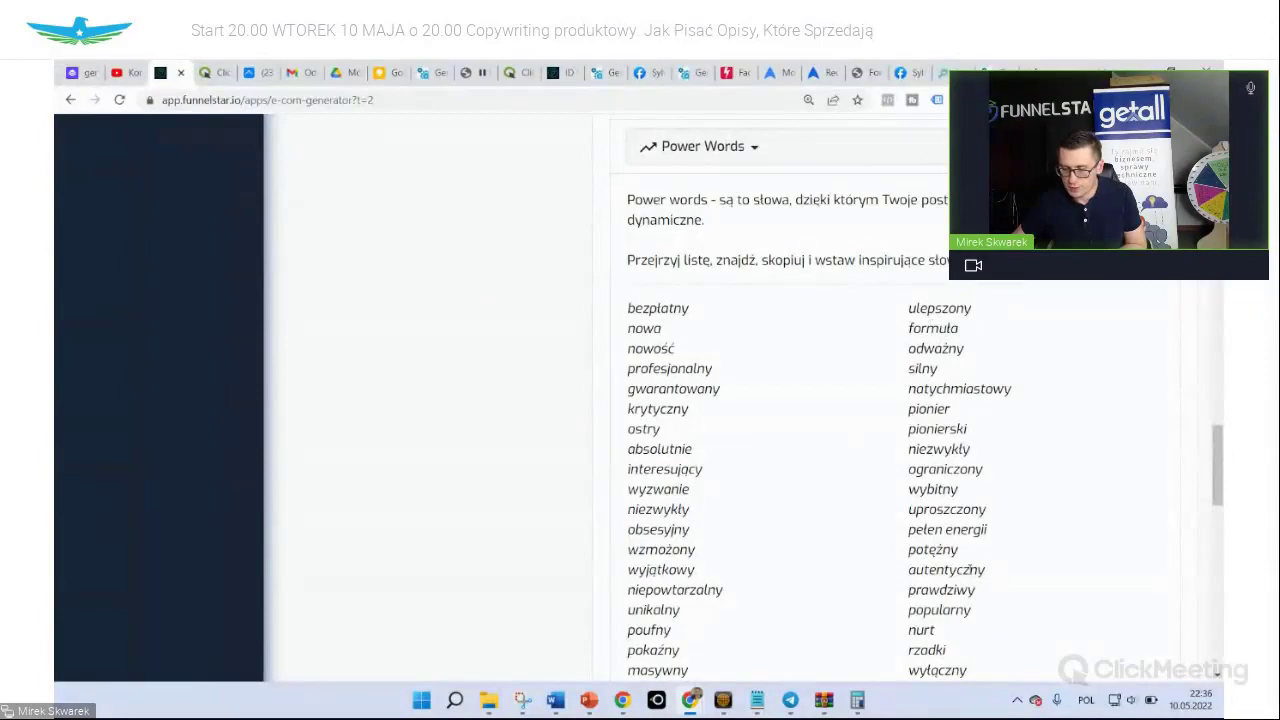
pyautogui.doubleClick(930, 570)
pyautogui.rightClick(930, 570)
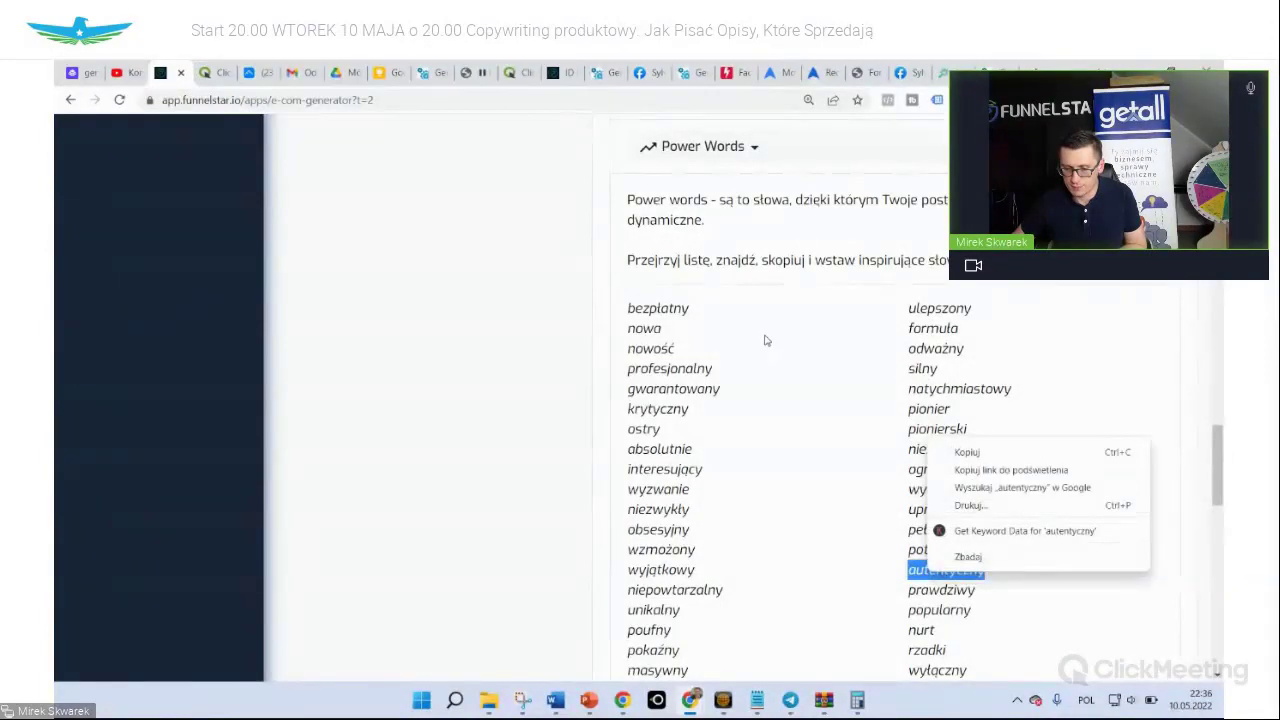
# Insert "z autentycznego" after "Kolczyki" at the start of the description's introduction, correcting its spelling
pyautogui.scroll(15, 765, 340)
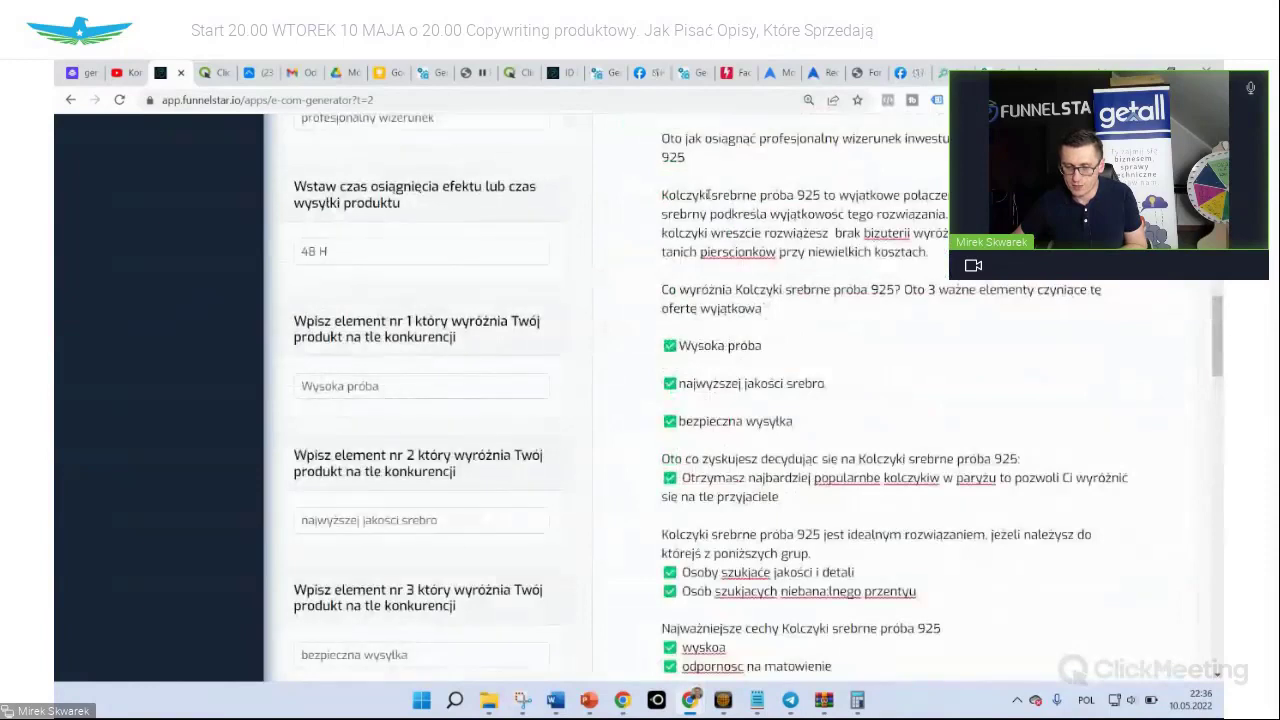
pyautogui.click(708, 195)
pyautogui.write('ż ay')
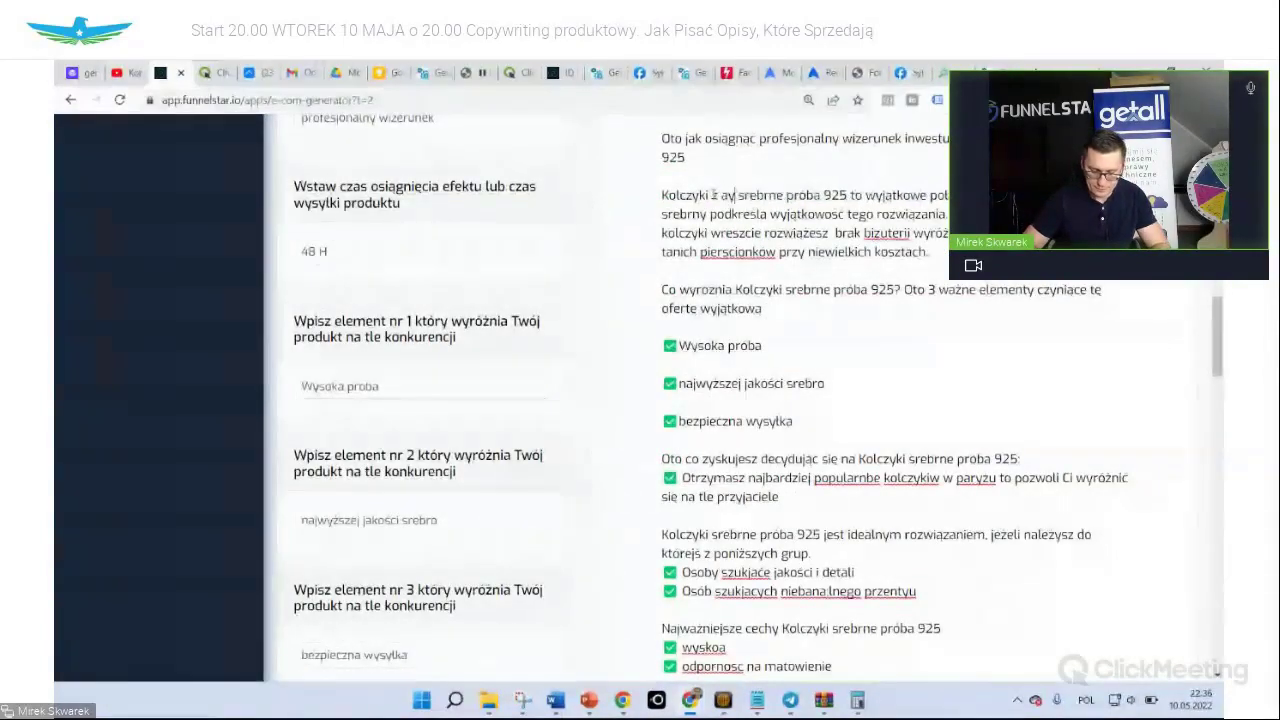
pyautogui.write('etnetycznej')
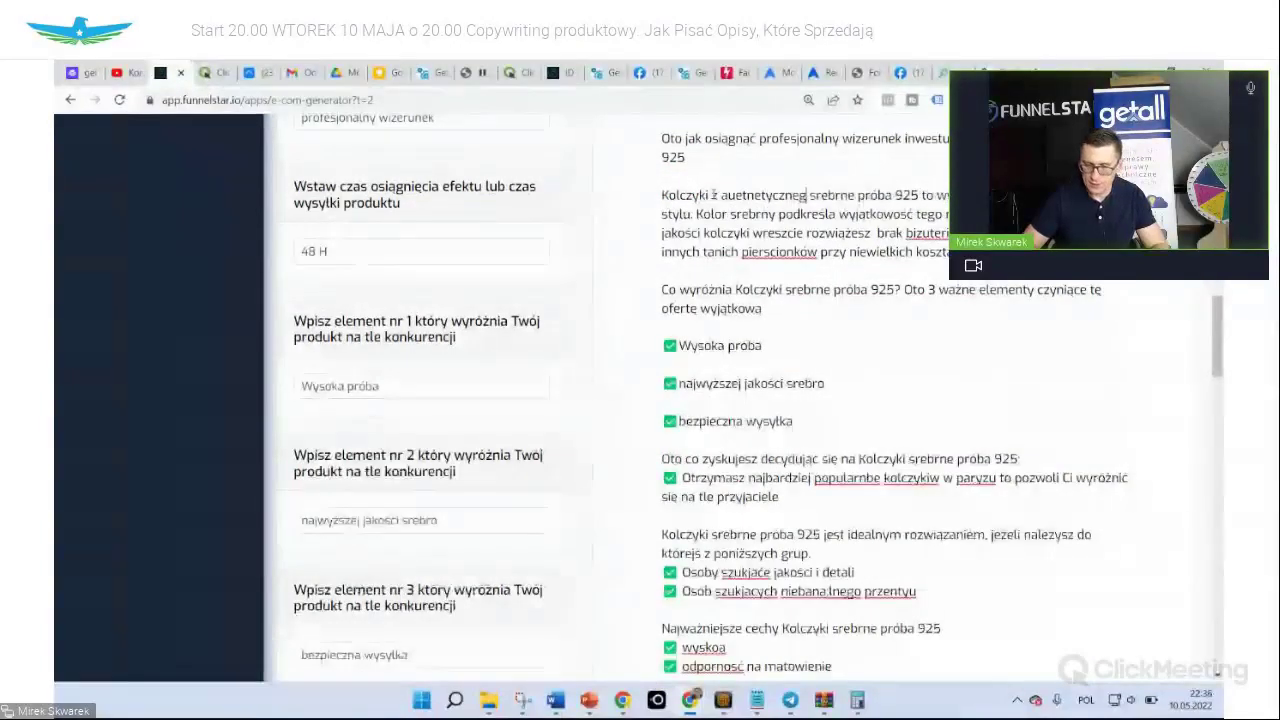
pyautogui.write('o')
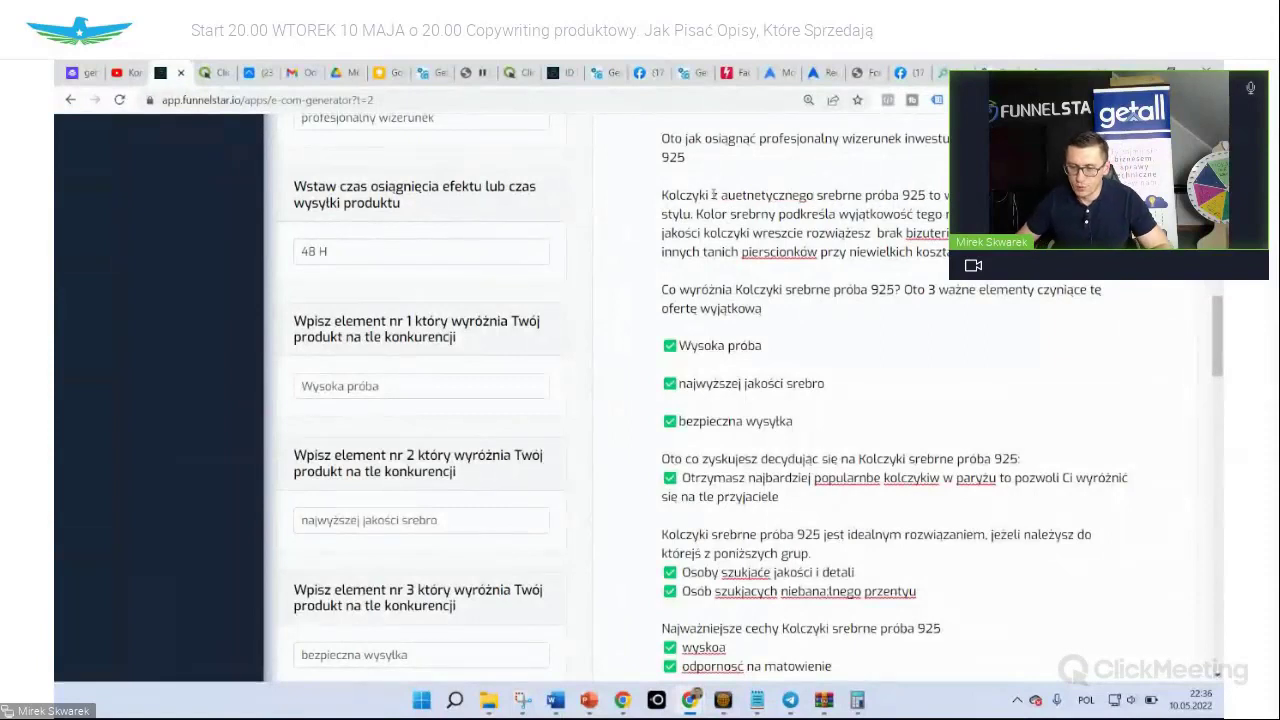
pyautogui.rightClick(770, 198)
pyautogui.click(880, 272)
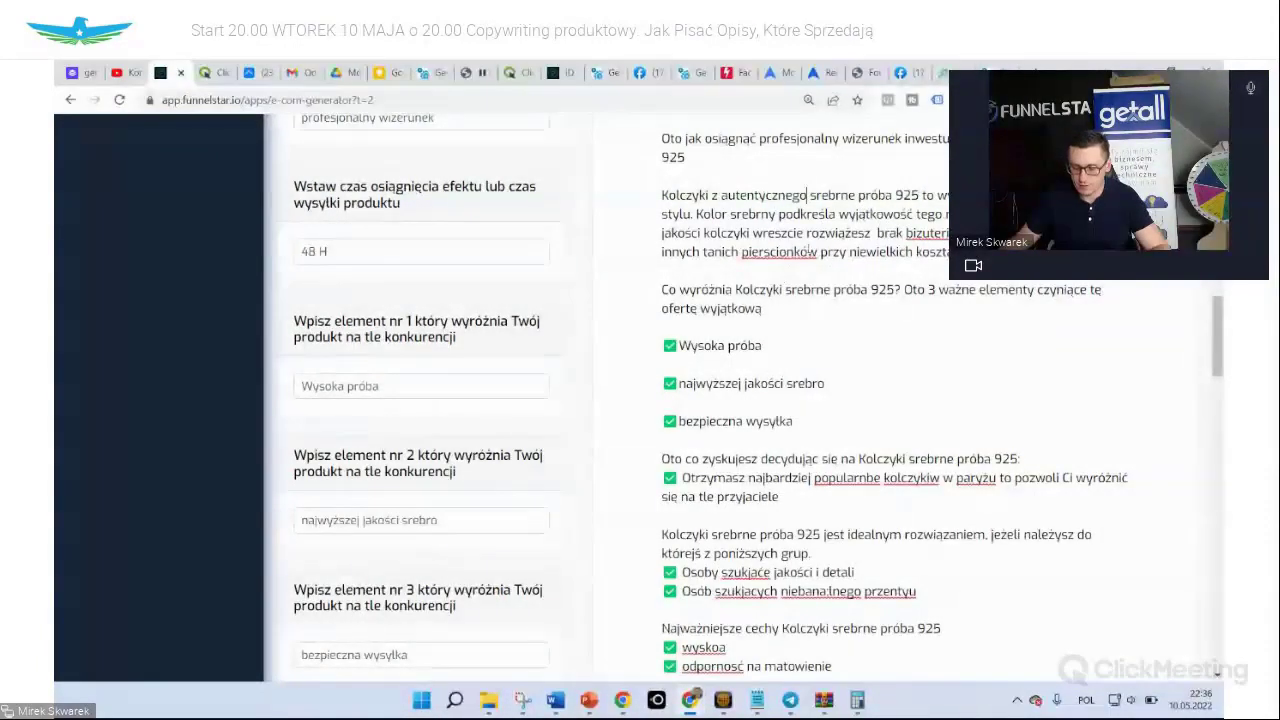
# Switch to the ClickMeeting webinar window and check the moderated chat
pyautogui.moveTo(704, 704)
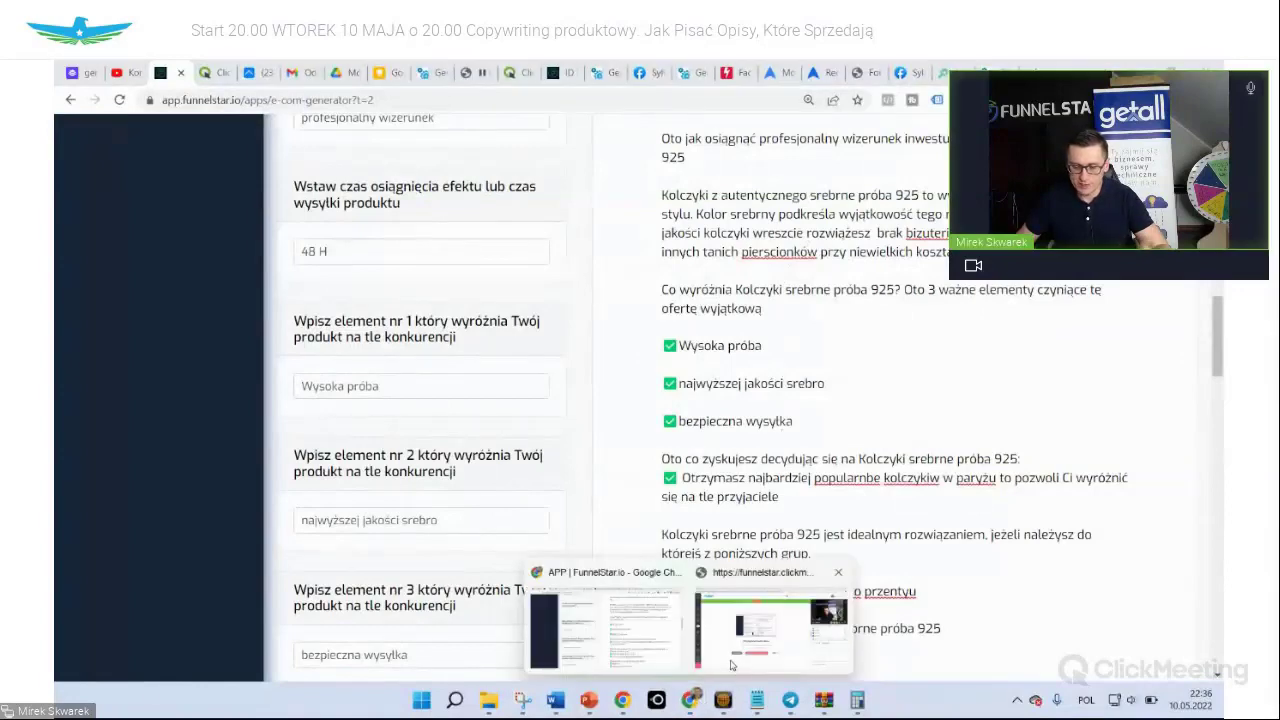
pyautogui.click(840, 640)
pyautogui.click(82, 228)
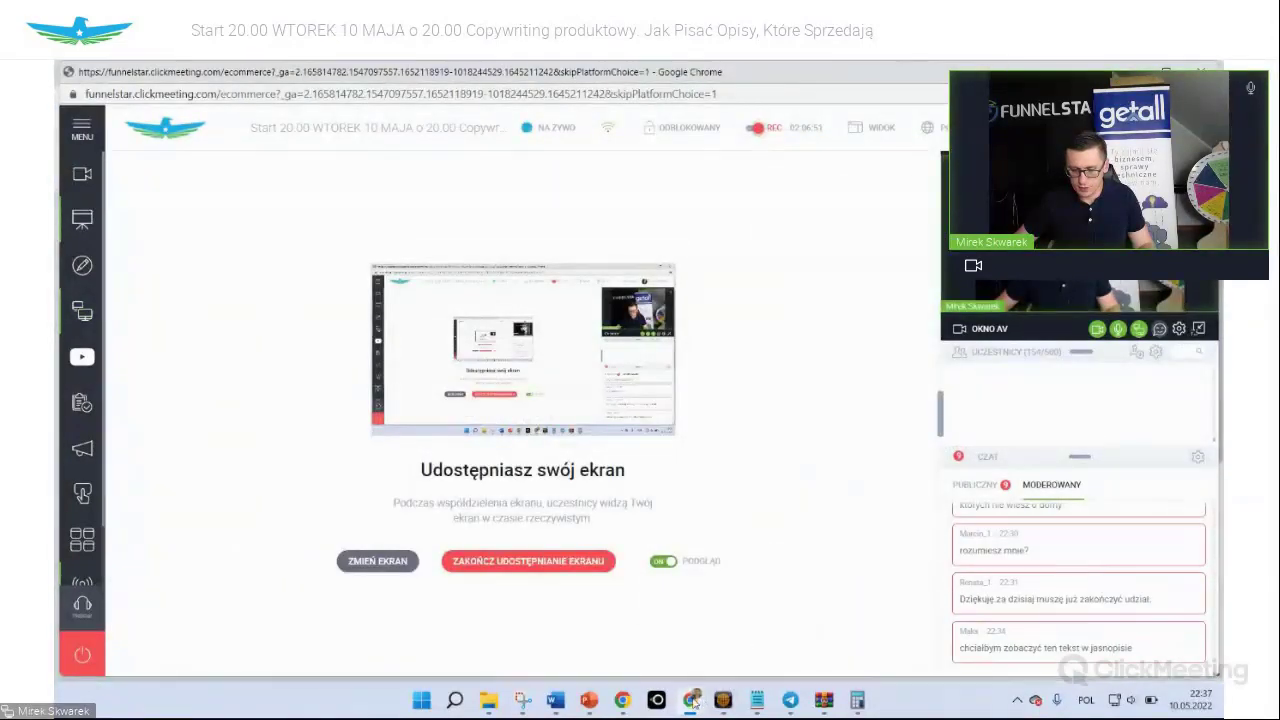
# Switch to Jasnopis and examine the earrings description's difficulty class, highlighted difficult fragments and underlined words
pyautogui.moveTo(690, 700)
pyautogui.click(621, 628)
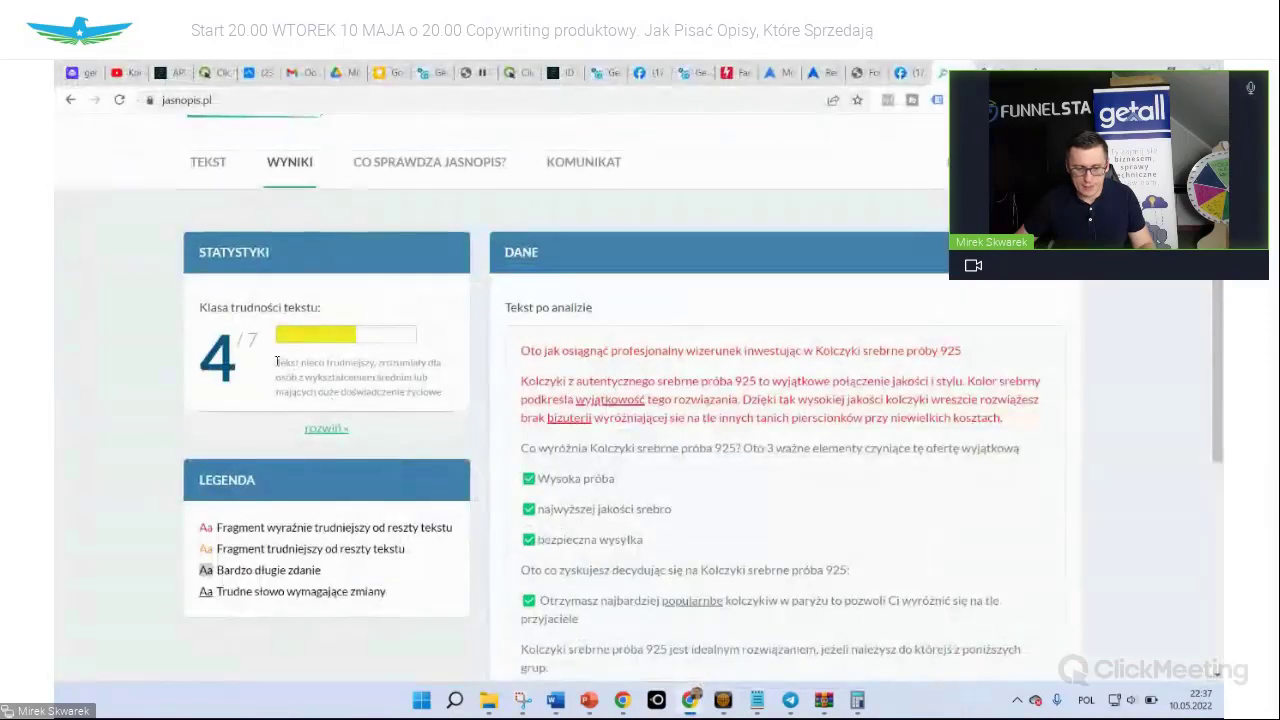
pyautogui.moveTo(276, 362); pyautogui.dragTo(444, 392)
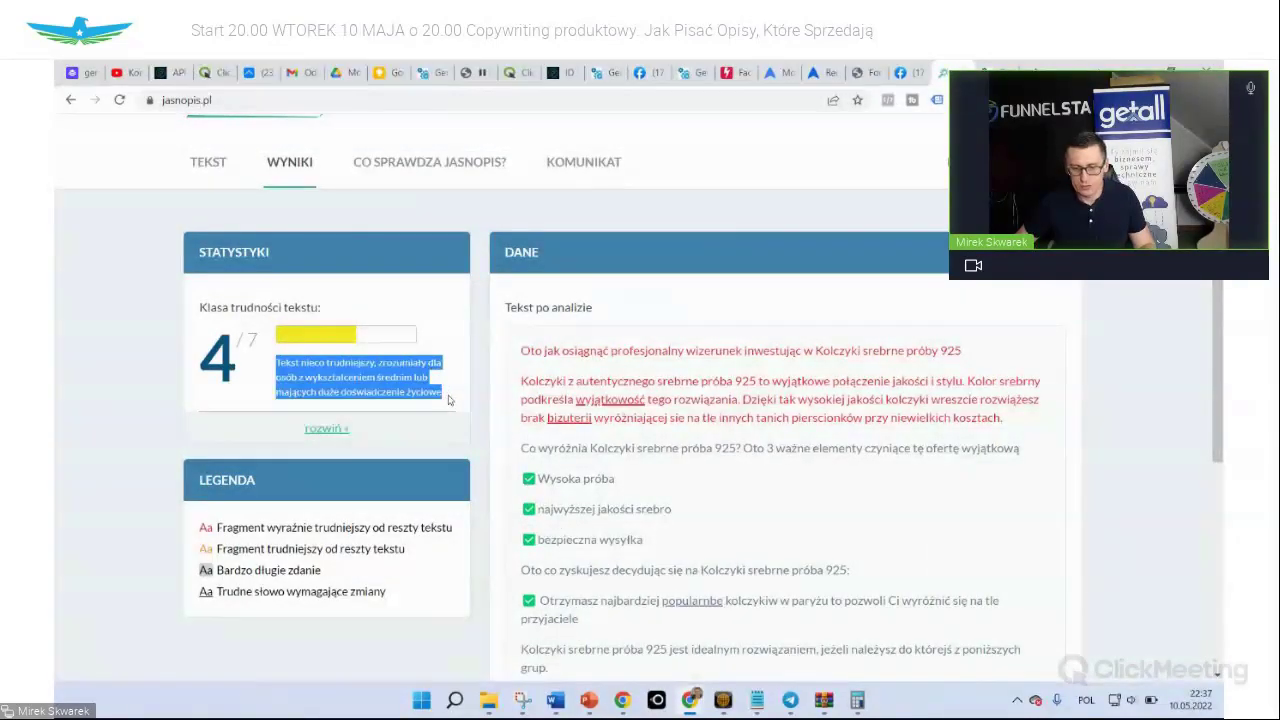
pyautogui.moveTo(628, 404)
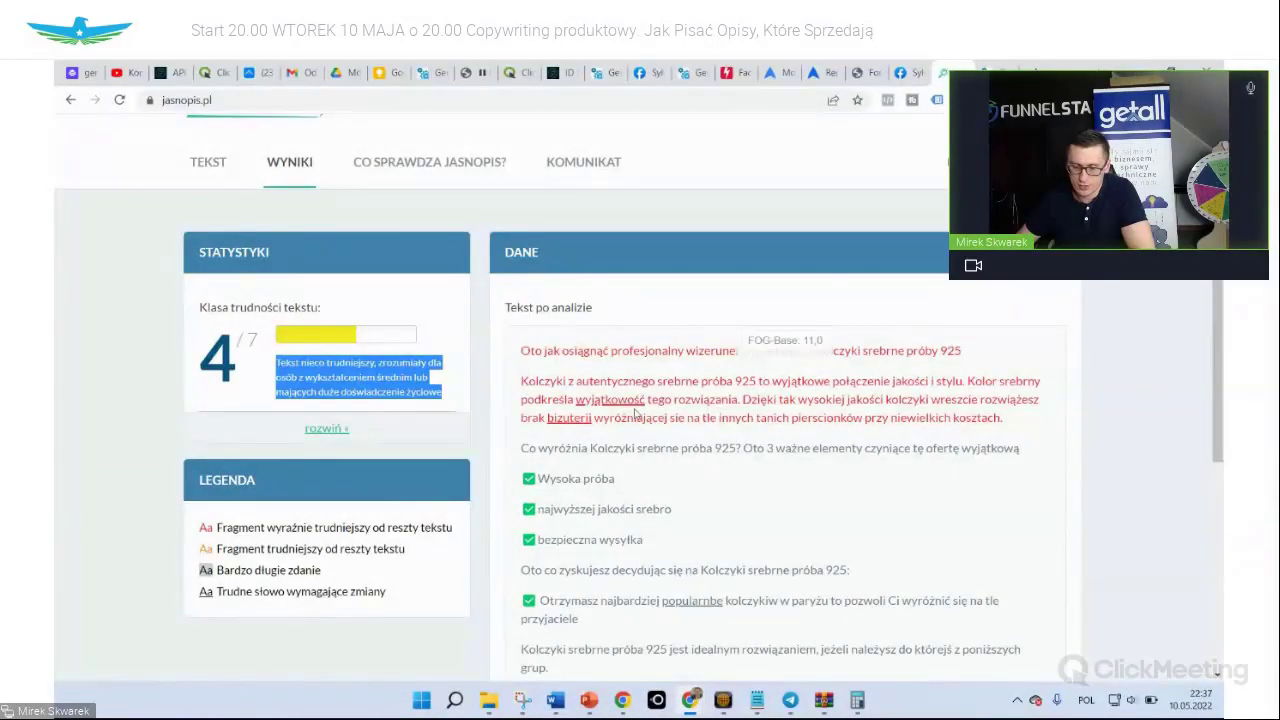
pyautogui.scroll(-2, 799, 381)
pyautogui.scroll(-4, 799, 381)
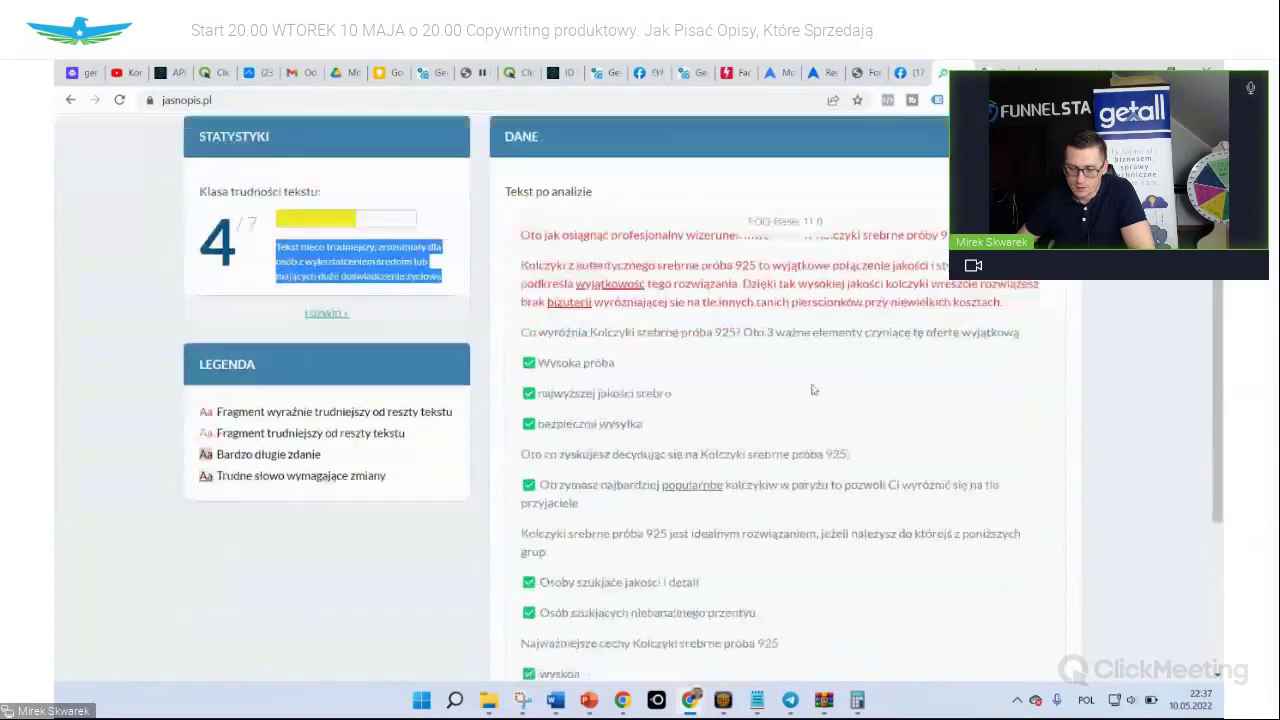
pyautogui.scroll(2, 650, 340)
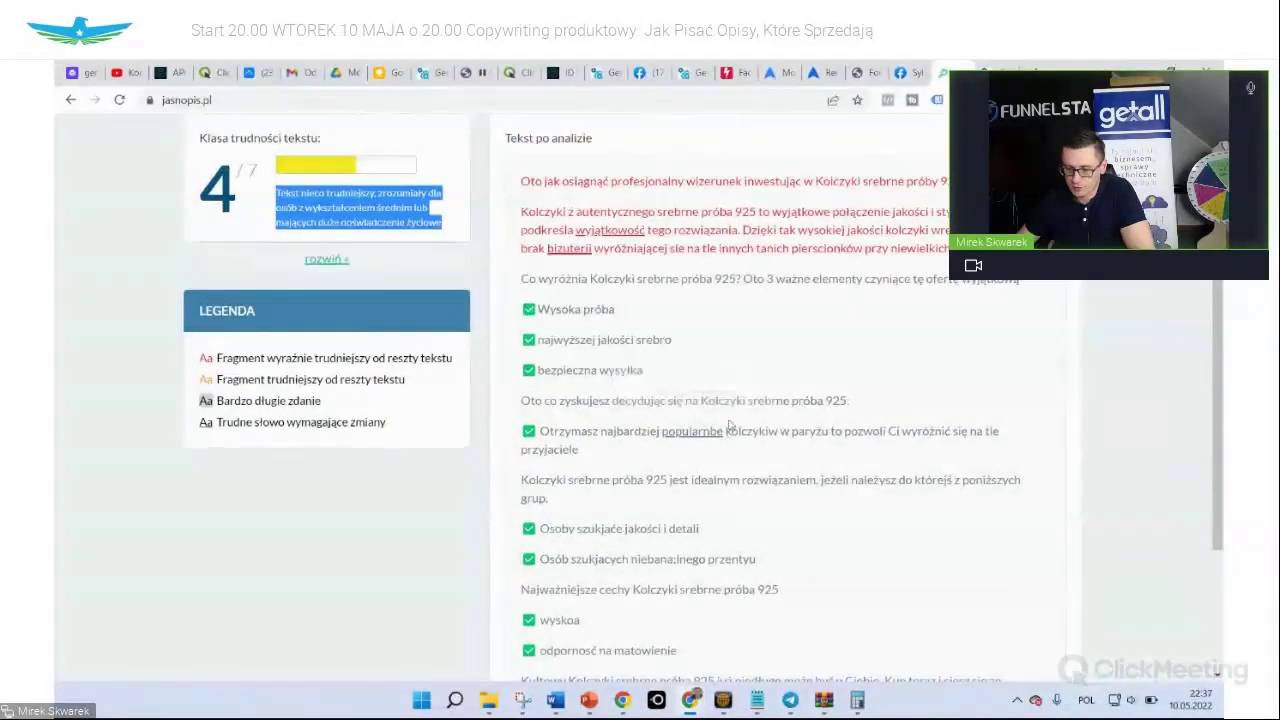
pyautogui.scroll(-1, 760, 307)
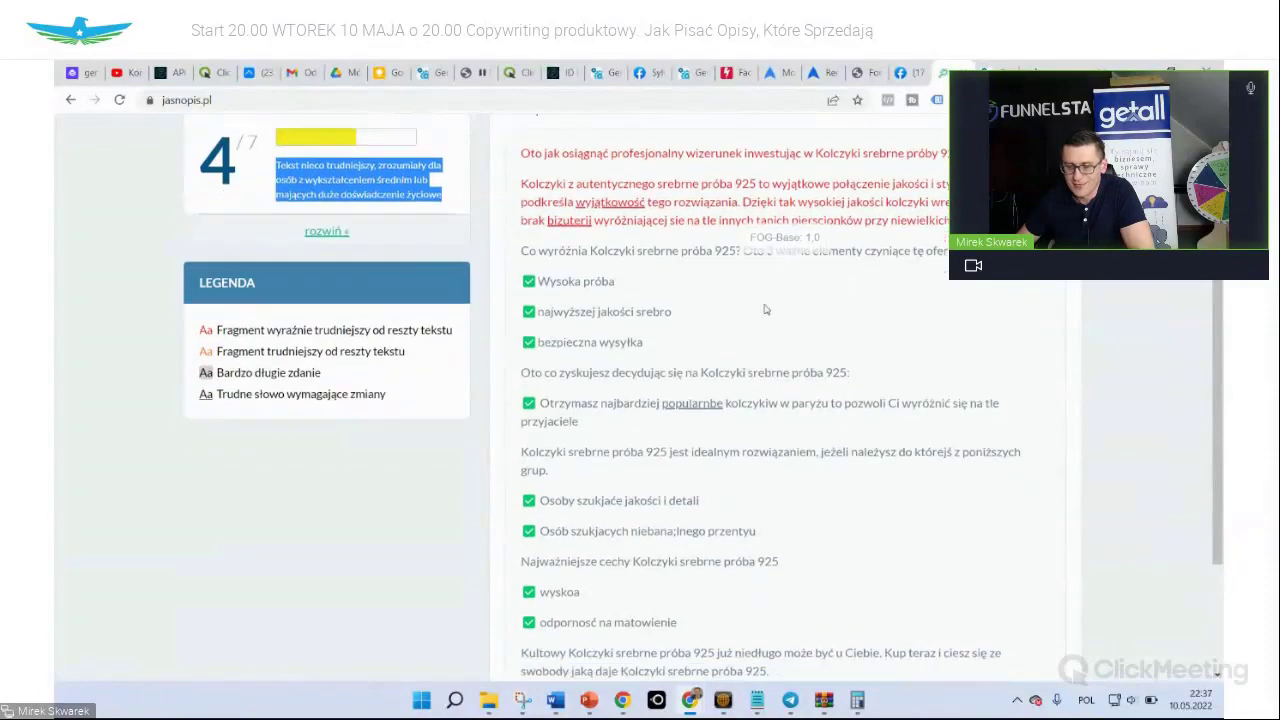
pyautogui.scroll(2, 760, 308)
pyautogui.moveTo(739, 355); pyautogui.dragTo(681, 356)
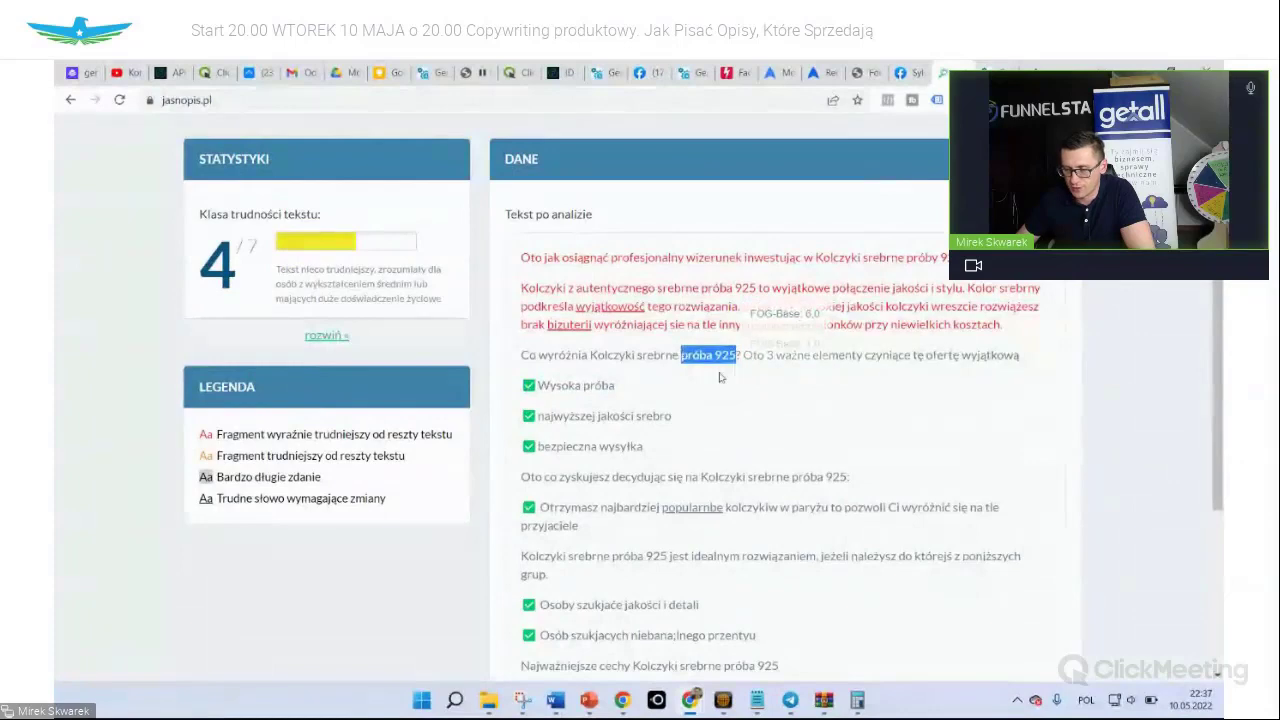
pyautogui.scroll(-3, 777, 393)
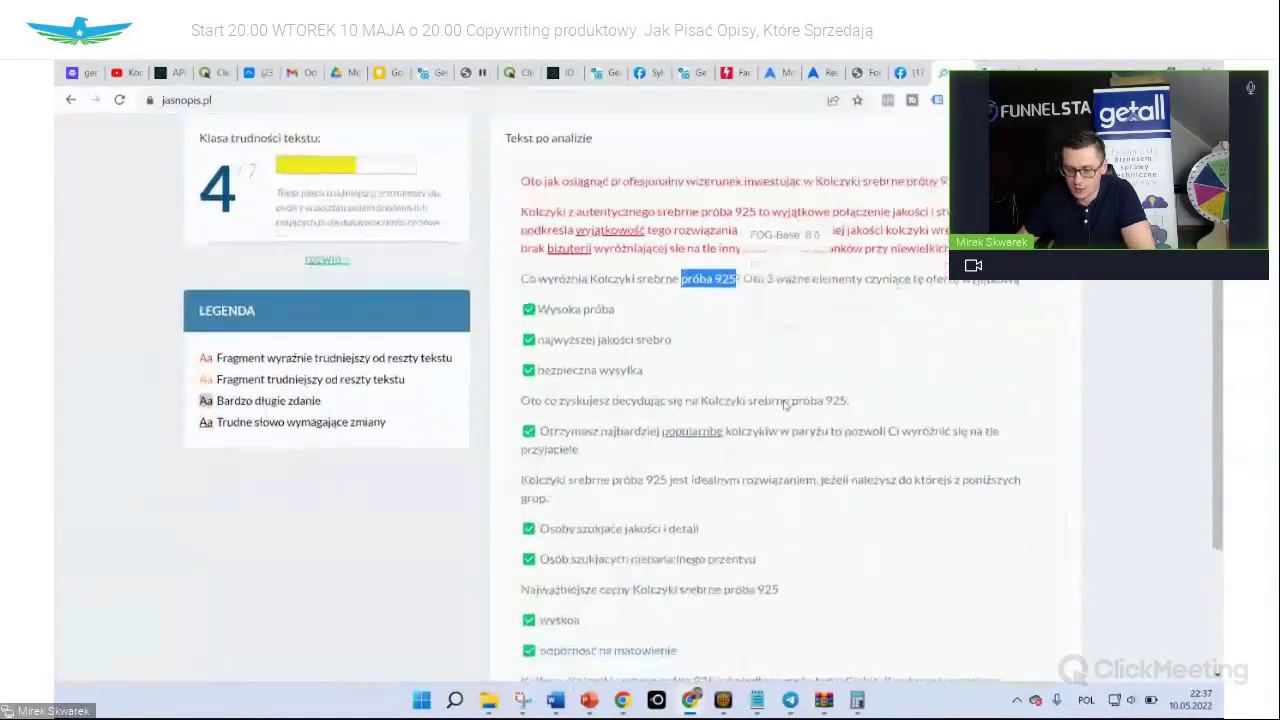
pyautogui.moveTo(691, 700)
pyautogui.click(742, 643)
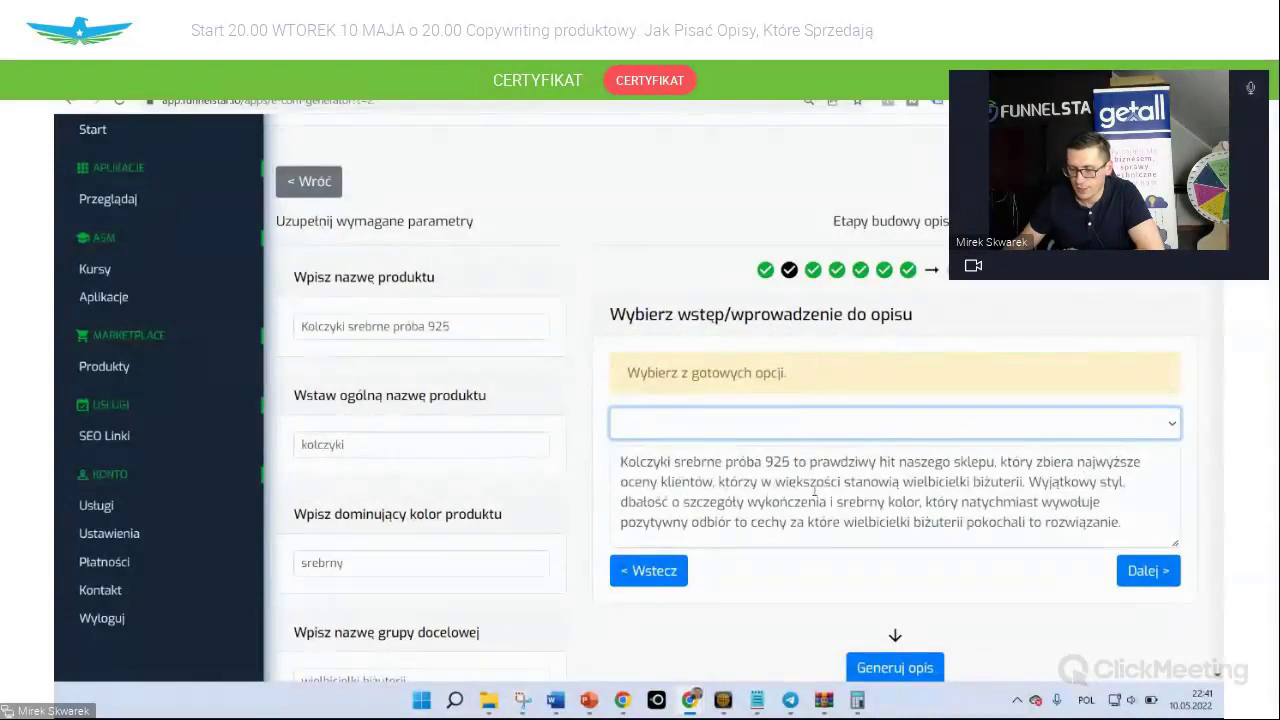
# Continue to the distinguishing elements section and choose "Oto co wyróżnia Kolczyki srebrne próba 925 z setek innych propozycji w kategorii kolczyki."
pyautogui.click(965, 482)
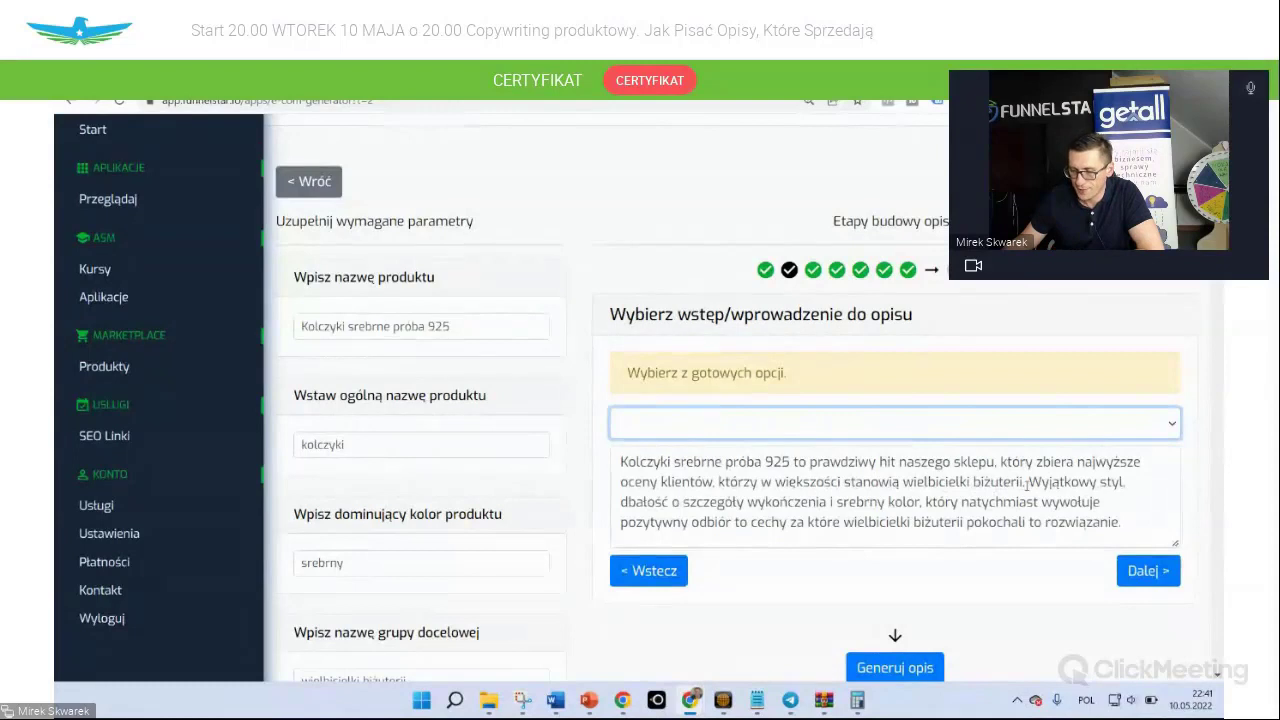
pyautogui.click(1025, 484)
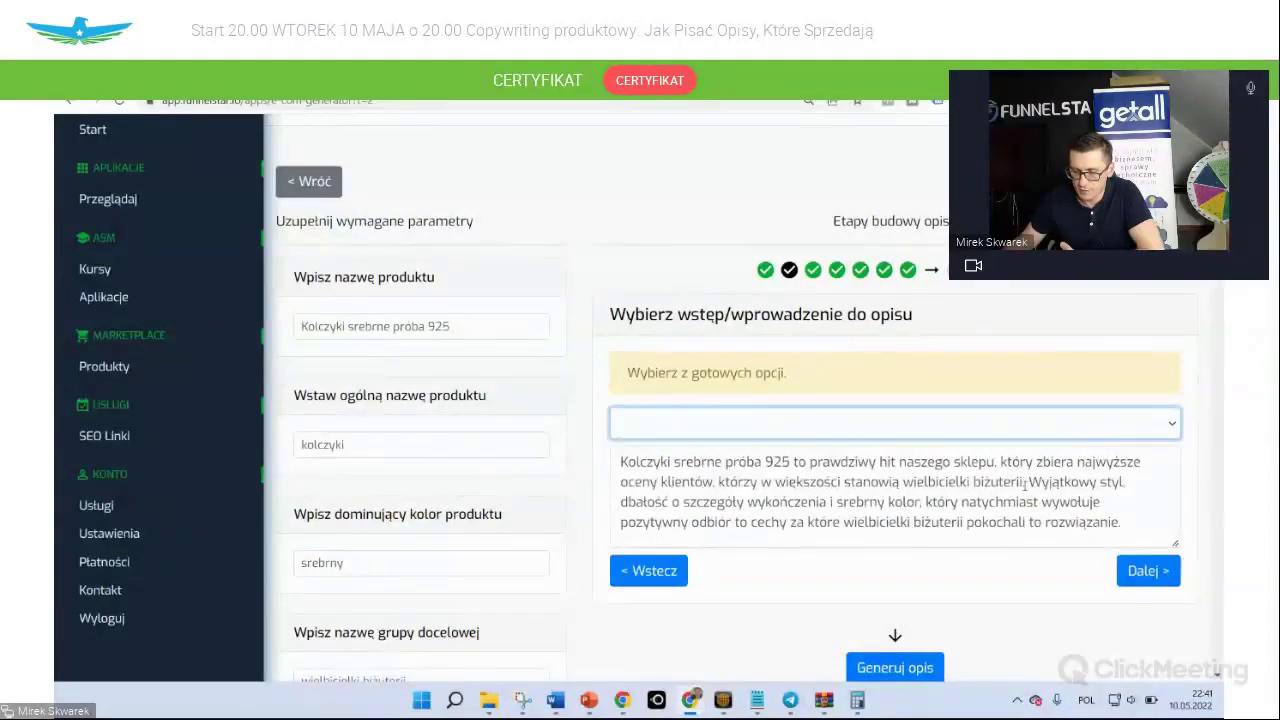
pyautogui.click(922, 503)
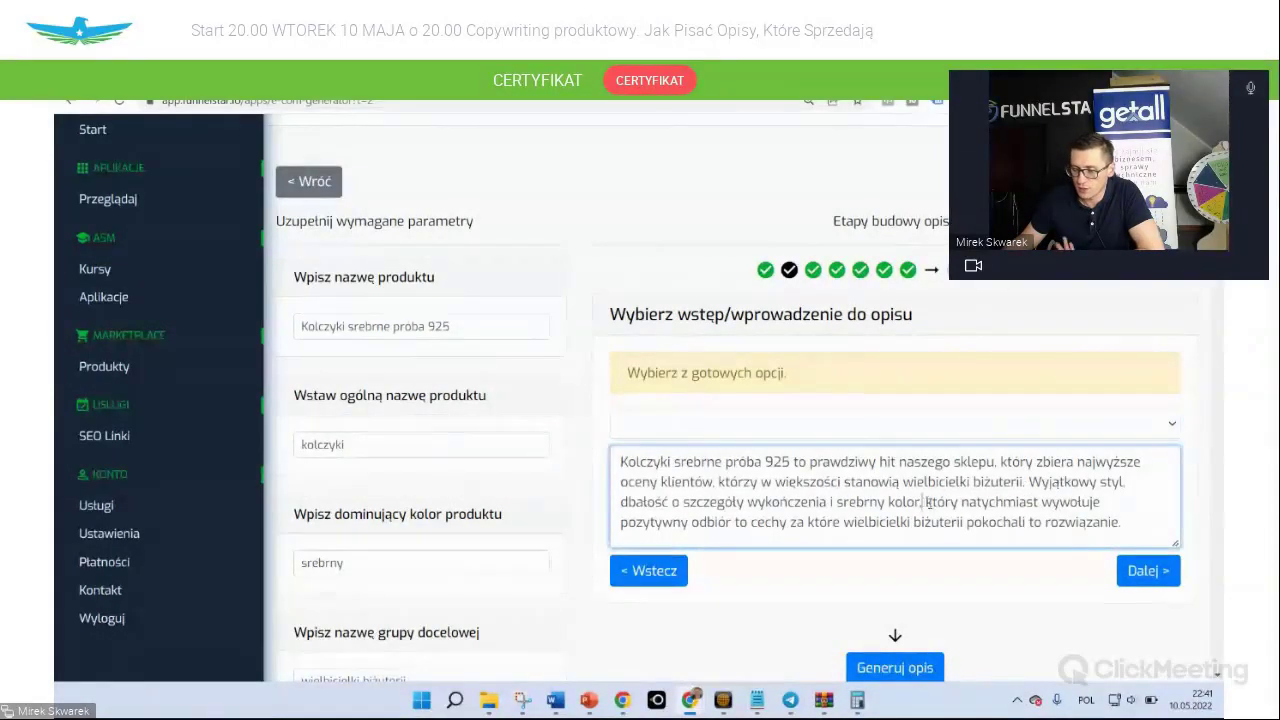
pyautogui.click(1128, 572)
pyautogui.click(813, 428)
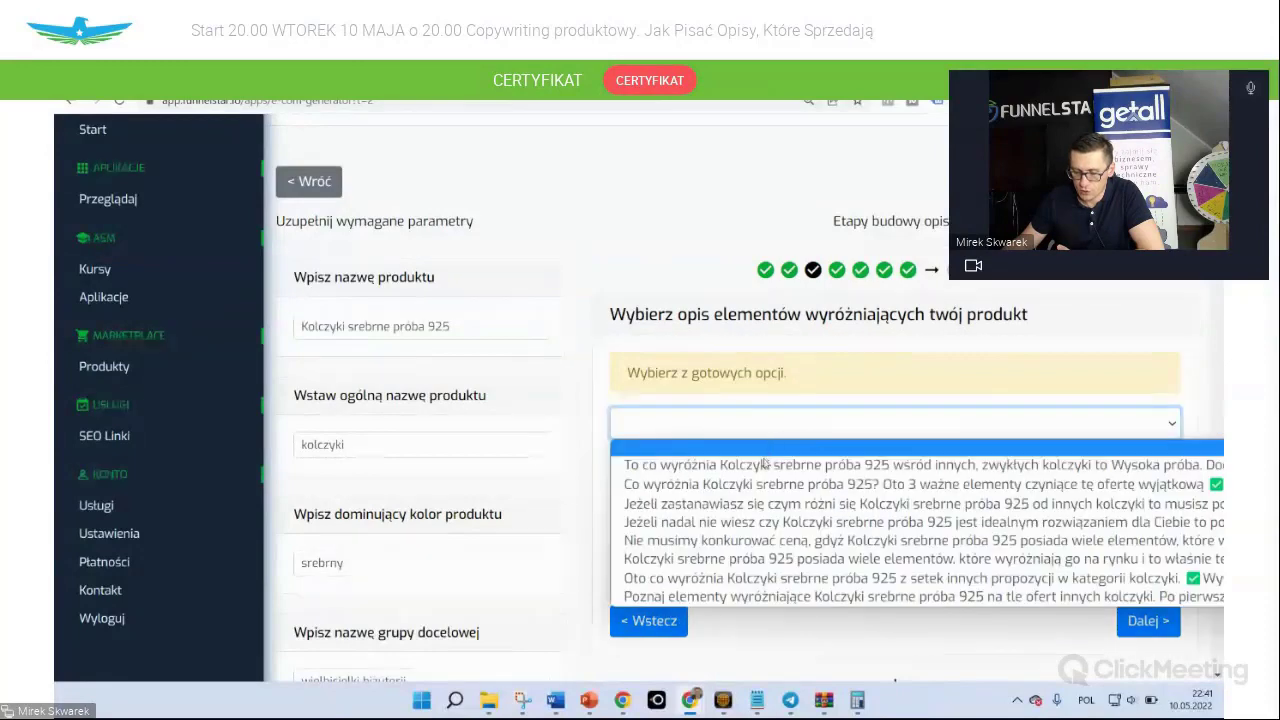
pyautogui.click(745, 596)
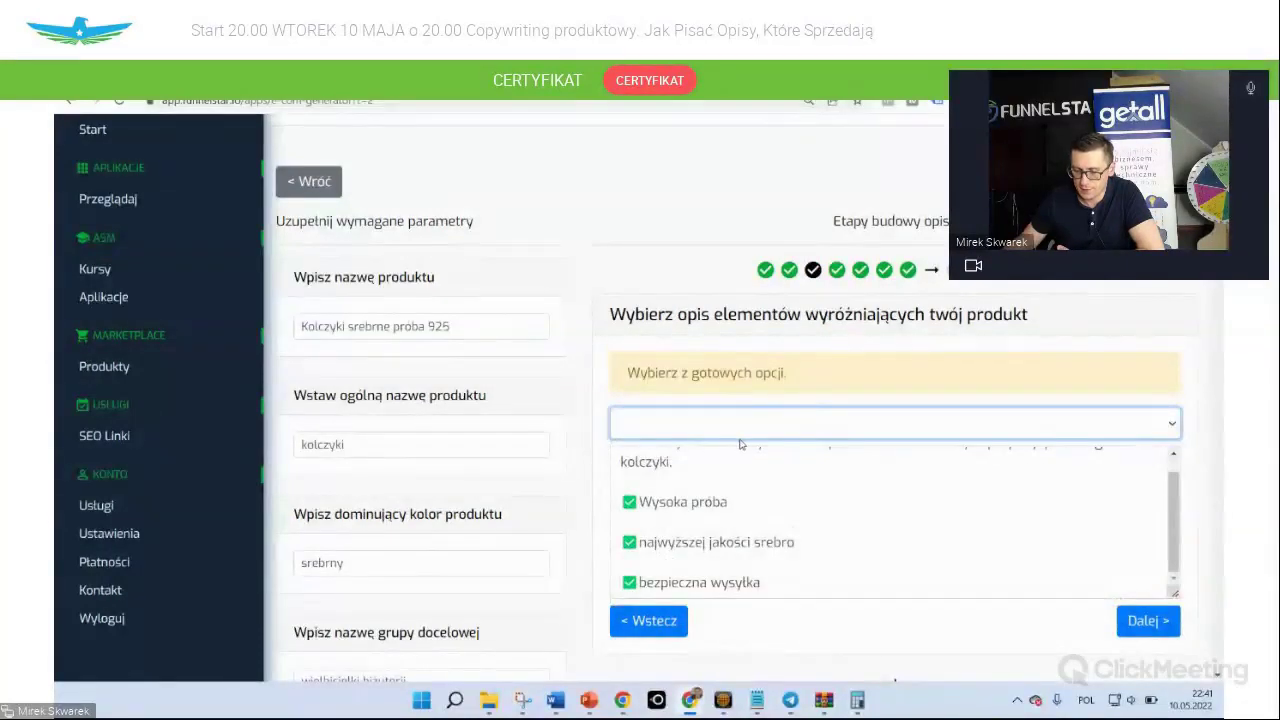
# Leave the earrings description and return to E-com Generator 3.0's selection of description variants
pyautogui.scroll(1, 740, 444)
pyautogui.scroll(-3, 790, 352)
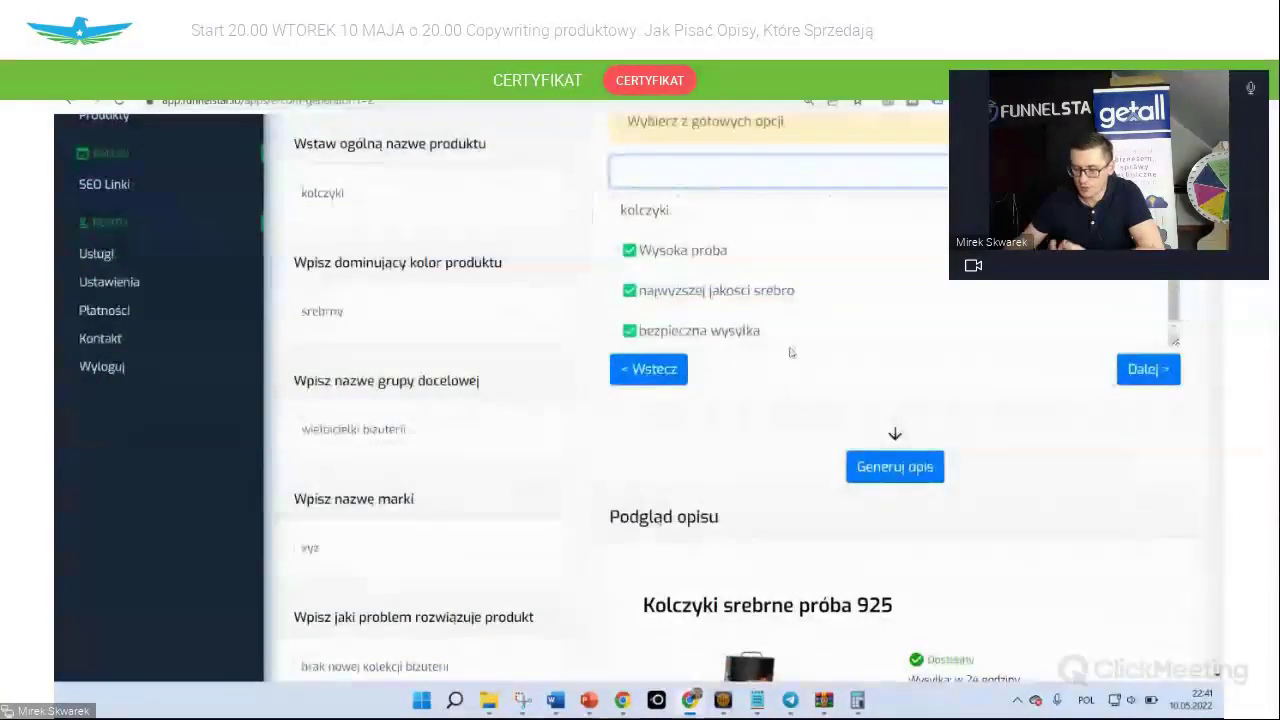
pyautogui.scroll(-2, 790, 352)
pyautogui.scroll(6, 343, 300)
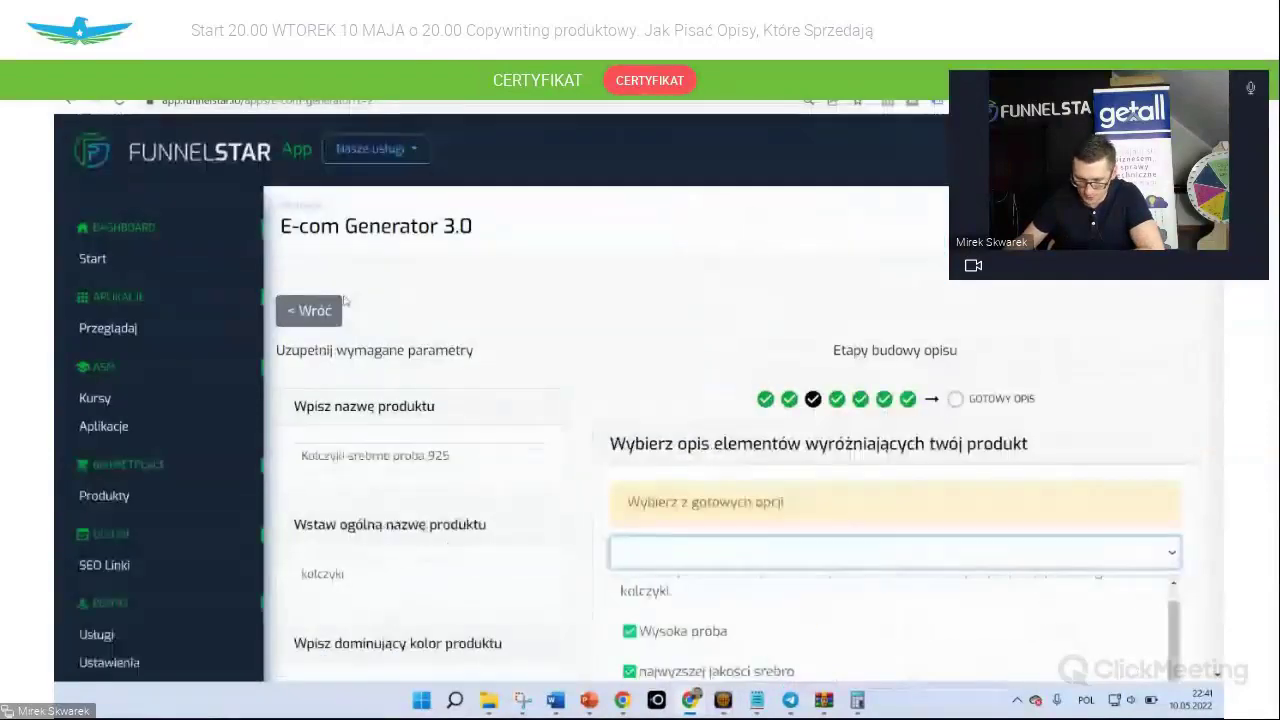
pyautogui.click(336, 308)
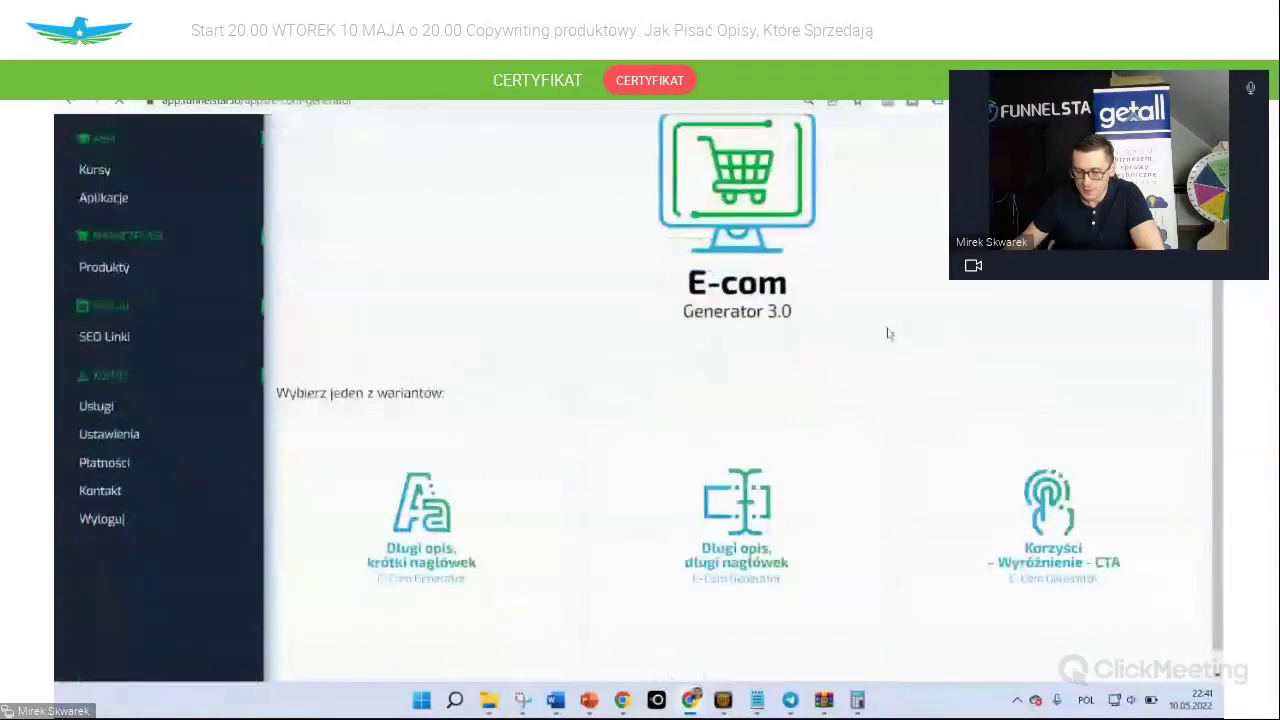
pyautogui.scroll(-1, 466, 467)
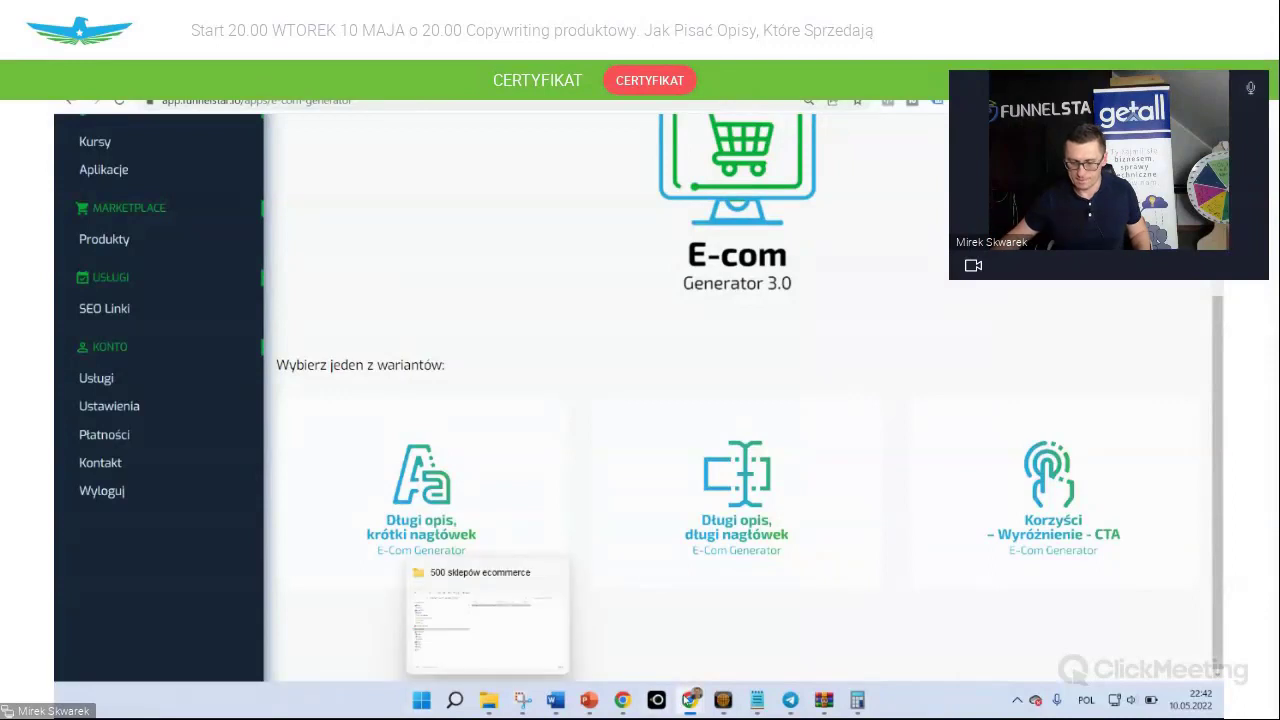
# Switch to the ClickMeeting webinar window and open the survey that precedes the training certificate
pyautogui.moveTo(690, 700)
pyautogui.click(771, 625)
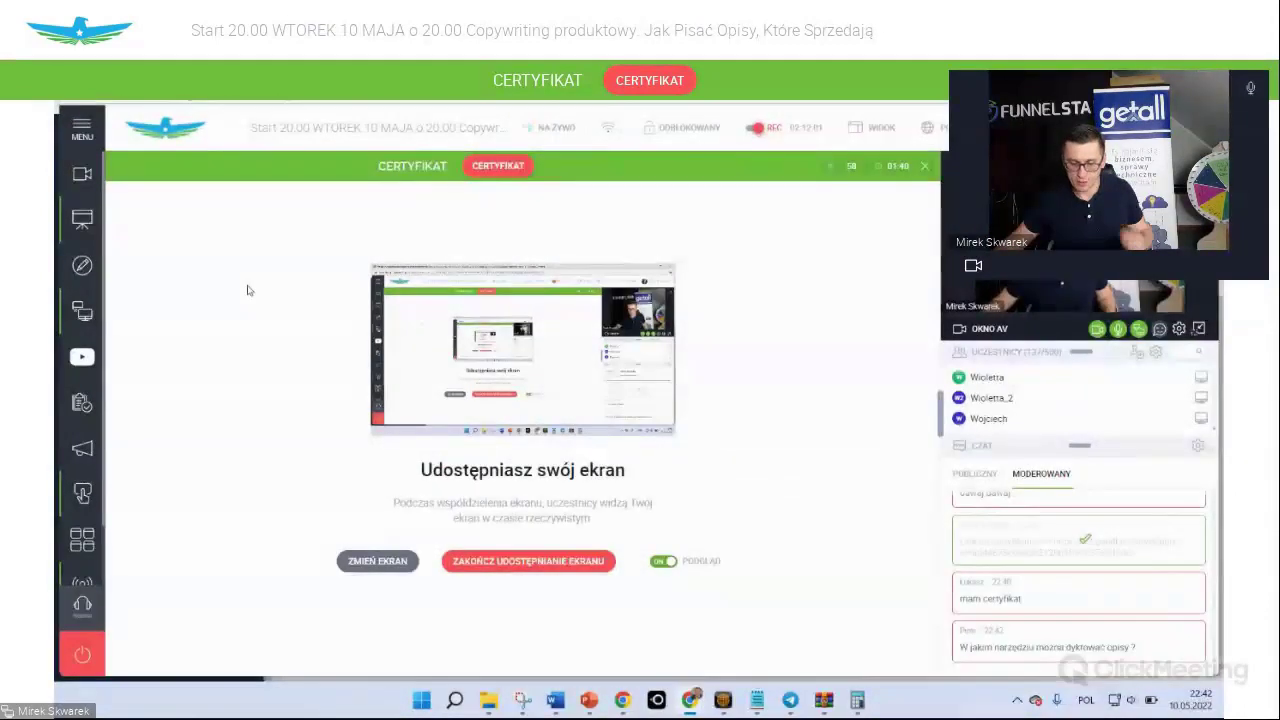
pyautogui.click(505, 172)
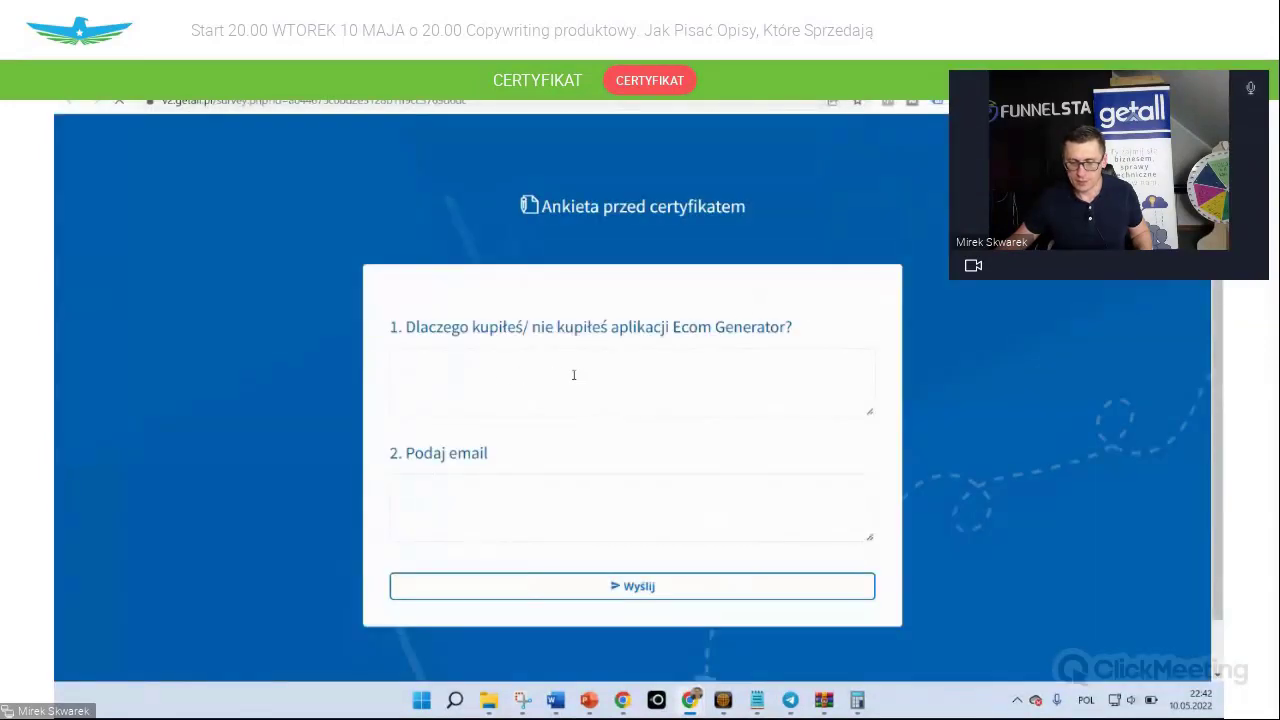
# Answer the Ecom Generator purchase question with "tak", enter placeholder text "asdf" as the e-mail and submit the survey
pyautogui.click(633, 377)
pyautogui.write('tak')
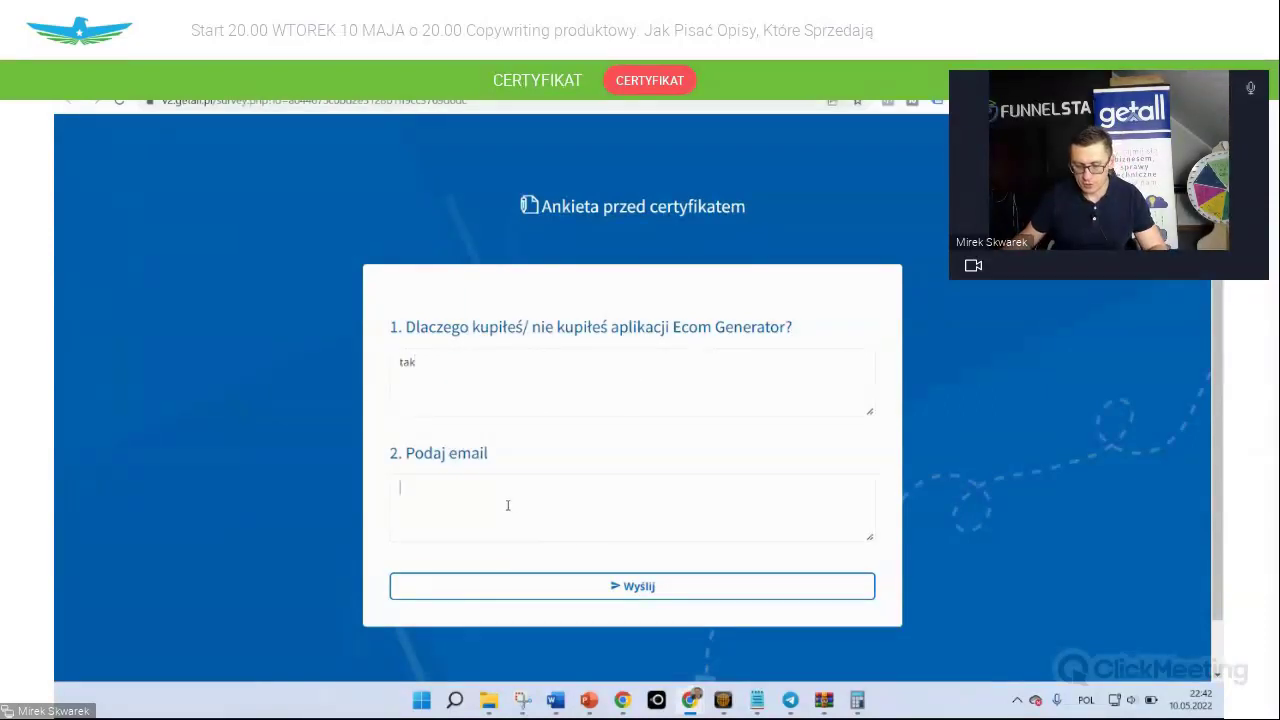
pyautogui.click(507, 504)
pyautogui.write('asdf')
pyautogui.click(678, 590)
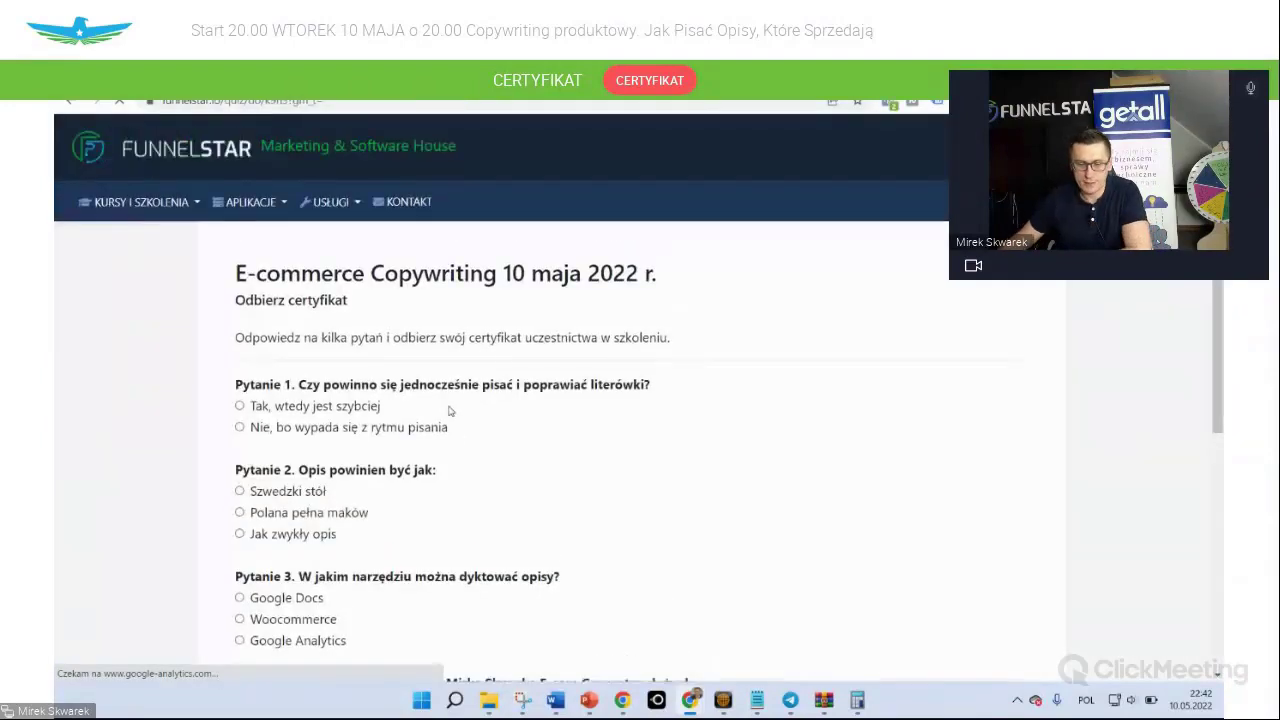
# Answer the quiz with "Nie, bo wypada się z rytmu pisania", "Szwedzki stół", "Google Docs" and "Tworzenia opisów dla sklepu internetowego"
pyautogui.scroll(-2, 520, 323)
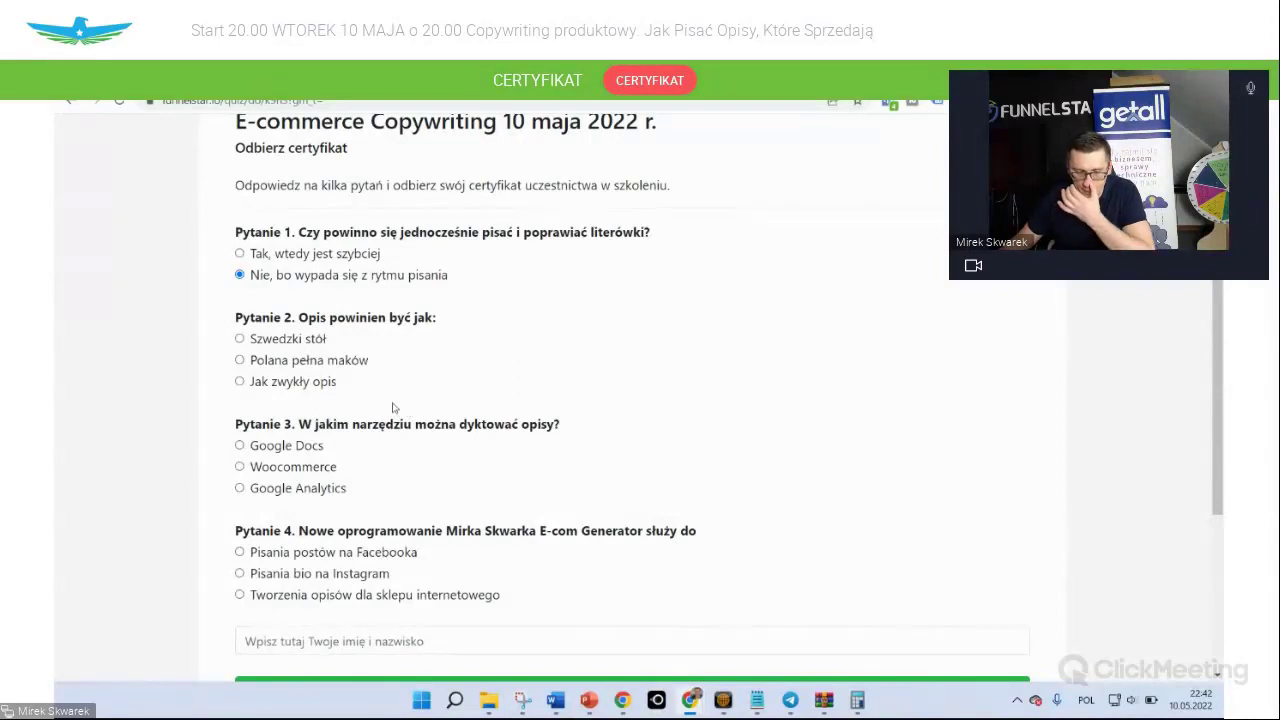
pyautogui.click(240, 340)
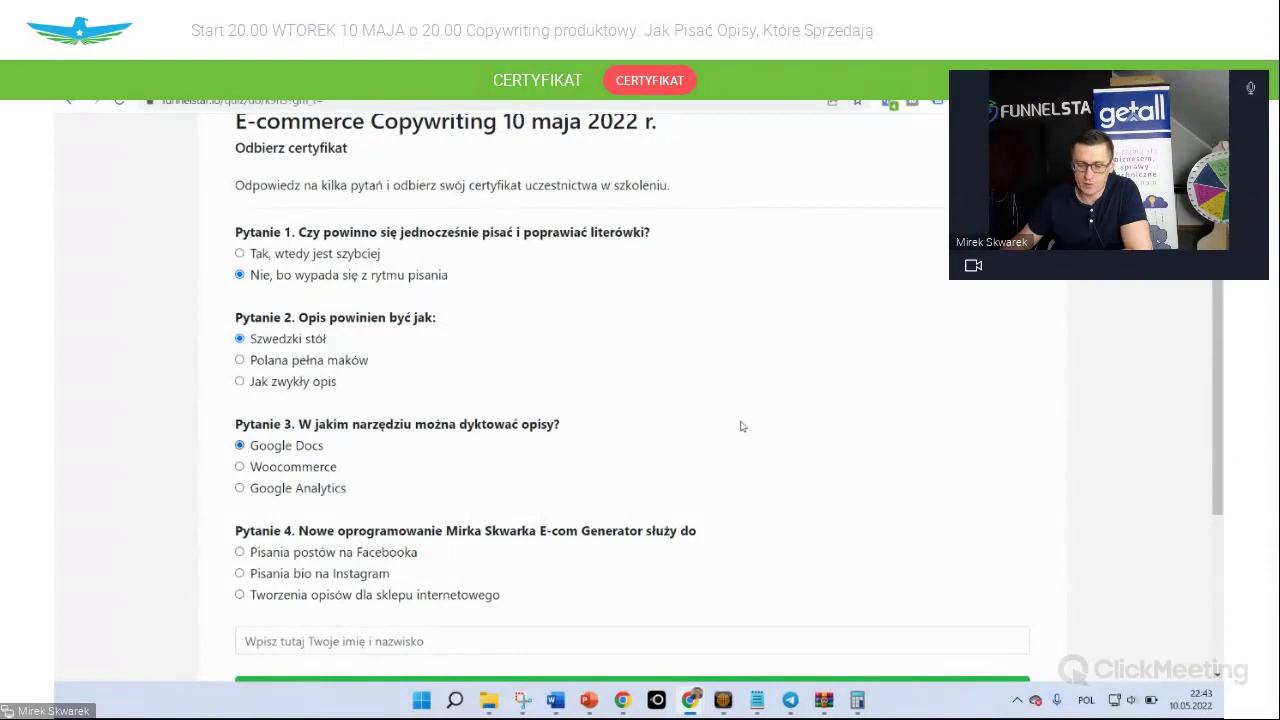
pyautogui.scroll(-3, 741, 426)
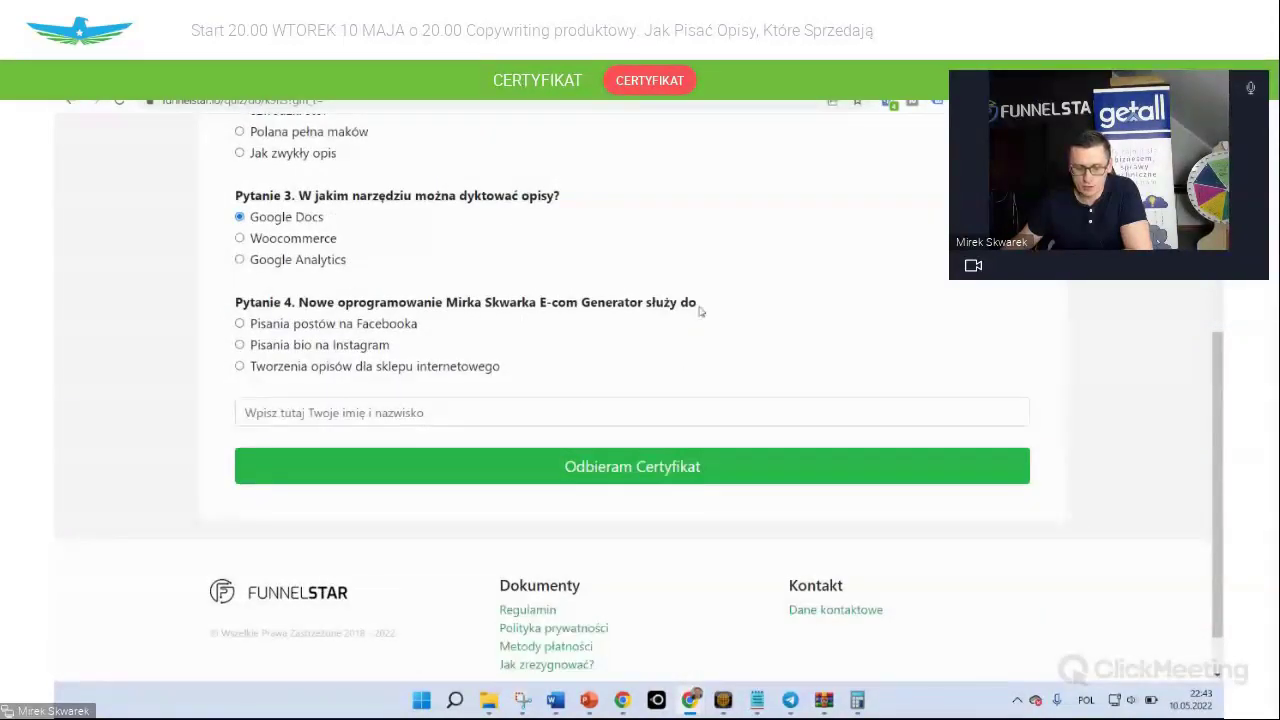
pyautogui.click(240, 367)
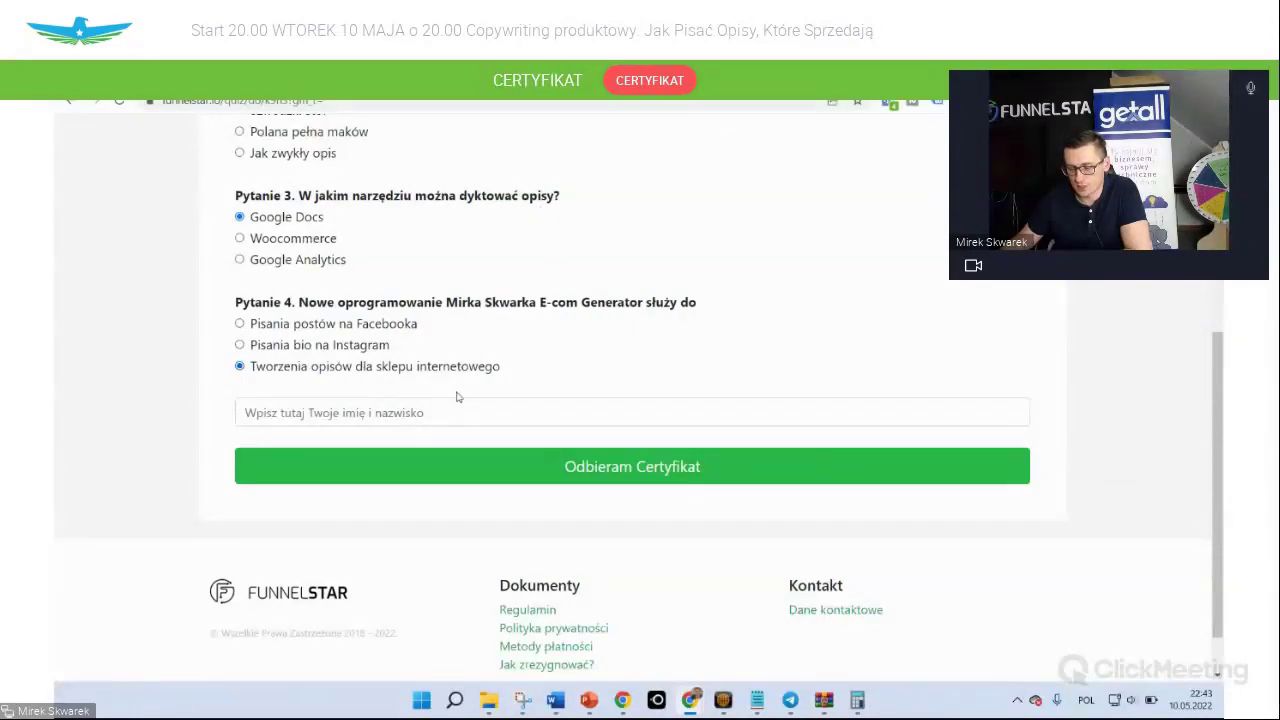
# Review the quiz answers, fill in the participant's full name and claim the certificate
pyautogui.scroll(5, 665, 387)
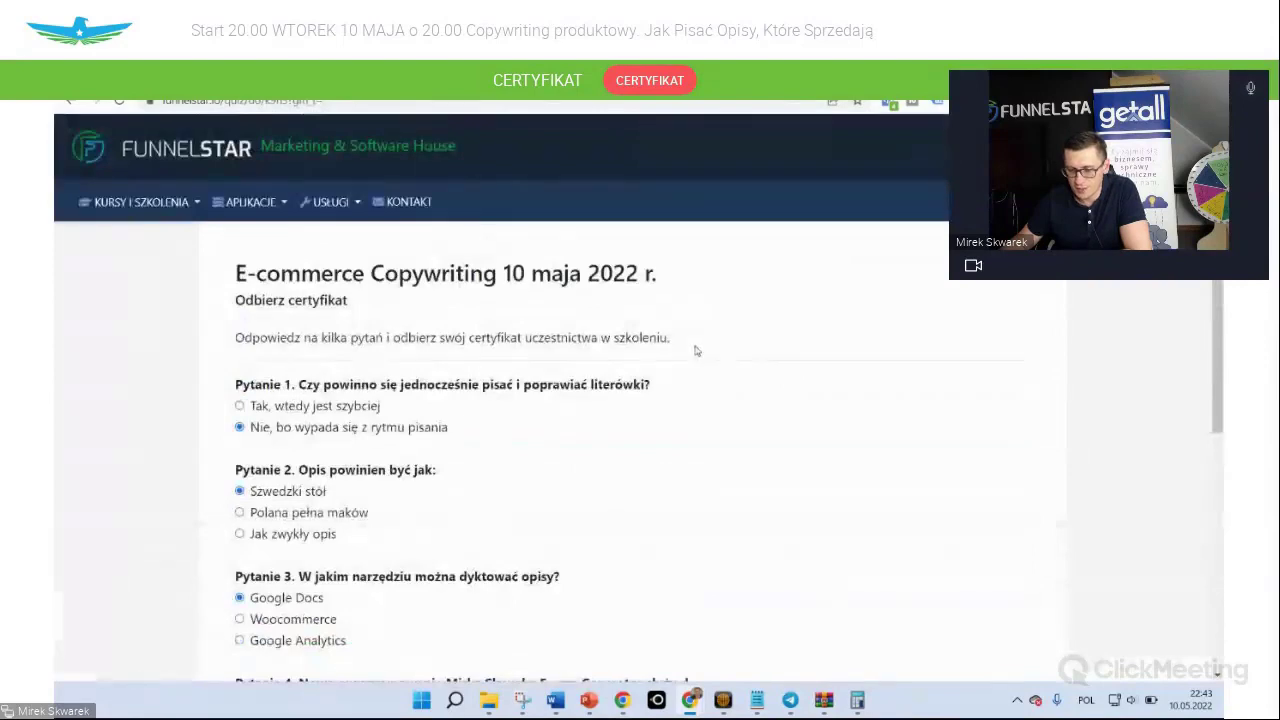
pyautogui.scroll(-2, 700, 343)
pyautogui.scroll(-2, 686, 290)
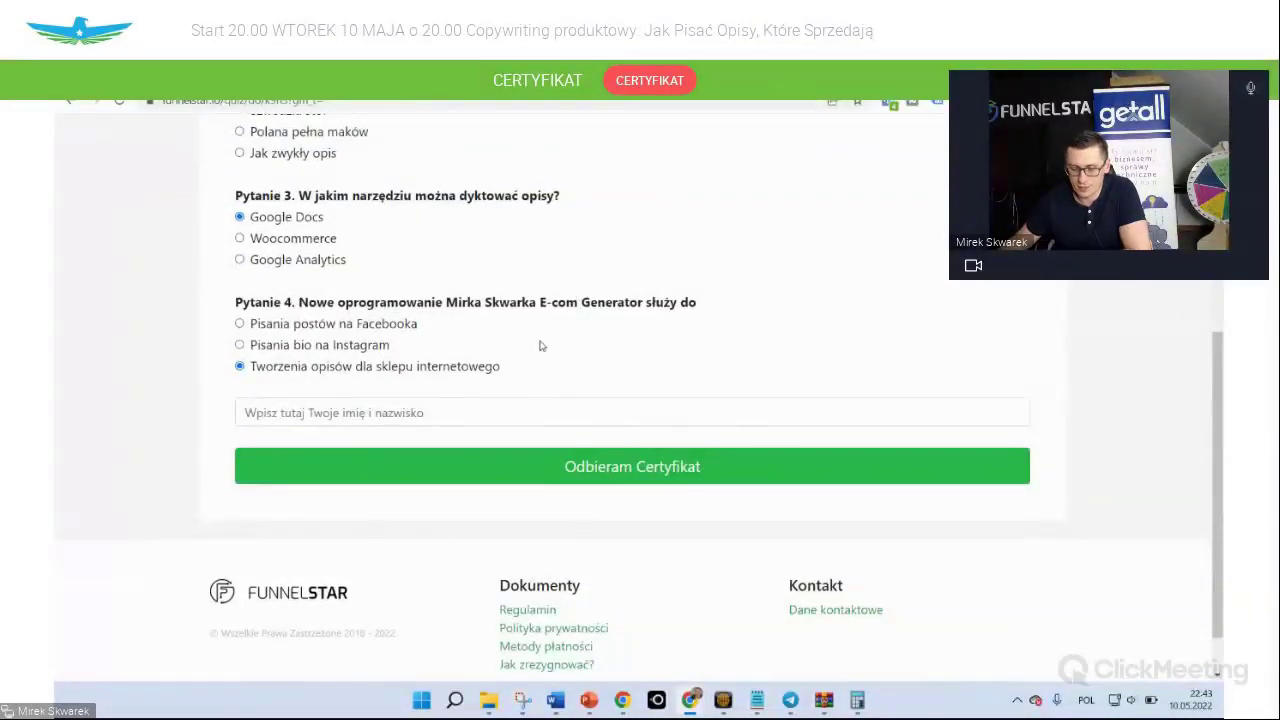
pyautogui.click(357, 413)
pyautogui.click(355, 447)
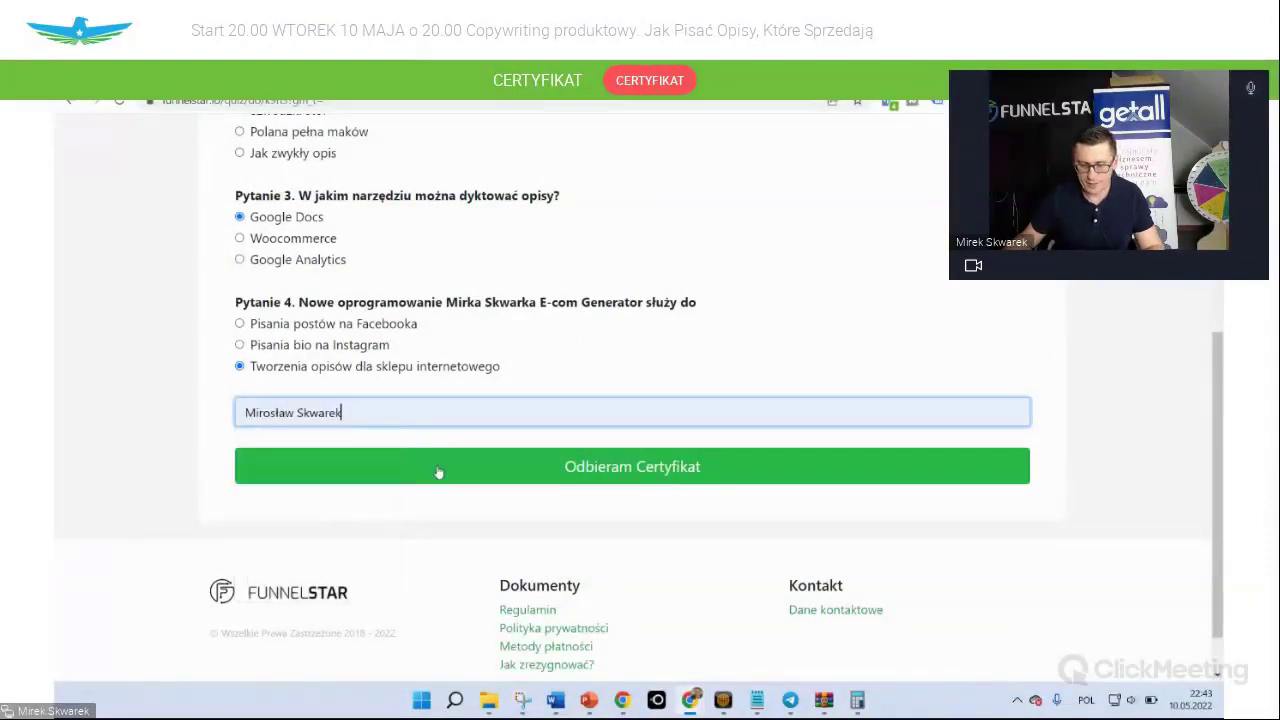
pyautogui.click(545, 474)
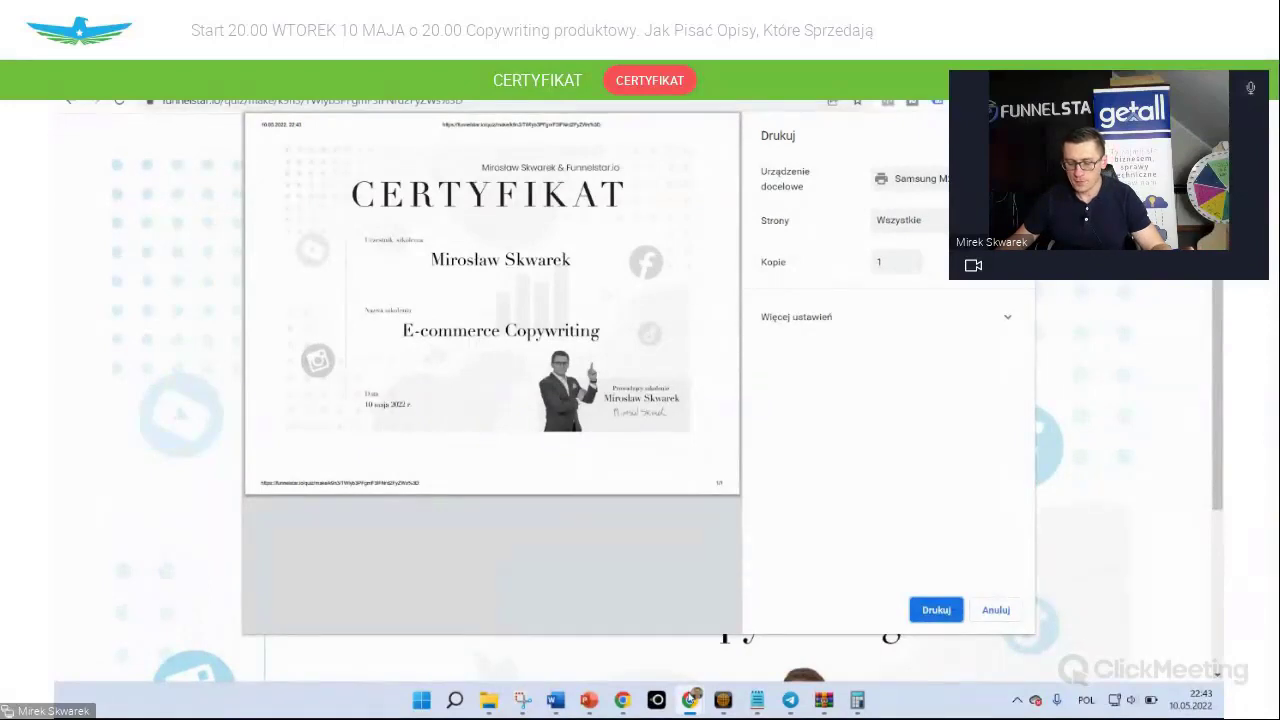
# Check the moderated chat in the ClickMeeting window, returning to the certificate's print preview
pyautogui.moveTo(689, 698)
pyautogui.click(722, 645)
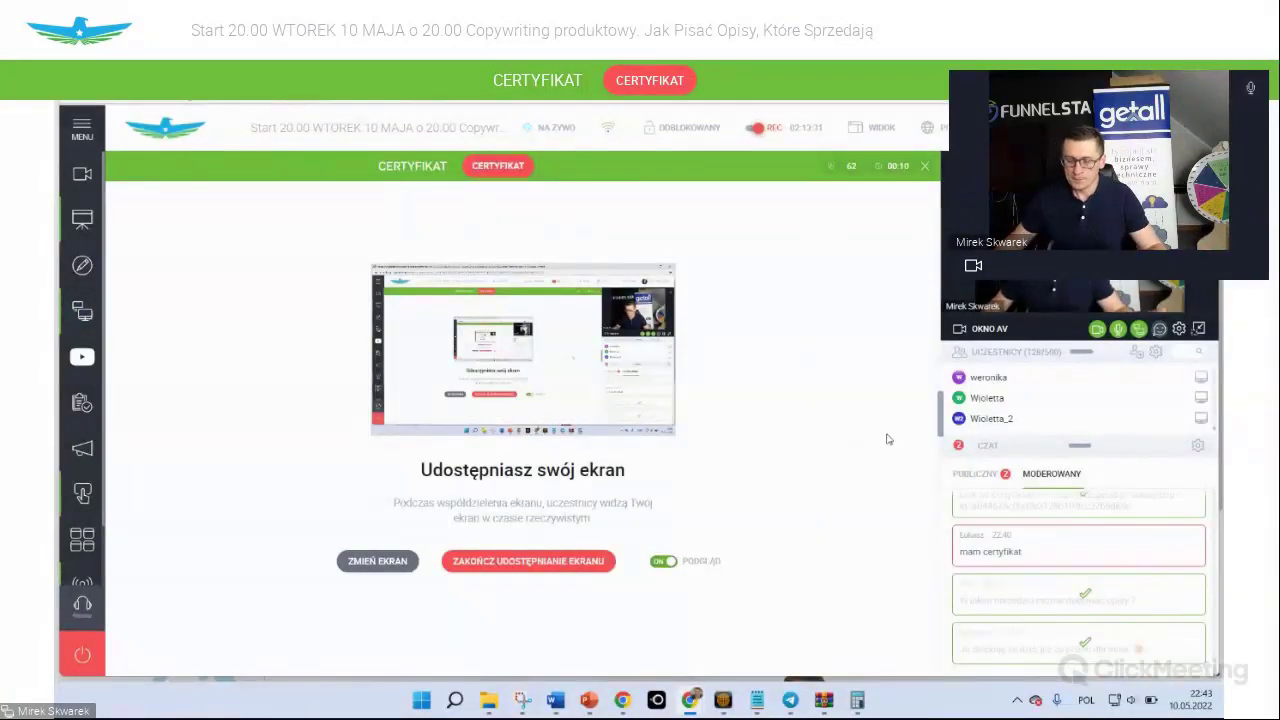
pyautogui.moveTo(690, 700)
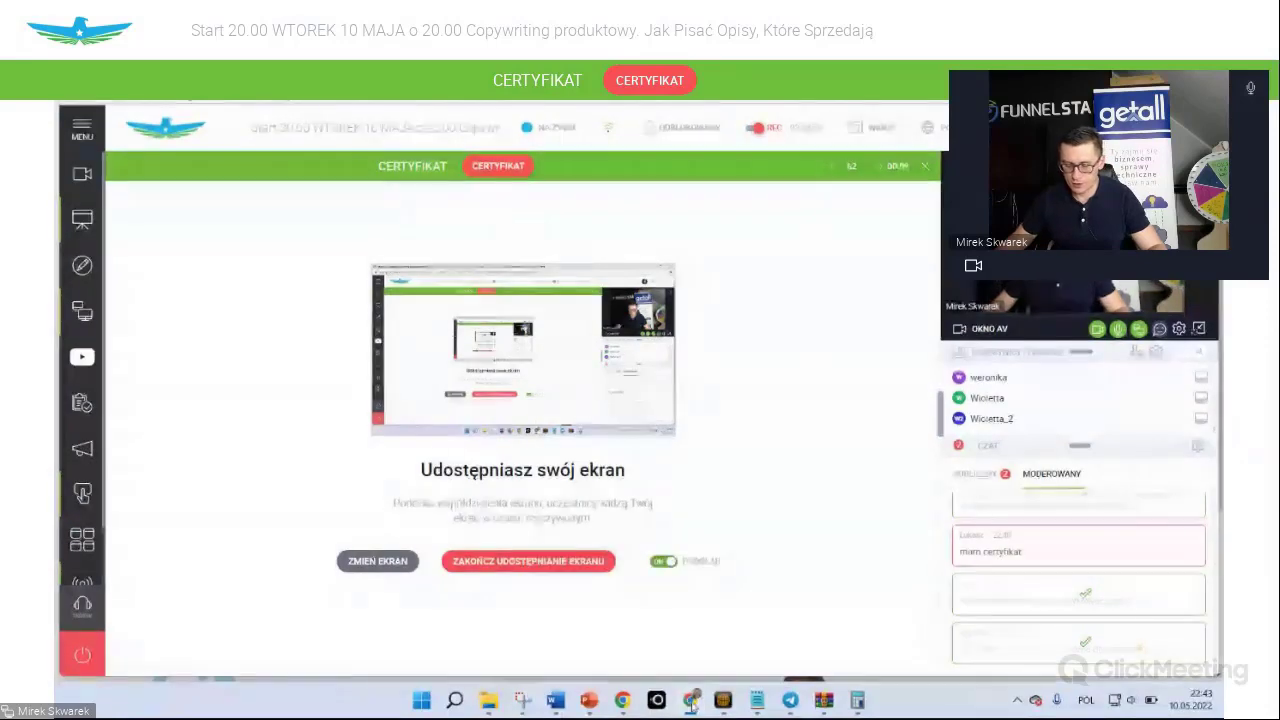
pyautogui.click(605, 620)
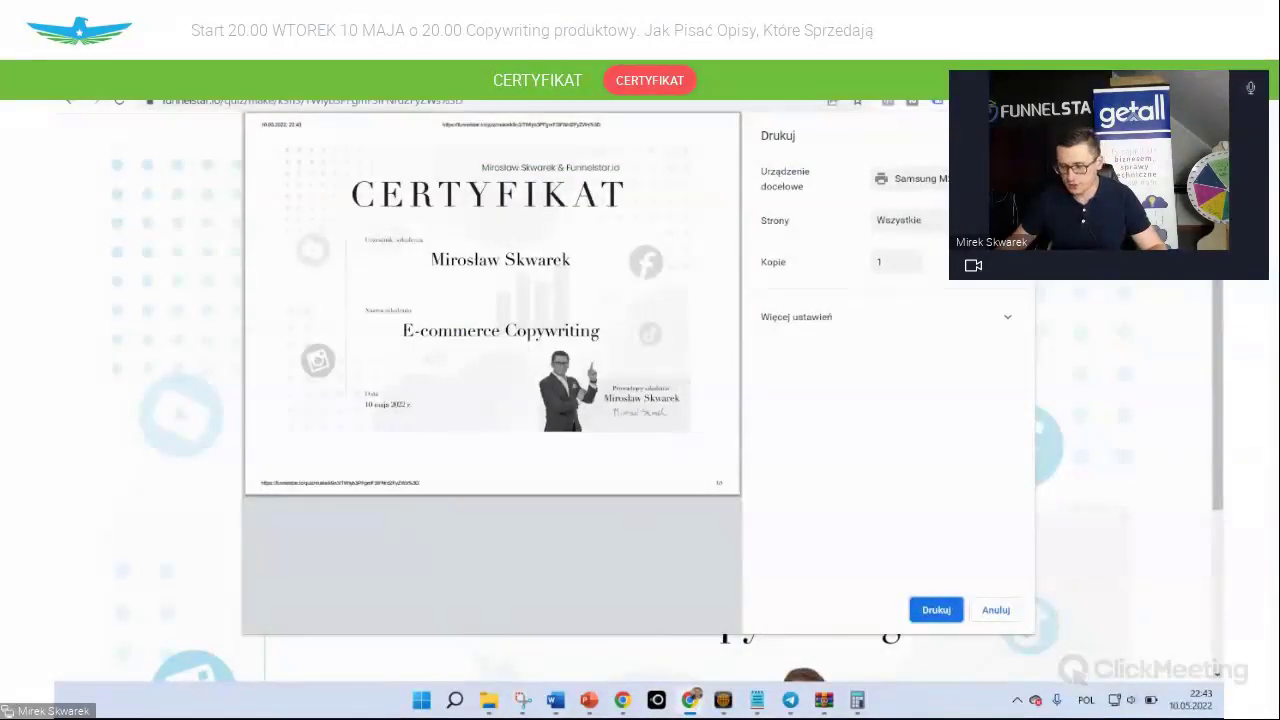
# Open My Drive in Google Drive and create a blank Google Docs document
pyautogui.press('Return')
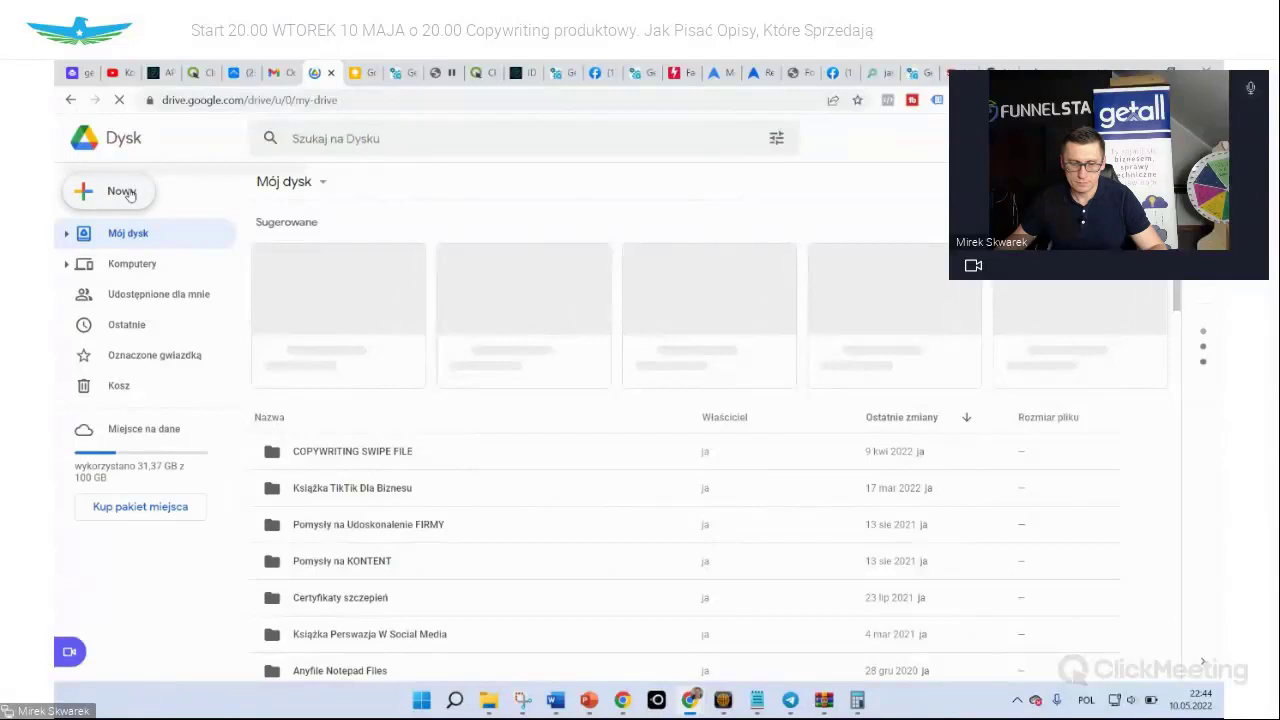
pyautogui.click(121, 191)
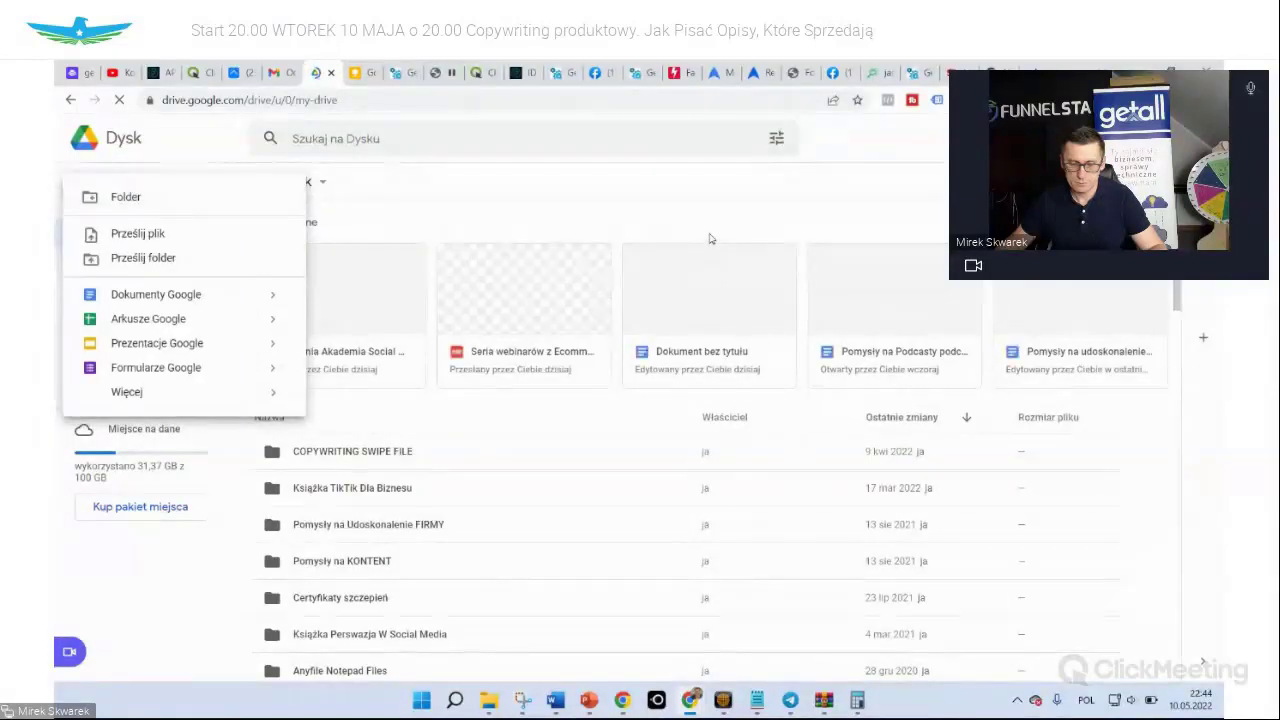
pyautogui.click(123, 296)
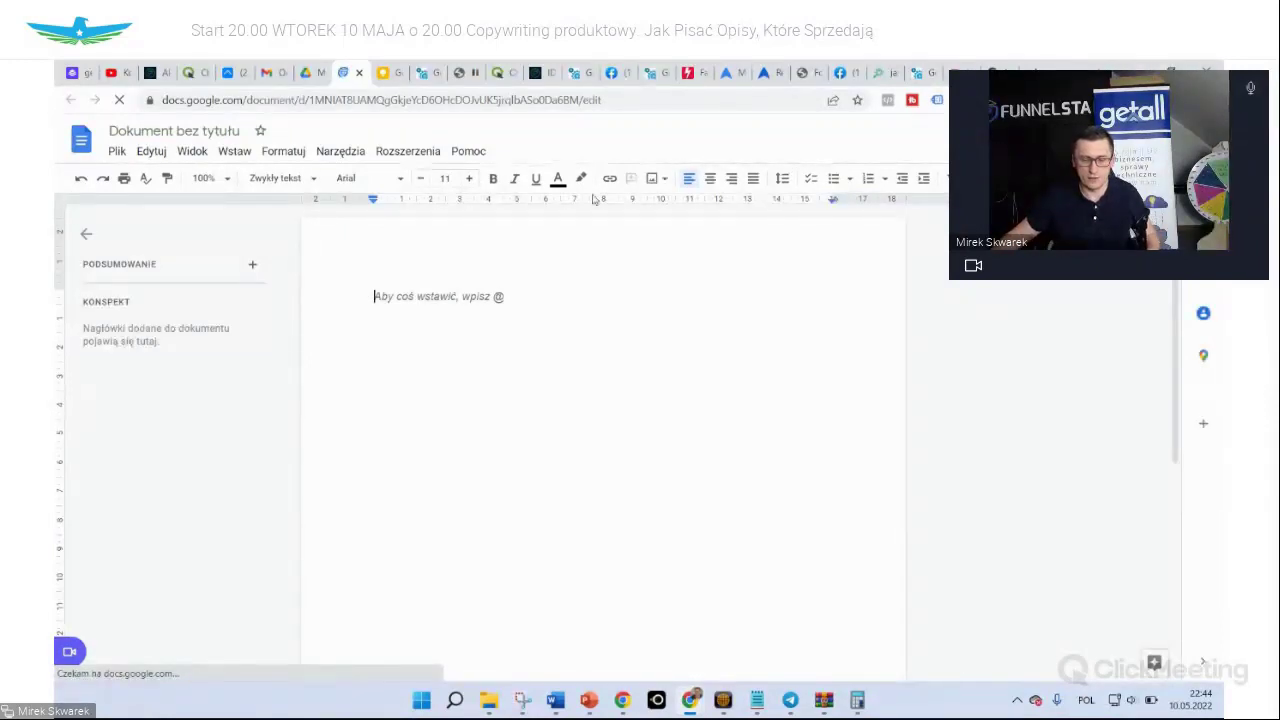
# Dictate a Polish description of the 3-metre selfie stick into the document using voice typing and stop the dictation
pyautogui.click(340, 151)
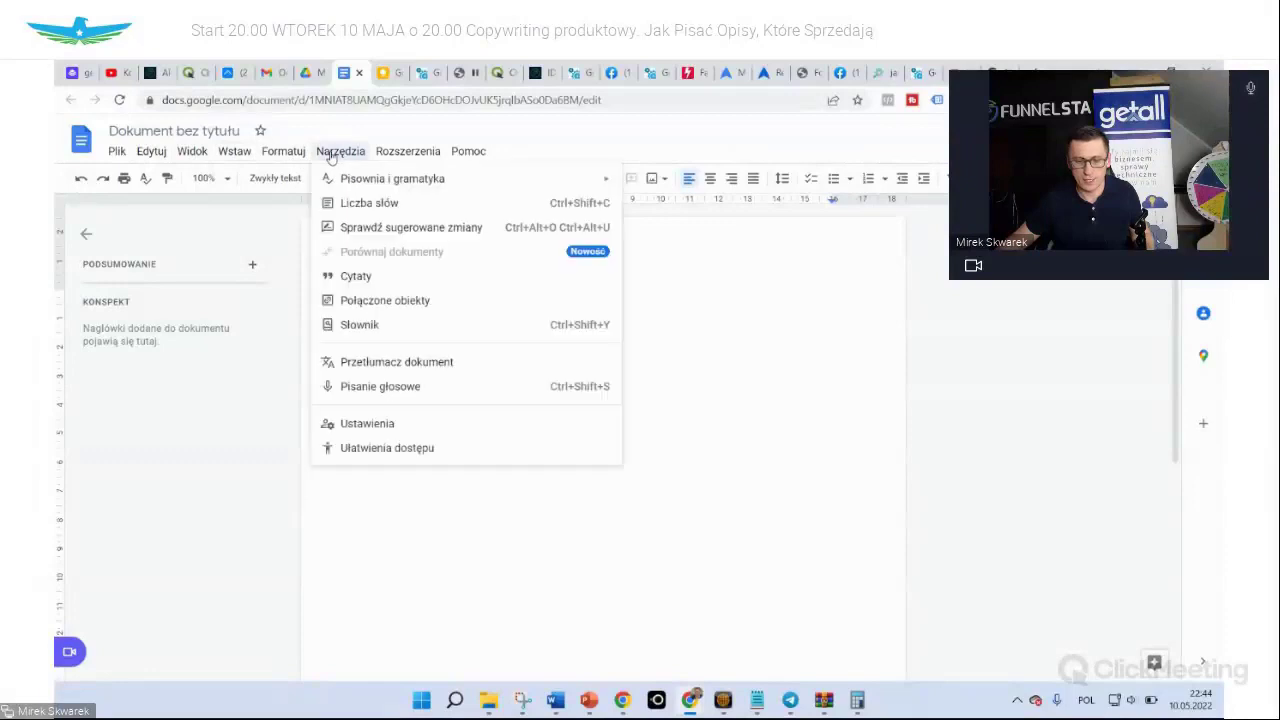
pyautogui.click(403, 388)
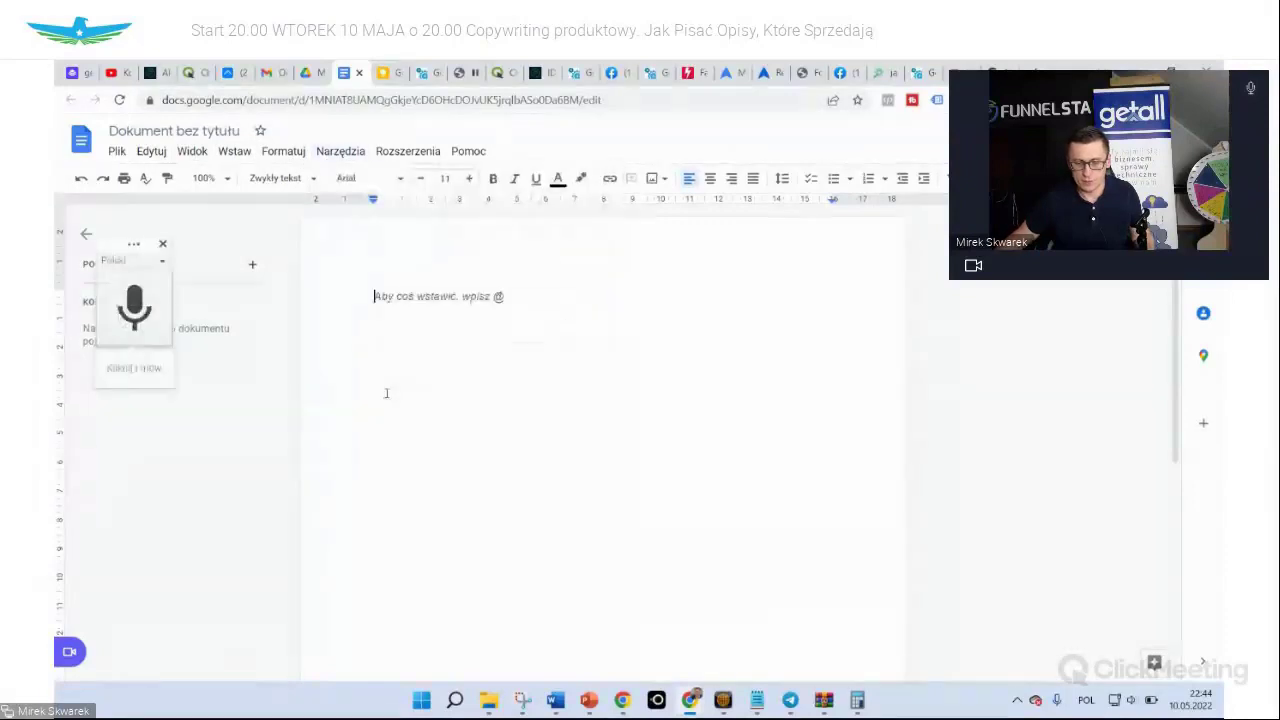
pyautogui.click(140, 313)
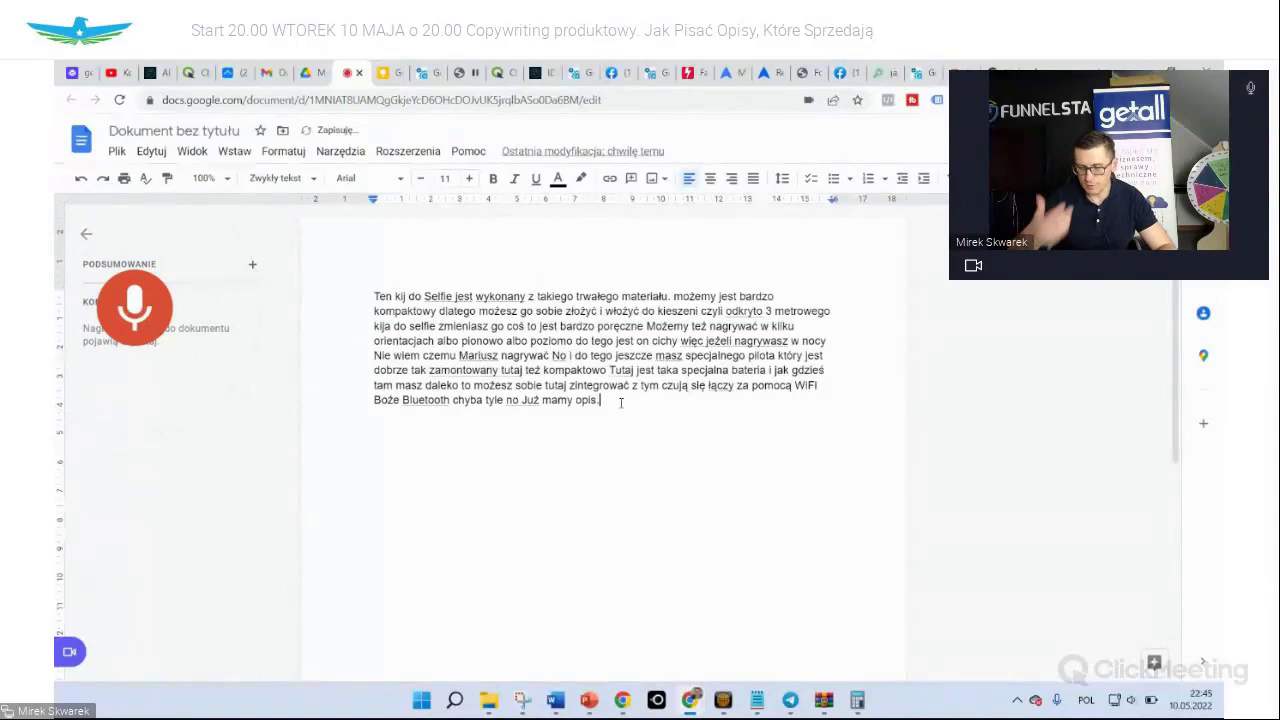
pyautogui.click(138, 318)
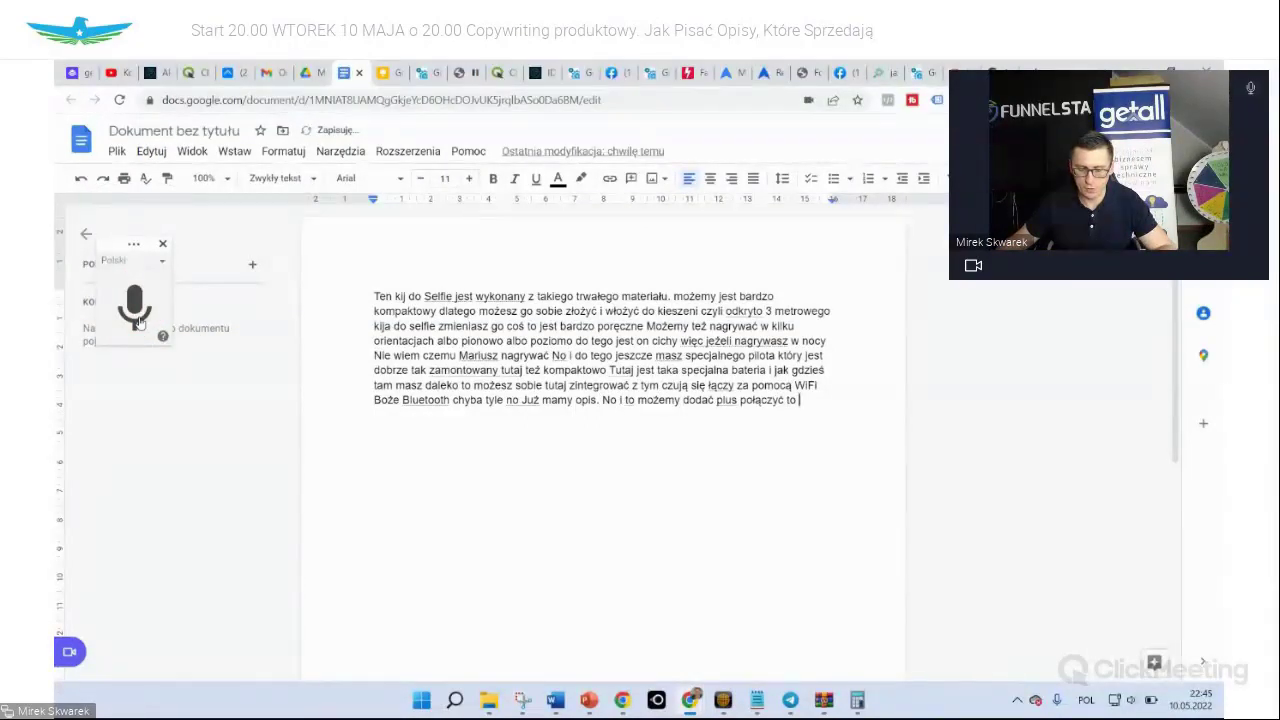
pyautogui.click(806, 533)
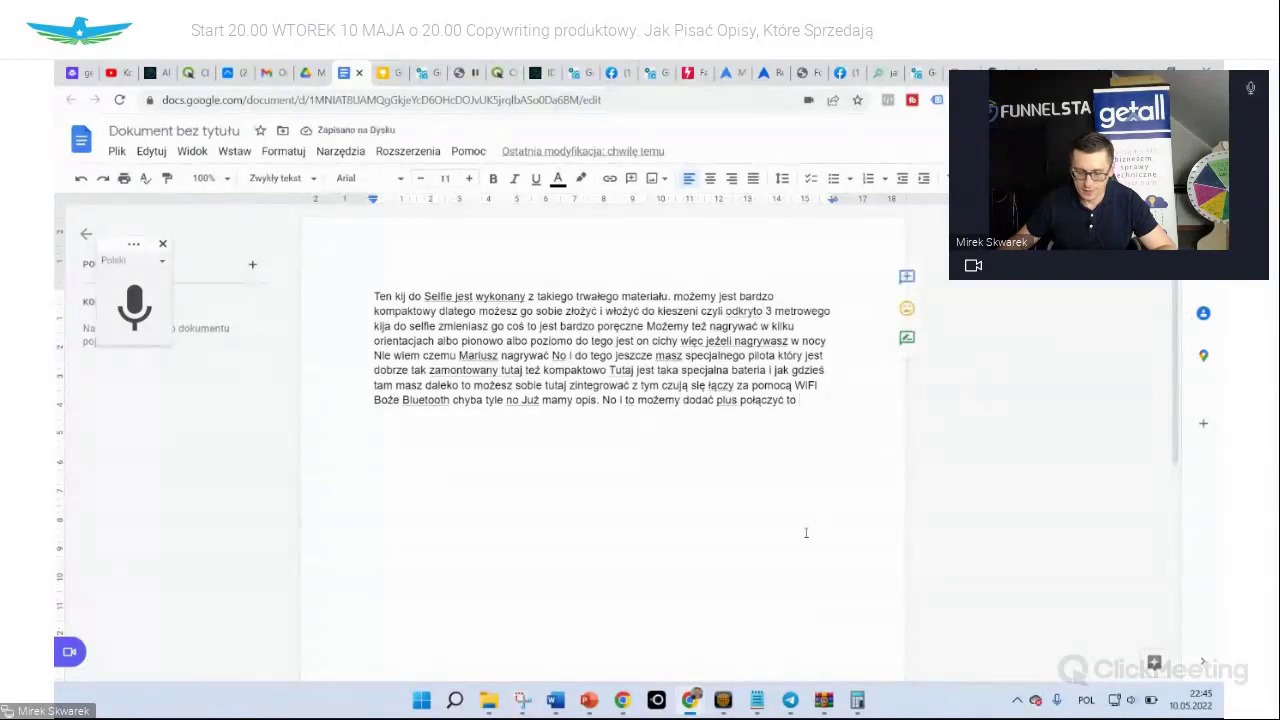
# Switch to the ClickMeeting window and read the participants' questions in the moderated chat
pyautogui.click(690, 700)
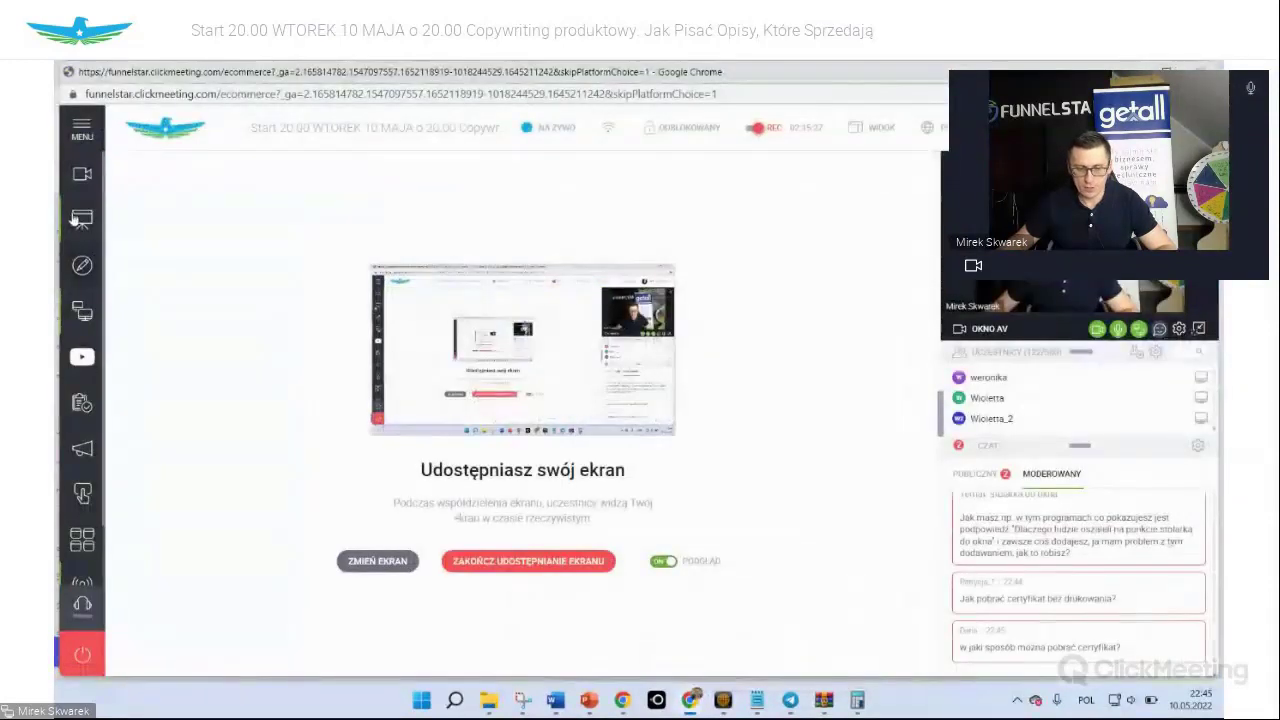
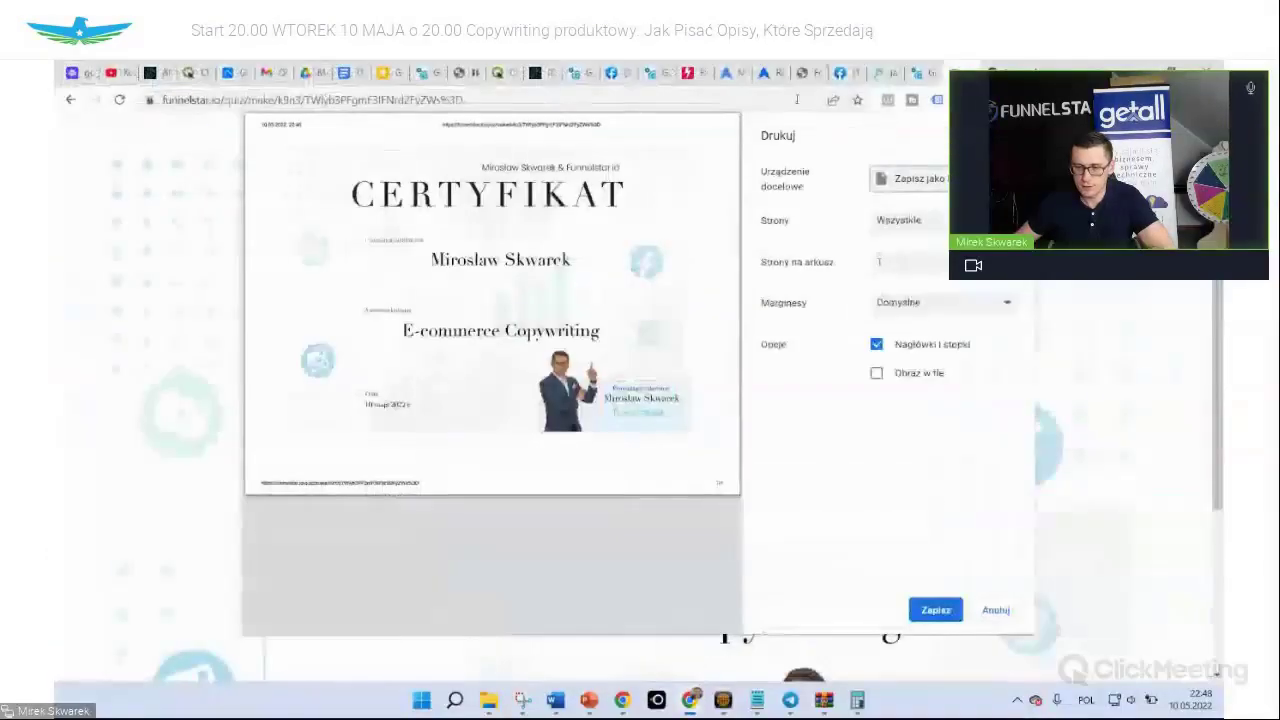
# Switch to the Funnelstar app, open its Aplikacje overview and try to launch Generator Ofert 3.0
pyautogui.click(152, 72)
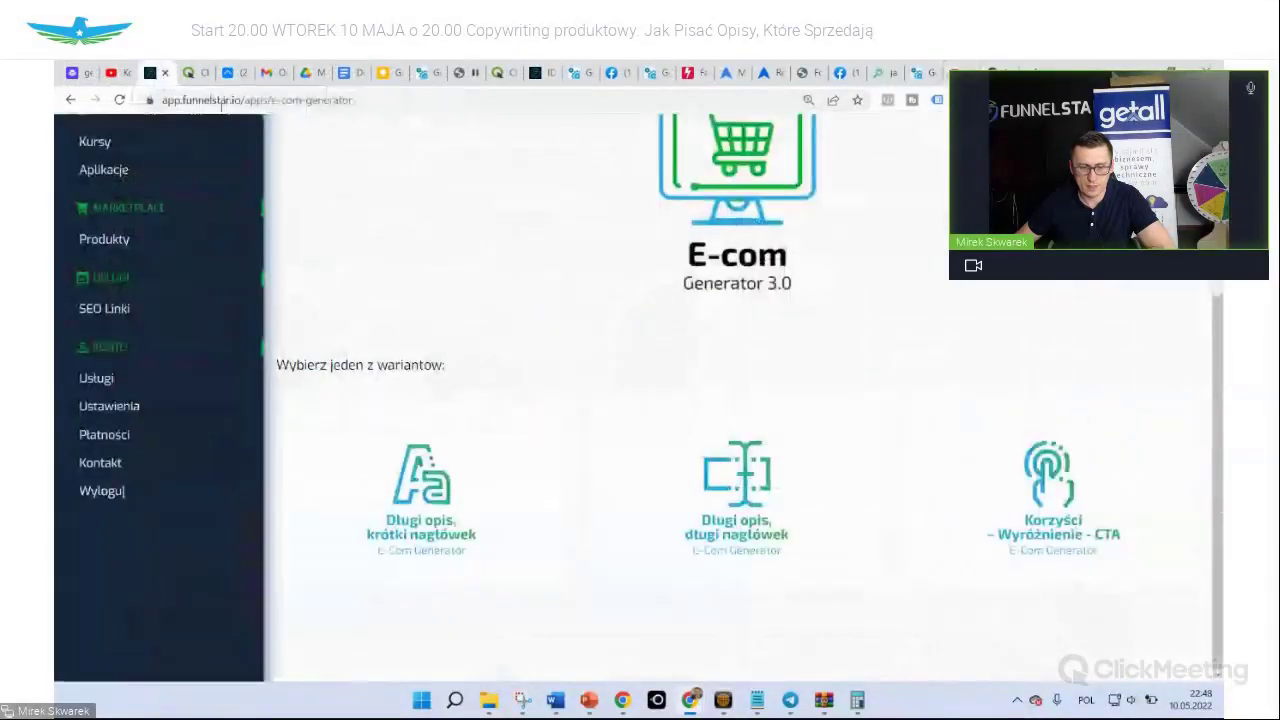
pyautogui.scroll(3, 527, 327)
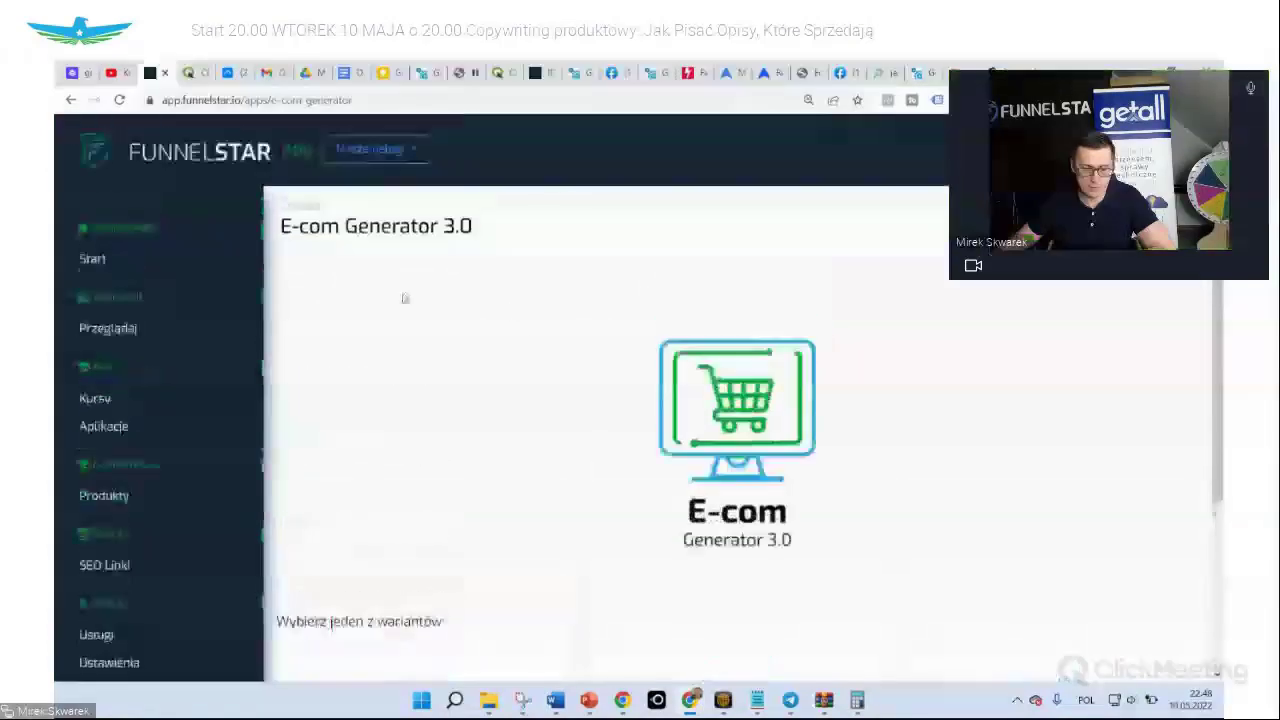
pyautogui.click(126, 426)
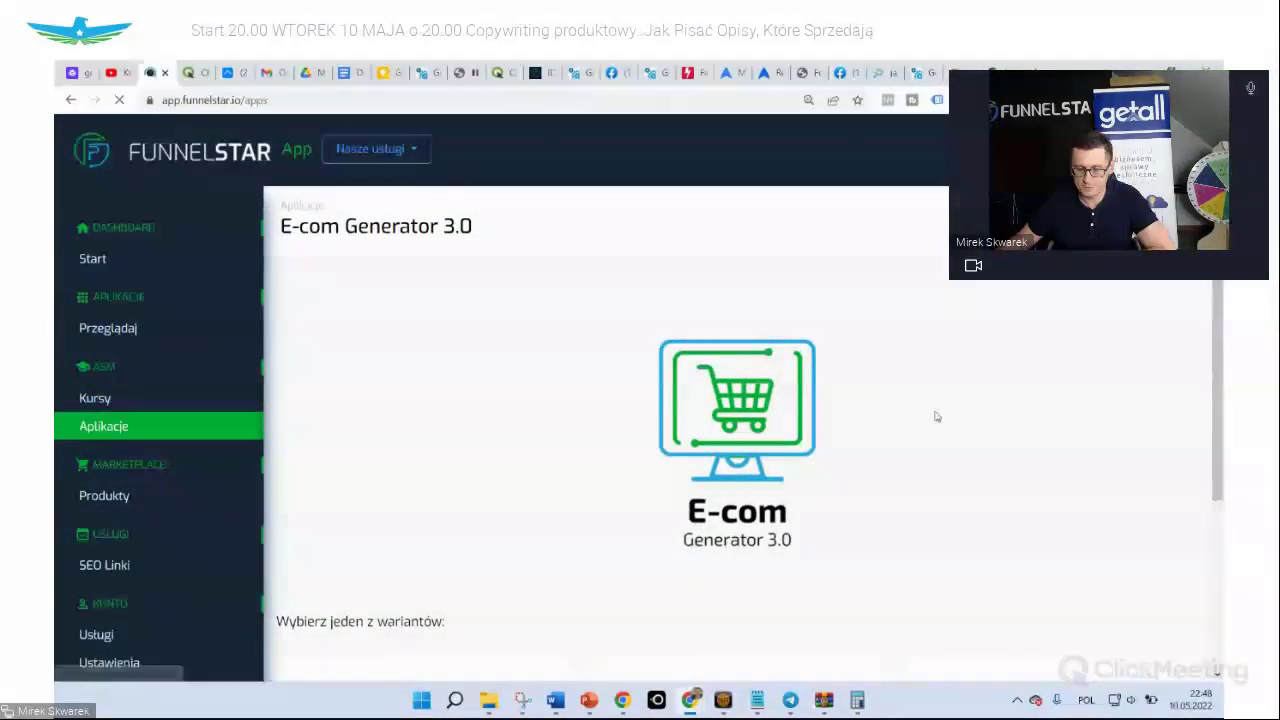
pyautogui.scroll(-1, 925, 404)
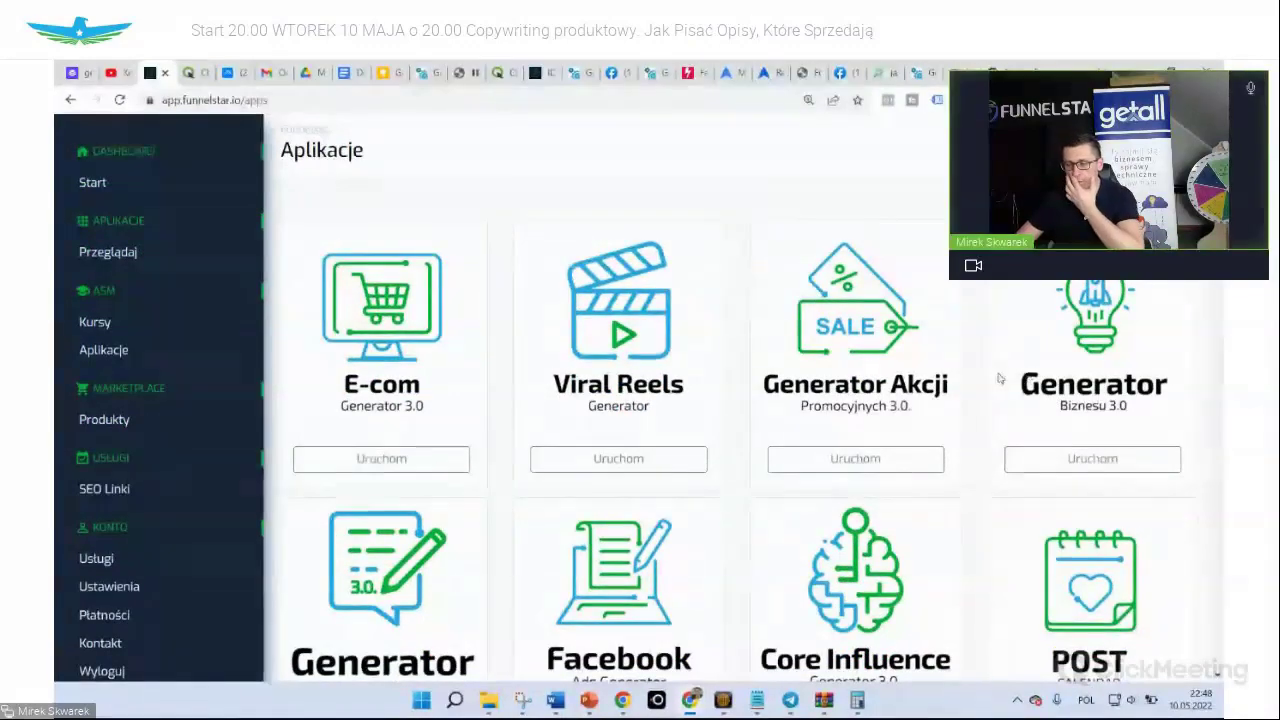
pyautogui.scroll(-2, 640, 500)
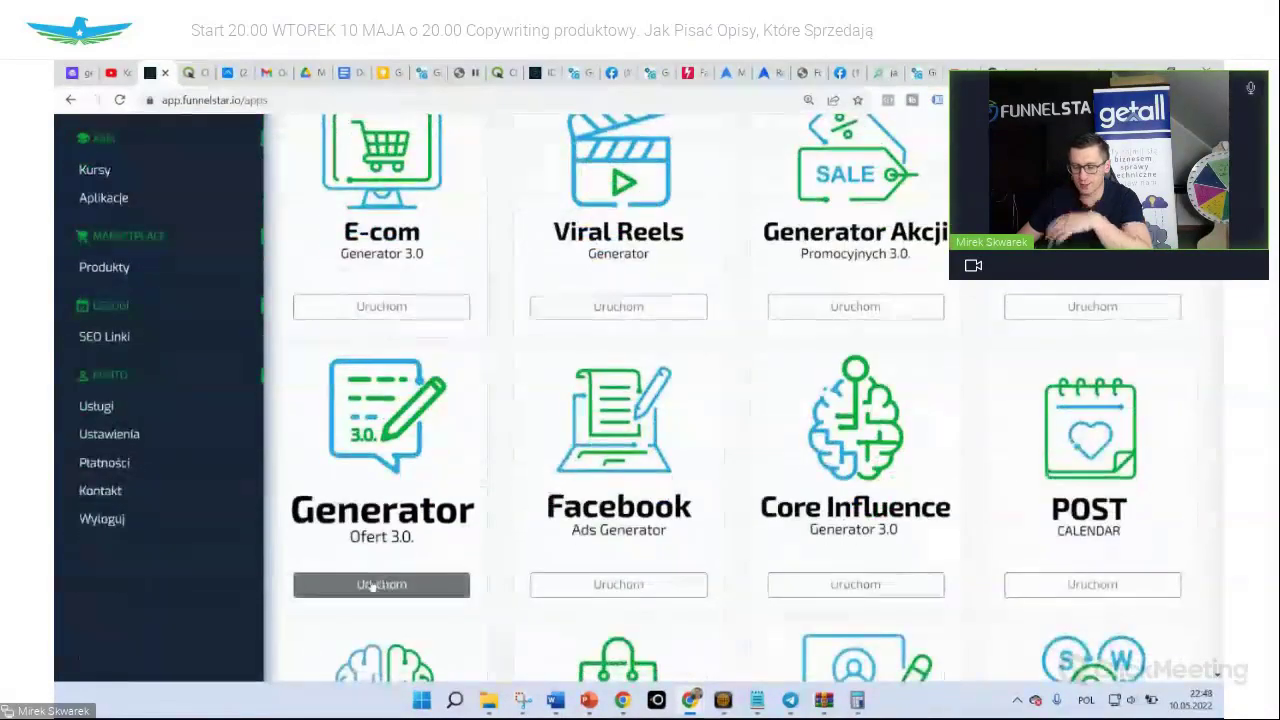
pyautogui.click(386, 579)
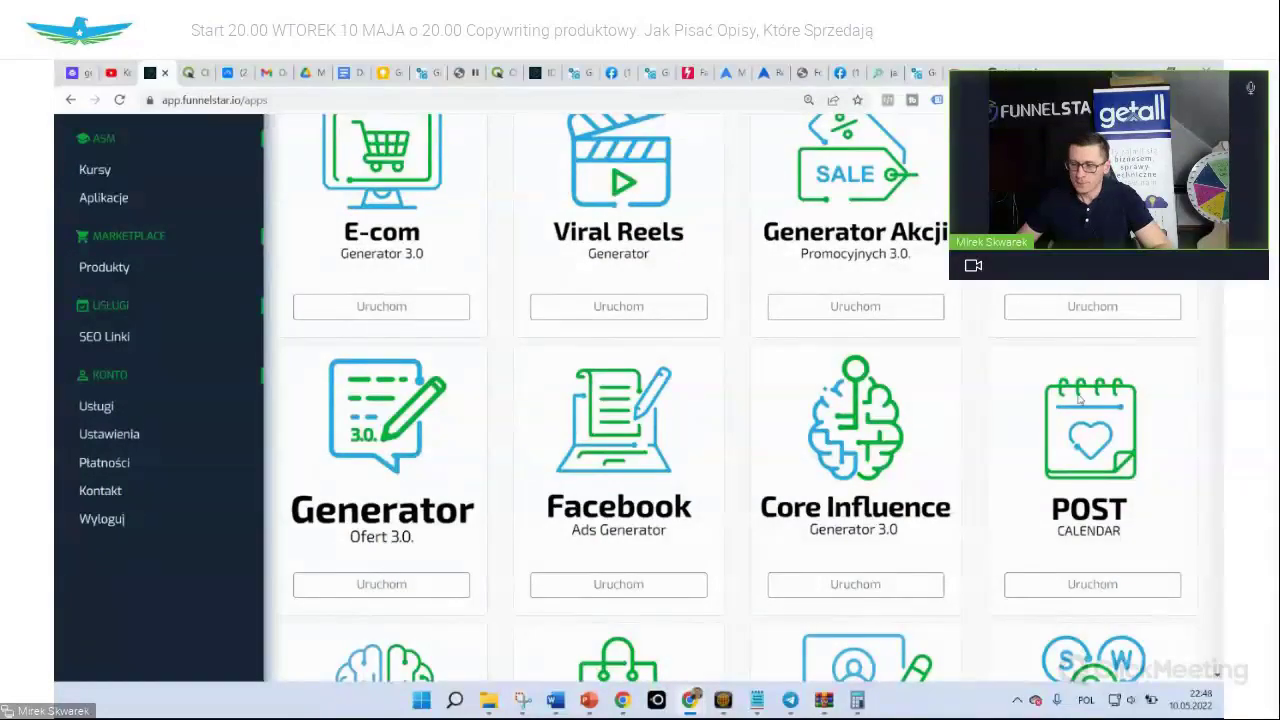
# Launch the Fanpage Selling Machine application and choose the Problem - Rozwiązanie offer scheme
pyautogui.scroll(-4, 1000, 386)
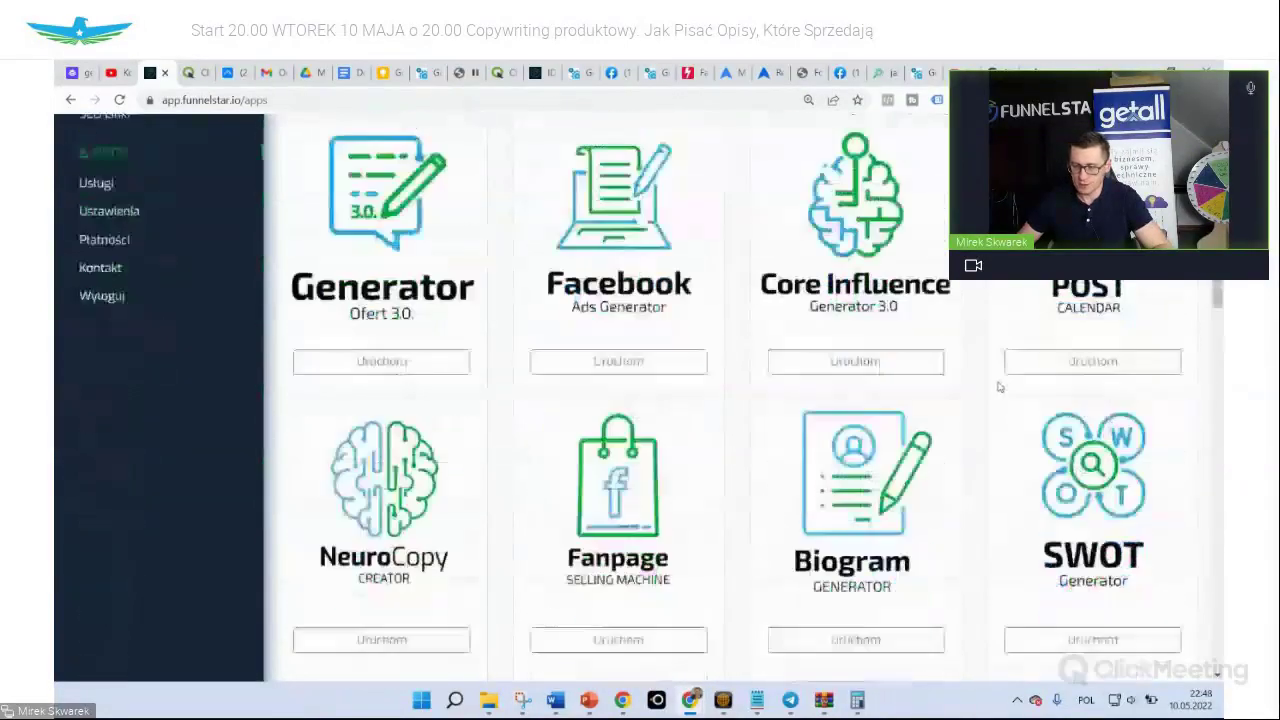
pyautogui.scroll(-3, 998, 386)
pyautogui.click(620, 328)
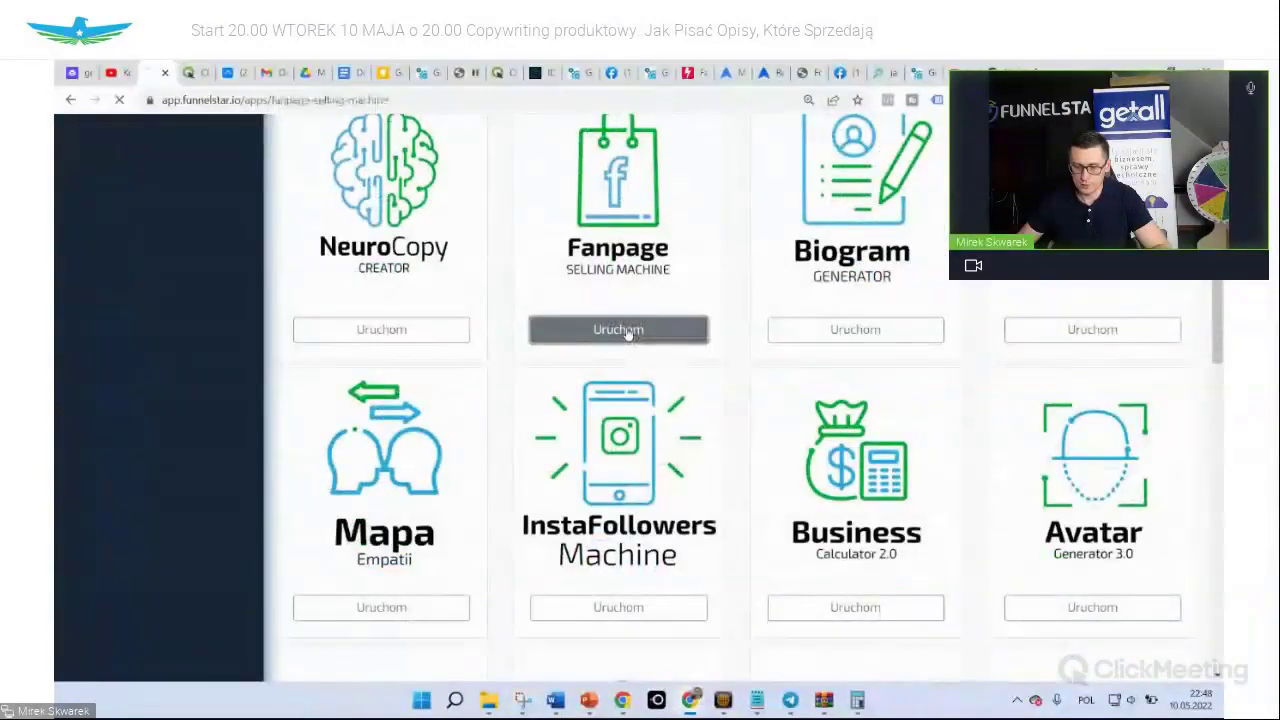
pyautogui.scroll(-5, 548, 501)
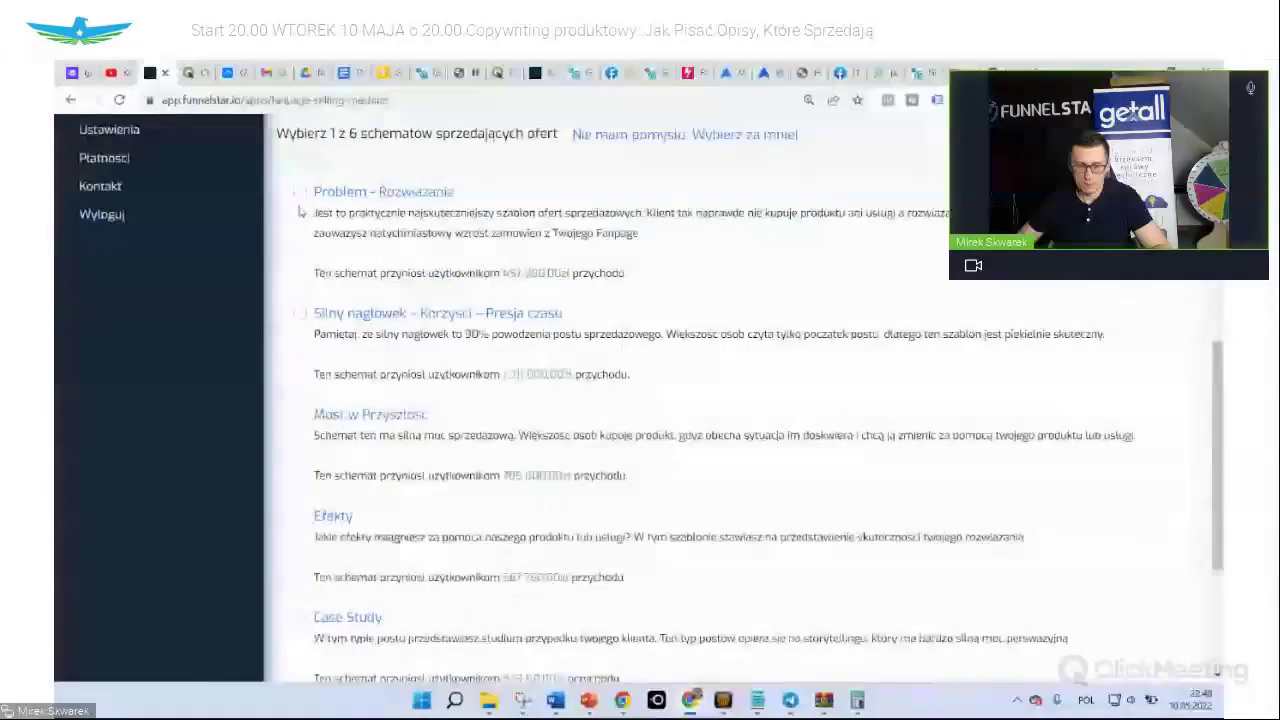
pyautogui.click(299, 193)
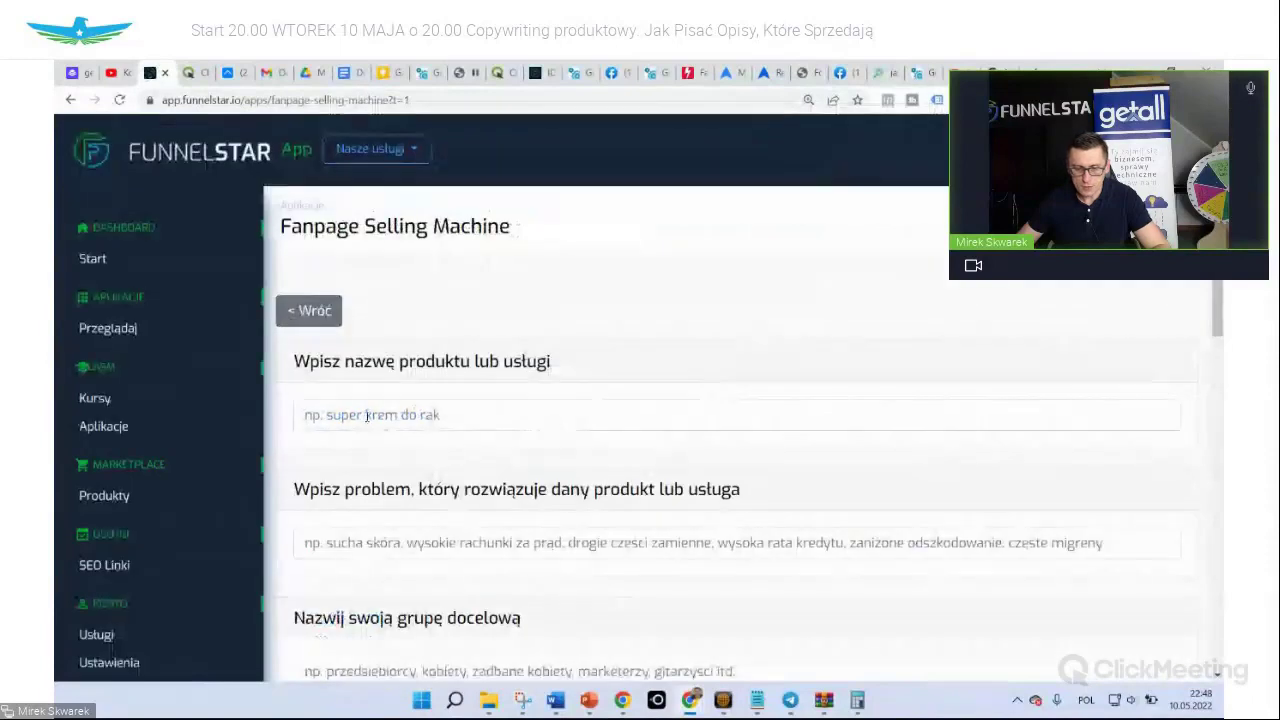
# Enter "Stolarka okienna" as the name of the product or service in the offer form
pyautogui.click(419, 414)
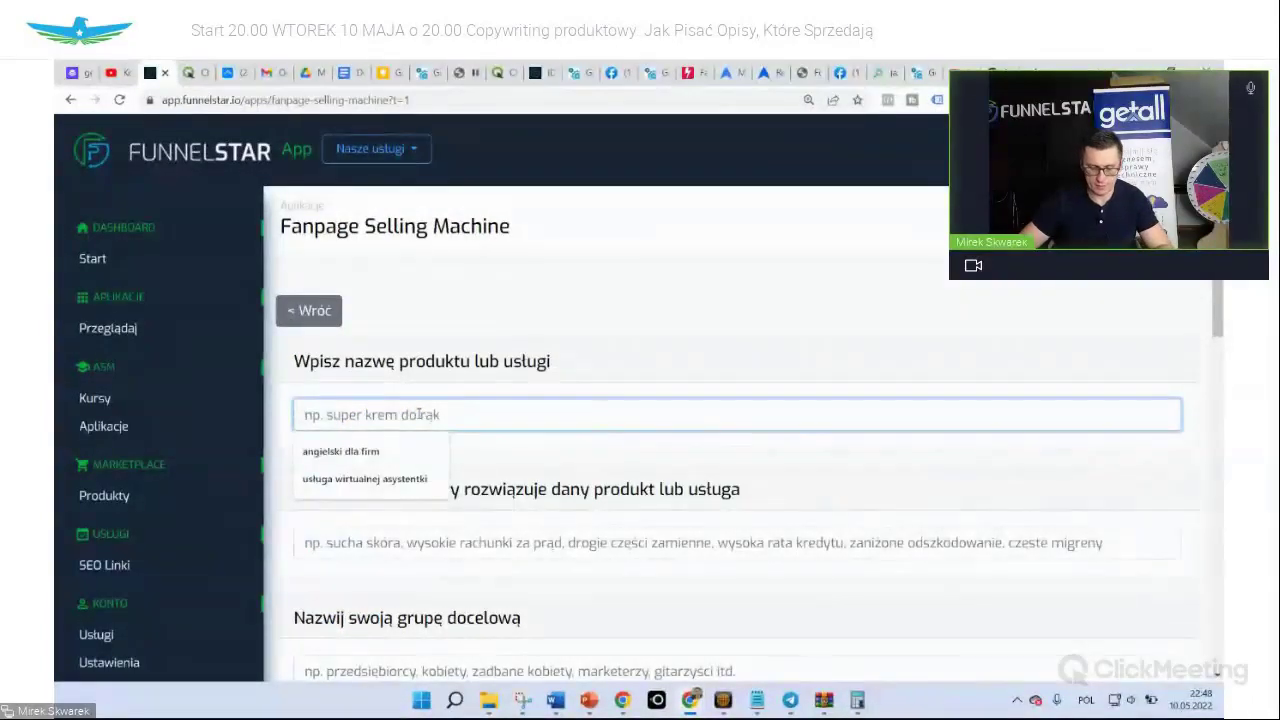
pyautogui.write('St')
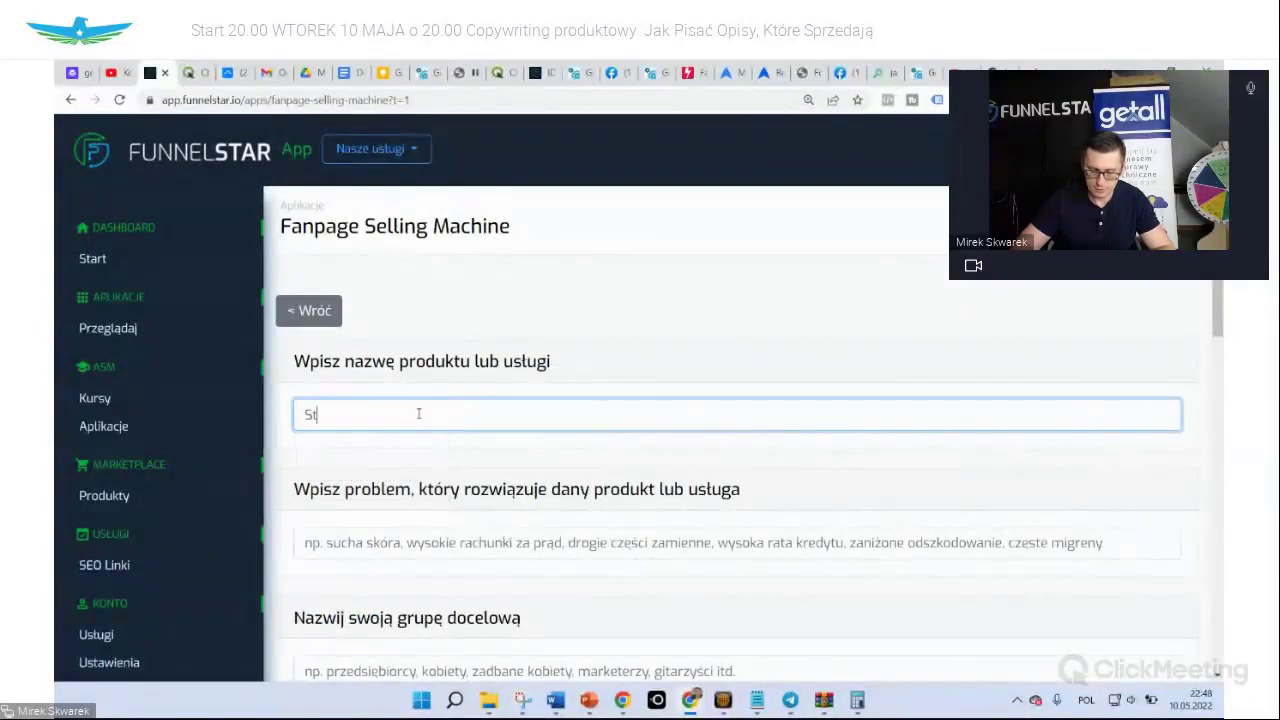
pyautogui.write('olarka okienna')
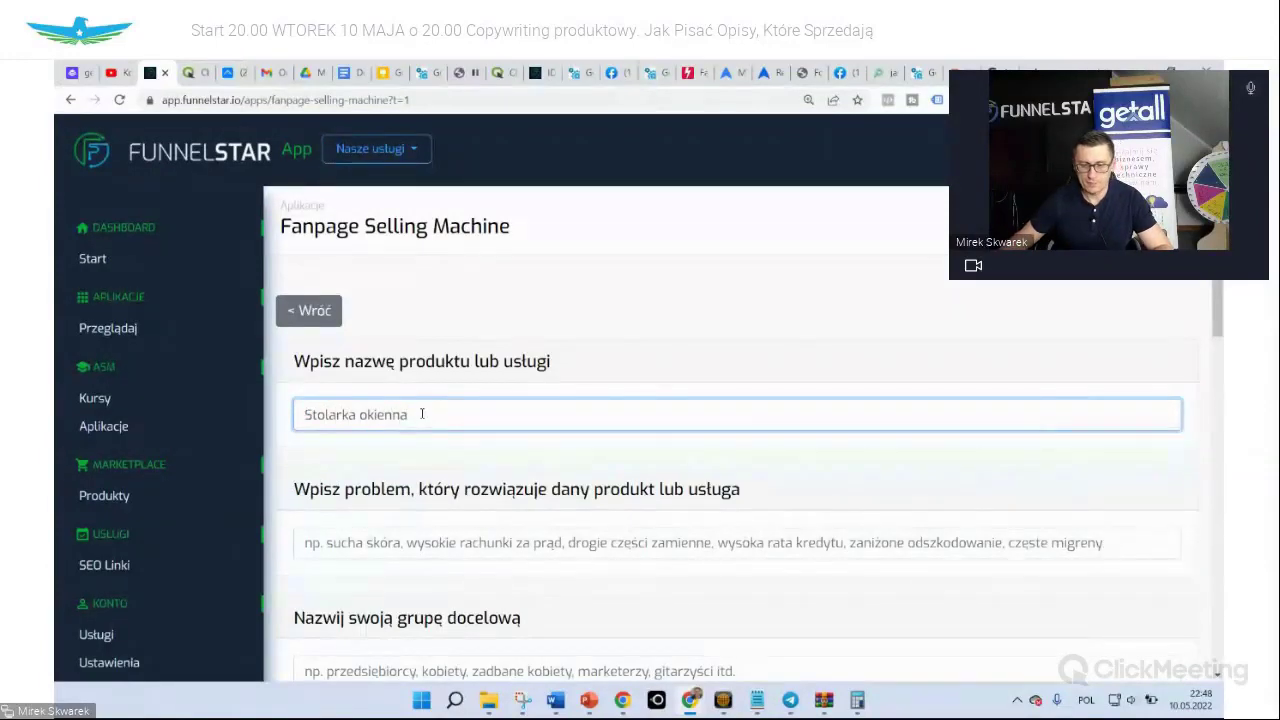
# Enter "mała ilość dobrych drewnianych okien na rynku" as the problem the product solves
pyautogui.scroll(-2, 674, 465)
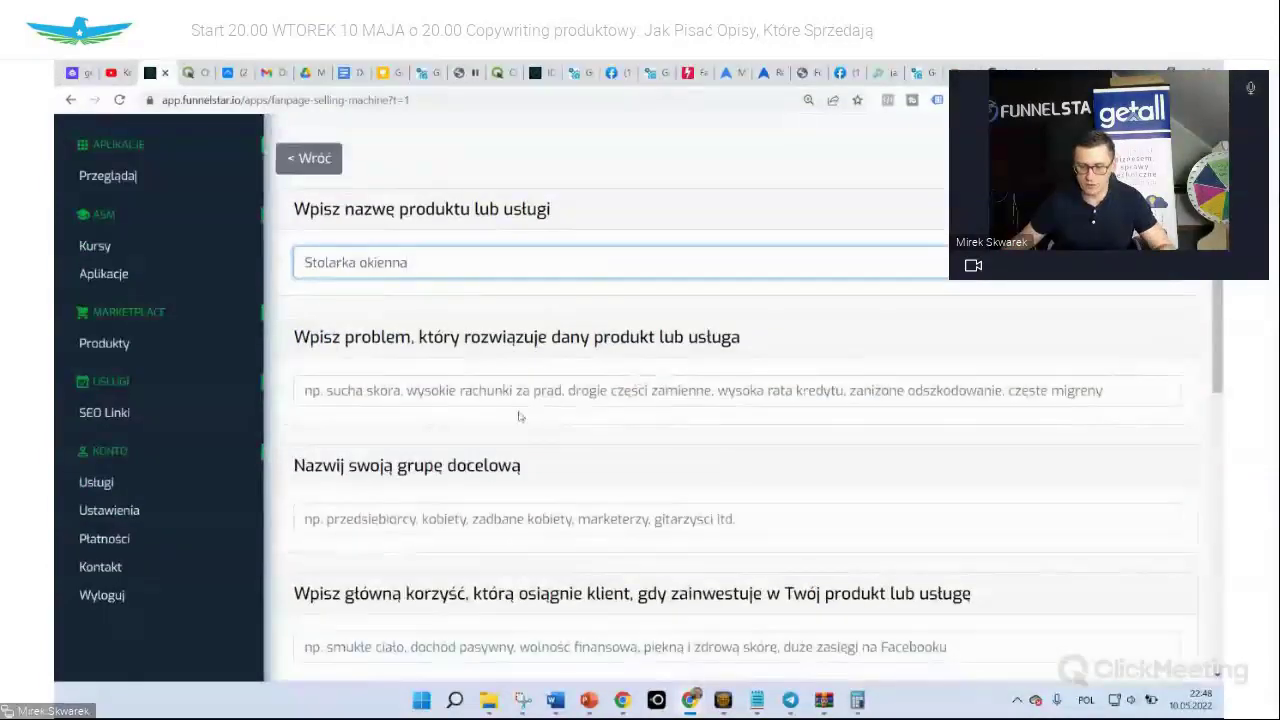
pyautogui.click(420, 394)
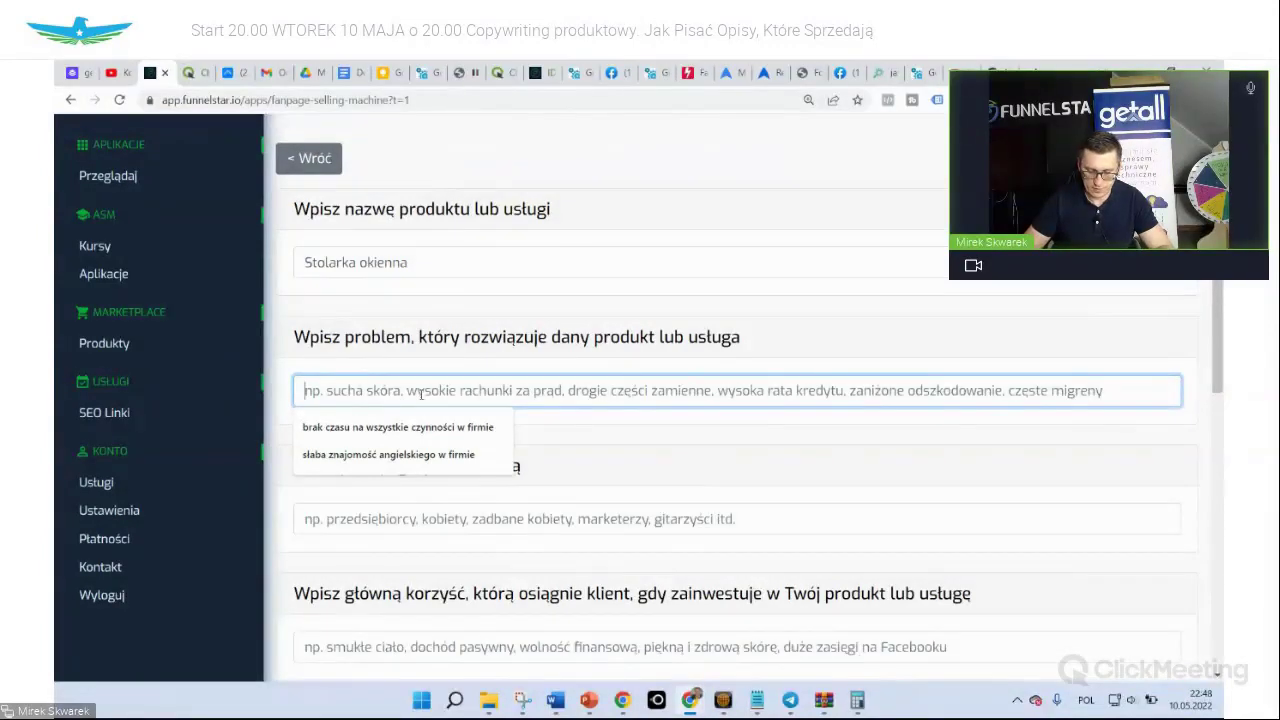
pyautogui.write('mała ilosc')
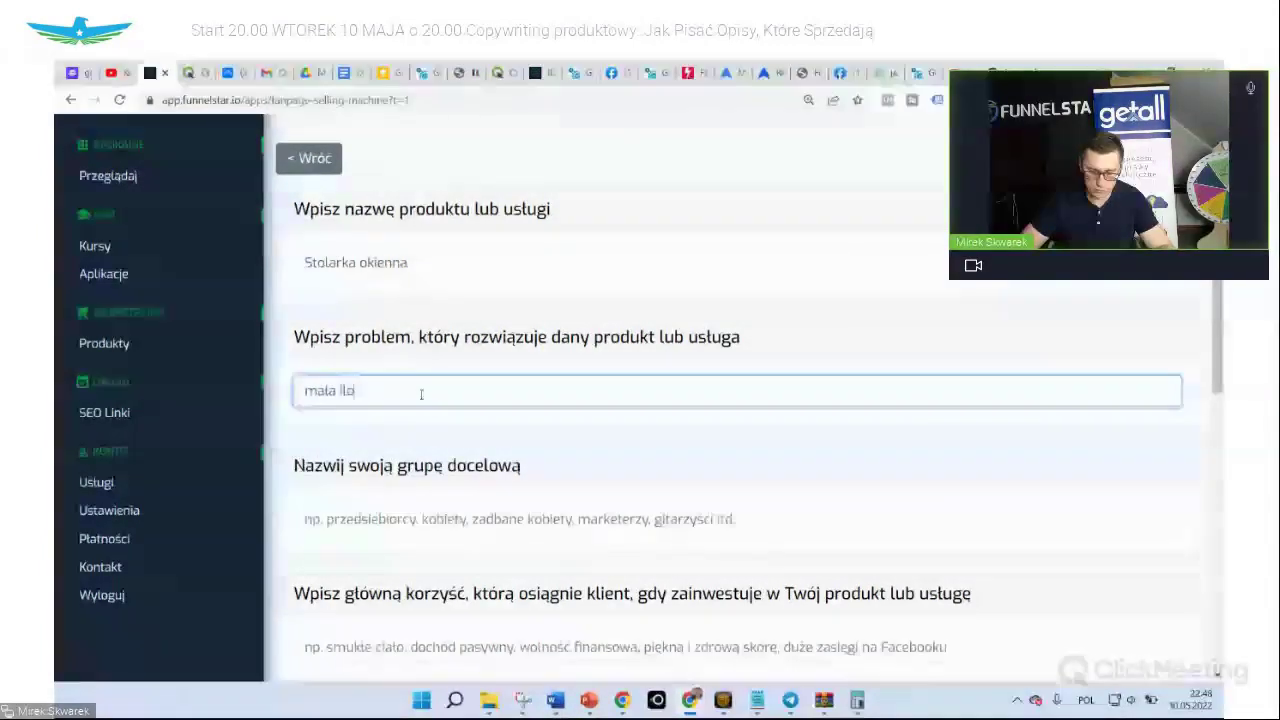
pyautogui.press('BackSpace')
pyautogui.press('BackSpace')
pyautogui.press('BackSpace')
pyautogui.write('ść dobrych f')
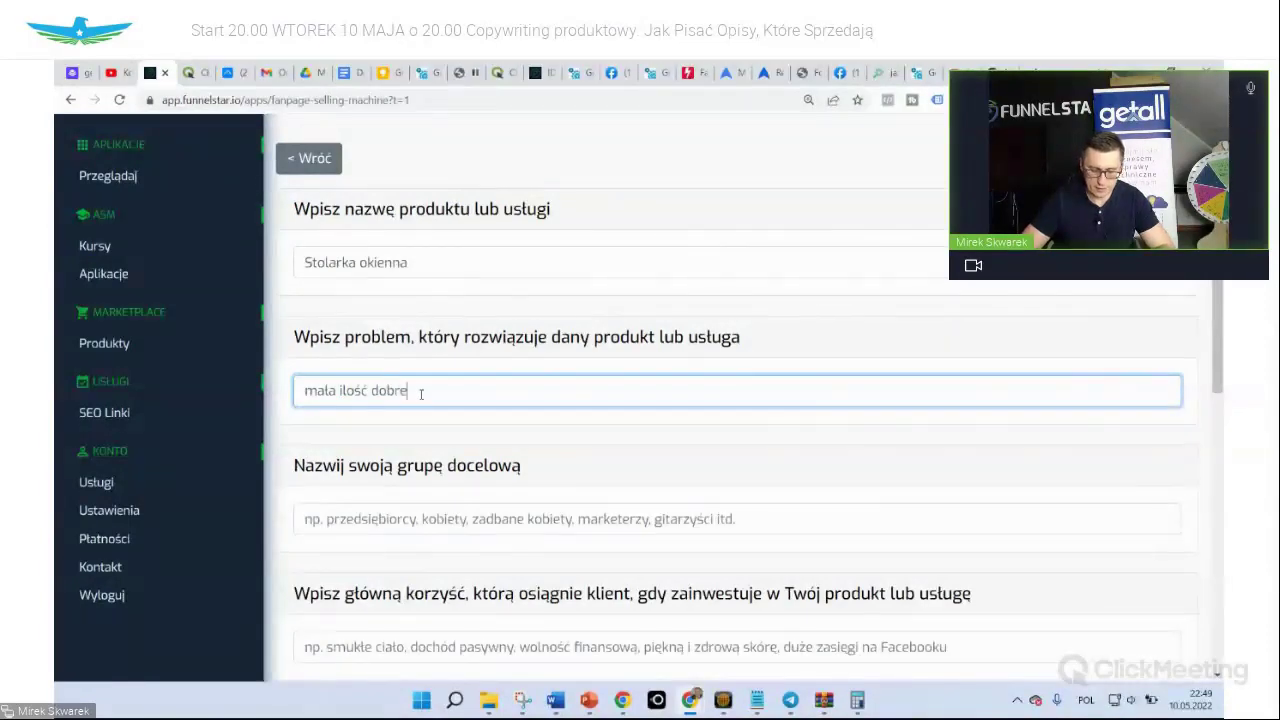
pyautogui.write('d')
pyautogui.press('BackSpace')
pyautogui.press('BackSpace')
pyautogui.press('BackSpace')
pyautogui.write('ych drewnian')
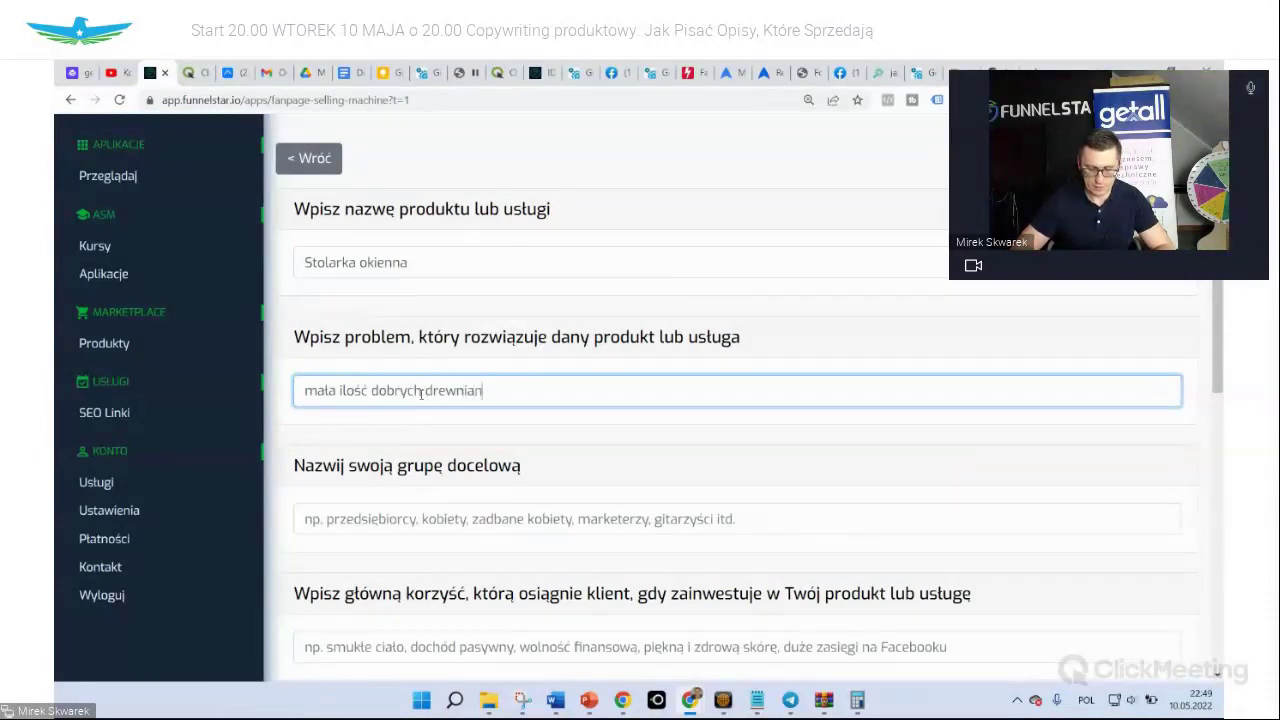
pyautogui.write('ych okien na ')
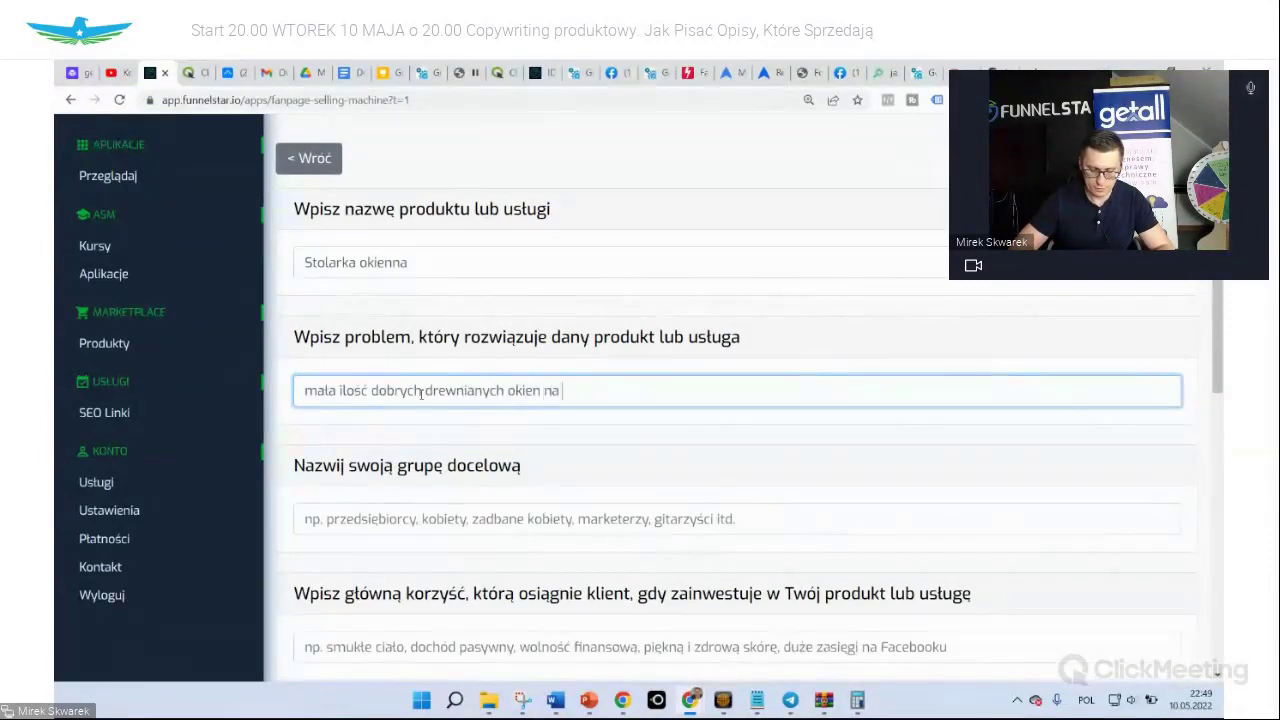
pyautogui.write('rynku')
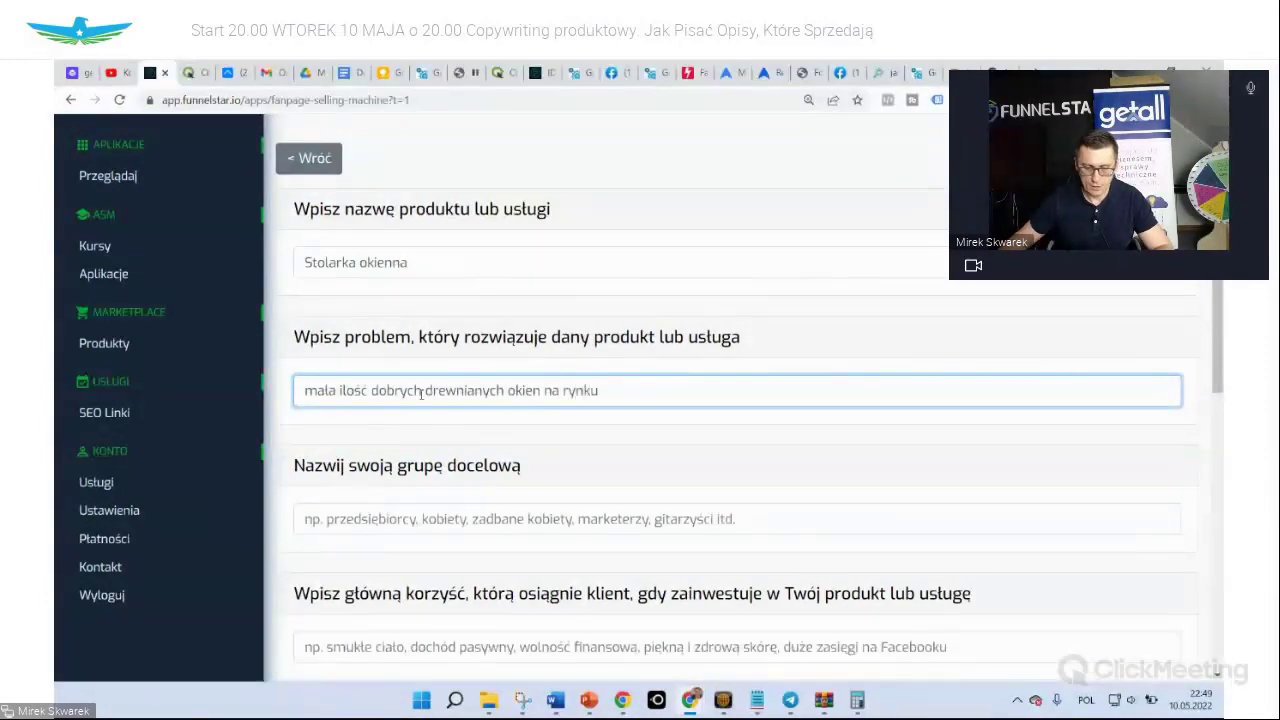
# Enter "właściciele domów" as the target group, correcting its spelling
pyautogui.scroll(-2, 420, 392)
pyautogui.click(420, 367)
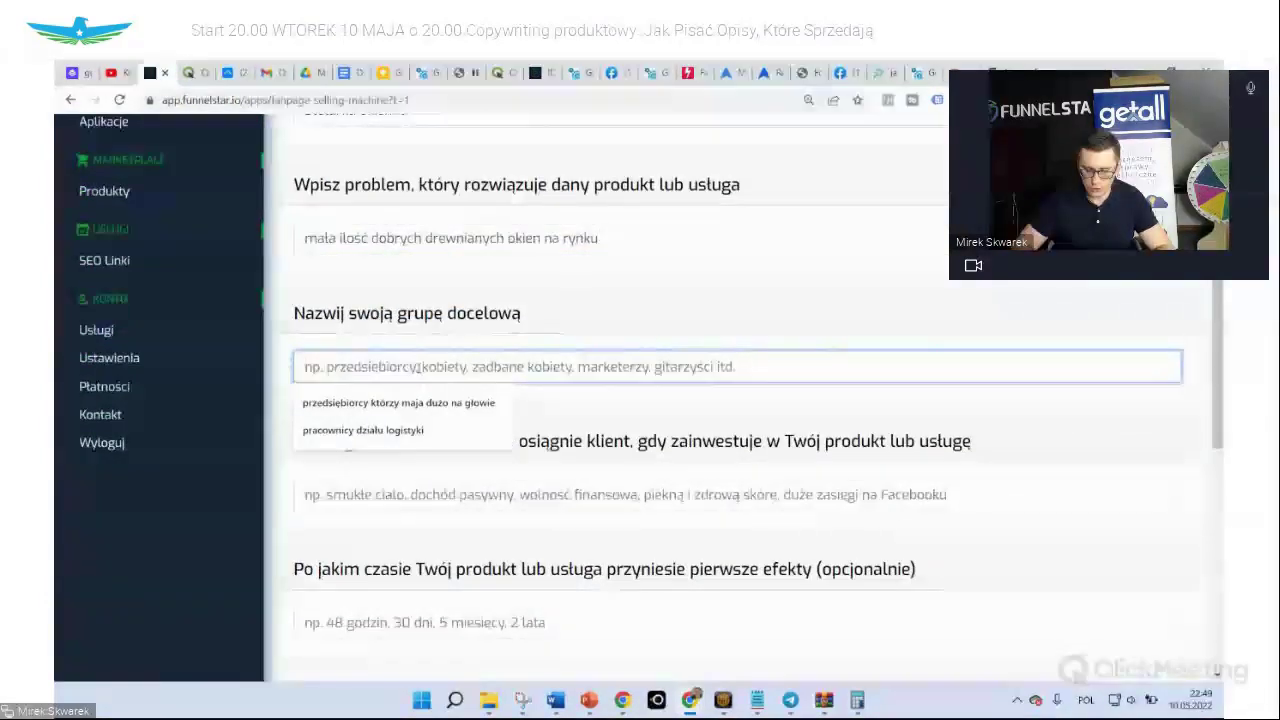
pyautogui.write('właścicele domów')
pyautogui.rightClick(336, 367)
pyautogui.click(400, 392)
# Enter "trwałe, zdrowe i ekologiczne okna" as the main benefit the customer gains from the product
pyautogui.scroll(-2, 449, 423)
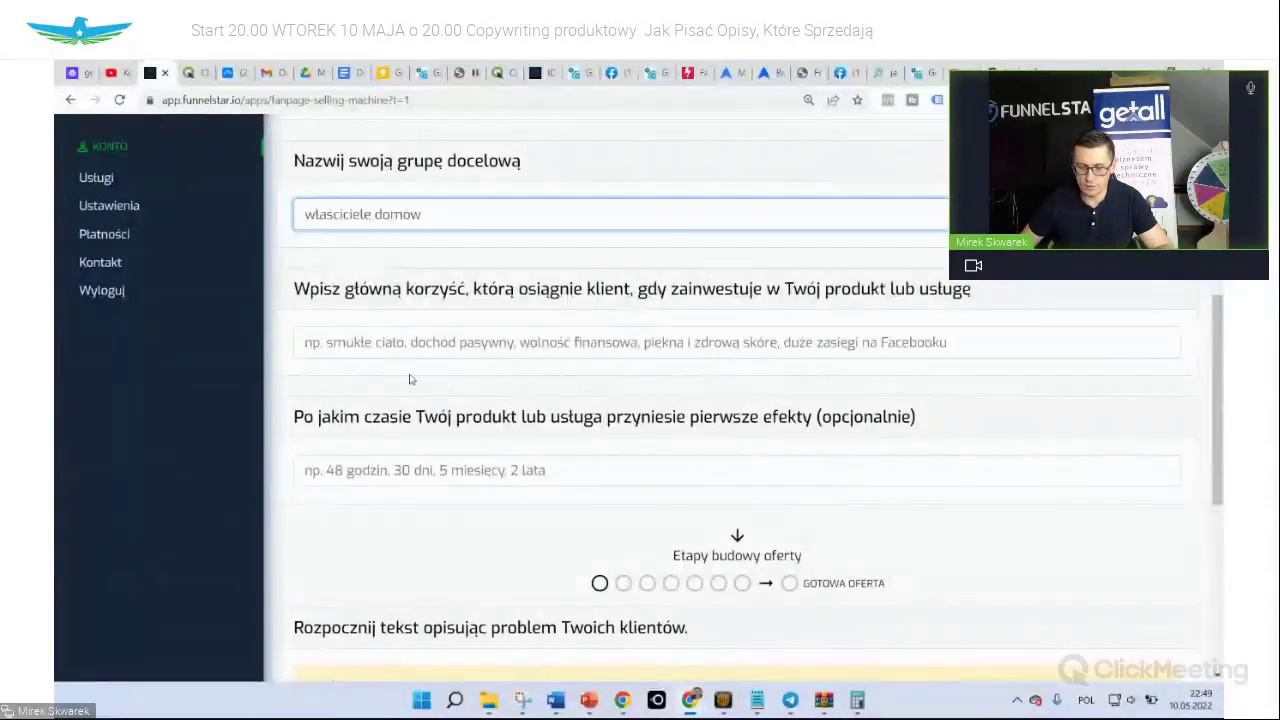
pyautogui.click(385, 342)
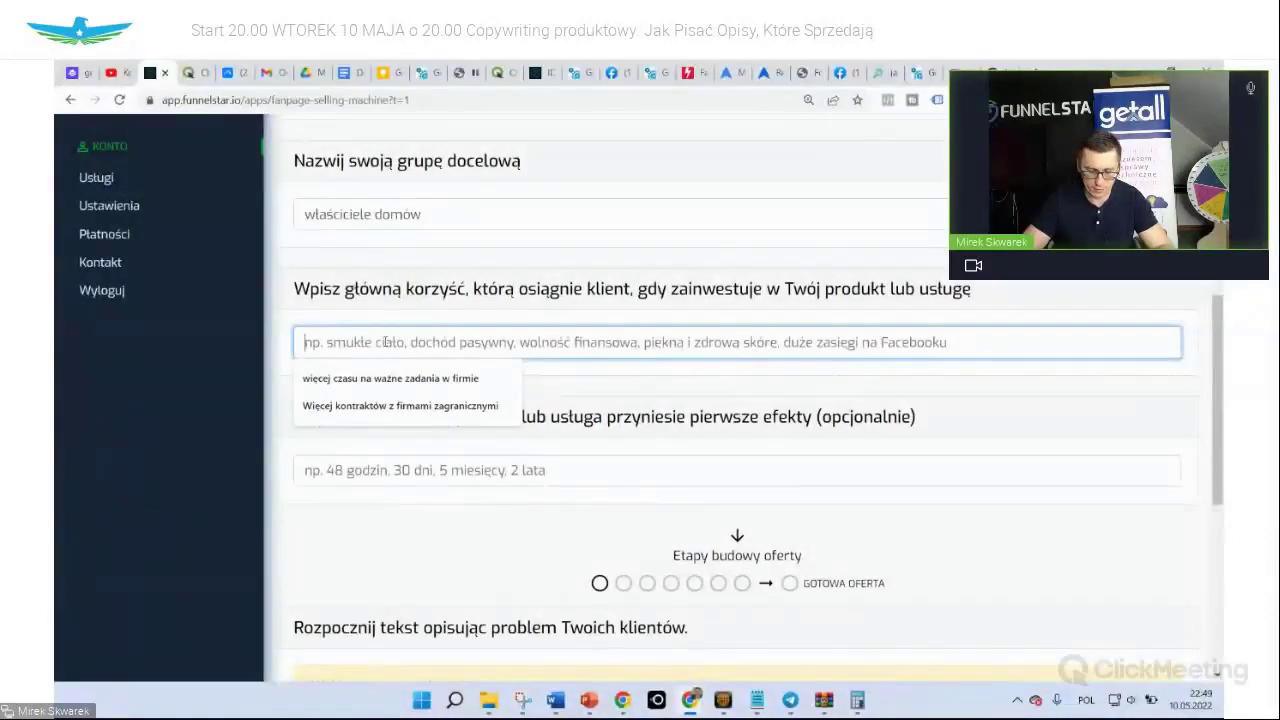
pyautogui.write('trwal')
pyautogui.write('e, zdr')
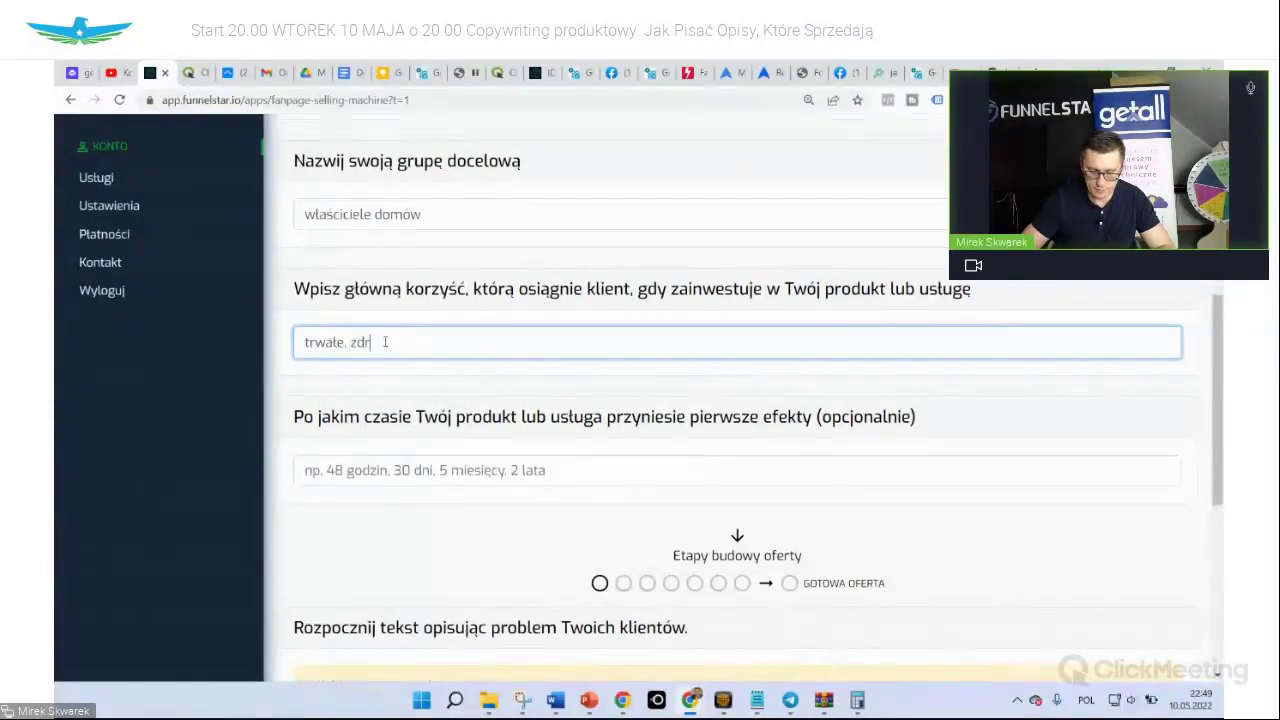
pyautogui.write('owie i ekologiczne ')
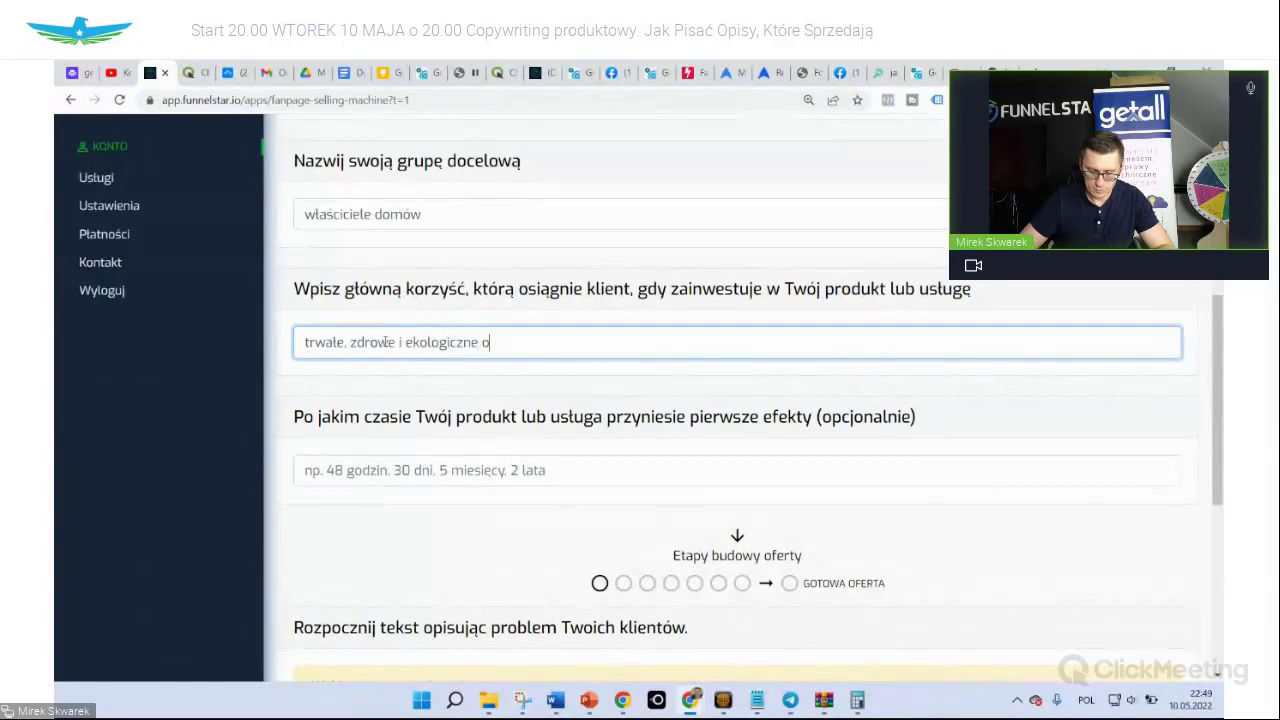
pyautogui.write('okna')
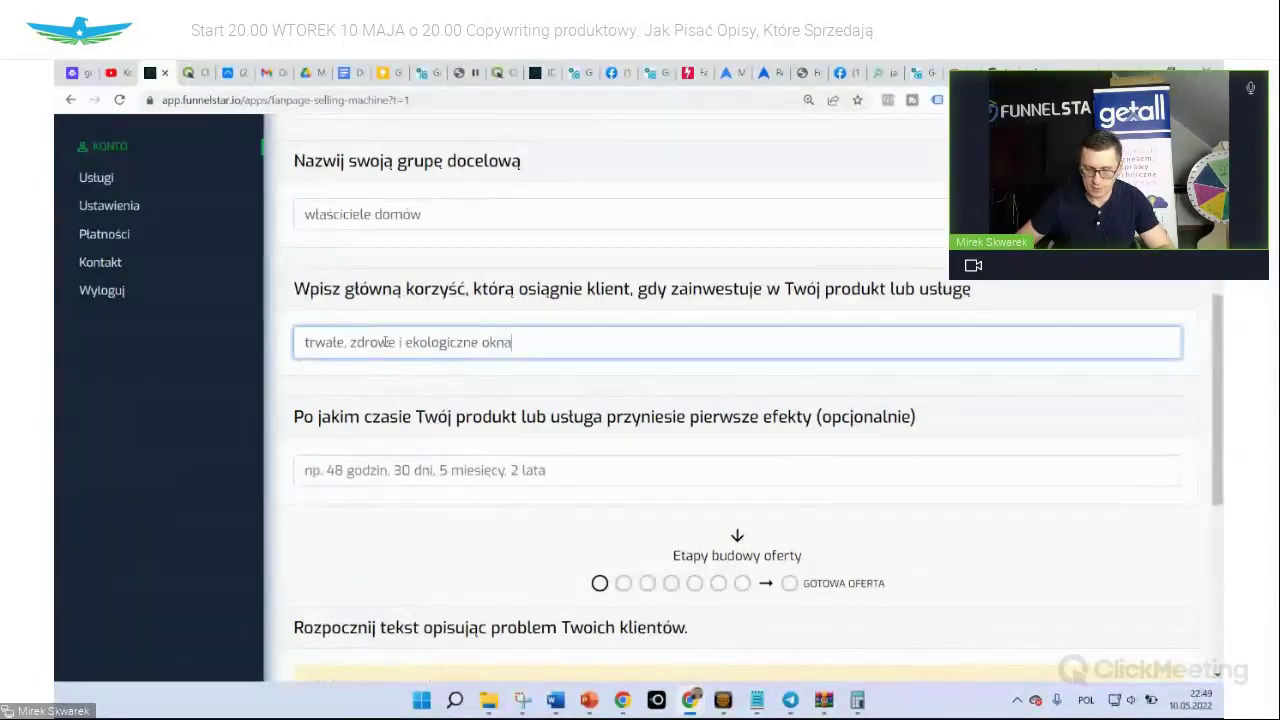
# Set the optional time until the product brings its first effects to "14 dni"
pyautogui.click(416, 470)
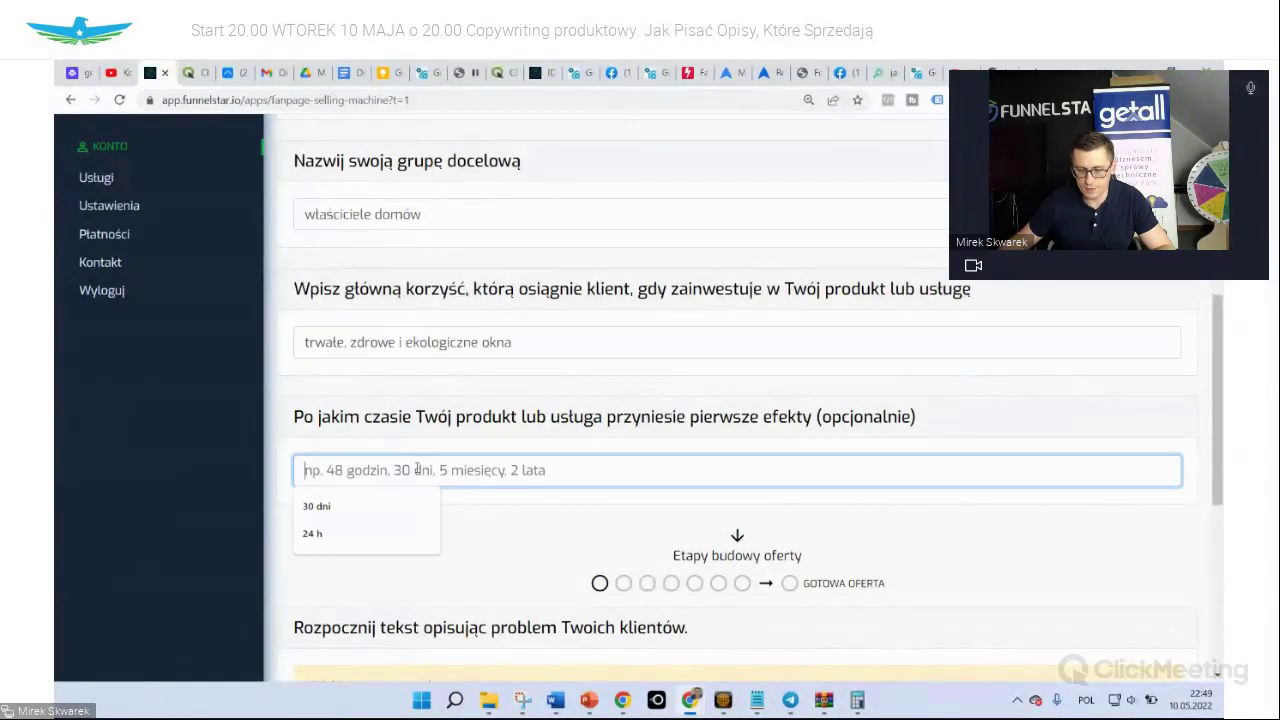
pyautogui.scroll(-1, 417, 471)
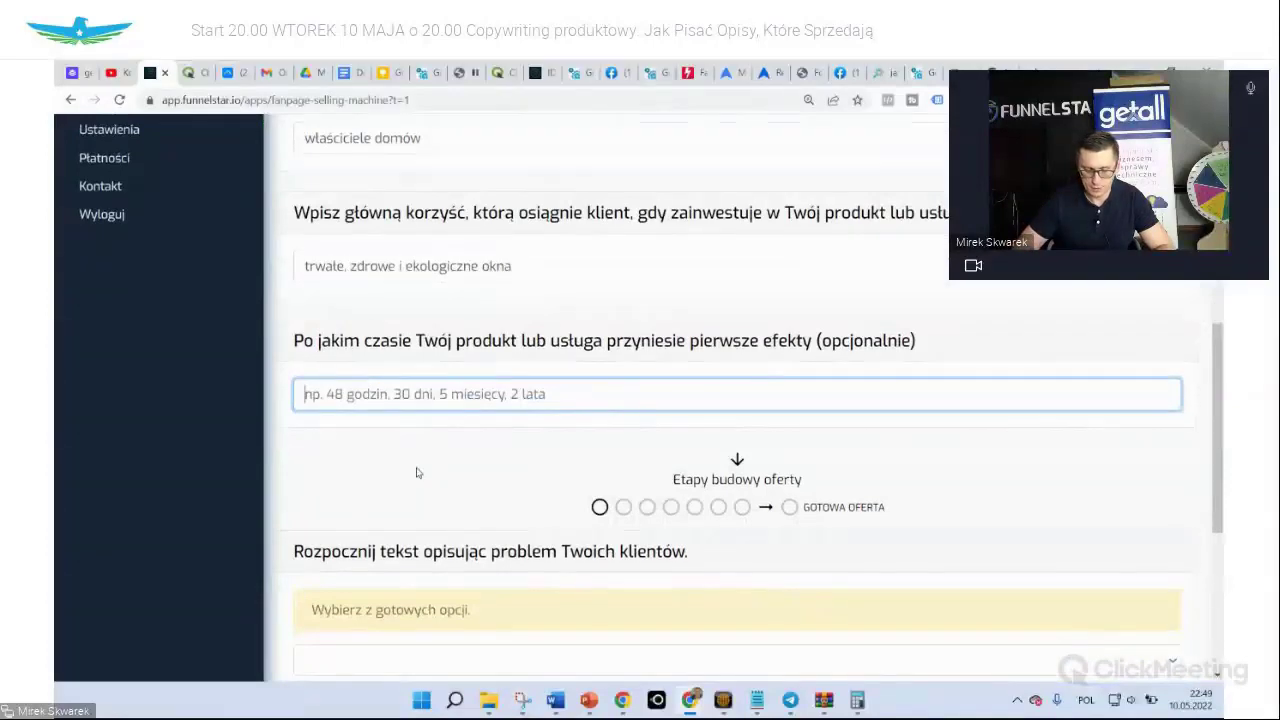
pyautogui.write('14 dni')
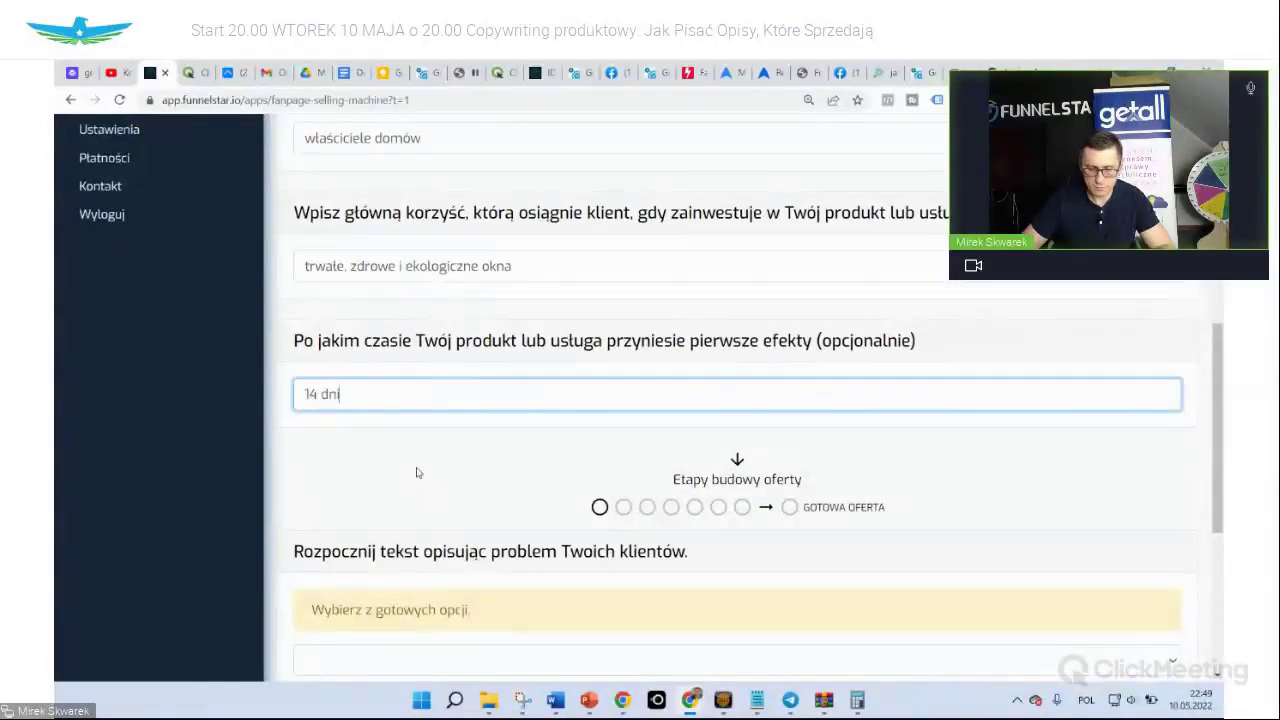
pyautogui.click(418, 473)
# Choose the ready-made problem sentence beginning "Jednym z częstszych problemów z którym zgłaszają się do nas" and advance to the problem's causes stage
pyautogui.scroll(-3, 606, 471)
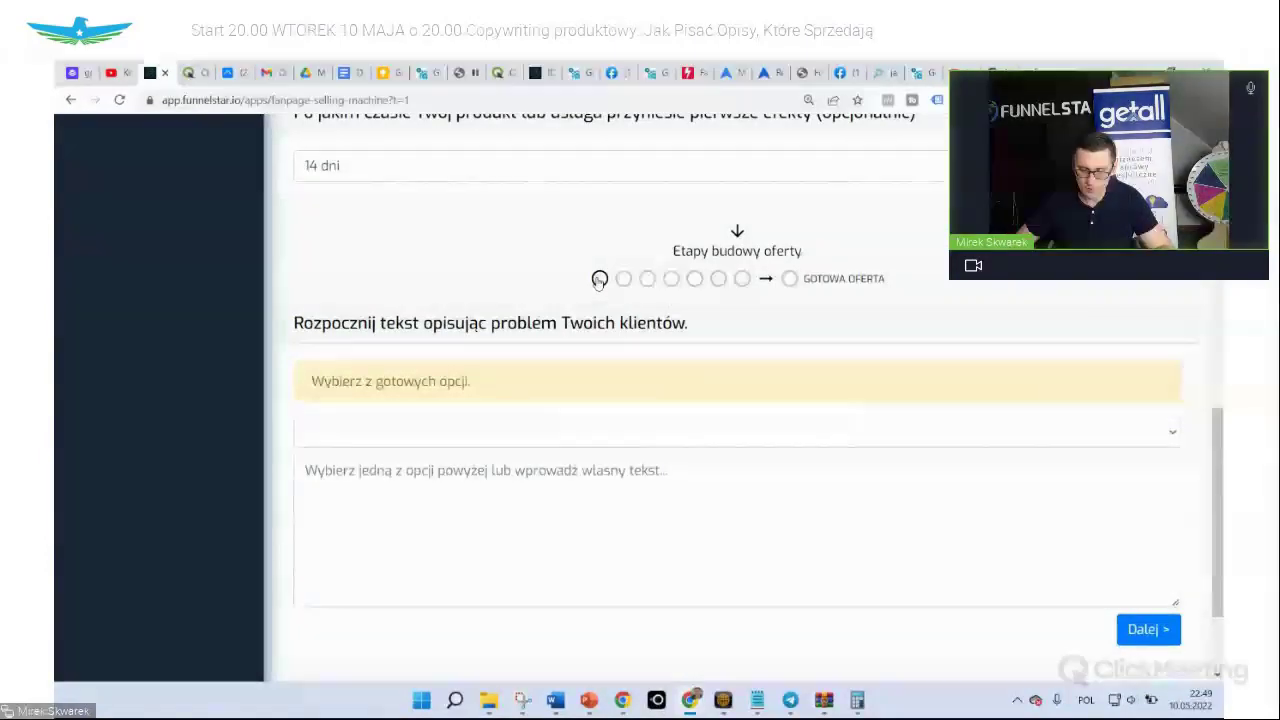
pyautogui.click(1172, 432)
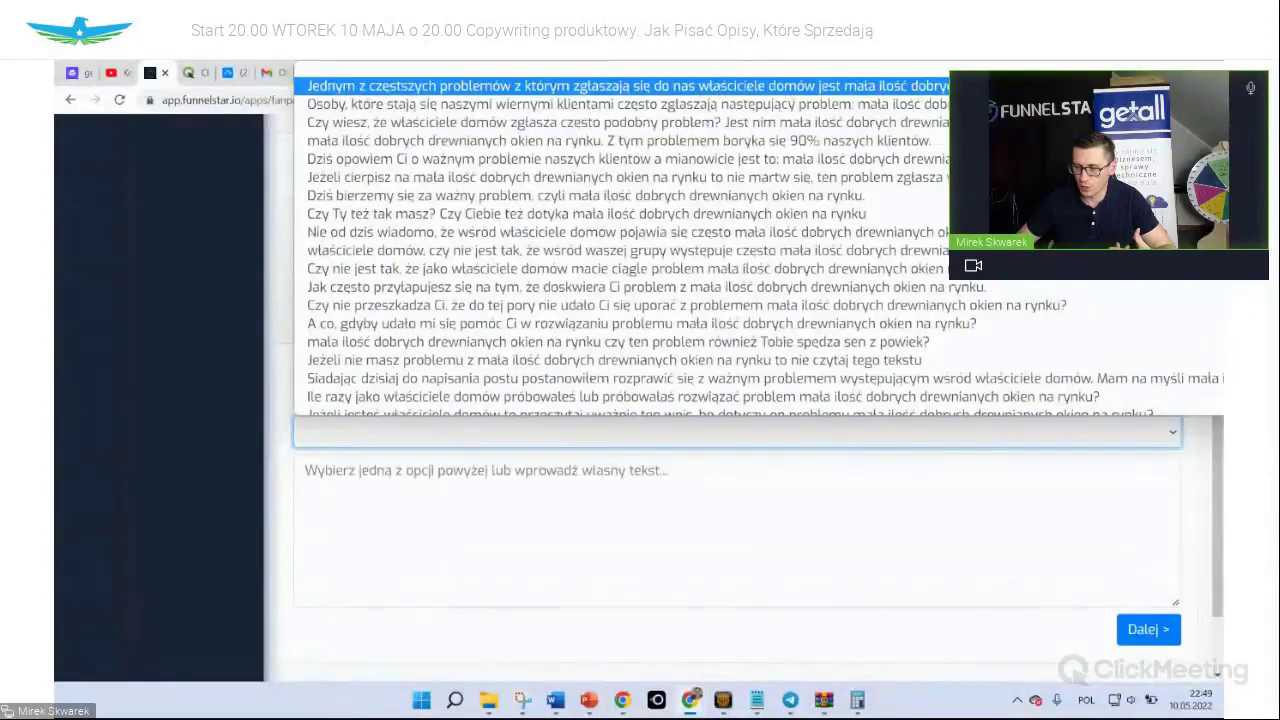
pyautogui.click(620, 86)
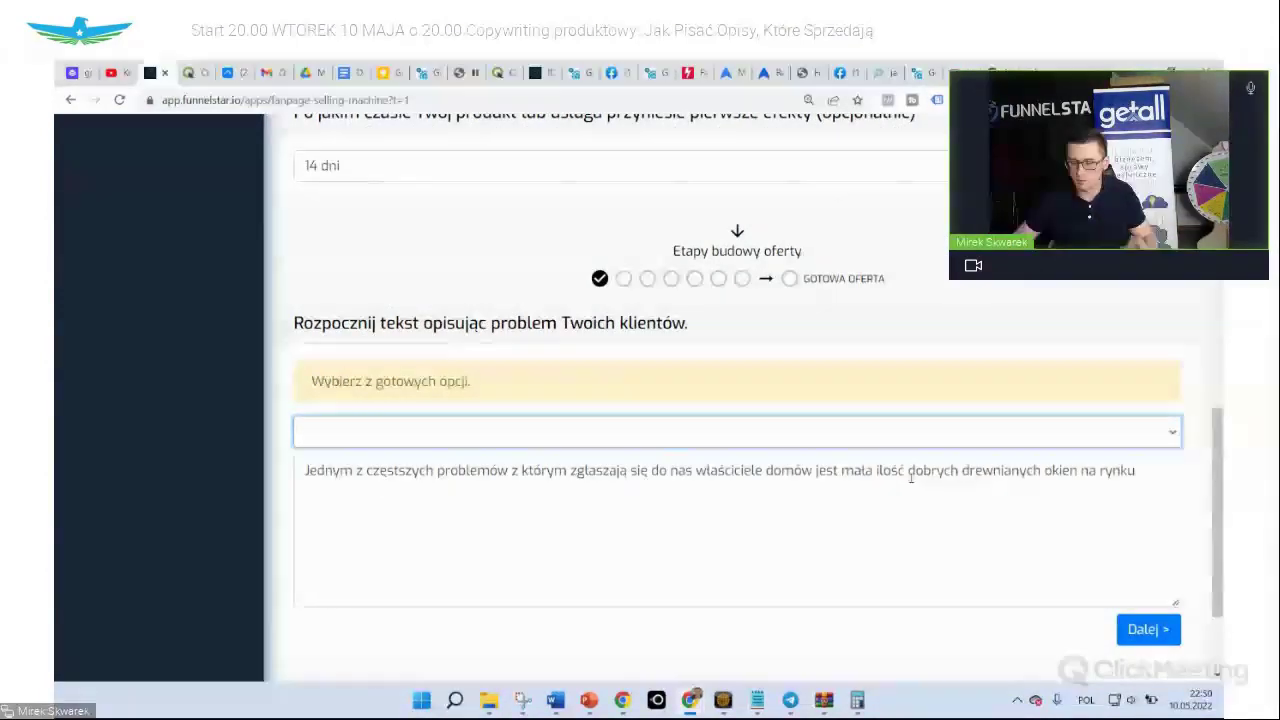
pyautogui.click(1150, 632)
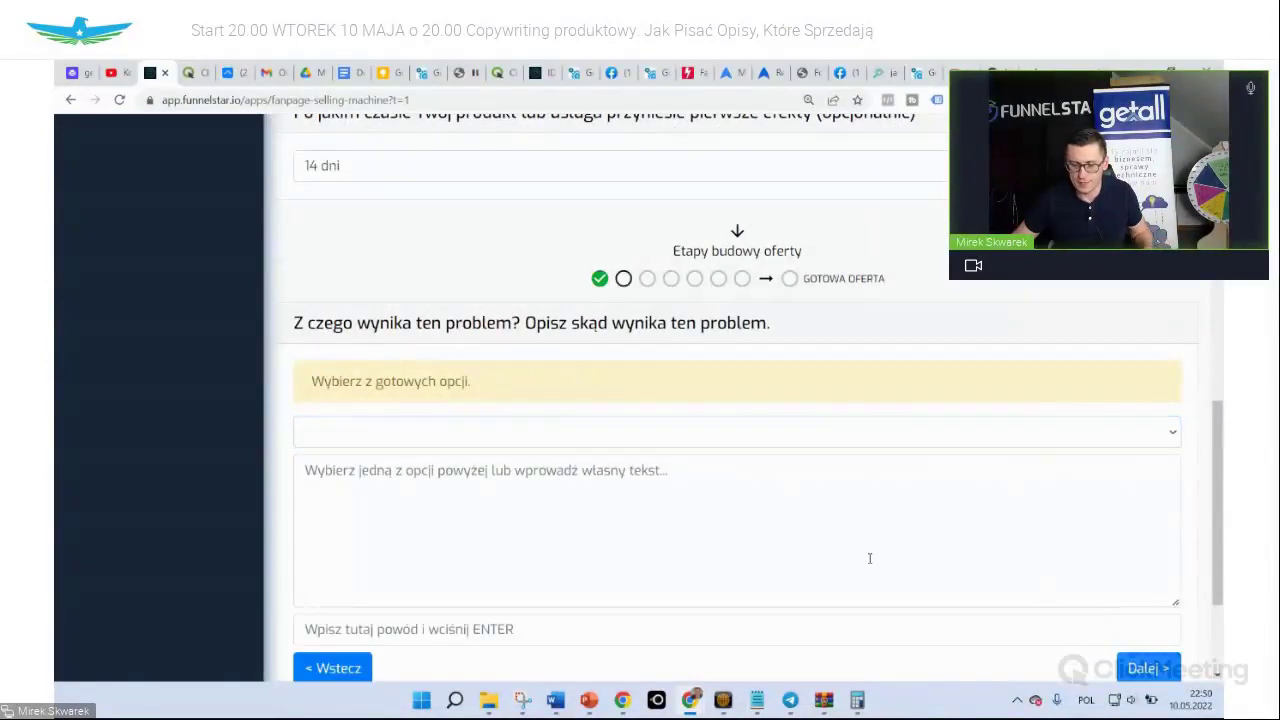
# Choose the ready-made opener "Być może zastanawiasz się skąd bierze się ten problem? Oto kilka powodów." and add the reason "Zalew rynku plastikowymi oknami"
pyautogui.click(636, 434)
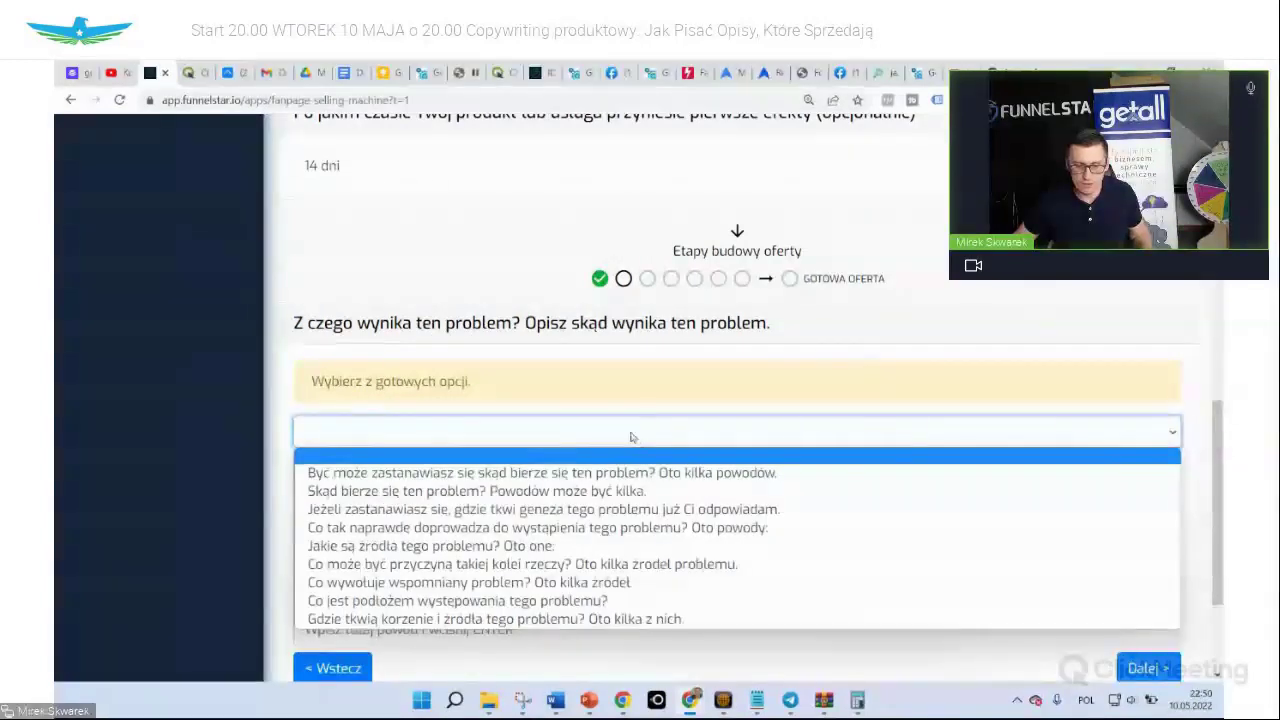
pyautogui.click(490, 478)
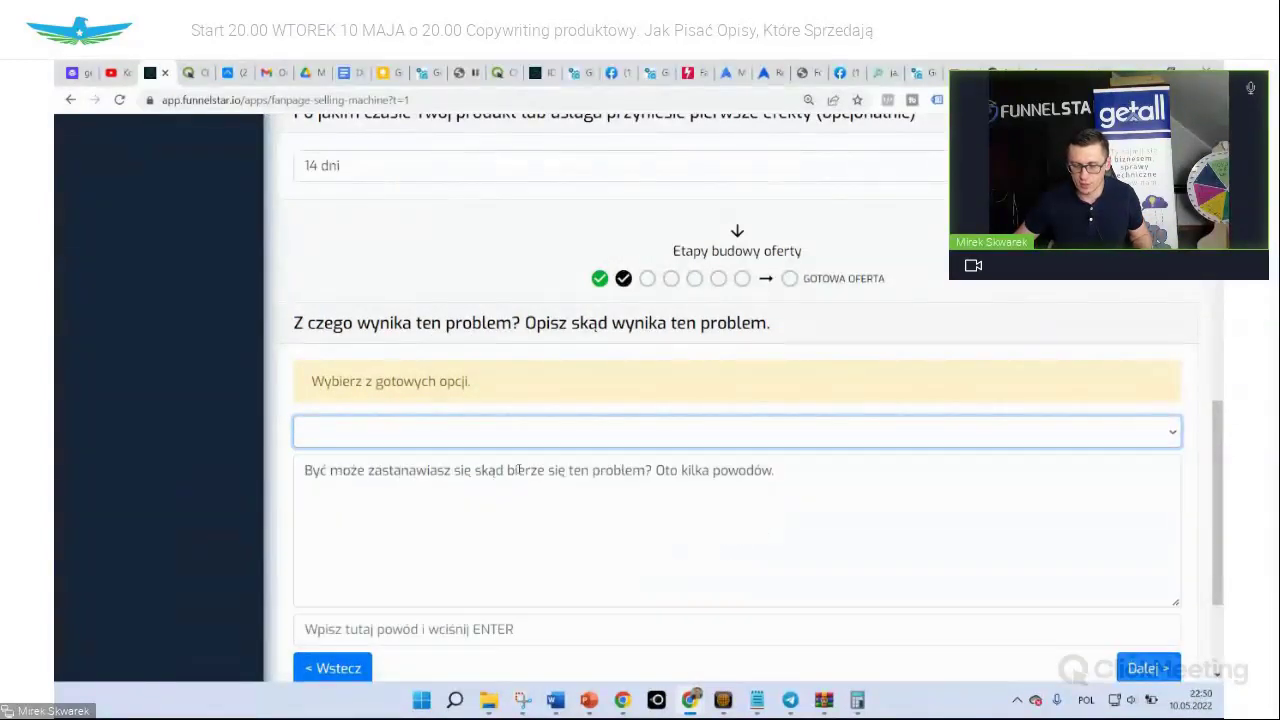
pyautogui.scroll(-2, 577, 446)
pyautogui.click(410, 452)
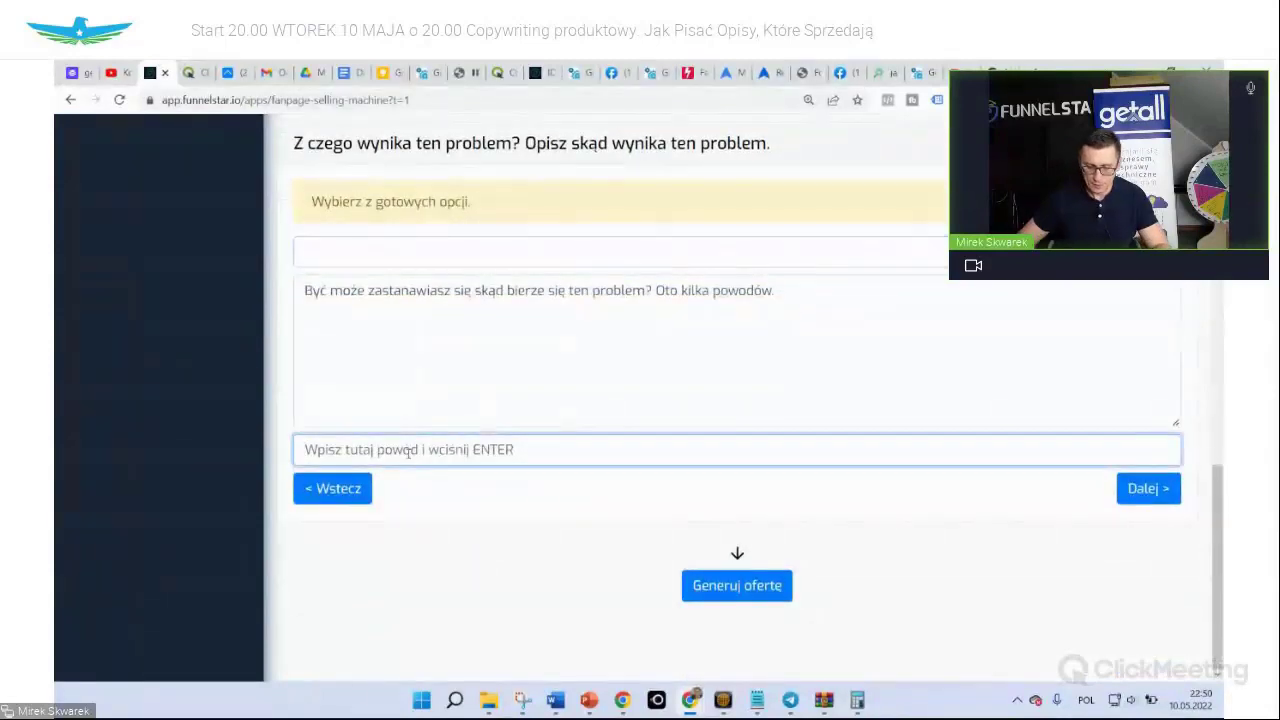
pyautogui.write('Zale')
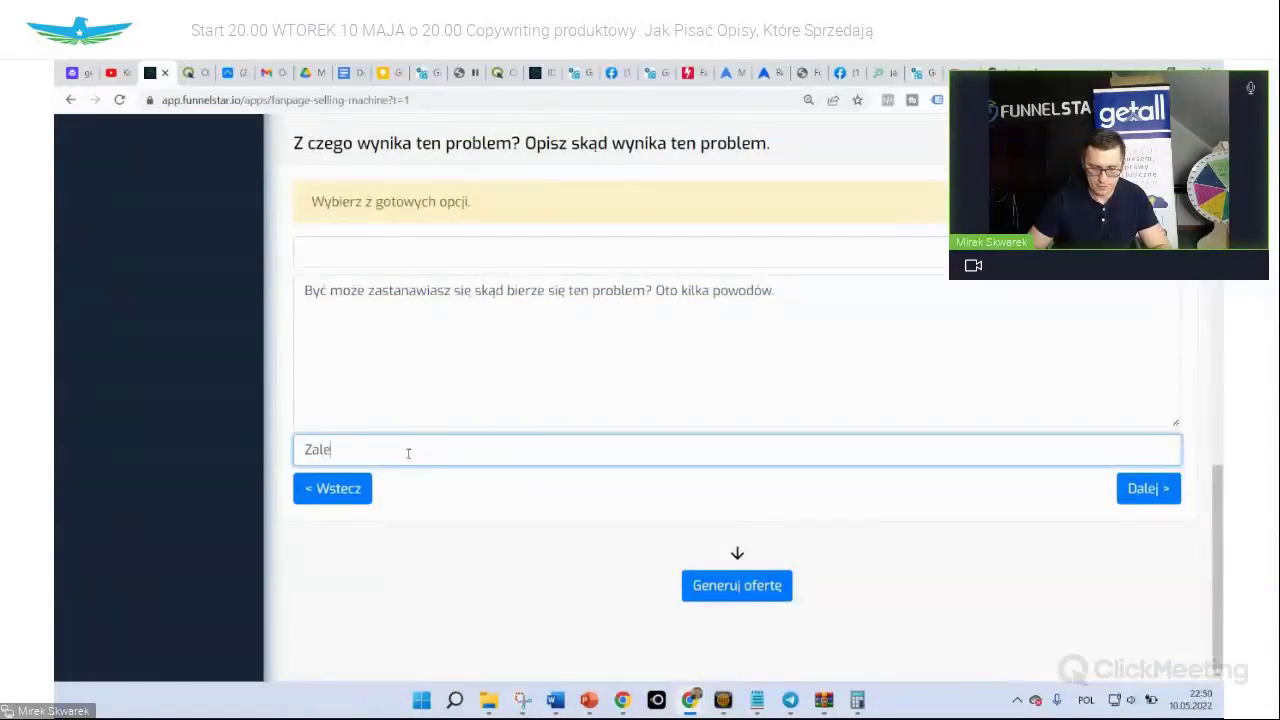
pyautogui.write('w')
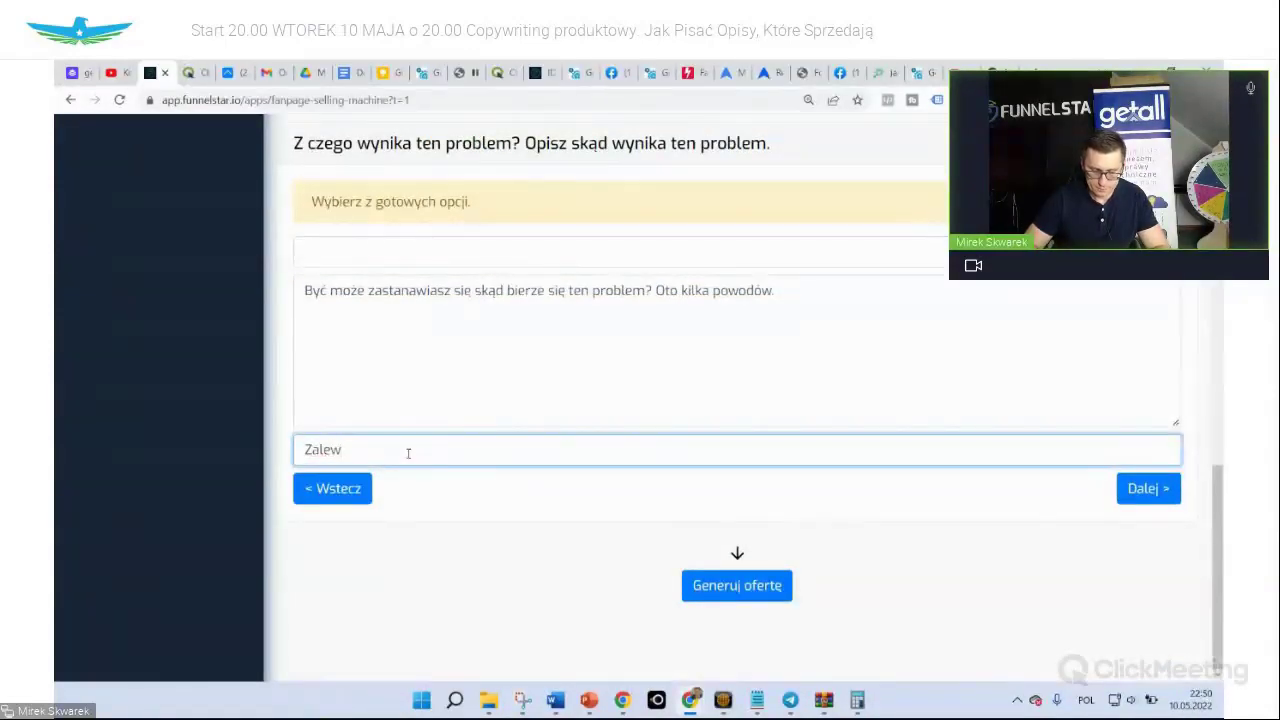
pyautogui.write(' rynku pl')
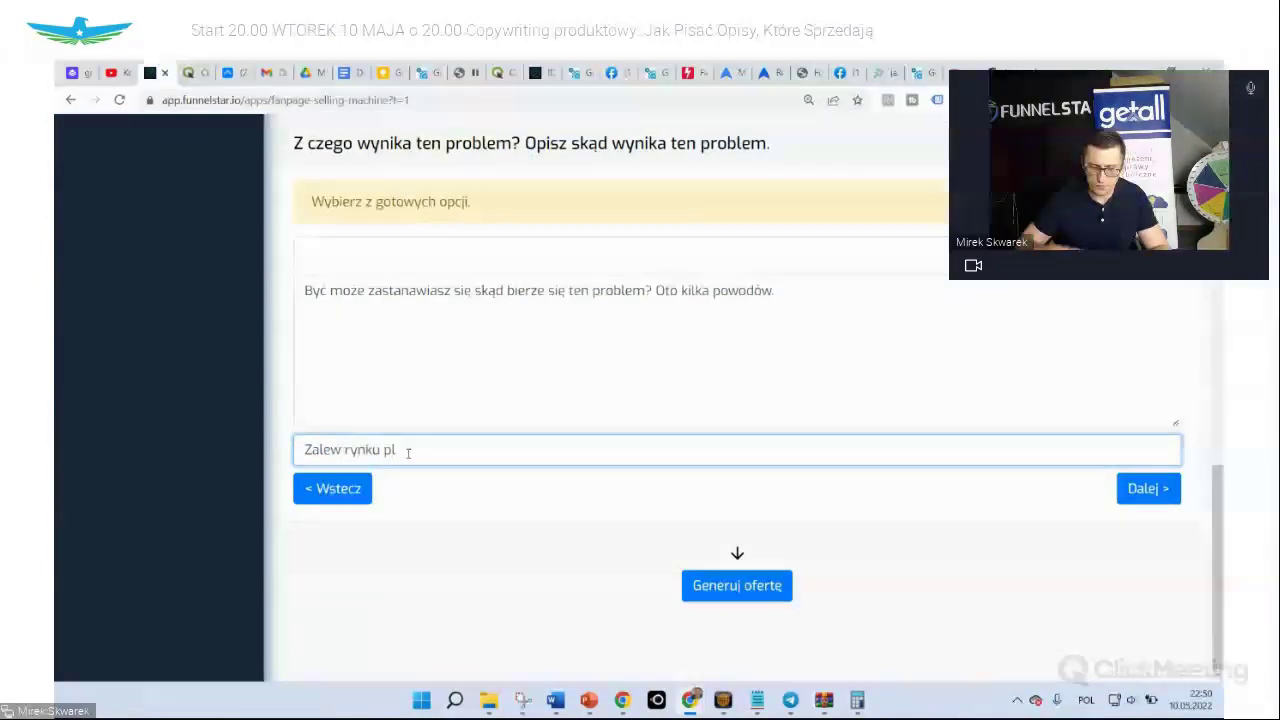
pyautogui.write('astikowymi ')
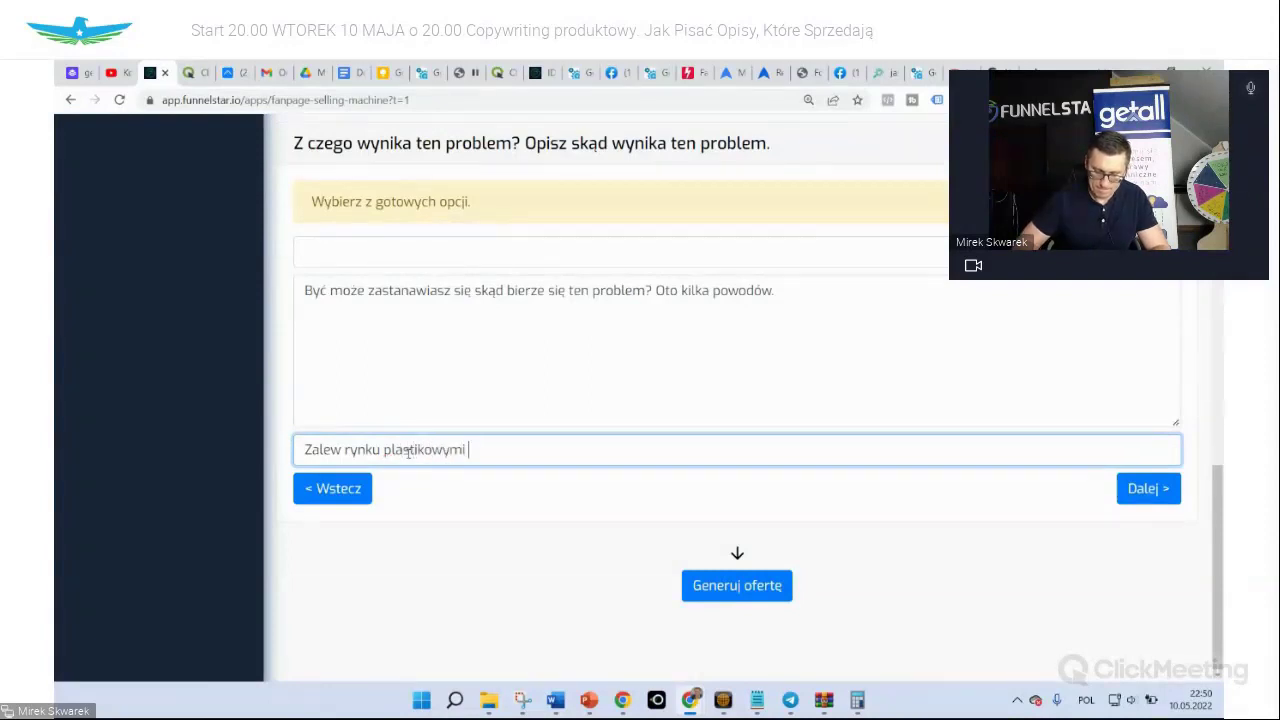
pyautogui.write('oknami')
pyautogui.press('Return')
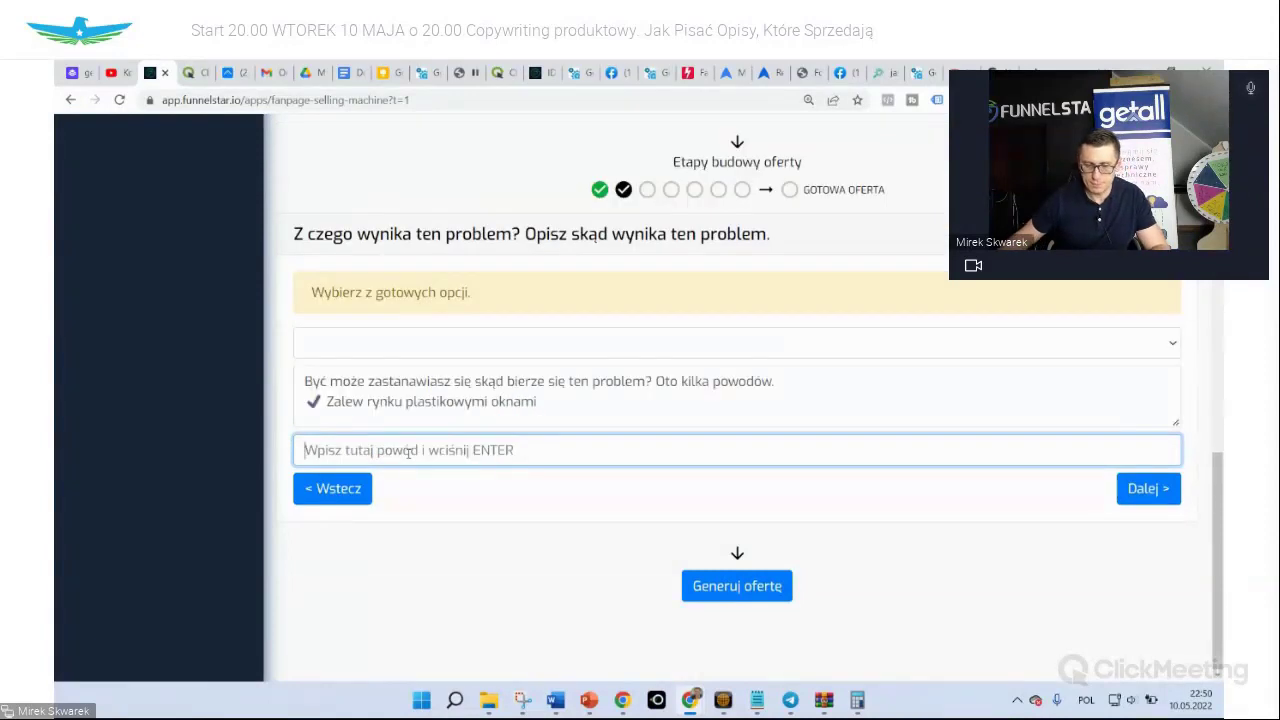
# Advance to the customer's losses stage and choose the ready-made opener "Weź pod uwagę co tracisz, jeżeli zlekceważysz ten problem?"
pyautogui.click(1145, 488)
pyautogui.click(528, 338)
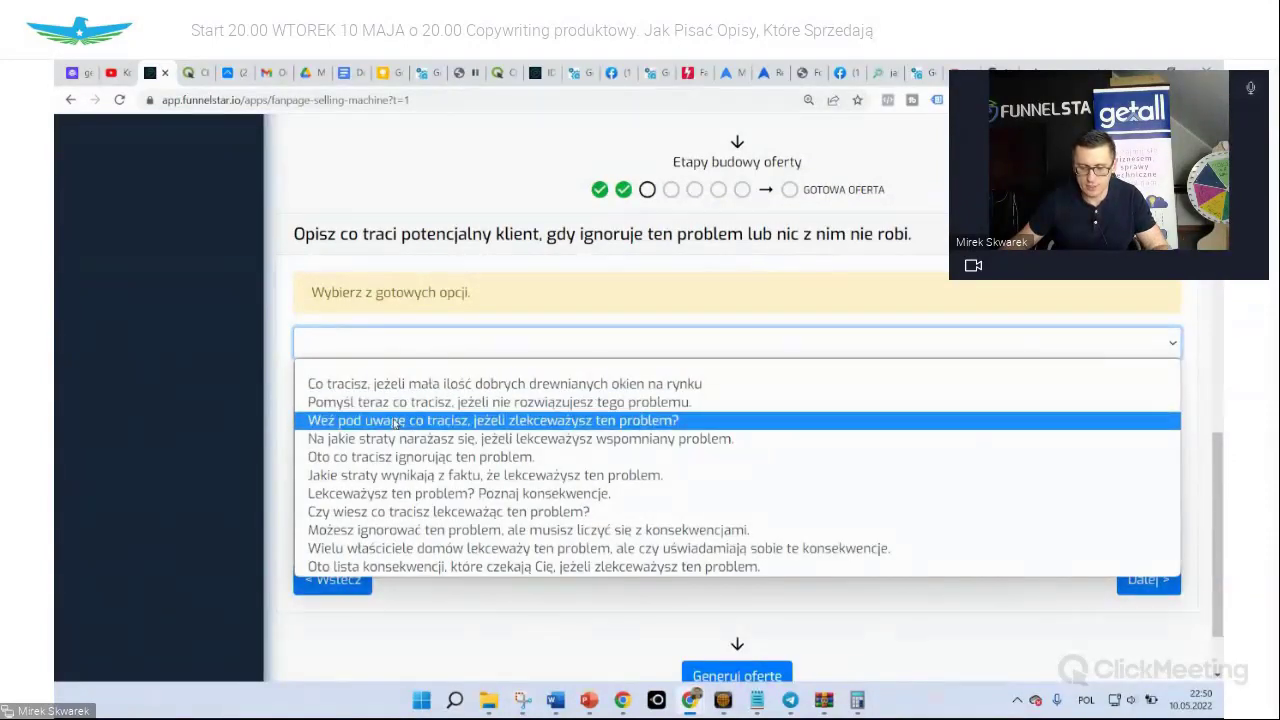
pyautogui.click(516, 426)
pyautogui.click(720, 540)
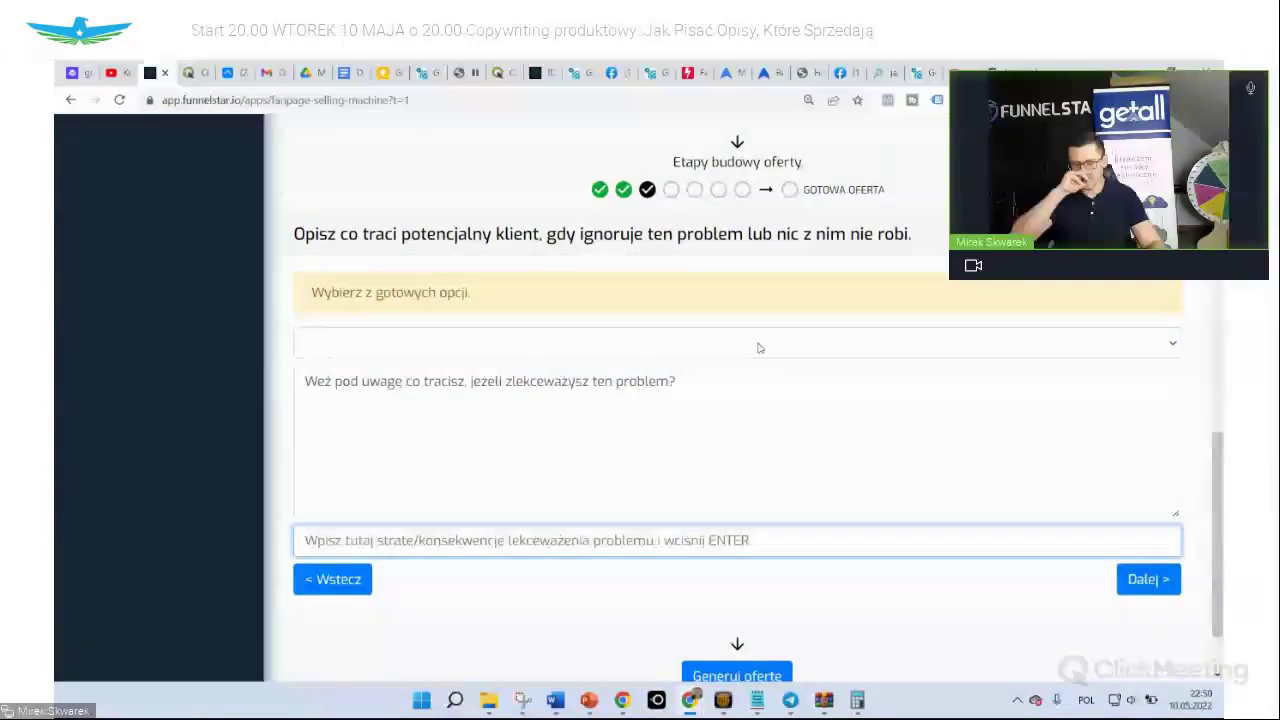
# Enter the consequence "Przez całe życie bedziesz patrzuł na plastkowe okna" and advance to the solution presentation stage
pyautogui.write('Przez c')
pyautogui.hotkey('ctrl', 'l')
pyautogui.write('e')
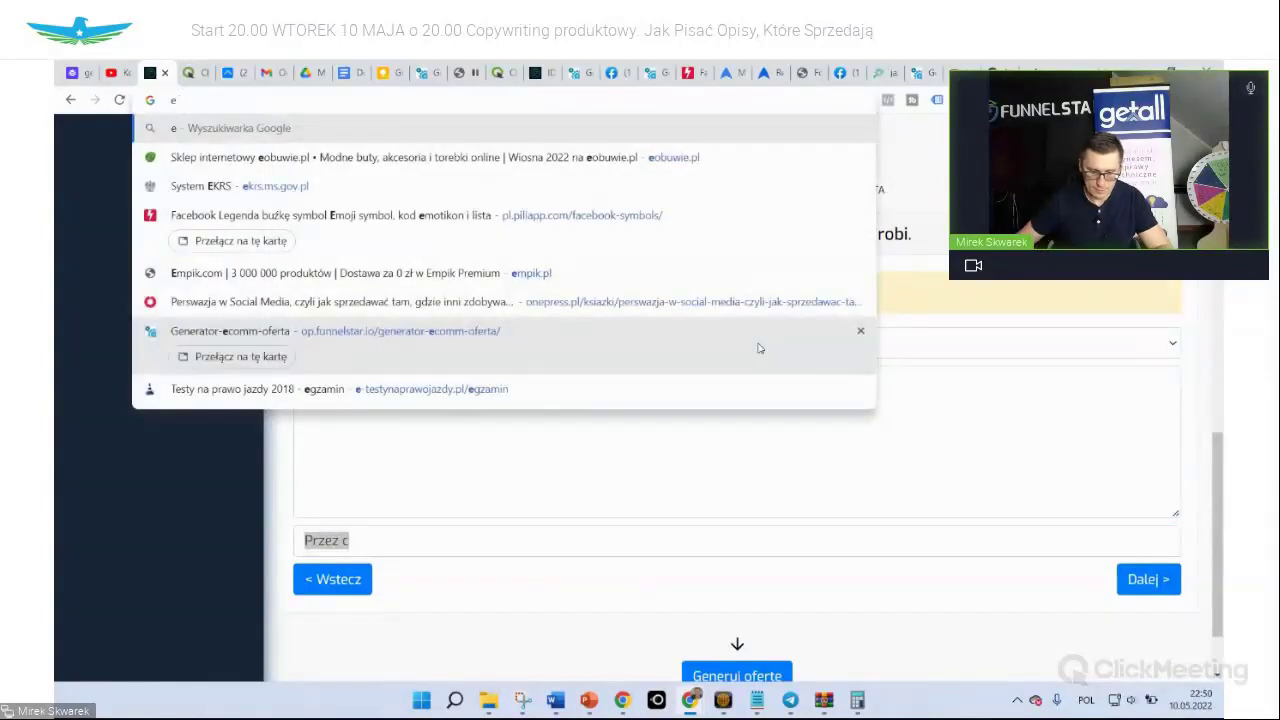
pyautogui.click(430, 537)
pyautogui.write('ałe życi')
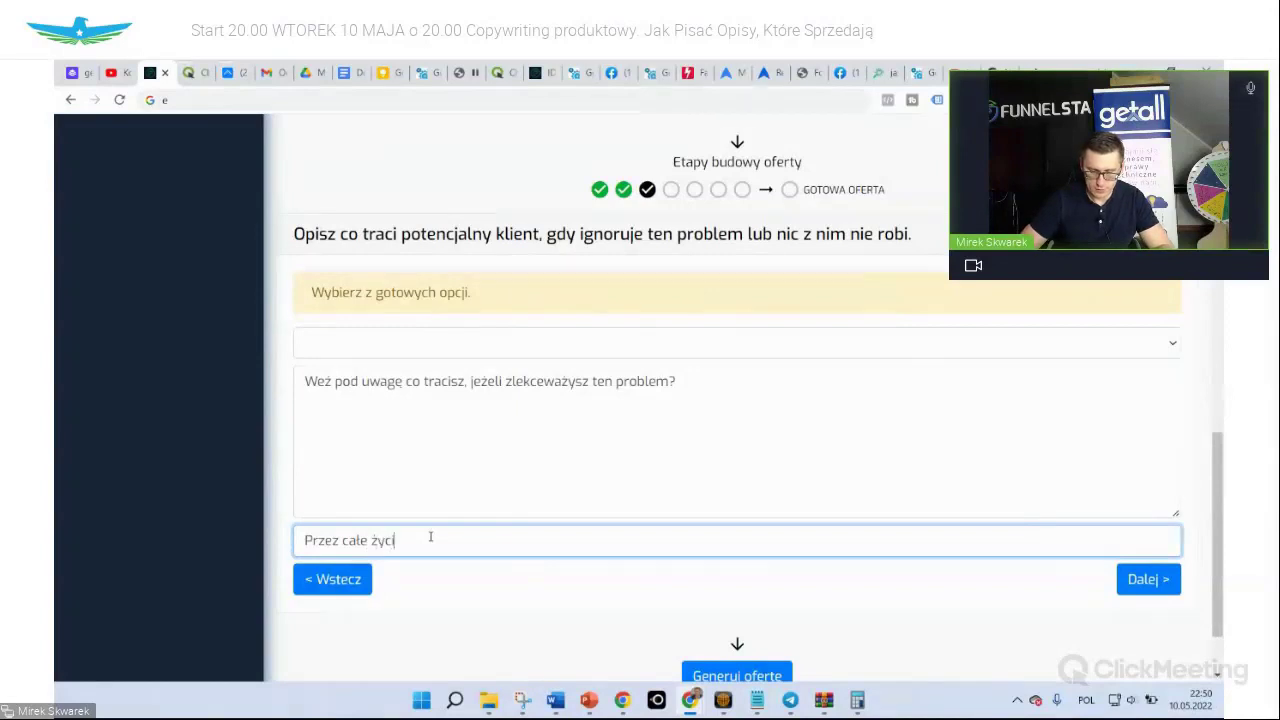
pyautogui.write('e bedzie')
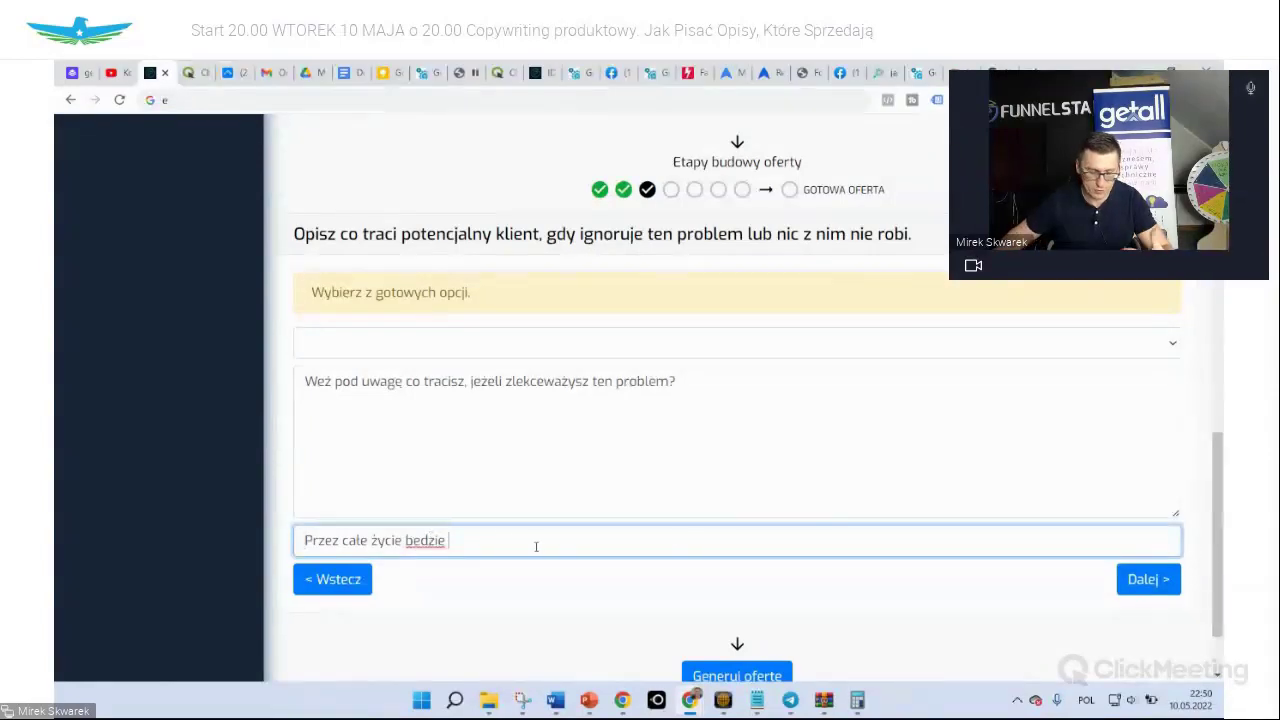
pyautogui.press('BackSpace')
pyautogui.write('sz patrz')
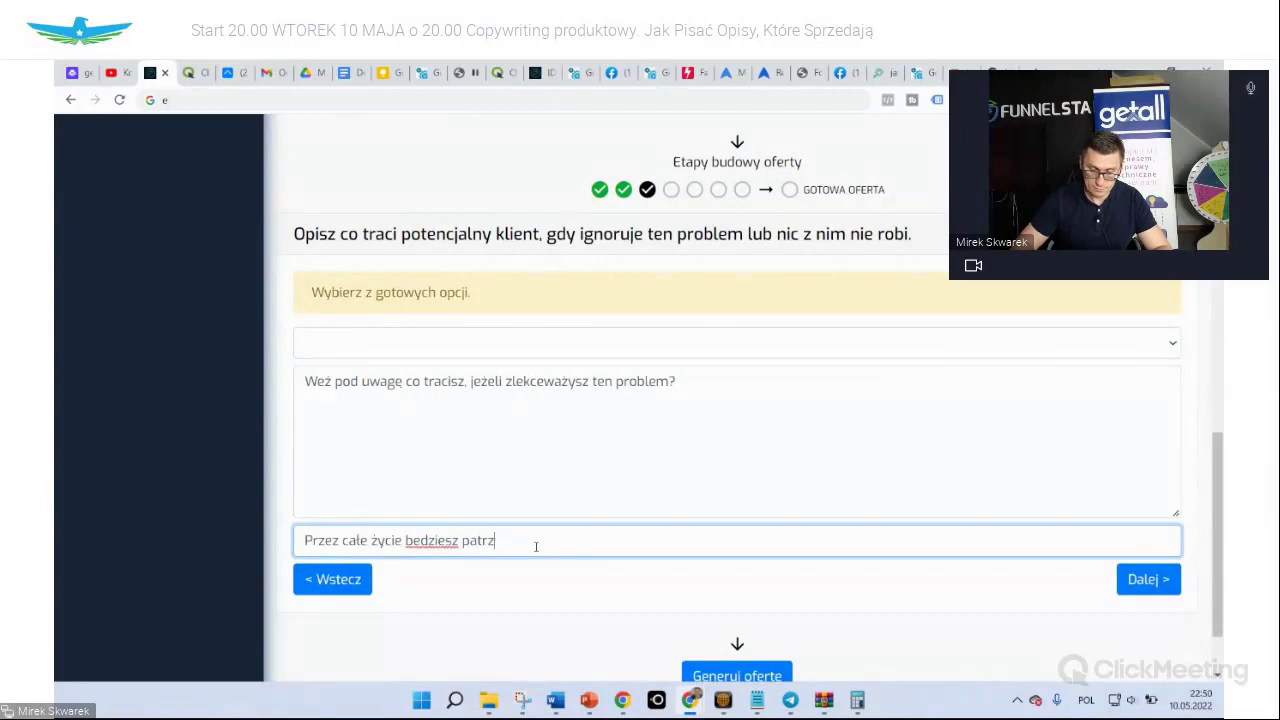
pyautogui.write('uł na płastkowe okna')
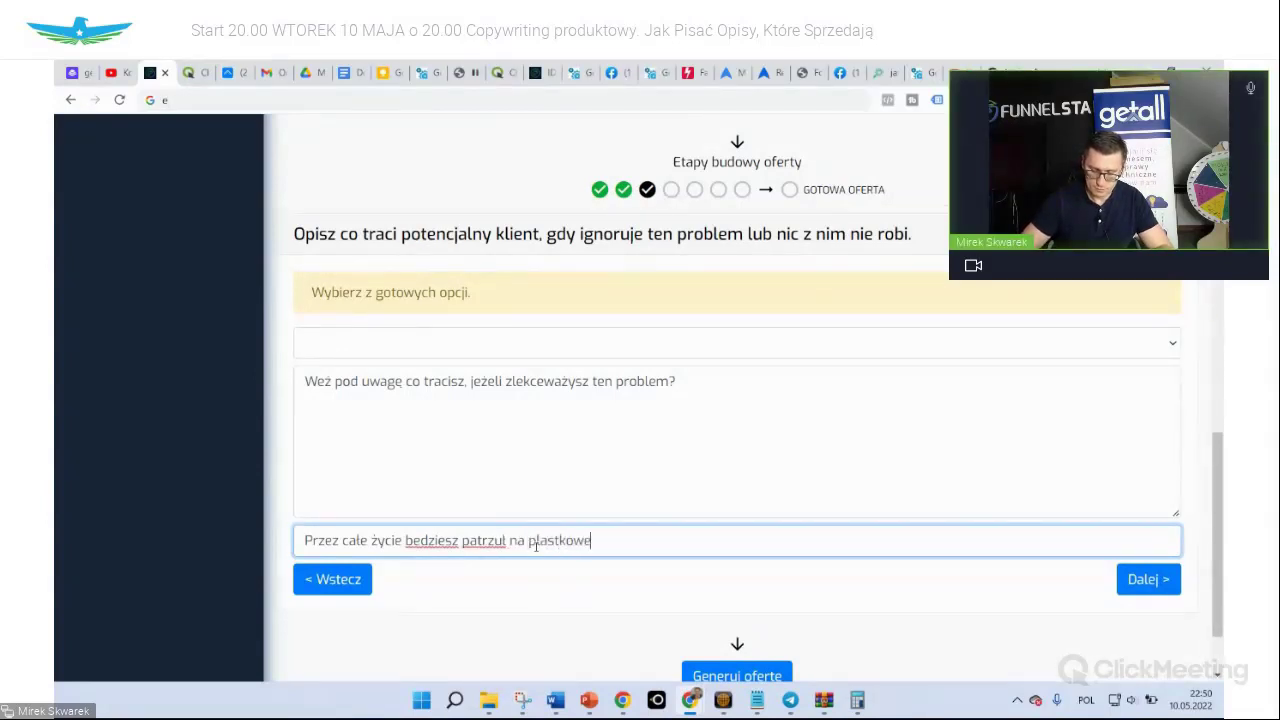
pyautogui.click(1145, 578)
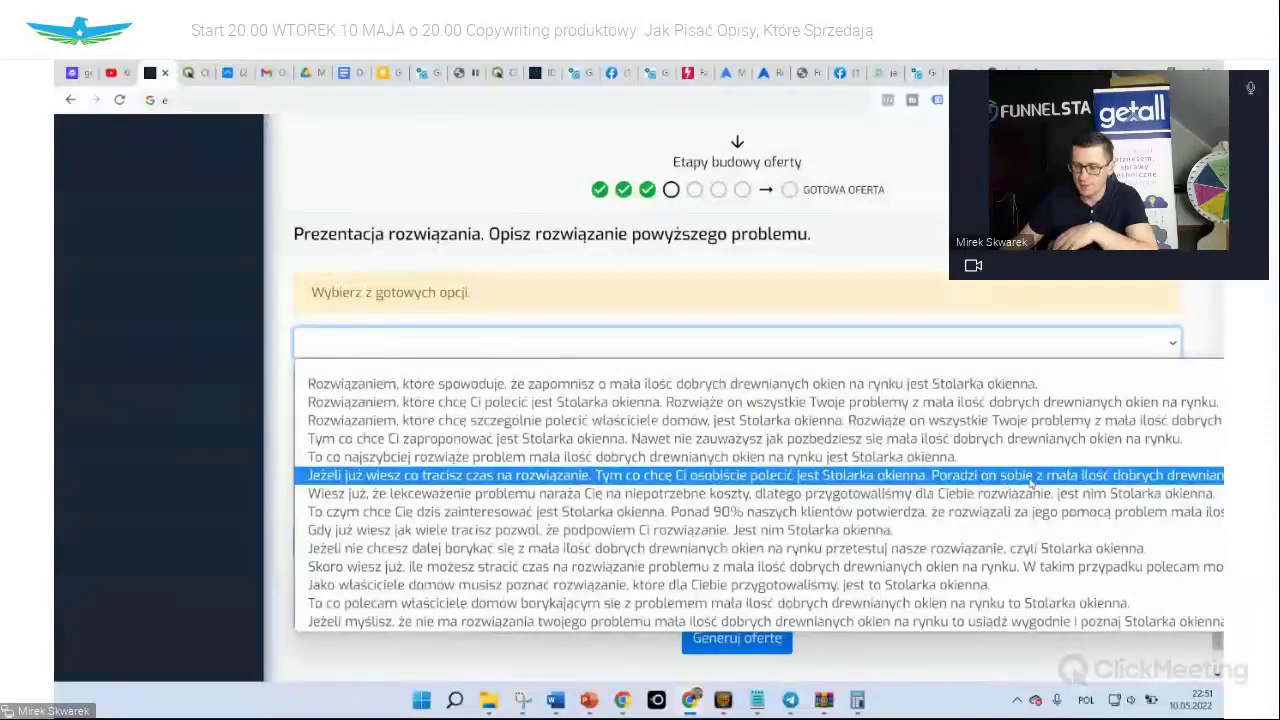
# Choose the ready-made solution text beginning "Jeżeli już wiesz co tracisz czas na rozwiązanie" and advance to the benefits stage
pyautogui.click(1030, 478)
pyautogui.press('Tab')
pyautogui.press('Tab')
pyautogui.press('Tab')
pyautogui.press('Return')
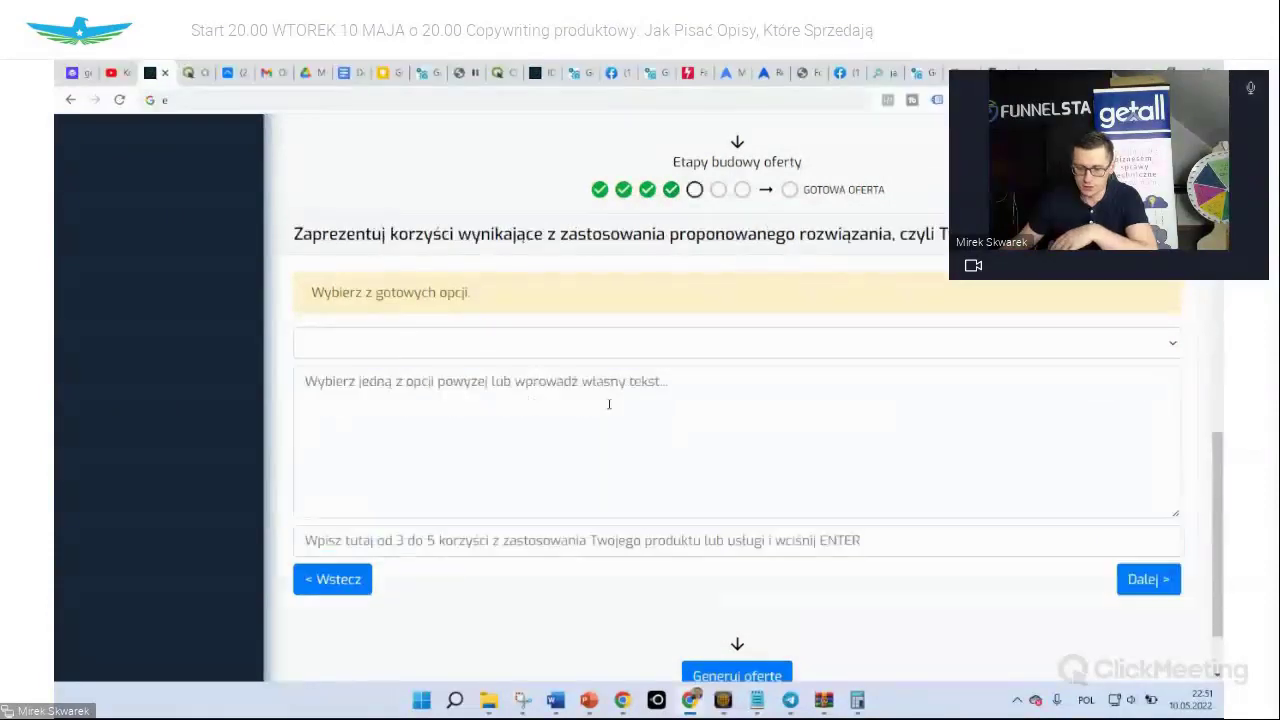
# Choose the ready-made benefits opener "Oto co zyskujesz decydując się na Stolarka okienna." and advance to the ordering stage
pyautogui.click(502, 345)
pyautogui.click(441, 388)
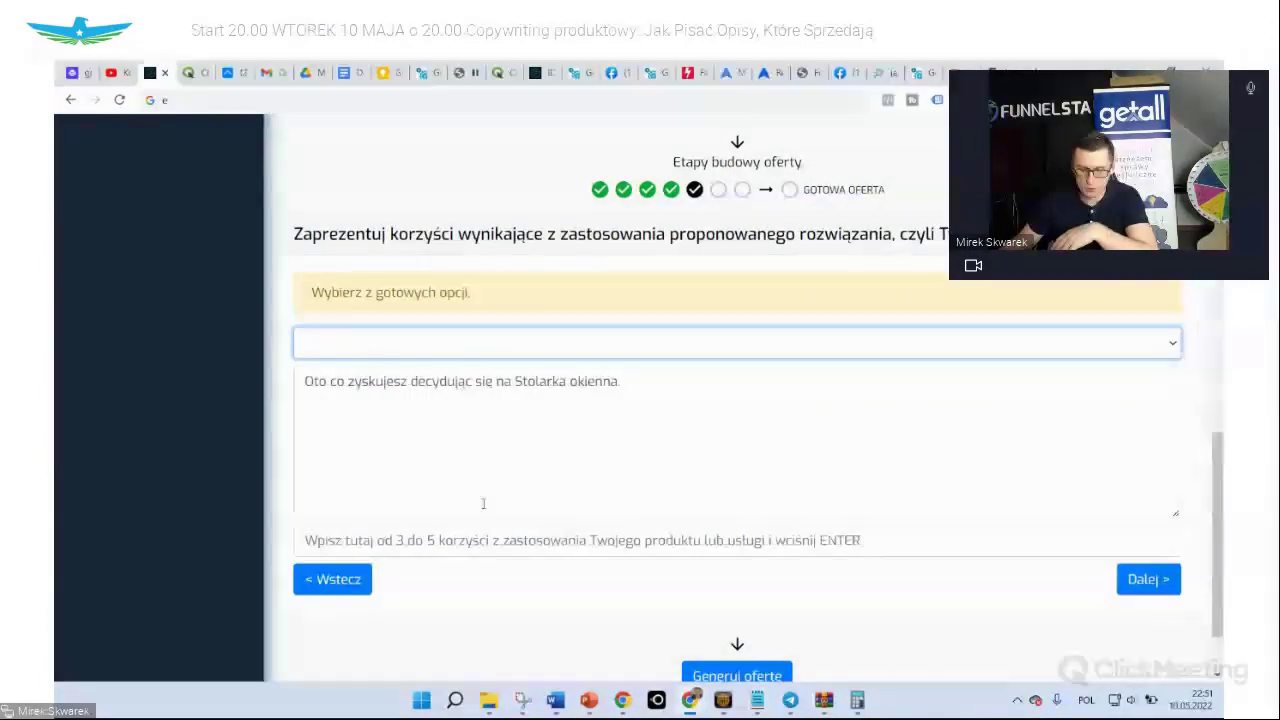
pyautogui.press('Tab')
pyautogui.click(1143, 578)
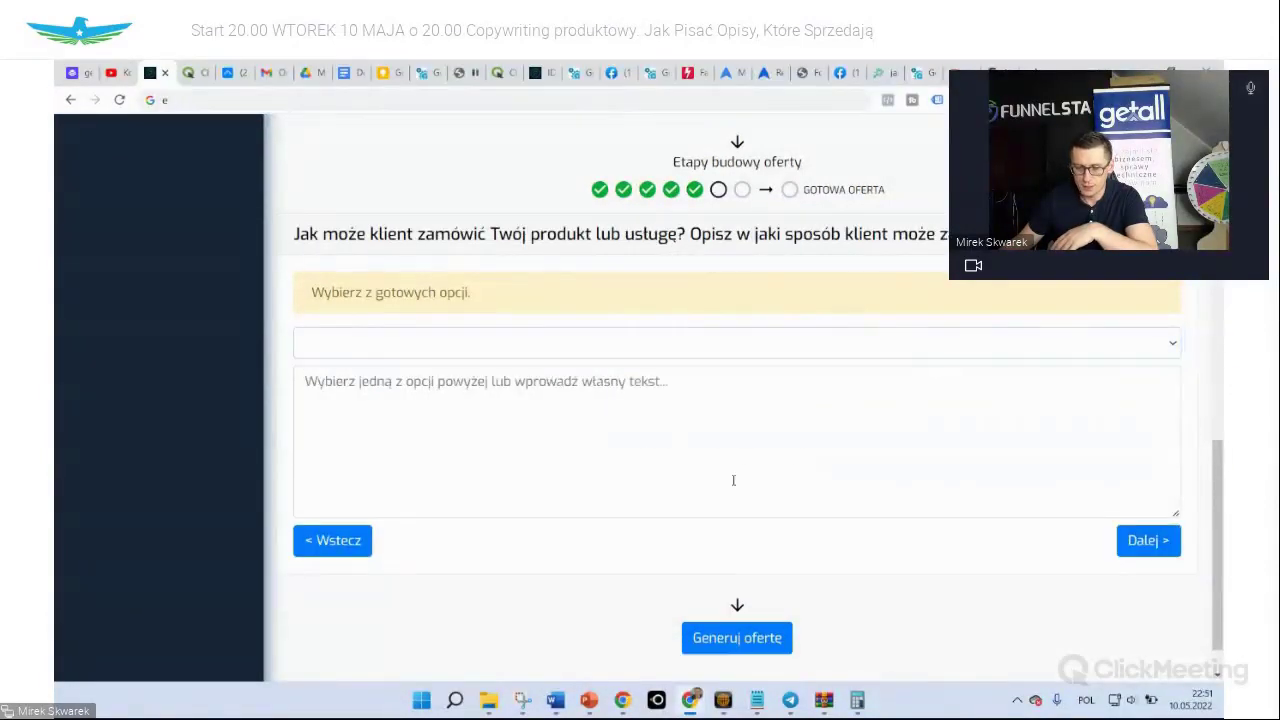
# Choose the ordering text "Jeżeli masz pytania odnośnie Stolarka okienna napisz na messenger." and advance to the reasons for ordering now
pyautogui.click(477, 356)
pyautogui.click(414, 387)
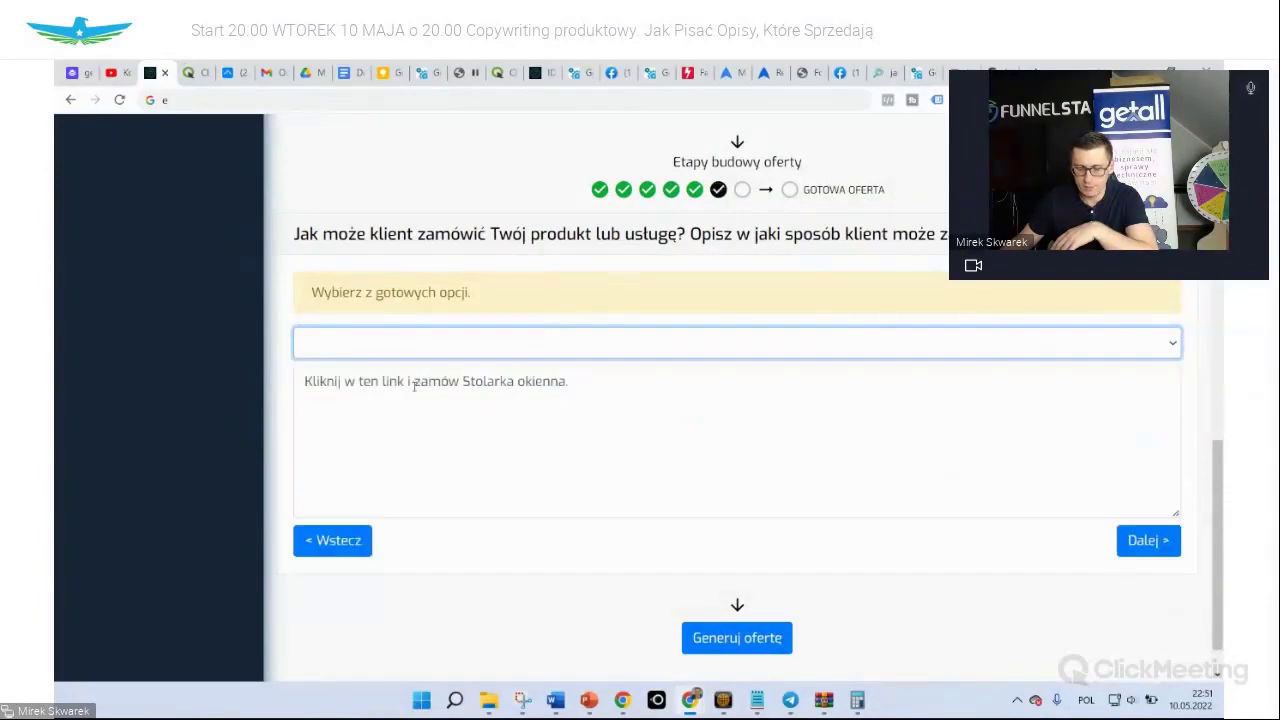
pyautogui.click(474, 348)
pyautogui.click(476, 400)
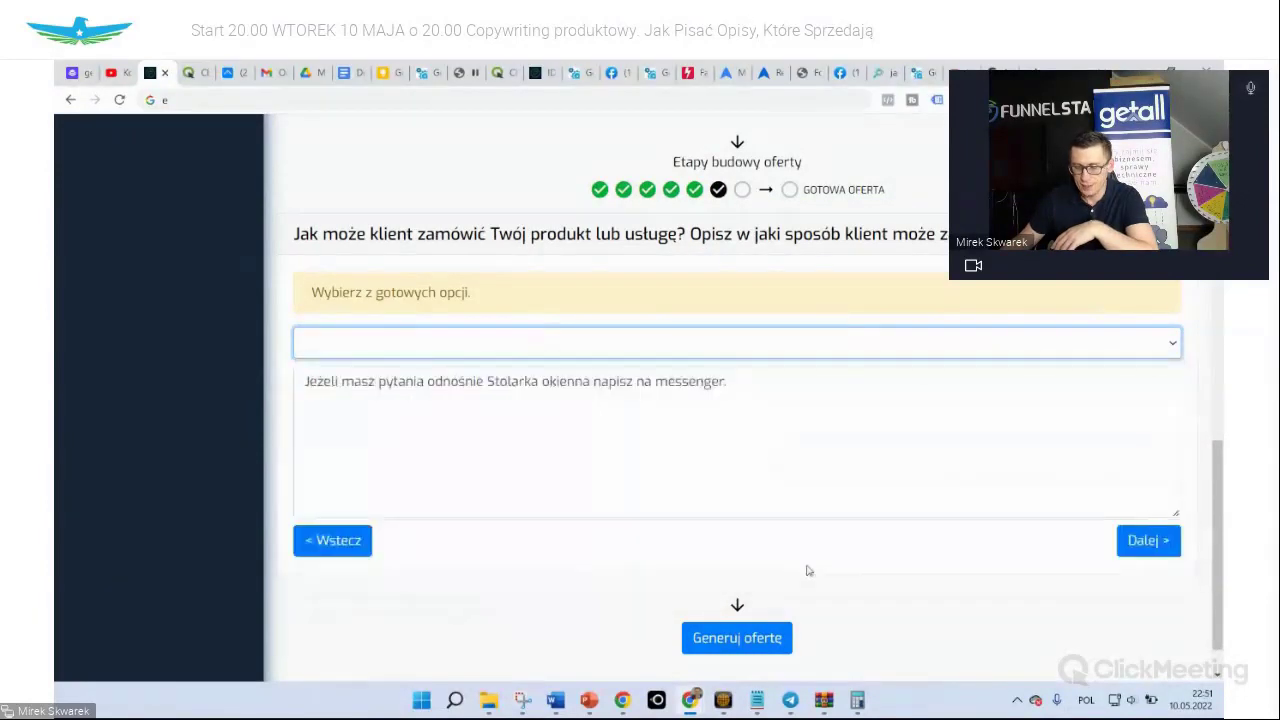
pyautogui.click(1147, 541)
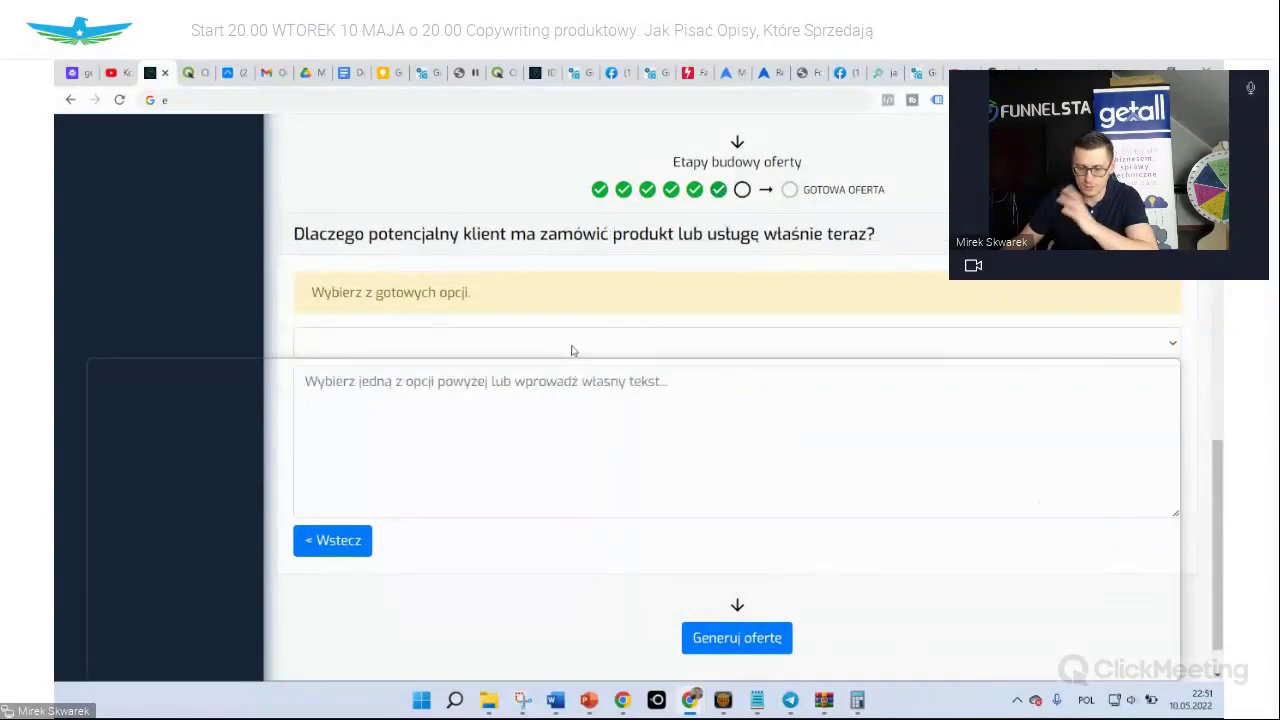
# Choose the urgency sentence "Podejmij decyzję dzisiaj, nie wiemy jak długo będziemy mieli wolne terminy." and generate the offer to preview it
pyautogui.click(574, 350)
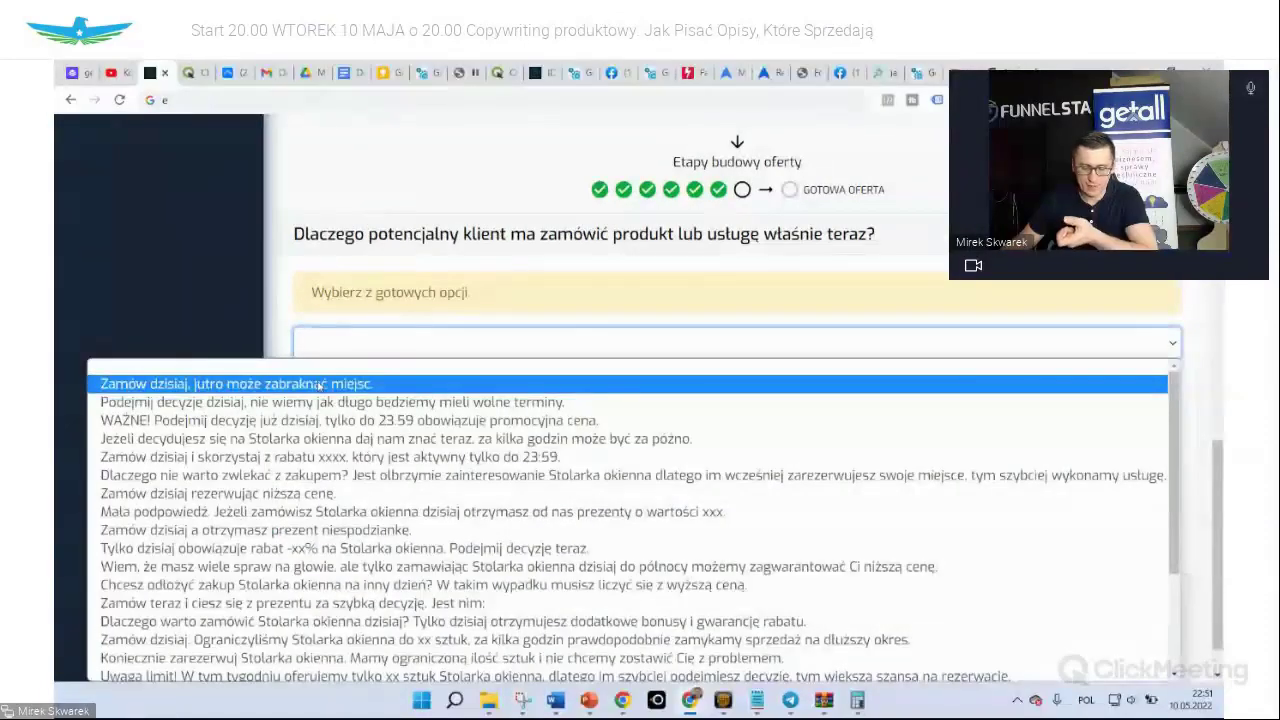
pyautogui.click(303, 402)
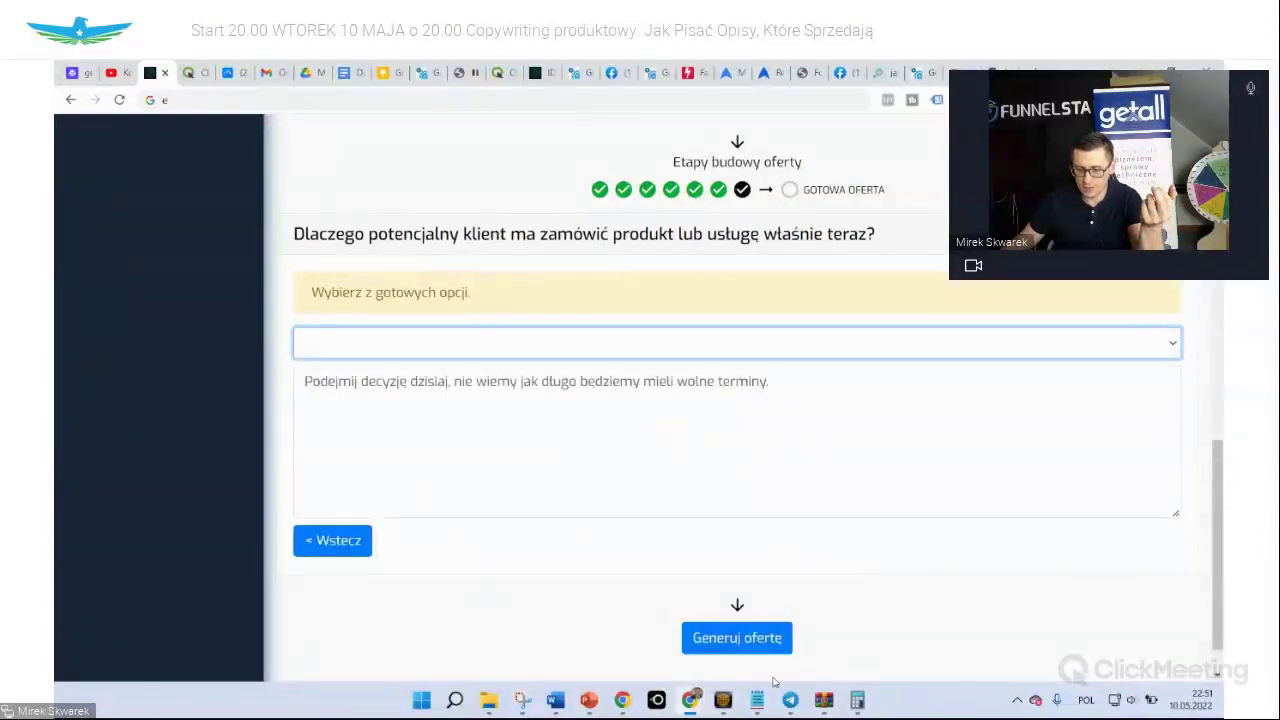
pyautogui.click(745, 636)
pyautogui.scroll(-5, 815, 502)
pyautogui.scroll(2, 810, 497)
# Switch to the ClickMeeting window, show the moderated chat and approve the participant's message thanking for the training
pyautogui.moveTo(692, 702)
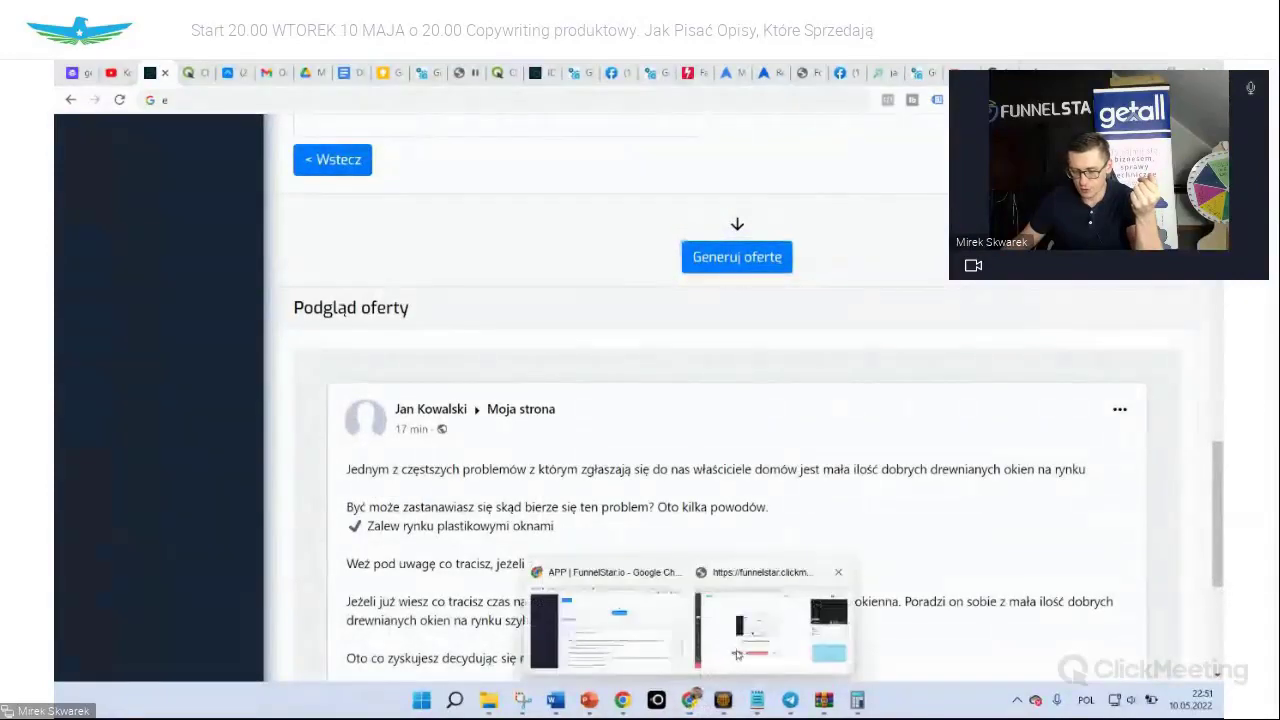
pyautogui.click(880, 643)
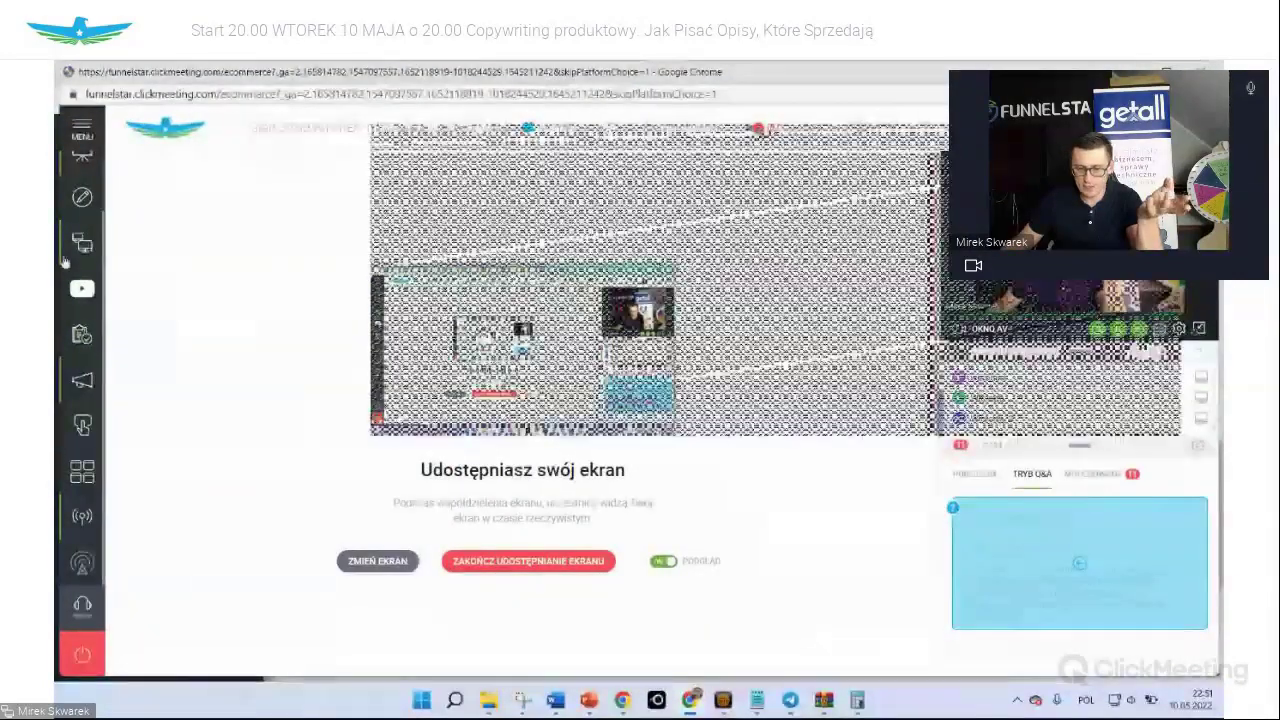
pyautogui.click(1093, 473)
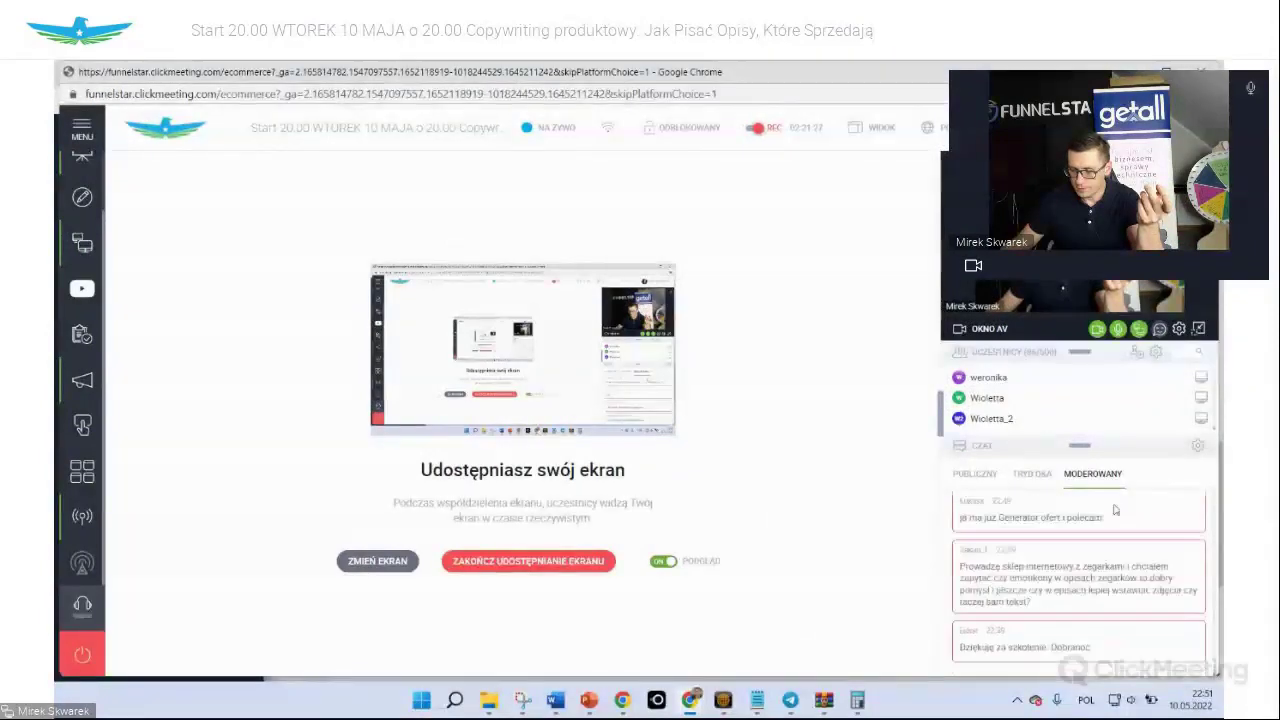
pyautogui.click(1124, 666)
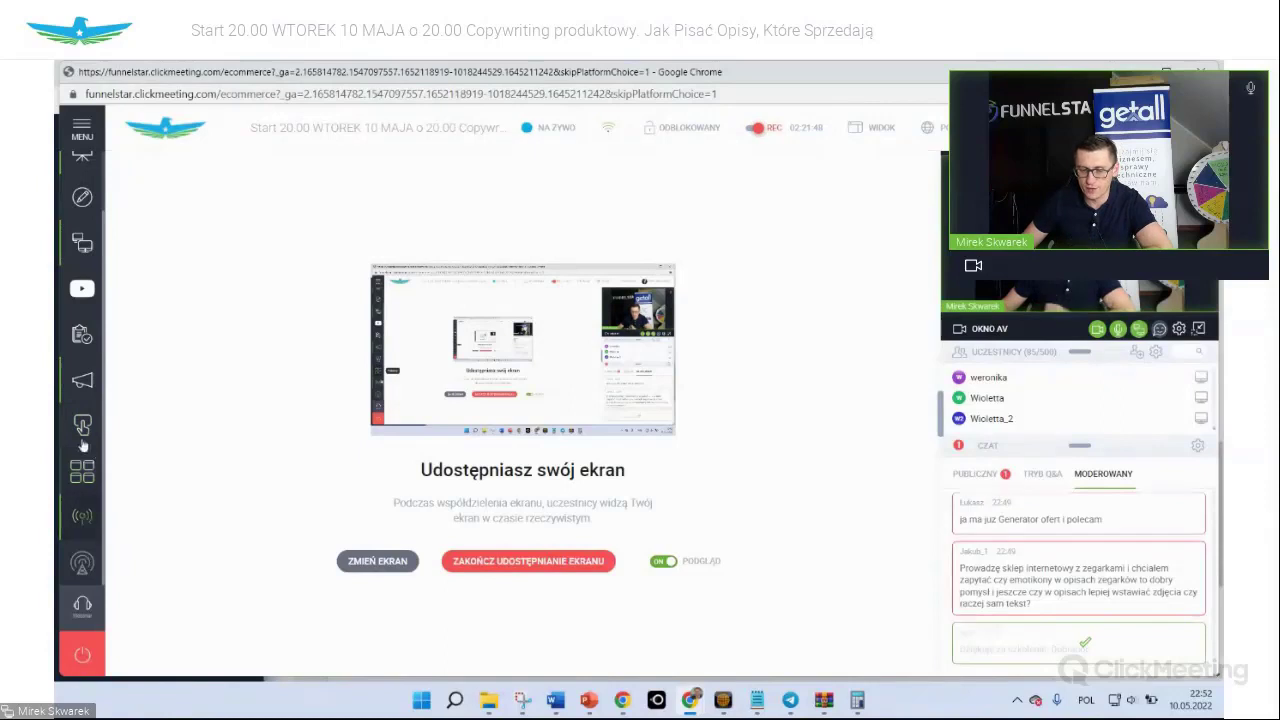
# Switch the webinar room from screen sharing to the presentation
pyautogui.scroll(1, 84, 230)
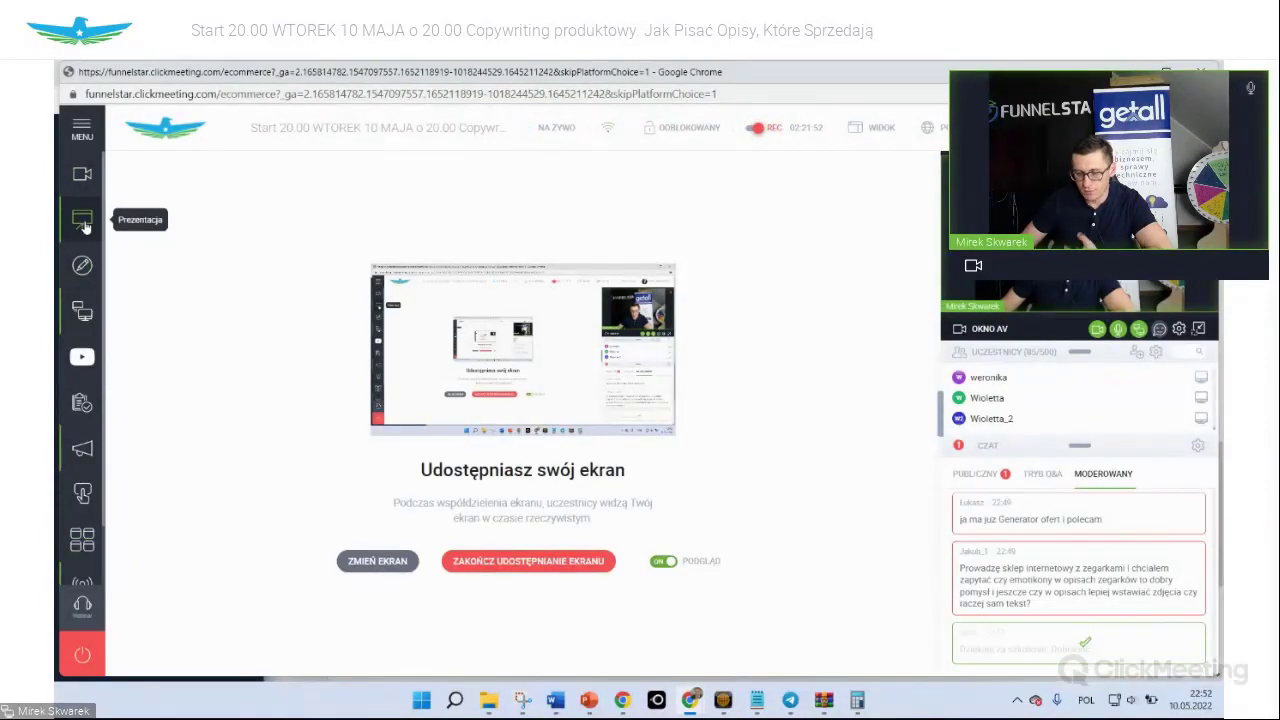
pyautogui.click(84, 222)
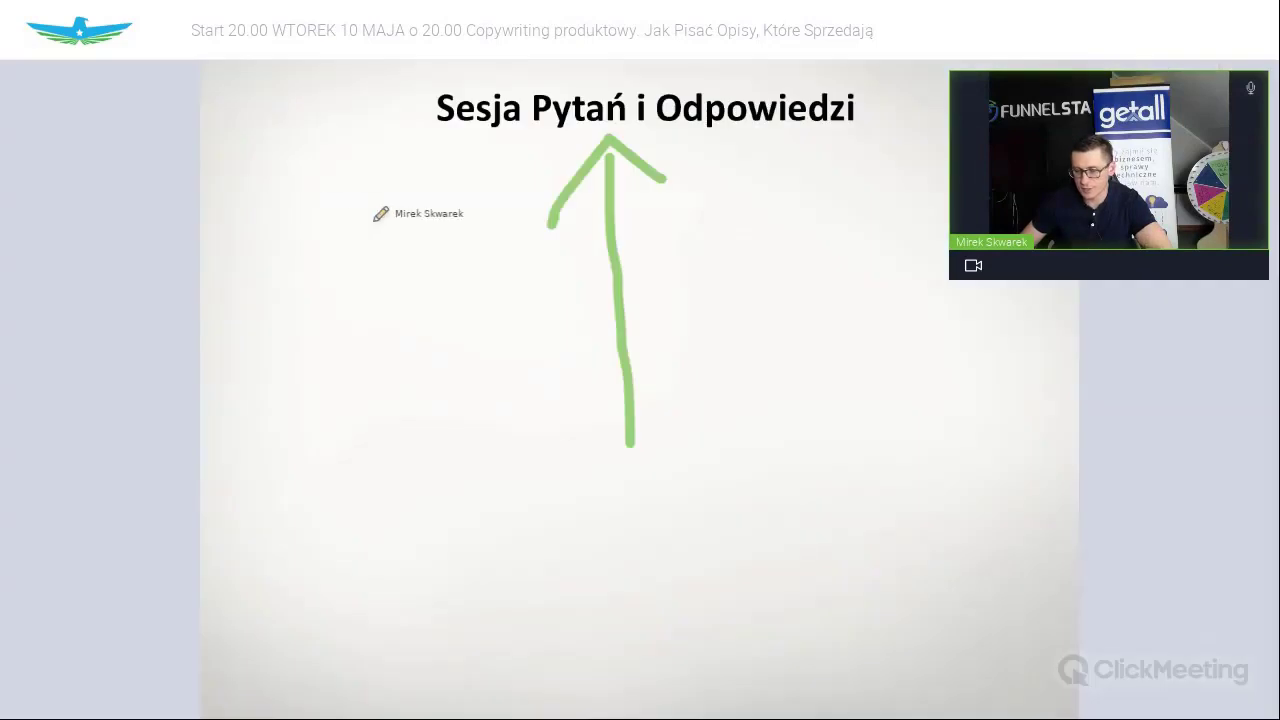